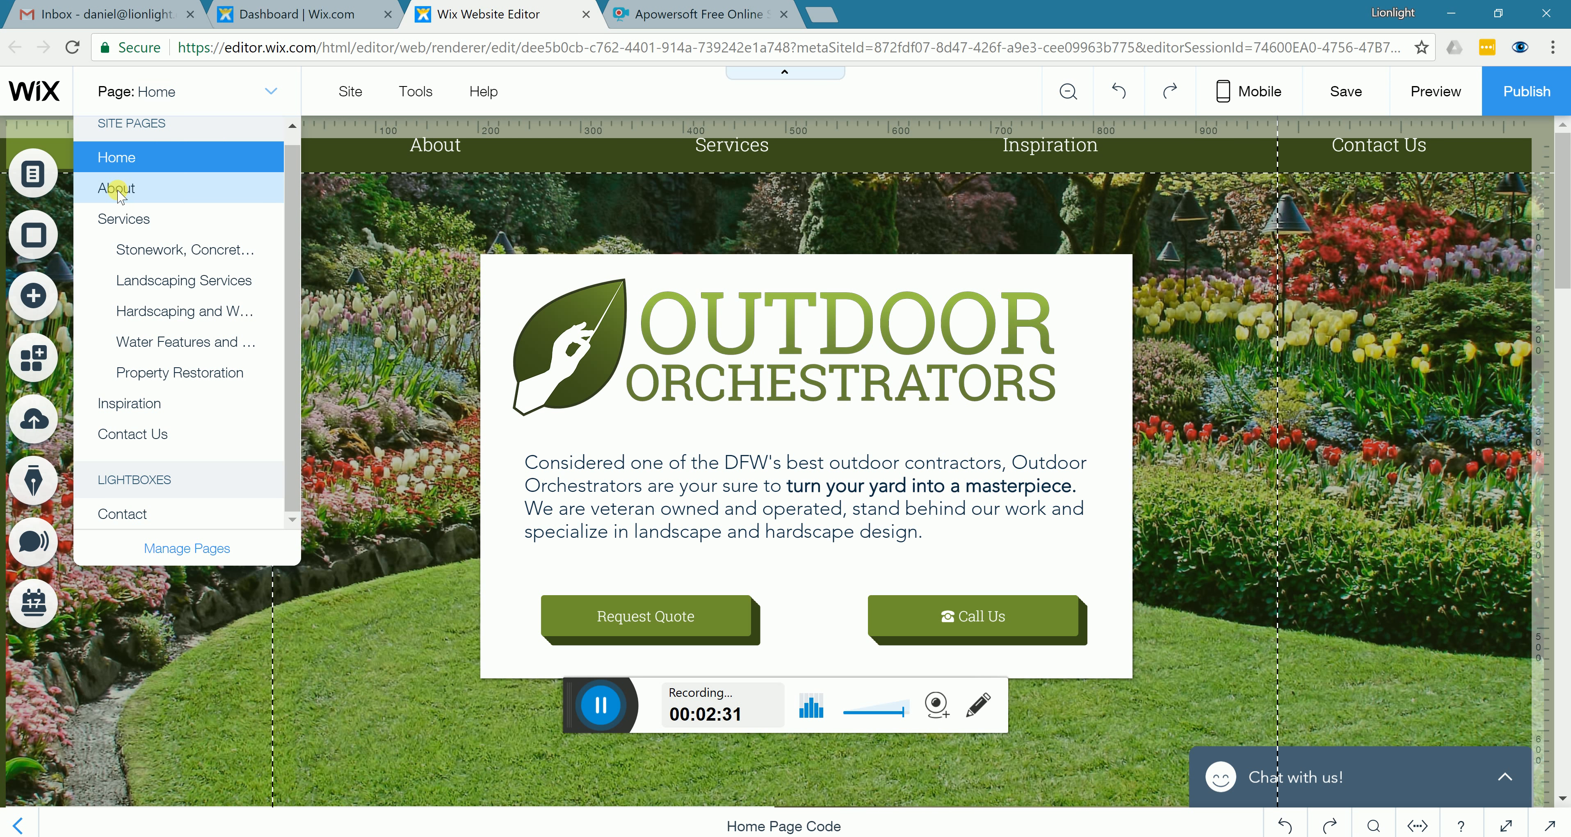
Open the About page for a look and return to the Home page
{"action": "left_click", "coordinate": [220, 194]}
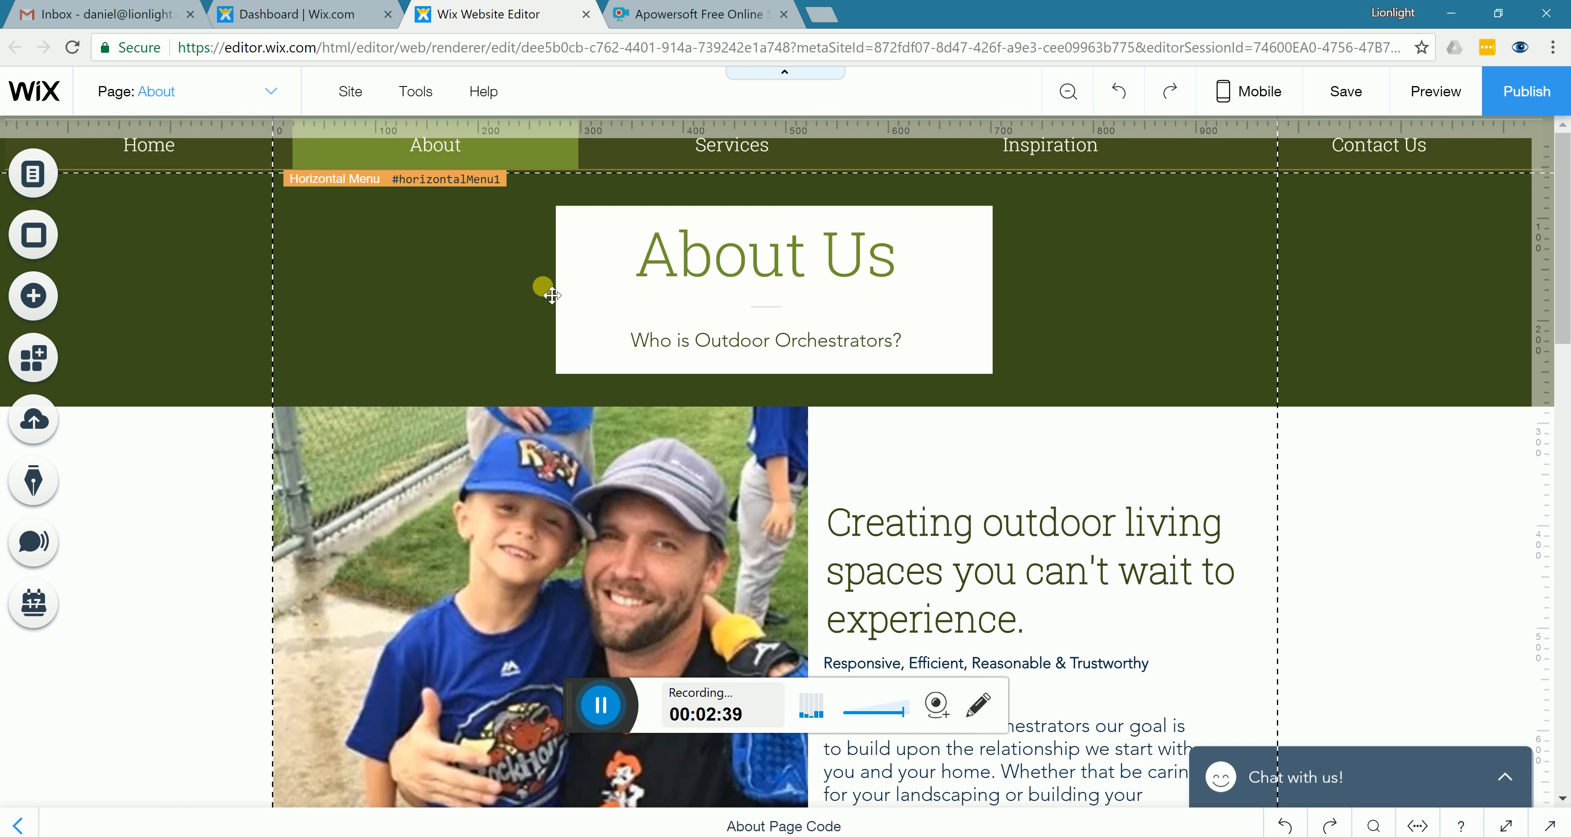
{"action": "left_click", "coordinate": [265, 89]}
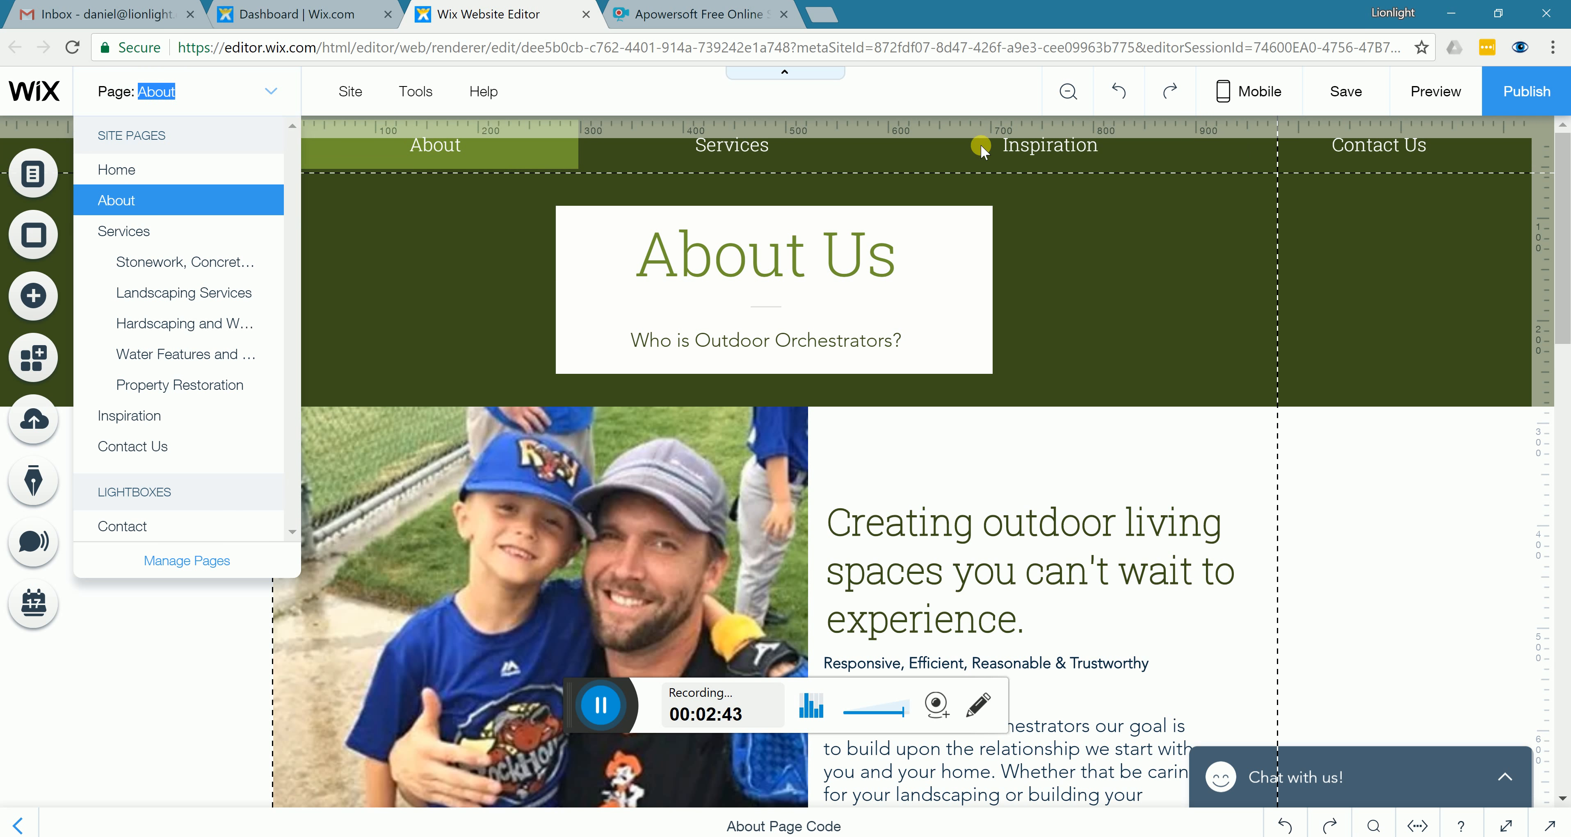
{"action": "left_click", "coordinate": [113, 170]}
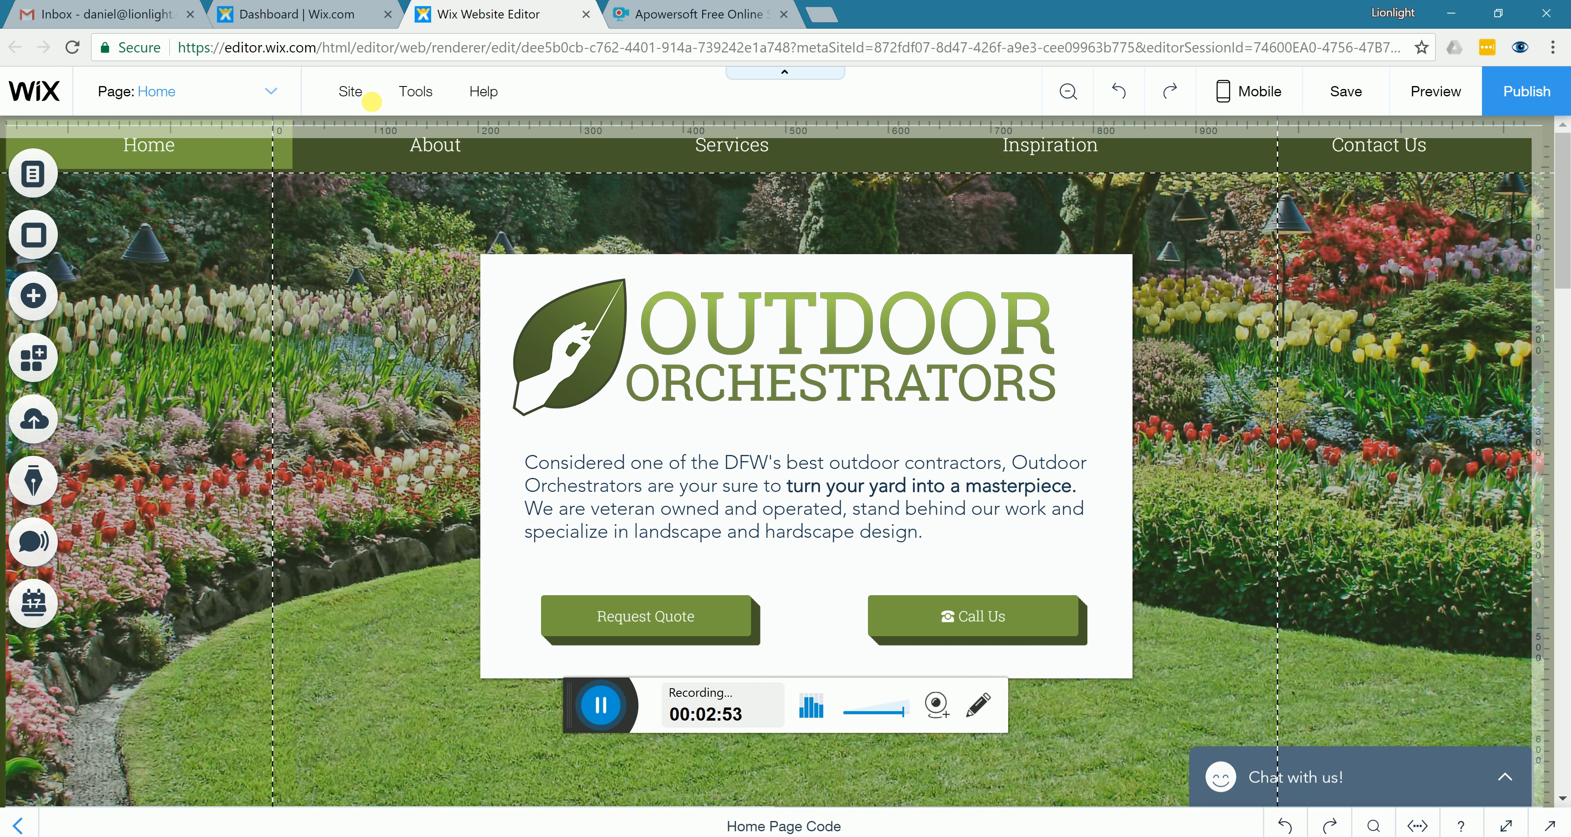
Review the site-level commands, such as saving, previewing, publishing and My Dashboard
{"action": "left_click", "coordinate": [353, 97]}
{"action": "left_click", "coordinate": [354, 96]}
{"action": "left_click", "coordinate": [351, 89]}
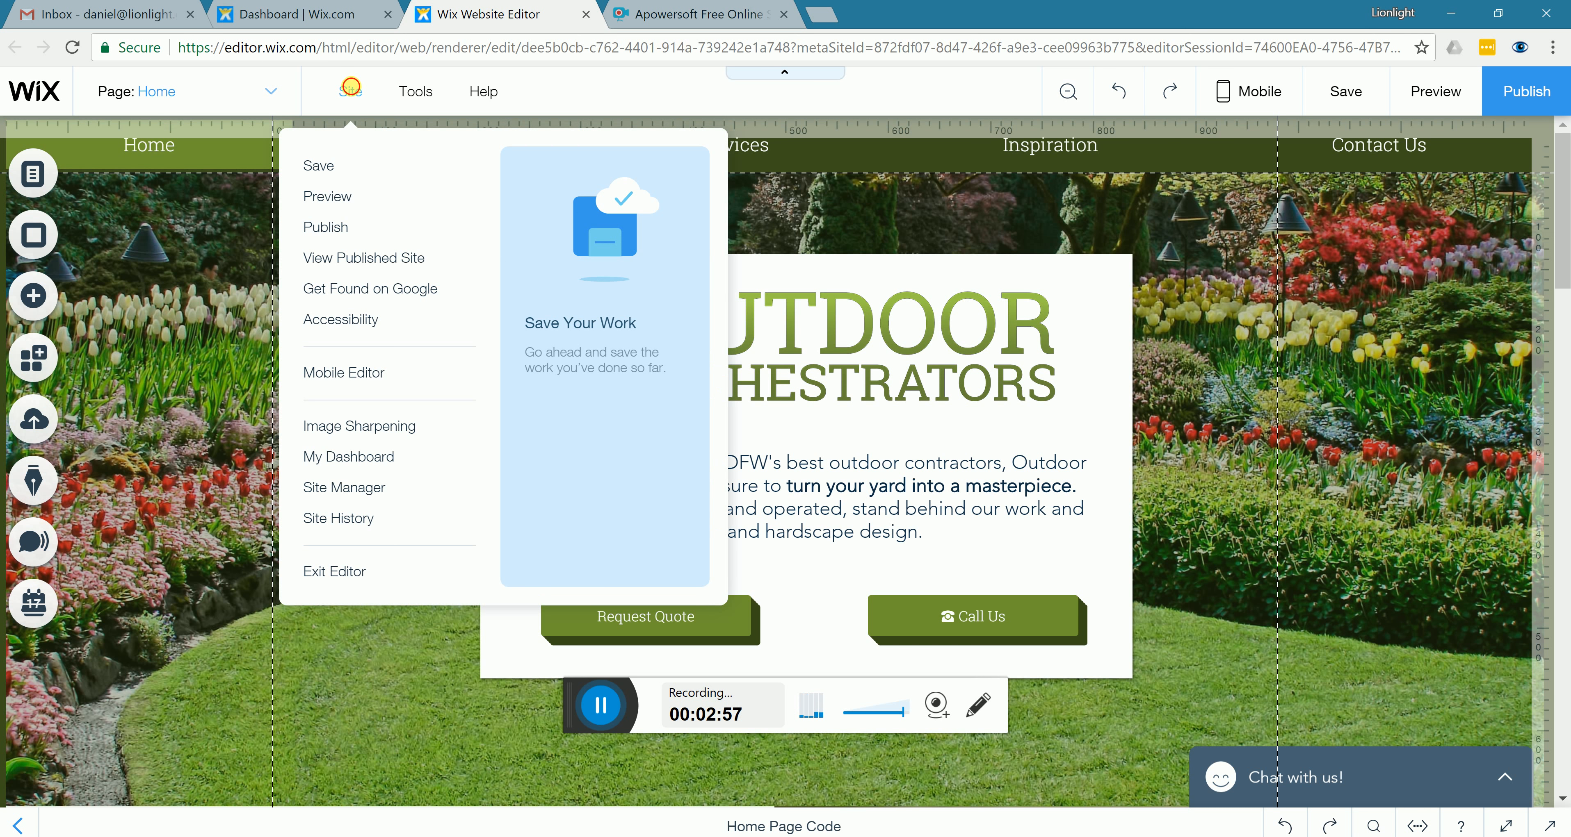
{"action": "left_click", "coordinate": [355, 93]}
{"action": "left_click", "coordinate": [361, 100]}
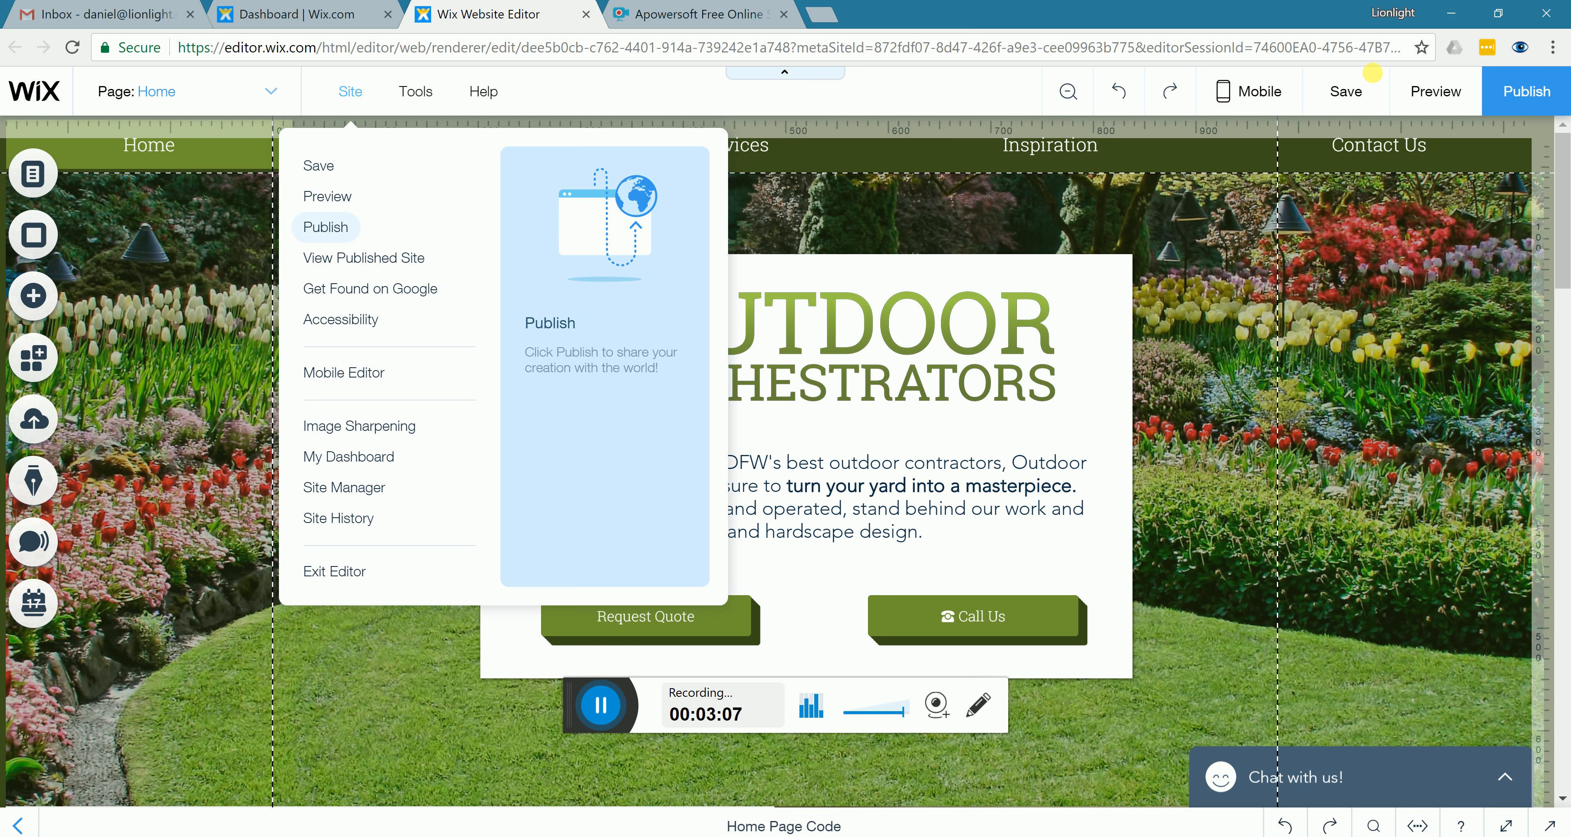
{"action": "left_click", "coordinate": [349, 91]}
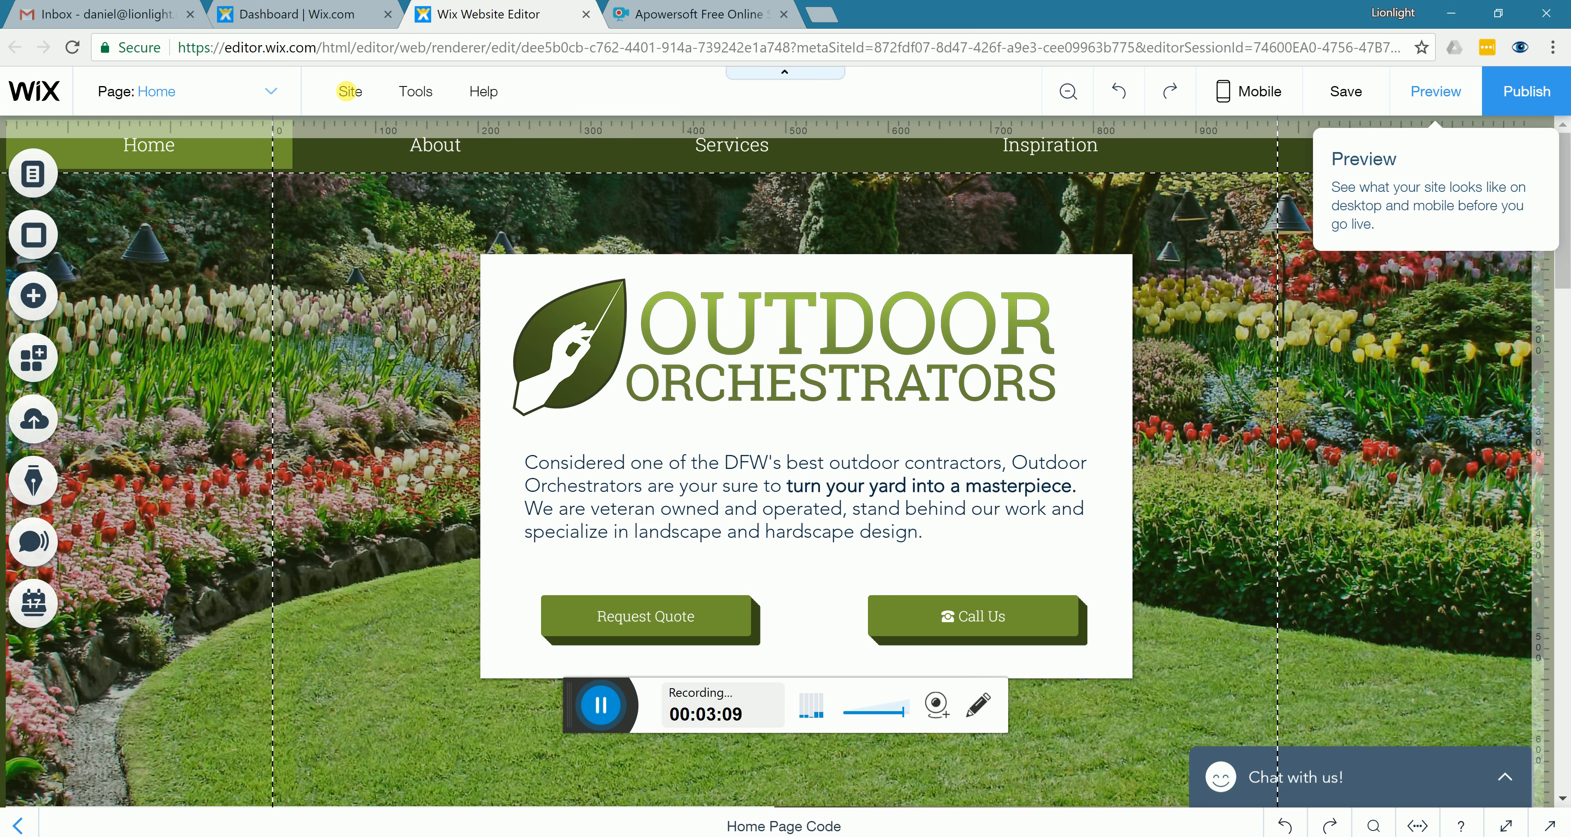
{"action": "left_click", "coordinate": [348, 91]}
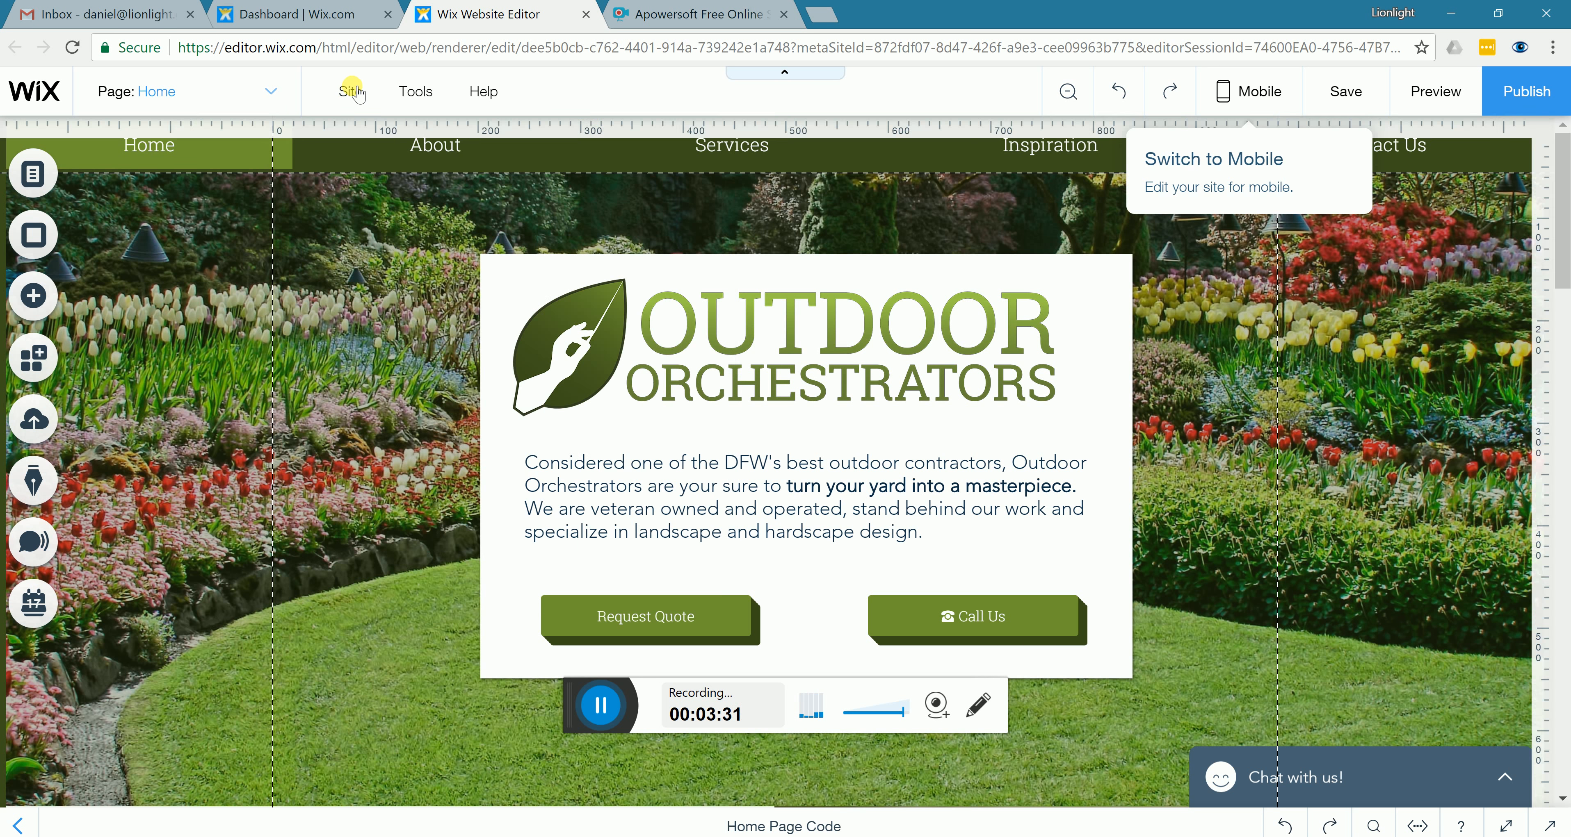
{"action": "mouse_move", "coordinate": [358, 99]}
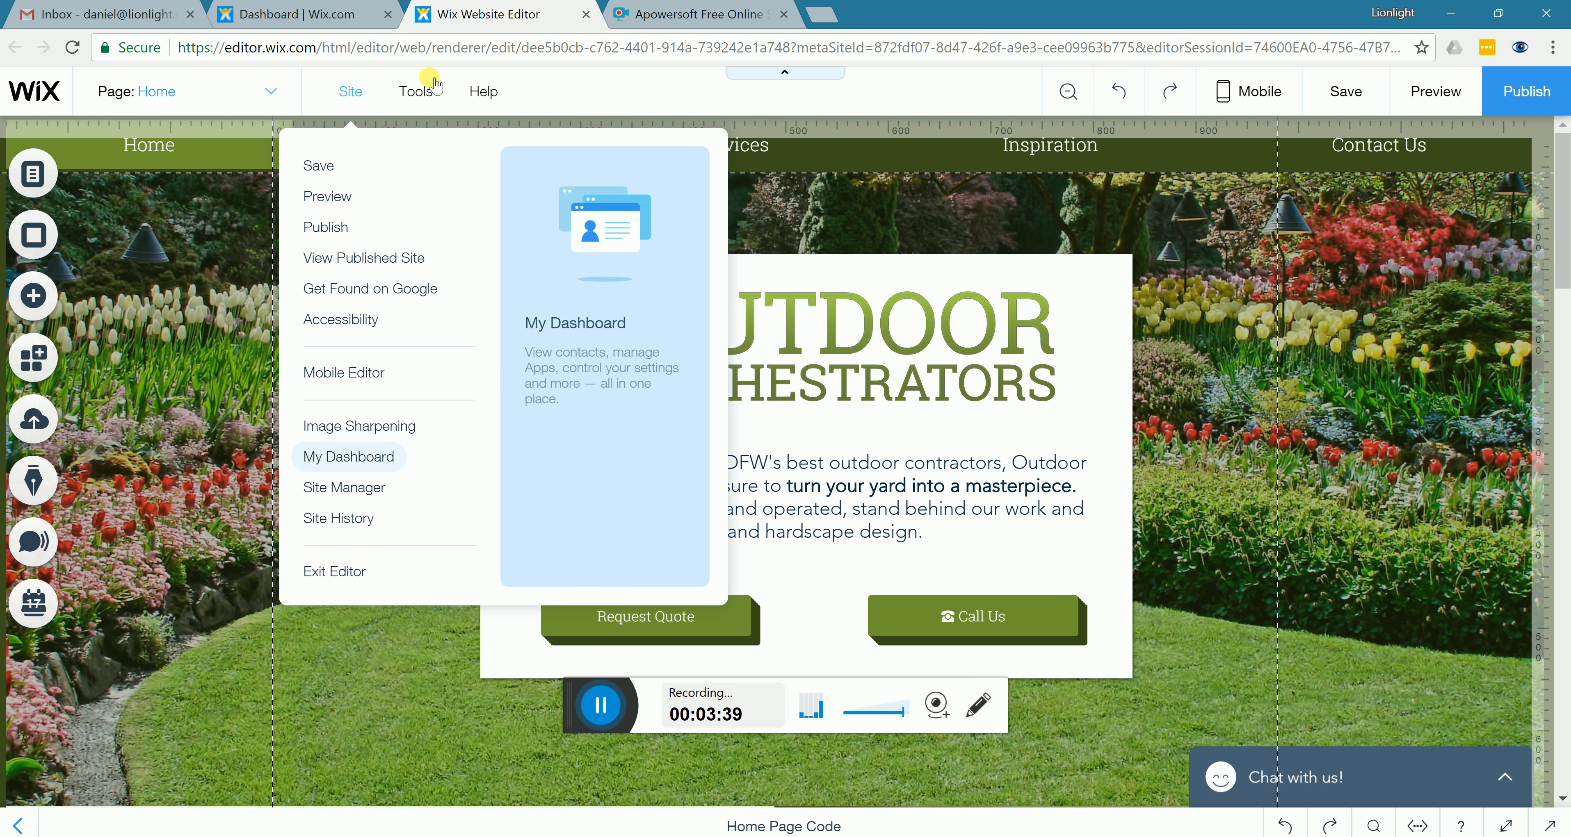
Turn on the Toolbar for aligning, positioning and sizing page elements
{"action": "mouse_move", "coordinate": [421, 97]}
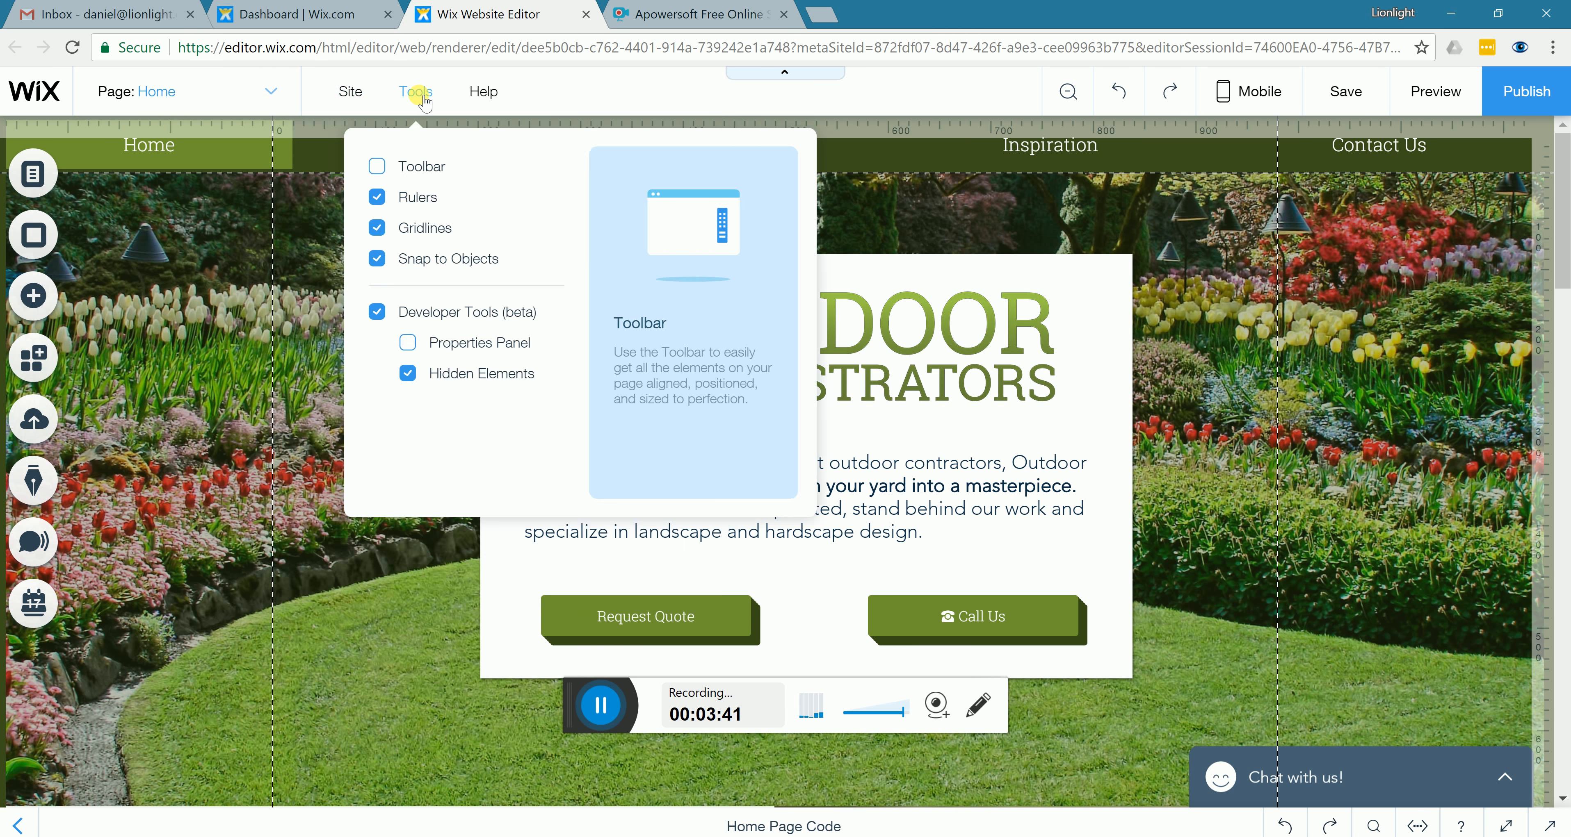
{"action": "left_click", "coordinate": [378, 165]}
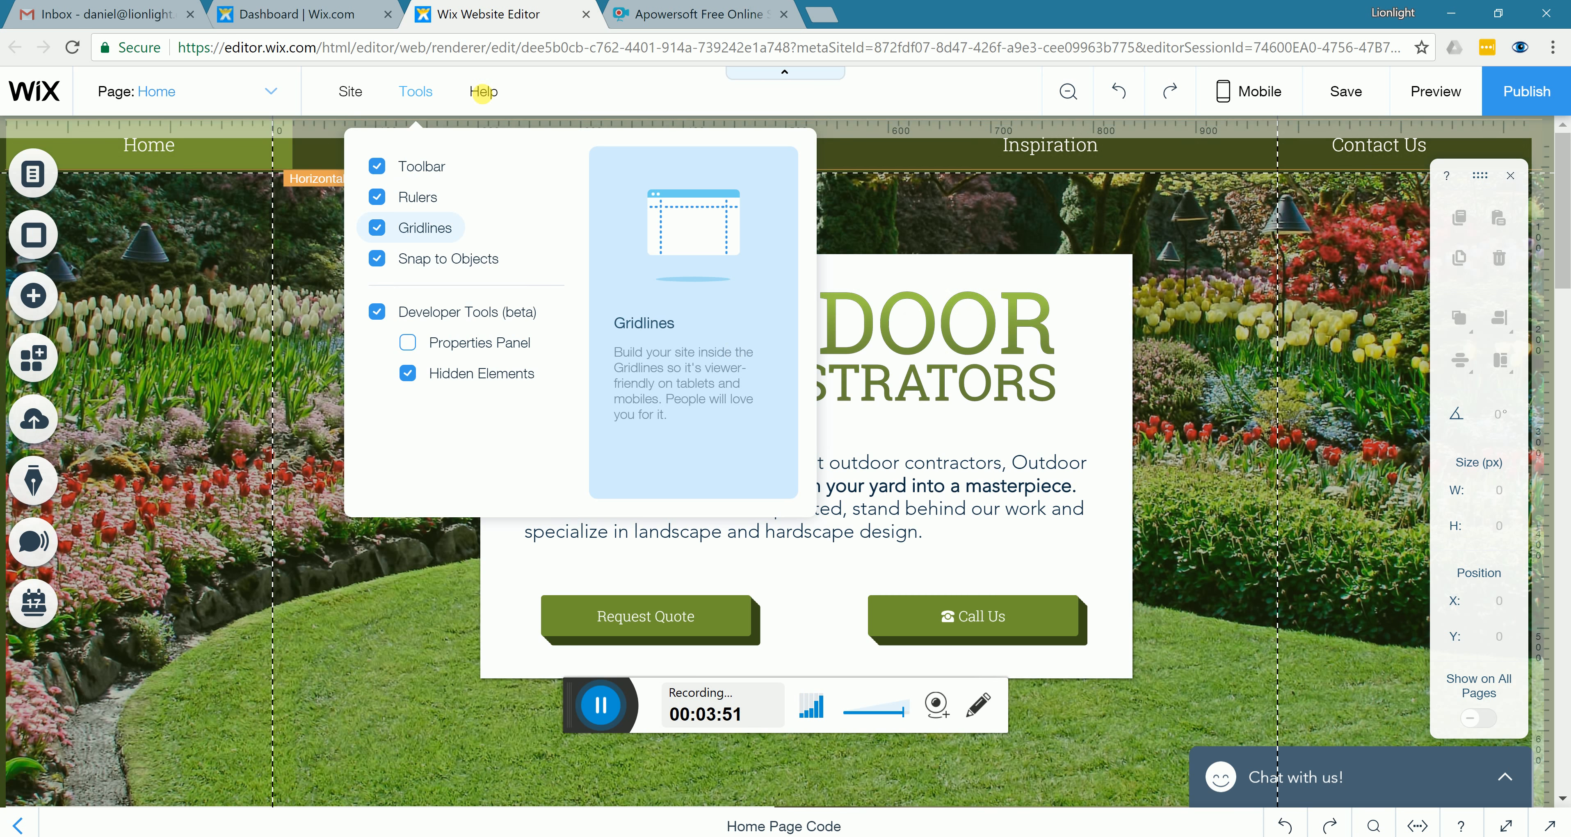
{"action": "mouse_move", "coordinate": [495, 94]}
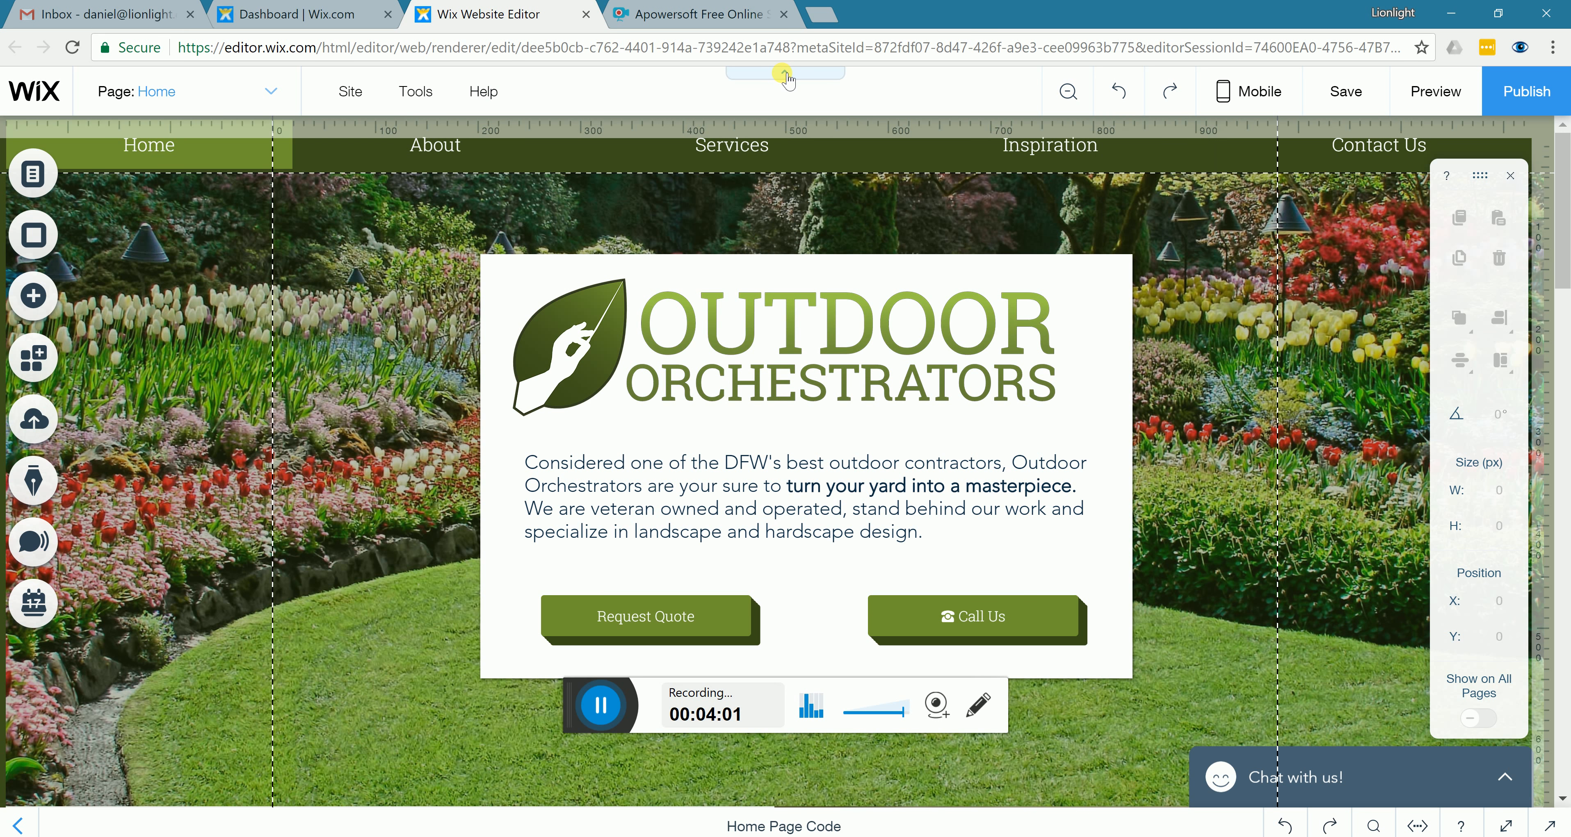
Hide and restore the editor controls, and view the page sections in Zoom Out & Reorder before exiting that view
{"action": "left_click", "coordinate": [785, 75]}
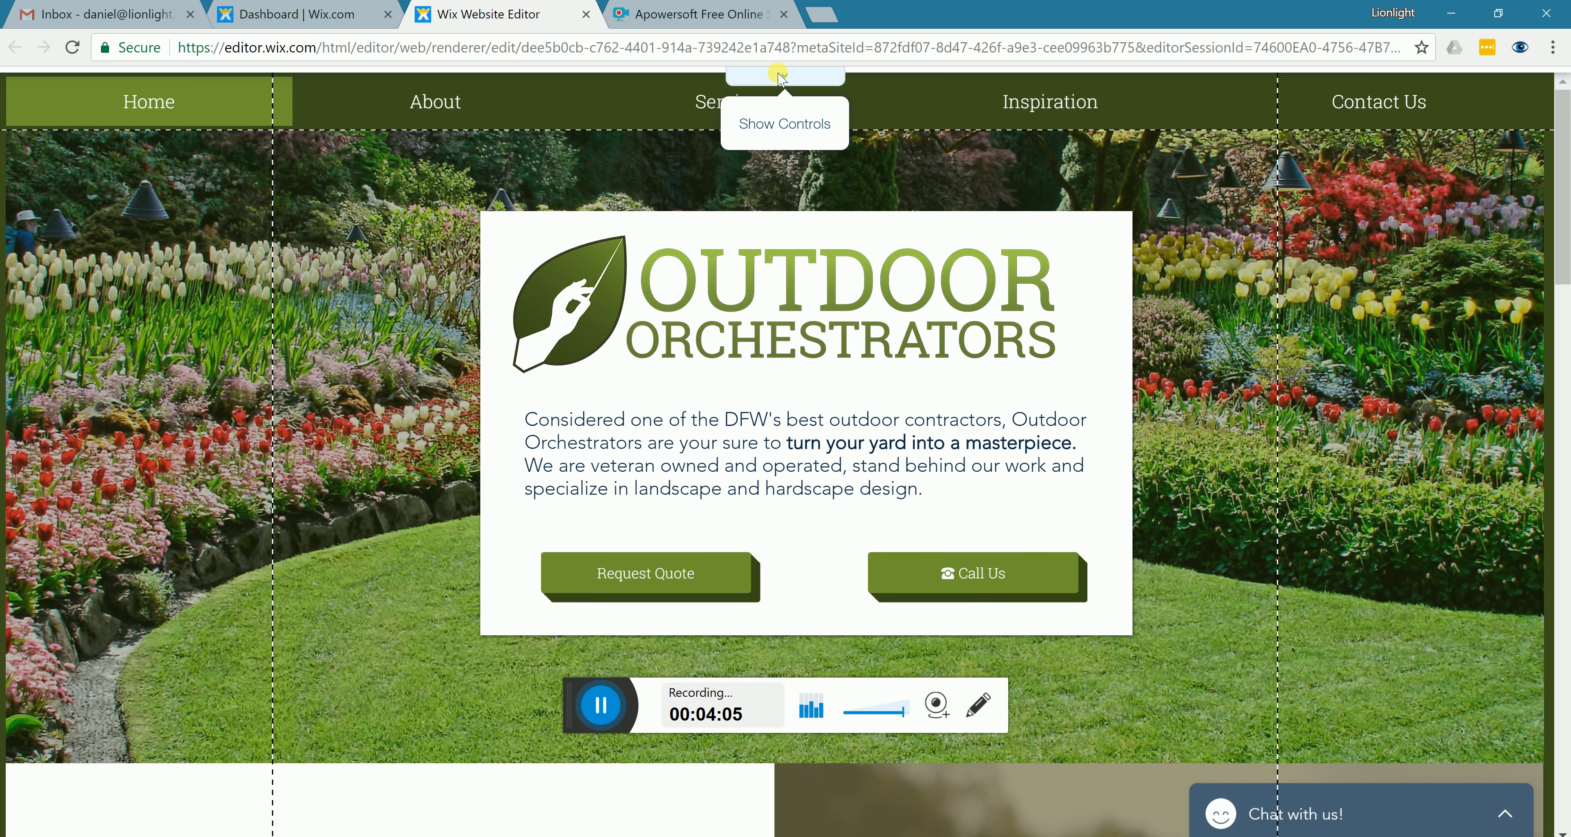
{"action": "left_click", "coordinate": [782, 78]}
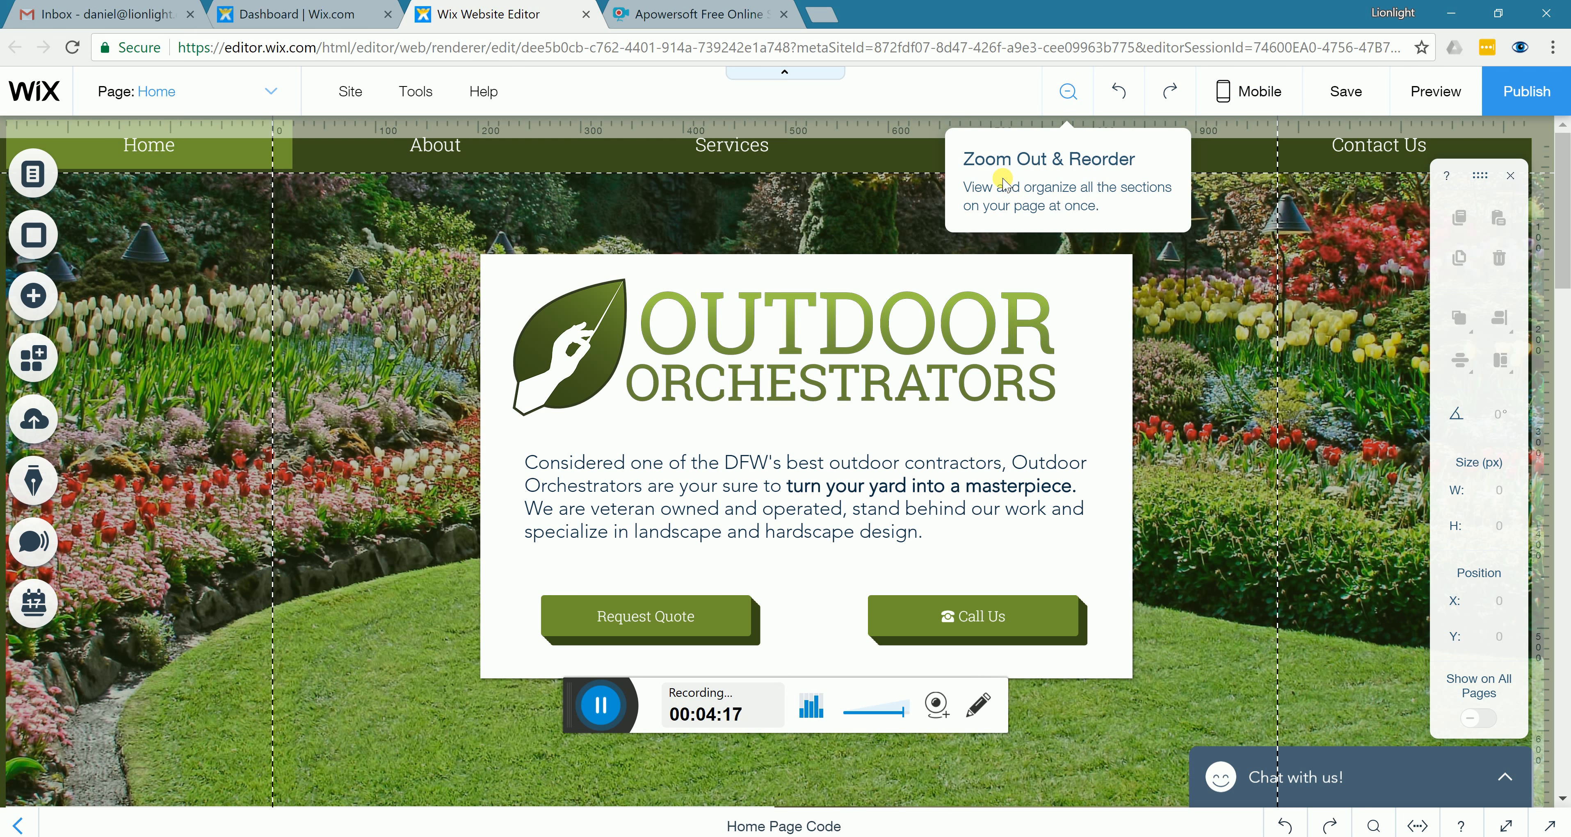
{"action": "left_click", "coordinate": [1071, 94]}
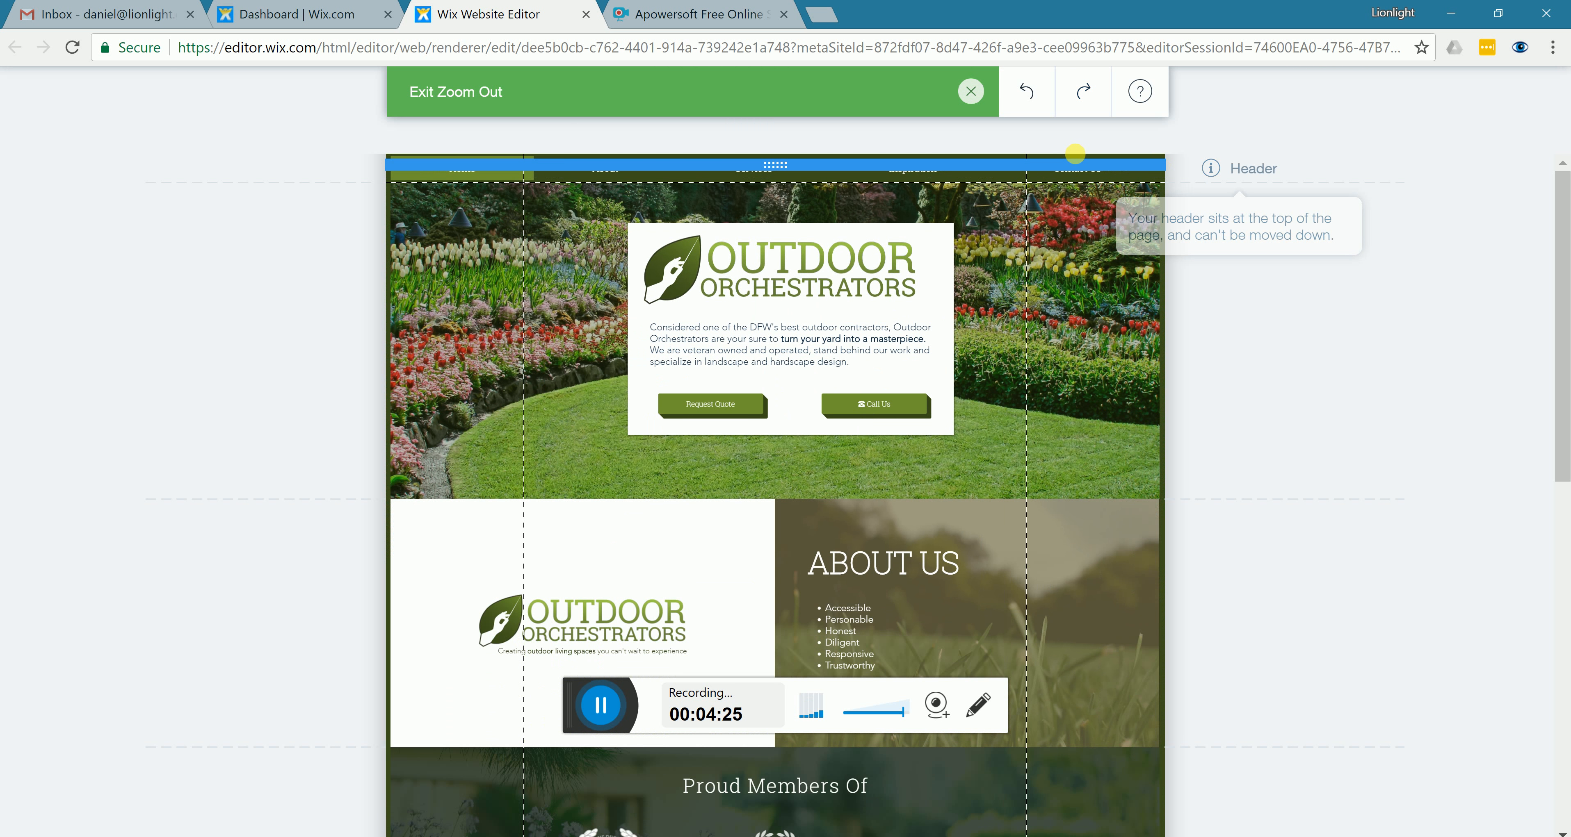
{"action": "left_click", "coordinate": [971, 92]}
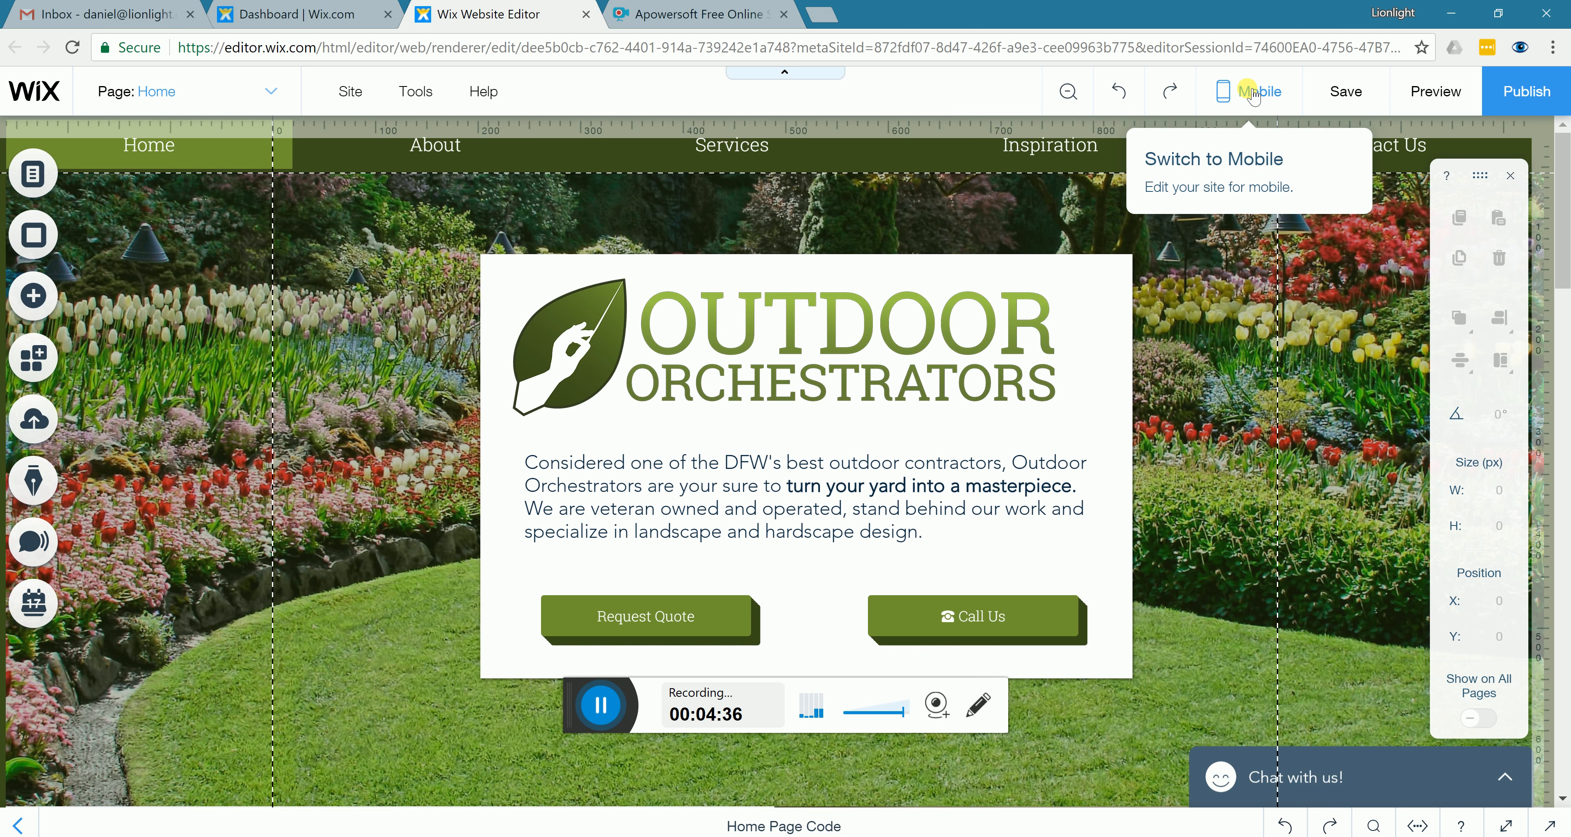
Look over the Home page in the mobile editing view and return to the desktop view
{"action": "left_click", "coordinate": [1253, 96]}
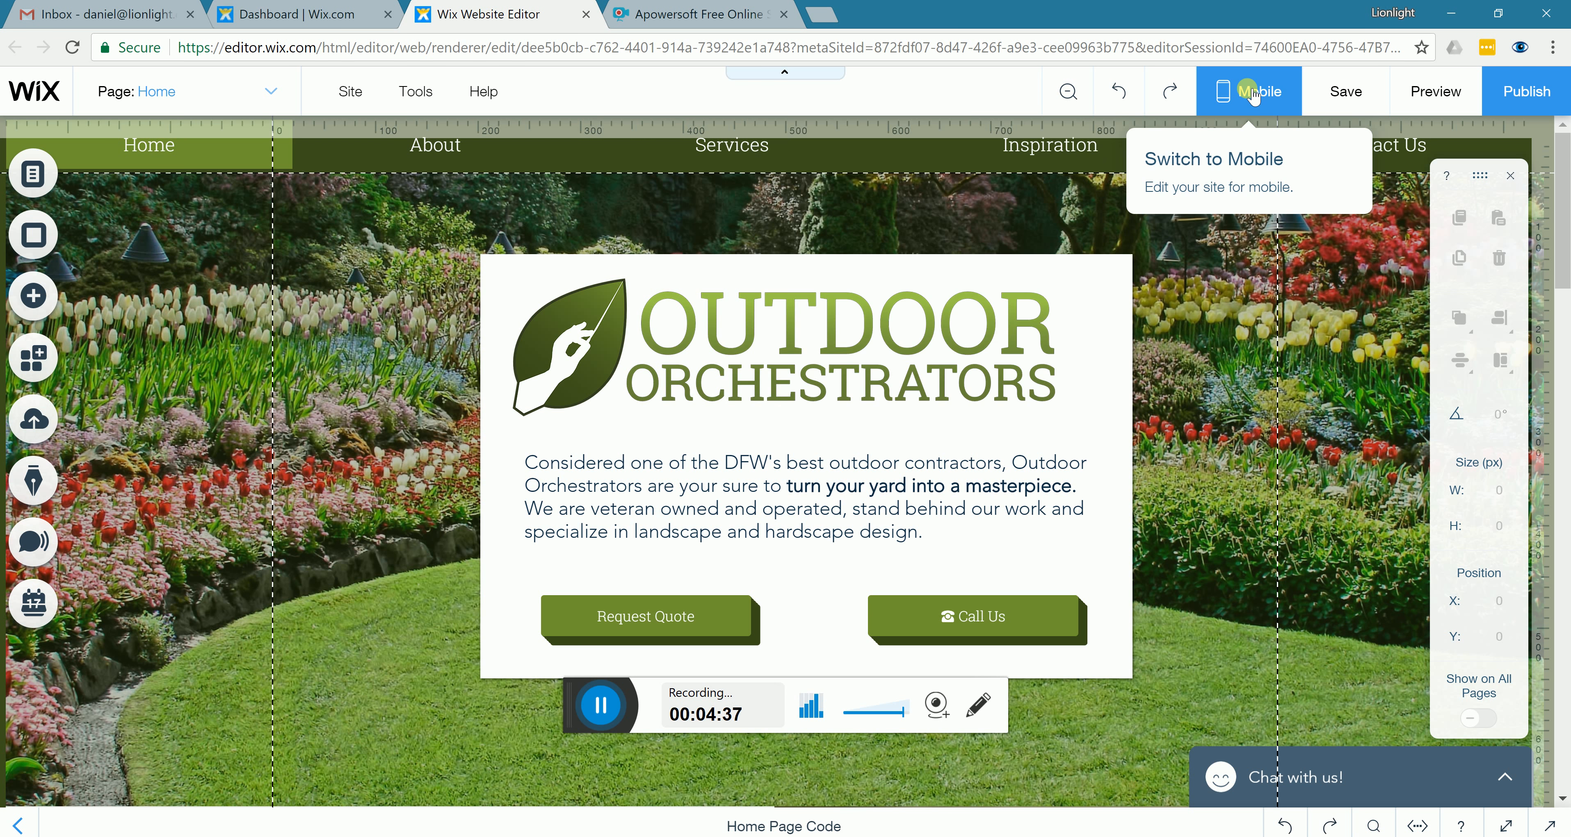
{"action": "mouse_move", "coordinate": [1253, 96]}
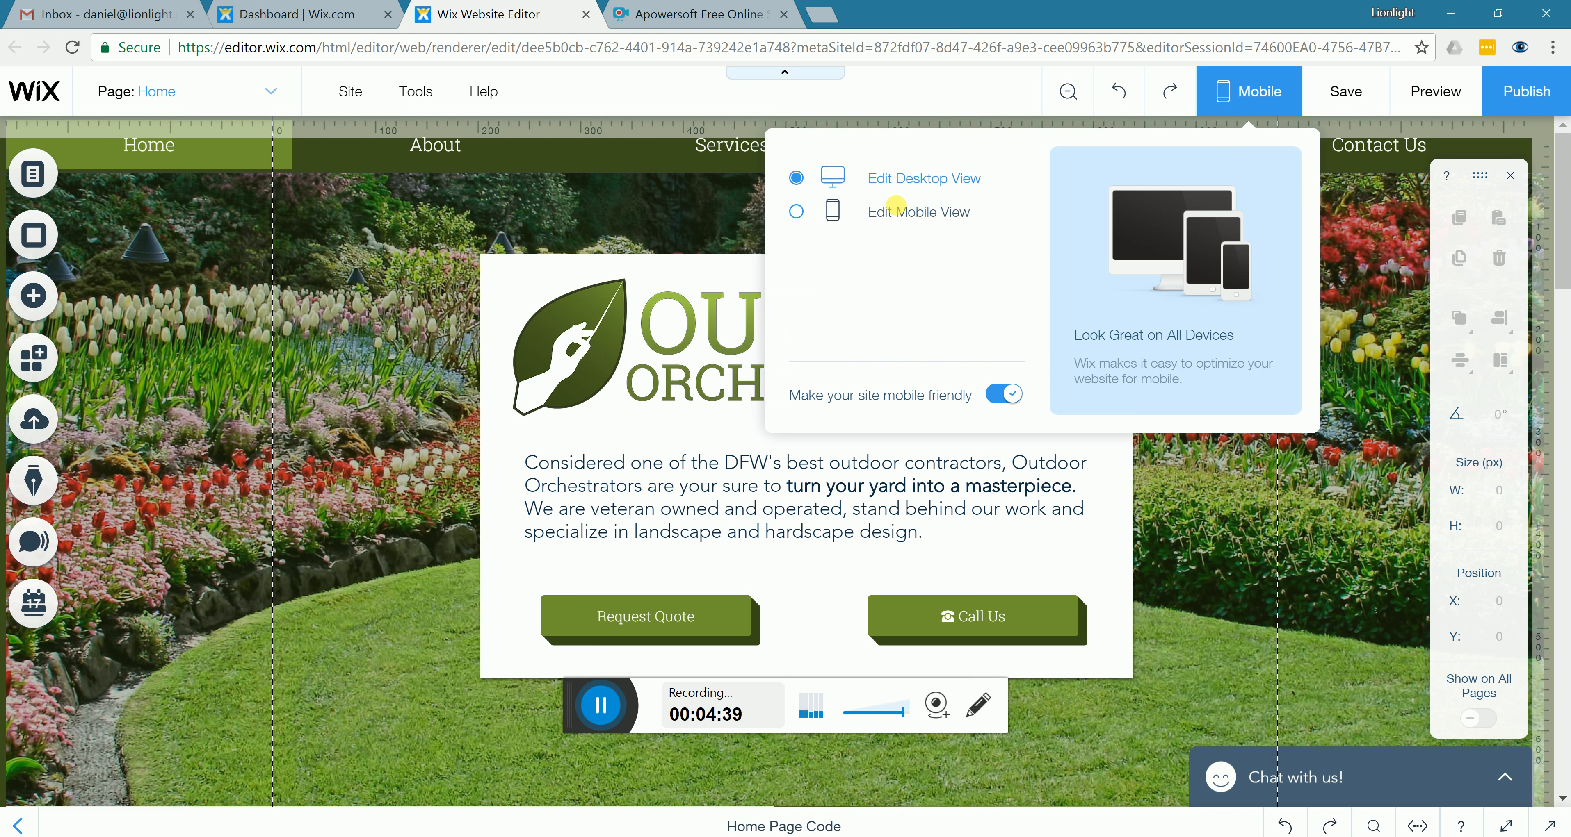
{"action": "left_click", "coordinate": [797, 213]}
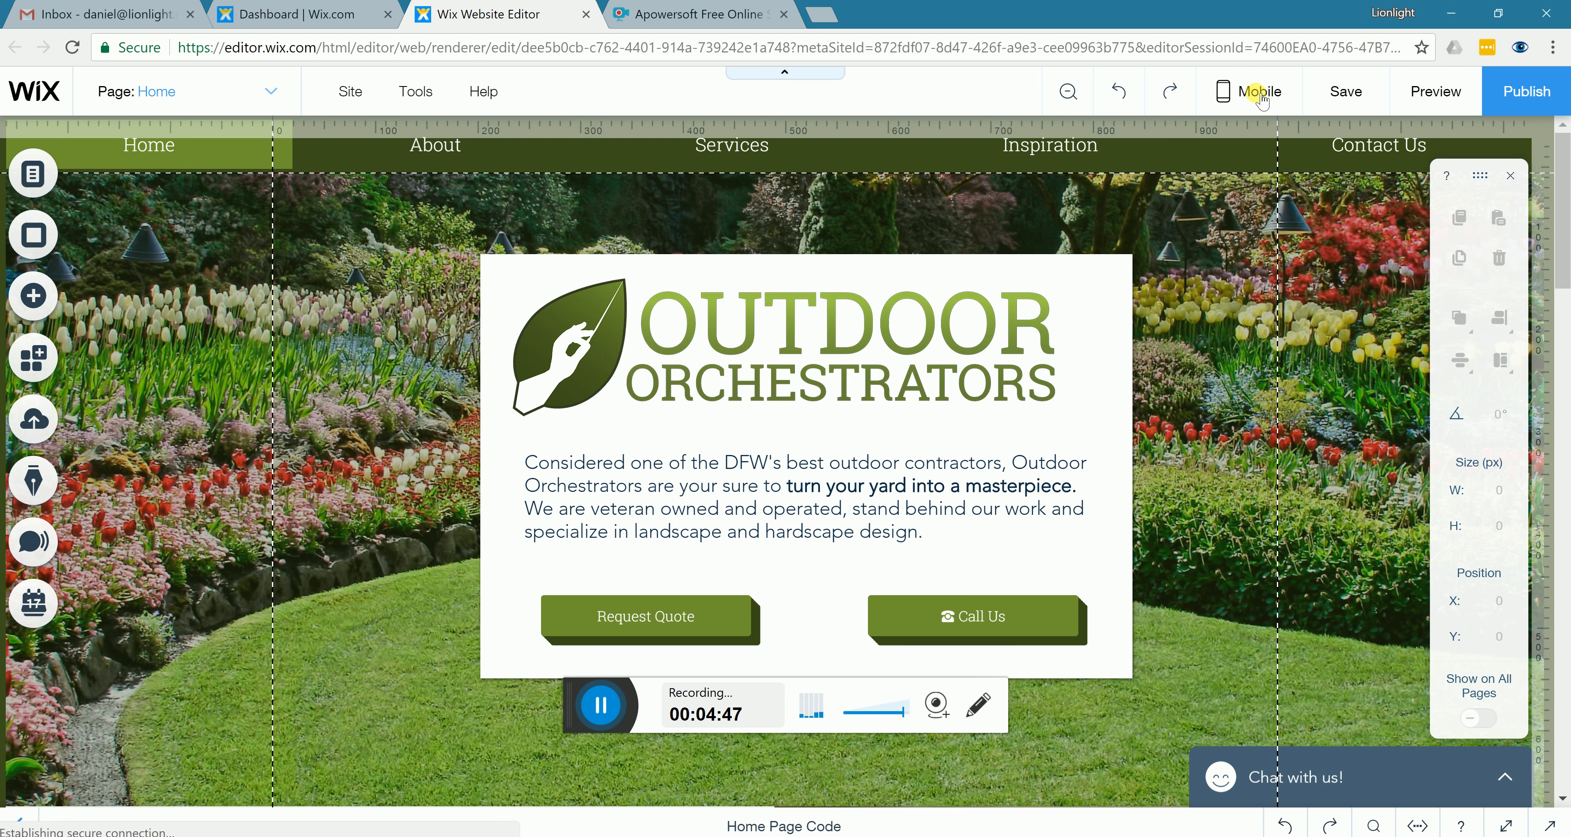
{"action": "left_click", "coordinate": [1238, 88]}
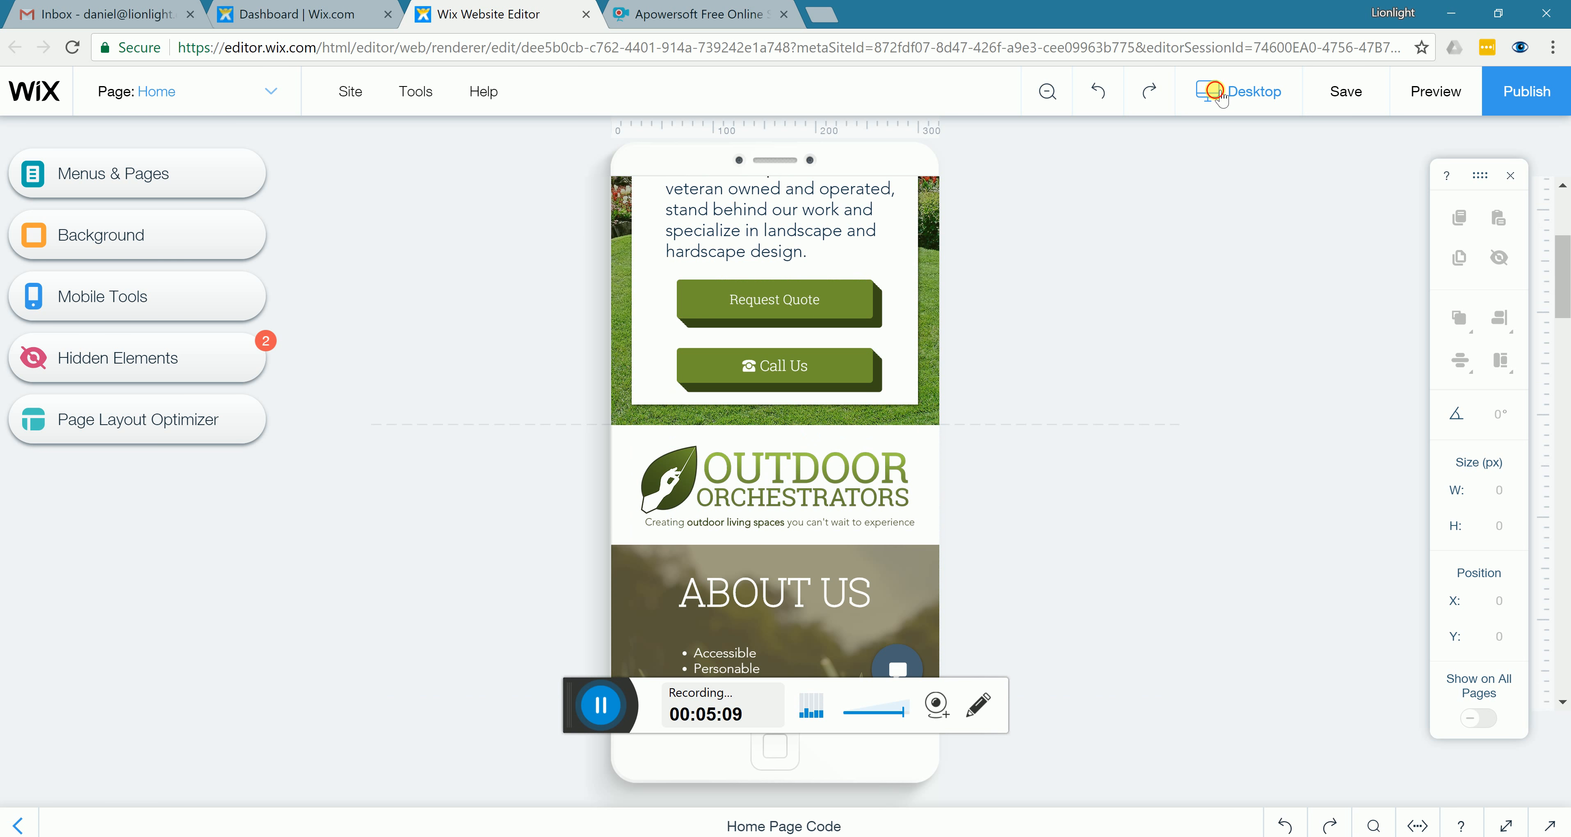
{"action": "left_click", "coordinate": [1216, 95]}
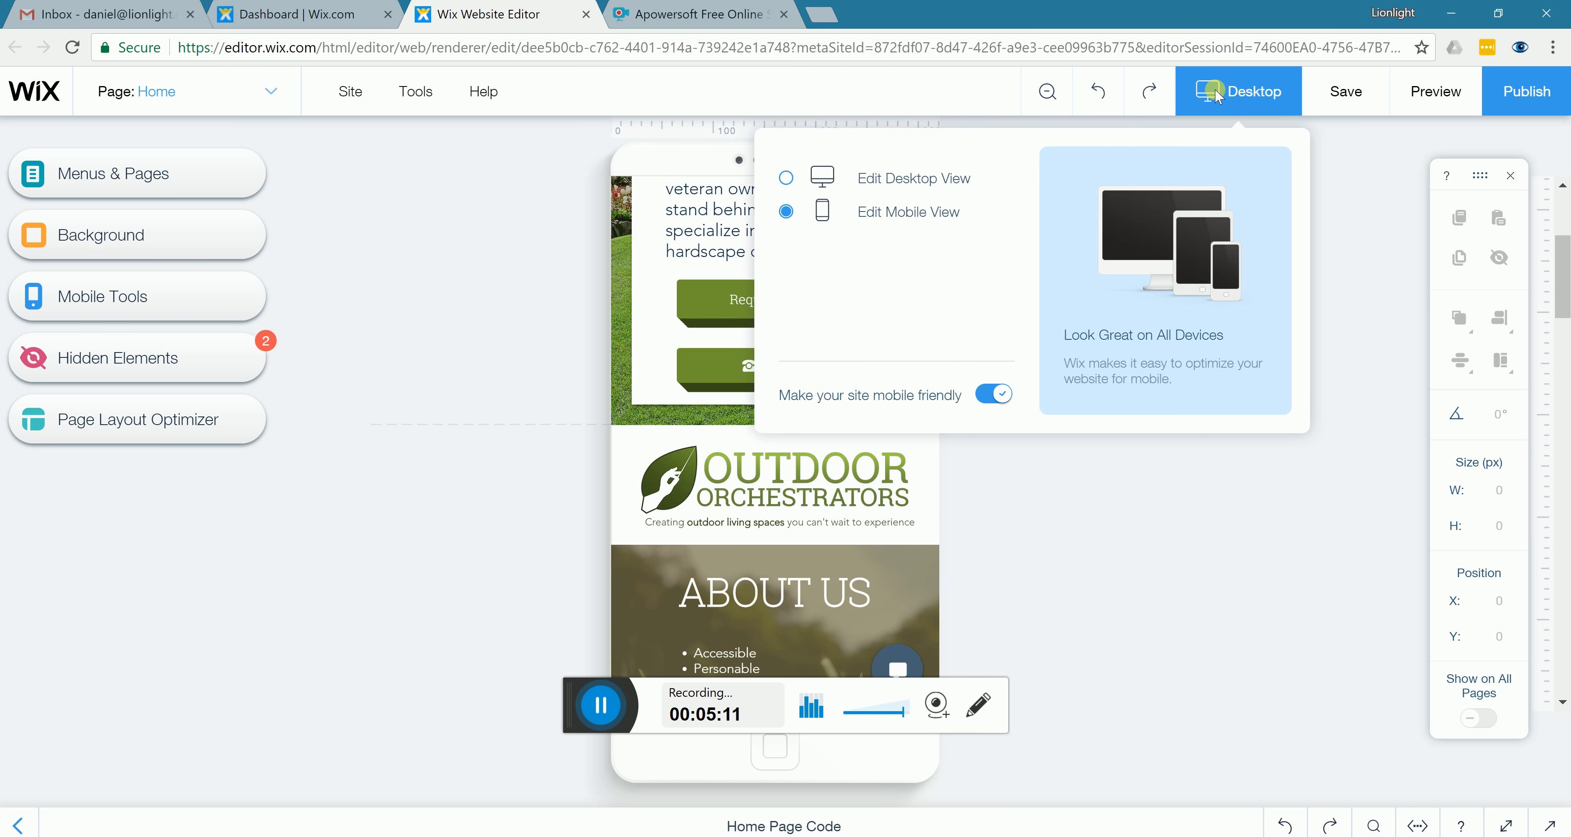
{"action": "left_click", "coordinate": [785, 180]}
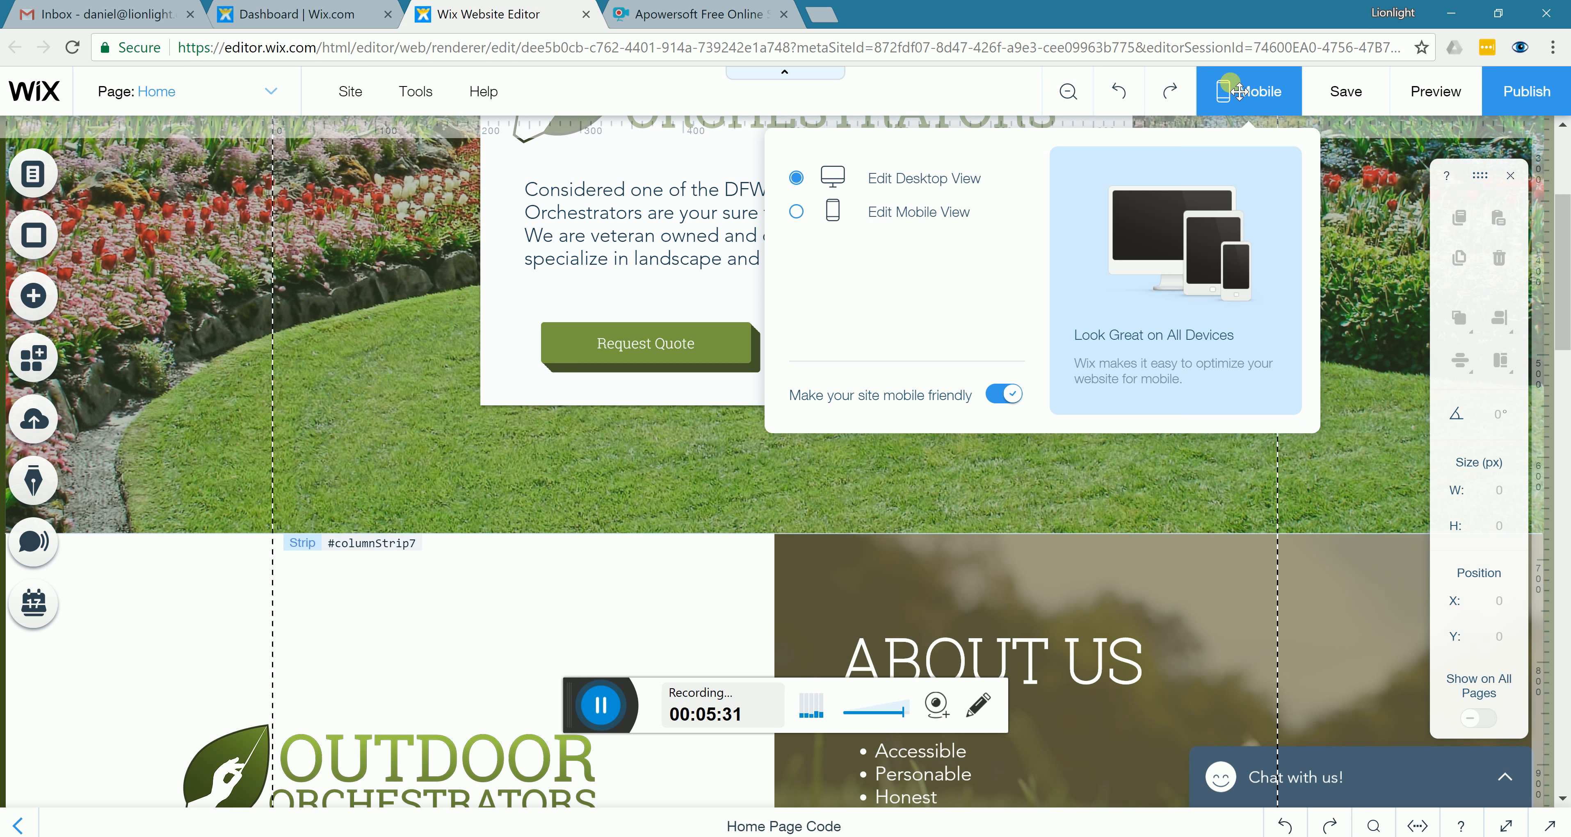
Select the garden-image strip at the top of the Home page and examine its extent
{"action": "left_click", "coordinate": [435, 172]}
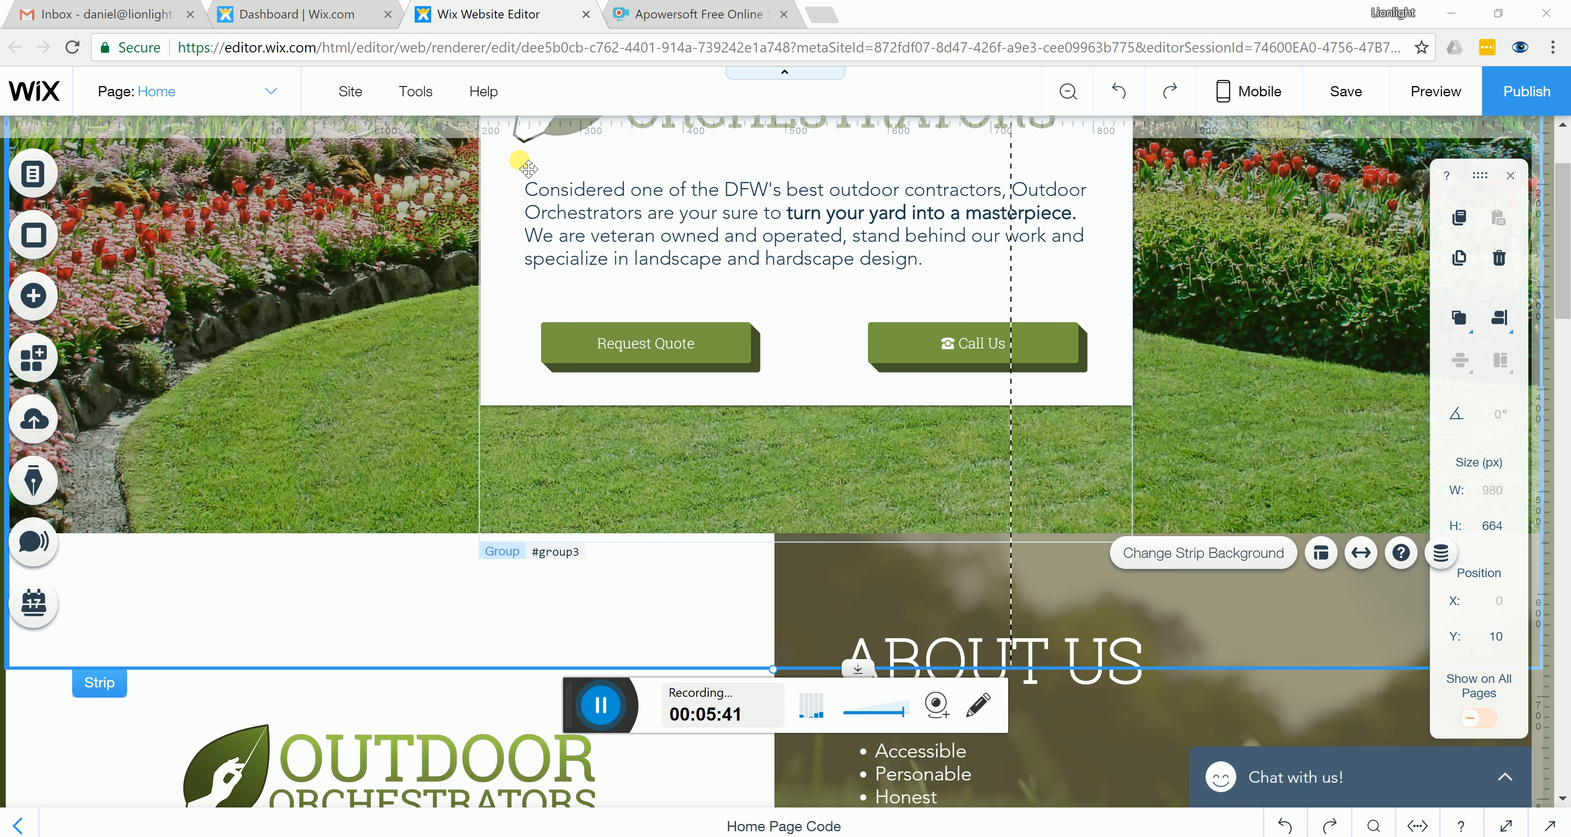
{"action": "scroll", "coordinate": [519, 157], "scroll_direction": "up", "scroll_amount": 4}
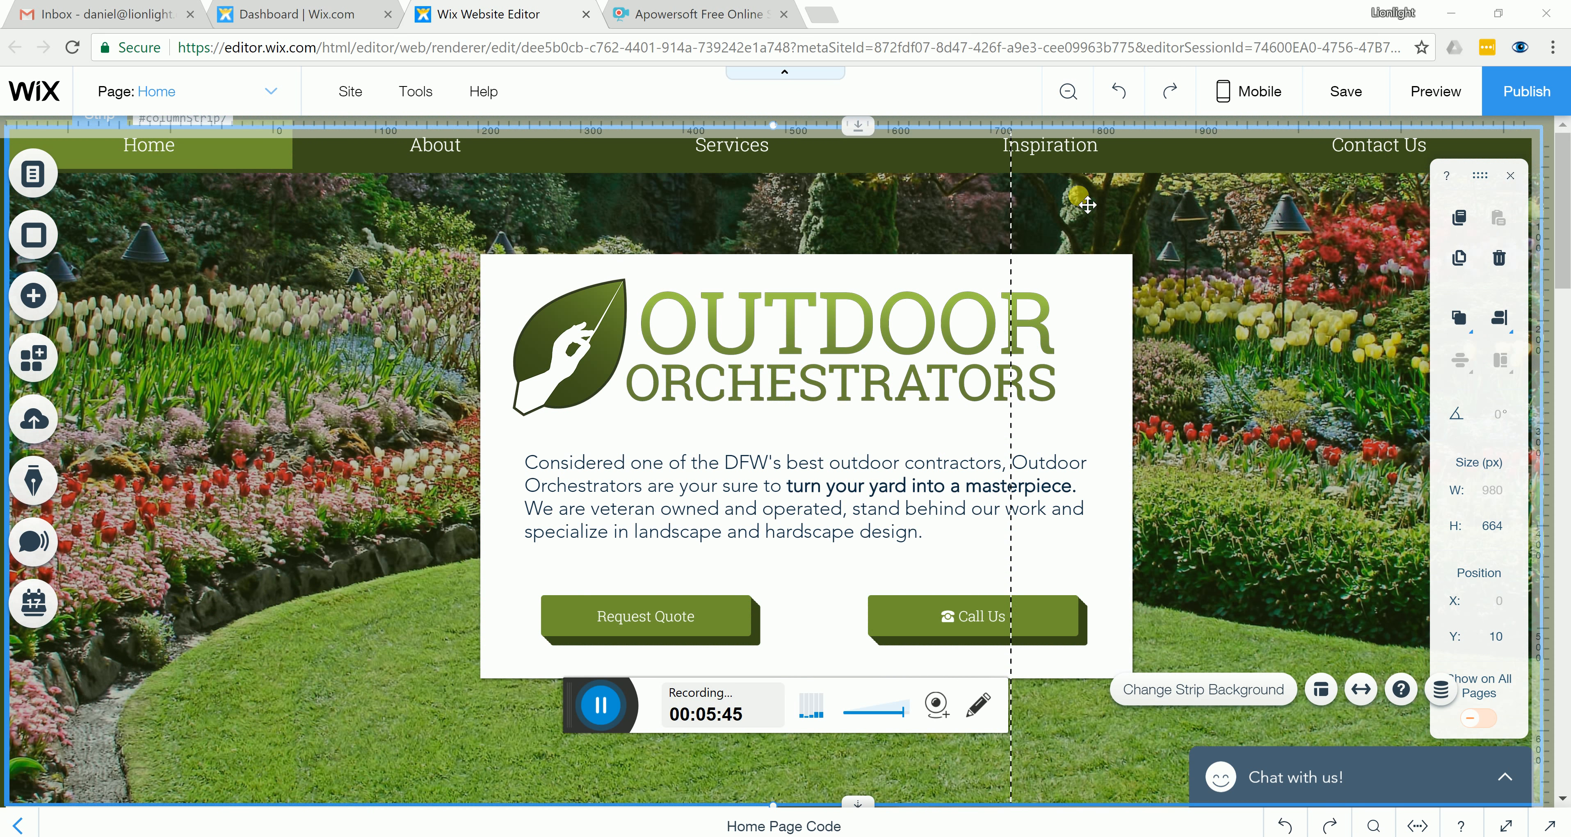
{"action": "left_click", "coordinate": [914, 274]}
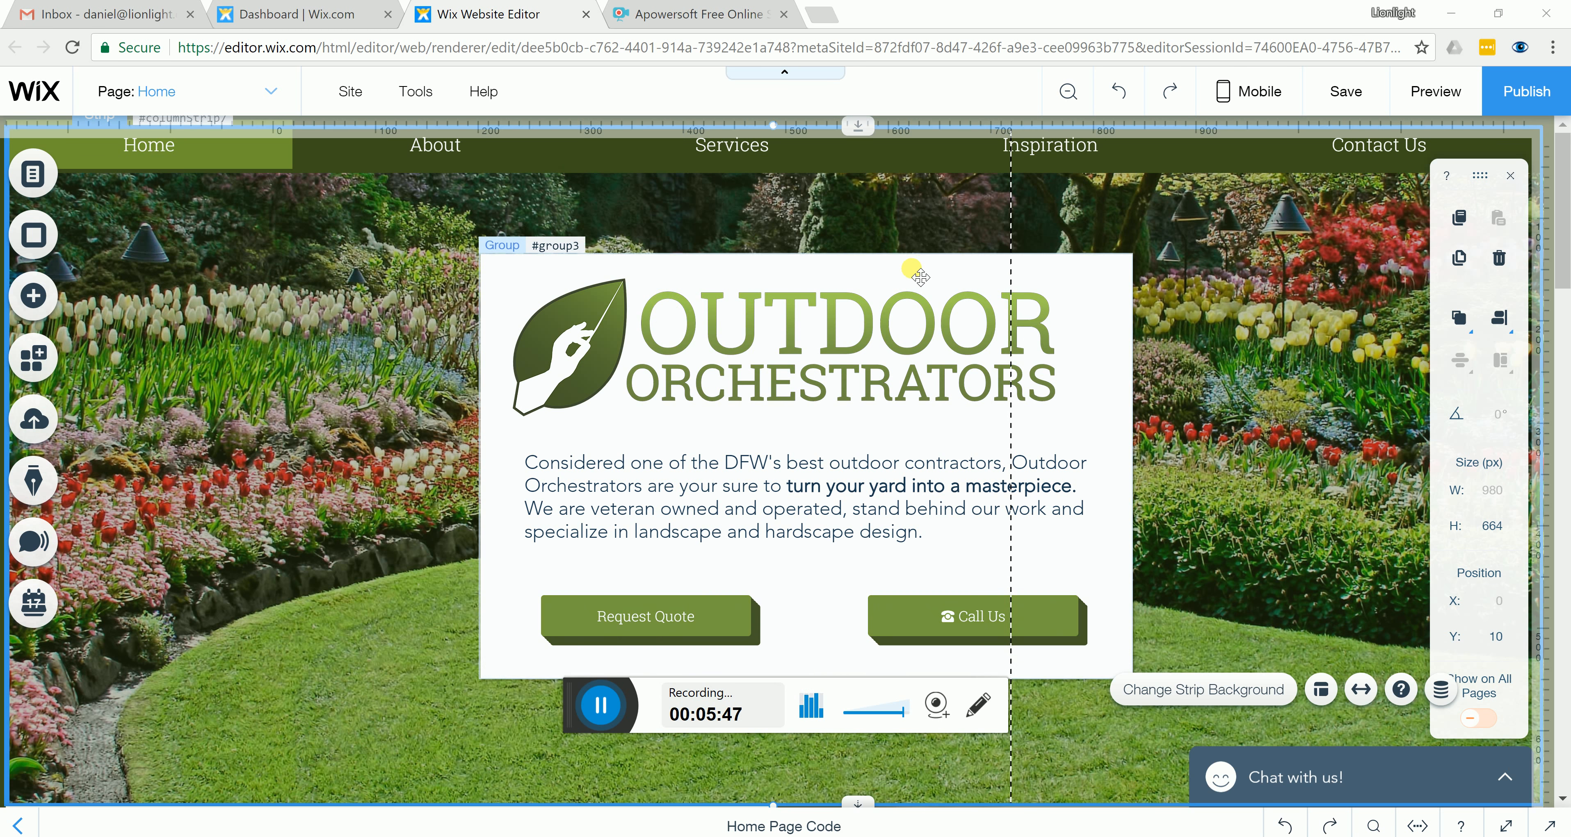
{"action": "scroll", "coordinate": [913, 277], "scroll_direction": "down", "scroll_amount": 7}
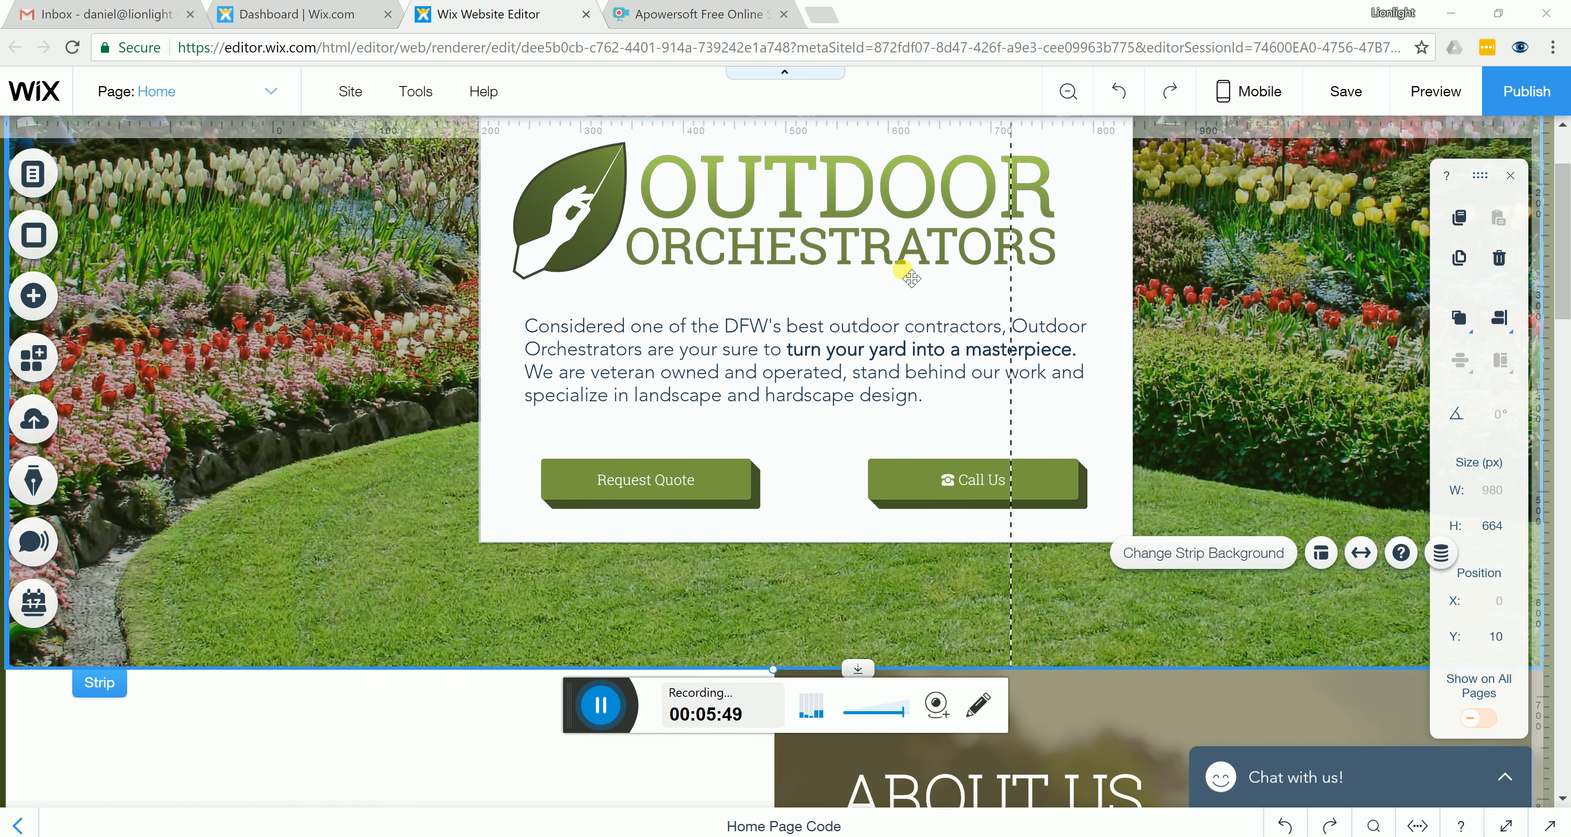
{"action": "scroll", "coordinate": [904, 276], "scroll_direction": "up", "scroll_amount": 5}
{"action": "scroll", "coordinate": [905, 275], "scroll_direction": "up", "scroll_amount": 4}
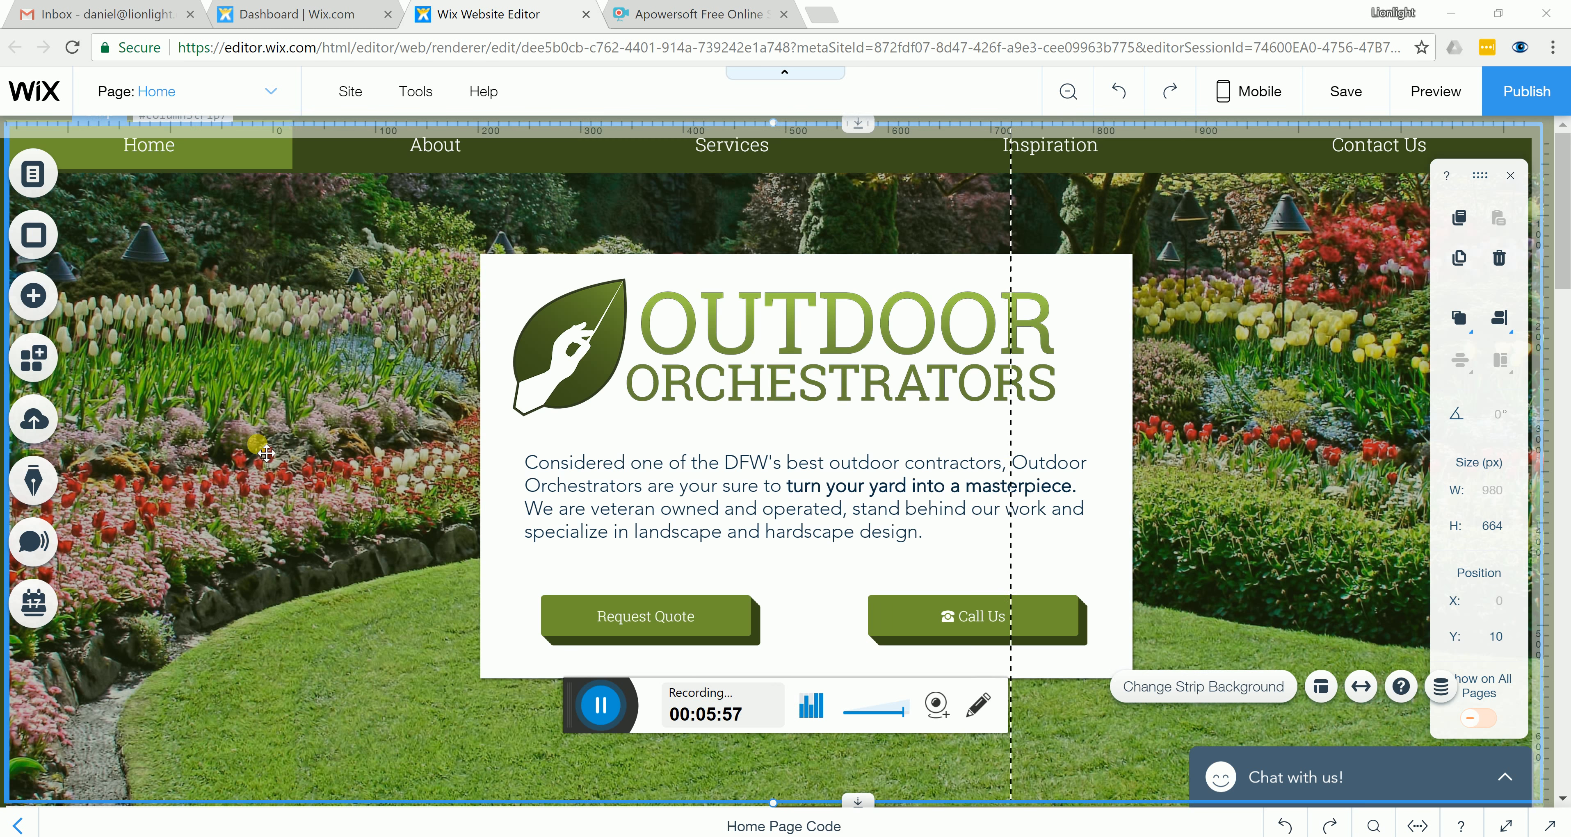
Examine the Home page's sections from the garden strip down to the footer, and return to the selected garden strip
{"action": "scroll", "coordinate": [671, 645], "scroll_direction": "down", "scroll_amount": 3}
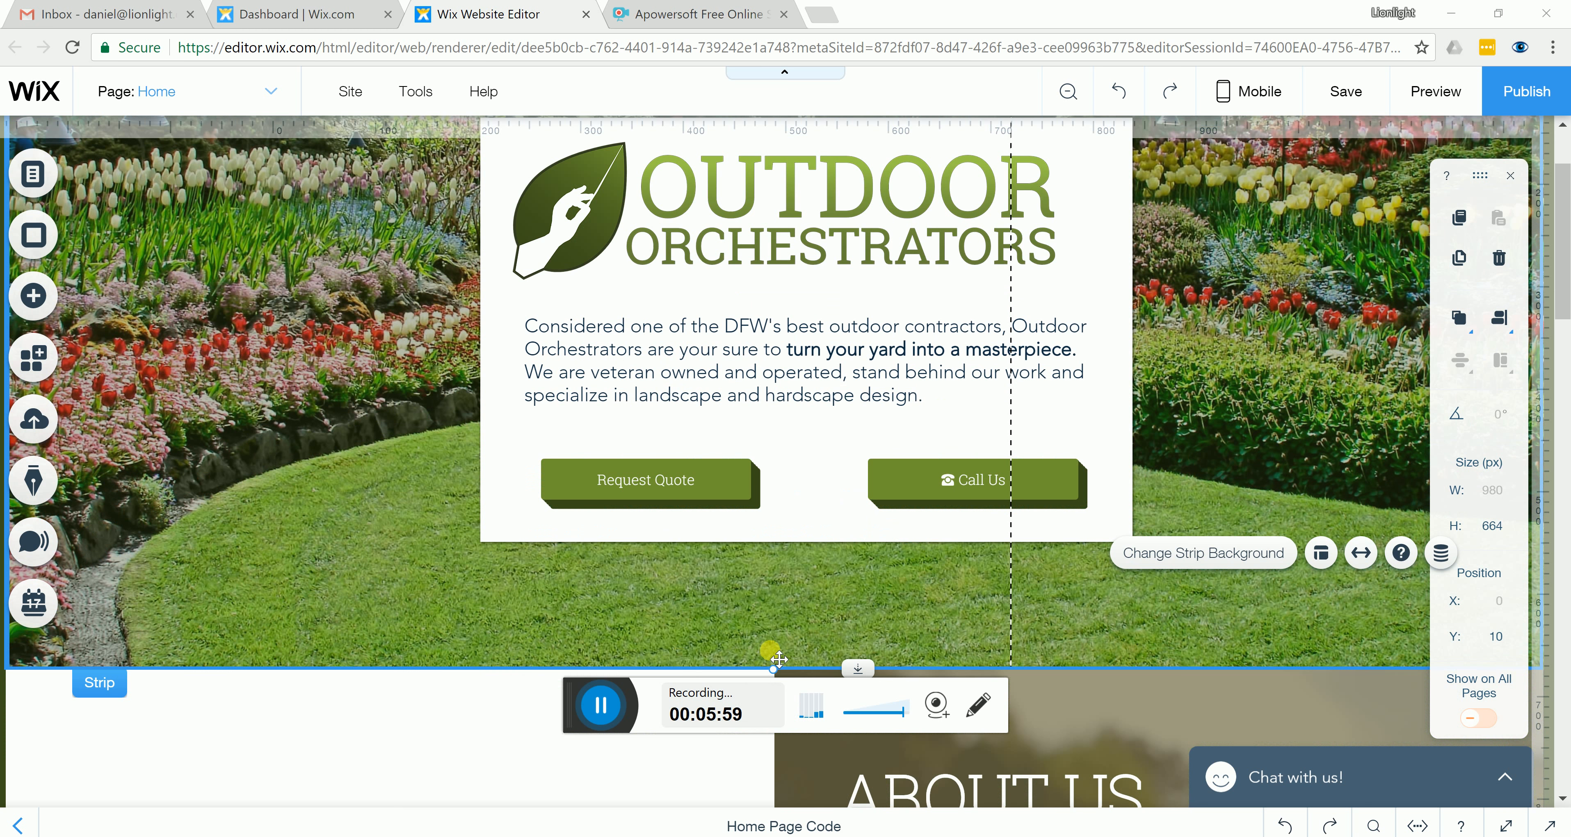
{"action": "scroll", "coordinate": [346, 597], "scroll_direction": "down", "scroll_amount": 1}
{"action": "scroll", "coordinate": [371, 527], "scroll_direction": "down", "scroll_amount": 5}
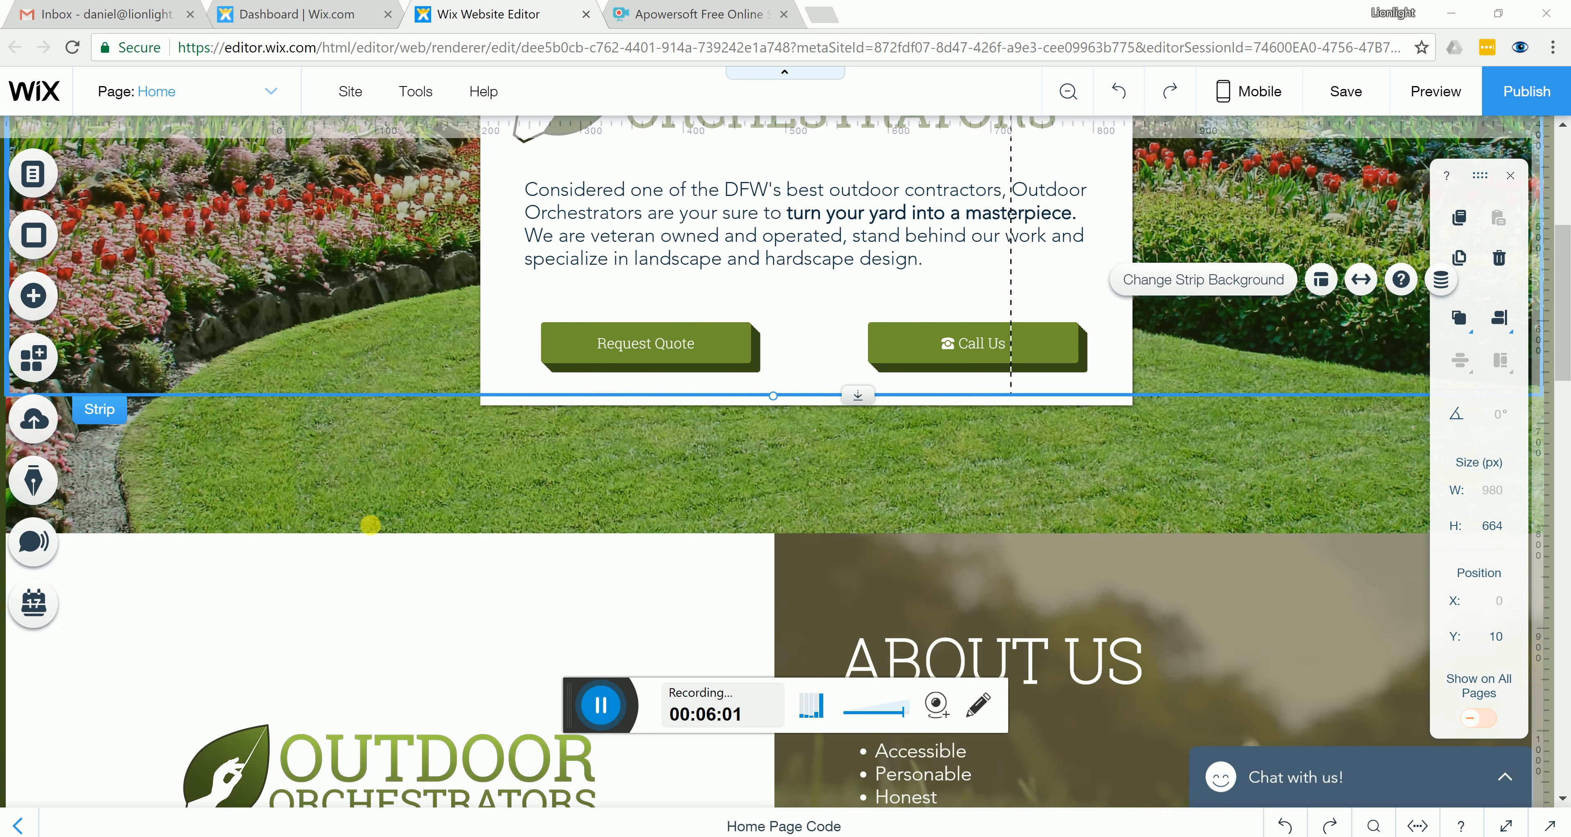
{"action": "scroll", "coordinate": [369, 525], "scroll_direction": "down", "scroll_amount": 5}
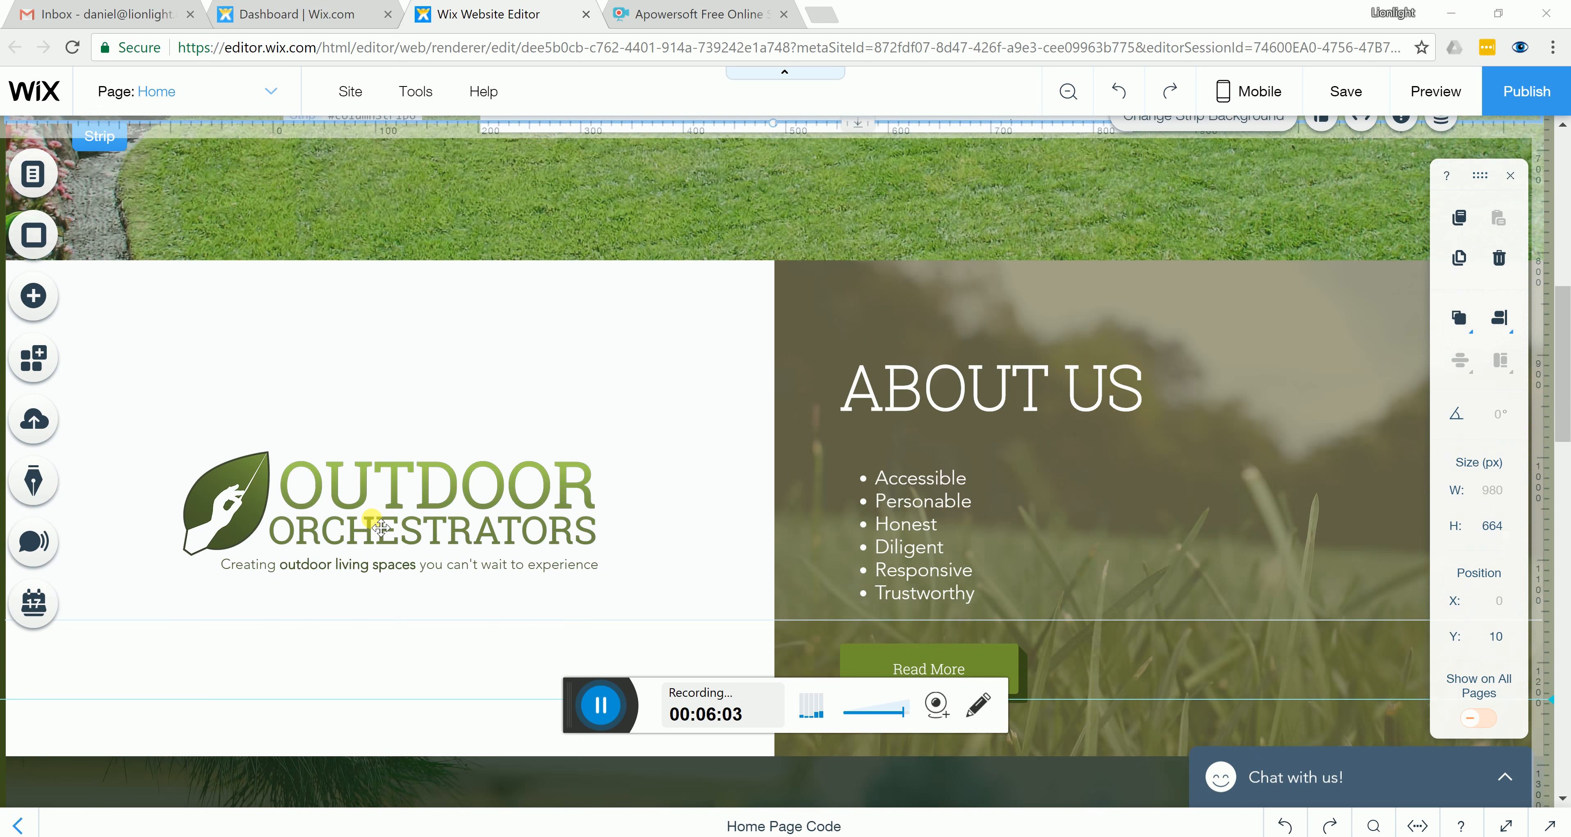
{"action": "scroll", "coordinate": [515, 503], "scroll_direction": "down", "scroll_amount": 5}
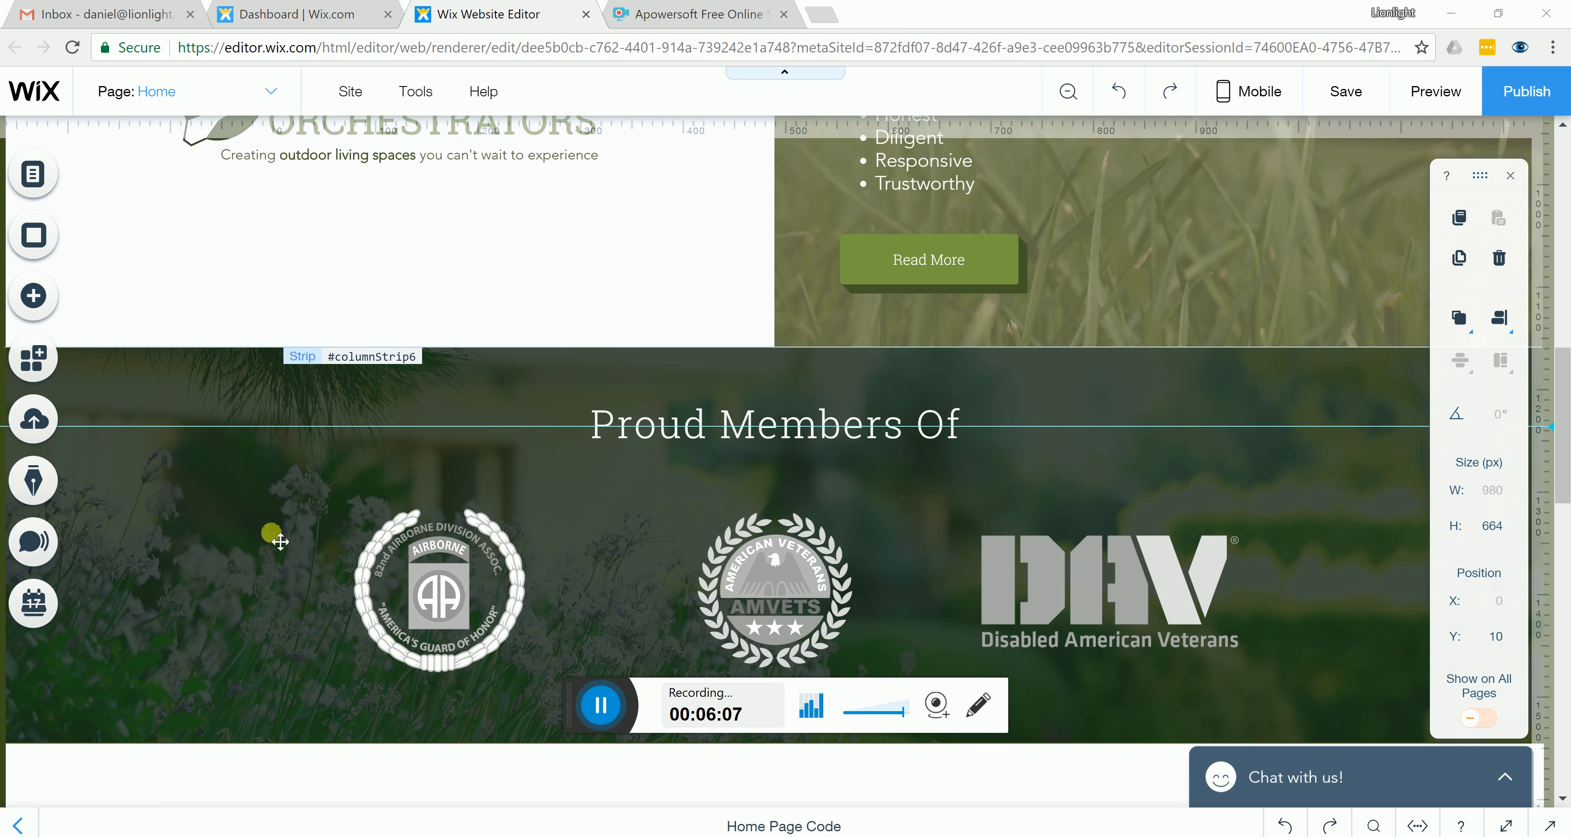
{"action": "scroll", "coordinate": [287, 503], "scroll_direction": "down", "scroll_amount": 5}
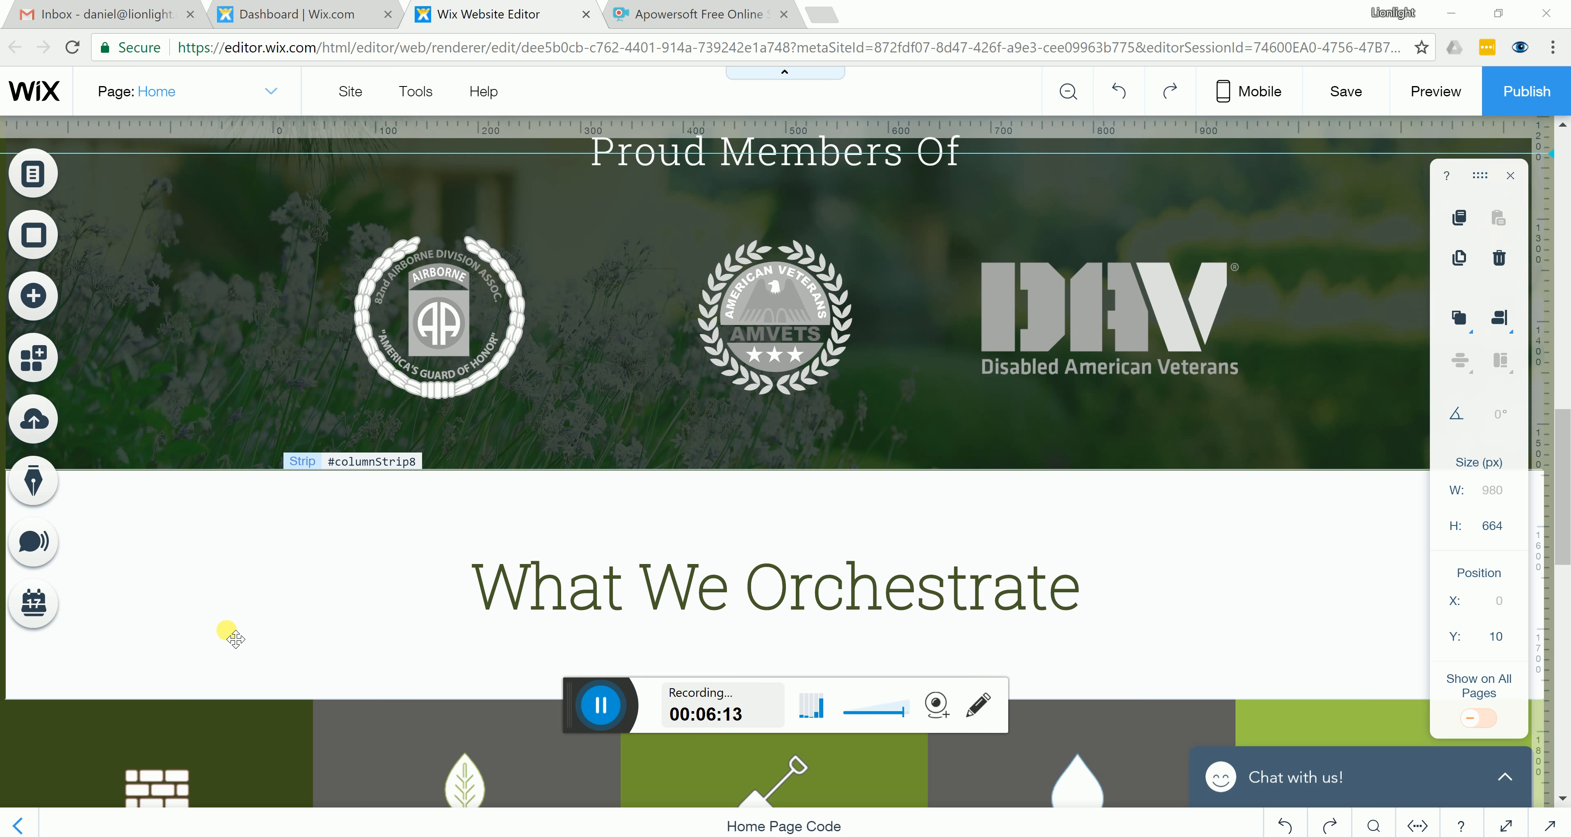
{"action": "scroll", "coordinate": [236, 621], "scroll_direction": "down", "scroll_amount": 2}
{"action": "scroll", "coordinate": [236, 621], "scroll_direction": "down", "scroll_amount": 3}
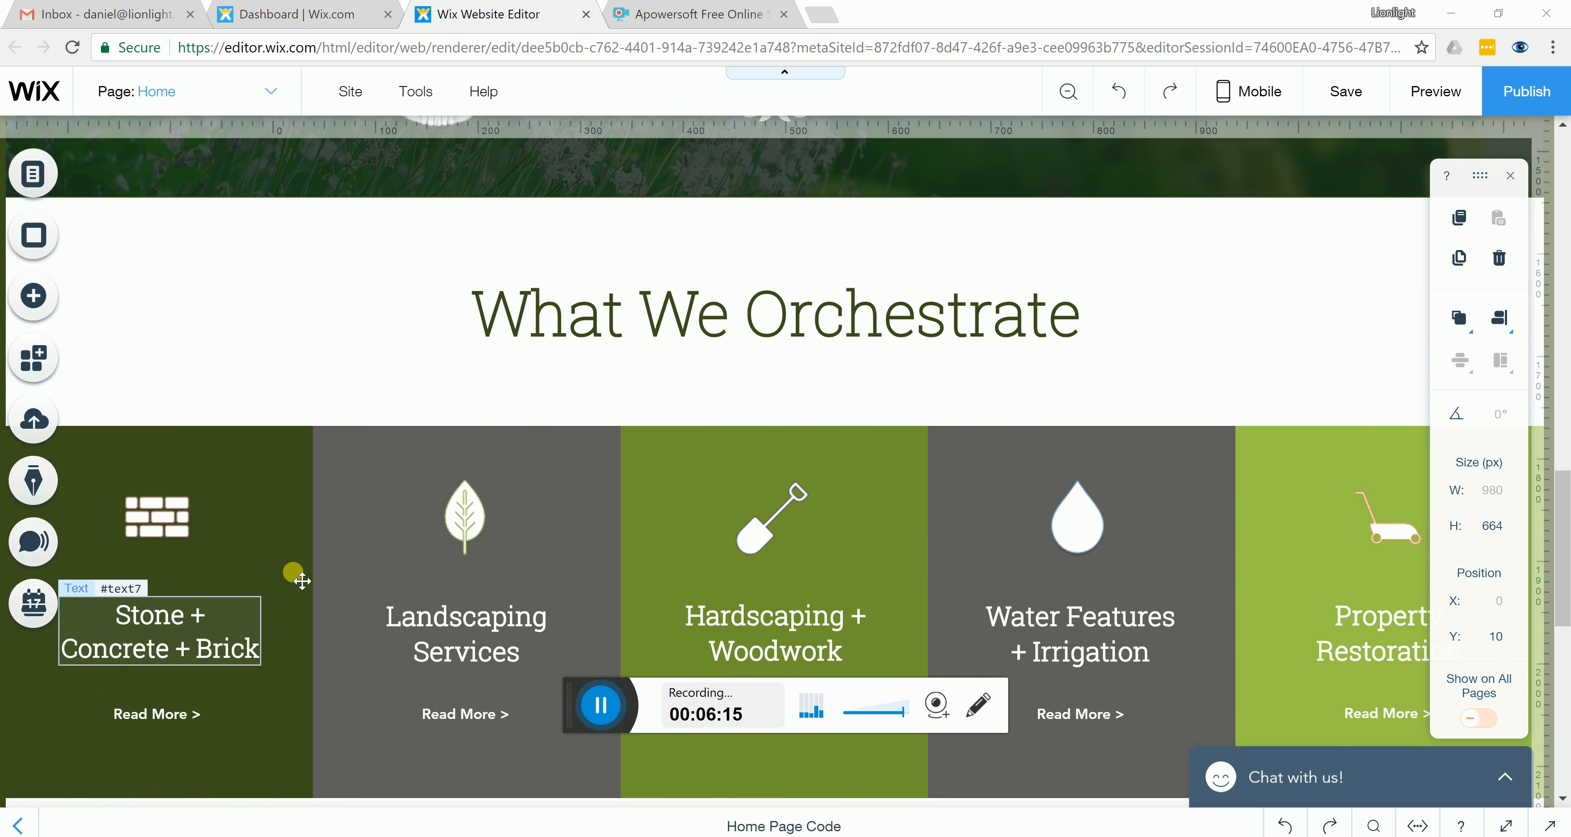
{"action": "scroll", "coordinate": [317, 566], "scroll_direction": "down", "scroll_amount": 10}
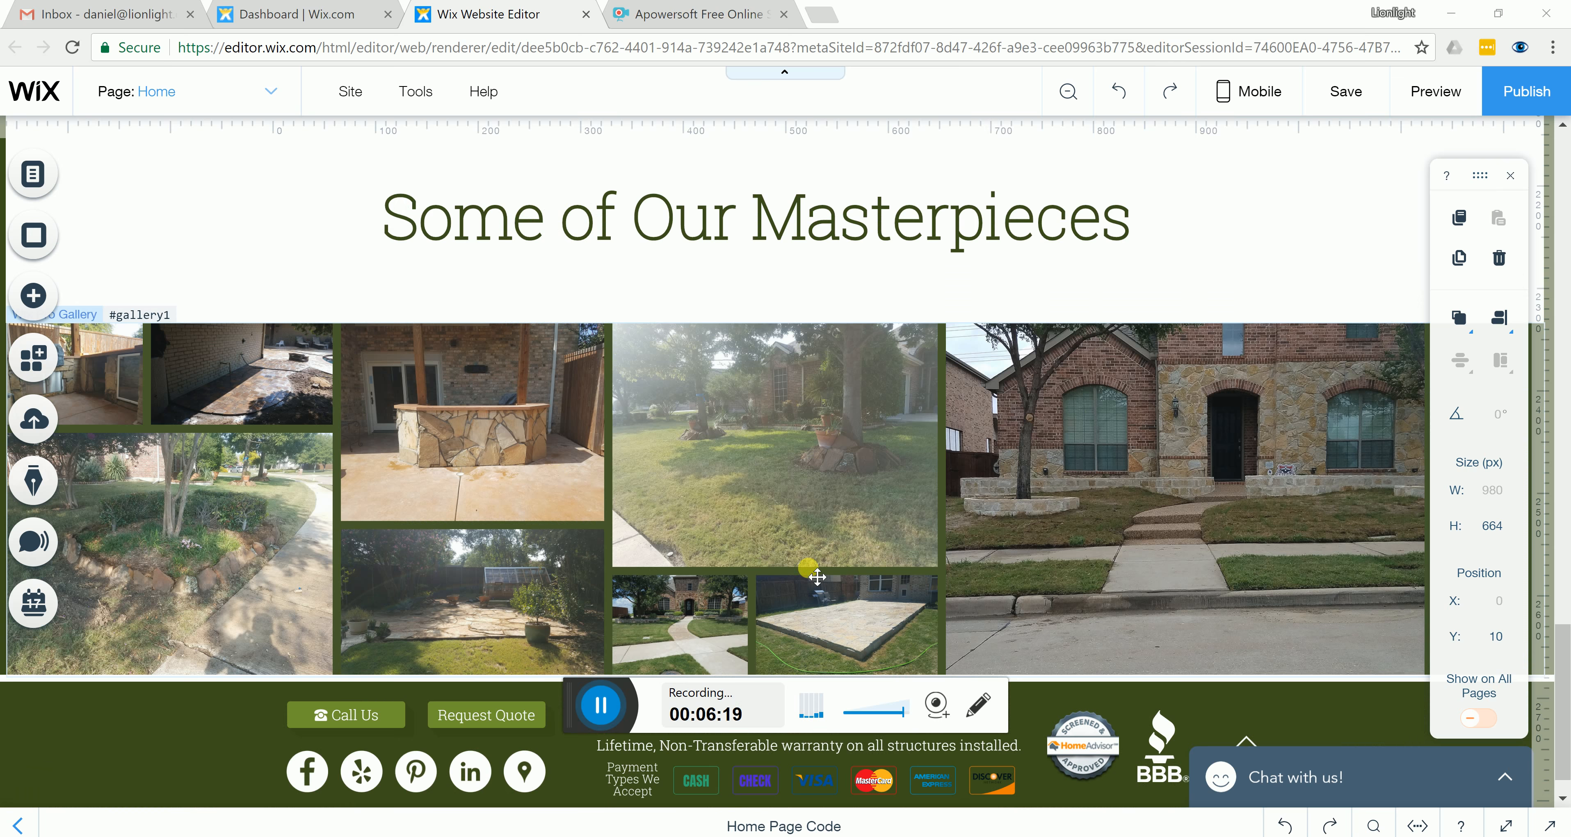
{"action": "scroll", "coordinate": [1153, 646], "scroll_direction": "up", "scroll_amount": 15}
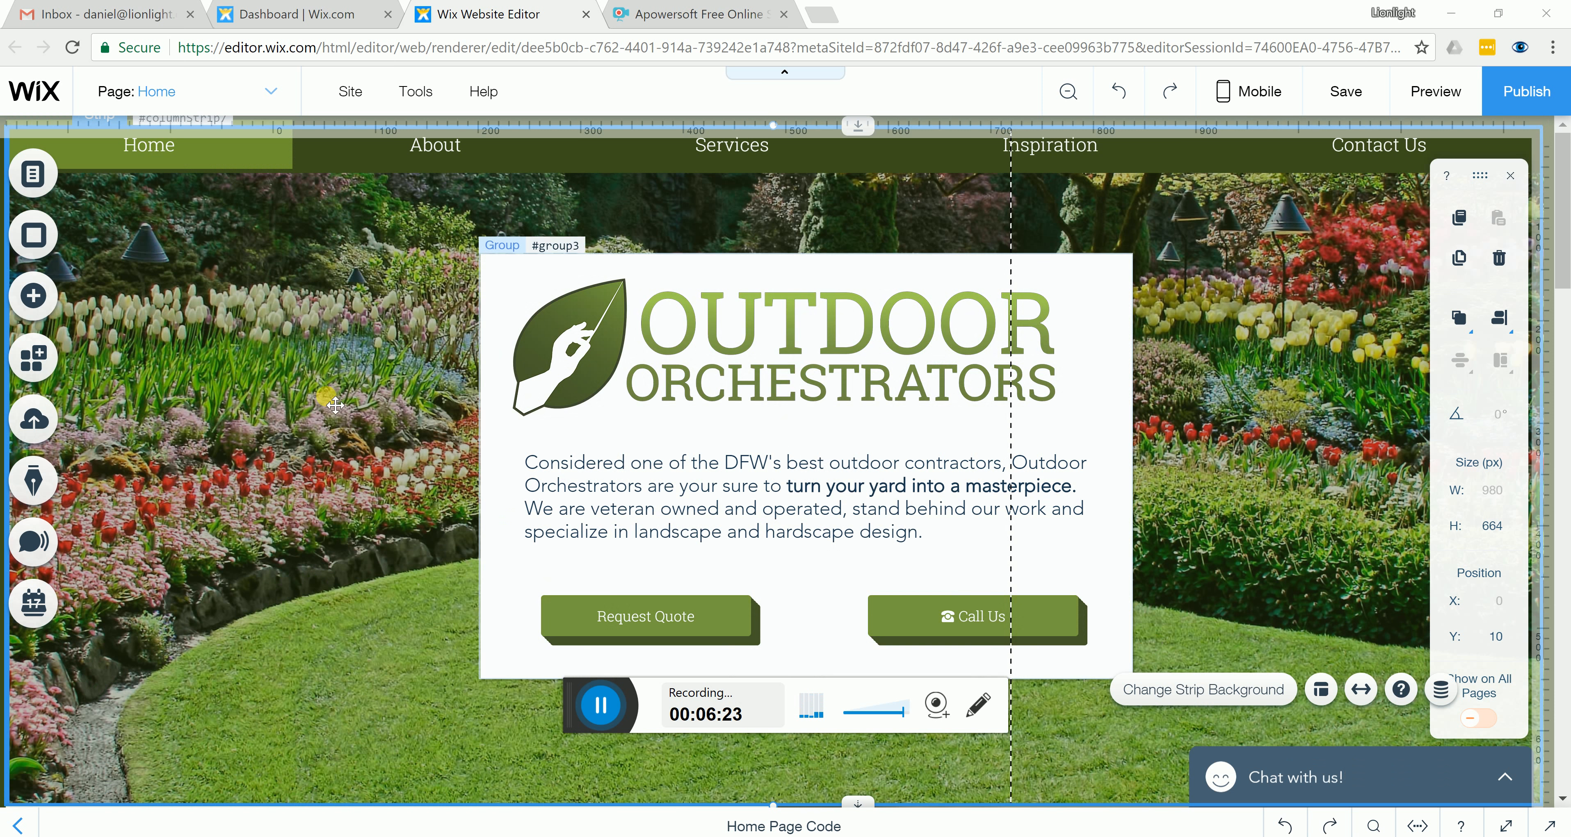
{"action": "left_click", "coordinate": [234, 453]}
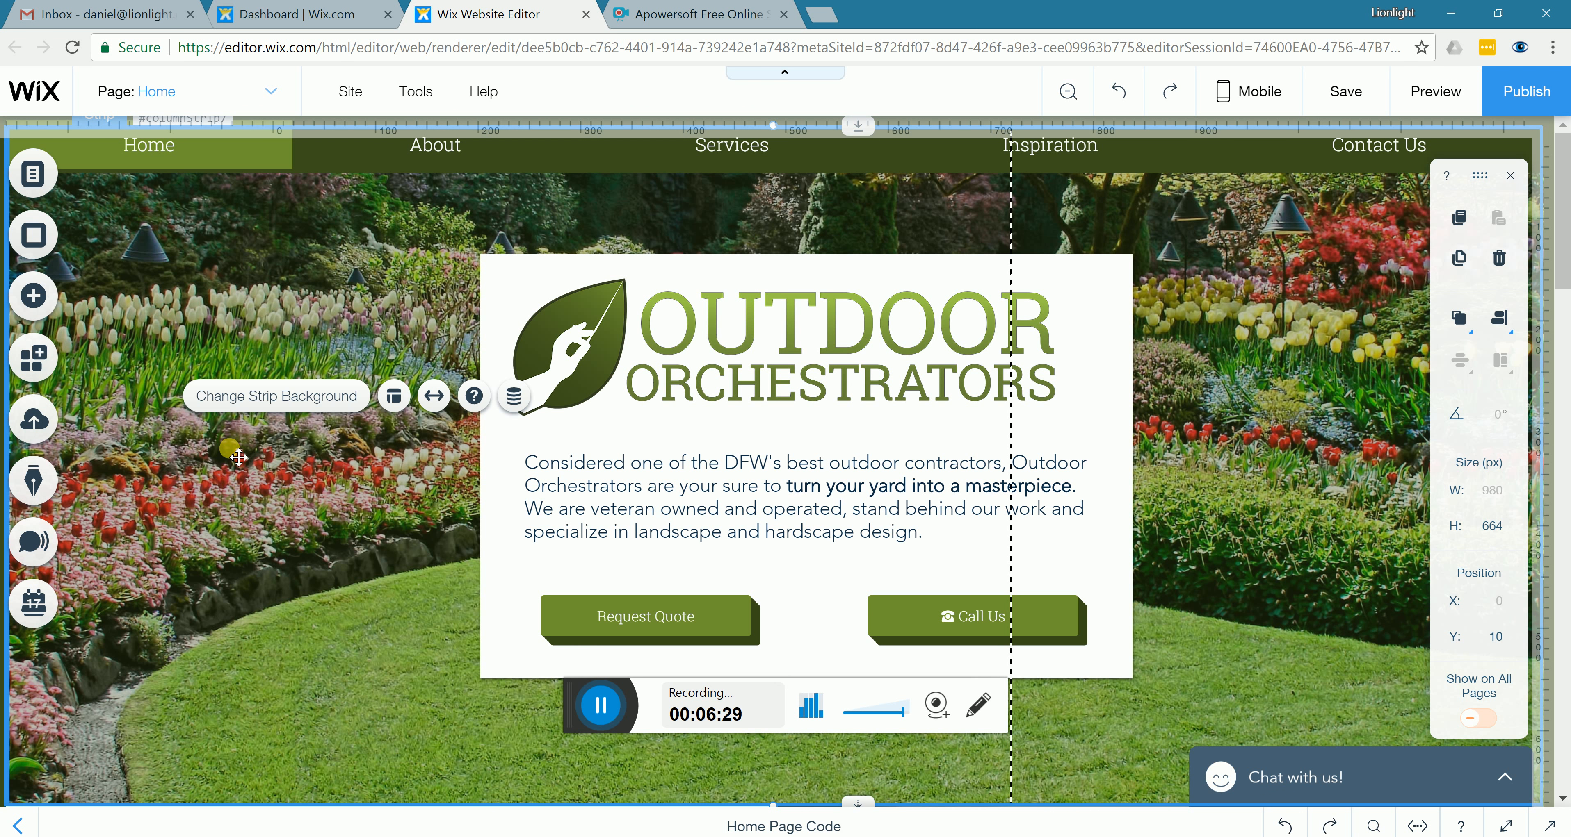
Open the background options of the garden strip and look through the suggested Selected Backgrounds
{"action": "left_click", "coordinate": [320, 401]}
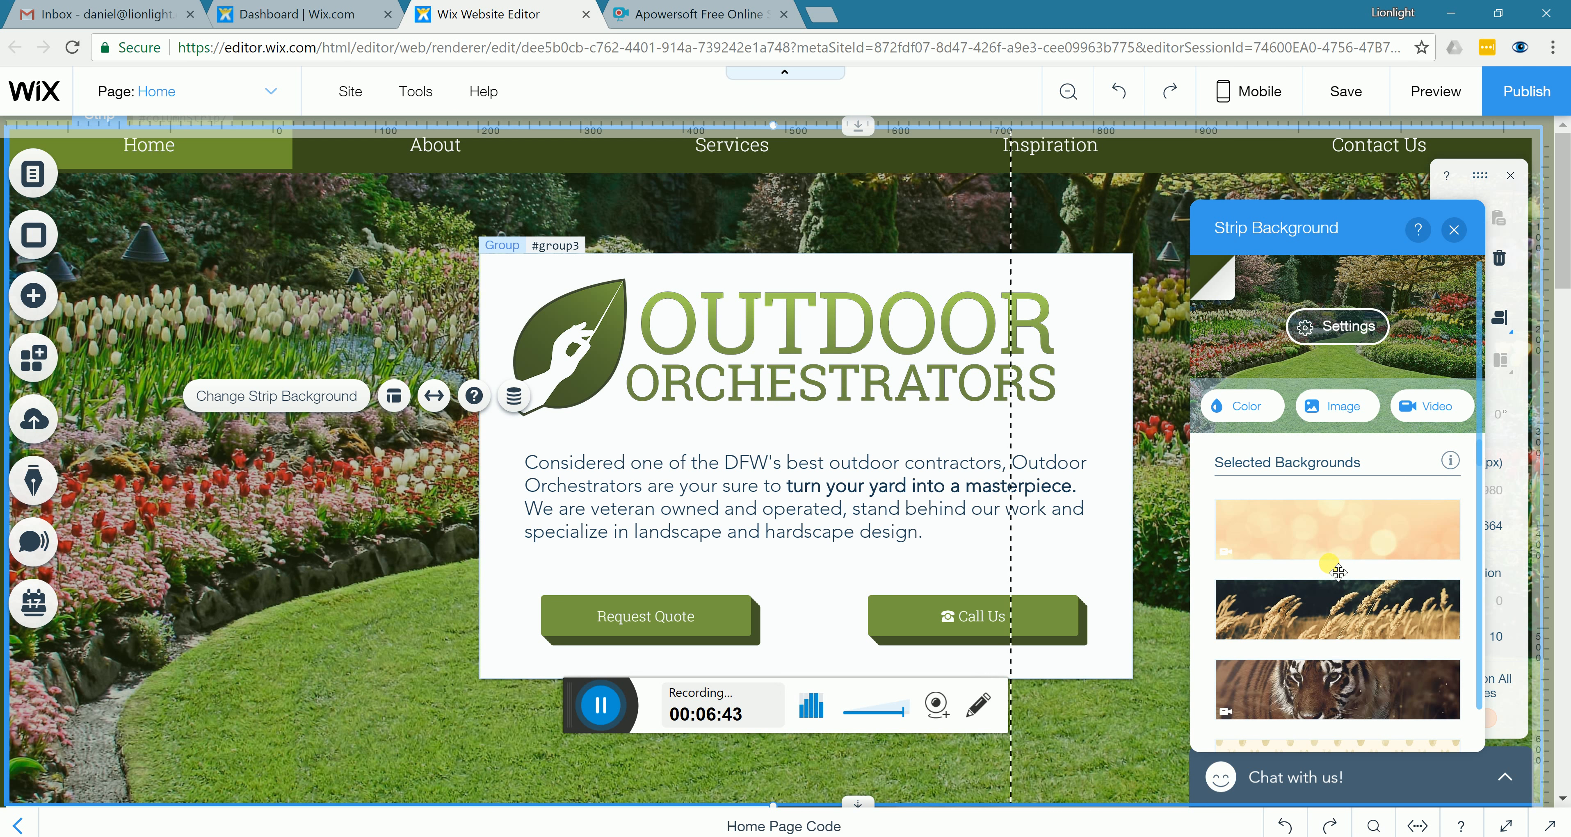
{"action": "scroll", "coordinate": [1338, 571], "scroll_direction": "down", "scroll_amount": 10}
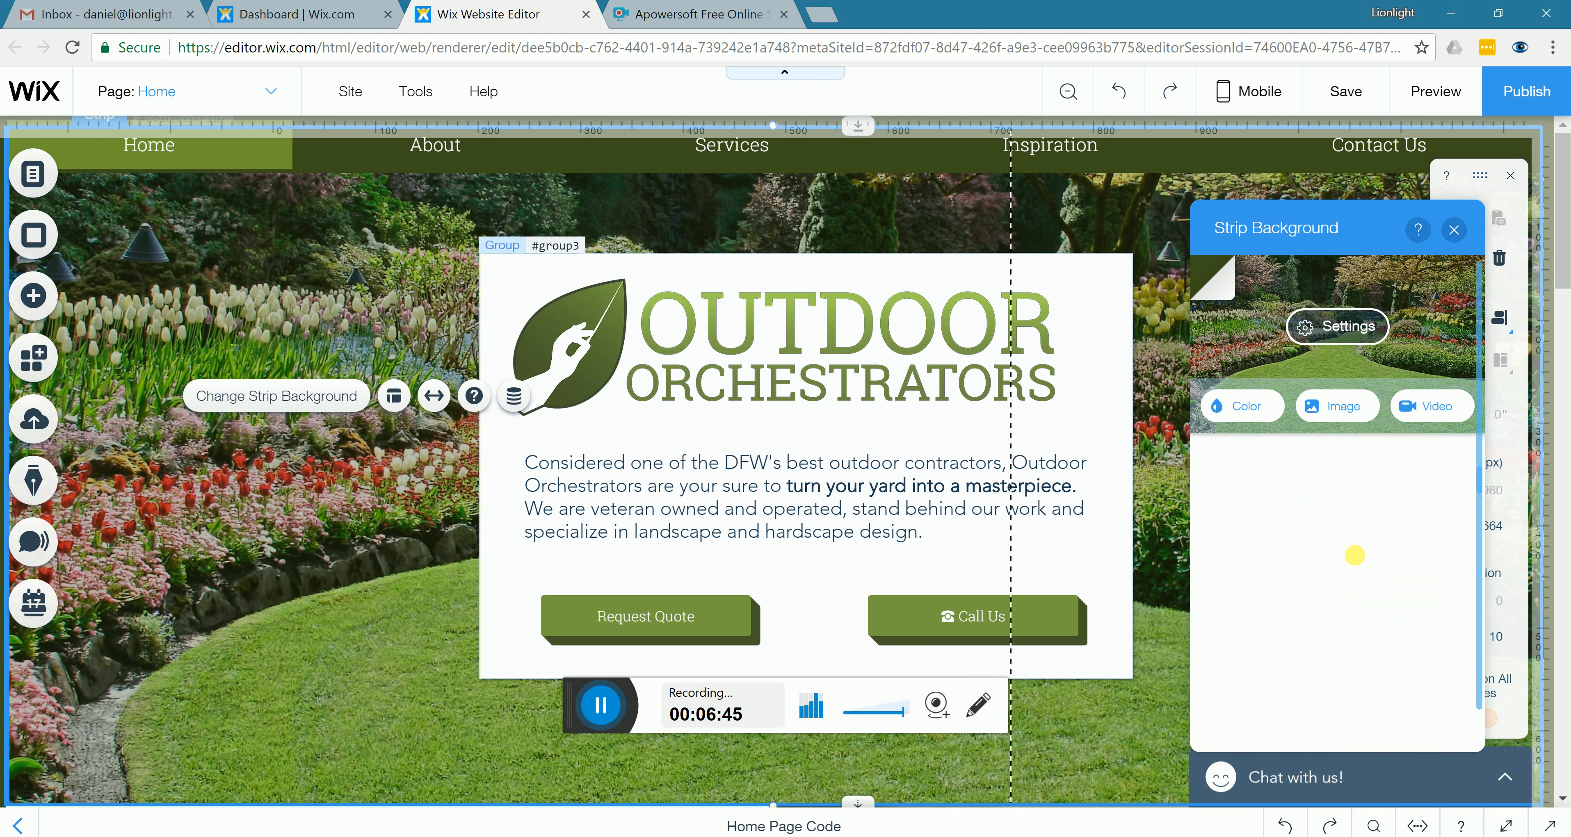
{"action": "scroll", "coordinate": [1354, 555], "scroll_direction": "down", "scroll_amount": 5}
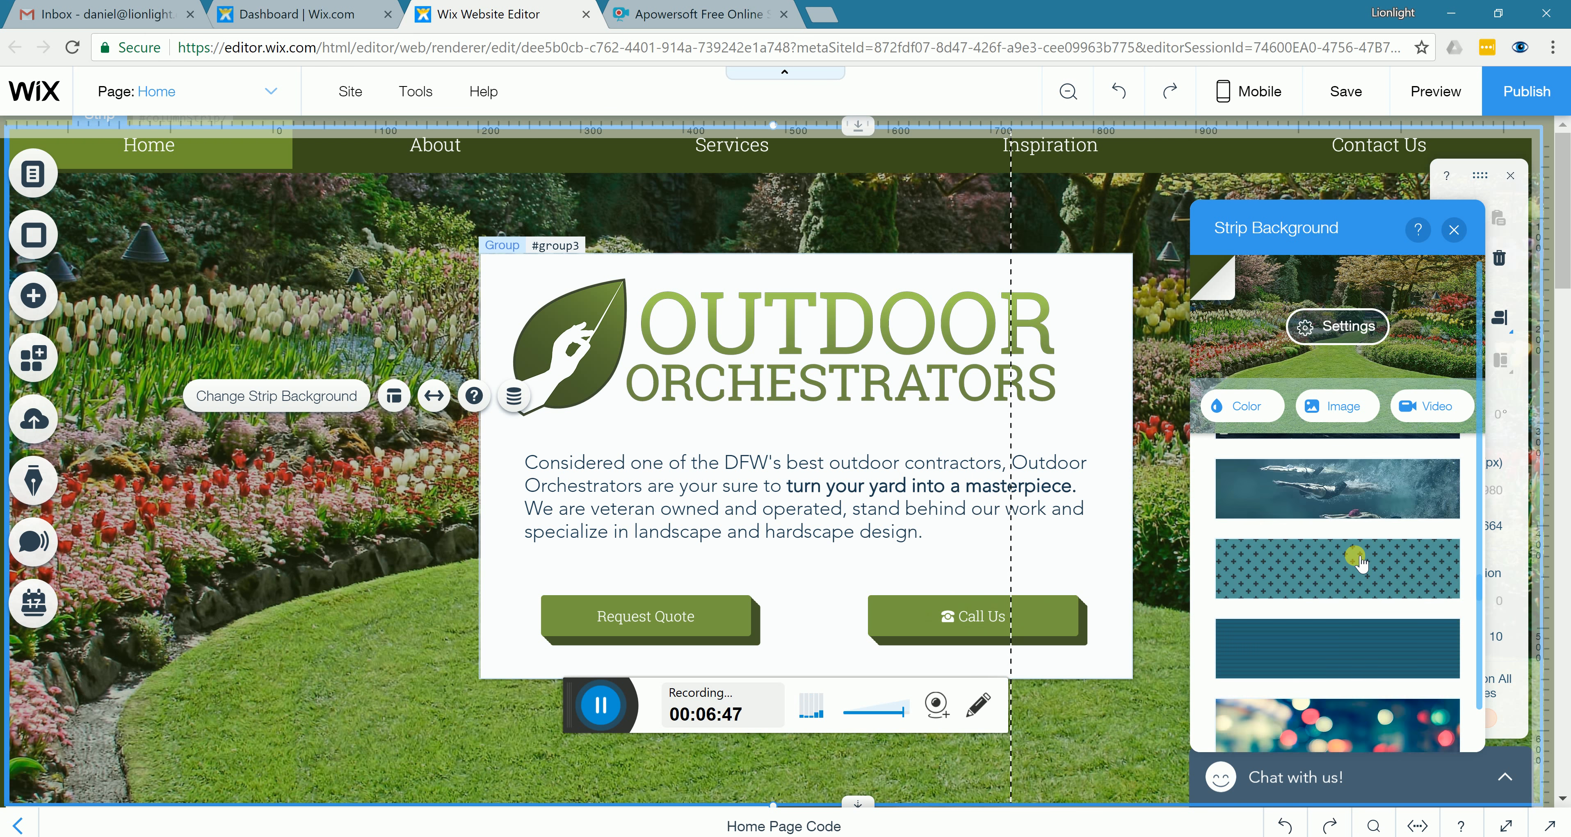
{"action": "scroll", "coordinate": [1359, 562], "scroll_direction": "down", "scroll_amount": 8}
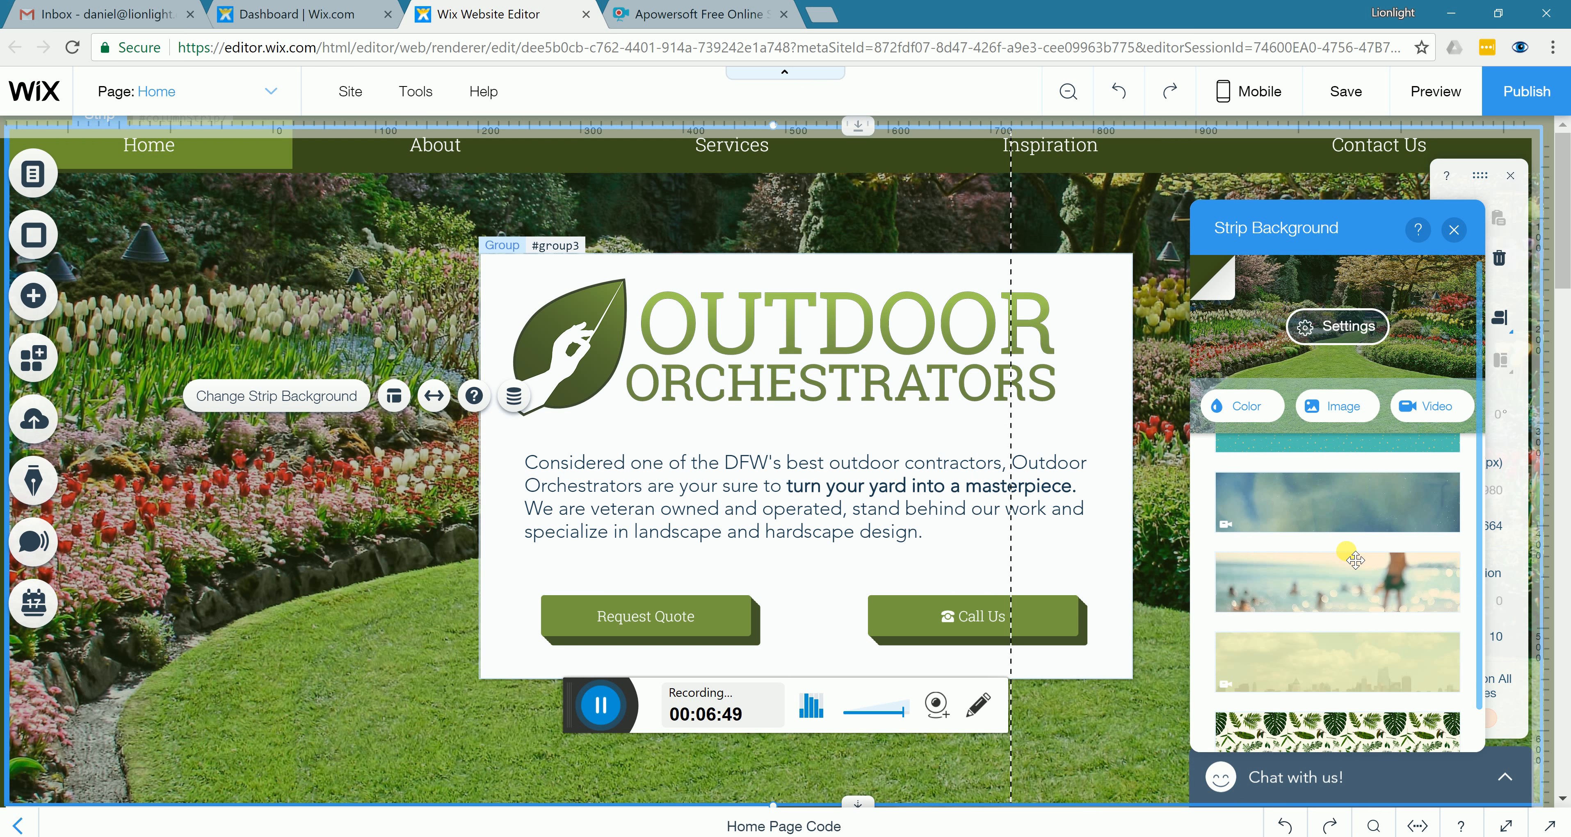
{"action": "scroll", "coordinate": [1372, 628], "scroll_direction": "up", "scroll_amount": 12}
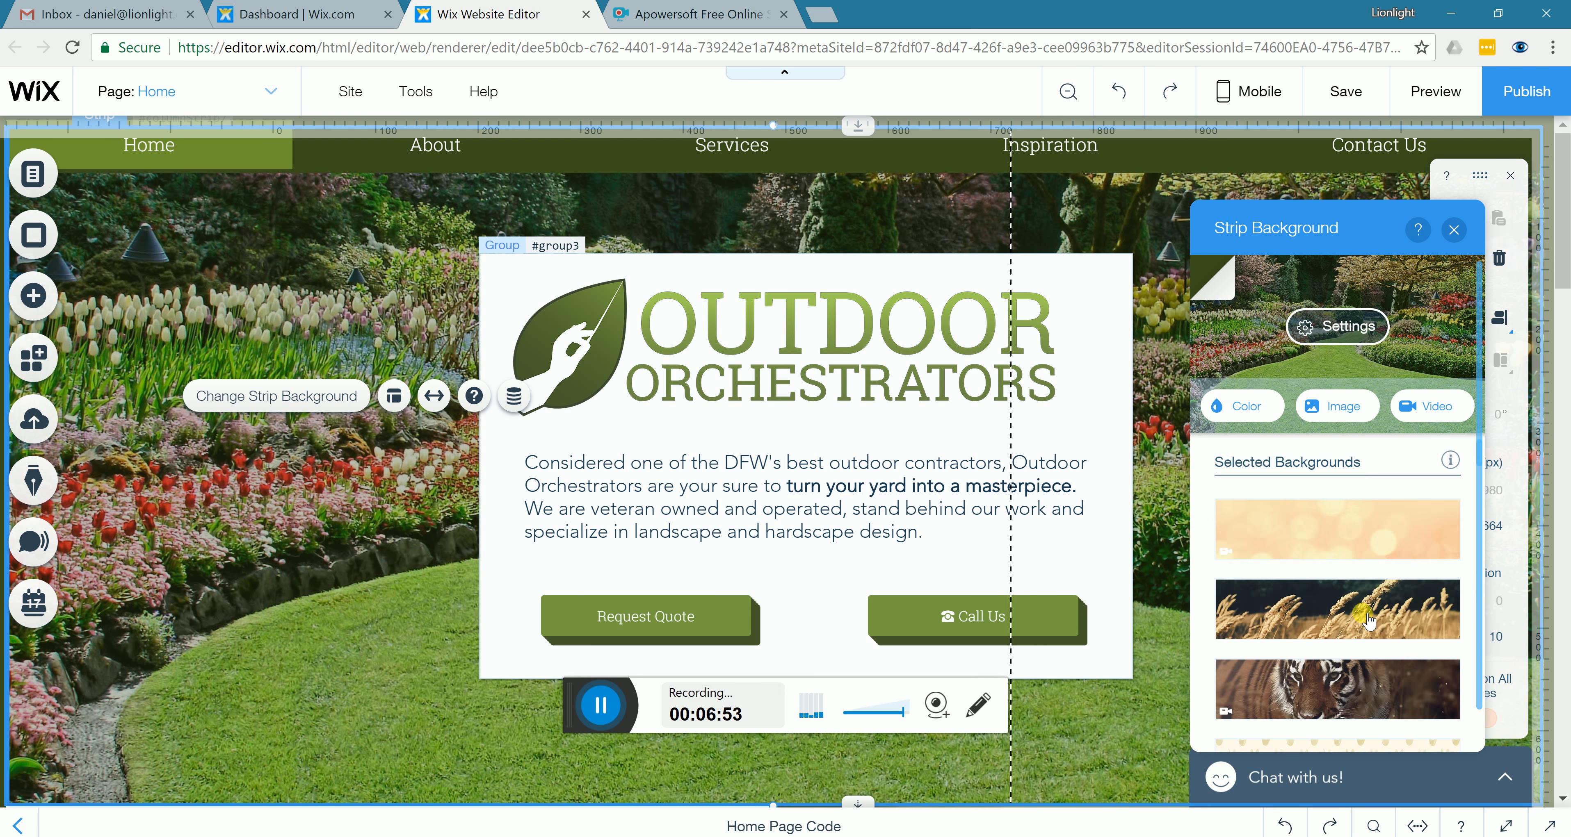
{"action": "mouse_move", "coordinate": [1367, 625]}
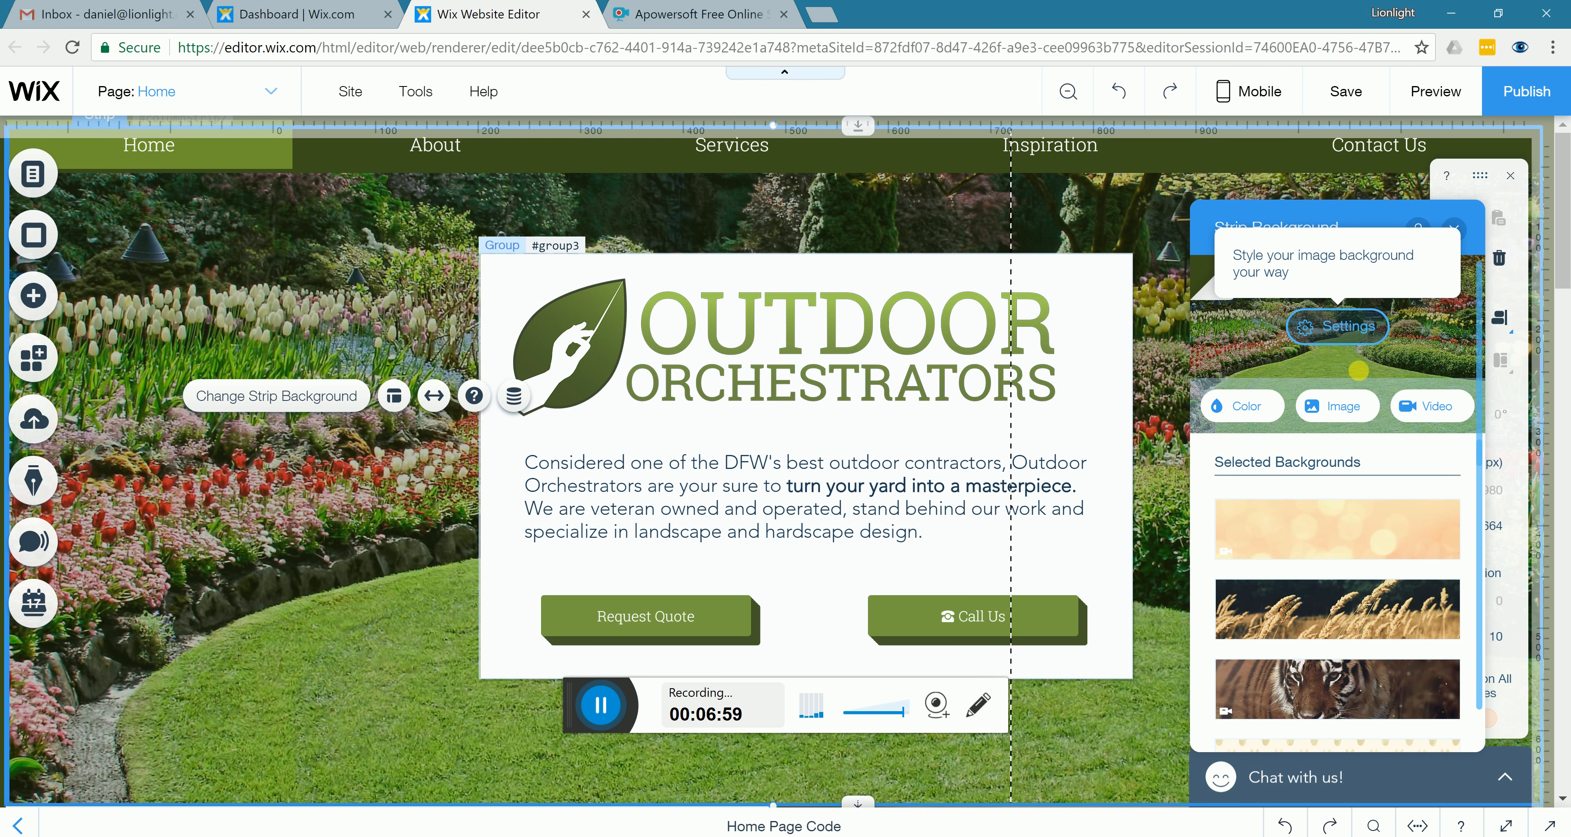
Open the image chooser for the strip background and look through the uploaded pictures in All Media
{"action": "left_click", "coordinate": [1333, 415]}
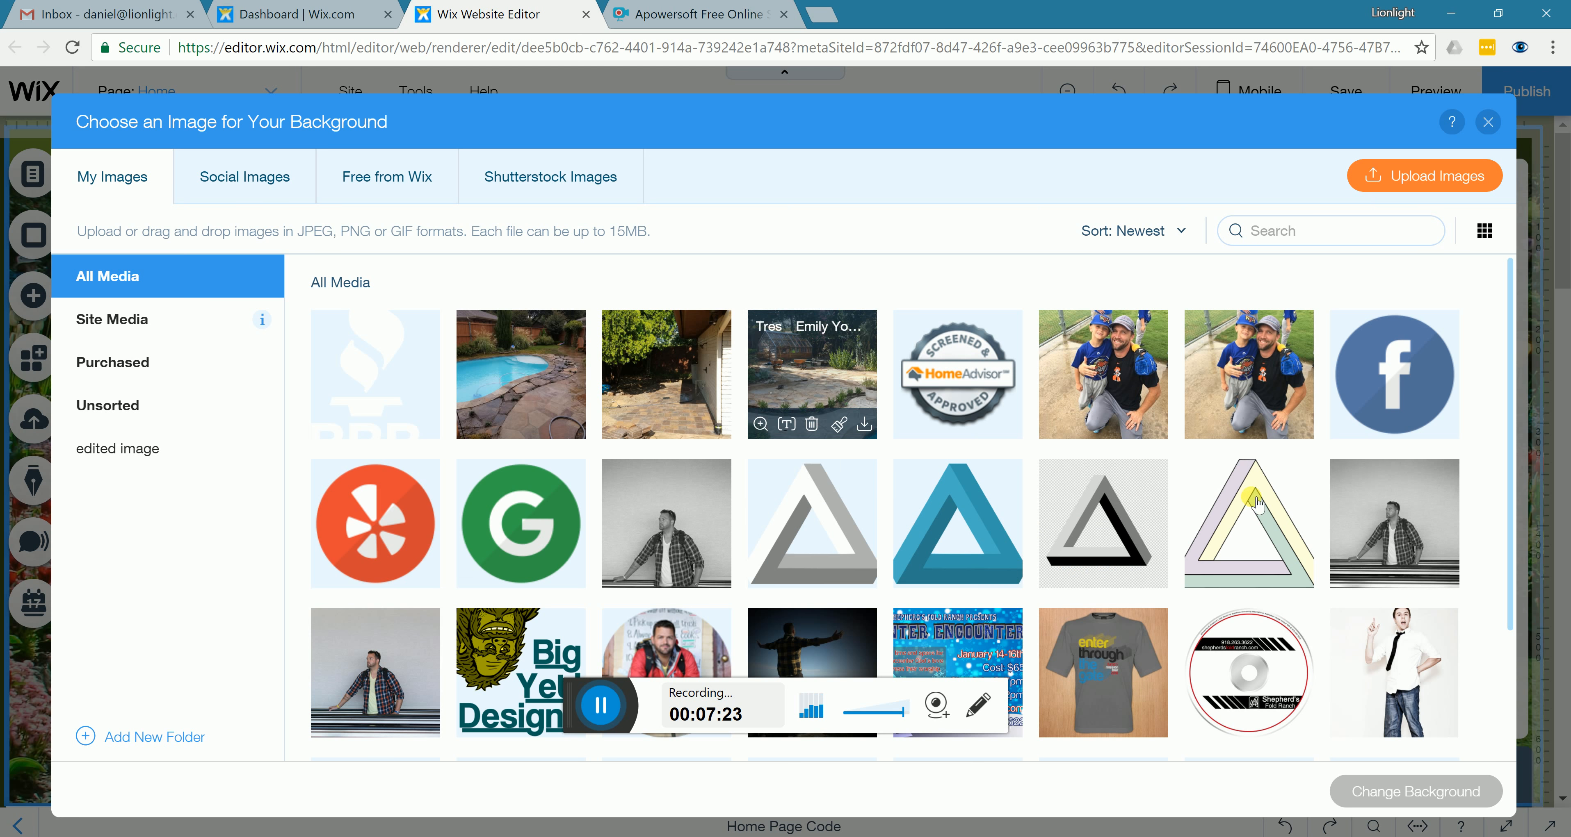
{"action": "scroll", "coordinate": [1436, 399], "scroll_direction": "down", "scroll_amount": 2}
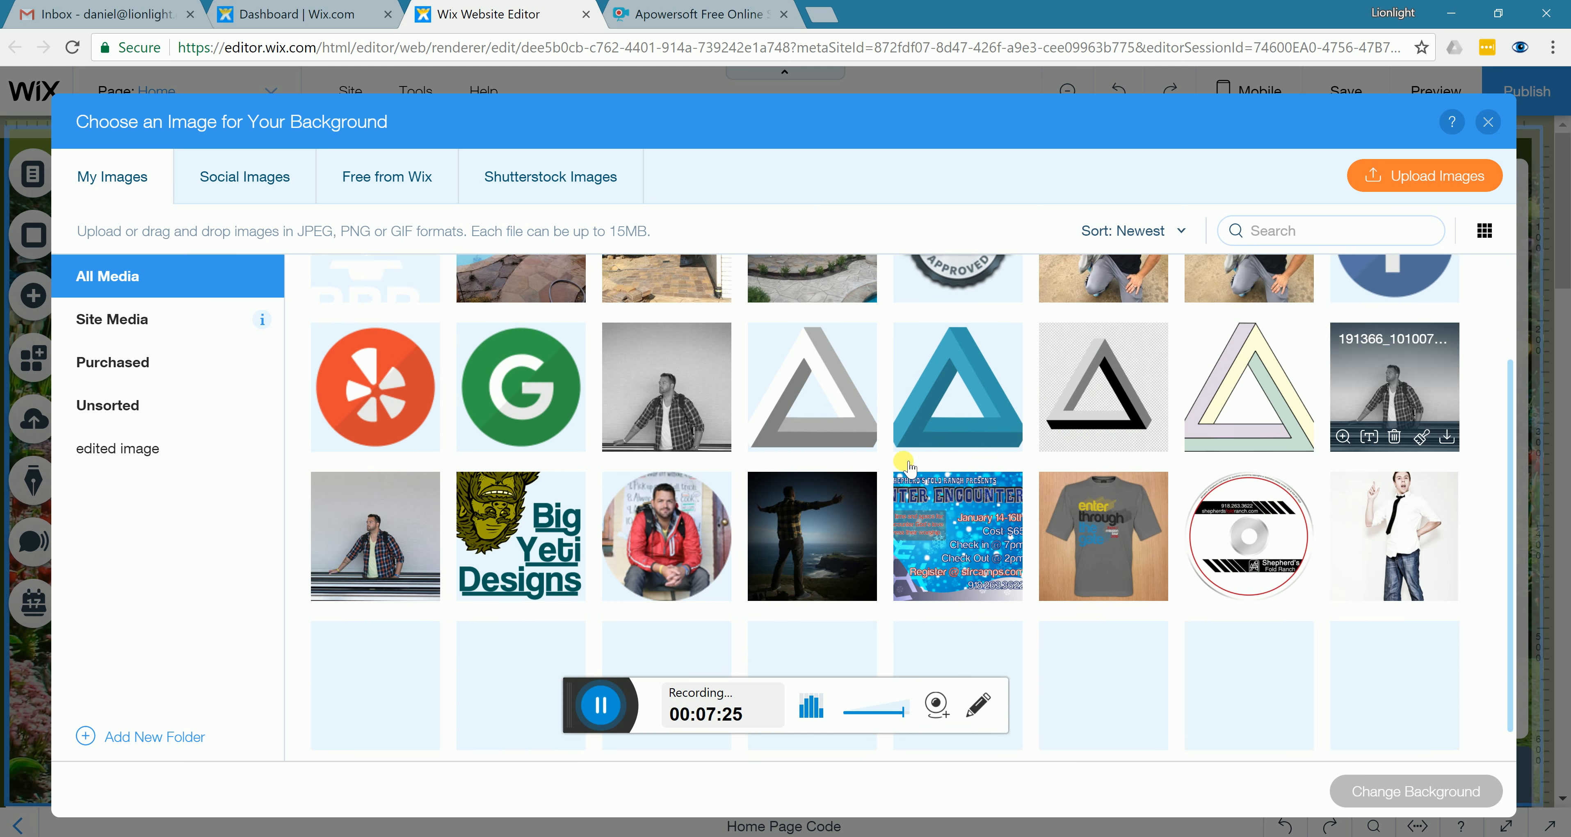
{"action": "scroll", "coordinate": [976, 566], "scroll_direction": "down", "scroll_amount": 1}
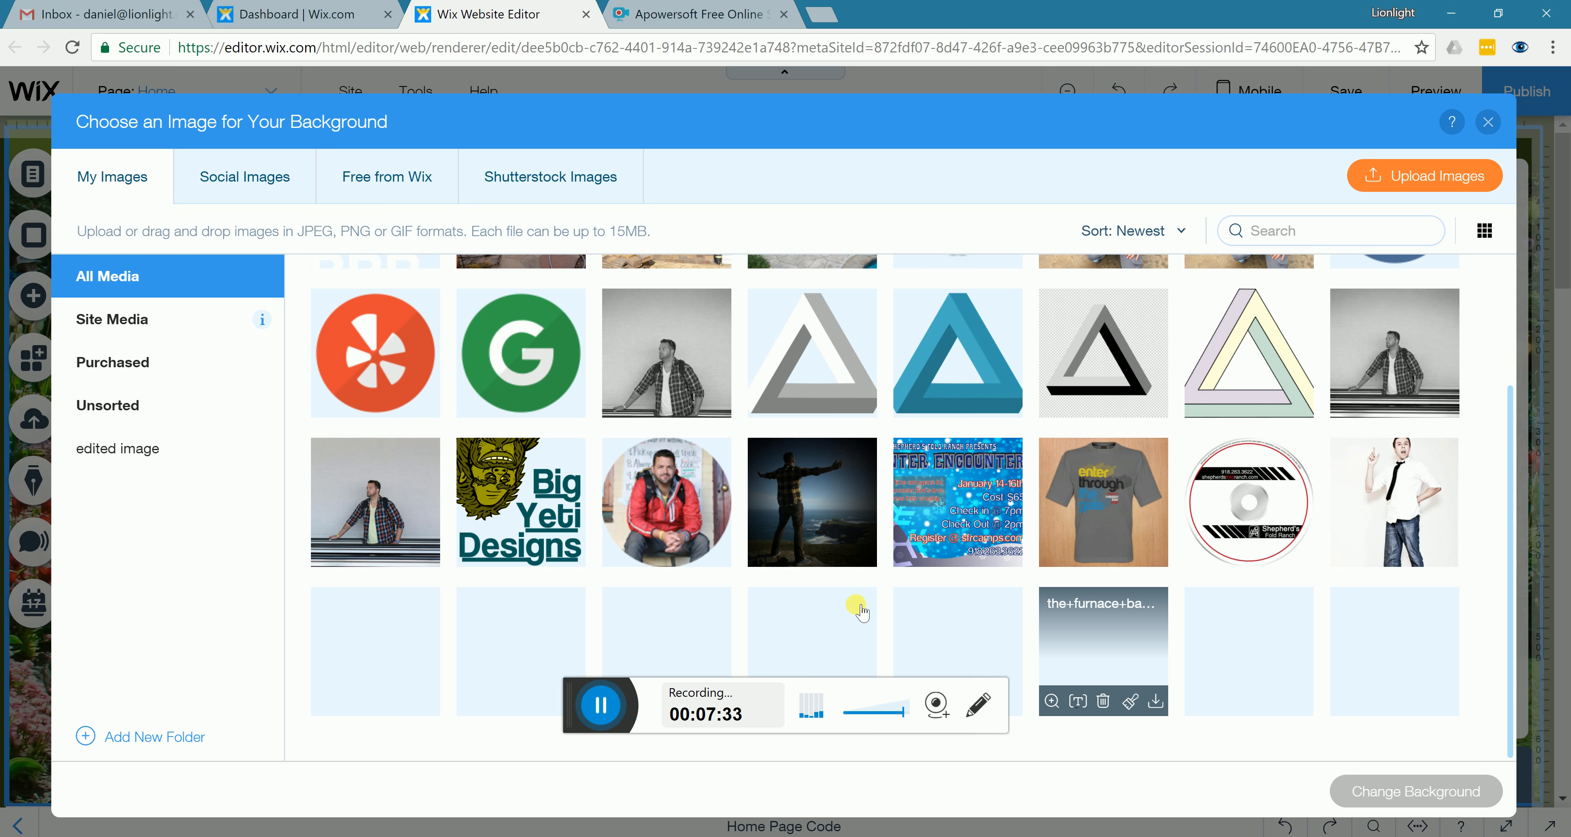
{"action": "scroll", "coordinate": [909, 399], "scroll_direction": "up", "scroll_amount": 3}
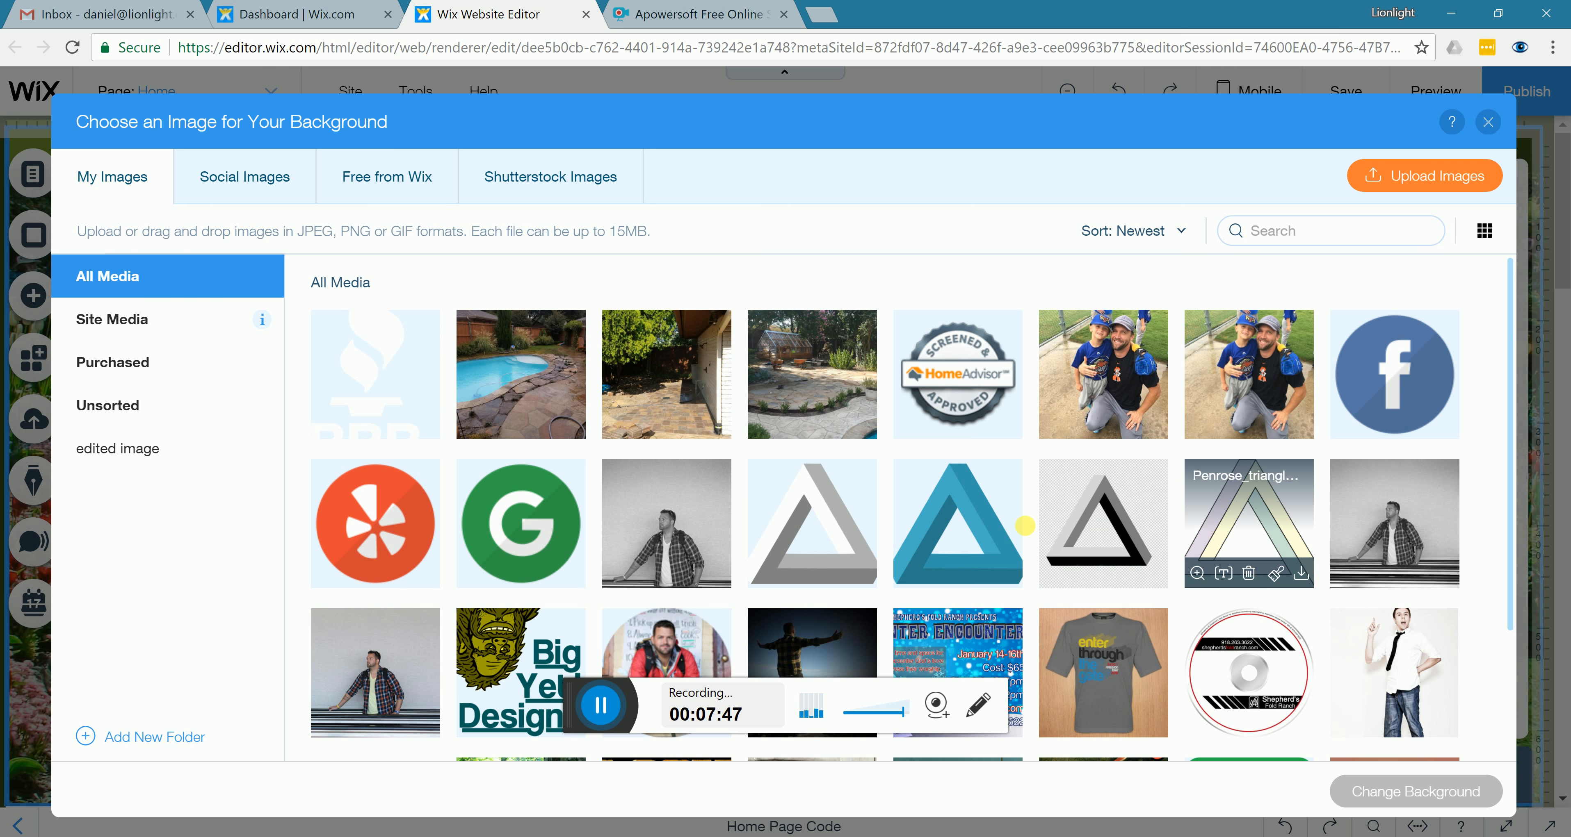
{"action": "scroll", "coordinate": [988, 533], "scroll_direction": "down", "scroll_amount": 2}
{"action": "scroll", "coordinate": [988, 533], "scroll_direction": "down", "scroll_amount": 1}
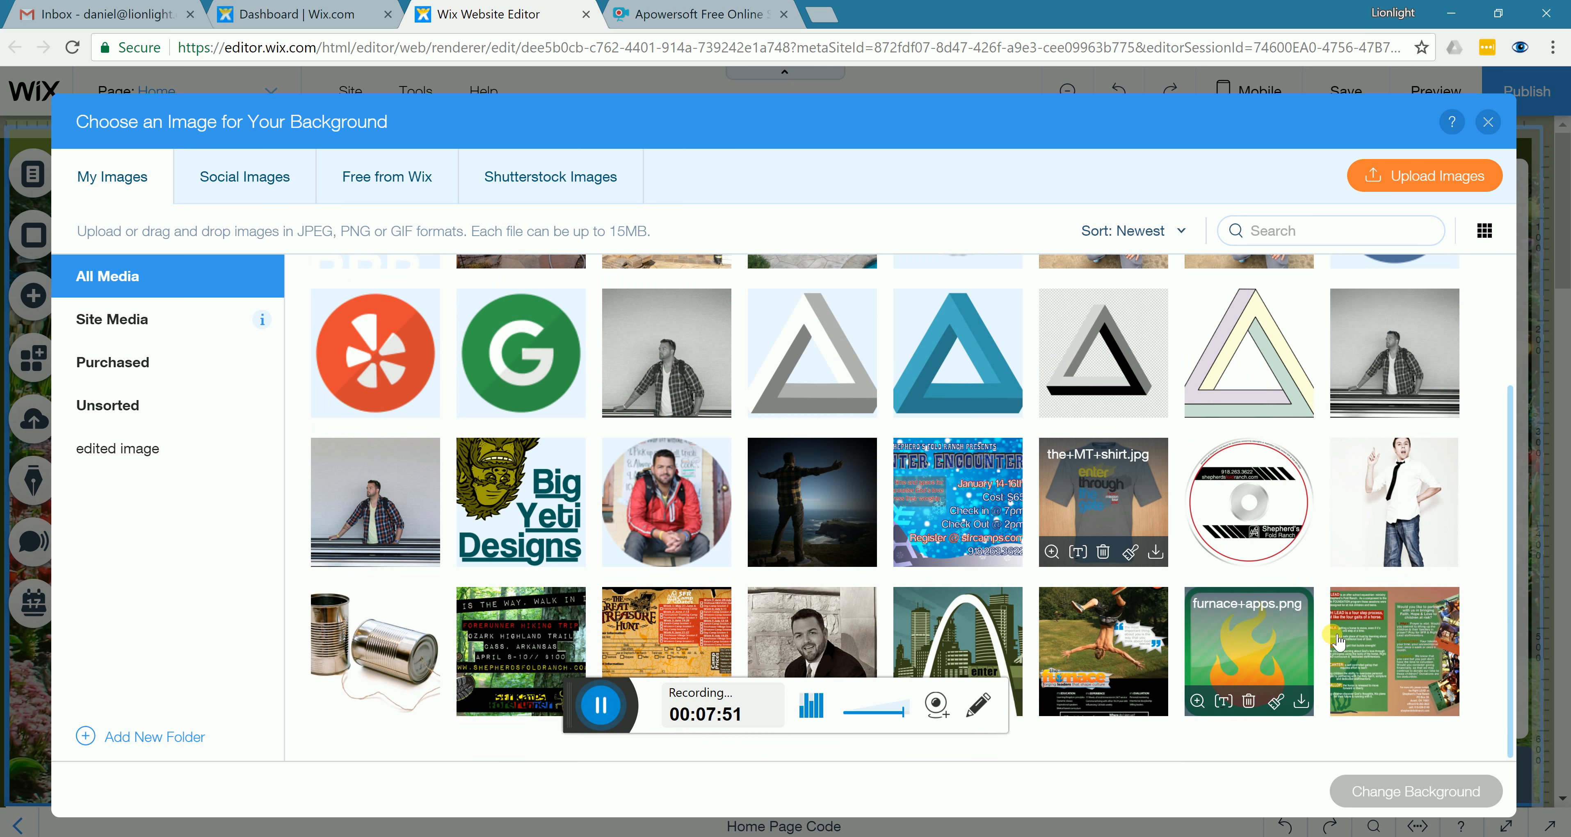
{"action": "scroll", "coordinate": [1325, 631], "scroll_direction": "up", "scroll_amount": 3}
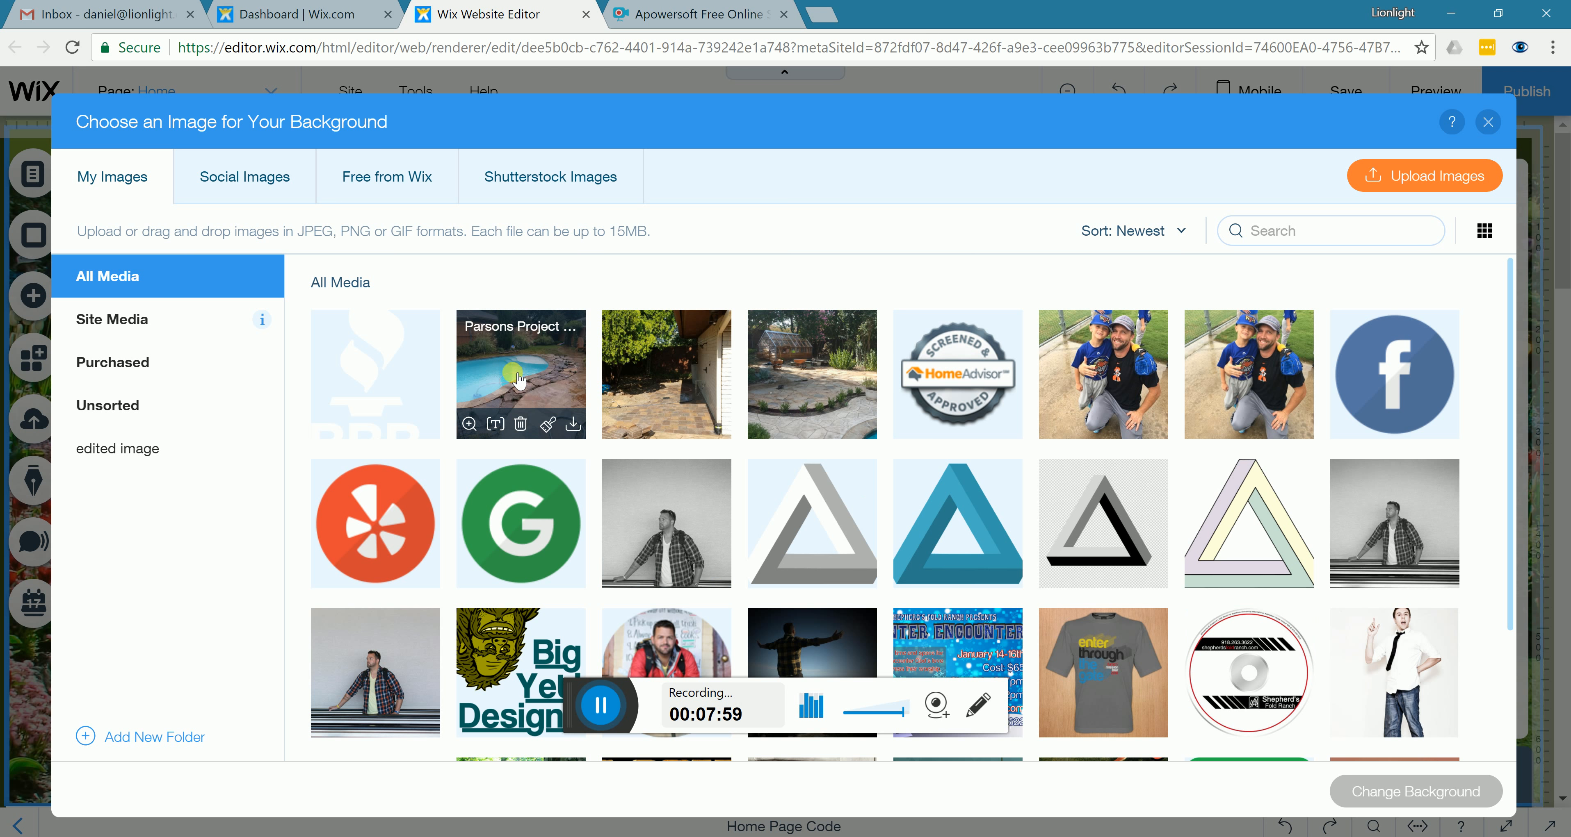
Select the swimming pool photo in All Media and replace its name with "pool stone contractor"
{"action": "left_click", "coordinate": [521, 357]}
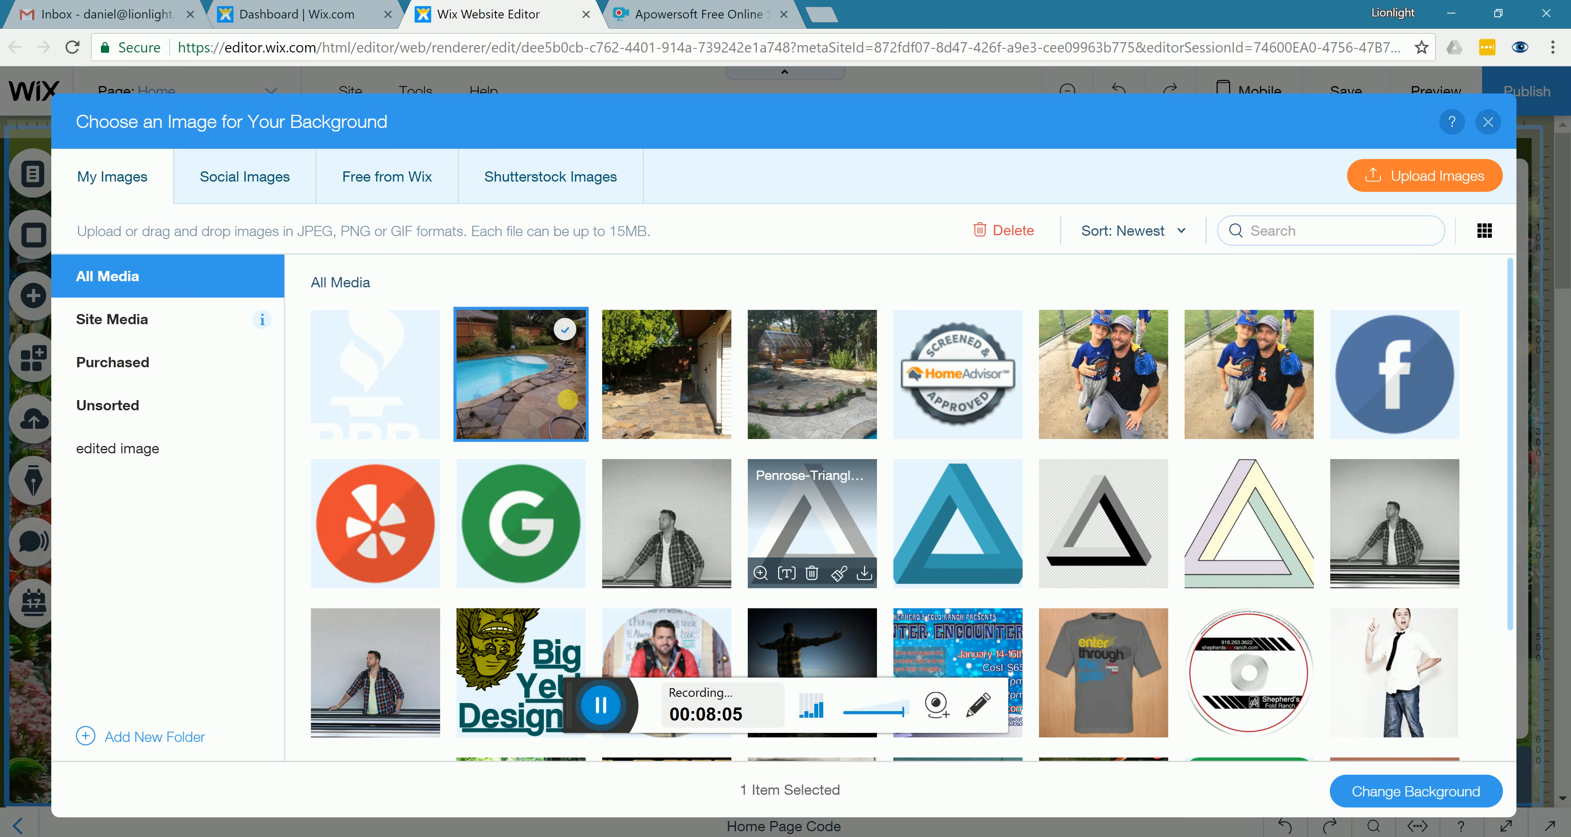
{"action": "mouse_move", "coordinate": [538, 373]}
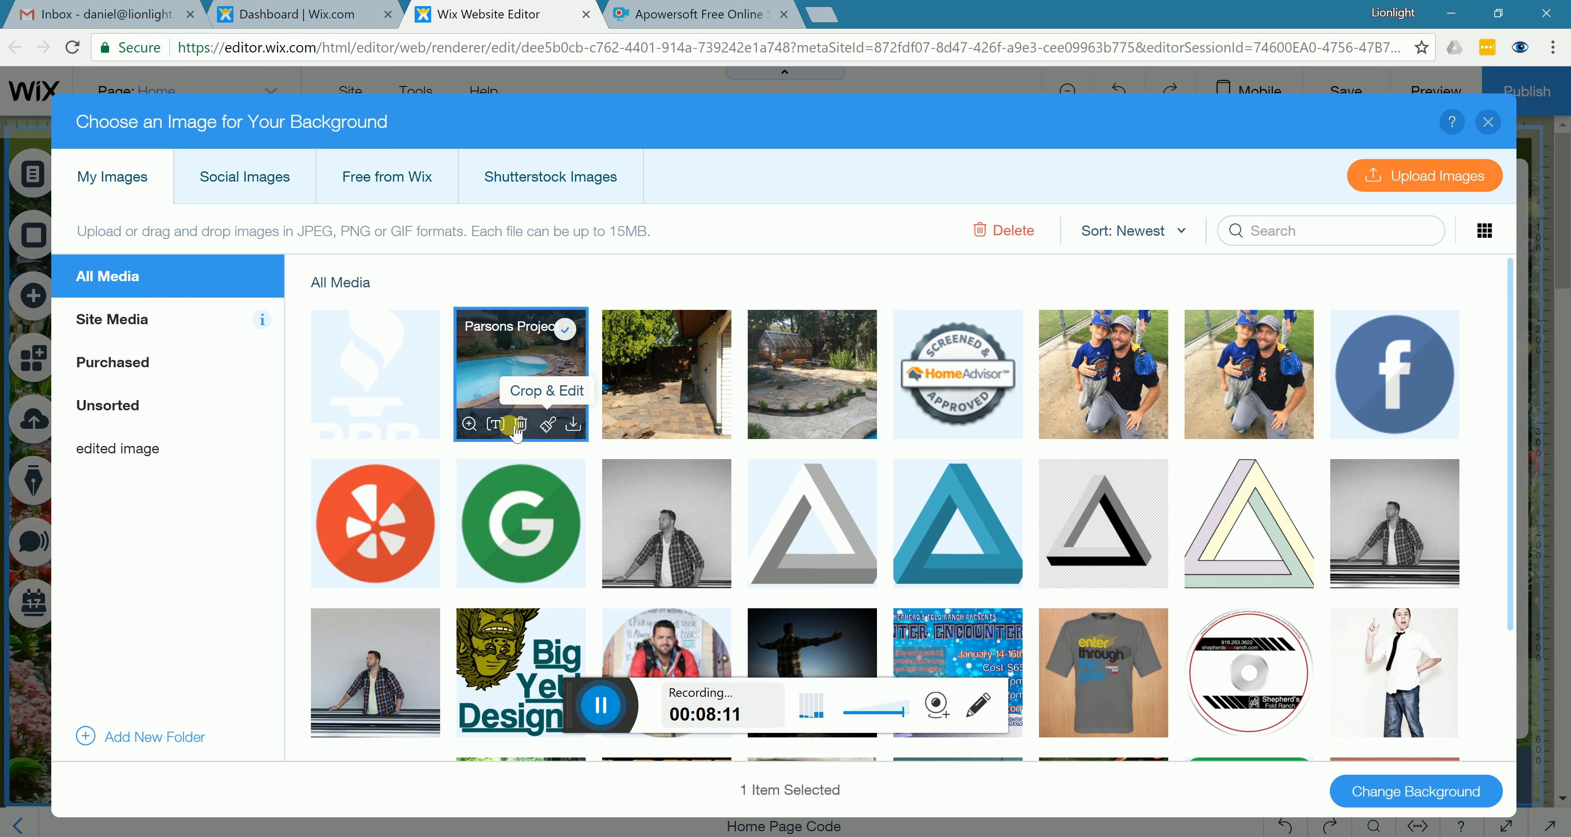
{"action": "left_click", "coordinate": [495, 425]}
{"action": "key", "text": "End"}
{"action": "key", "text": "shift+Left"}
{"action": "key", "text": "shift+Left"}
{"action": "key", "text": "shift+Left"}
{"action": "key", "text": "shift+Left"}
{"action": "key", "text": "shift+Left"}
{"action": "key", "text": "shift+Left"}
{"action": "left_click_drag", "start_coordinate": [449, 330], "coordinate": [457, 332]}
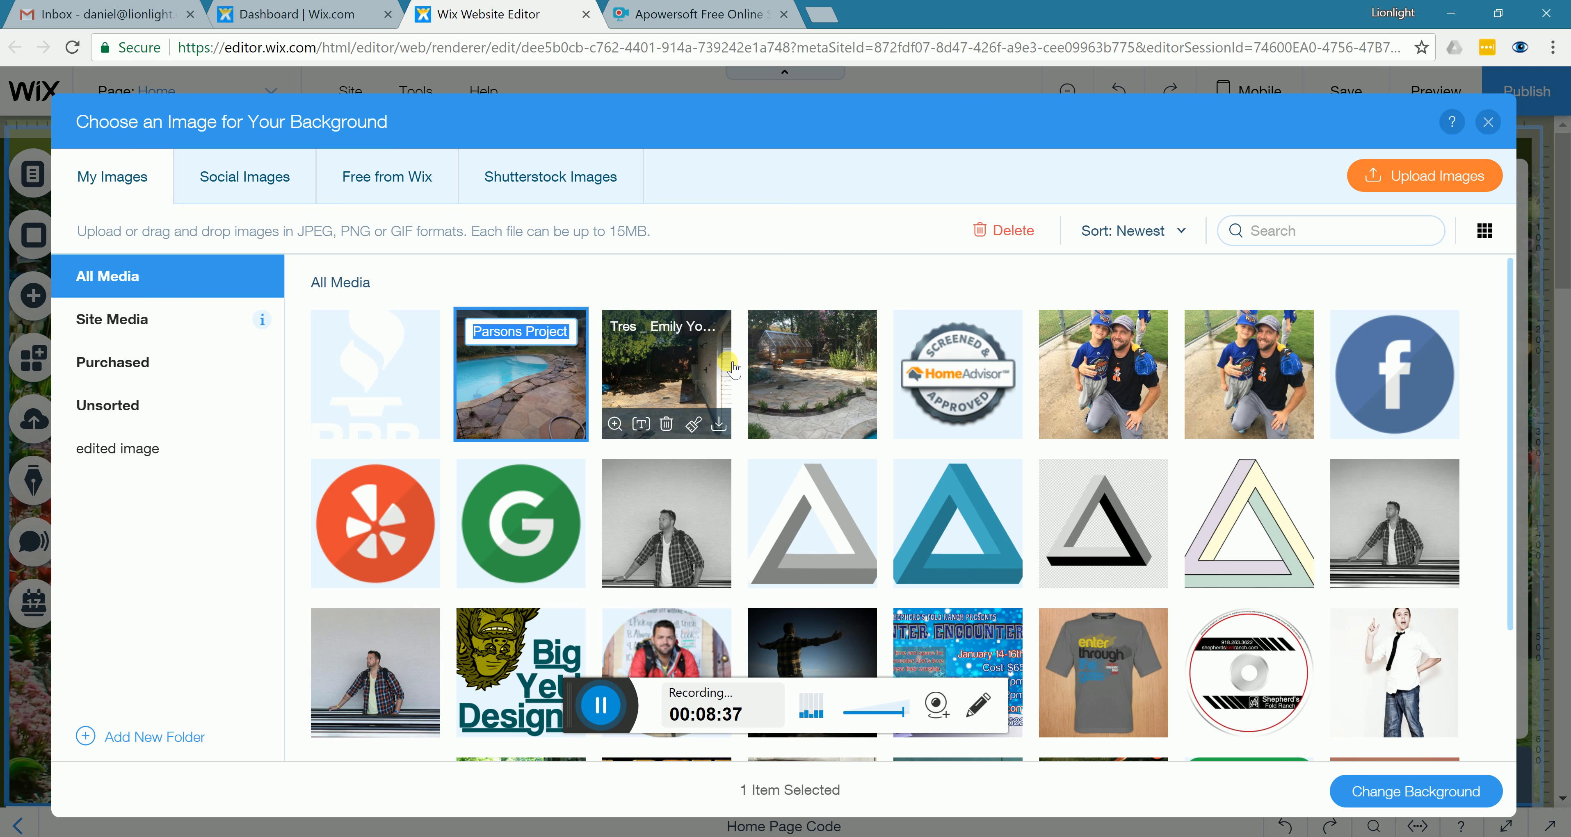
{"action": "type", "text": "pool s"}
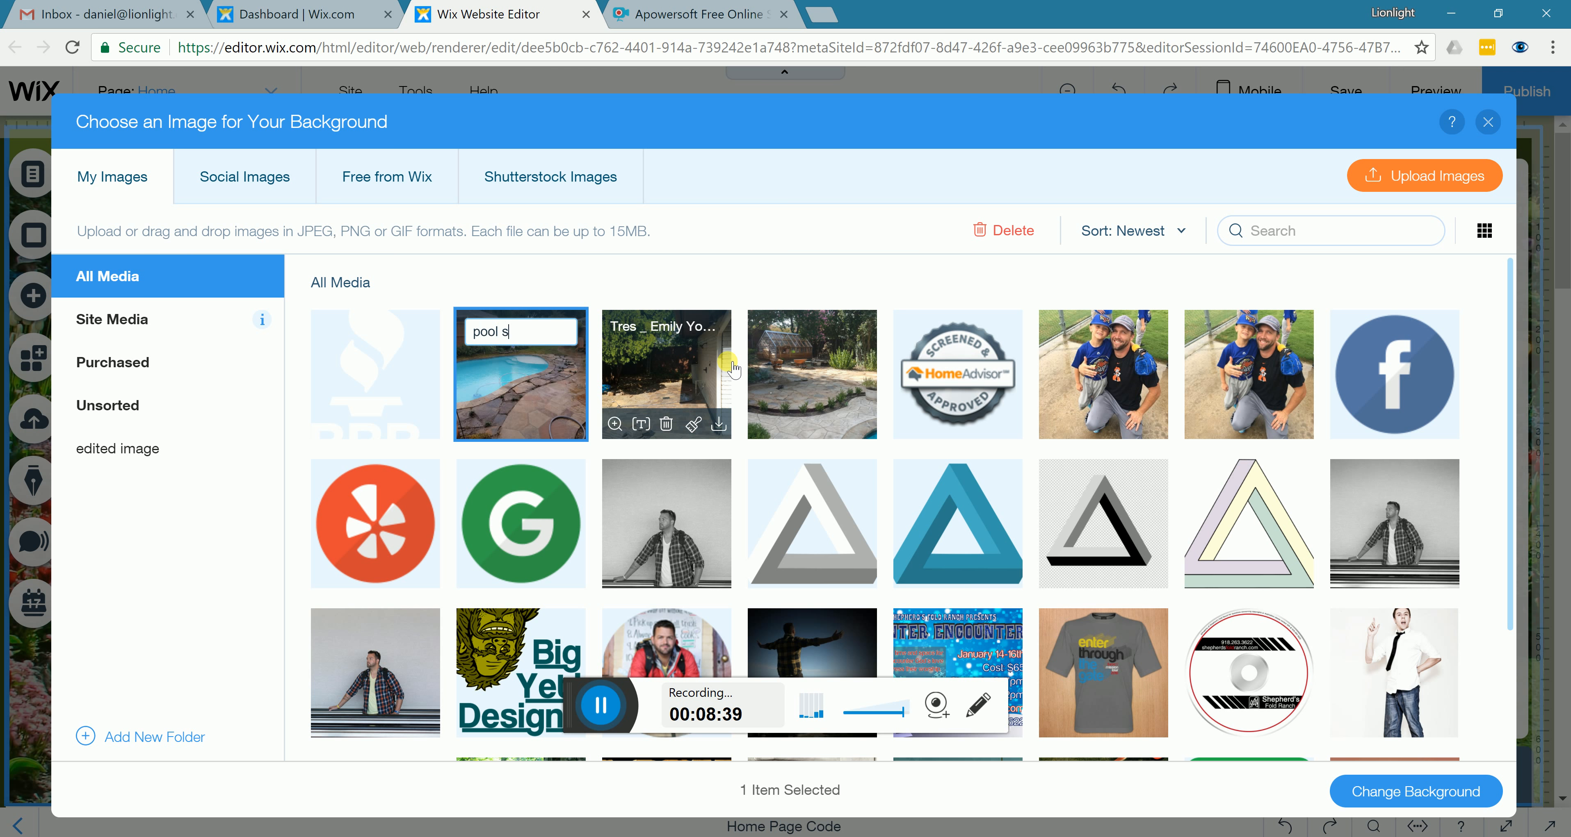
{"action": "type", "text": "tone contractor"}
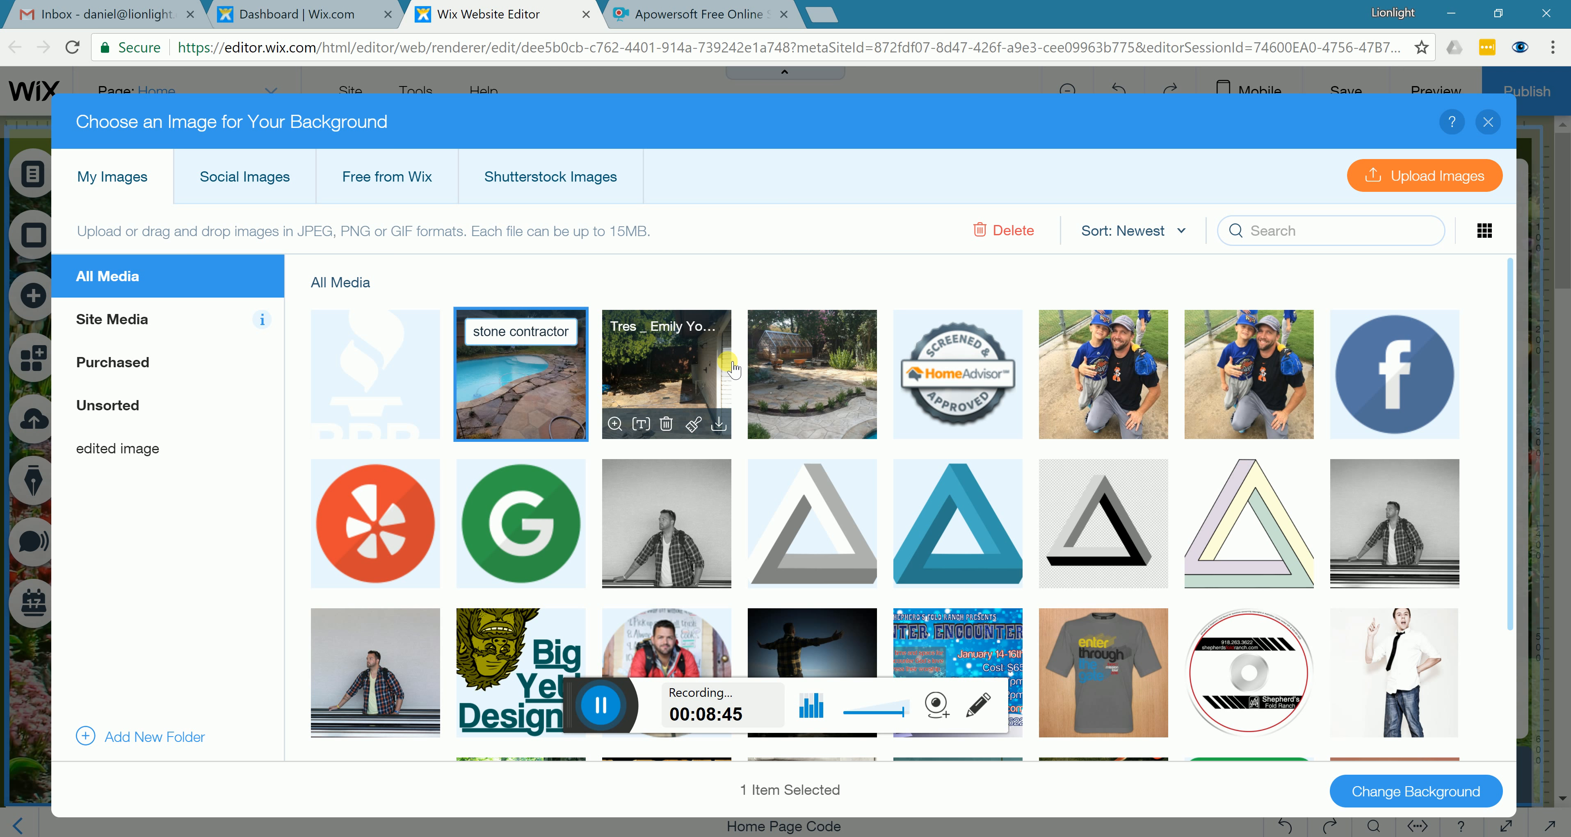
Add "dallas texas" to the end of the pool photo's name
{"action": "type", "text": " before"}
{"action": "key", "text": "BackSpace"}
{"action": "key", "text": "BackSpace"}
{"action": "key", "text": "BackSpace"}
{"action": "key", "text": "BackSpace"}
{"action": "key", "text": "BackSpace"}
{"action": "key", "text": "BackSpace"}
{"action": "type", "text": "dall"}
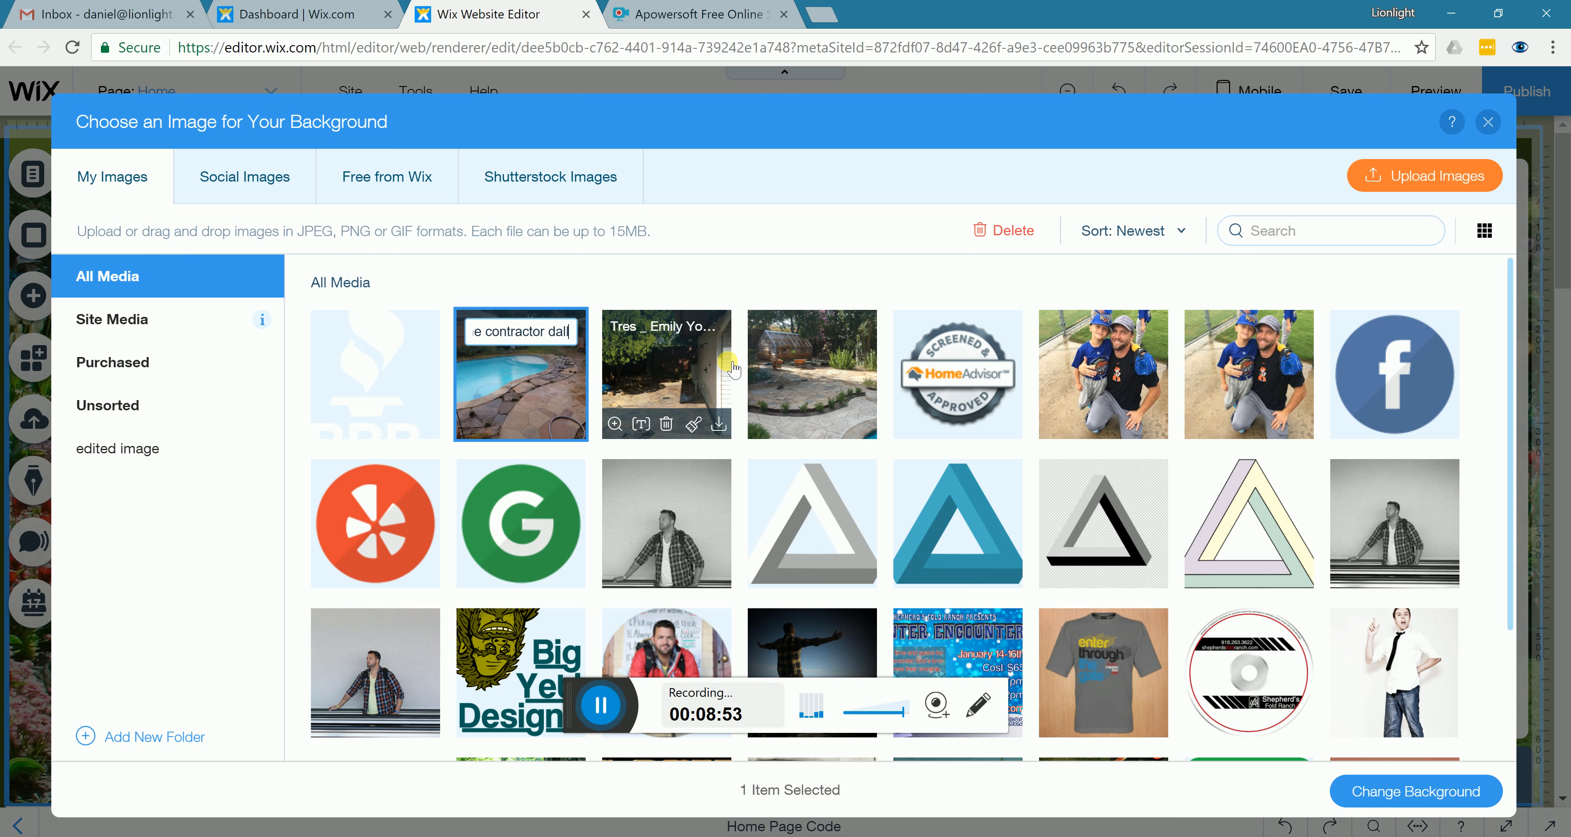
{"action": "type", "text": "as, texza"}
{"action": "key", "text": "BackSpace"}
{"action": "key", "text": "BackSpace"}
{"action": "key", "text": "BackSpace"}
{"action": "key", "text": "BackSpace"}
{"action": "key", "text": "BackSpace"}
{"action": "key", "text": "BackSpace"}
{"action": "key", "text": "BackSpace"}
{"action": "key", "text": "BackSpace"}
{"action": "type", "text": "s texas"}
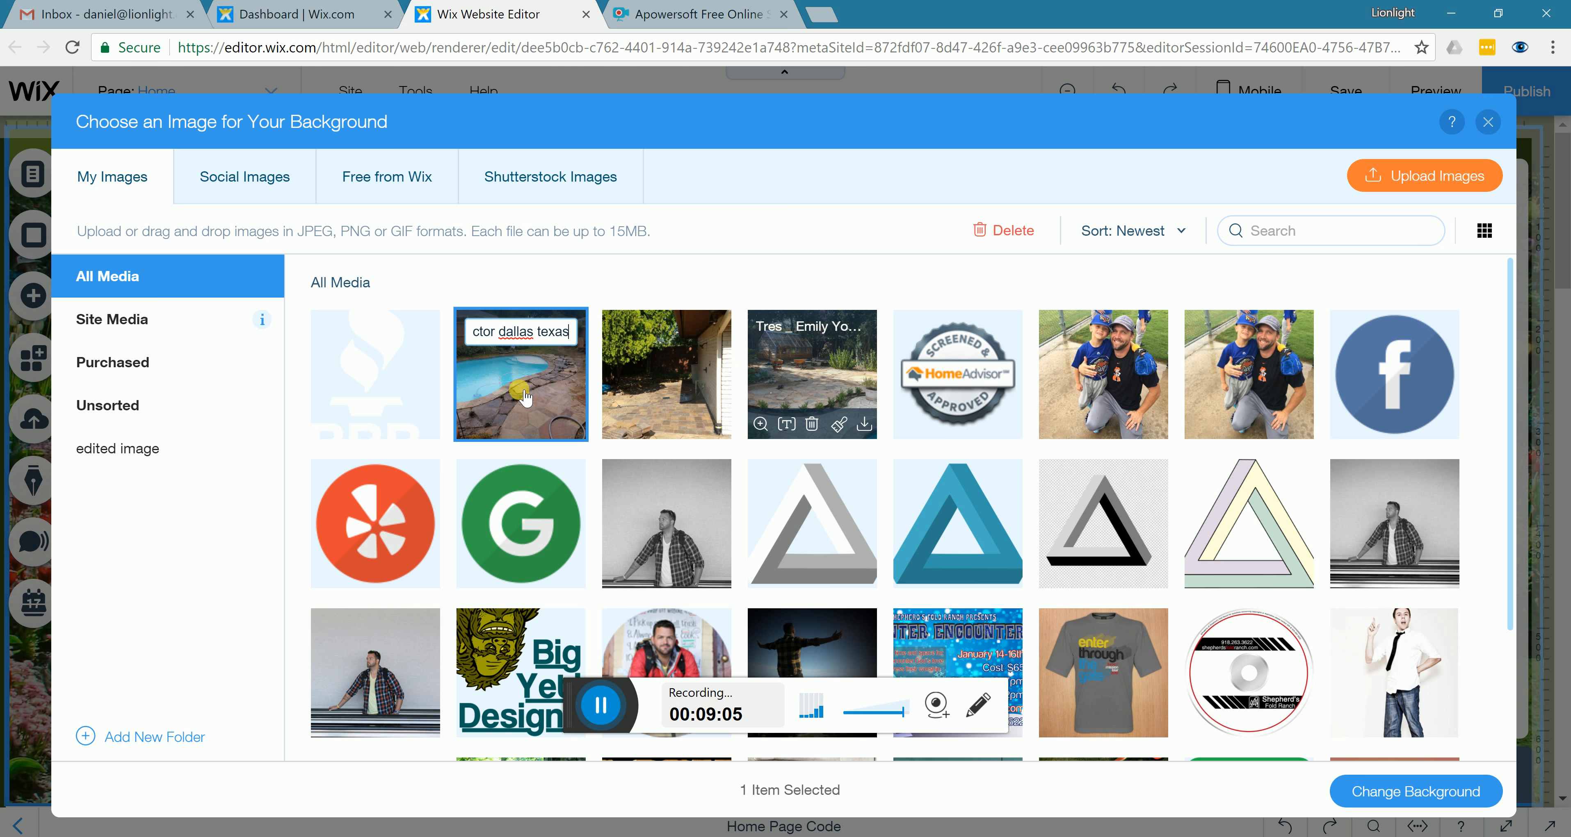
Apply the renamed pool photo as the strip's background and close the background settings
{"action": "left_click", "coordinate": [575, 344]}
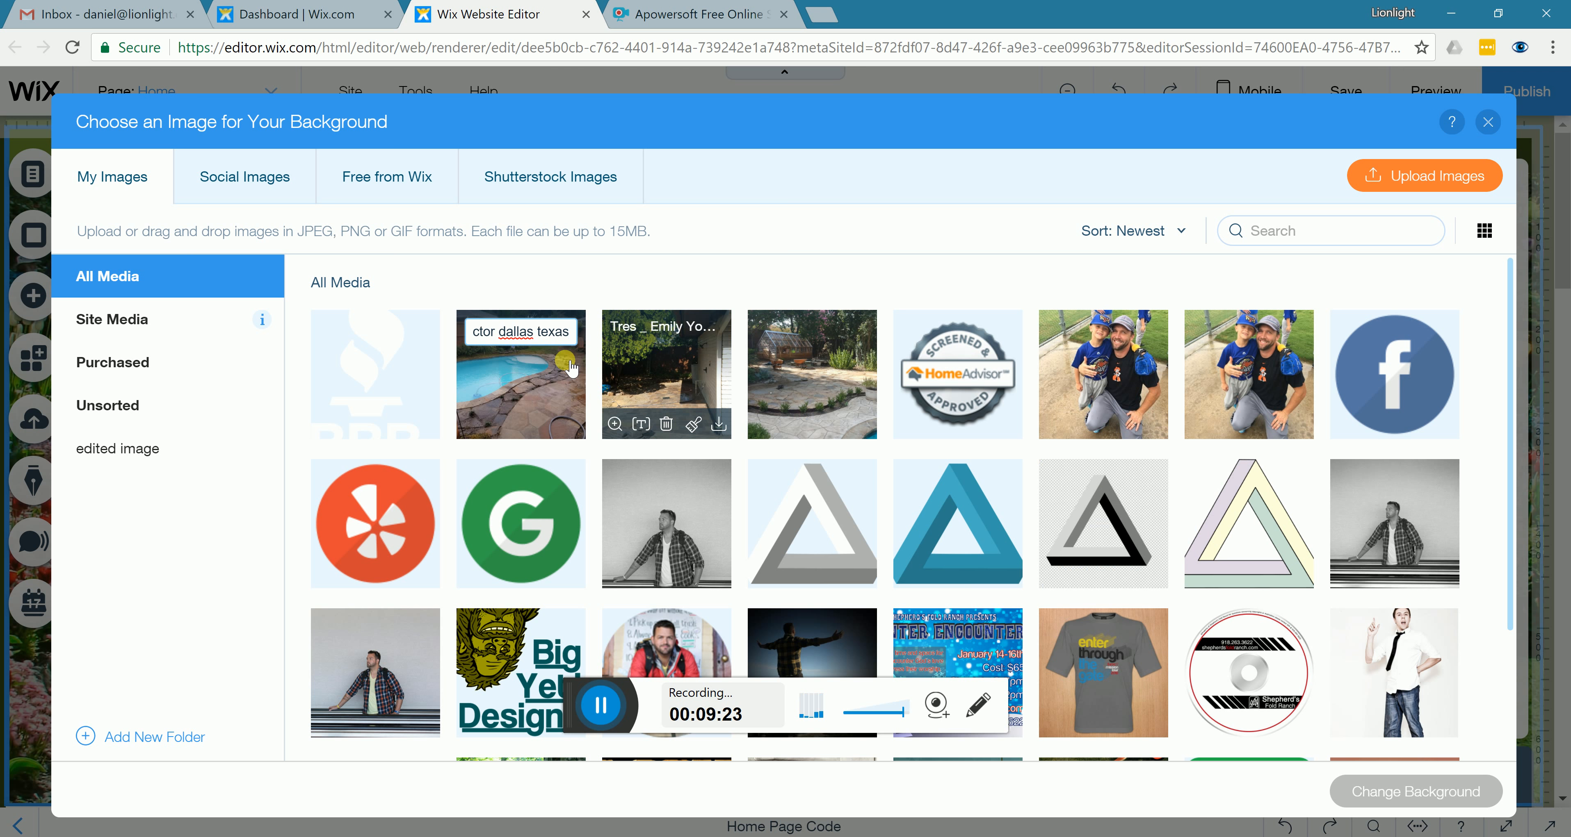
{"action": "left_click", "coordinate": [516, 384]}
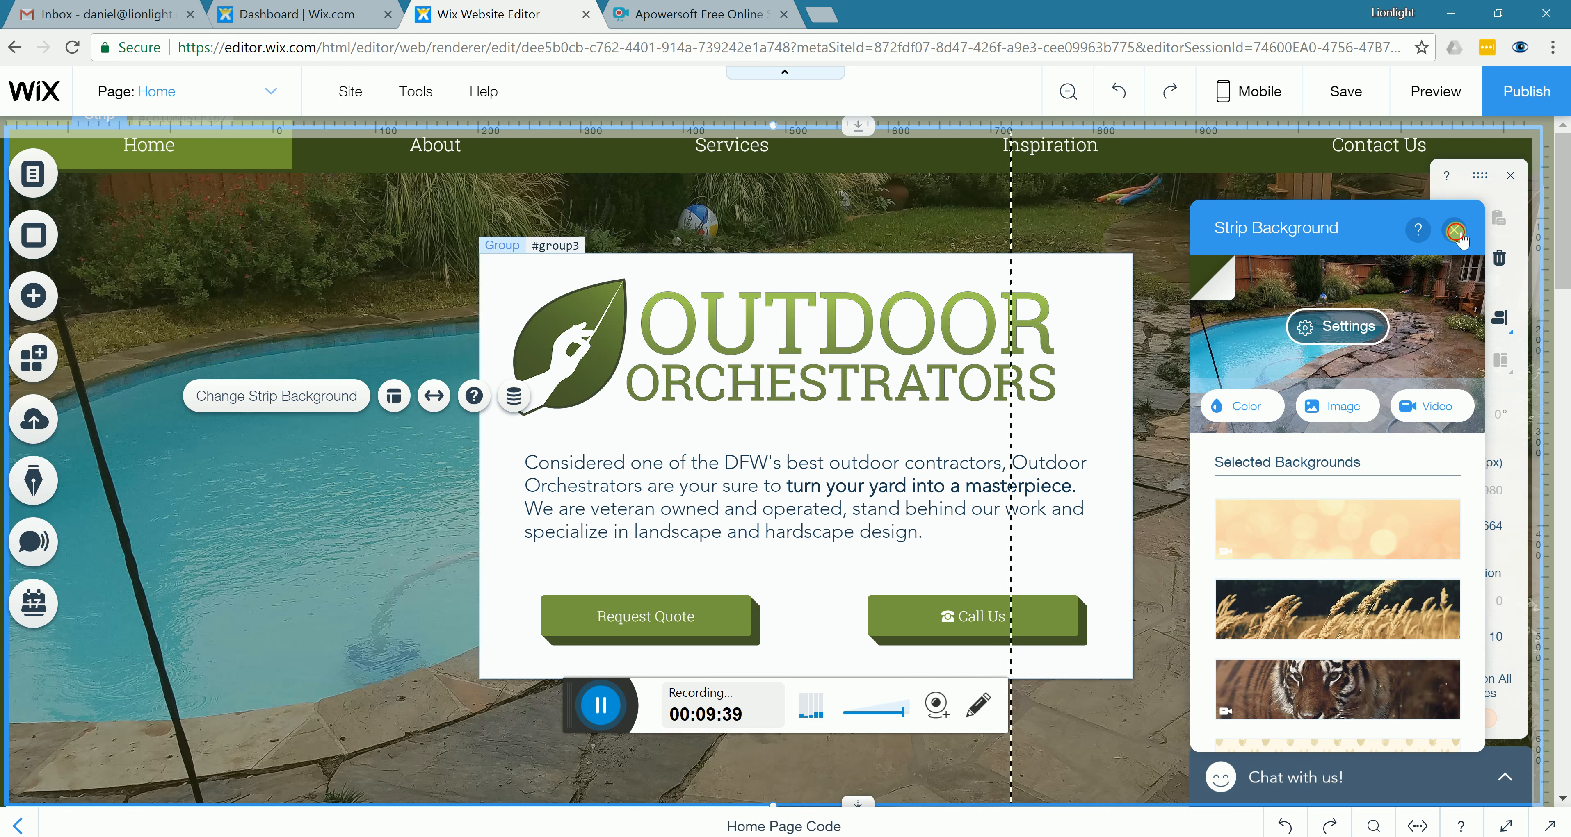
{"action": "left_click", "coordinate": [841, 232]}
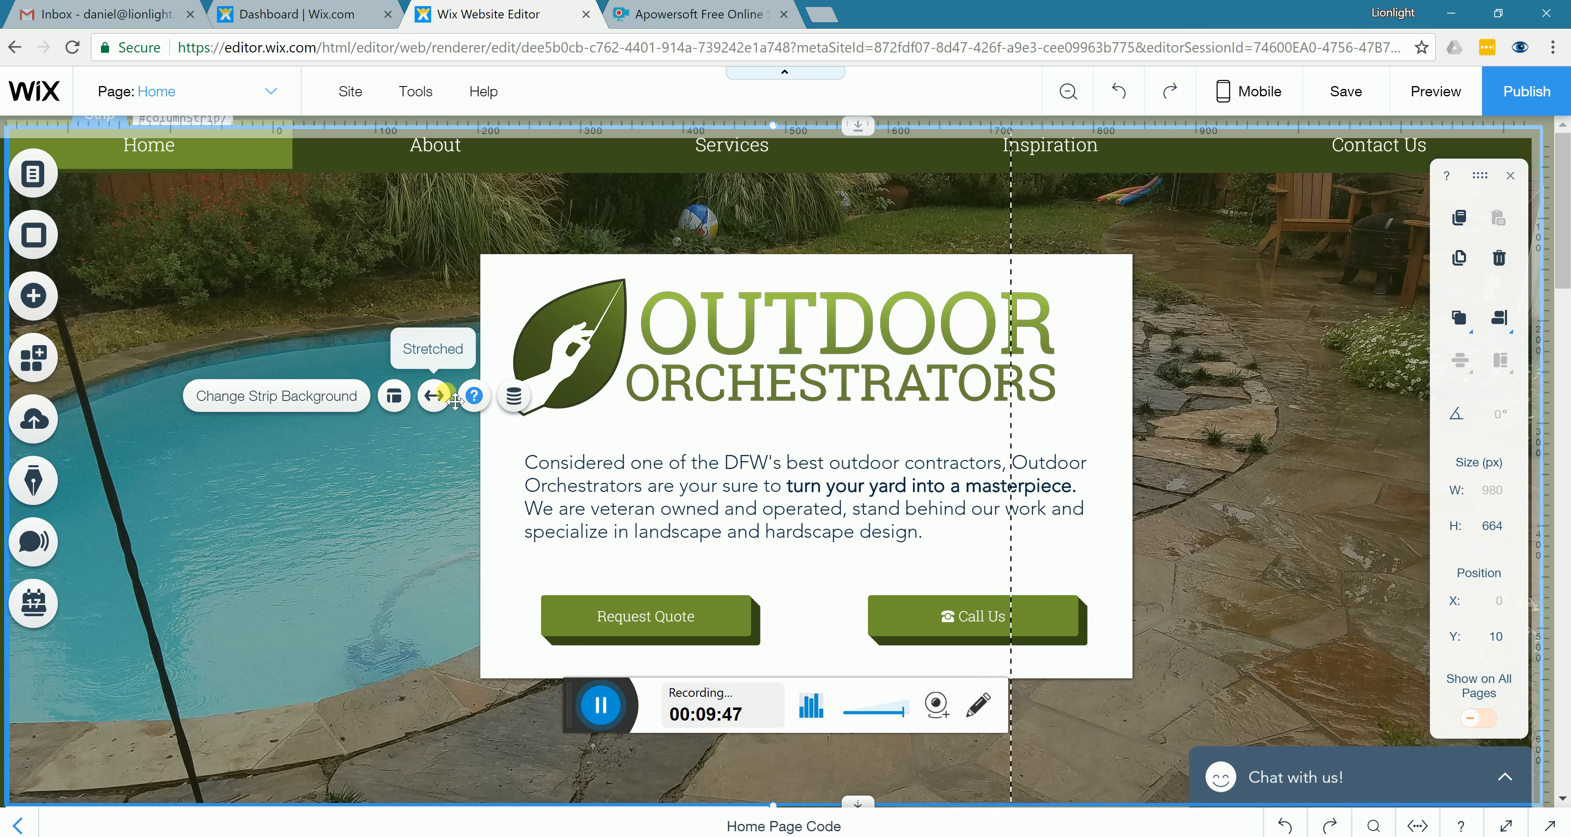
Switch the strip's stretch from Screen to Page and back to Screen, and close the stretch settings
{"action": "left_click", "coordinate": [435, 398]}
{"action": "left_click", "coordinate": [440, 402]}
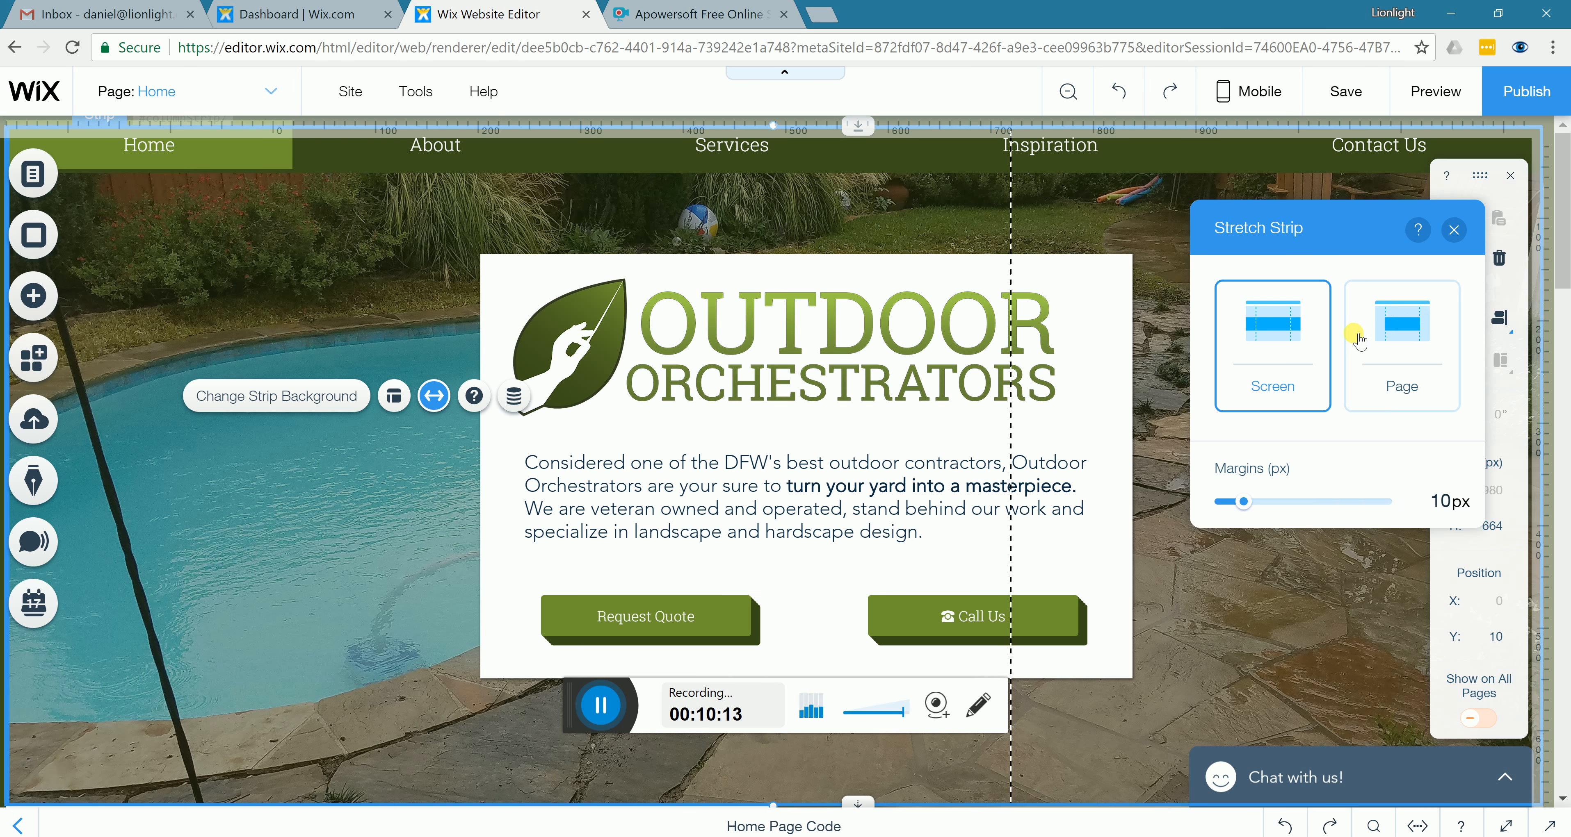
{"action": "left_click", "coordinate": [1453, 323]}
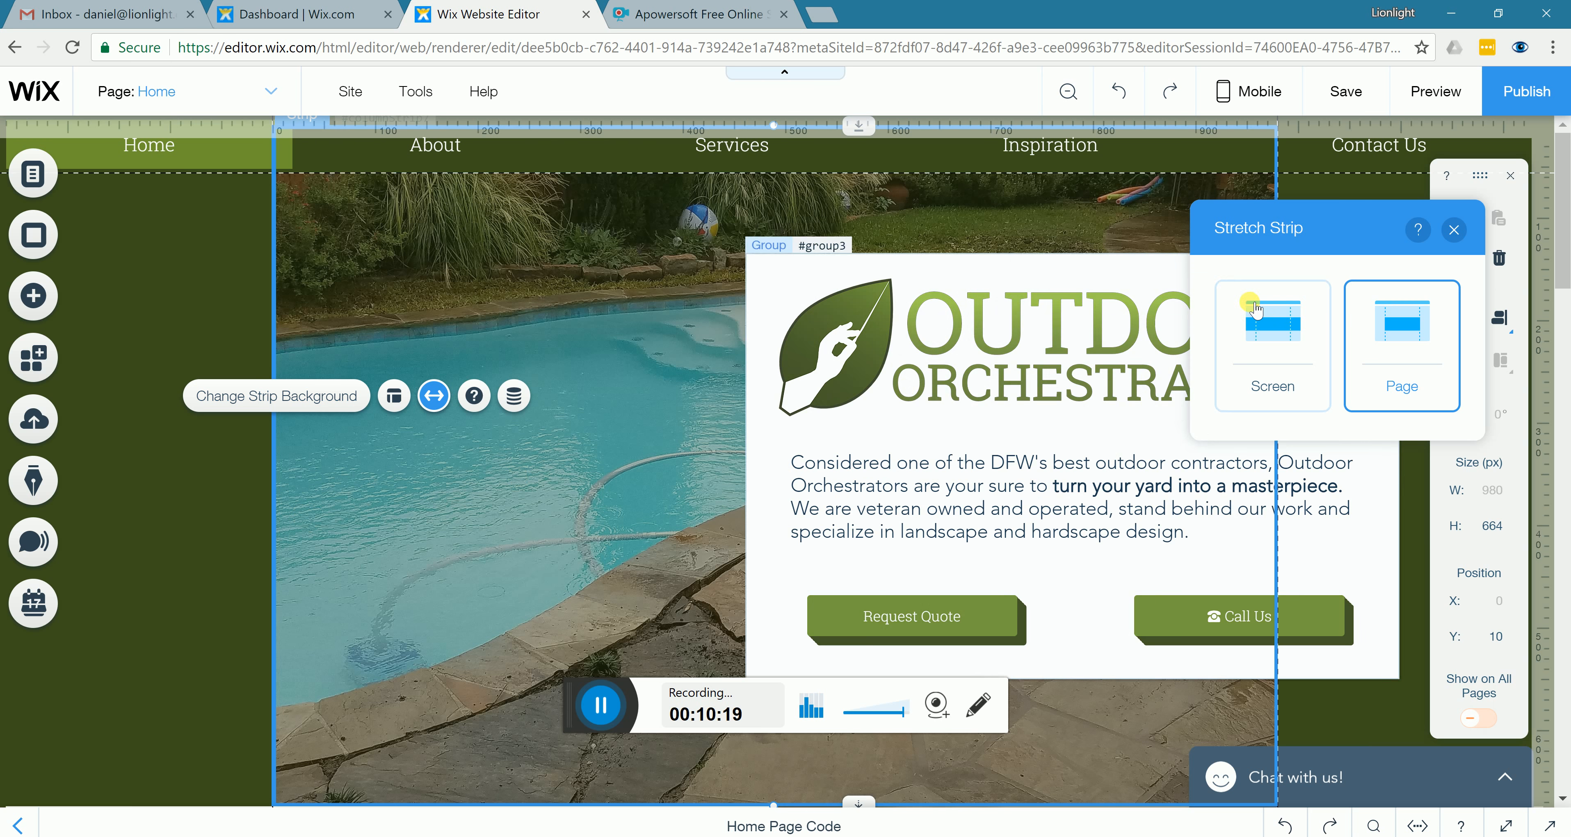
{"action": "left_click", "coordinate": [1272, 325]}
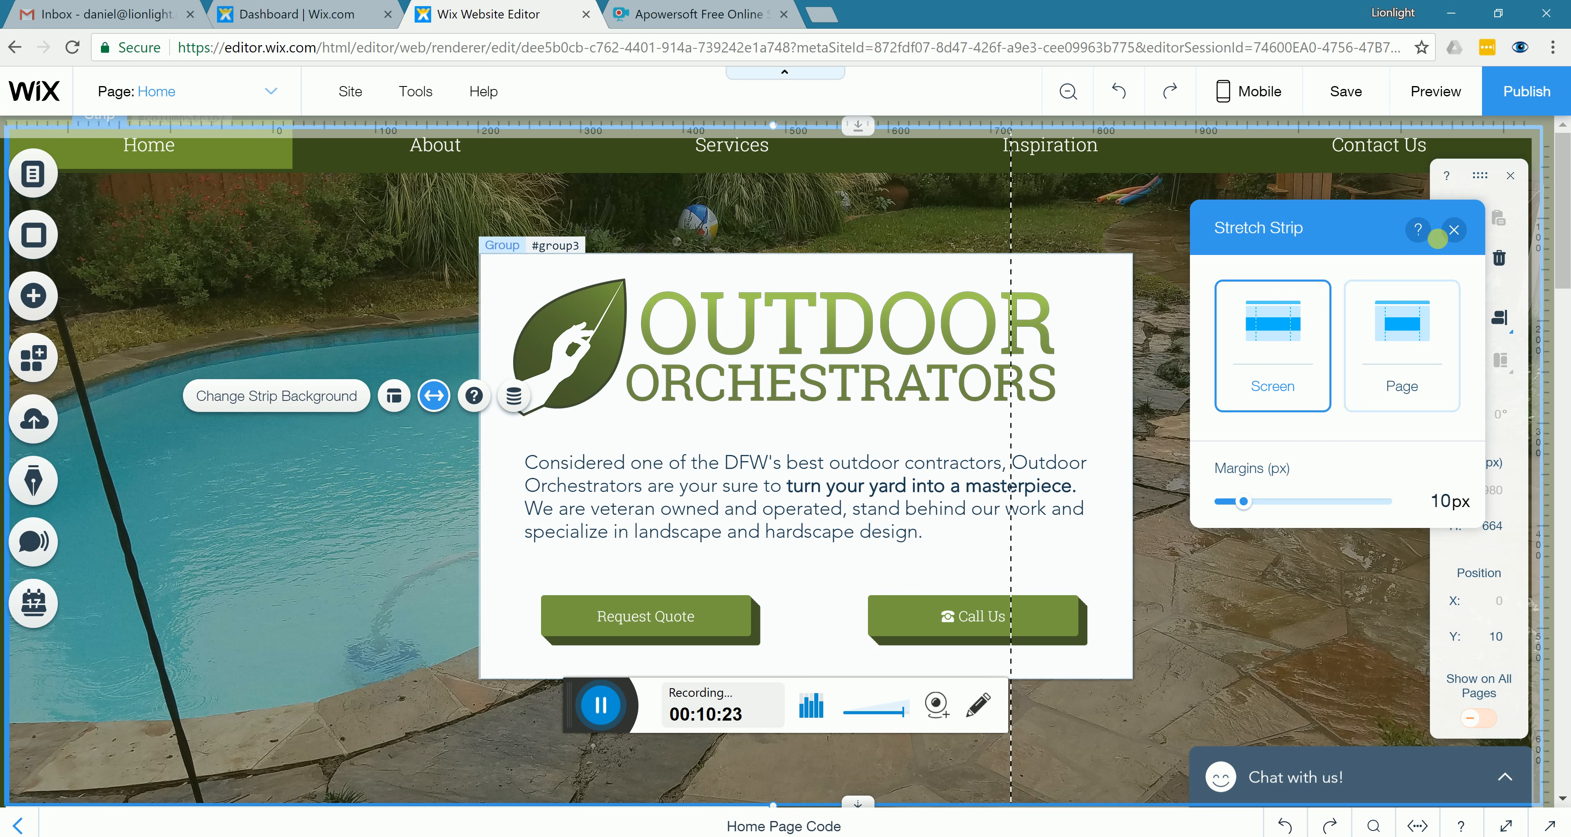
{"action": "left_click", "coordinate": [1455, 236]}
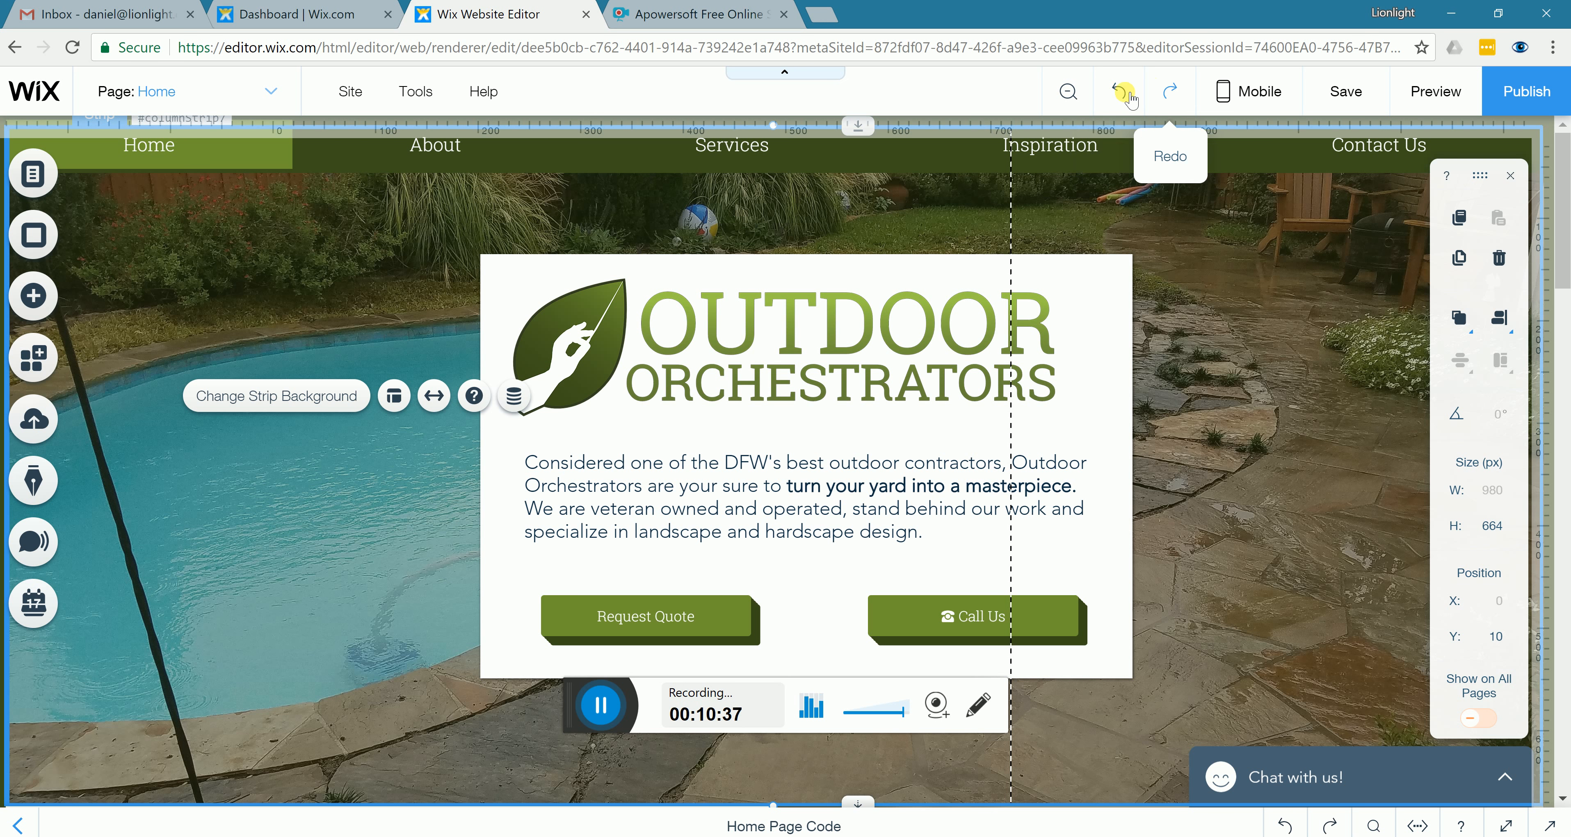
Undo the stretch changes and the pool background so the strip shows the garden image again
{"action": "left_click", "coordinate": [1117, 94]}
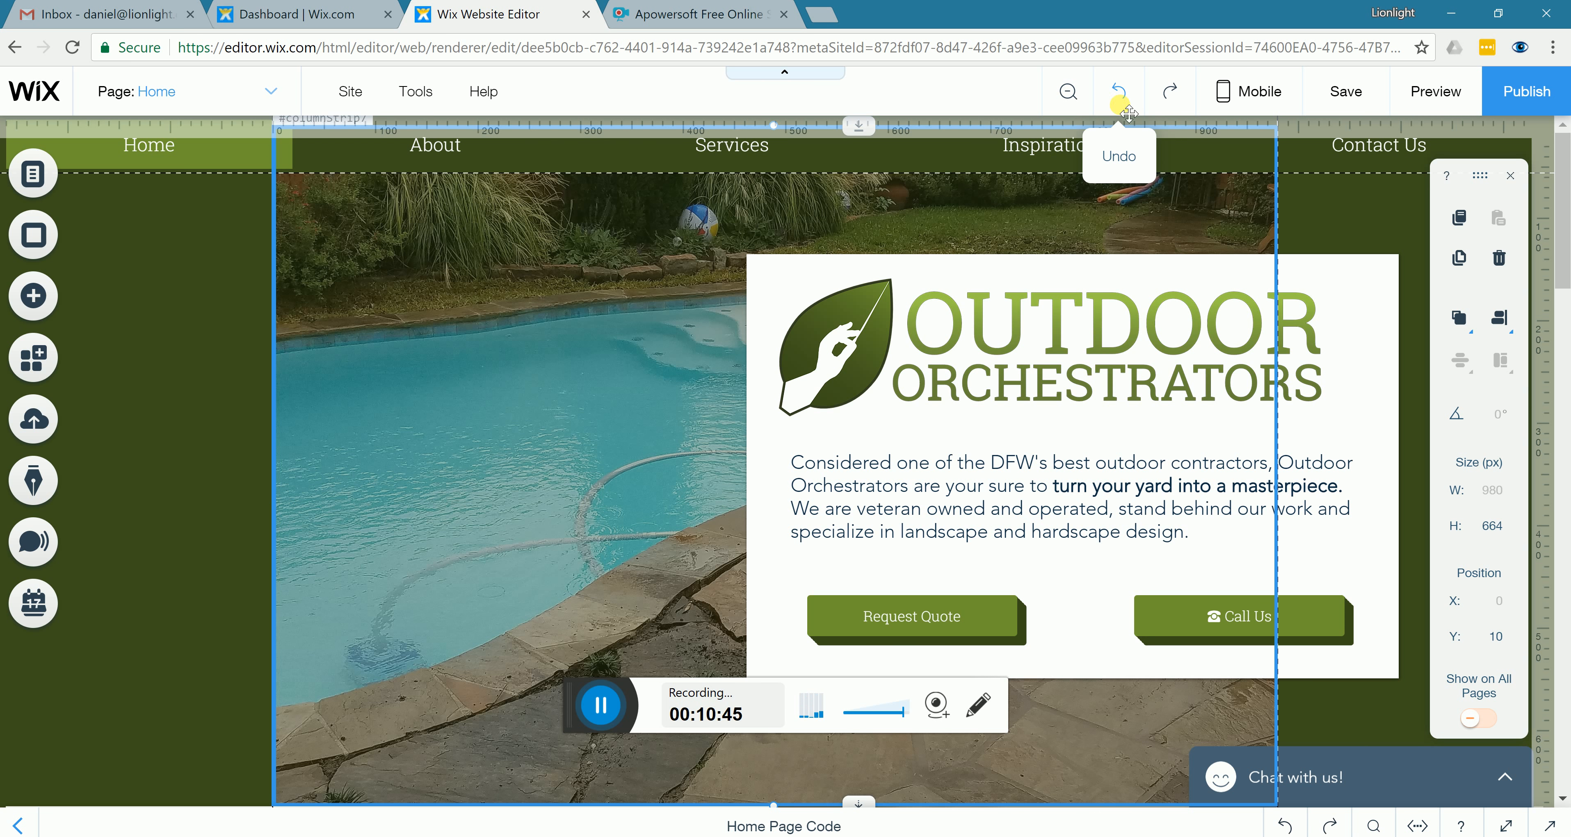
{"action": "left_click", "coordinate": [1122, 94]}
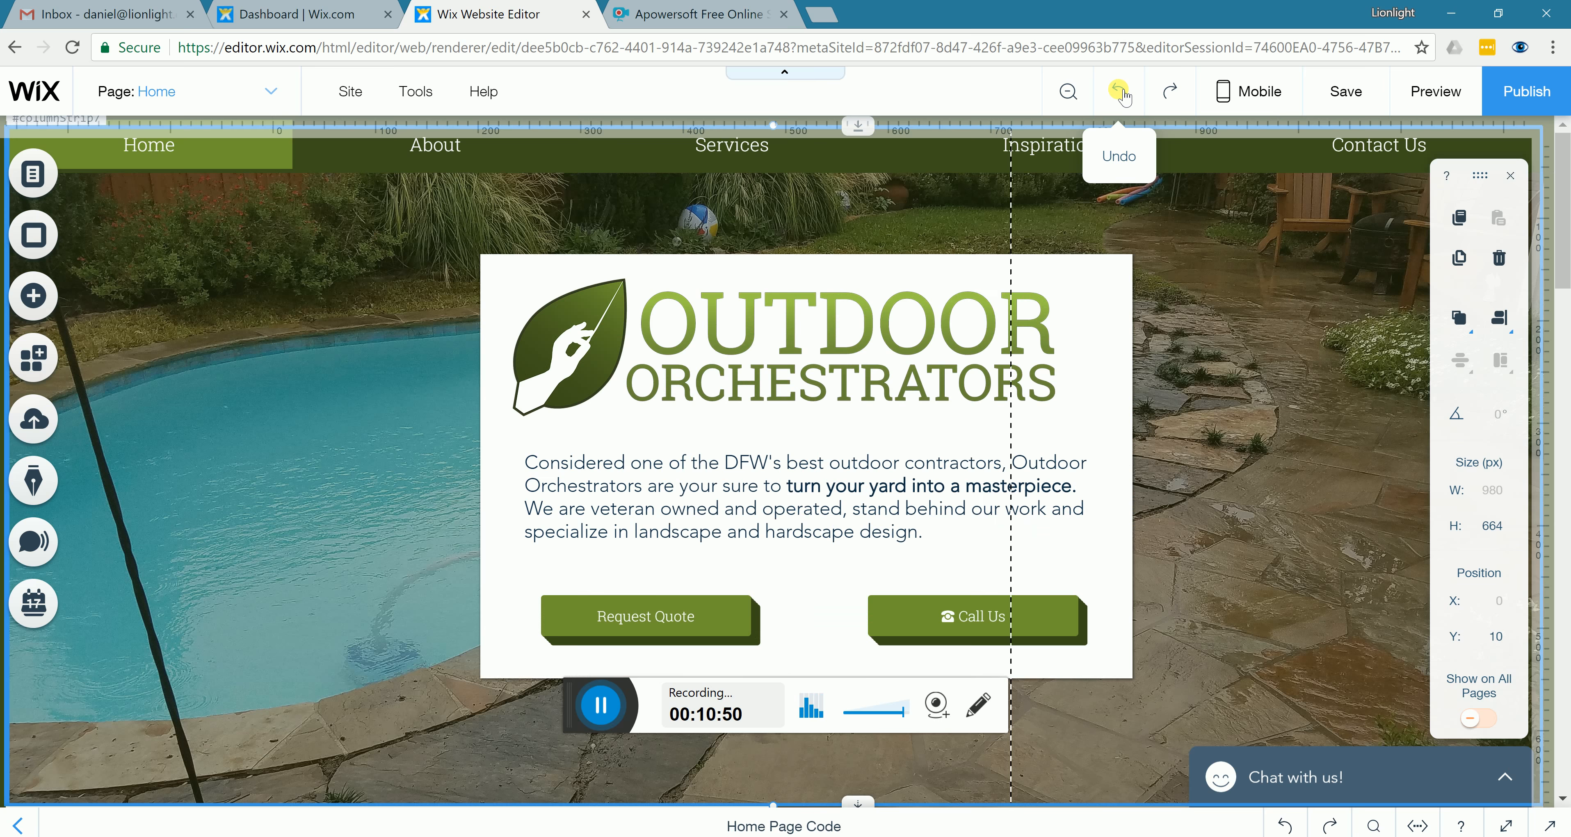
{"action": "left_click", "coordinate": [1122, 94]}
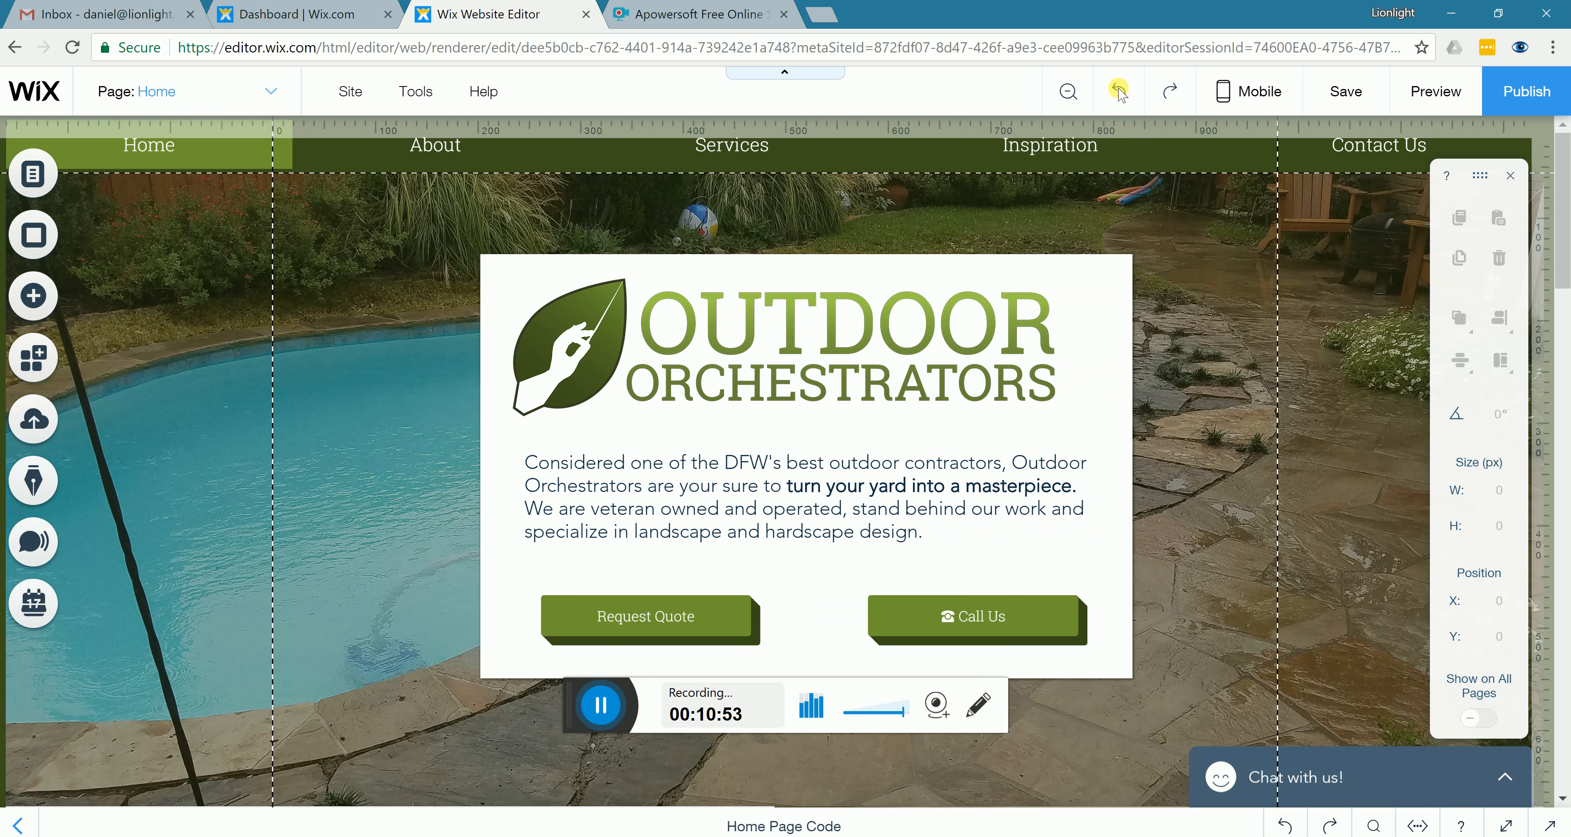
{"action": "left_click", "coordinate": [1121, 93]}
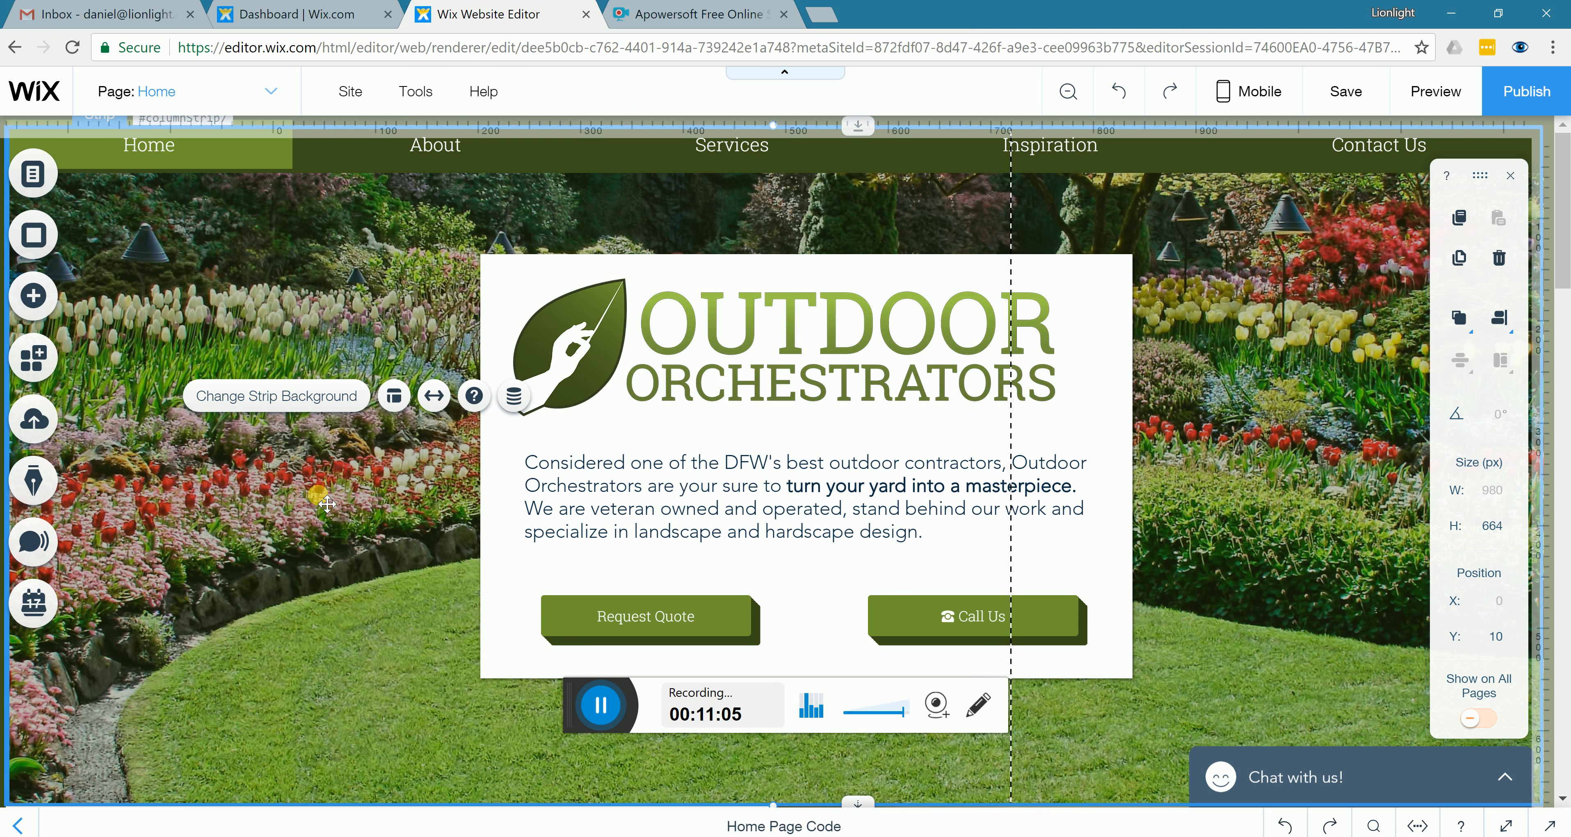
{"action": "scroll", "coordinate": [327, 504], "scroll_direction": "down", "scroll_amount": 3}
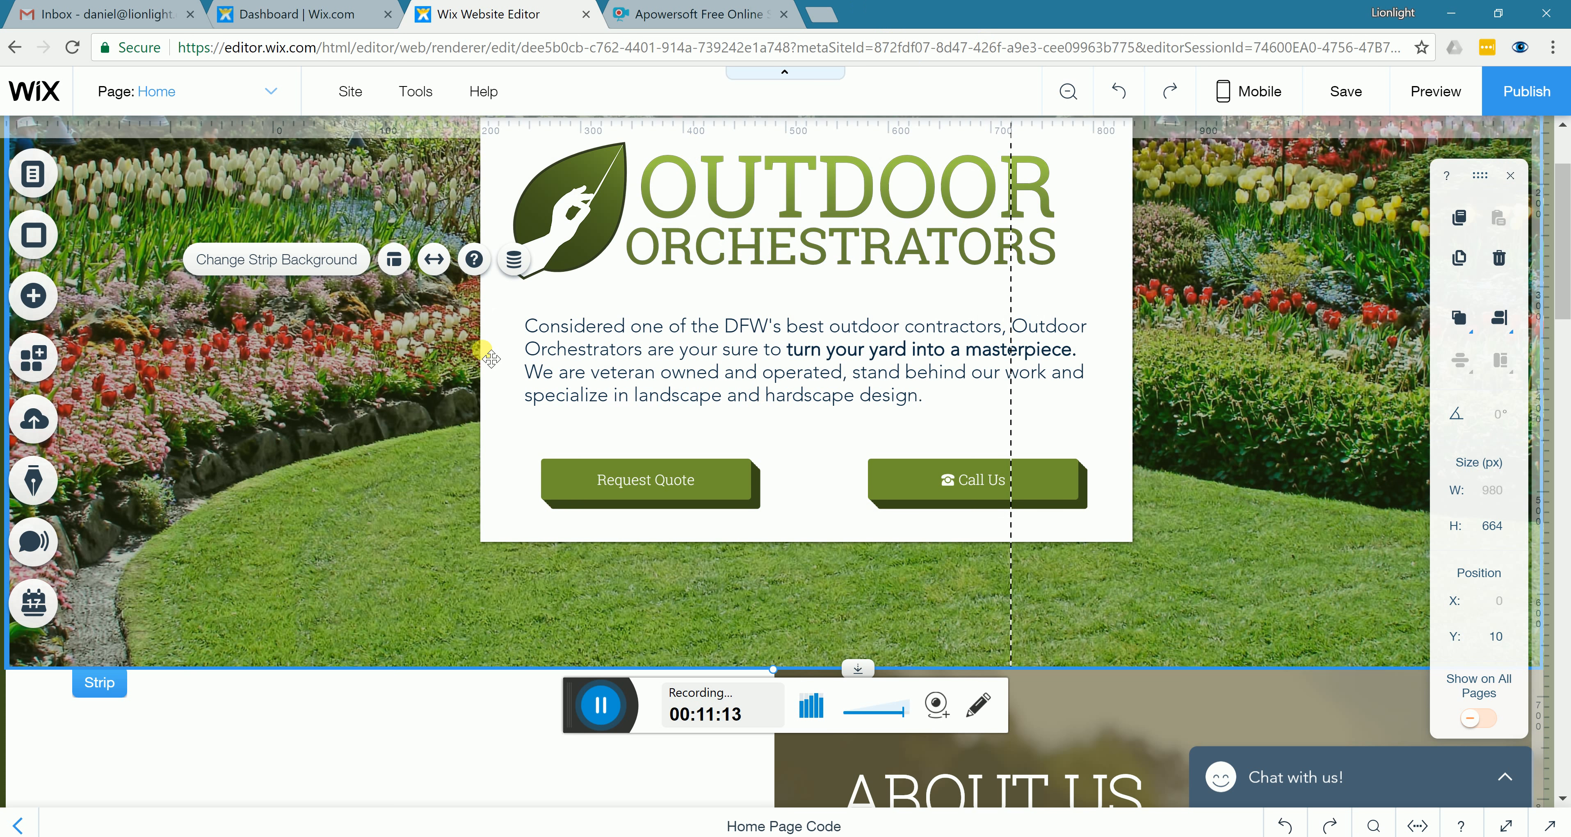
{"action": "left_click", "coordinate": [302, 271]}
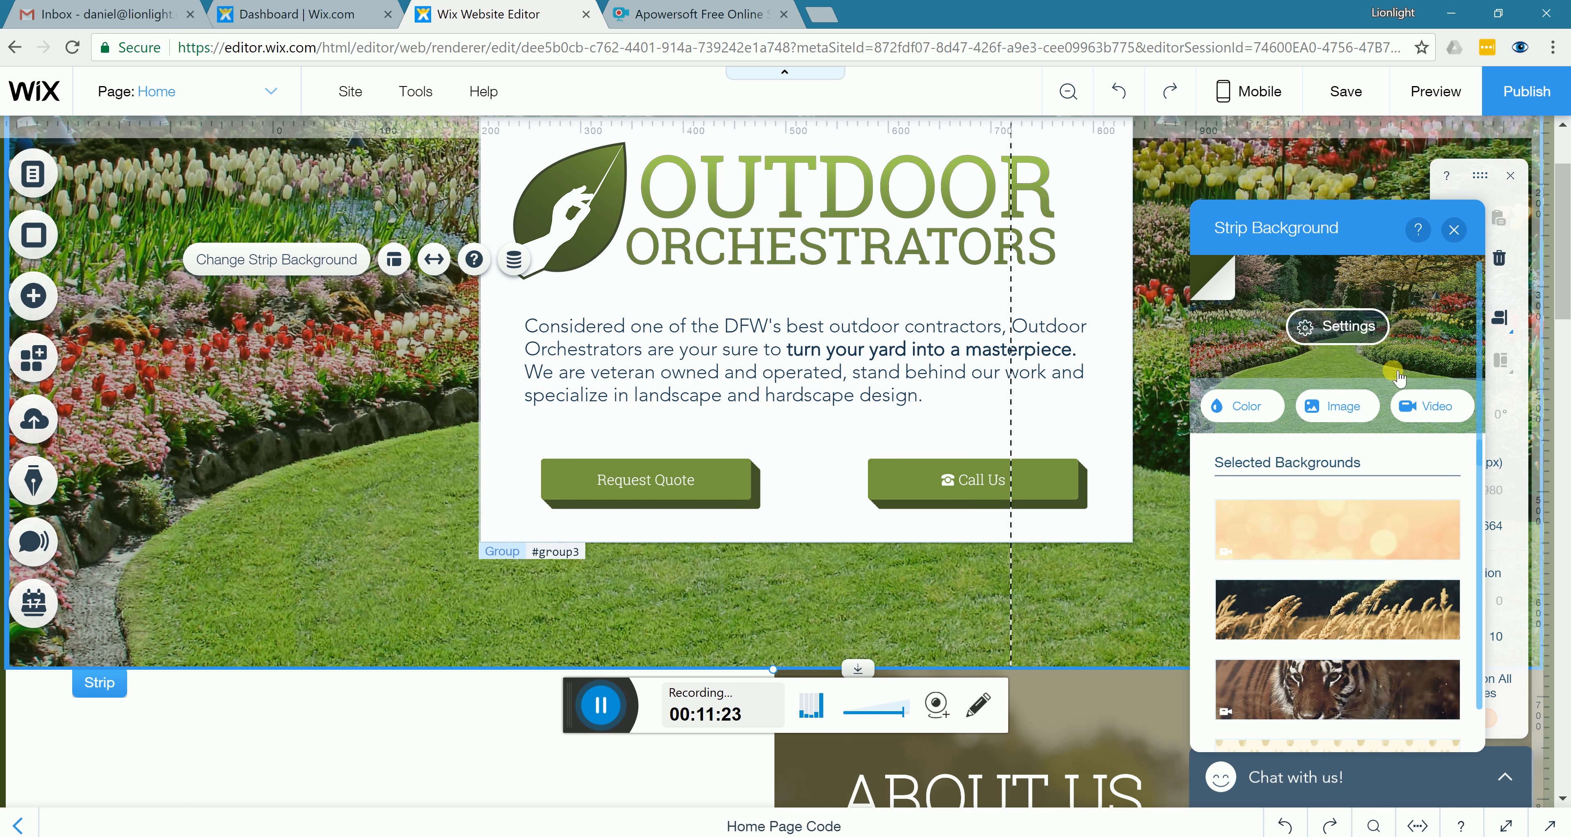
{"action": "left_click", "coordinate": [1335, 410]}
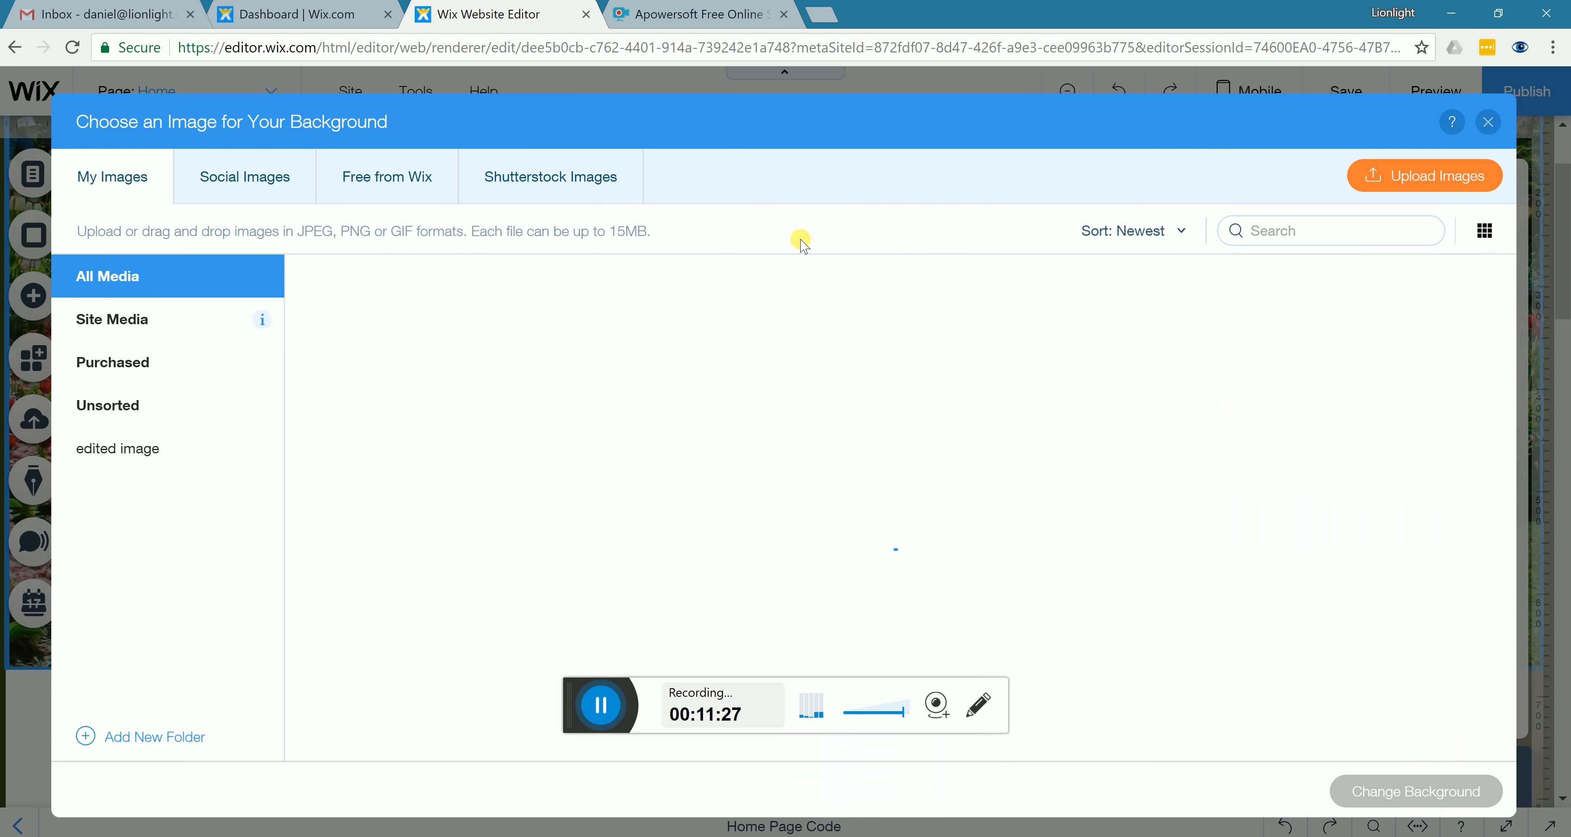
{"action": "left_click", "coordinate": [1417, 173]}
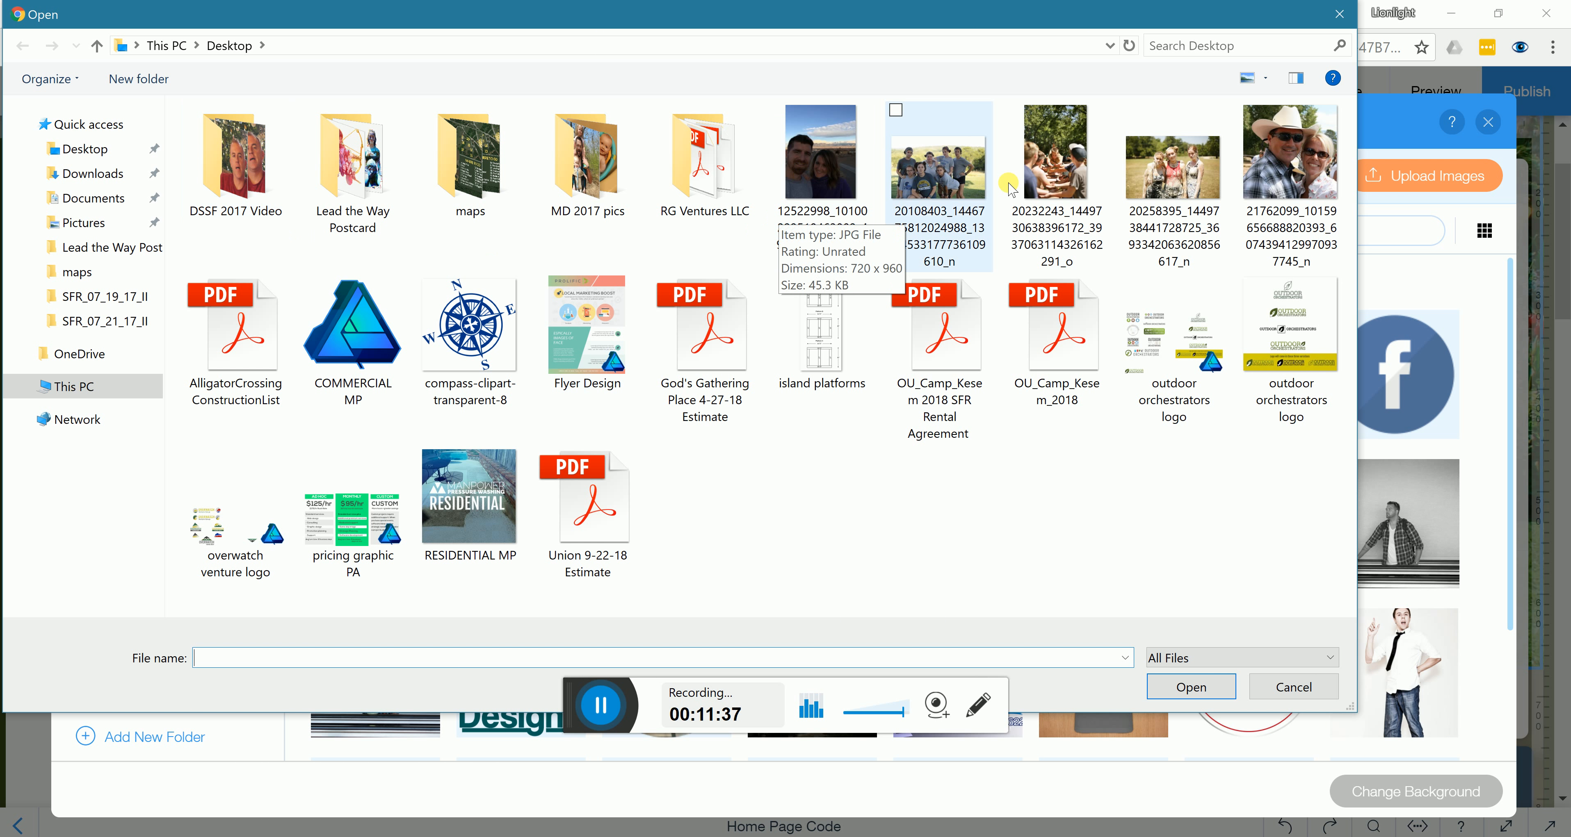
{"action": "left_click", "coordinate": [1063, 159]}
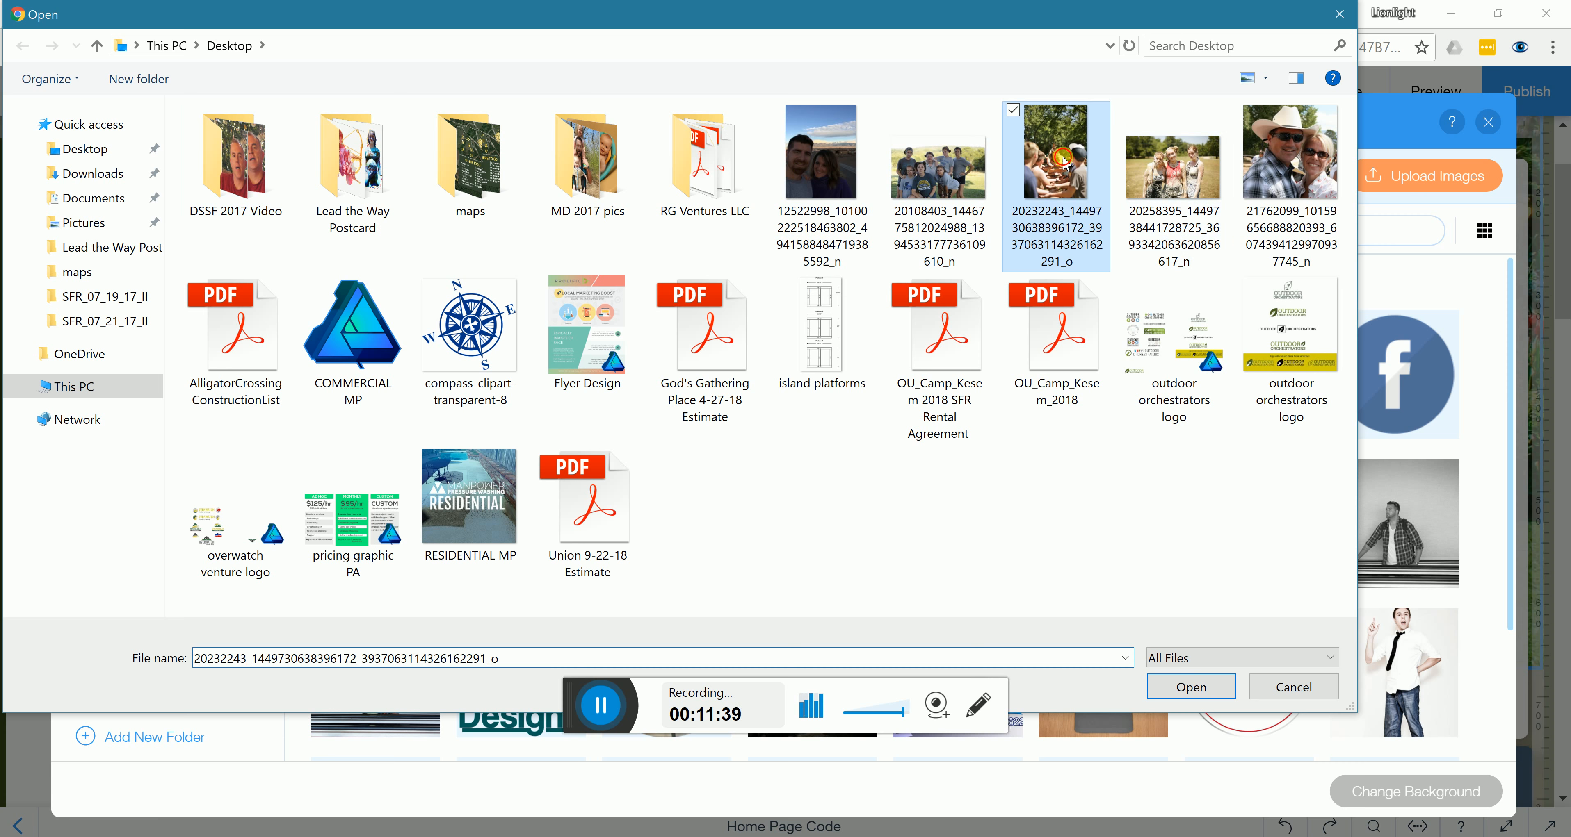
{"action": "left_click", "coordinate": [1191, 687]}
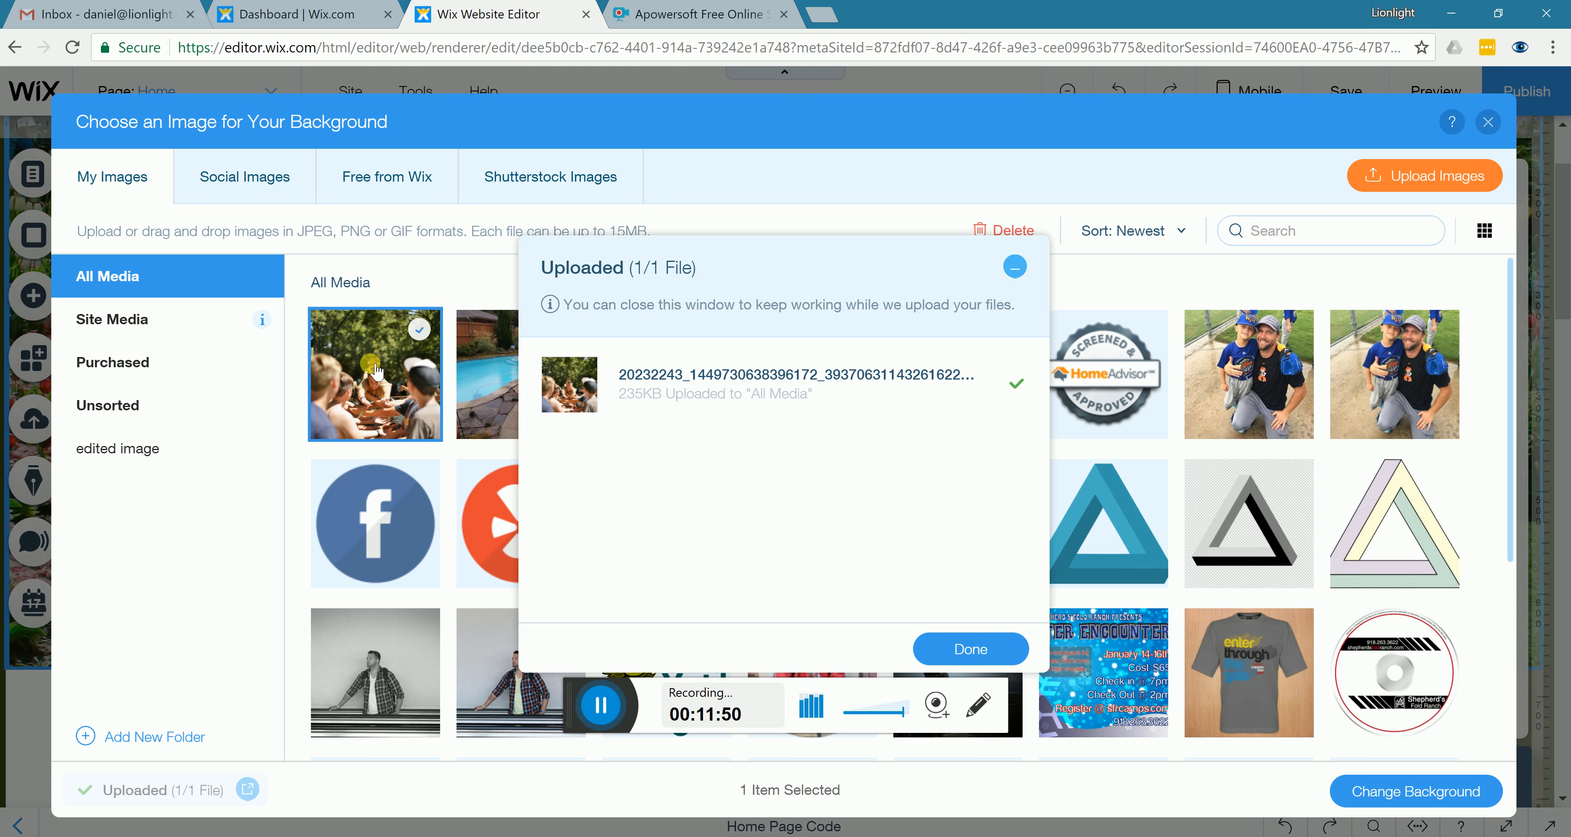
Rename the uploaded photo as "summer camp games tulsa oklahoma christian camp"
{"action": "left_click", "coordinate": [374, 390]}
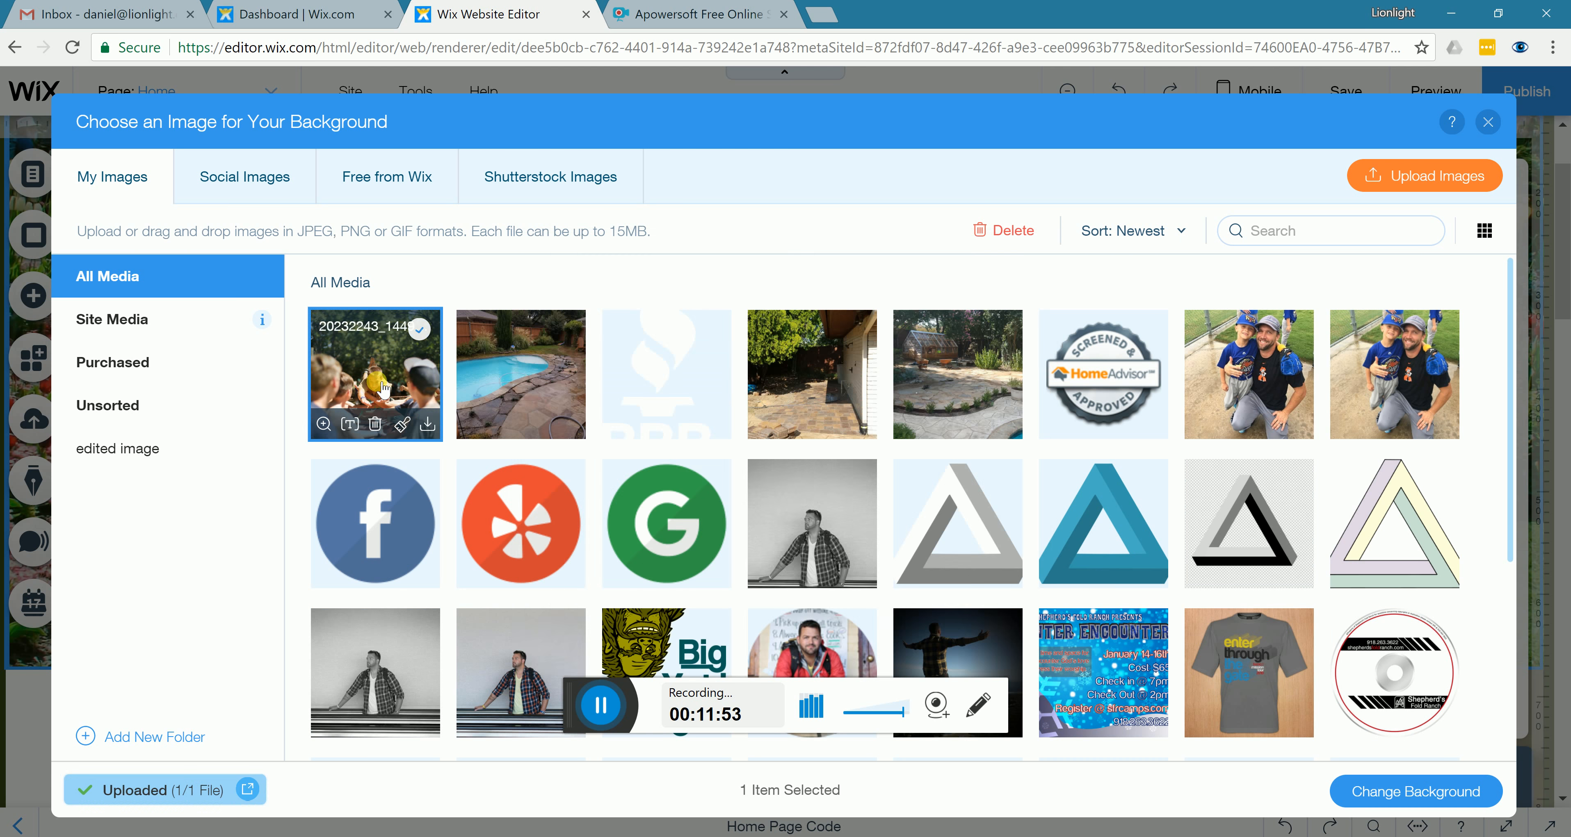
{"action": "left_click", "coordinate": [350, 424]}
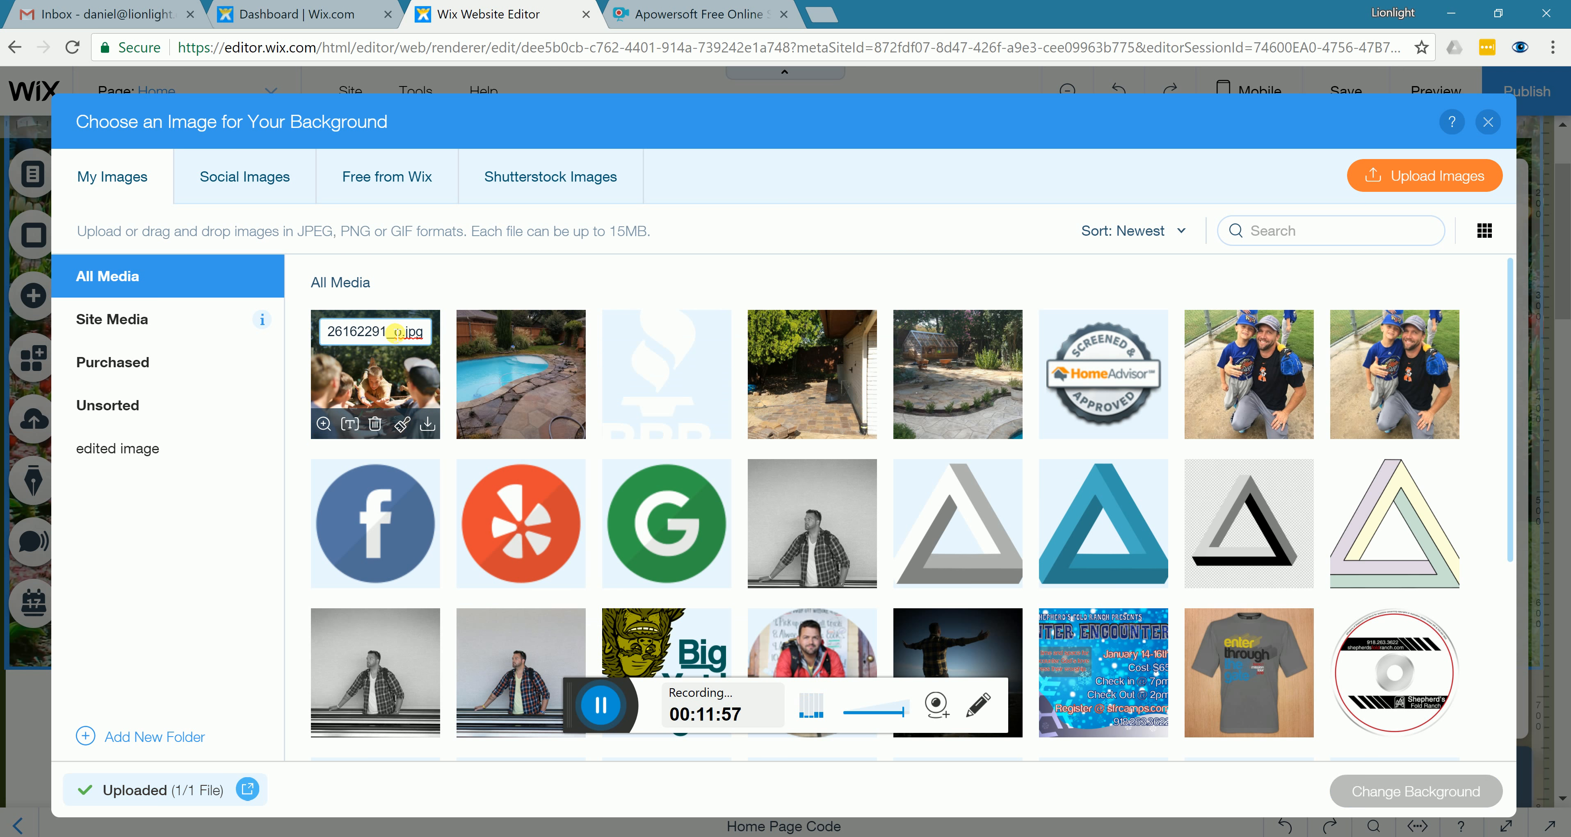
{"action": "triple_click", "coordinate": [395, 333]}
{"action": "type", "text": "summer camp"}
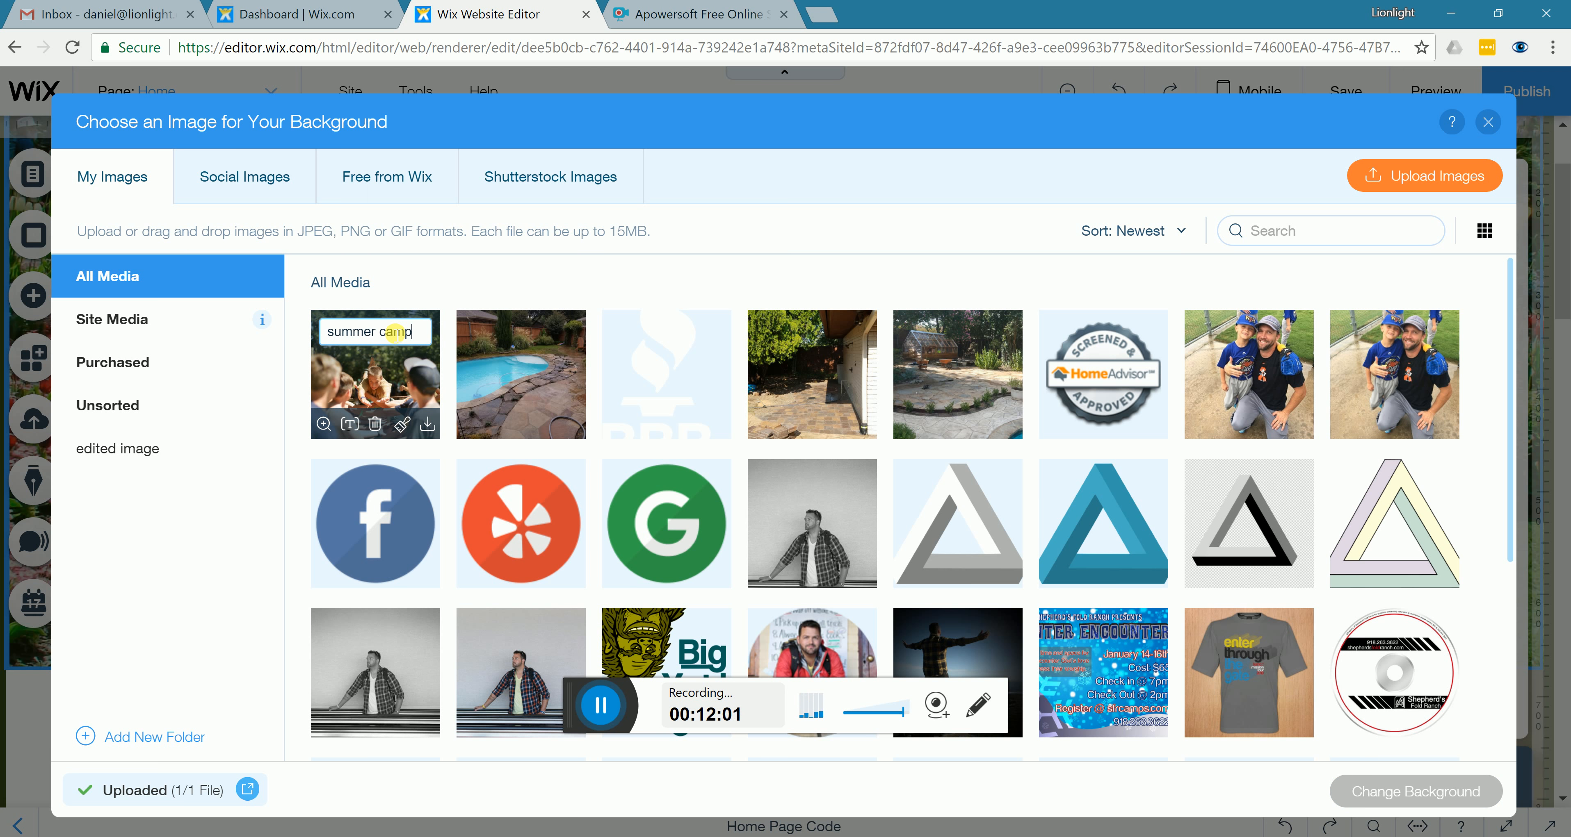
{"action": "type", "text": " games"}
{"action": "type", "text": " tulsa oklahoma chr"}
{"action": "type", "text": "istian camp"}
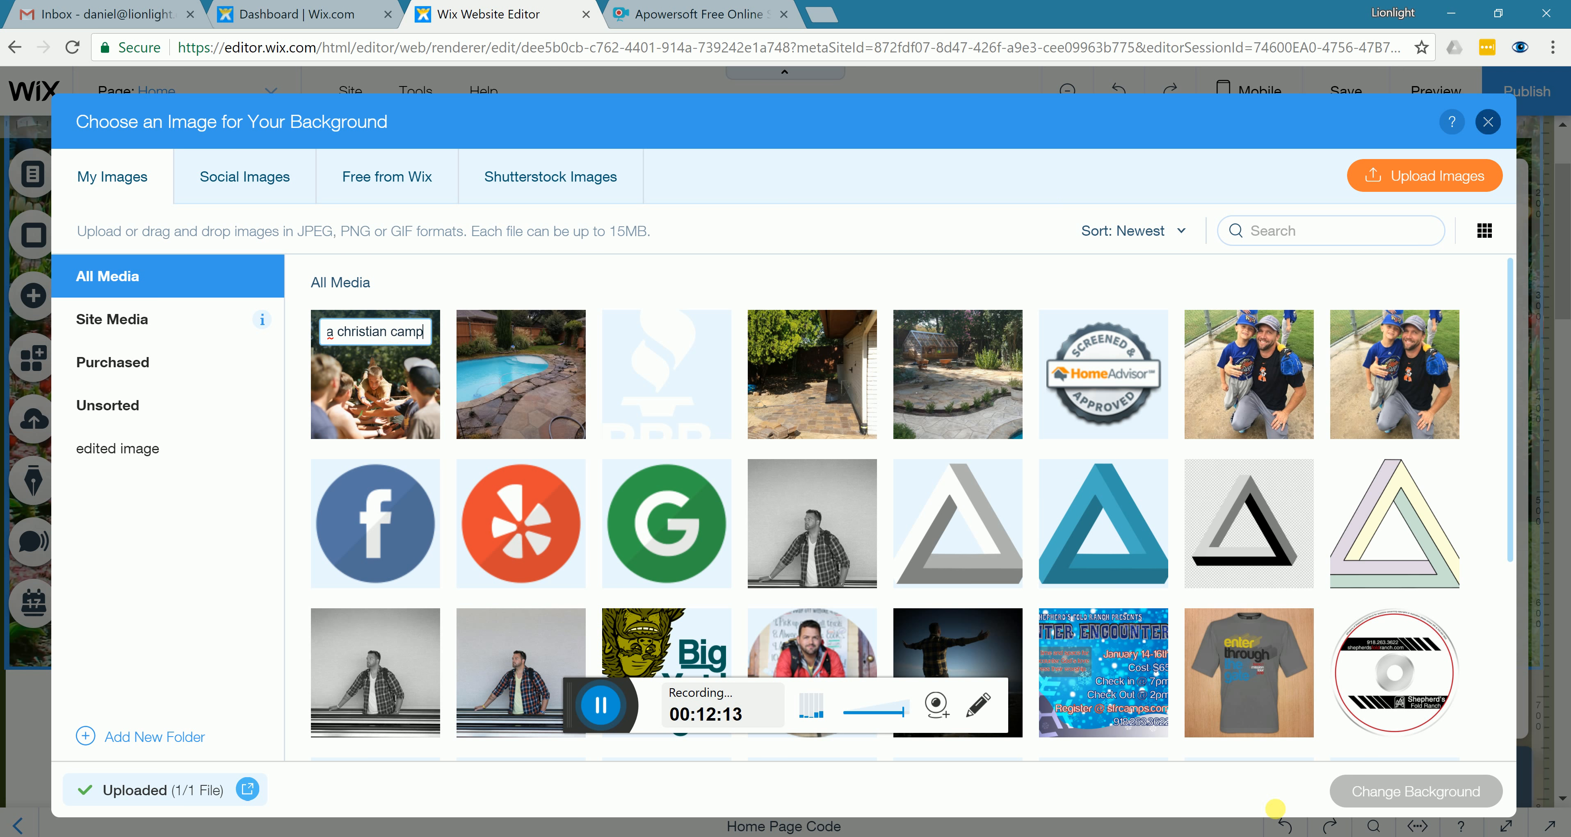
{"action": "key", "text": "Return"}
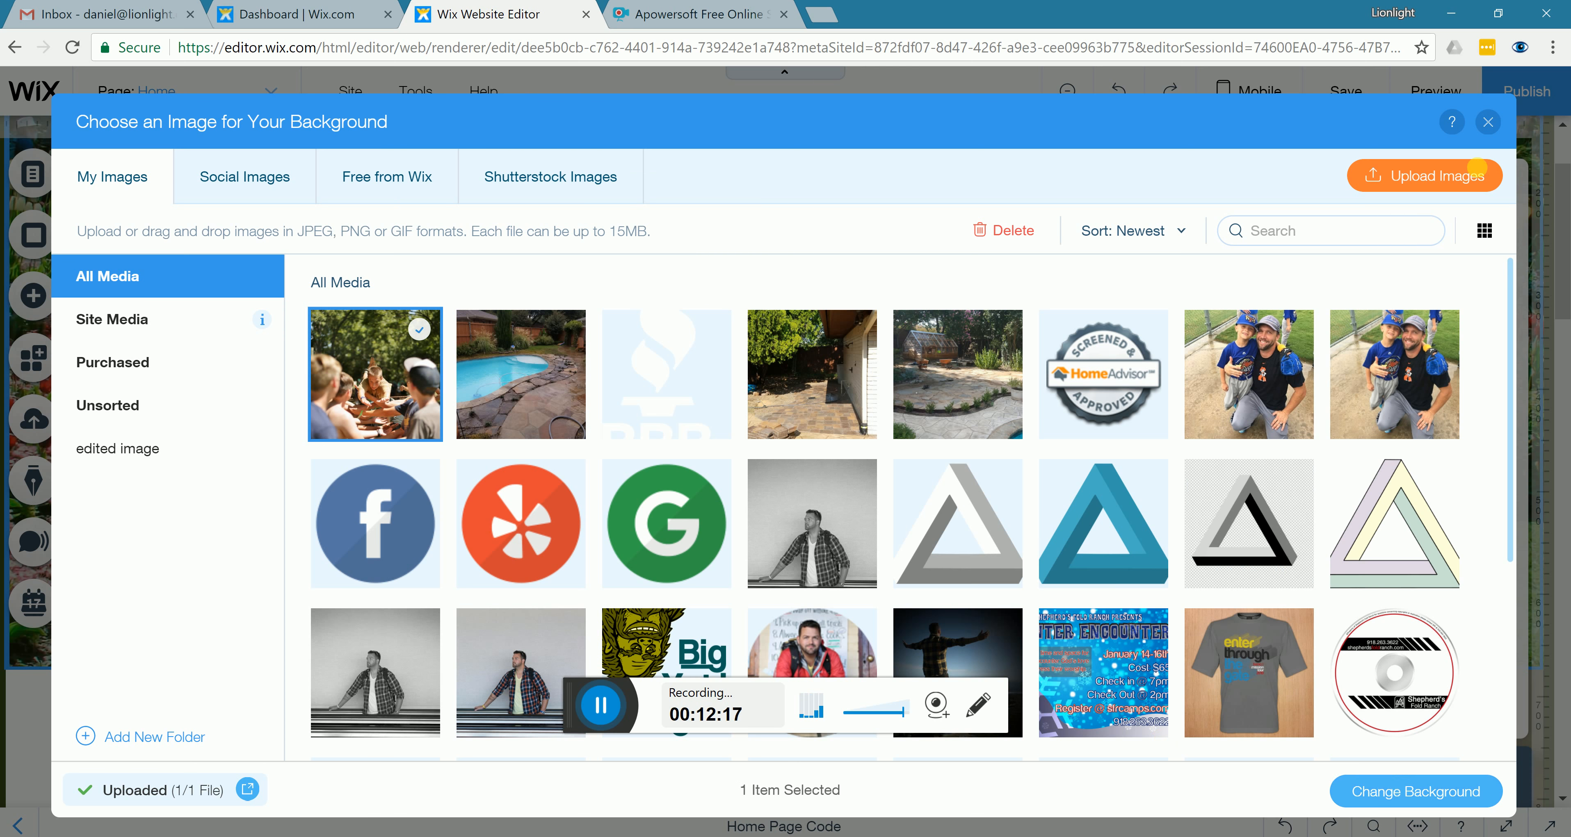
Close the image chooser without changing the background and open the Services page for editing
{"action": "left_click", "coordinate": [1486, 123]}
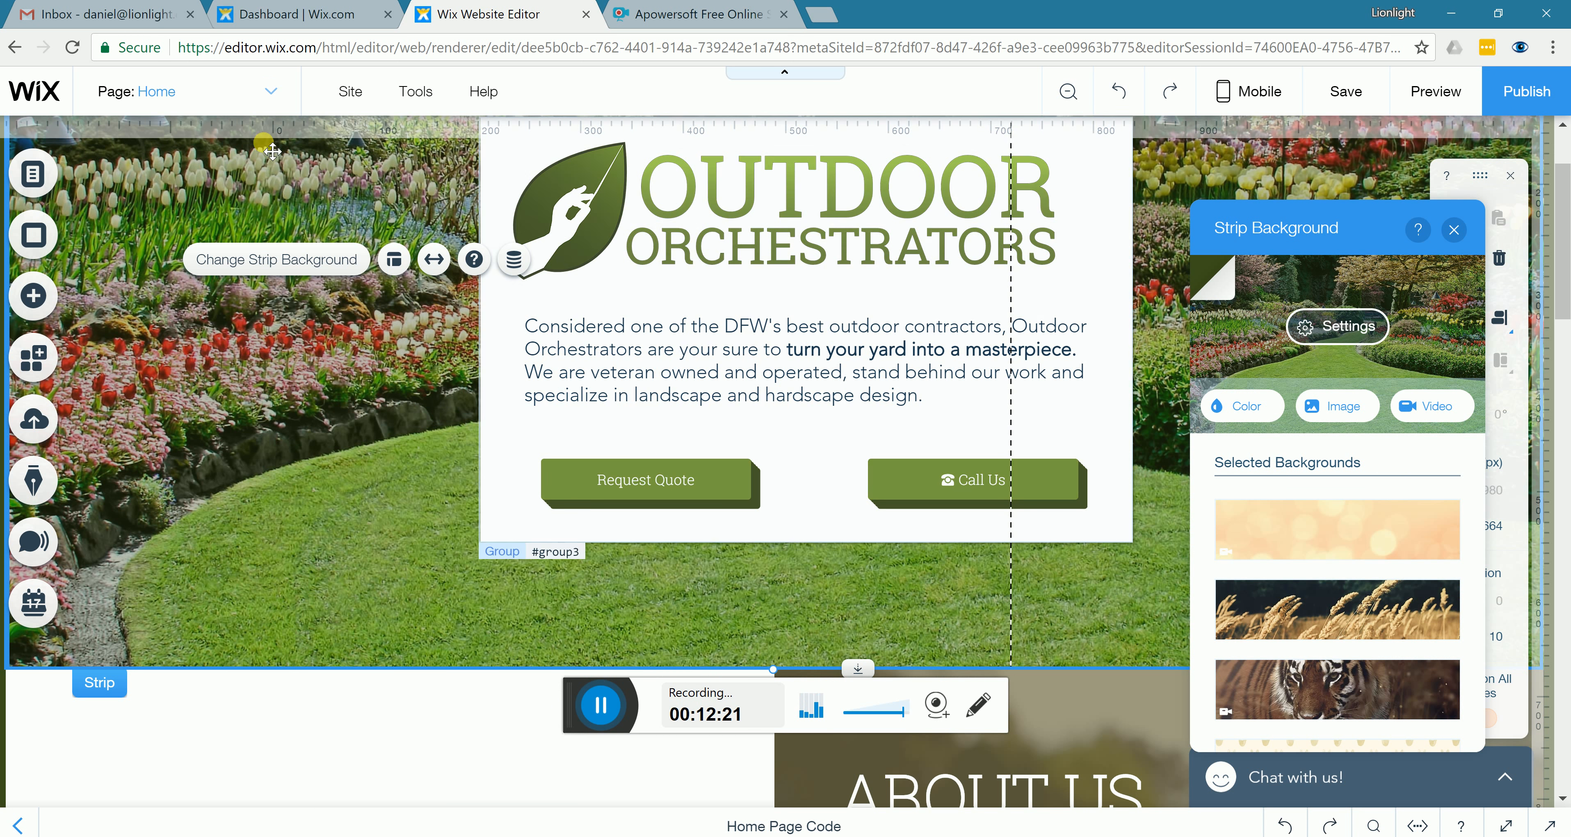
{"action": "left_click", "coordinate": [273, 96]}
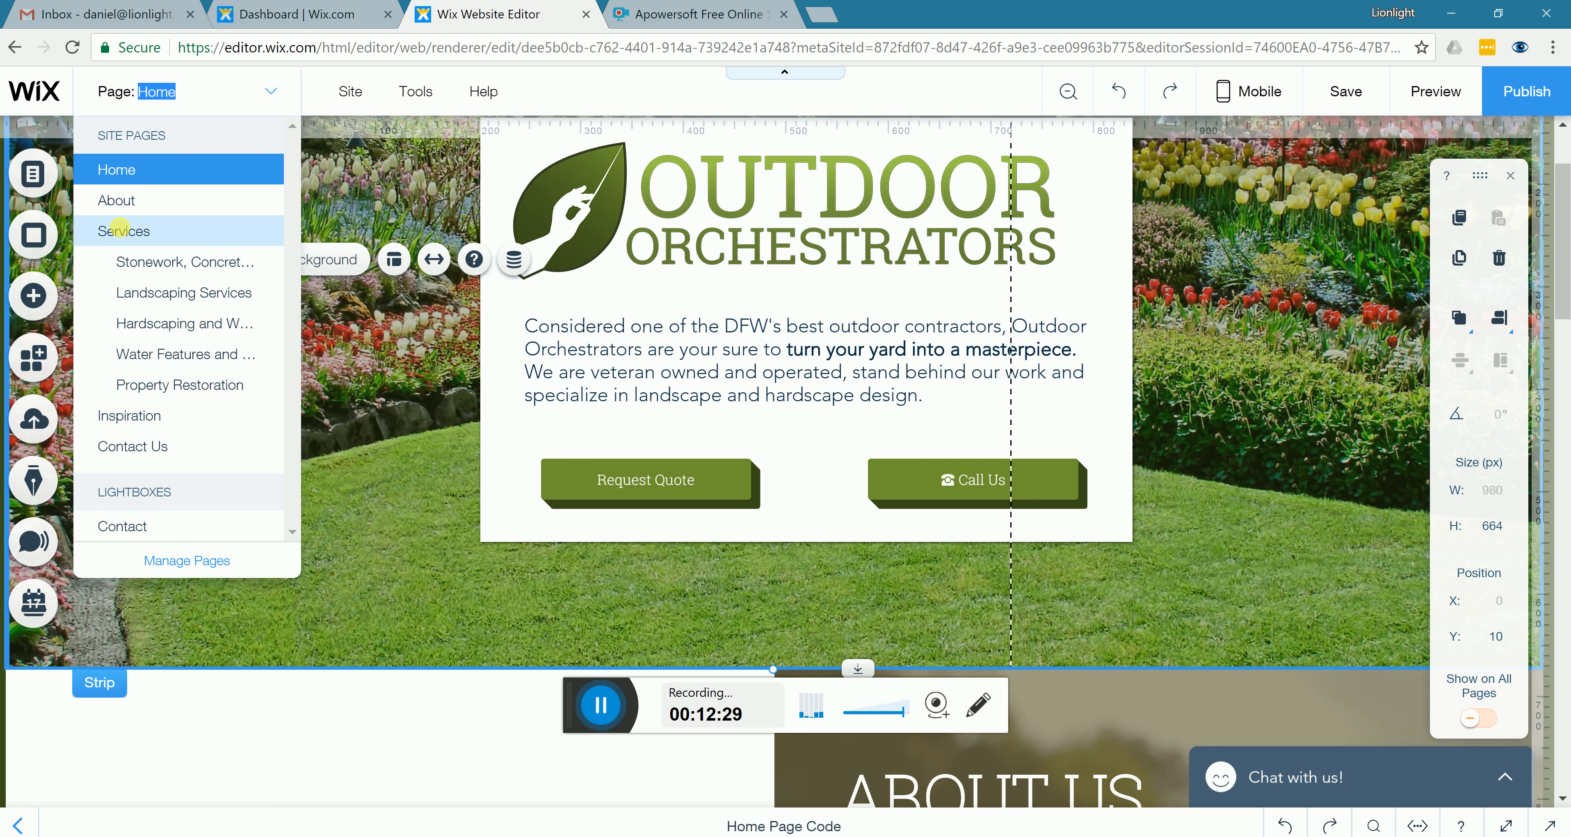
{"action": "left_click", "coordinate": [121, 229]}
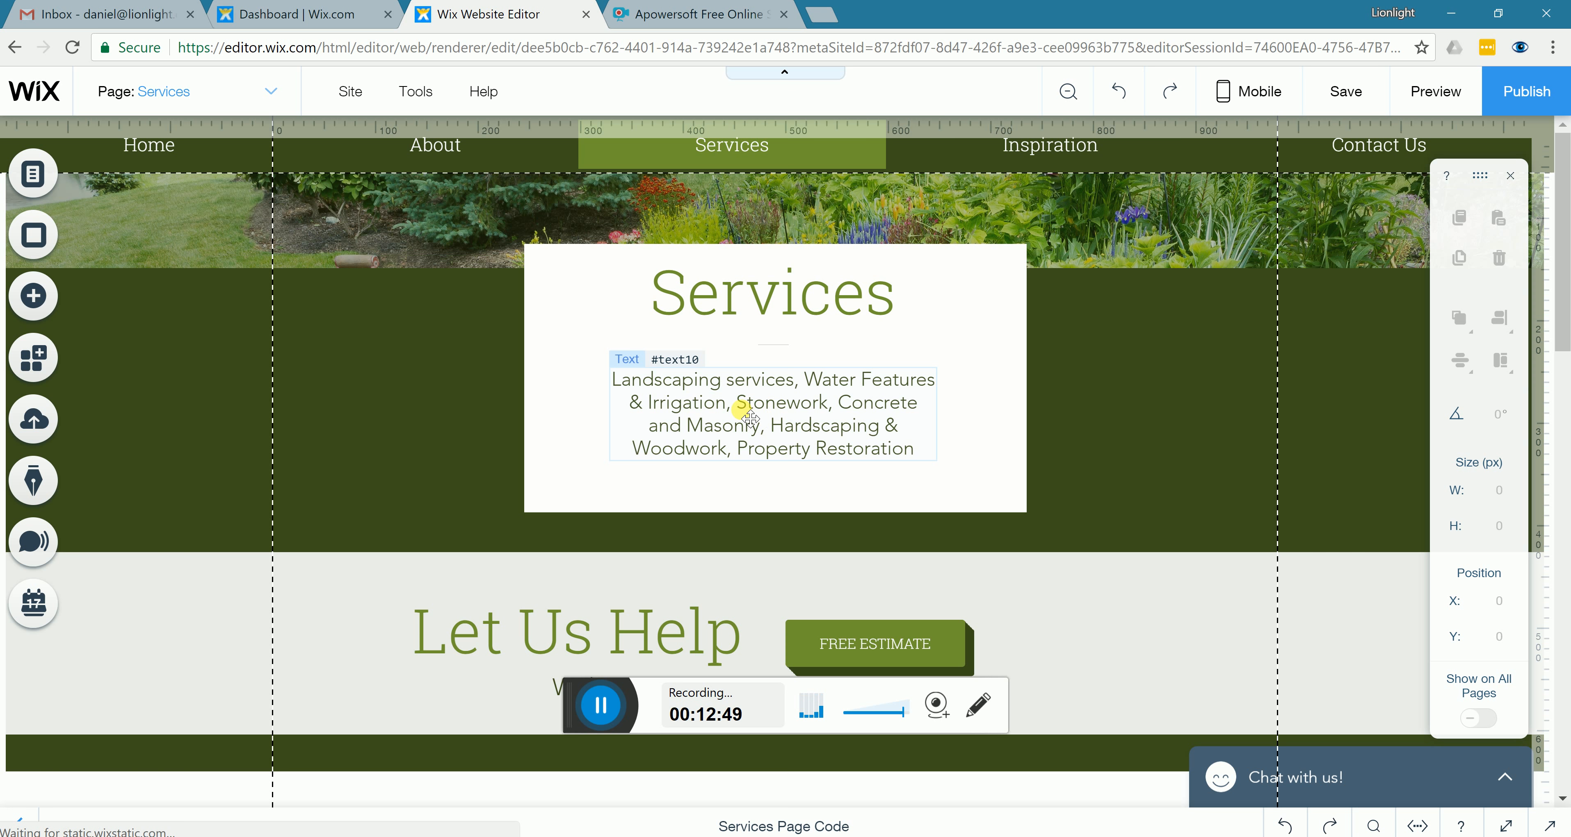
Select the services list text, view its database collection and help windows, and close both without creating a collection
{"action": "left_click", "coordinate": [750, 407]}
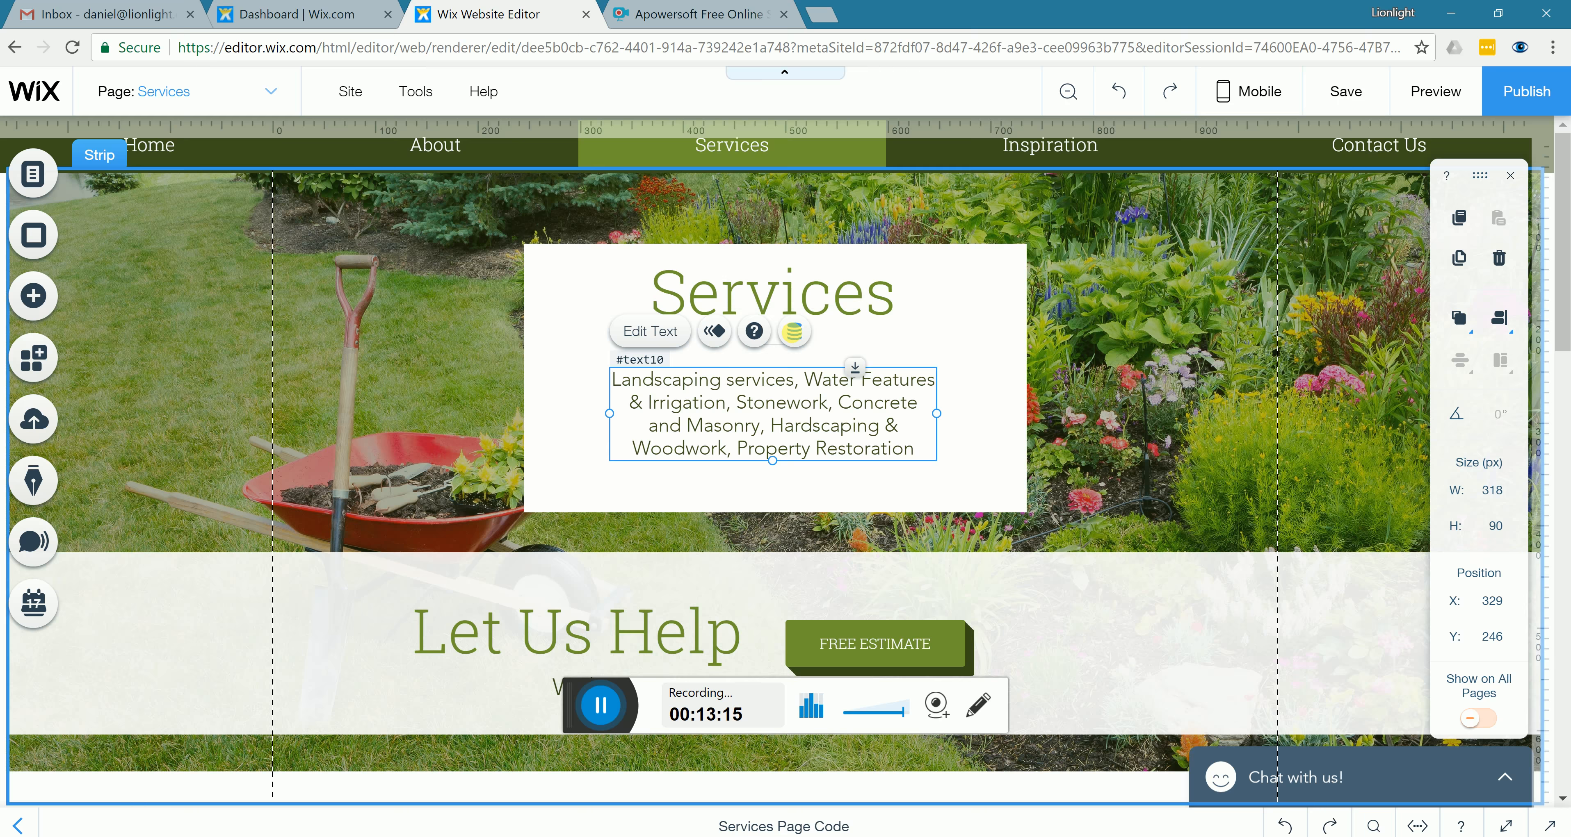
{"action": "left_click", "coordinate": [793, 331]}
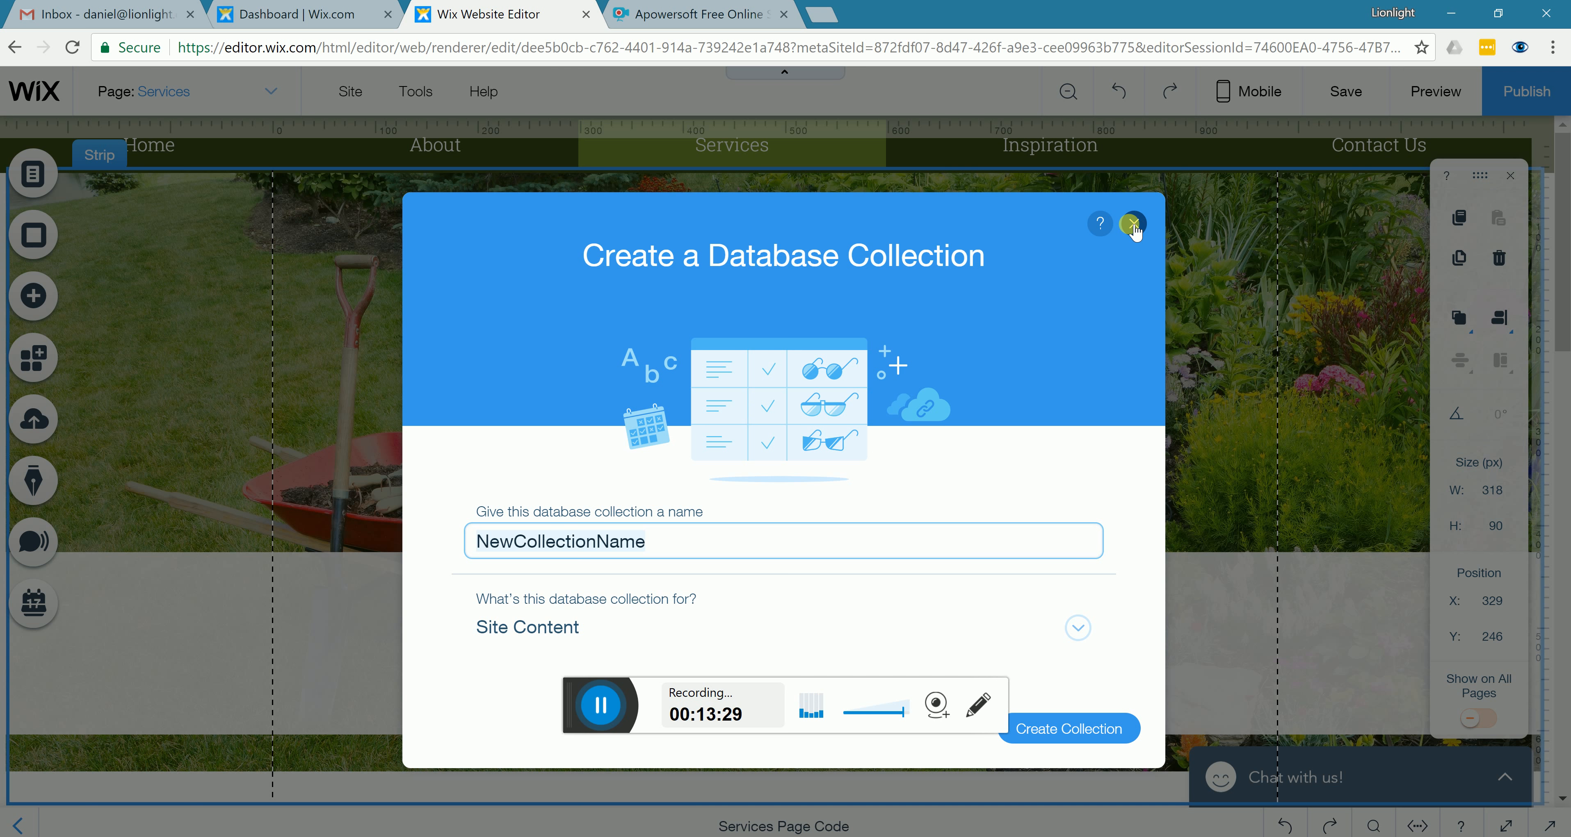
{"action": "left_click", "coordinate": [805, 174]}
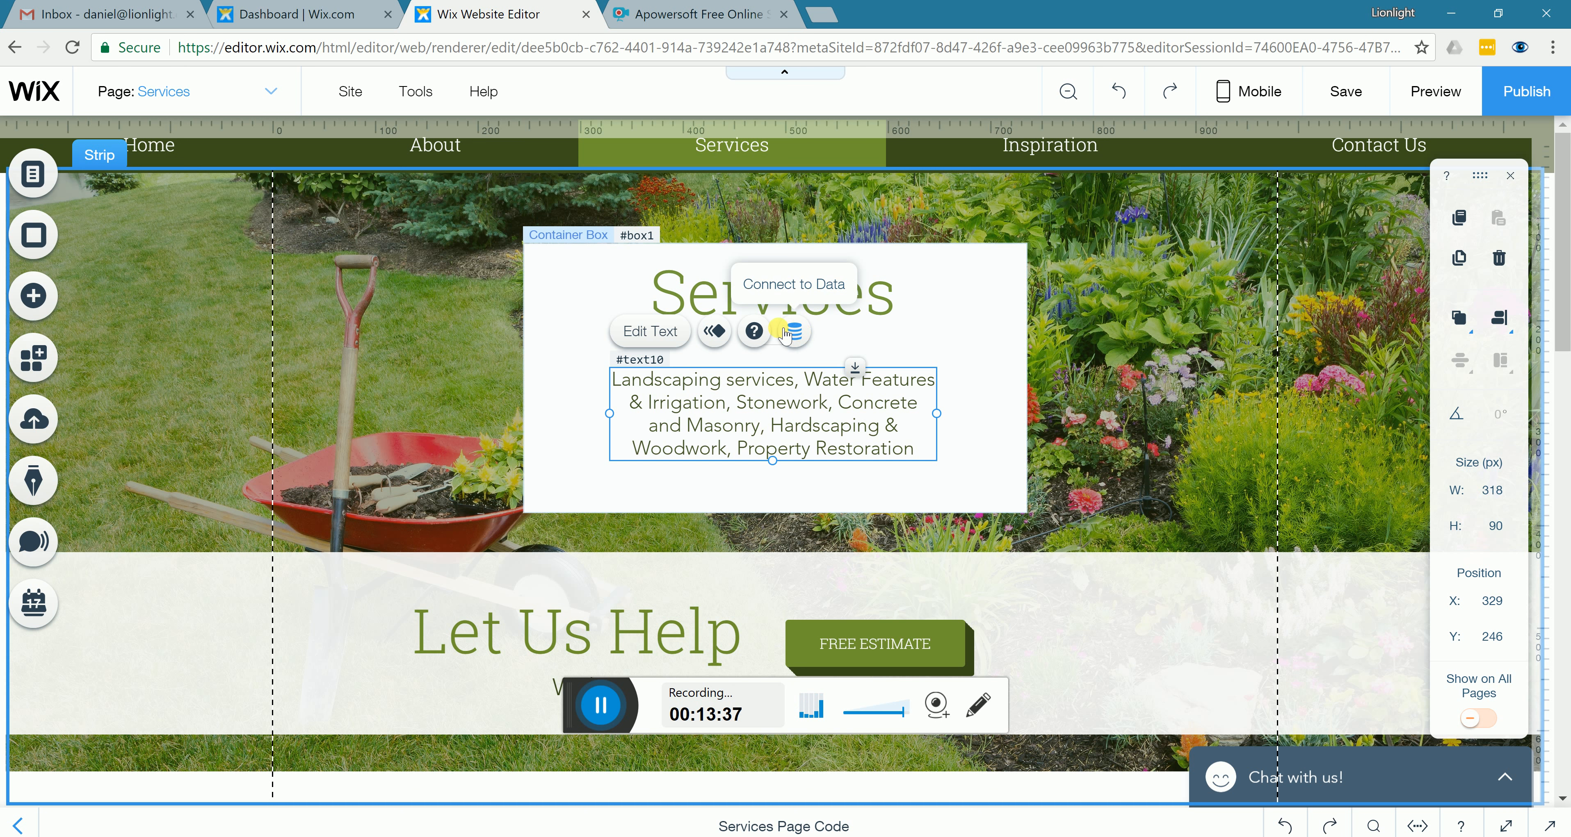
{"action": "left_click", "coordinate": [755, 332]}
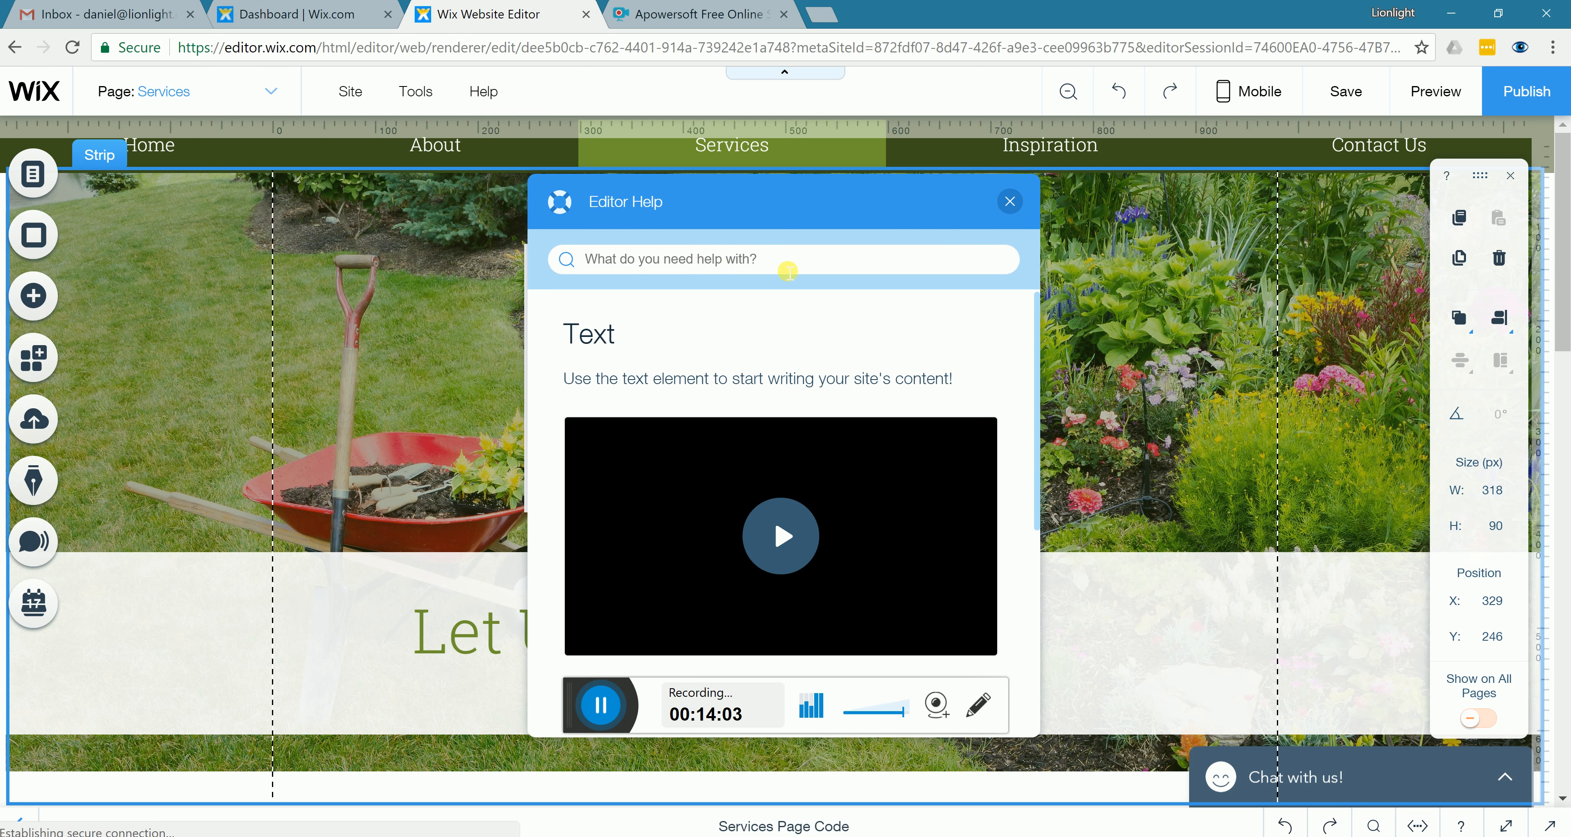
{"action": "left_click", "coordinate": [1009, 201]}
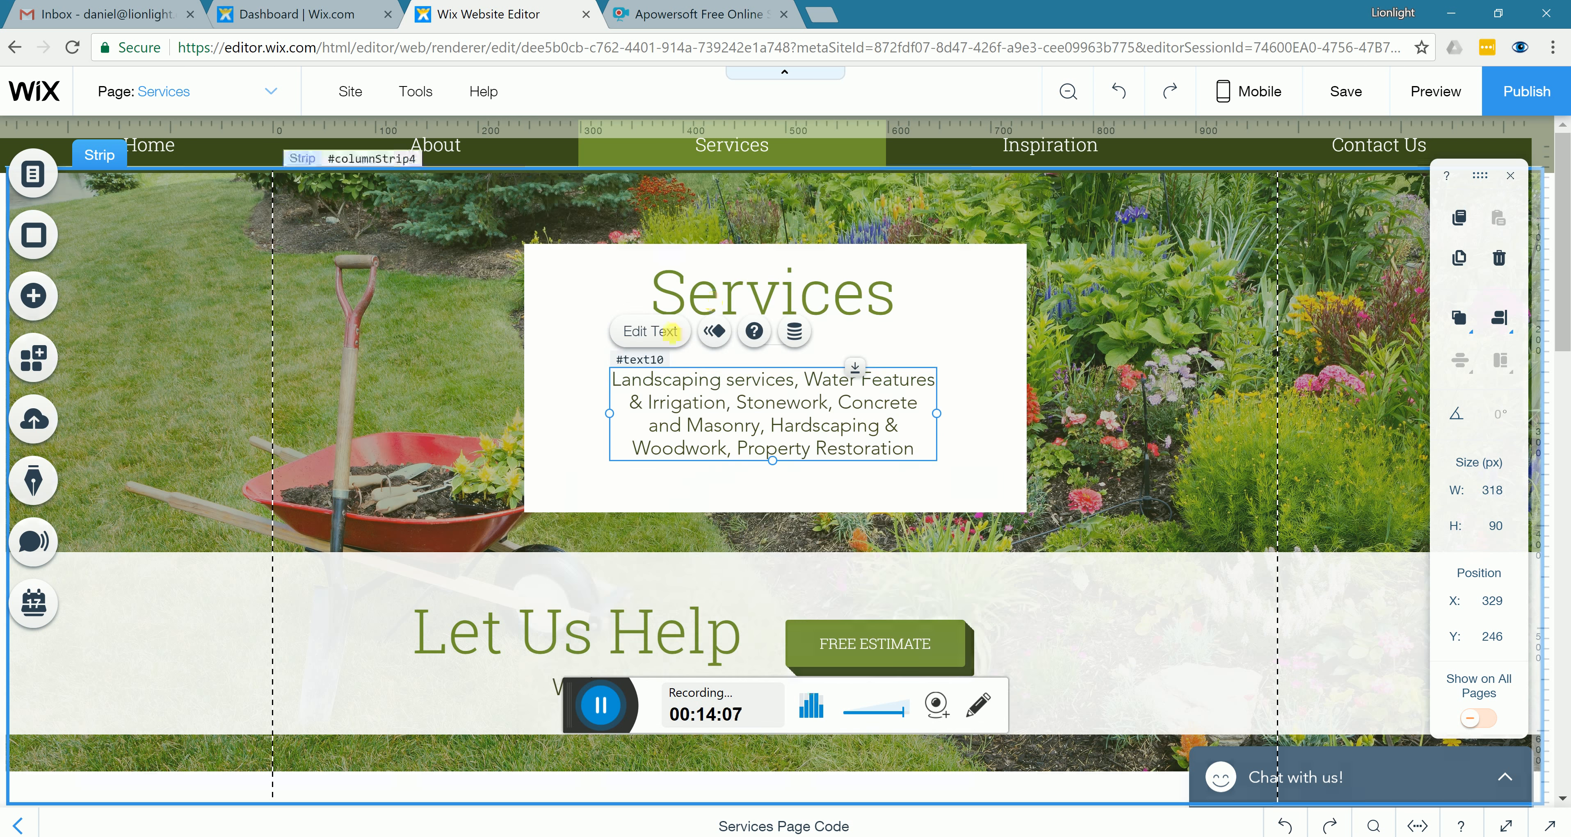
Preview animations such as Bounce-In and Glide-In on the services list text, keep None, and close the animation choices
{"action": "left_click", "coordinate": [716, 333]}
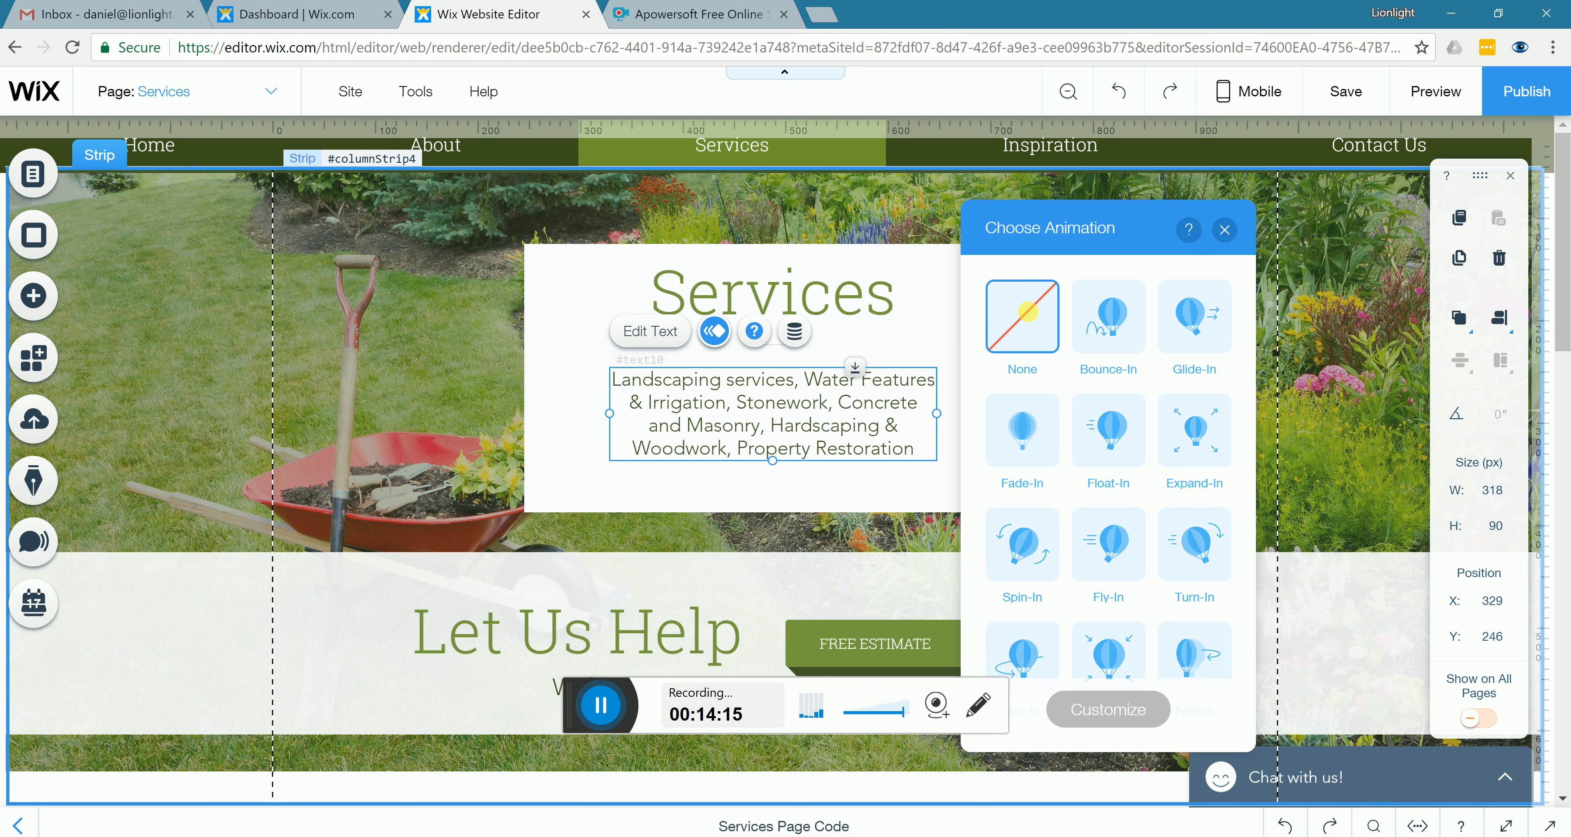
{"action": "scroll", "coordinate": [1054, 427], "scroll_direction": "down", "scroll_amount": 3}
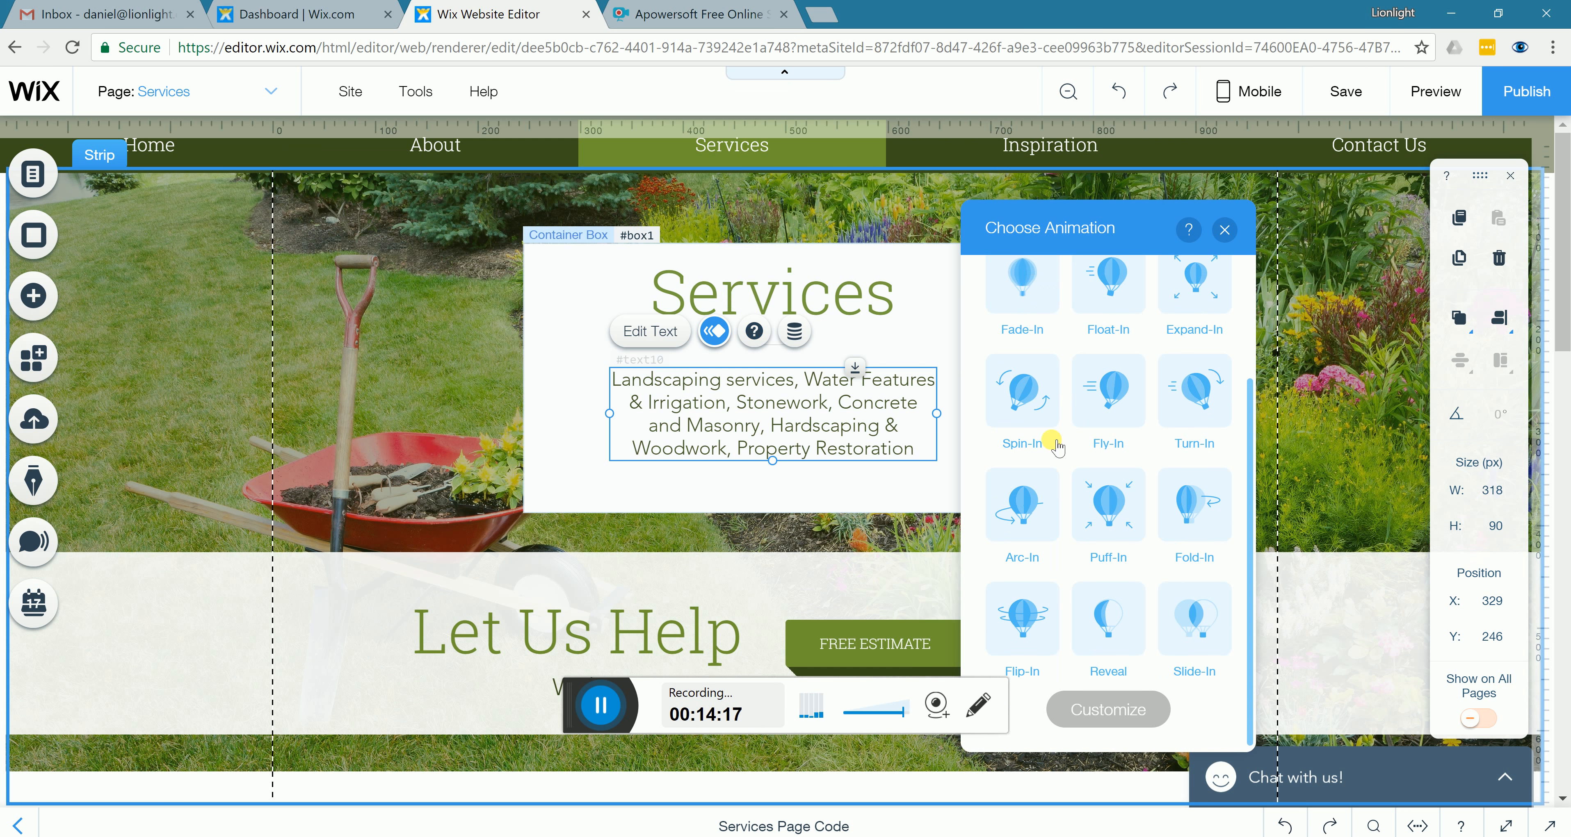
{"action": "left_click", "coordinate": [1107, 507]}
{"action": "left_click", "coordinate": [1096, 401]}
{"action": "scroll", "coordinate": [1020, 504], "scroll_direction": "up", "scroll_amount": 3}
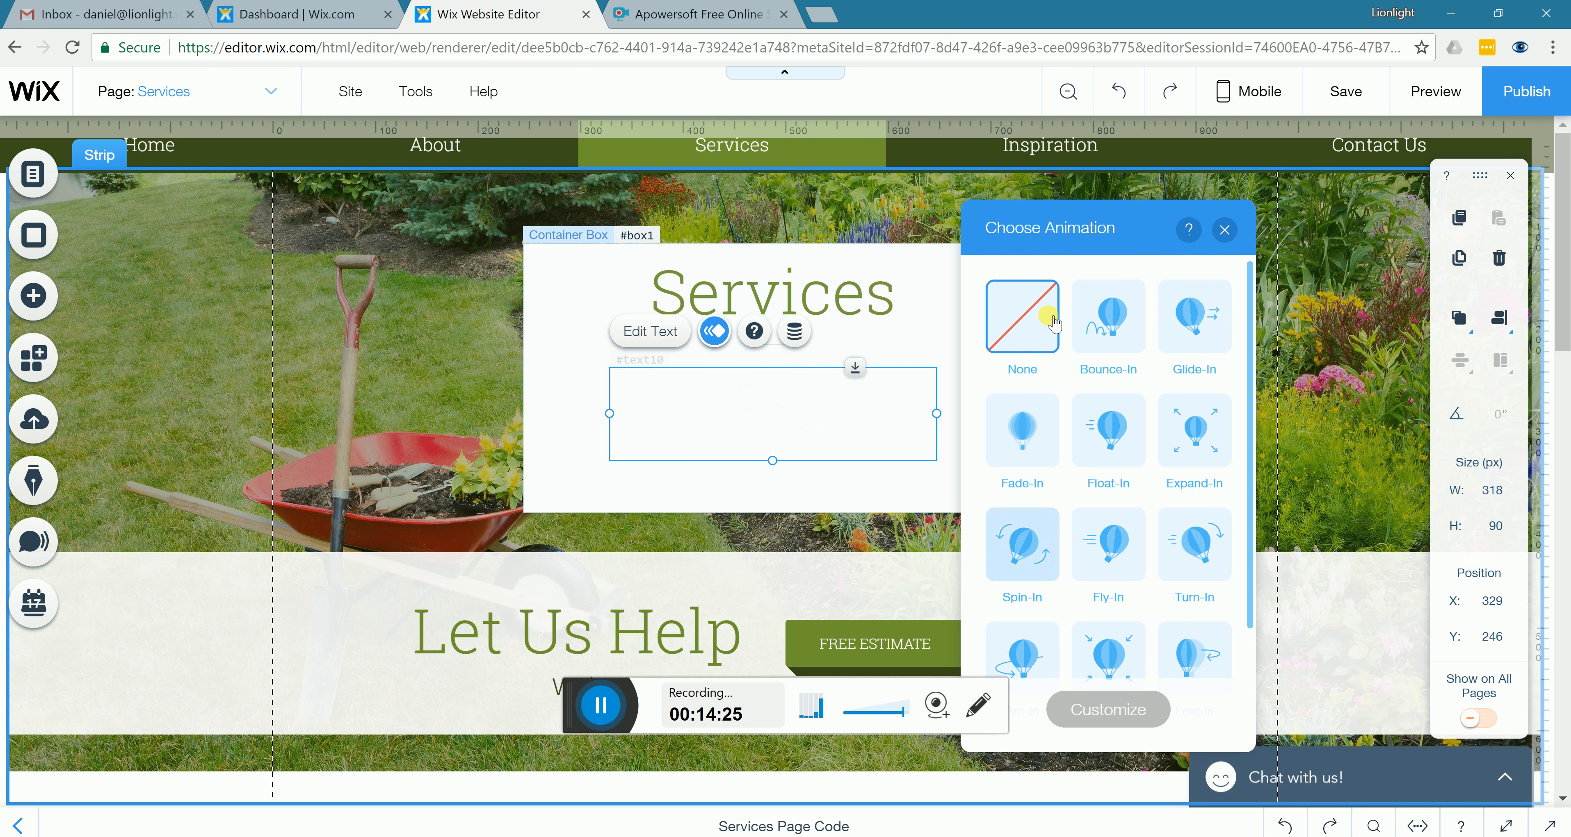
{"action": "left_click", "coordinate": [1102, 343]}
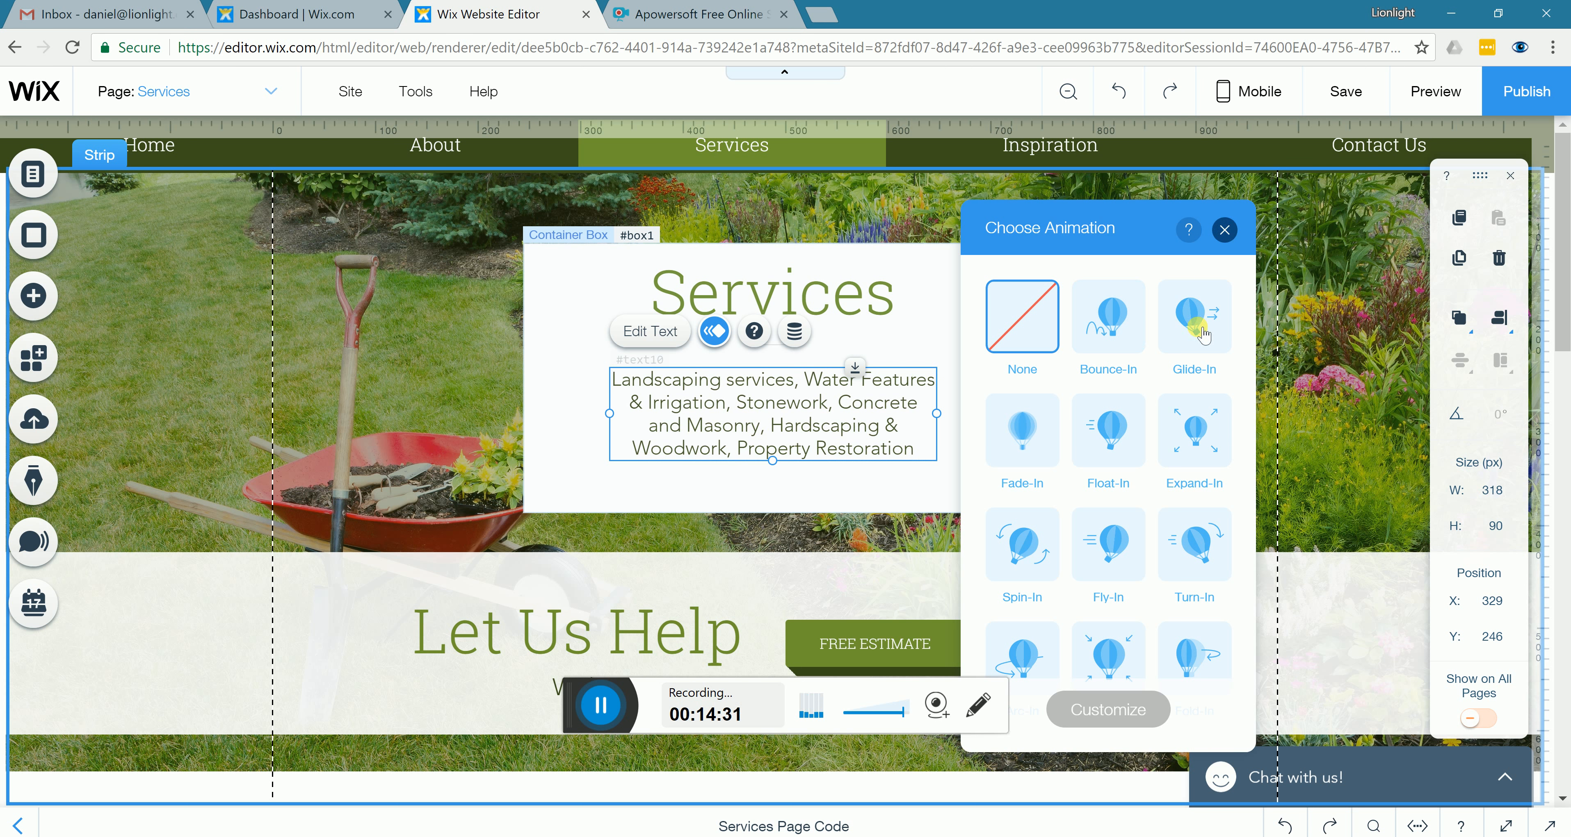
{"action": "left_click", "coordinate": [1201, 333]}
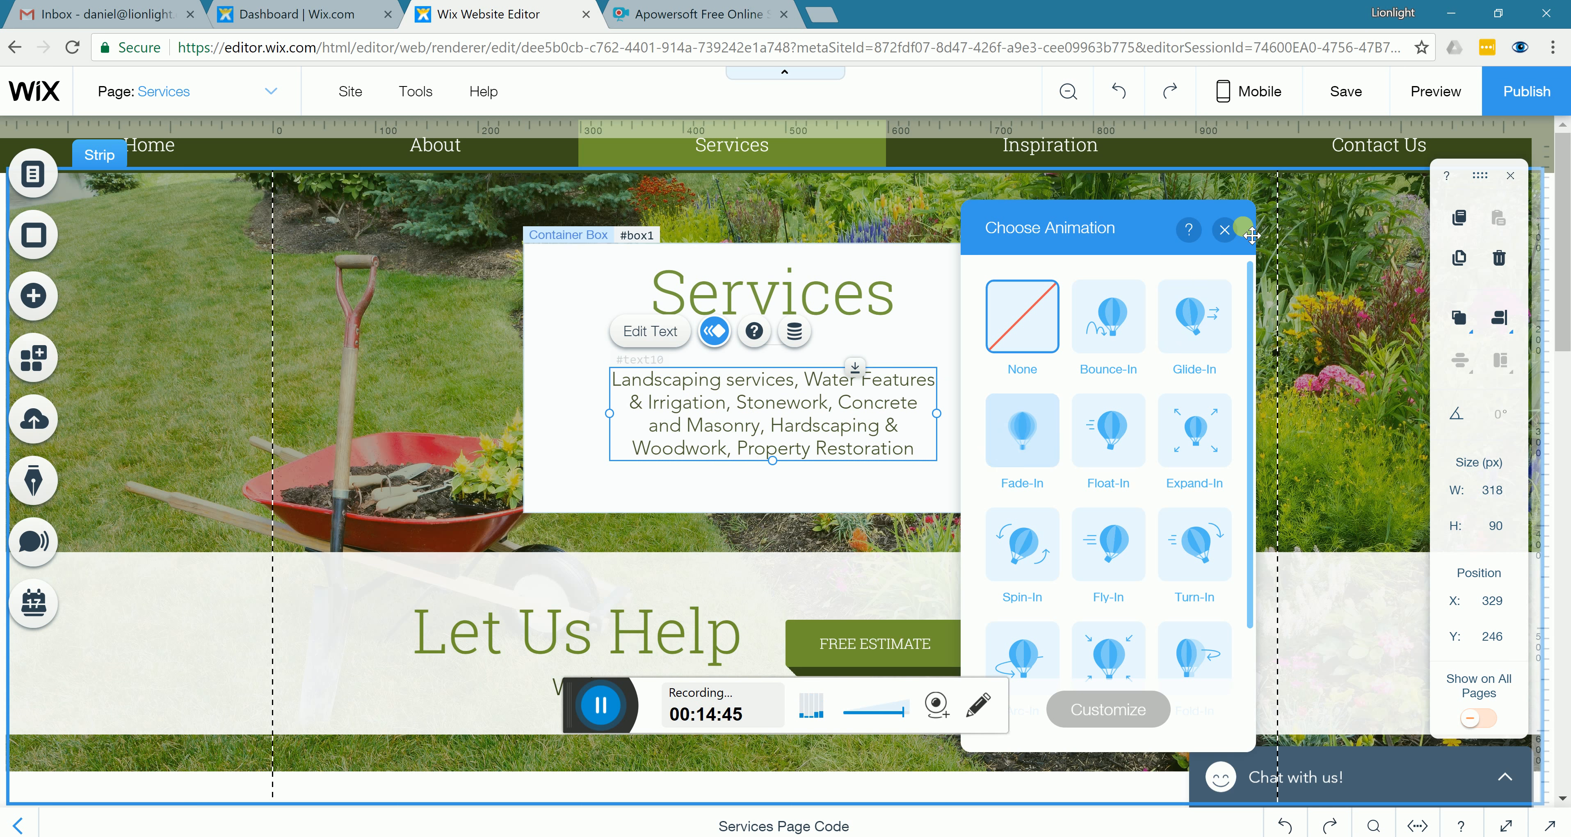
{"action": "left_click", "coordinate": [1225, 233]}
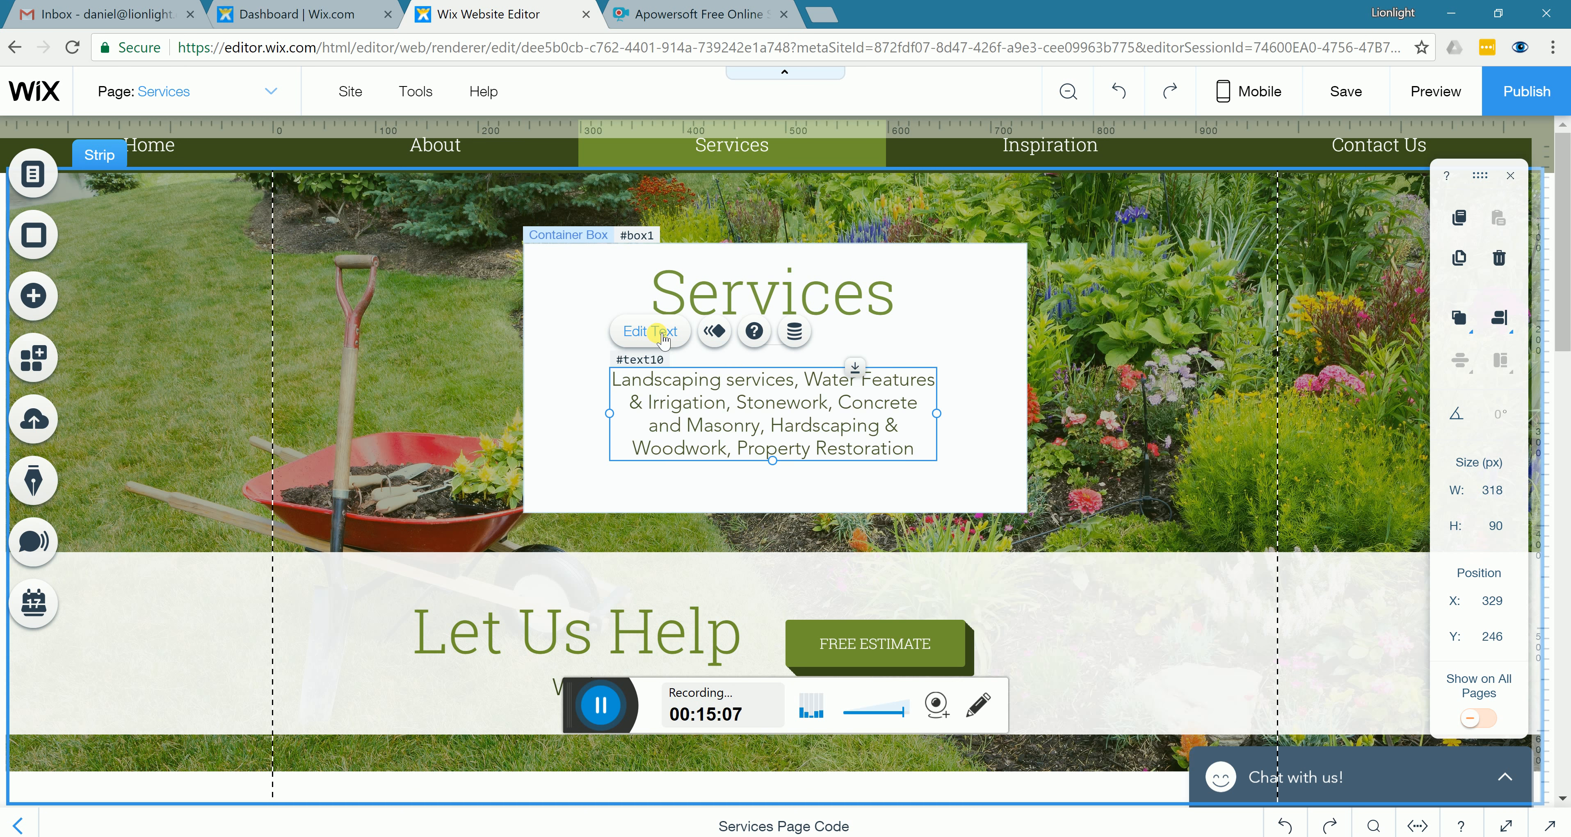
Edit the services list text, replacing the "&" after "Hardscaping" with a comma
{"action": "double_click", "coordinate": [735, 373]}
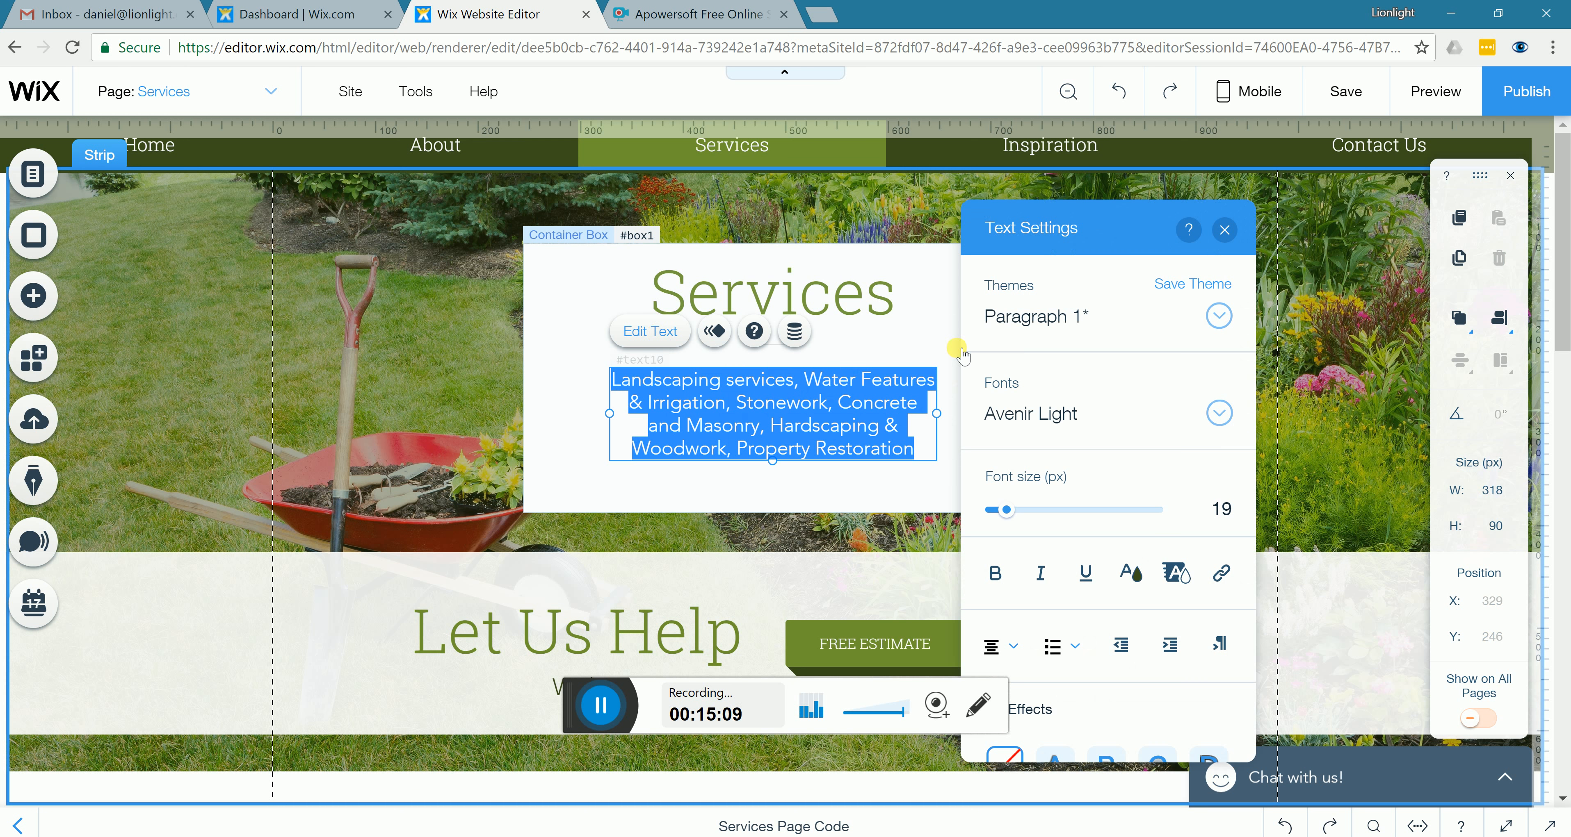
{"action": "left_click", "coordinate": [822, 429]}
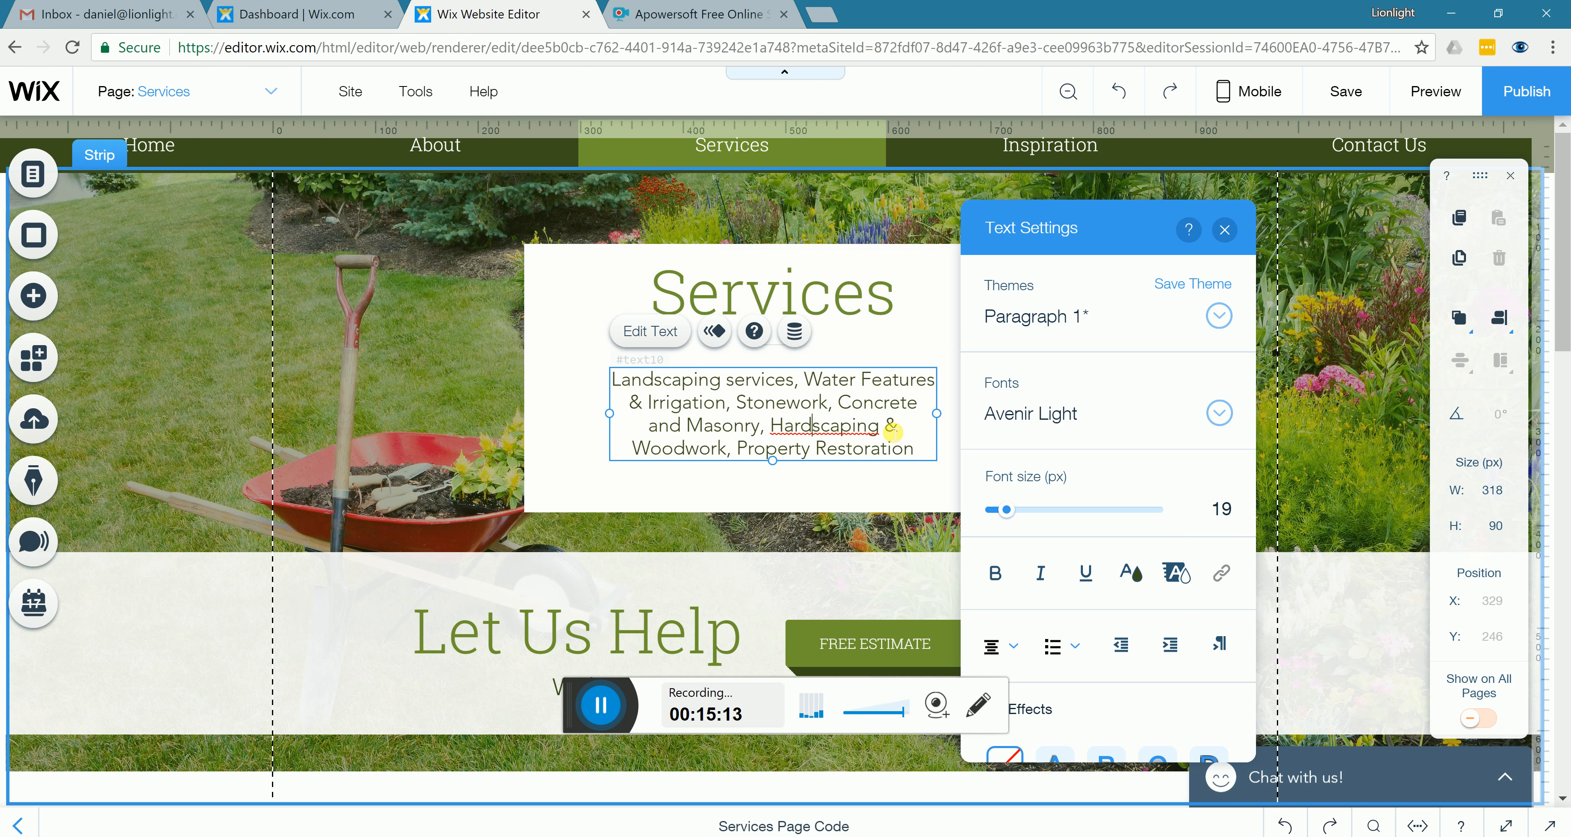
{"action": "left_click", "coordinate": [923, 449]}
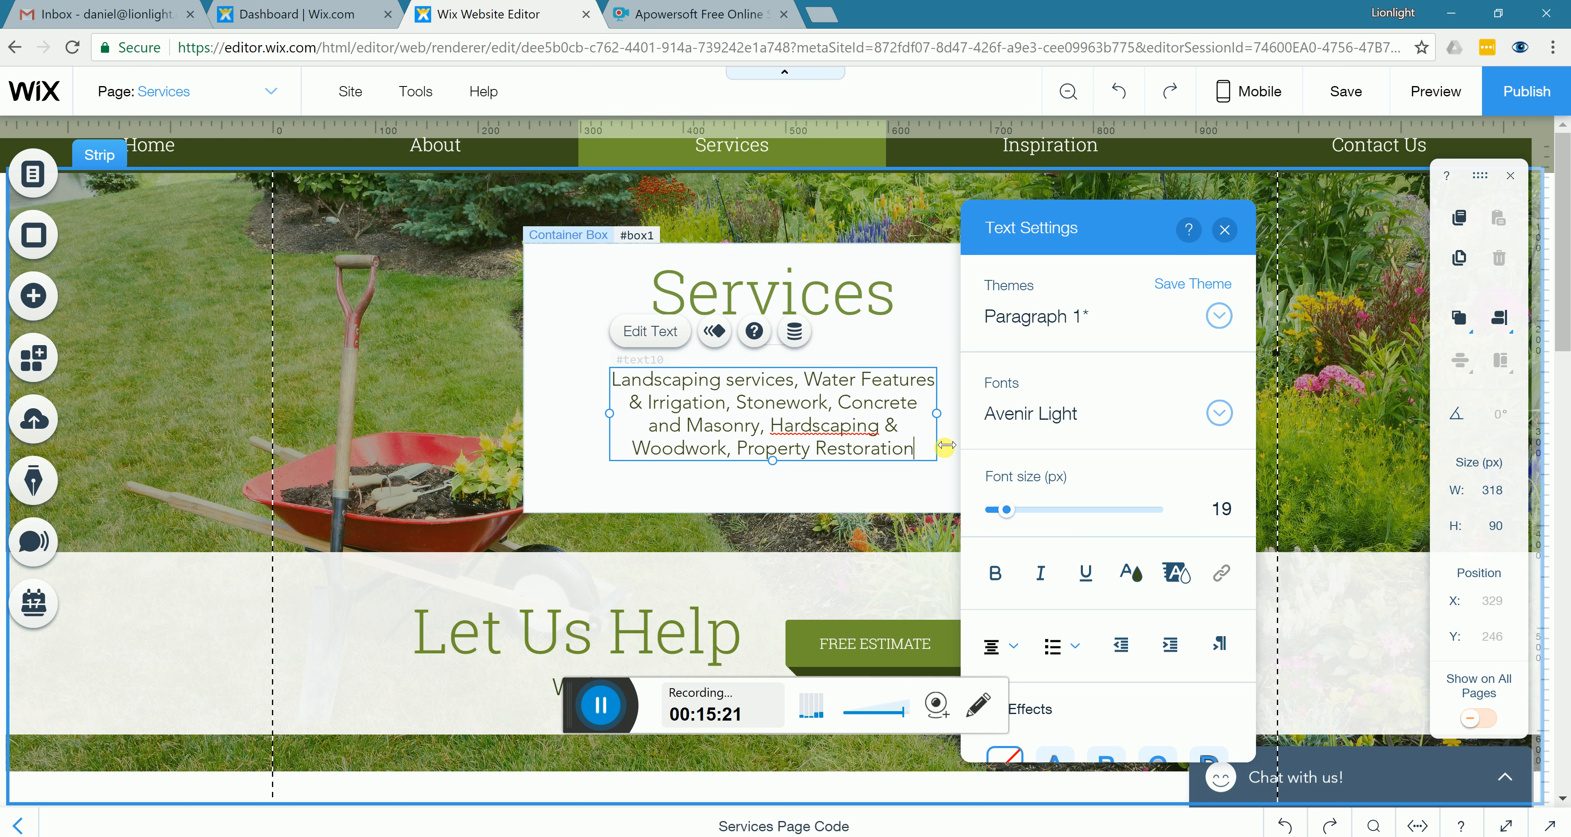
{"action": "left_click_drag", "start_coordinate": [900, 430], "coordinate": [879, 424]}
{"action": "key", "text": "BackSpace"}
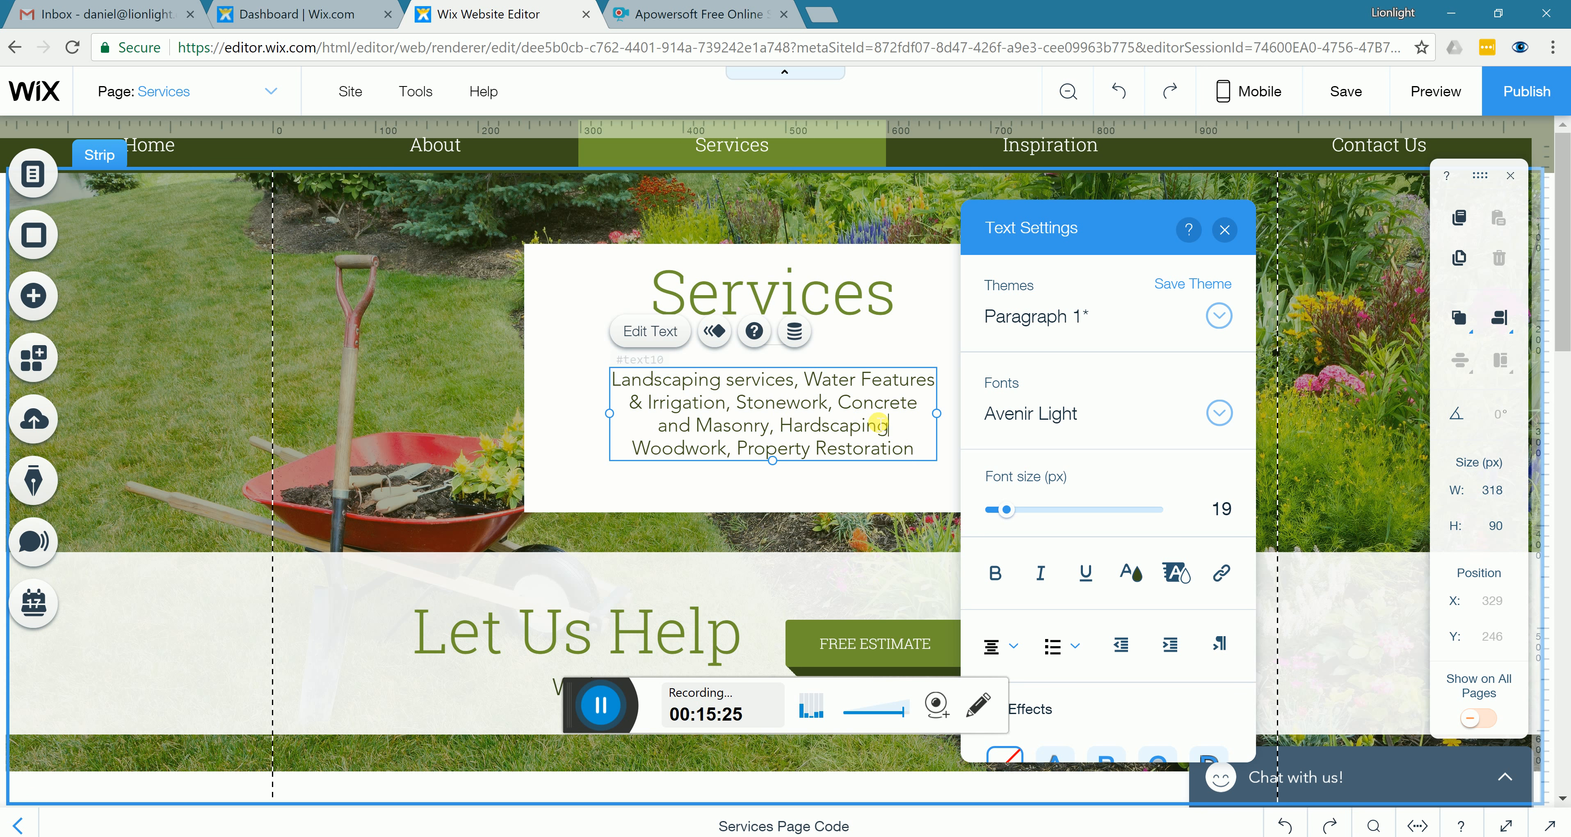
{"action": "type", "text": ","}
Replace the comma between "Woodwork" and "Property Restoration" with "&" in the services list
{"action": "left_click", "coordinate": [738, 450]}
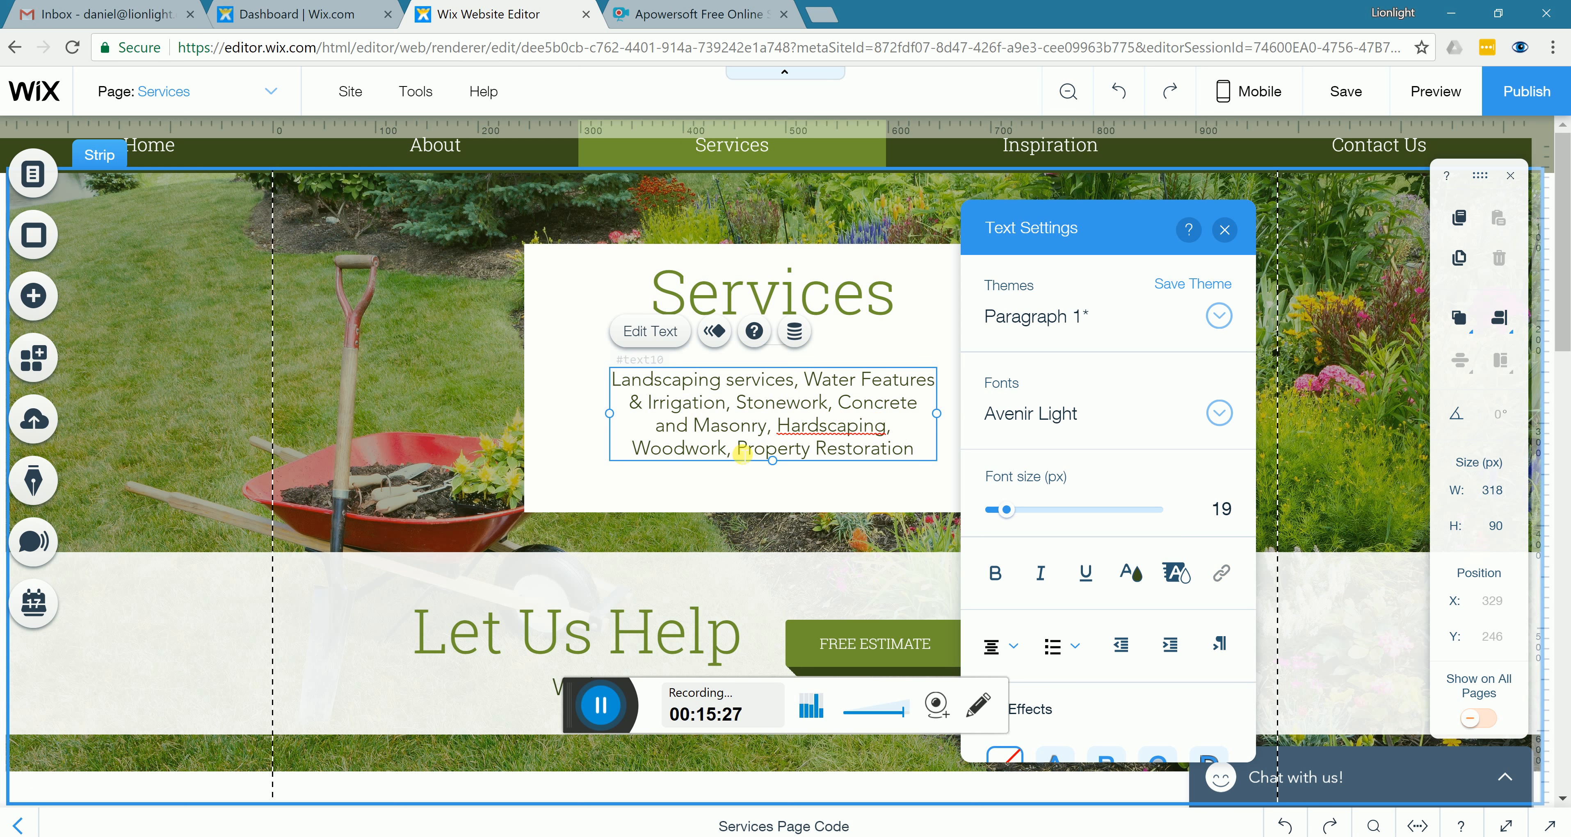
{"action": "key", "text": "BackSpace"}
{"action": "key", "text": "BackSpace"}
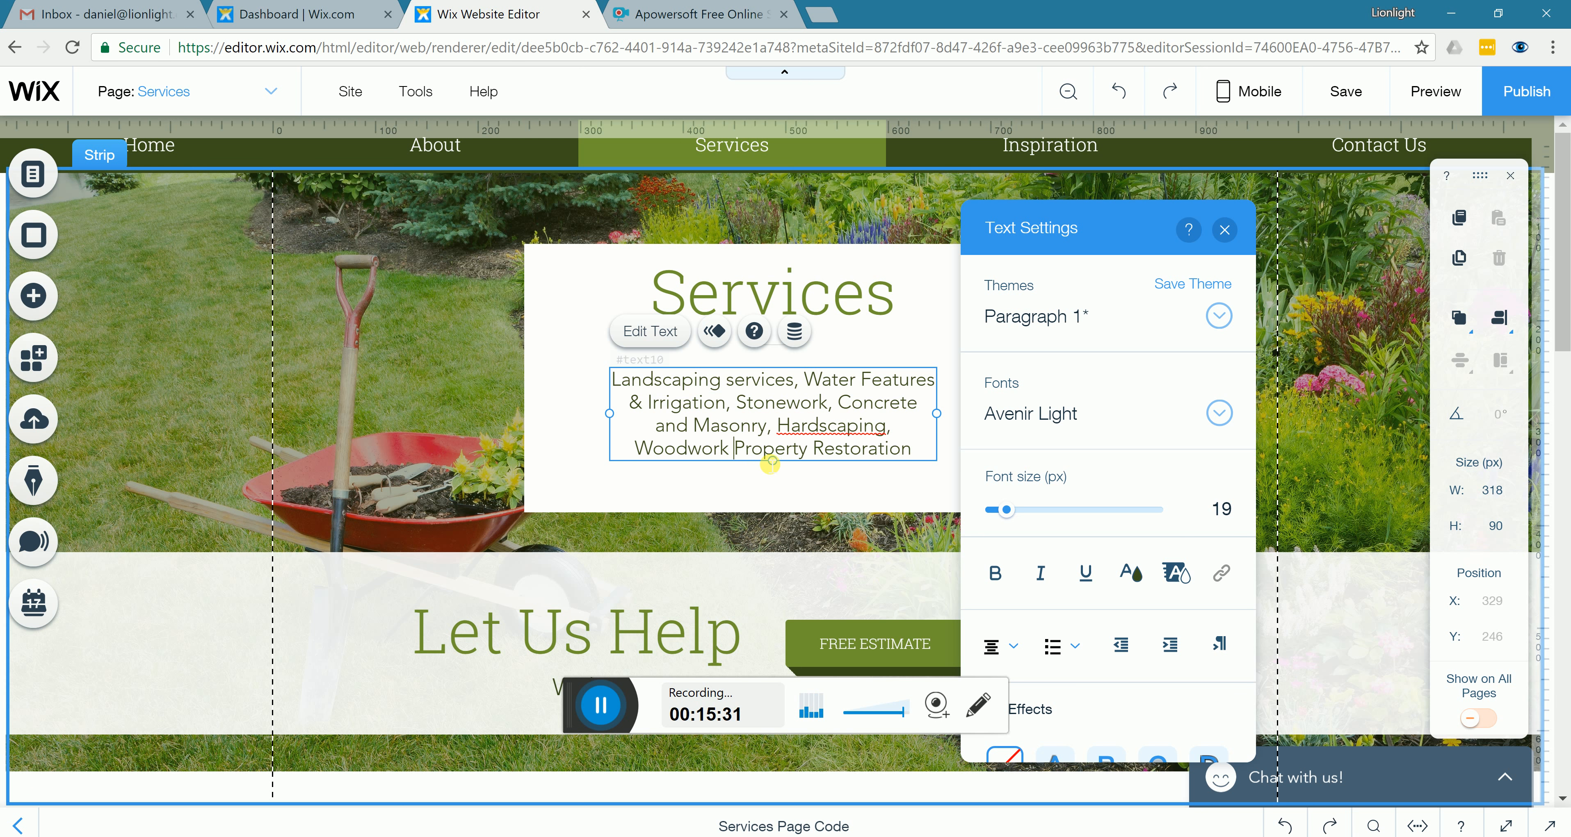
{"action": "type", "text": "&"}
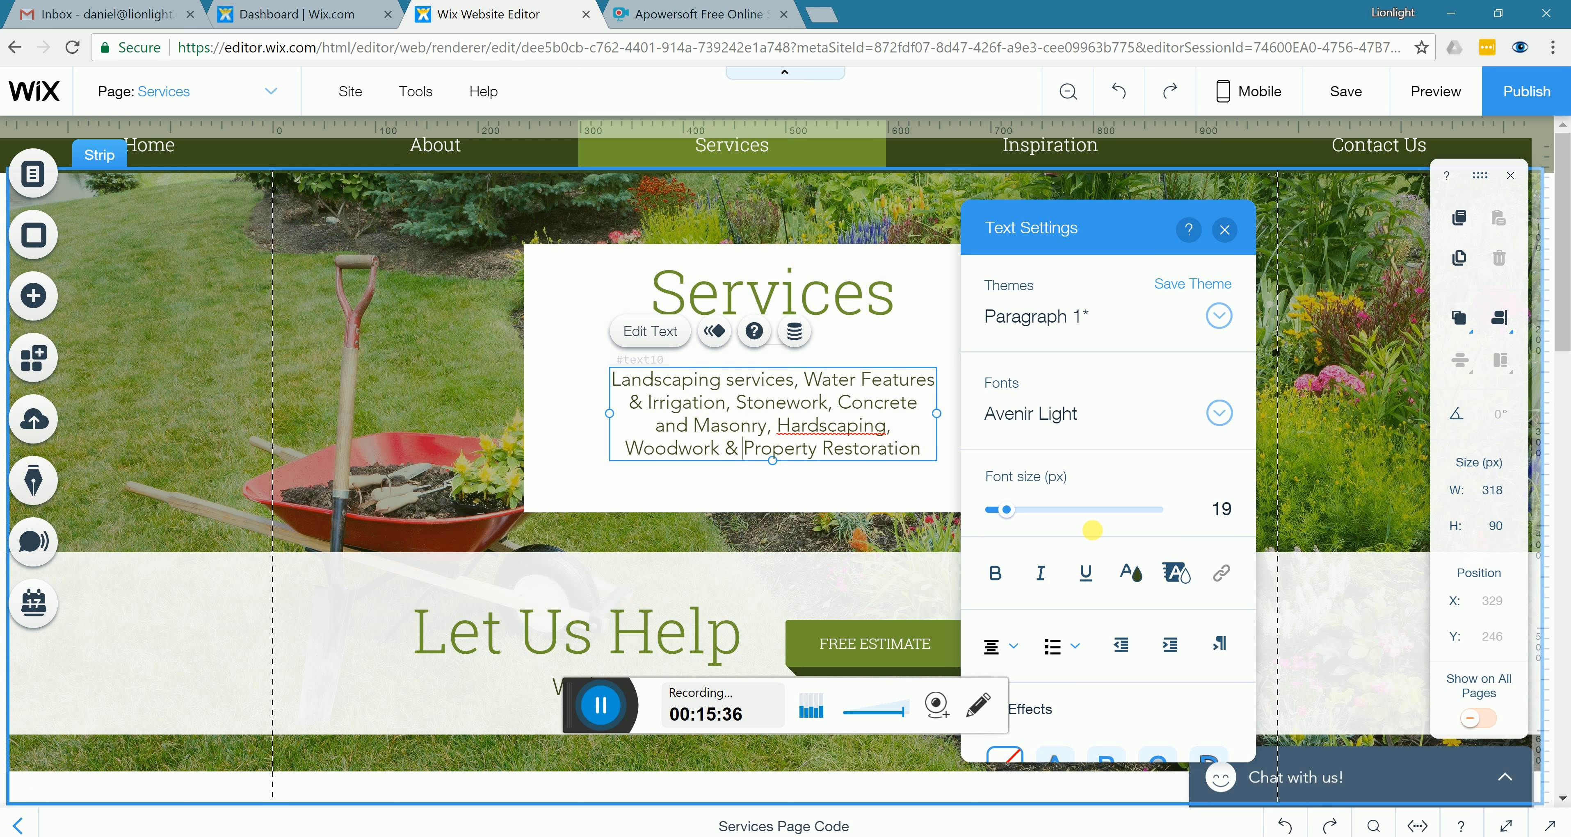
Review the formatting, effects and spacing options in the services list's text settings
{"action": "scroll", "coordinate": [1217, 571], "scroll_direction": "down", "scroll_amount": 5}
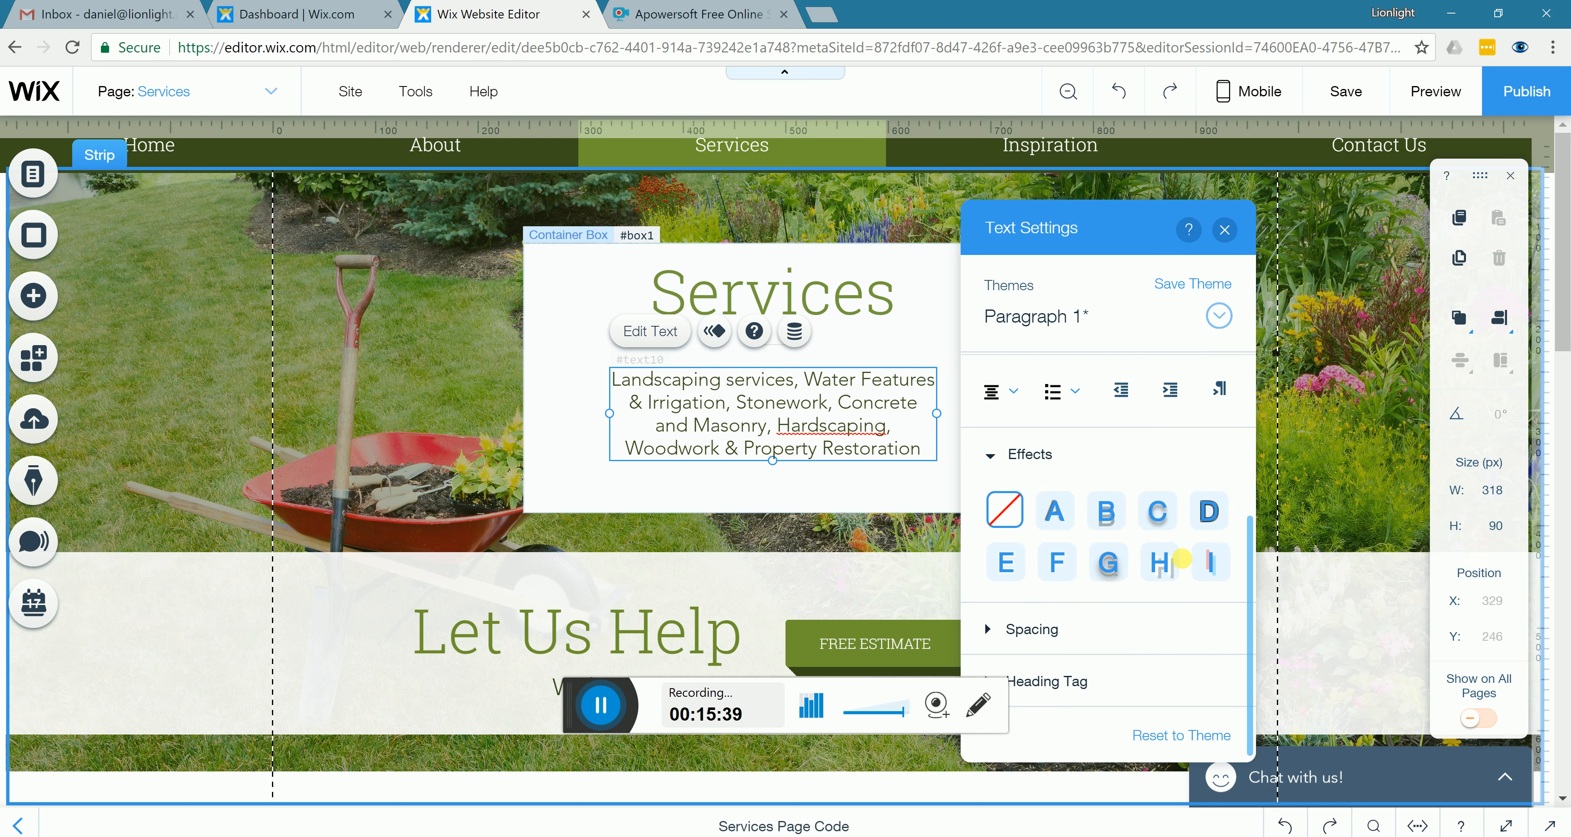
{"action": "scroll", "coordinate": [1159, 518], "scroll_direction": "up", "scroll_amount": 5}
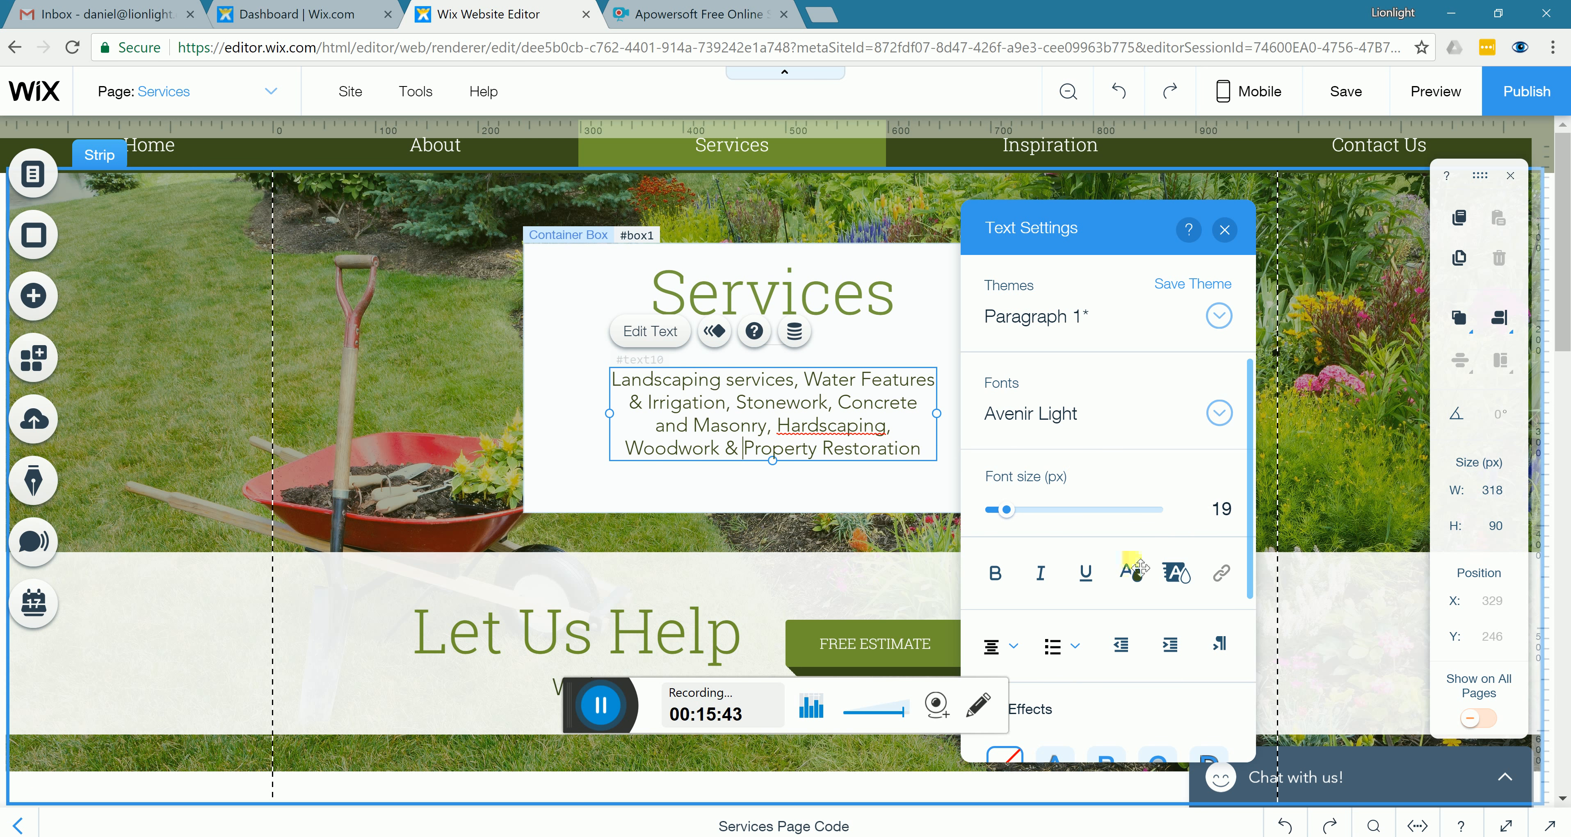
{"action": "left_click", "coordinate": [1040, 573]}
{"action": "scroll", "coordinate": [1109, 536], "scroll_direction": "down", "scroll_amount": 4}
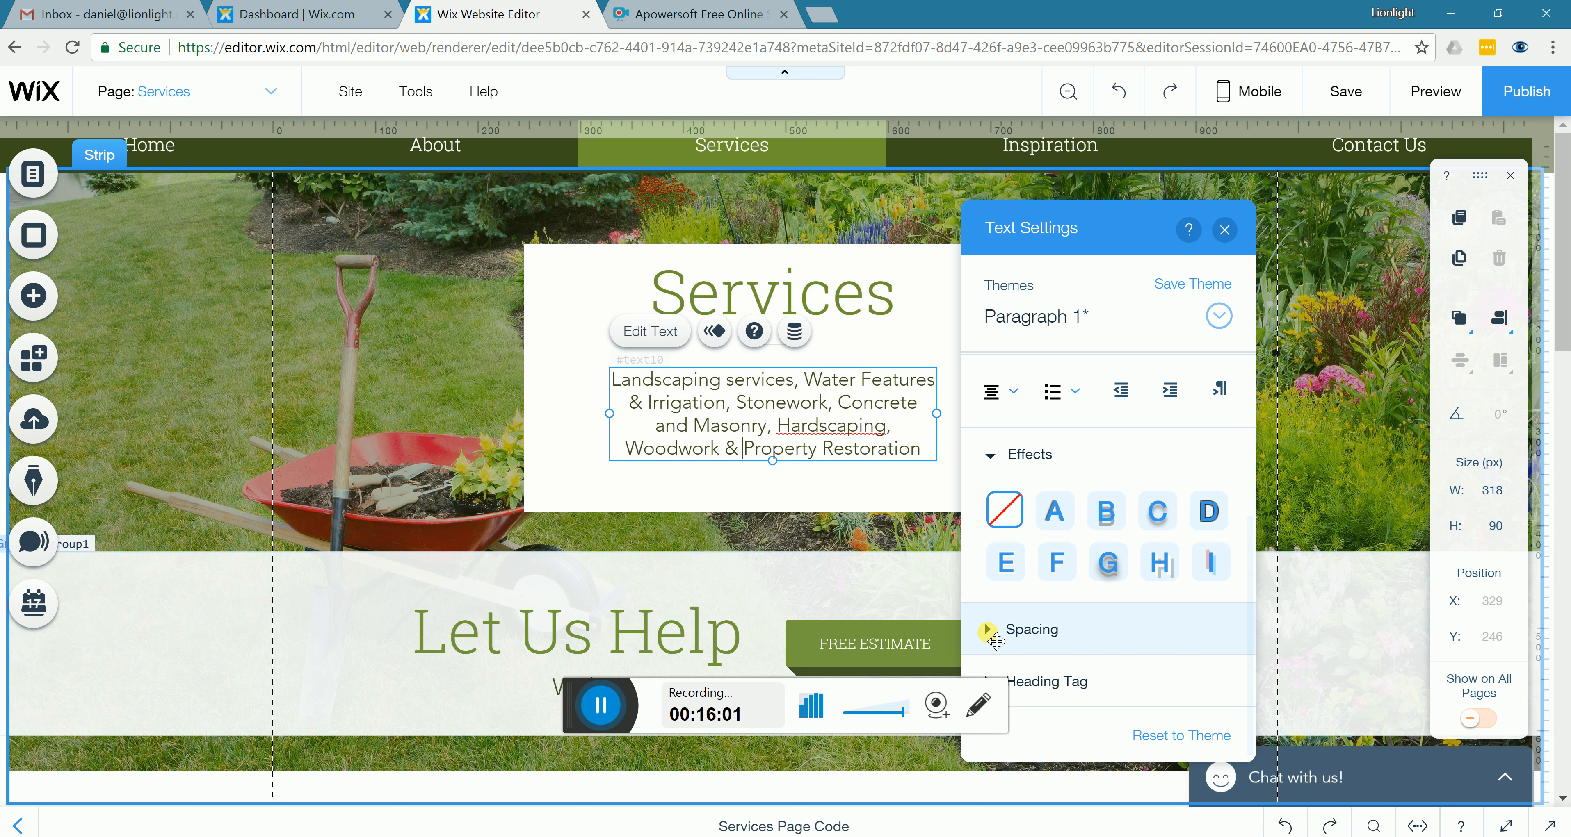
{"action": "left_click", "coordinate": [1000, 630]}
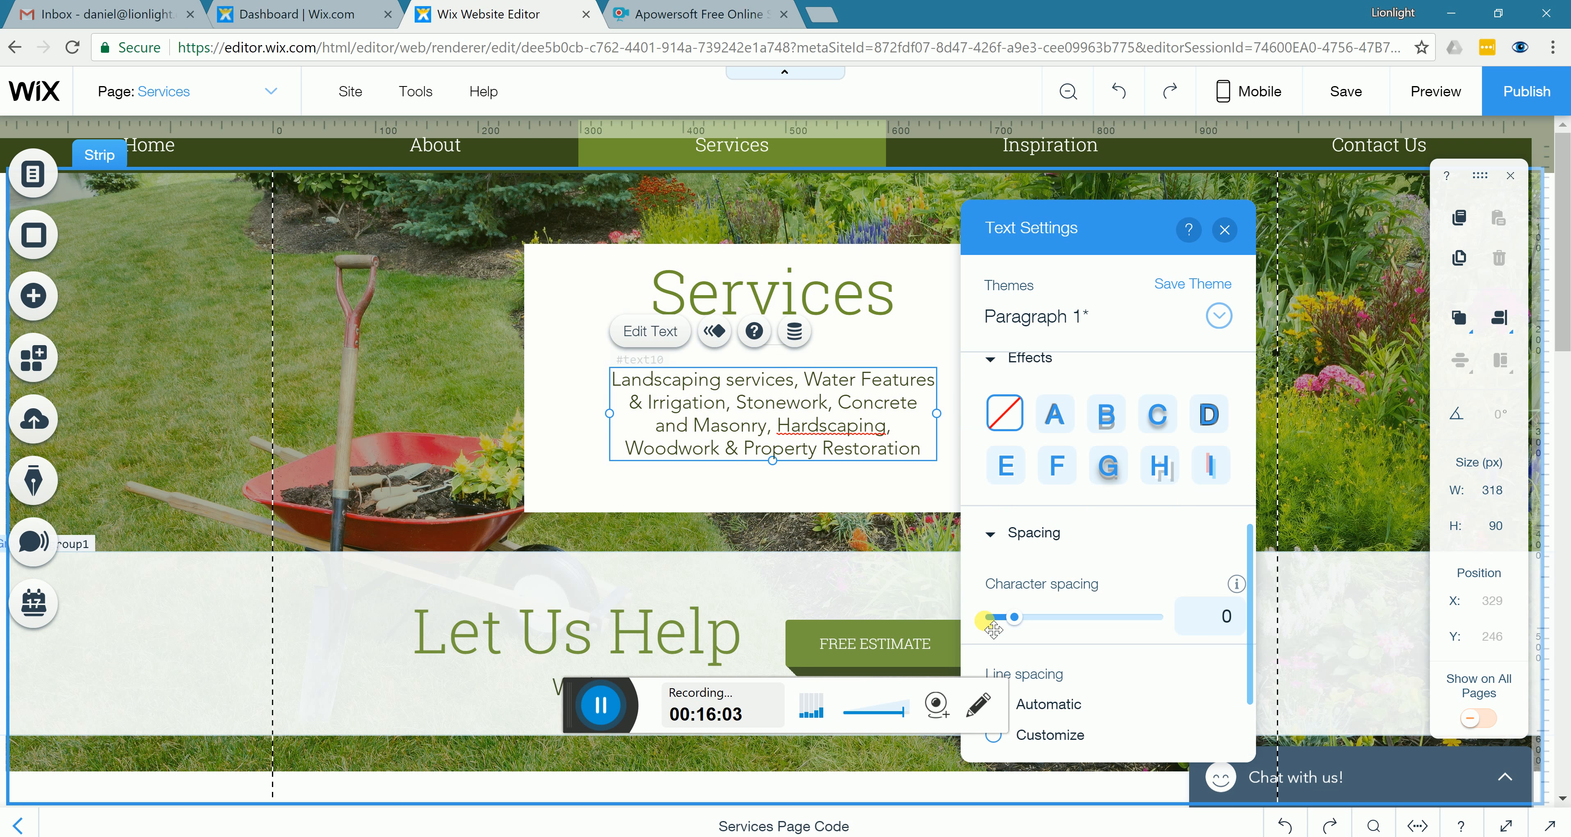
{"action": "scroll", "coordinate": [1105, 582], "scroll_direction": "down", "scroll_amount": 3}
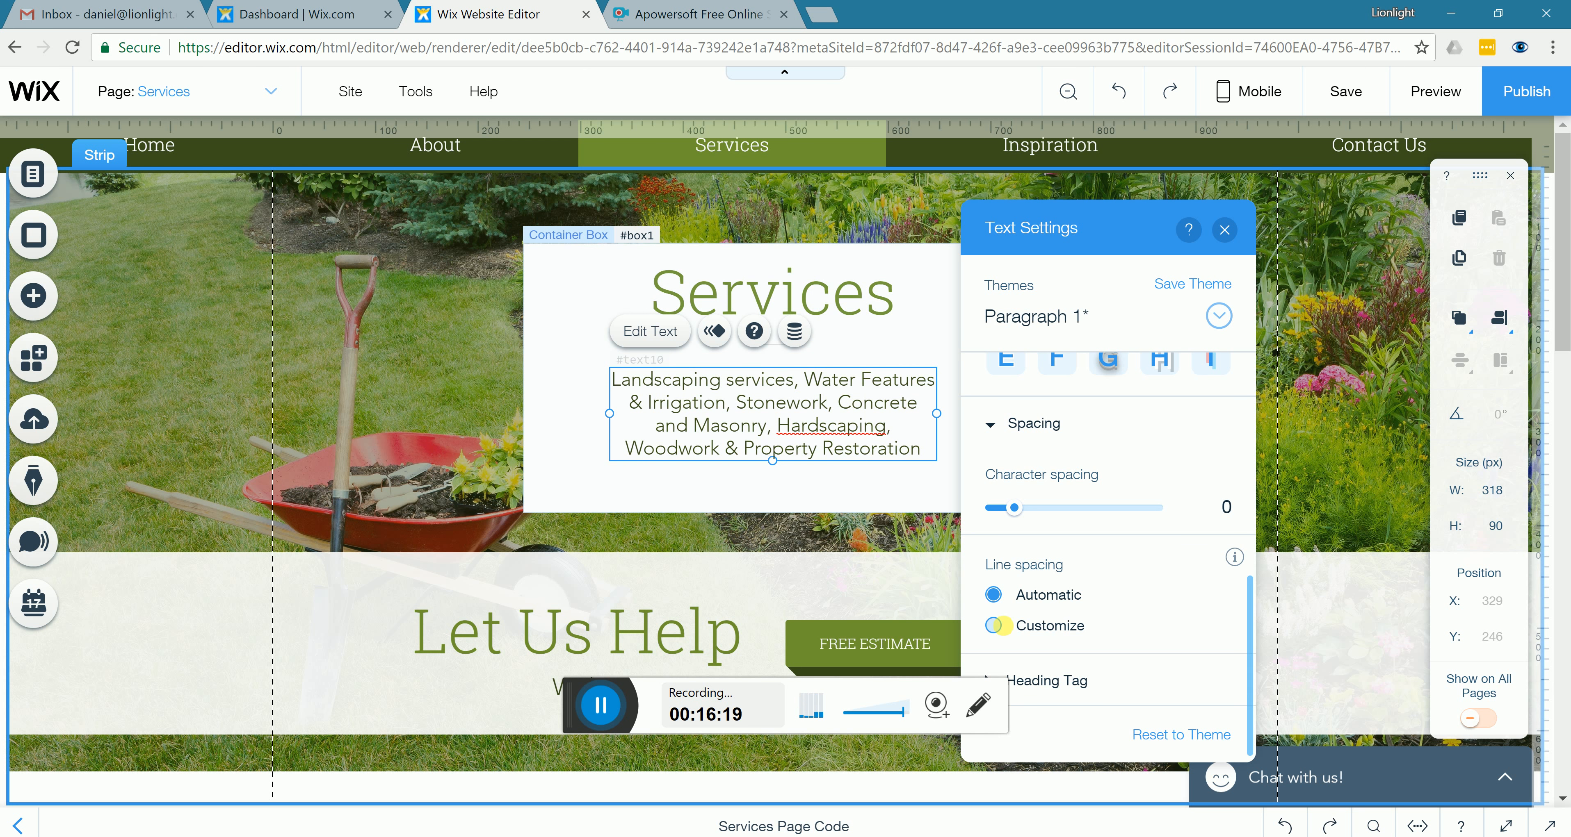
Try customized line spacing on the services list text, and return it to Automatic
{"action": "left_click", "coordinate": [994, 625]}
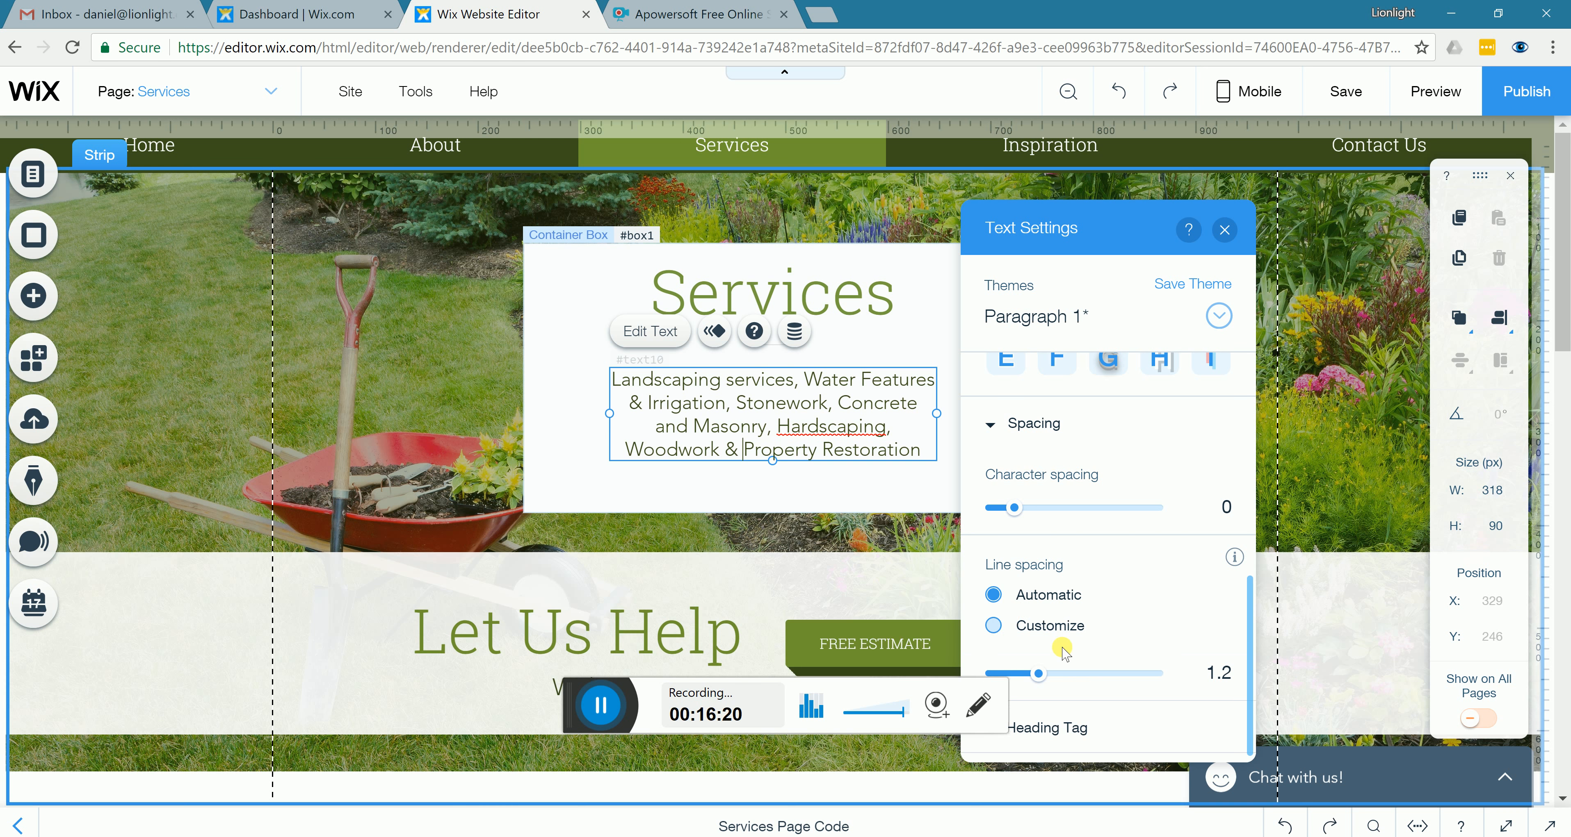
{"action": "left_click", "coordinate": [994, 625]}
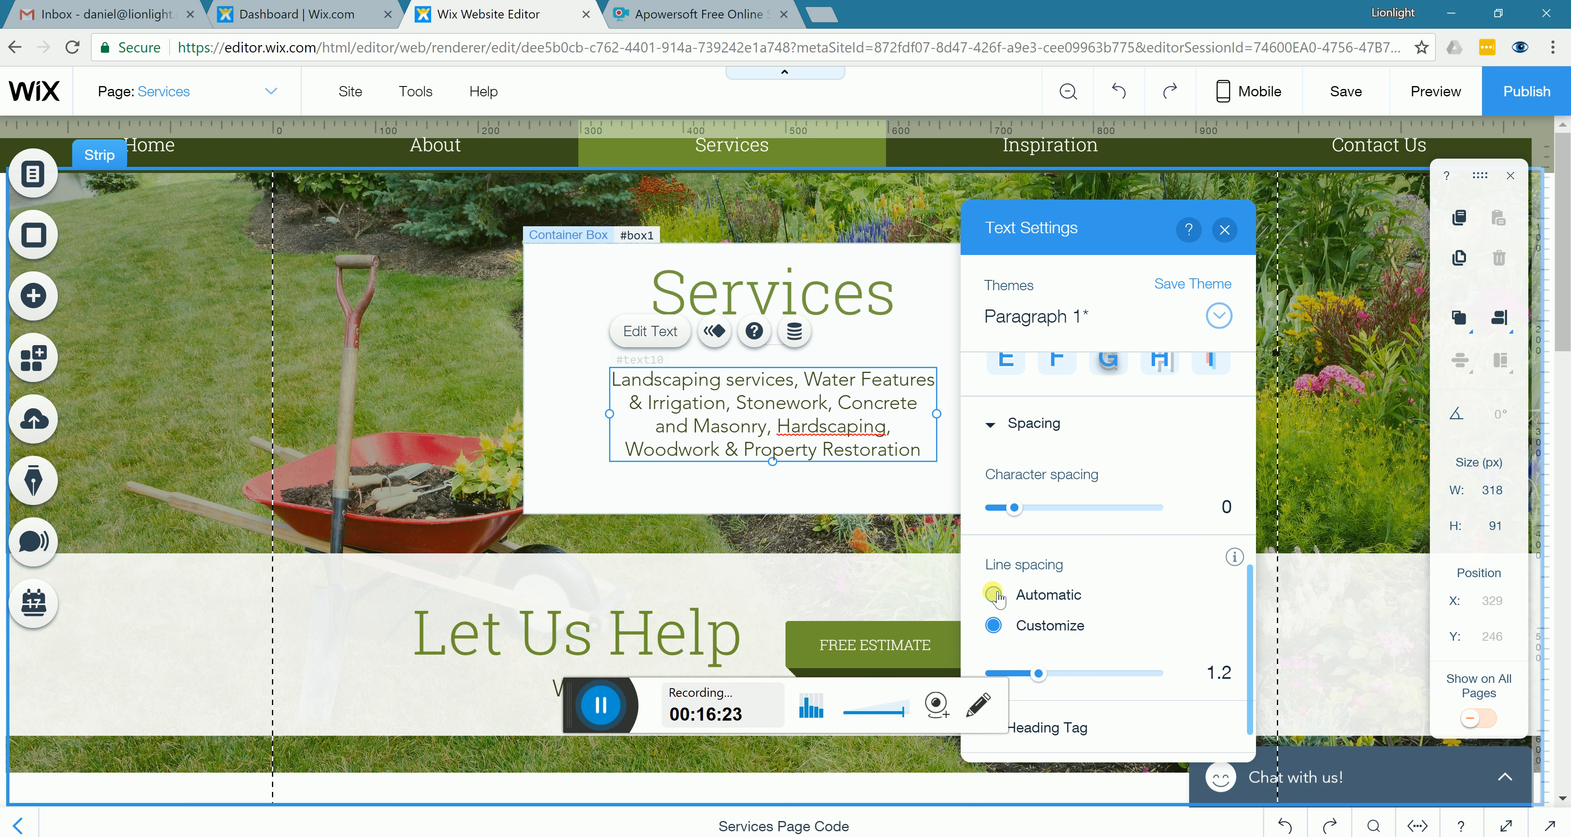
{"action": "left_click", "coordinate": [994, 595]}
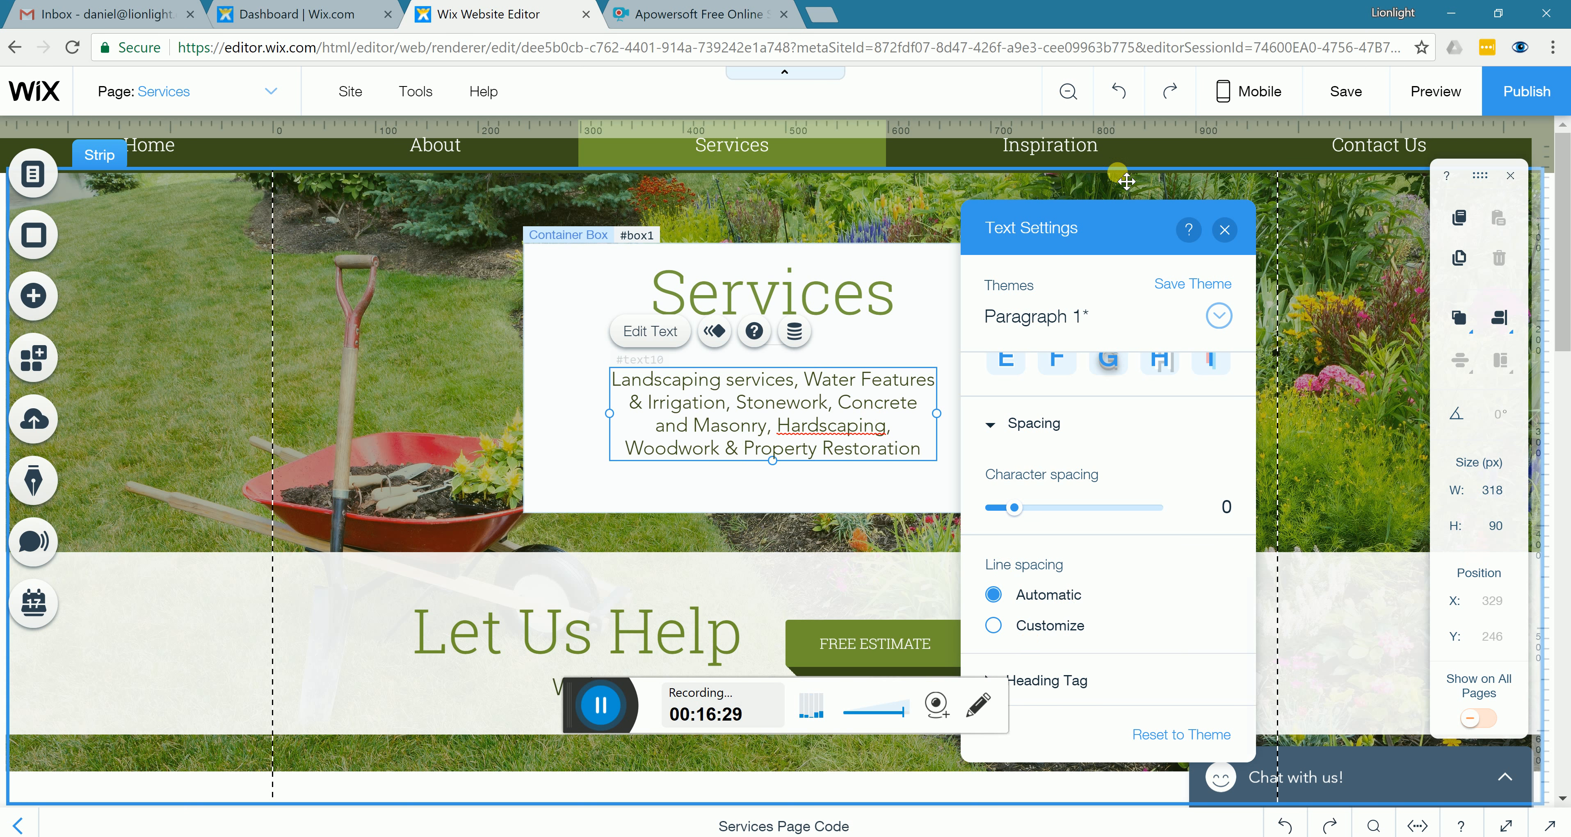
Set the services list text's heading tag to H2, view the heading tag explanation, and close the text settings
{"action": "left_click_drag", "start_coordinate": [1131, 214], "coordinate": [1155, 148]}
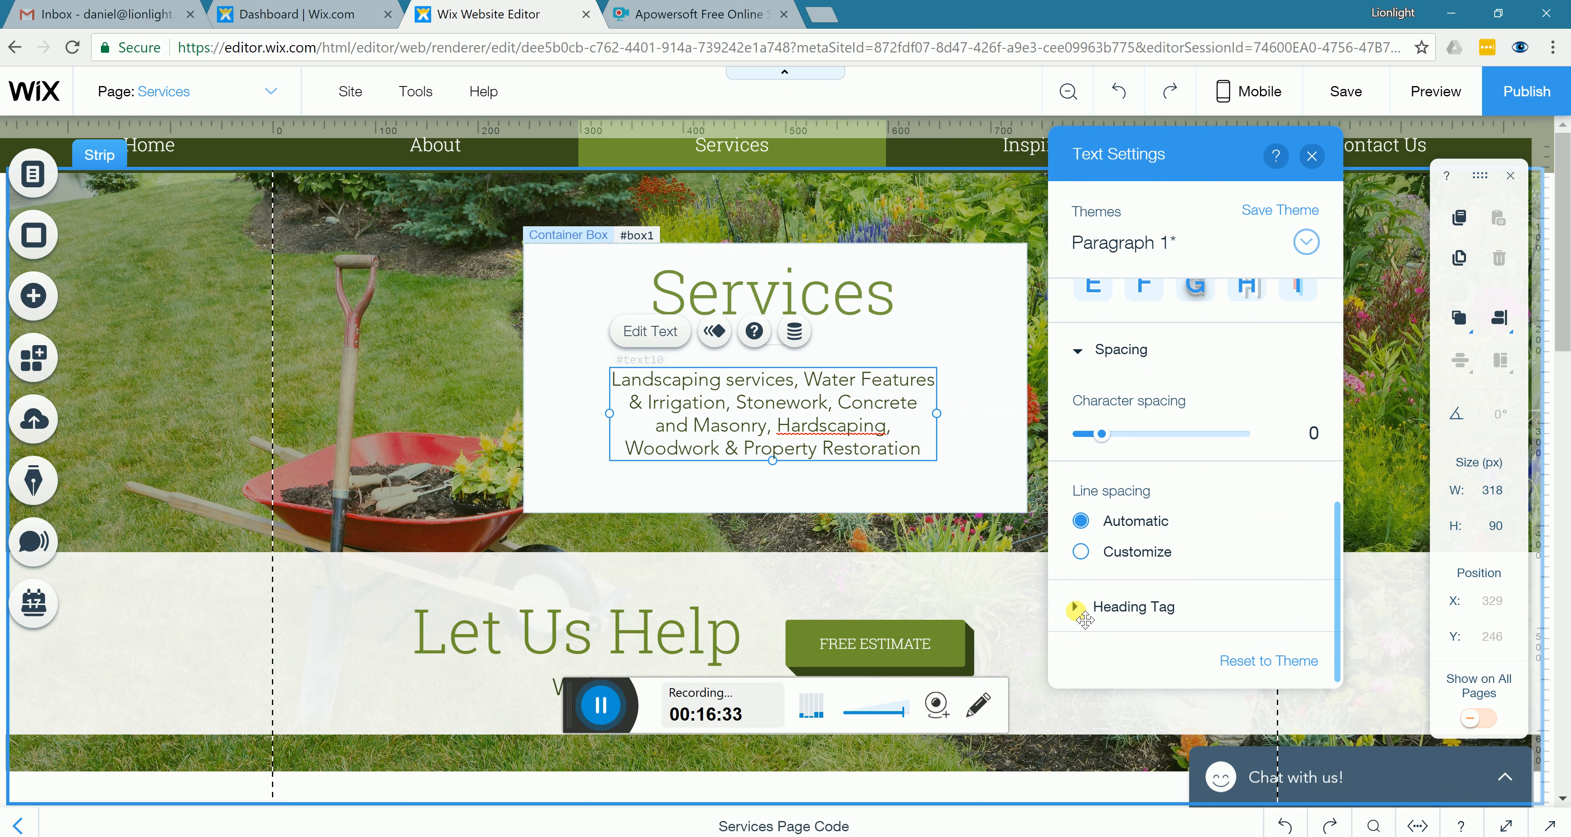
{"action": "left_click", "coordinate": [1077, 608]}
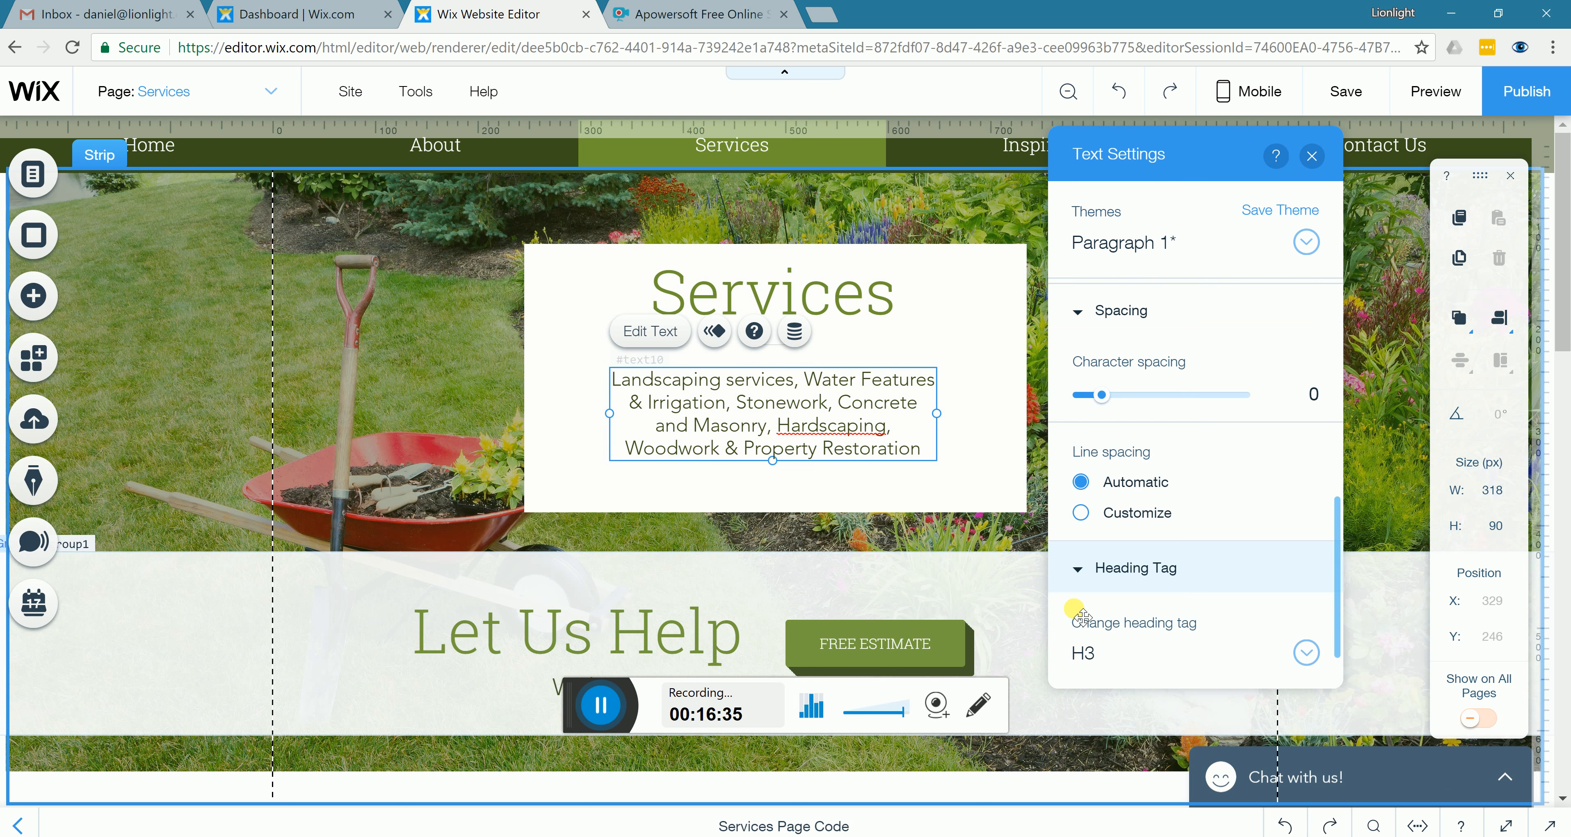
{"action": "scroll", "coordinate": [1150, 590], "scroll_direction": "down", "scroll_amount": 1}
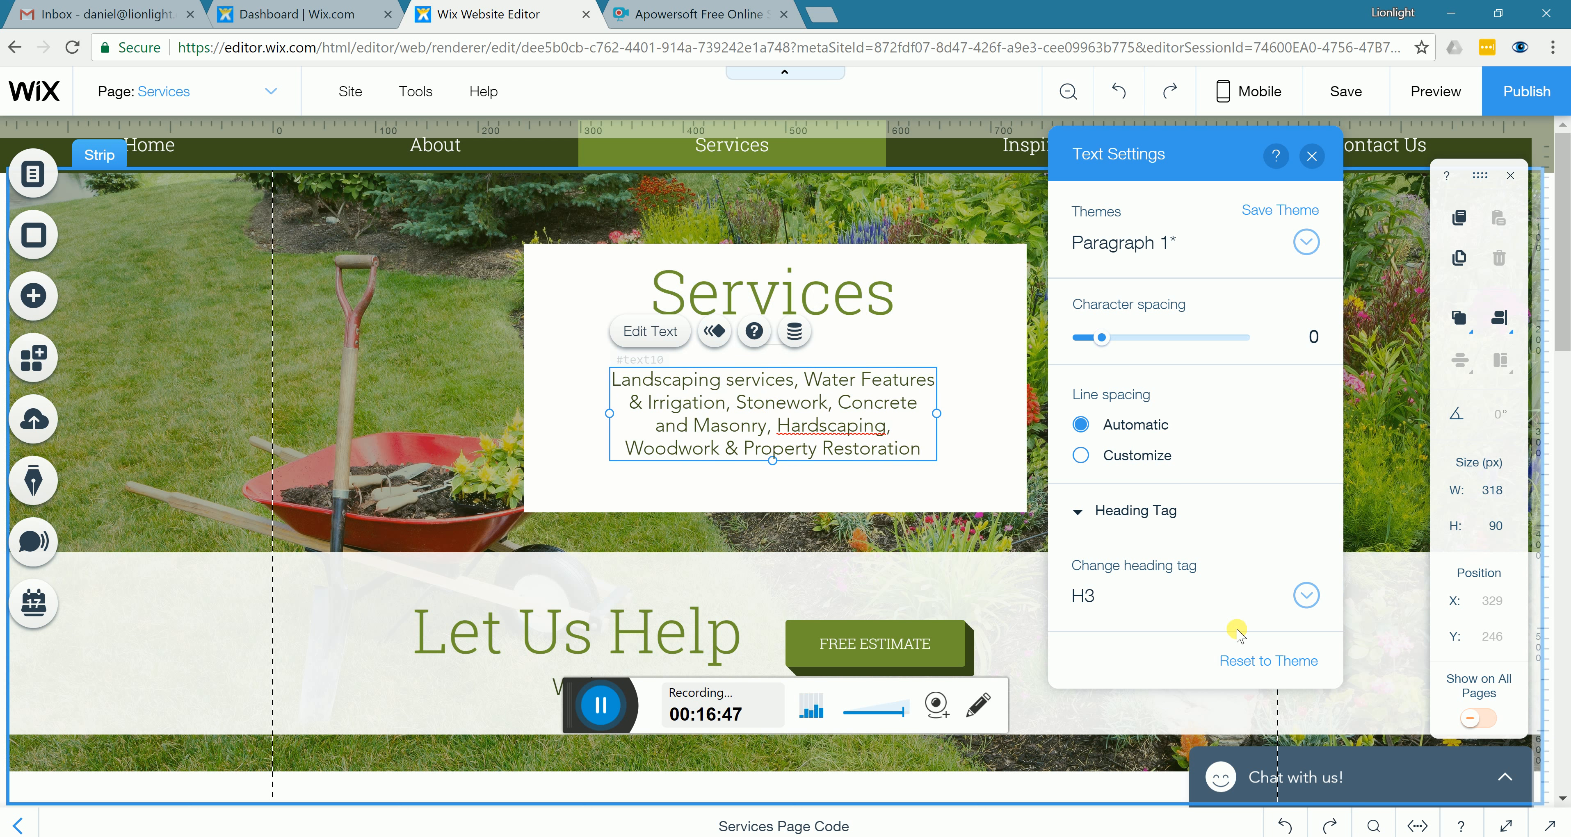
{"action": "left_click", "coordinate": [1080, 515]}
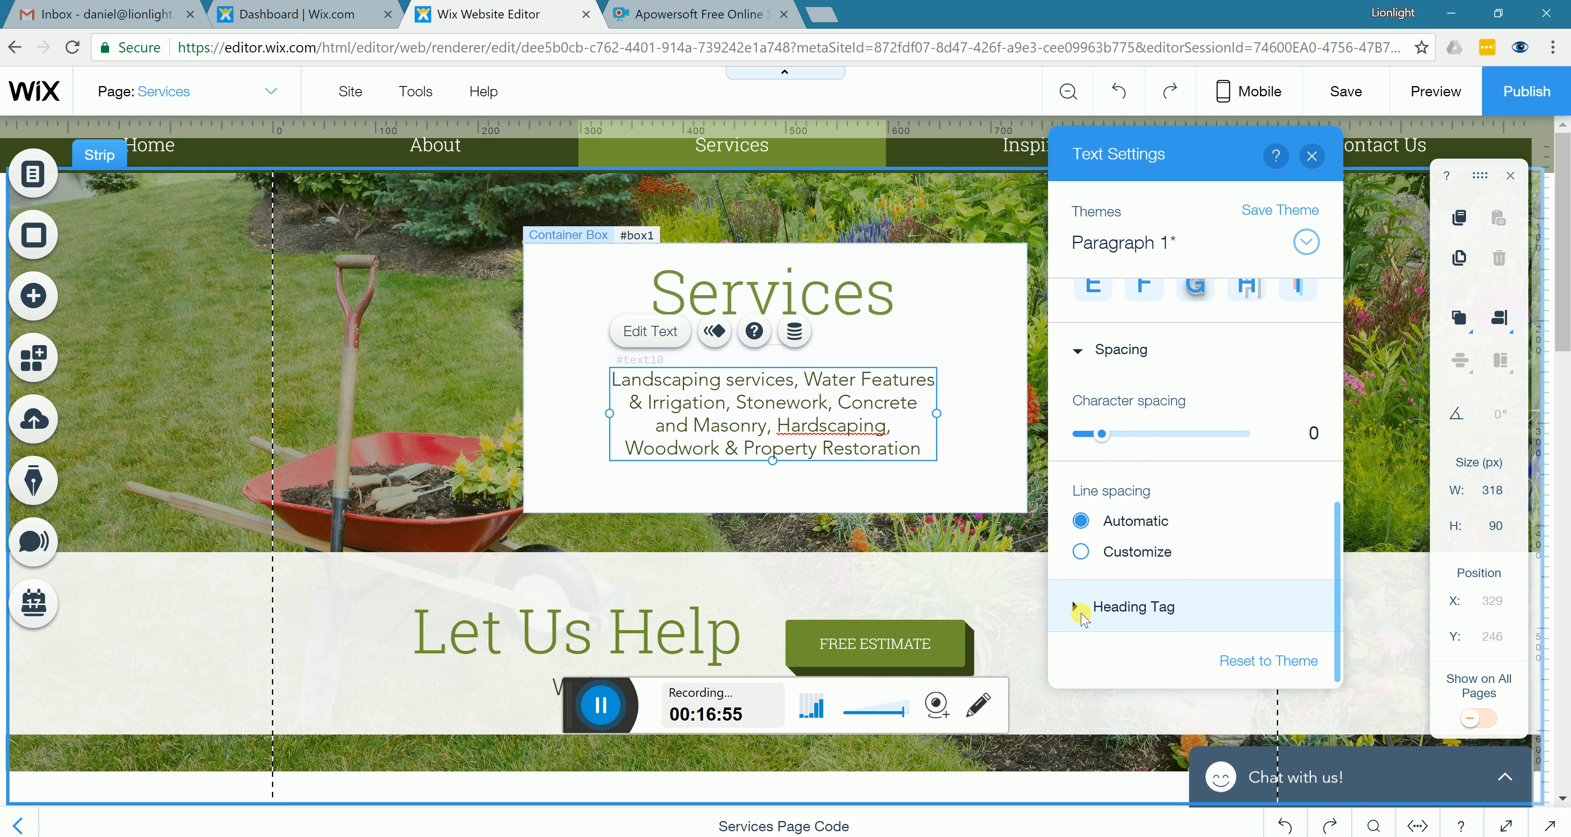
{"action": "left_click", "coordinate": [1083, 610]}
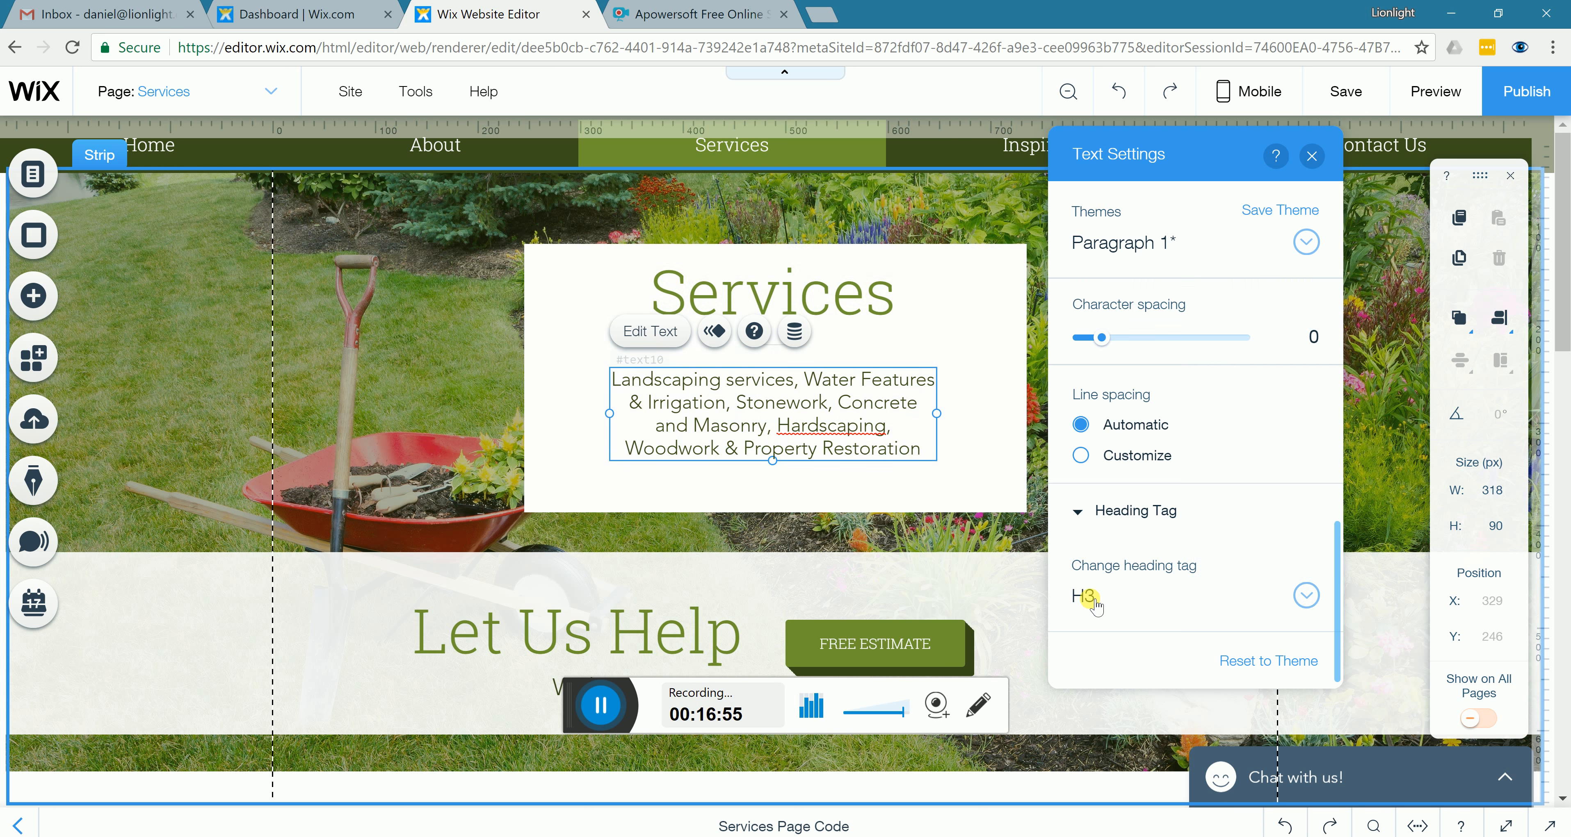
{"action": "left_click", "coordinate": [1305, 596]}
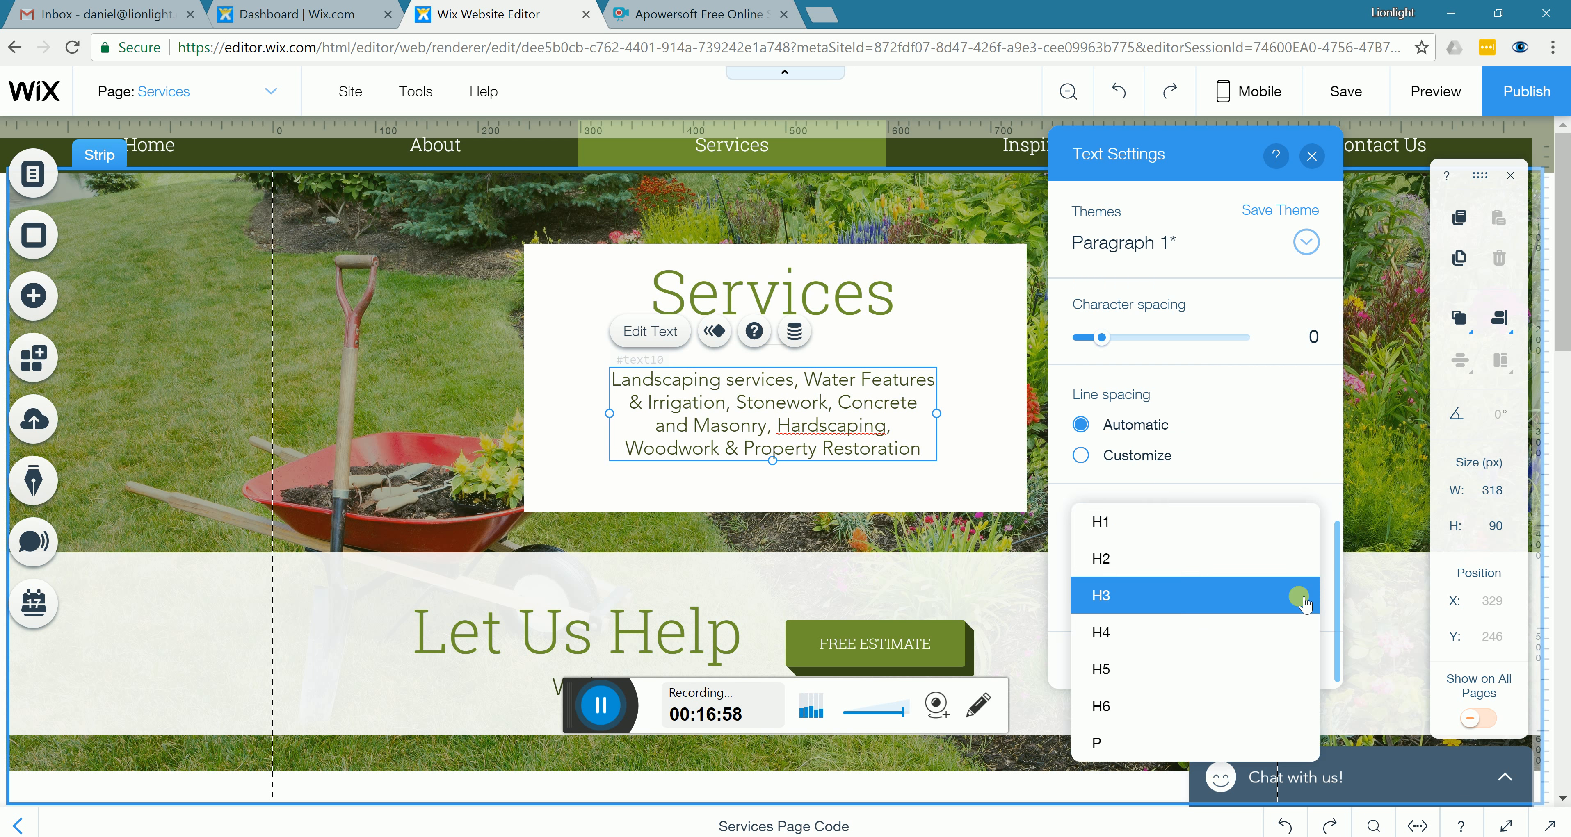
{"action": "left_click", "coordinate": [1123, 553]}
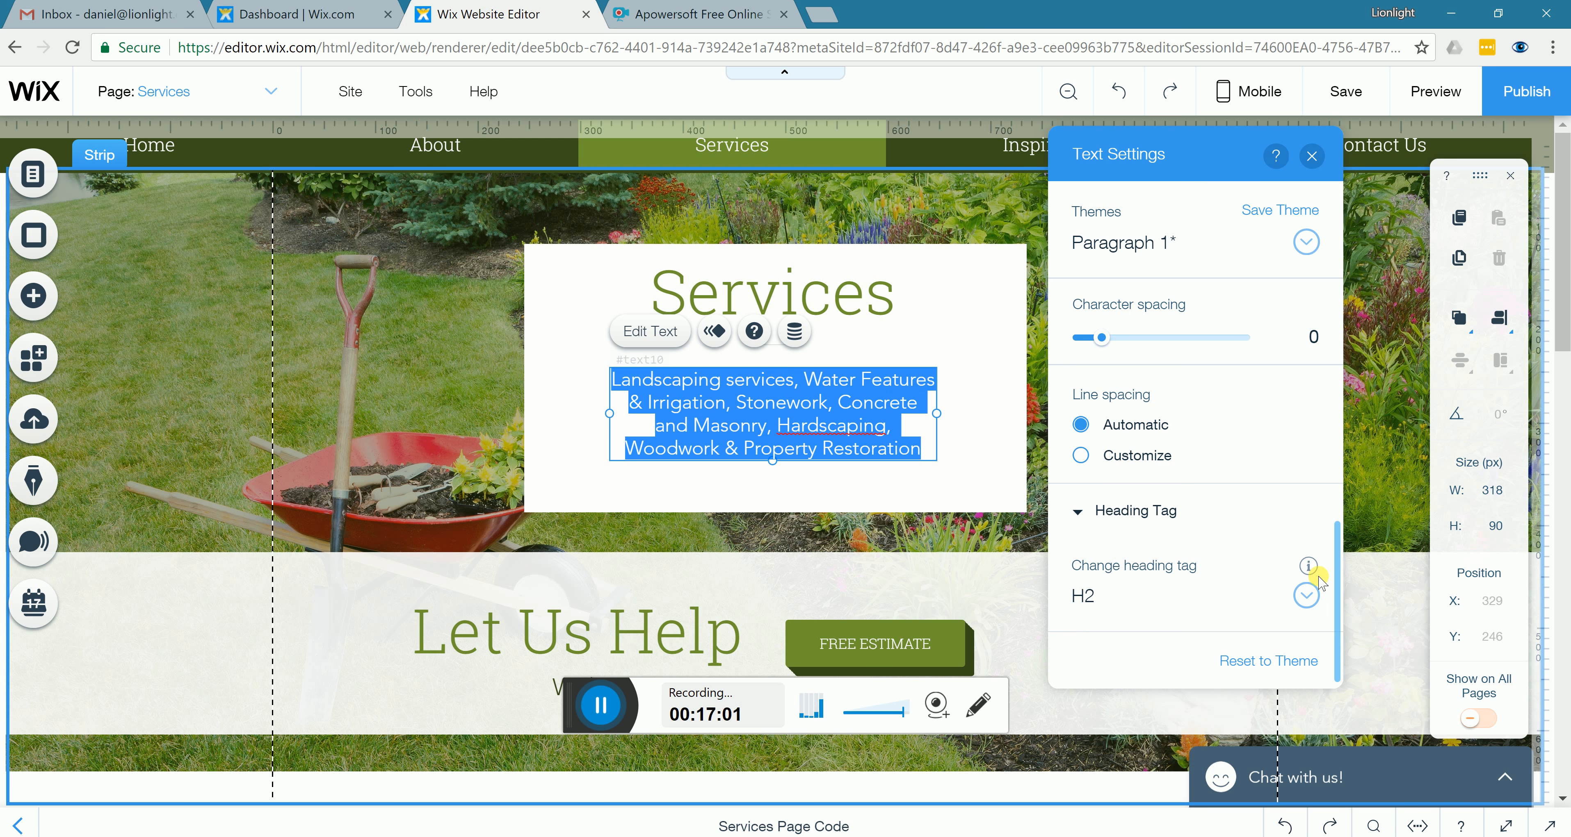
{"action": "mouse_move", "coordinate": [1314, 572]}
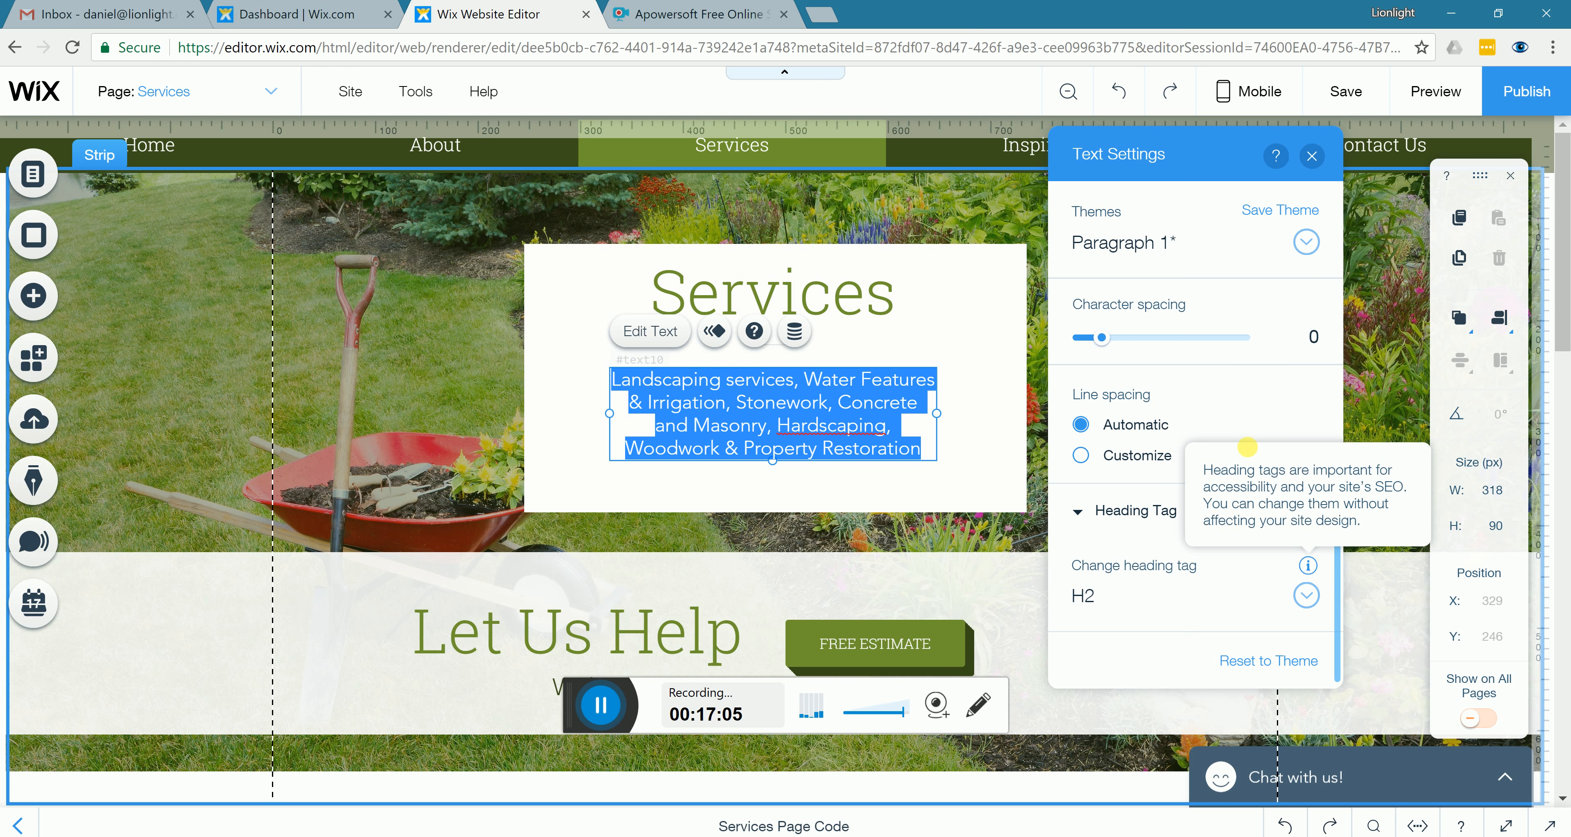
{"action": "scroll", "coordinate": [1167, 372], "scroll_direction": "up", "scroll_amount": 5}
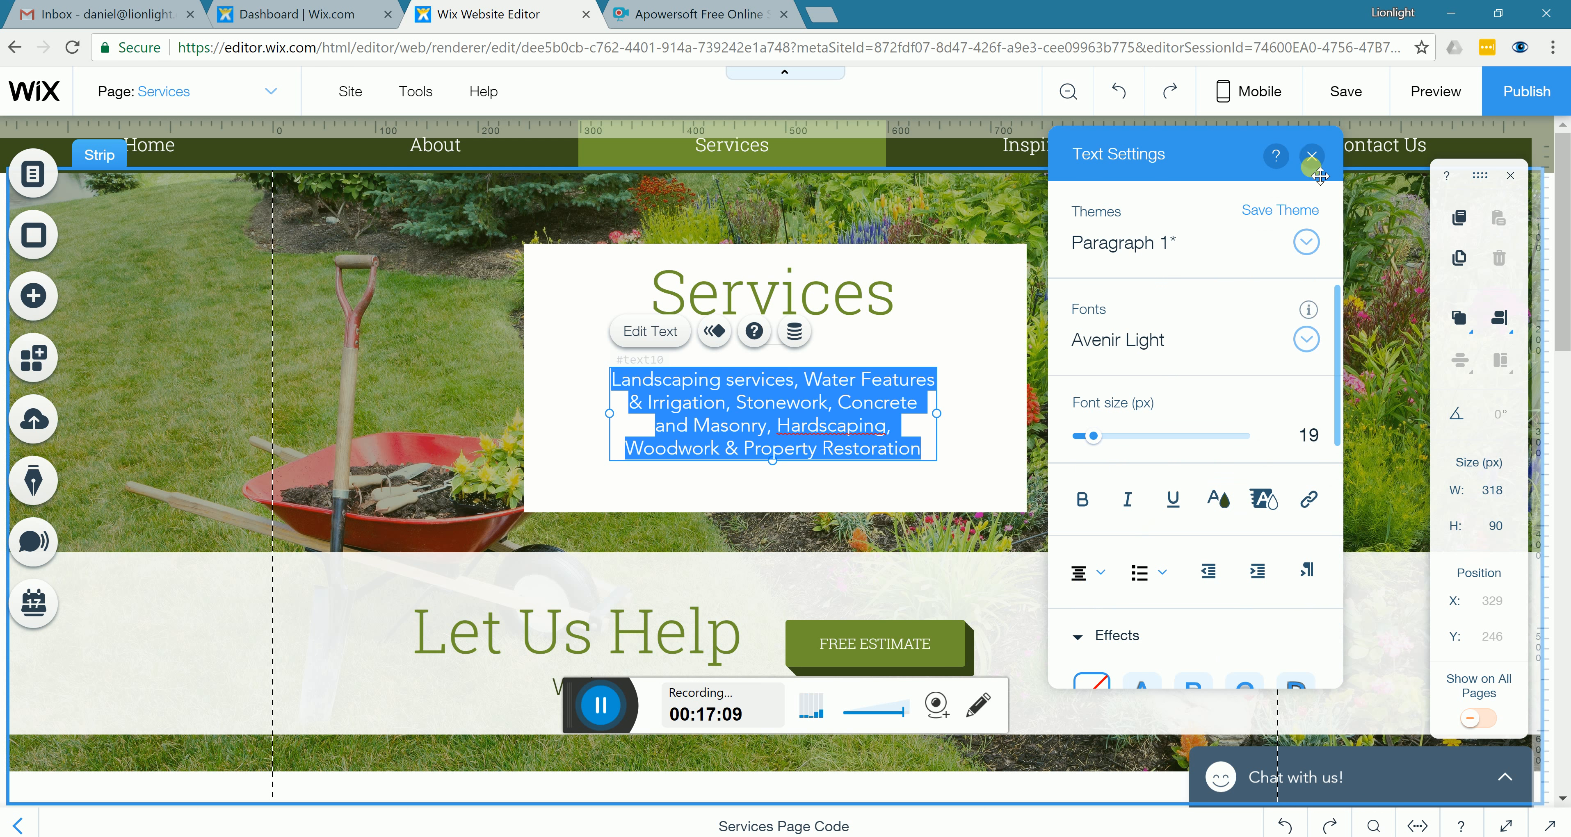
{"action": "left_click", "coordinate": [1309, 157]}
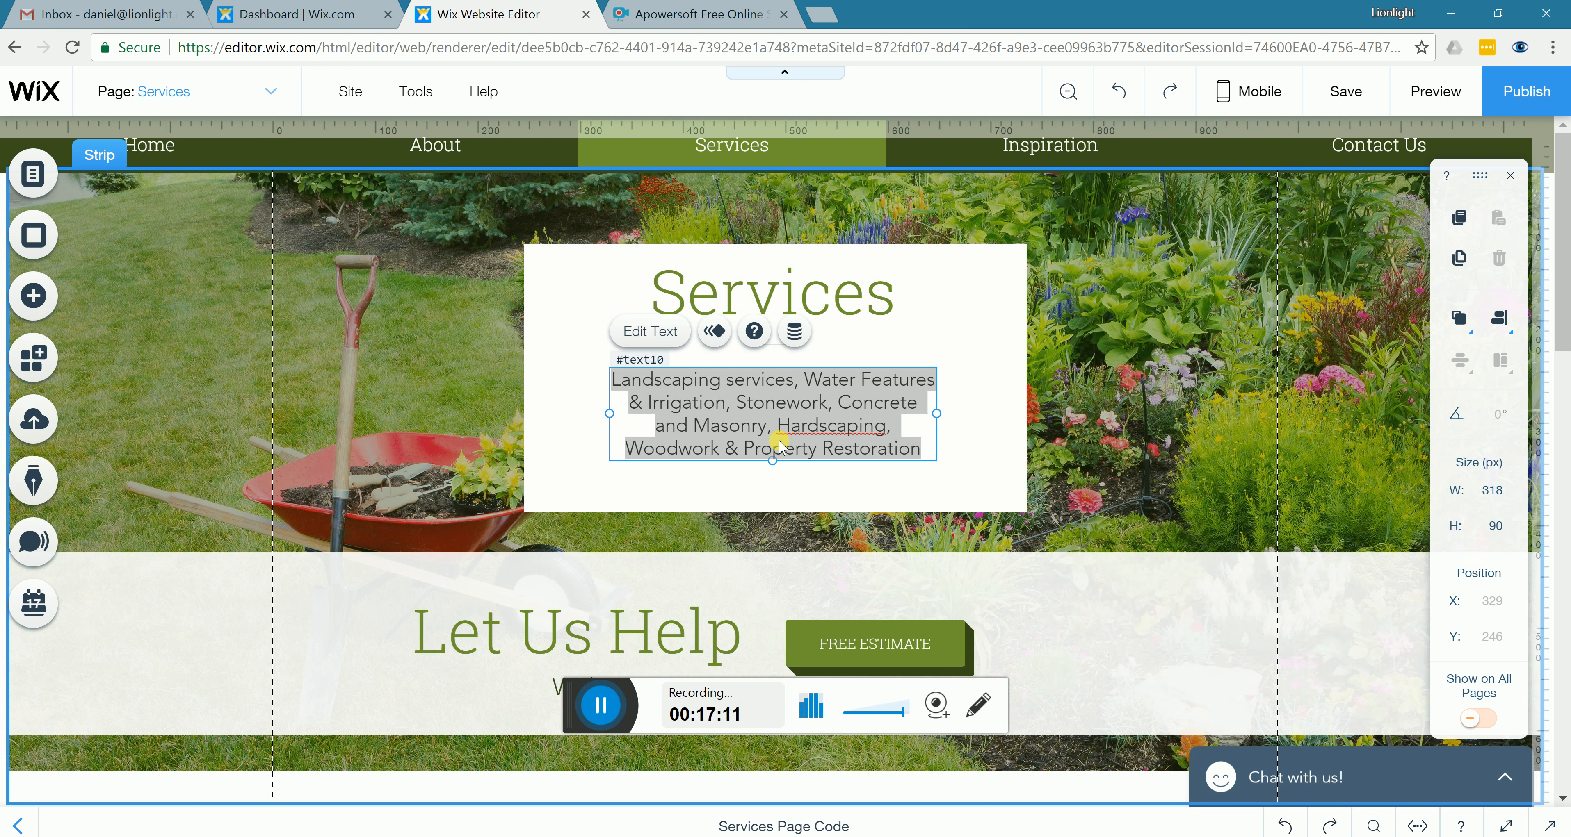
Save the website
{"action": "left_click", "coordinate": [1348, 93]}
{"action": "mouse_move", "coordinate": [1350, 93]}
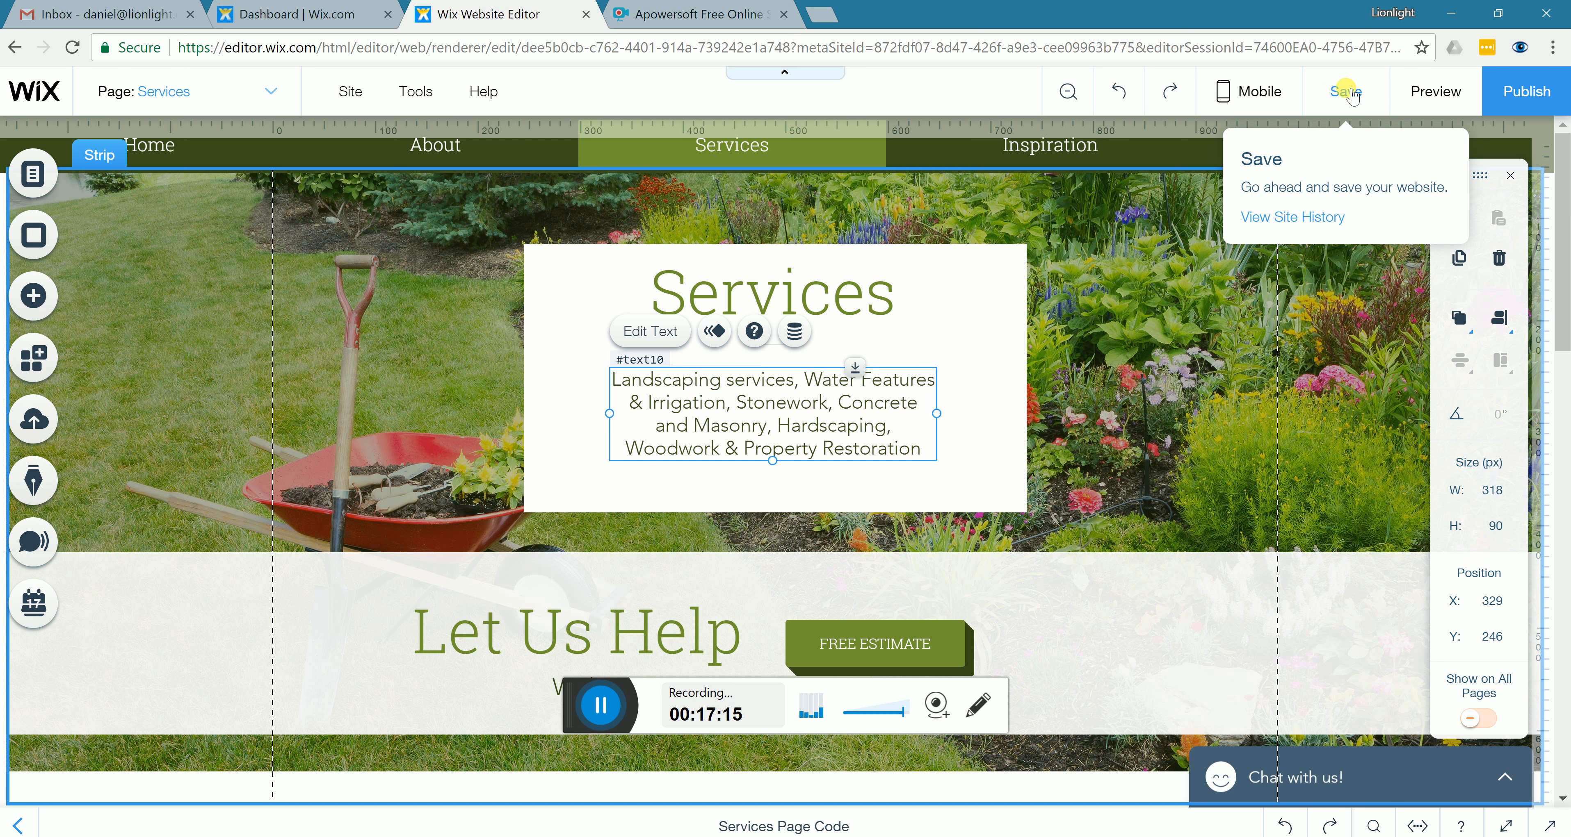
{"action": "left_click", "coordinate": [1350, 93]}
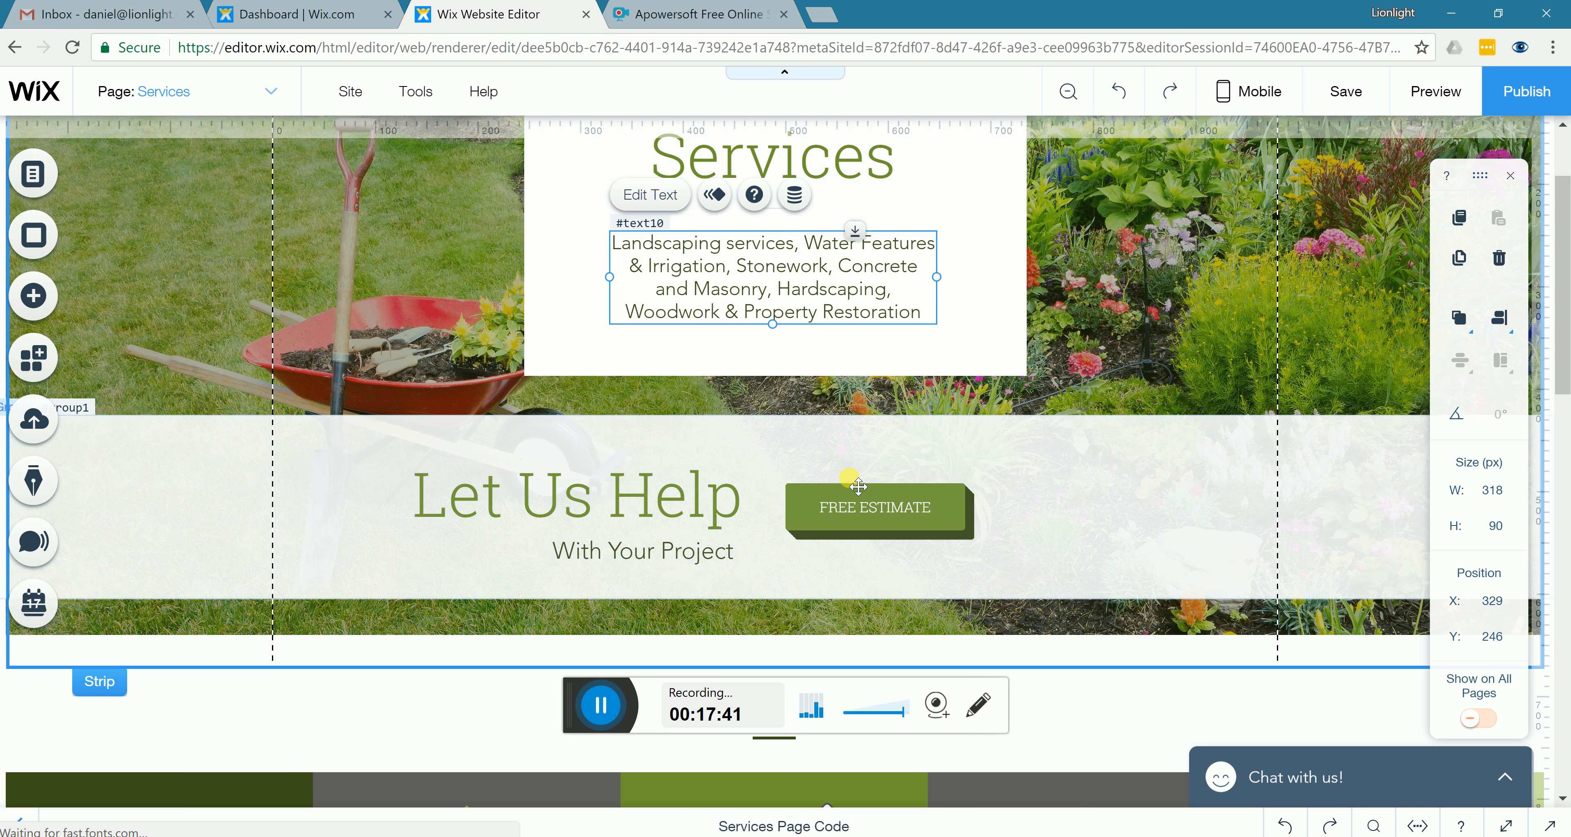
Examine the "Let Us Help" group by selecting its heading, button and "With Your Project" text individually
{"action": "scroll", "coordinate": [670, 427], "scroll_direction": "down", "scroll_amount": 2}
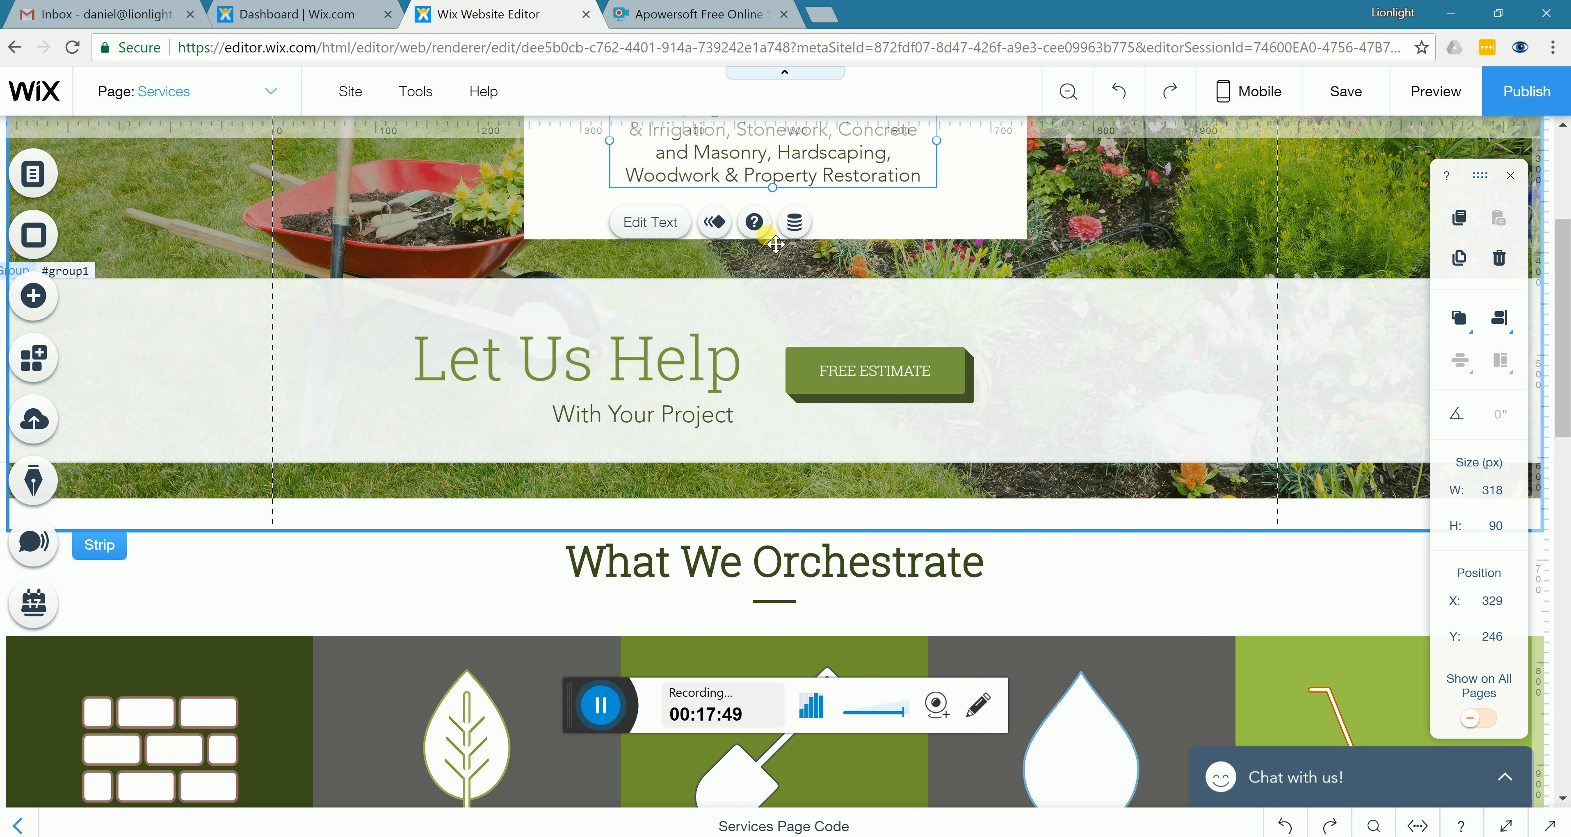
{"action": "left_click", "coordinate": [906, 351]}
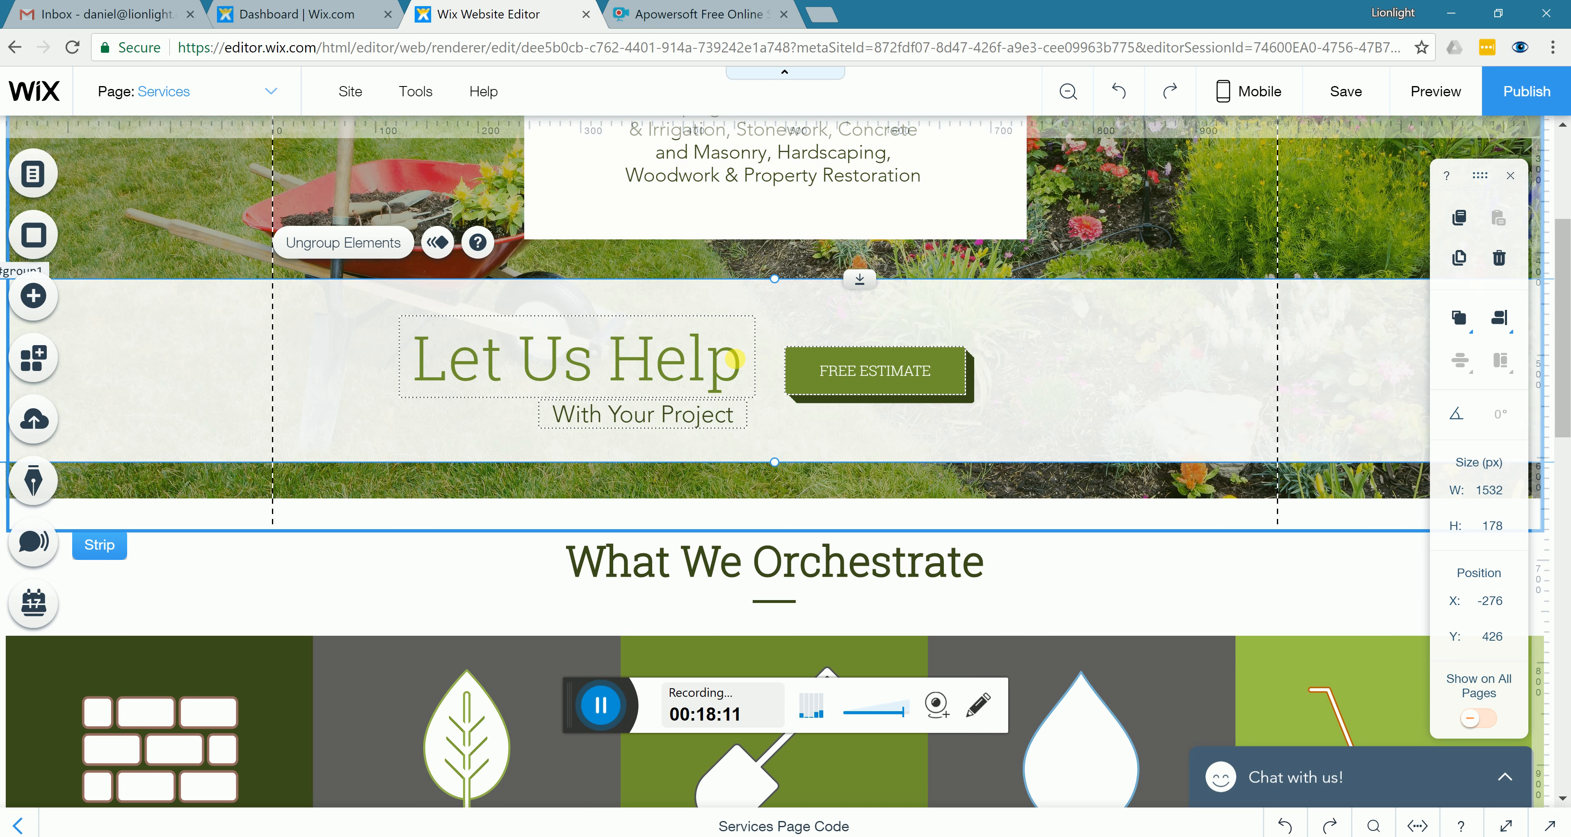
{"action": "left_click", "coordinate": [744, 368]}
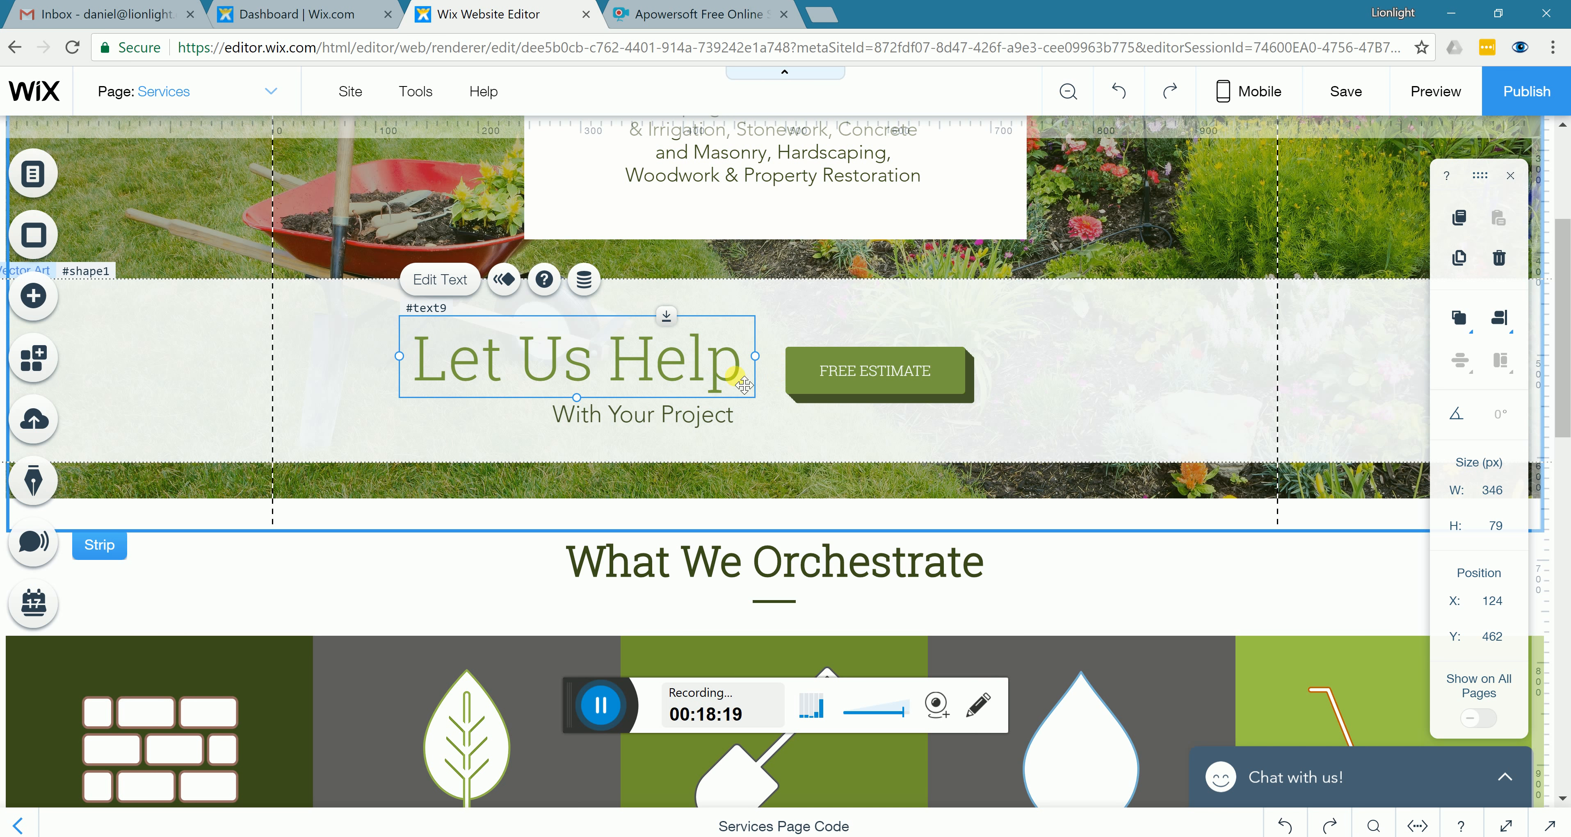
{"action": "key", "text": "Tab"}
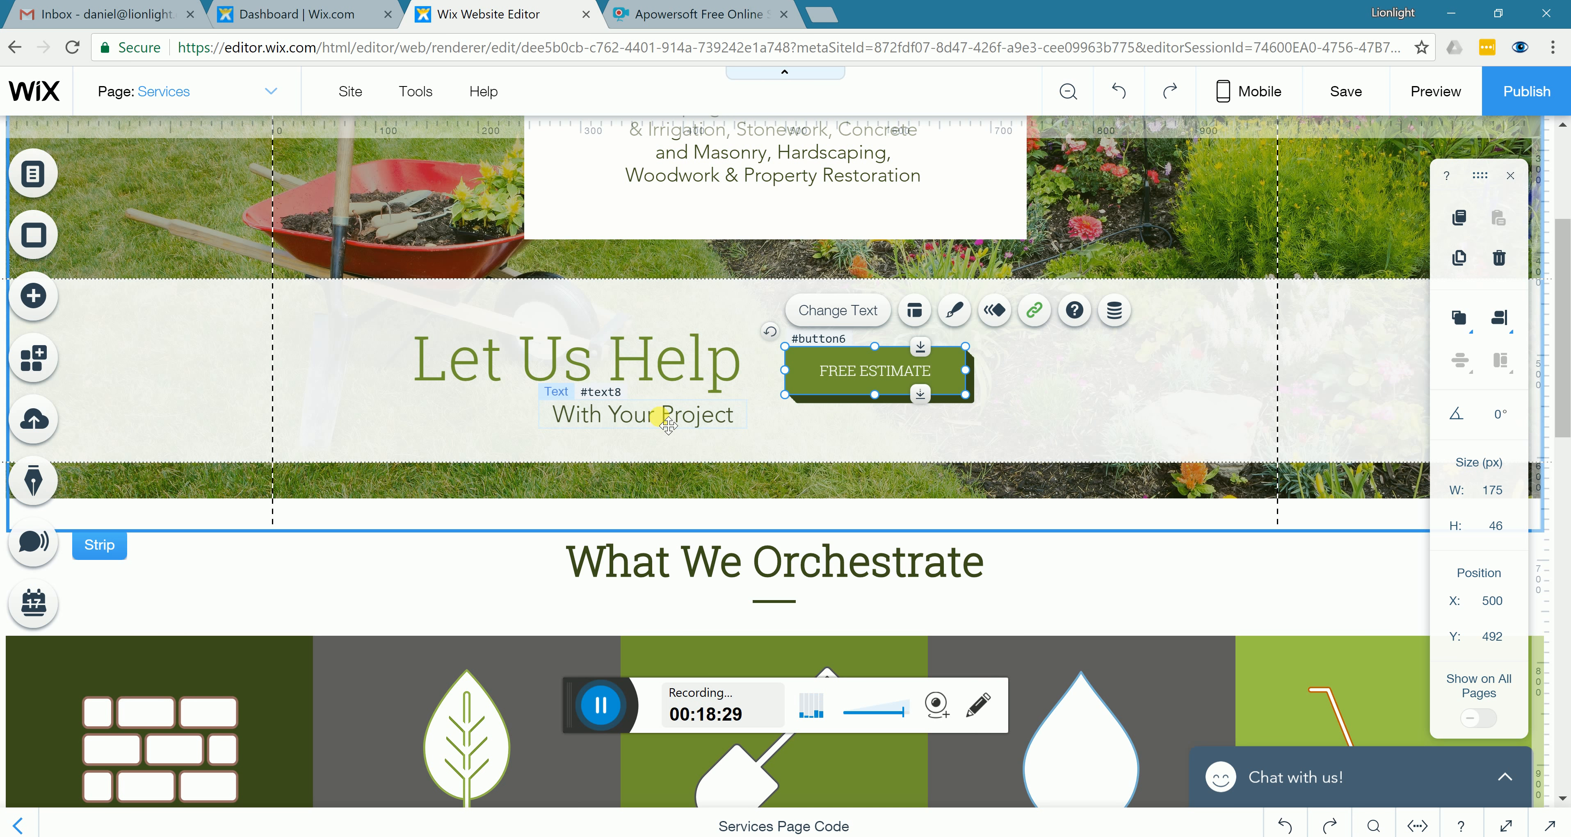
{"action": "left_click", "coordinate": [657, 415]}
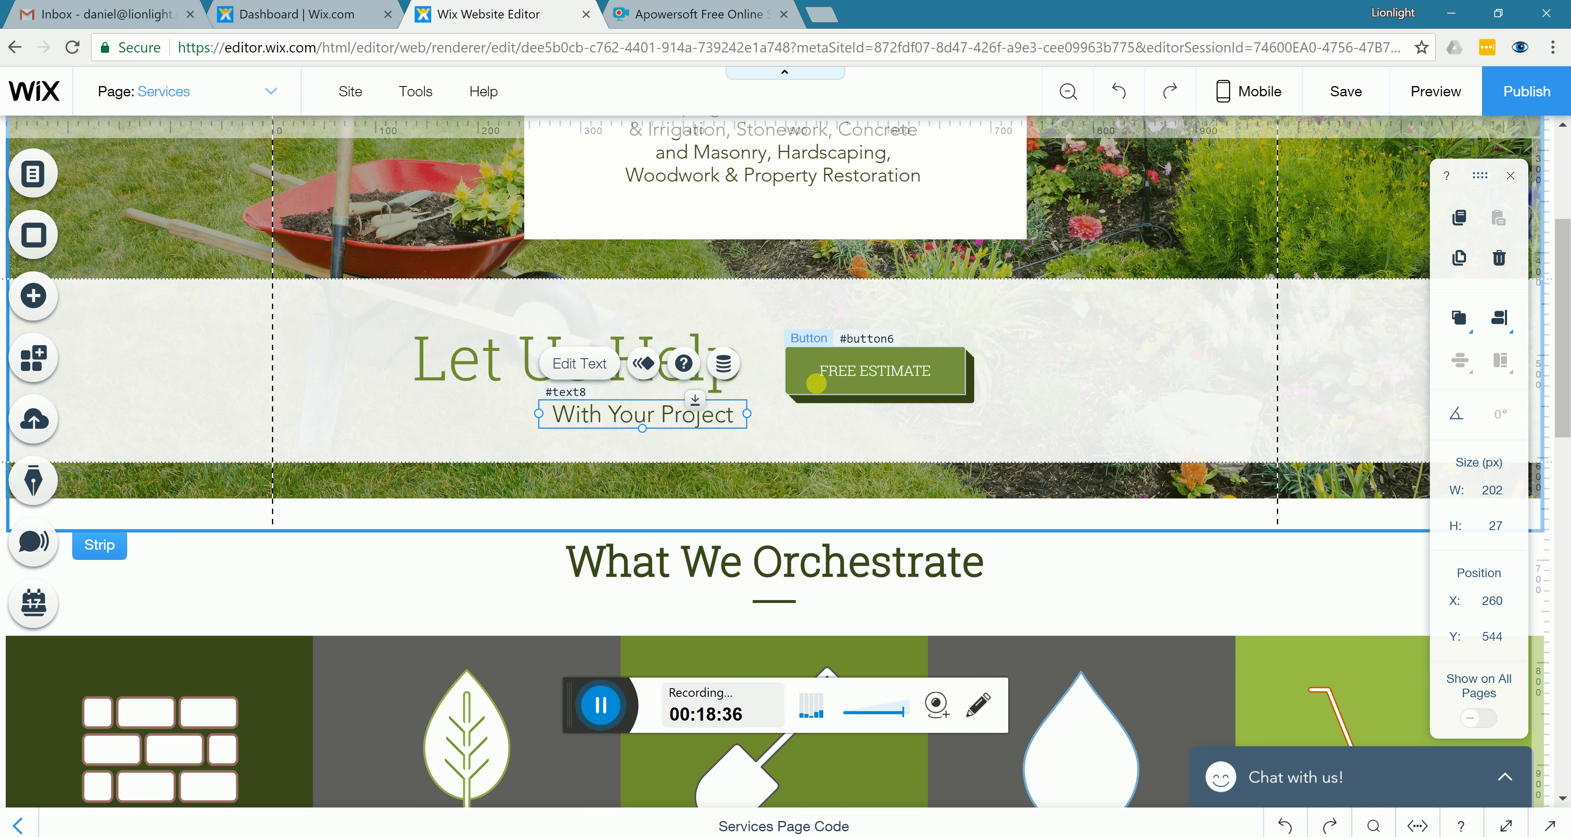
Browse the preset and custom design options for the FREE ESTIMATE button, and close them keeping its current design
{"action": "left_click", "coordinate": [817, 379]}
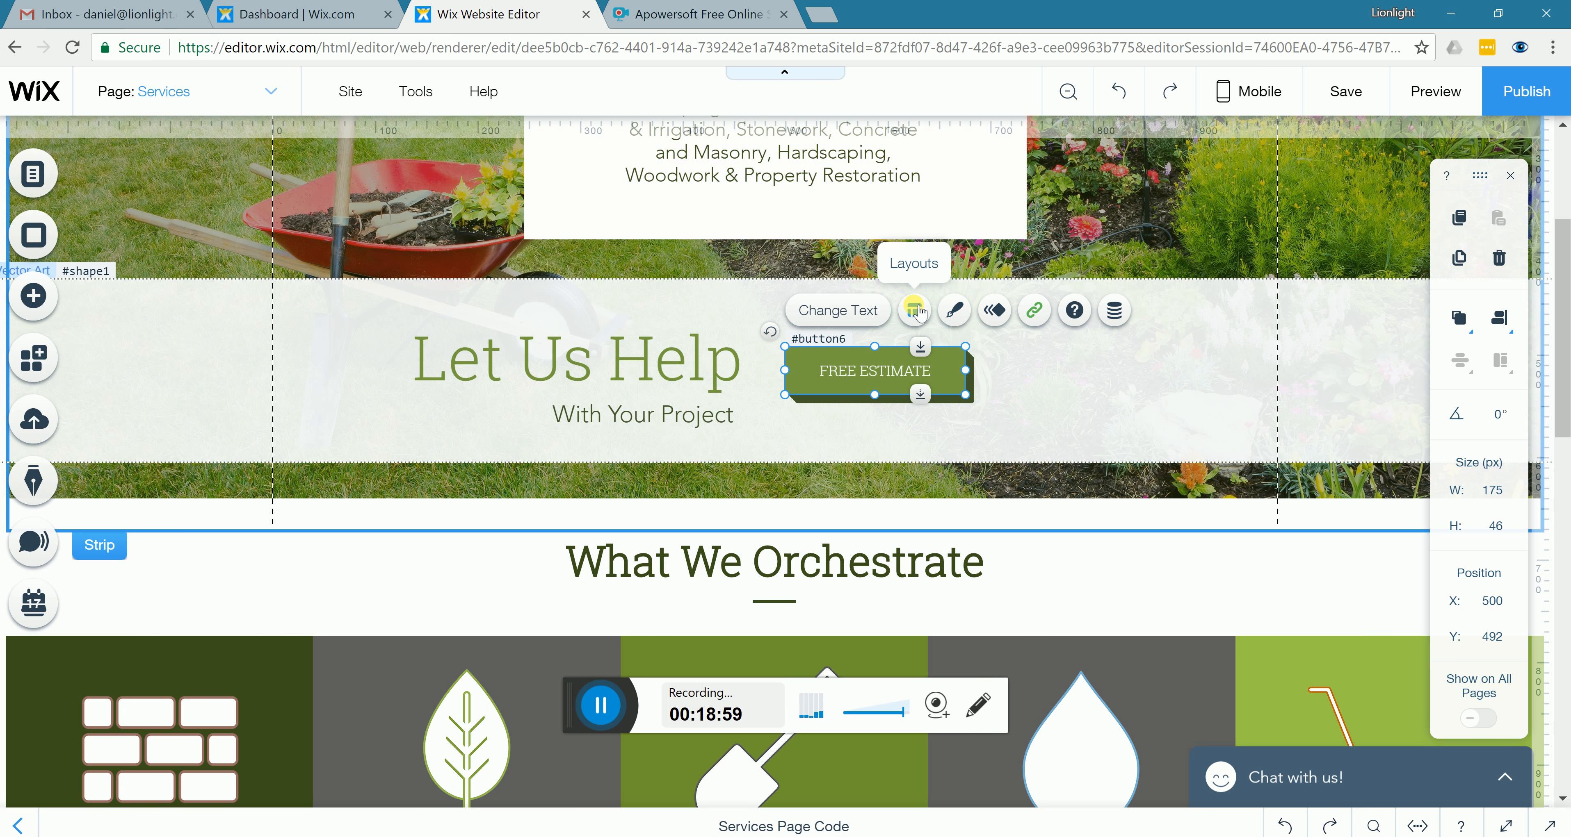
{"action": "left_click", "coordinate": [957, 319]}
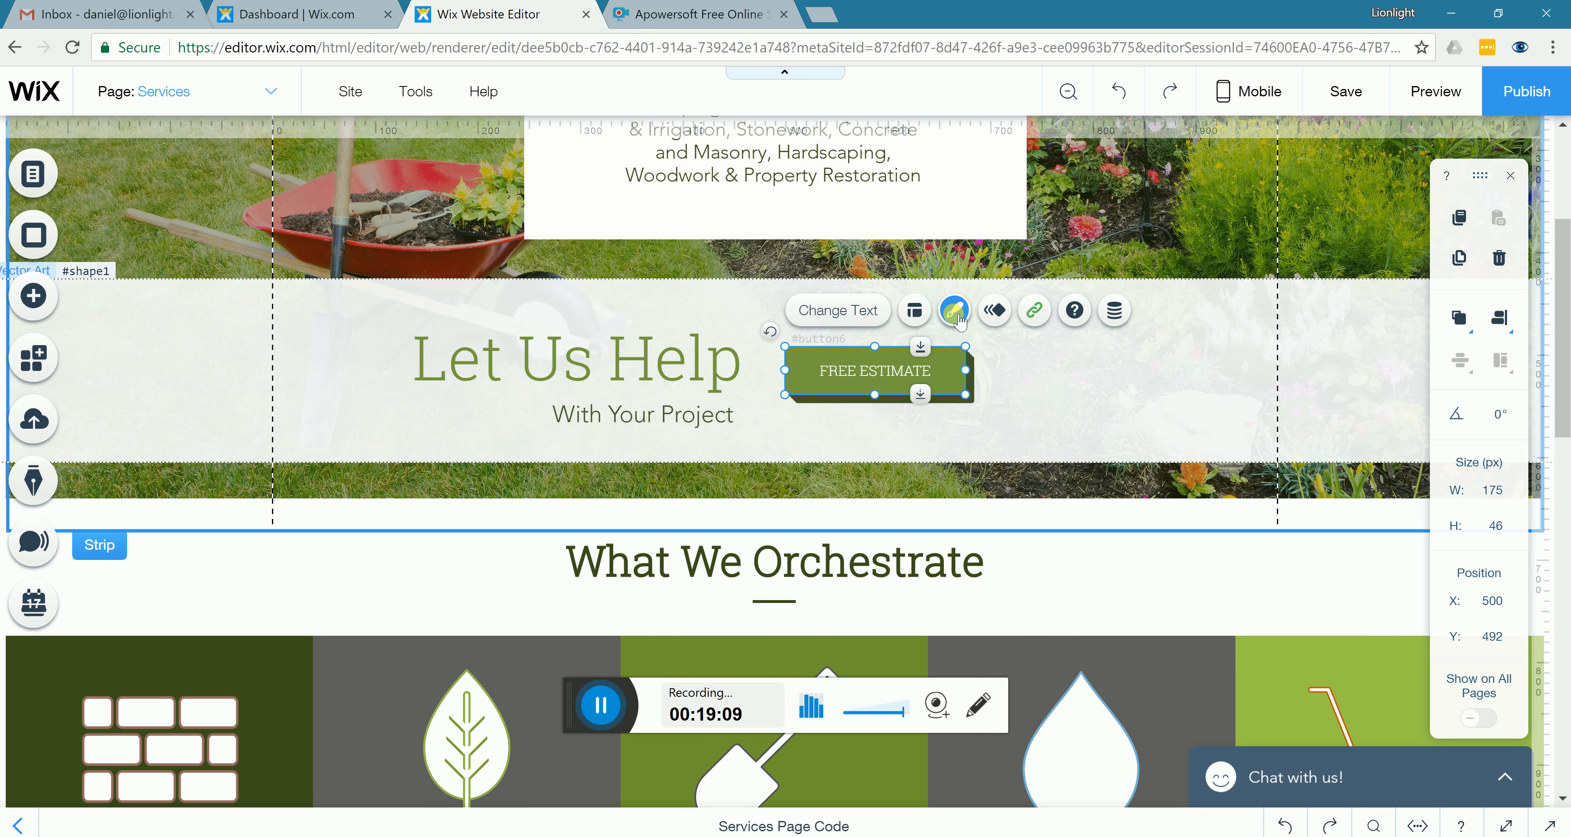
{"action": "left_click", "coordinate": [956, 313]}
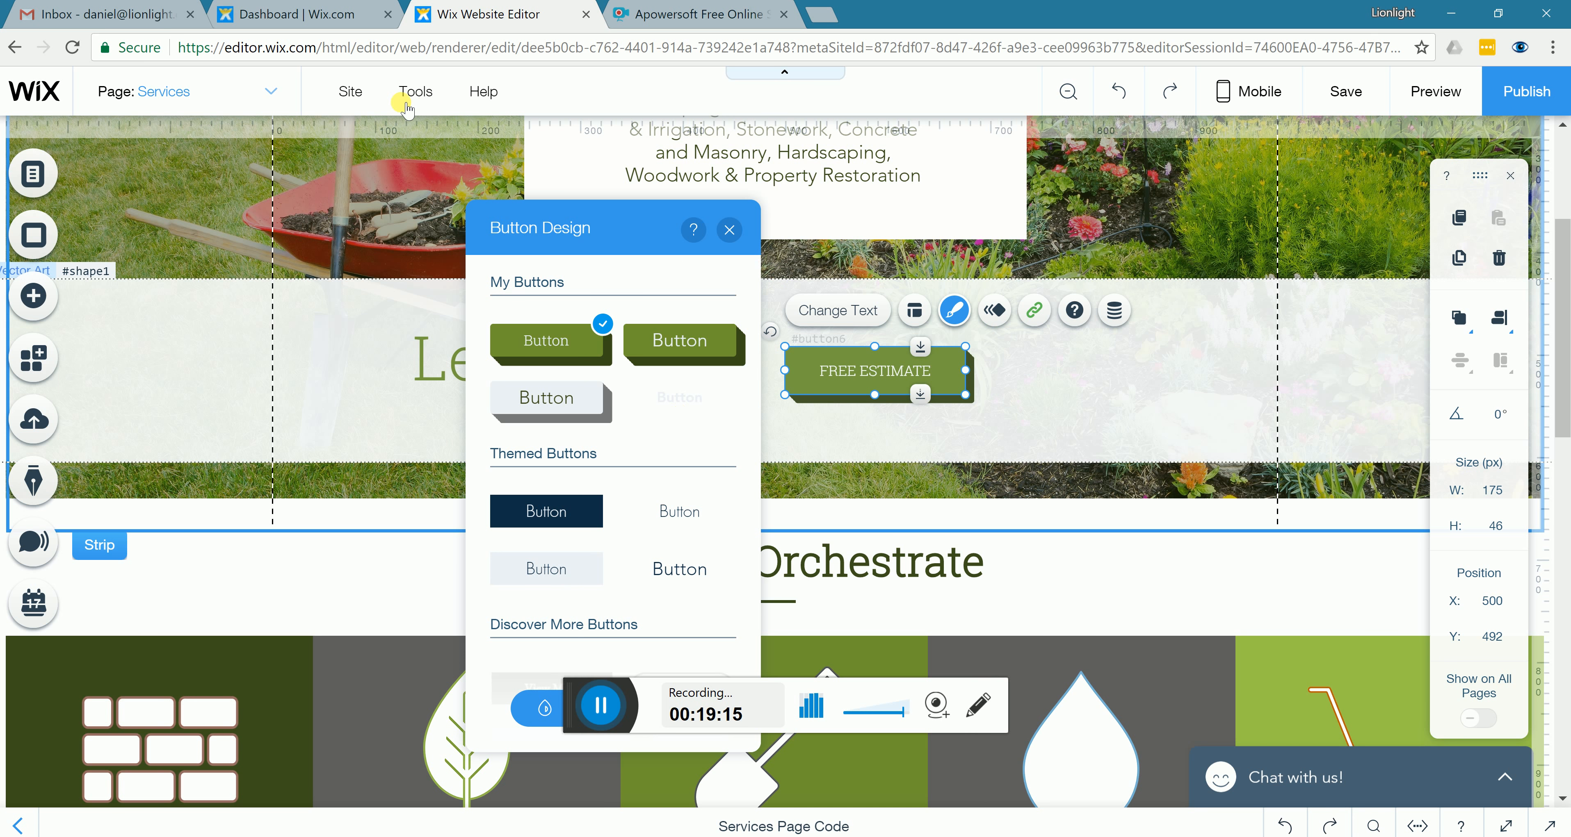
{"action": "left_click_drag", "start_coordinate": [591, 221], "coordinate": [386, 146]}
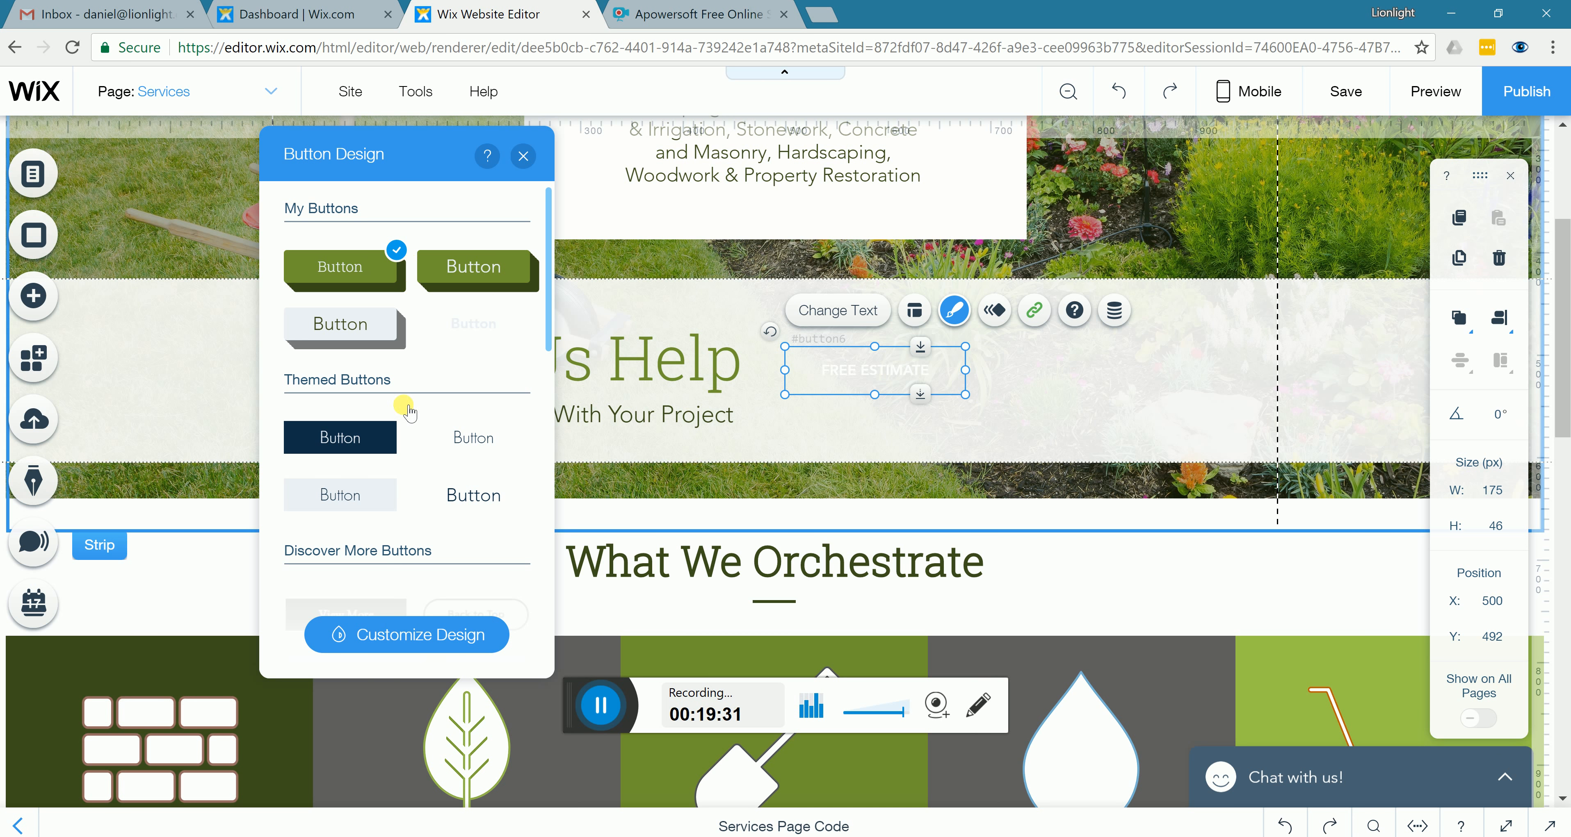
{"action": "scroll", "coordinate": [421, 408], "scroll_direction": "down", "scroll_amount": 2}
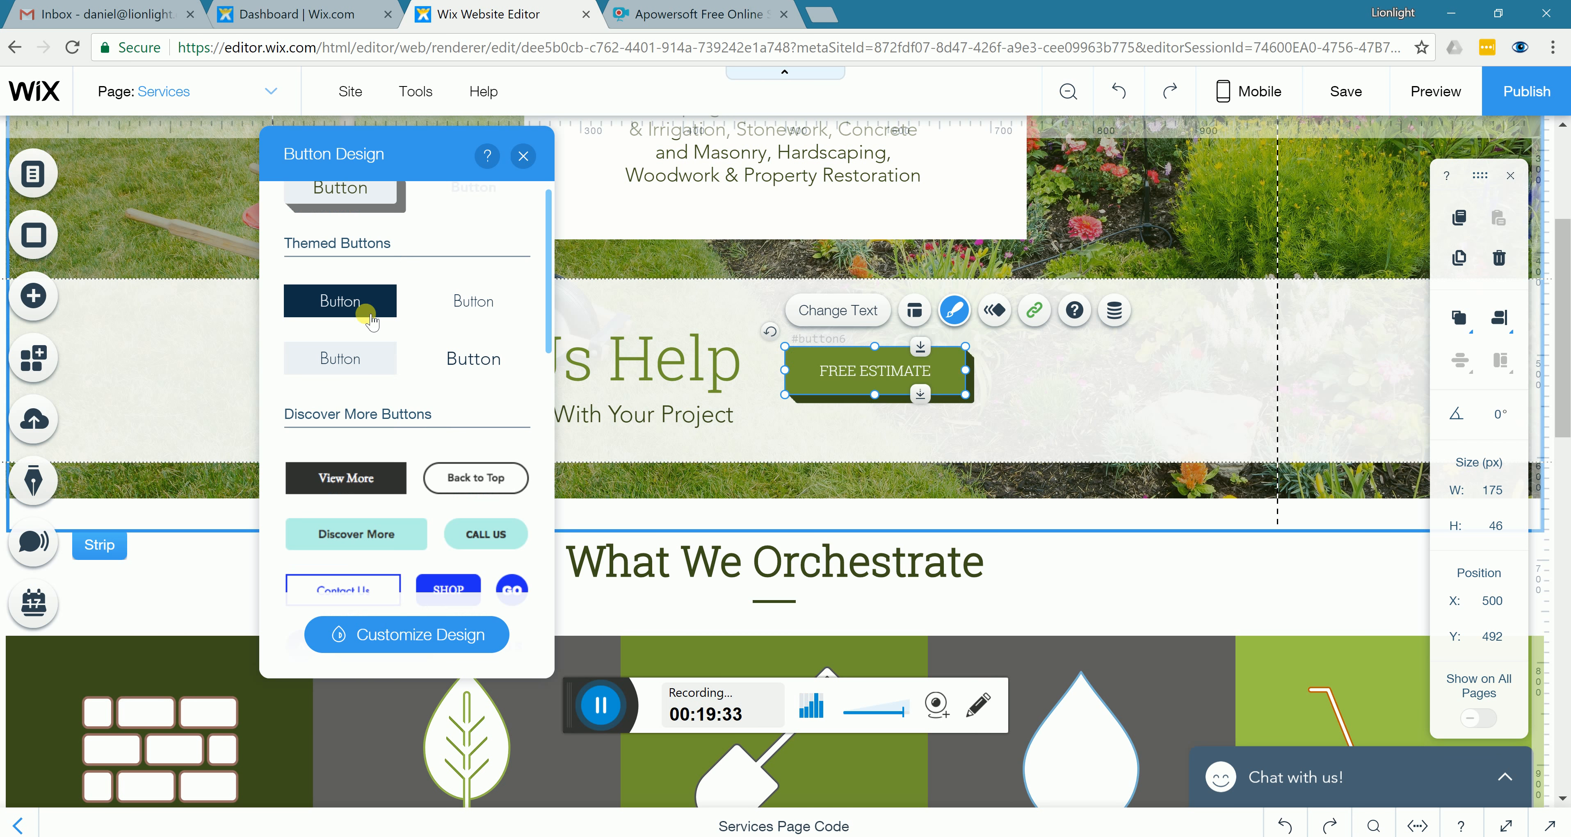
{"action": "scroll", "coordinate": [379, 284], "scroll_direction": "up", "scroll_amount": 2}
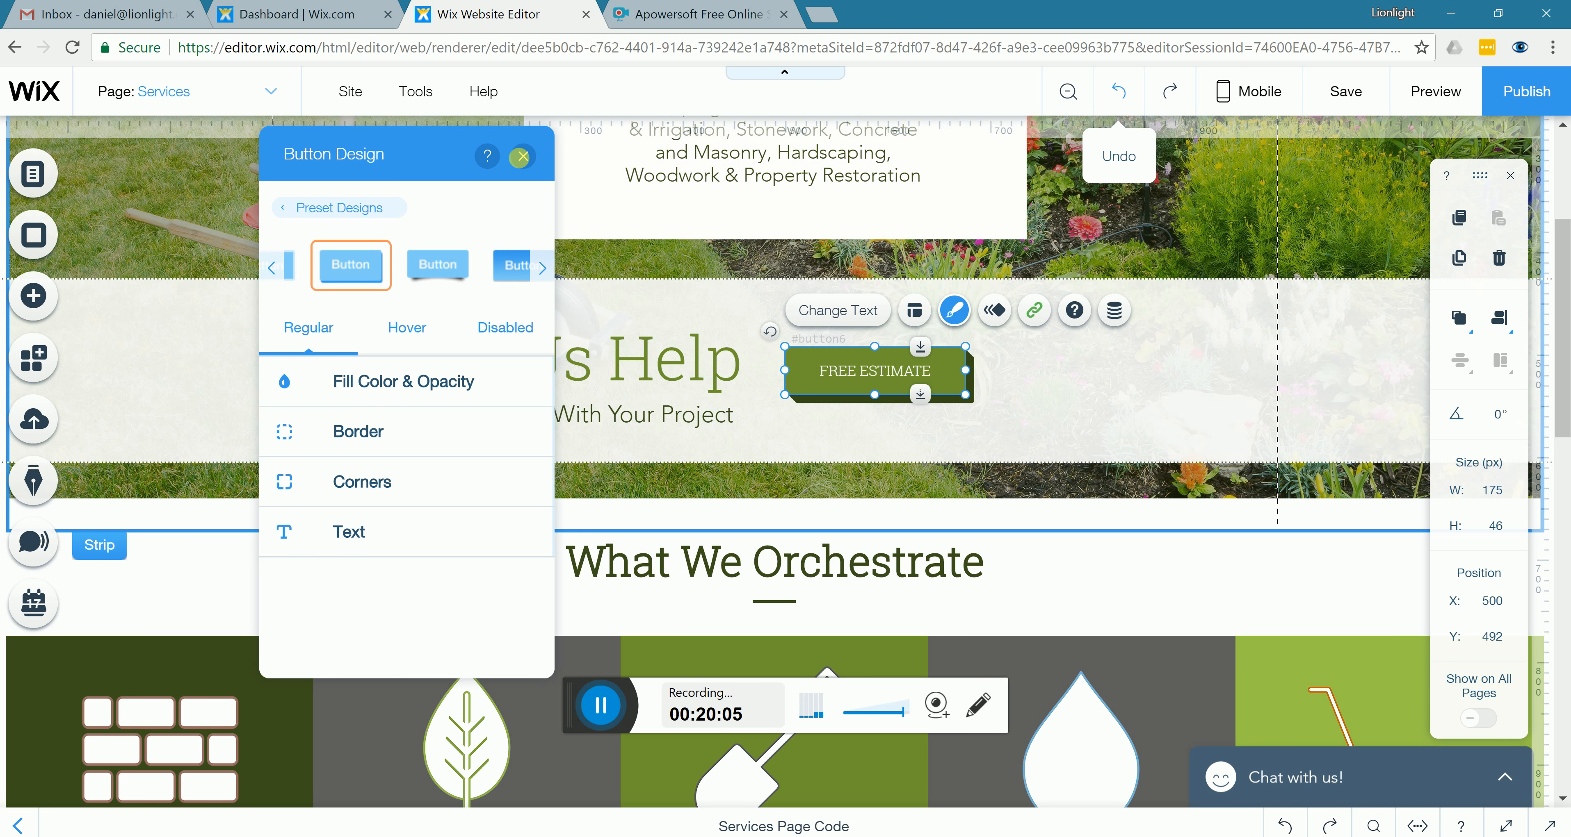
{"action": "left_click", "coordinate": [525, 157]}
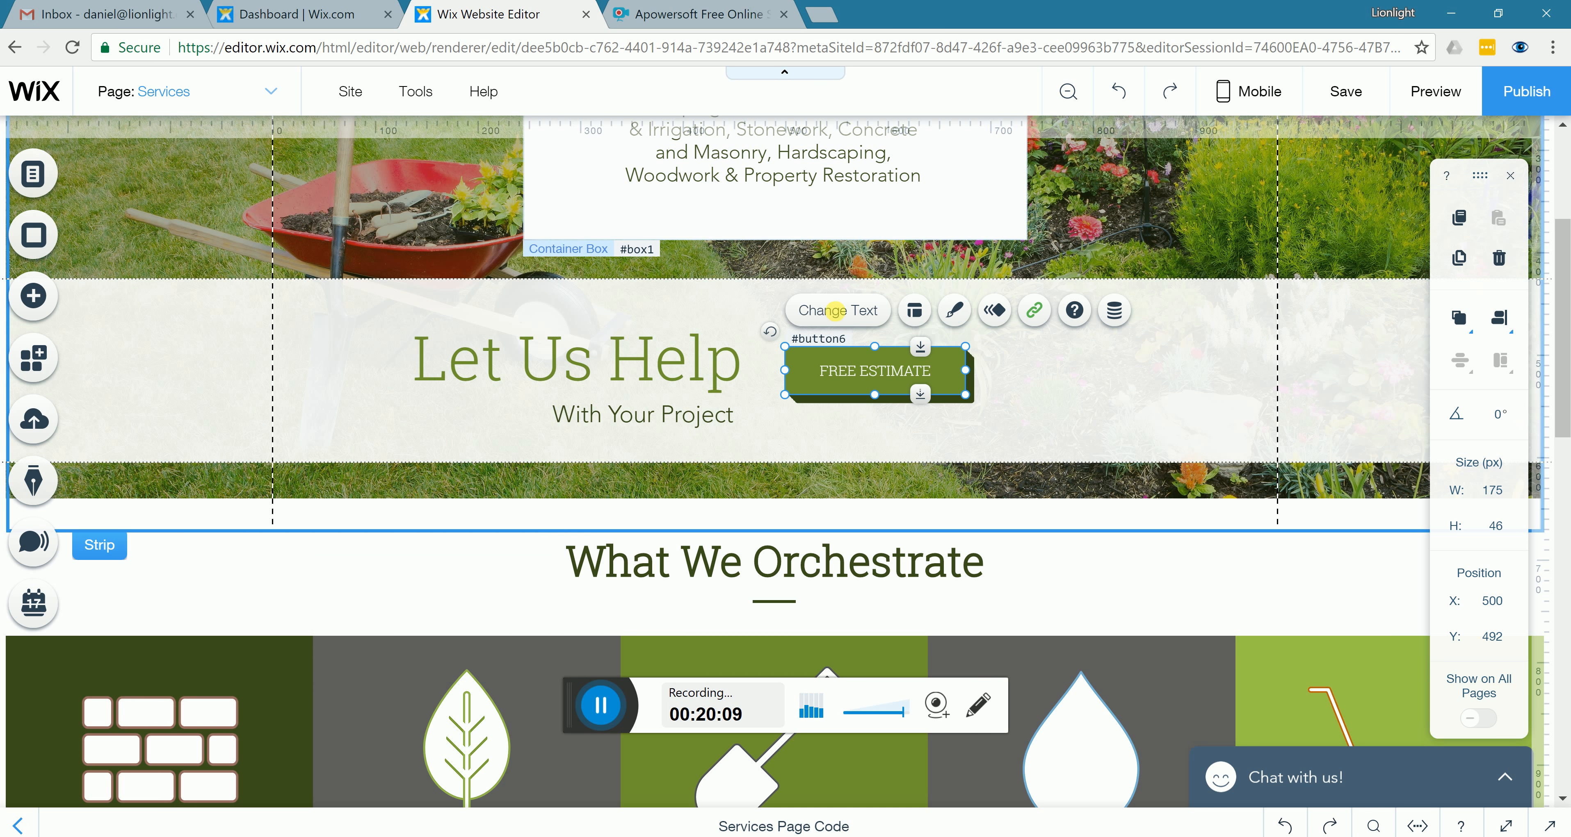
Open the FREE ESTIMATE button's link settings, move the dialog clear of the button, and view the available lightboxes
{"action": "left_click", "coordinate": [1036, 314]}
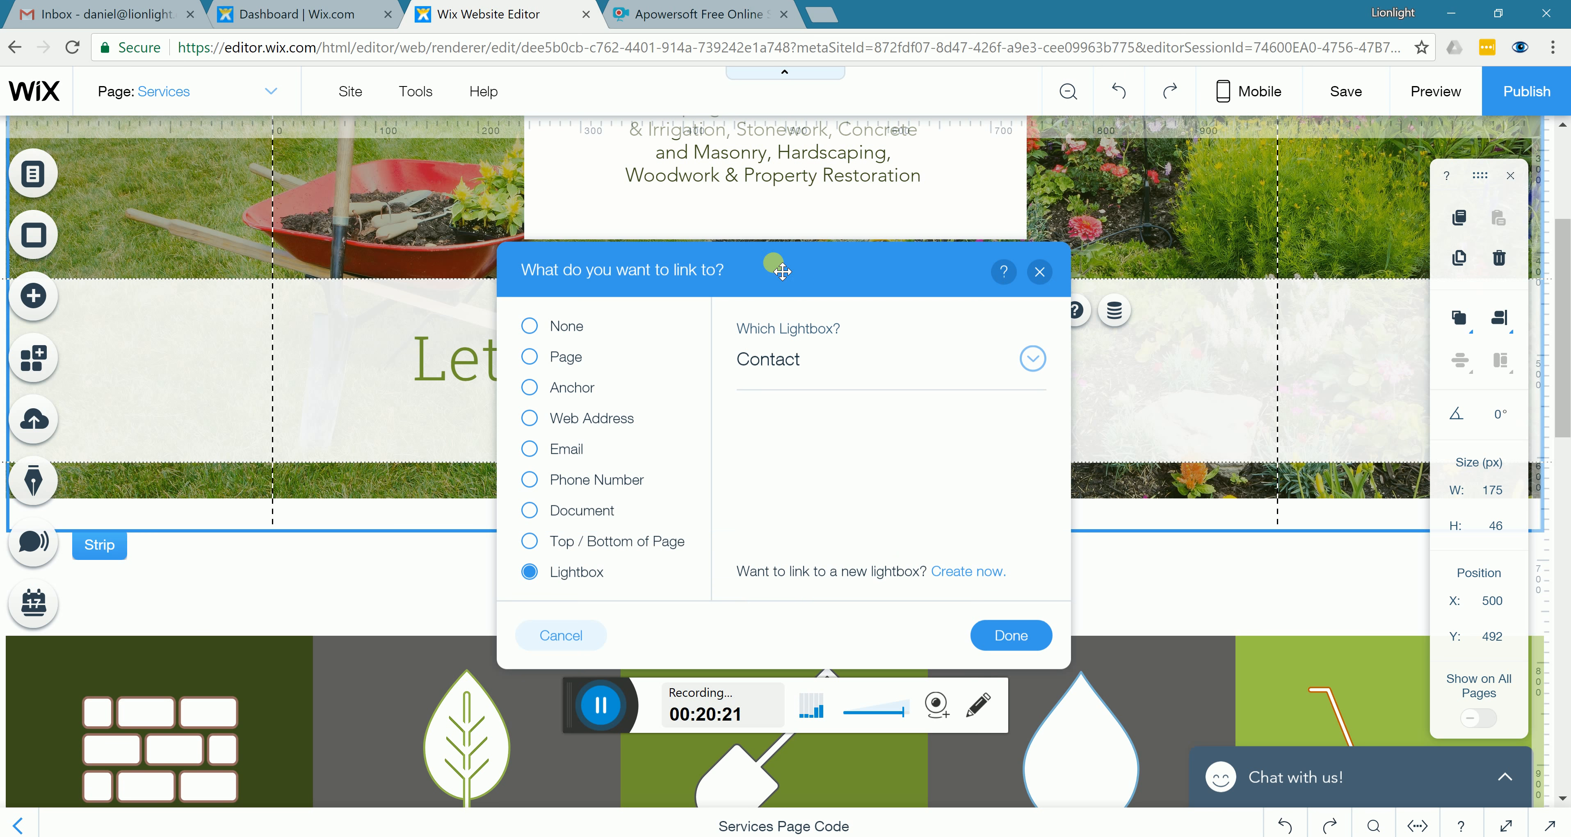
{"action": "left_click_drag", "start_coordinate": [638, 312], "coordinate": [341, 284]}
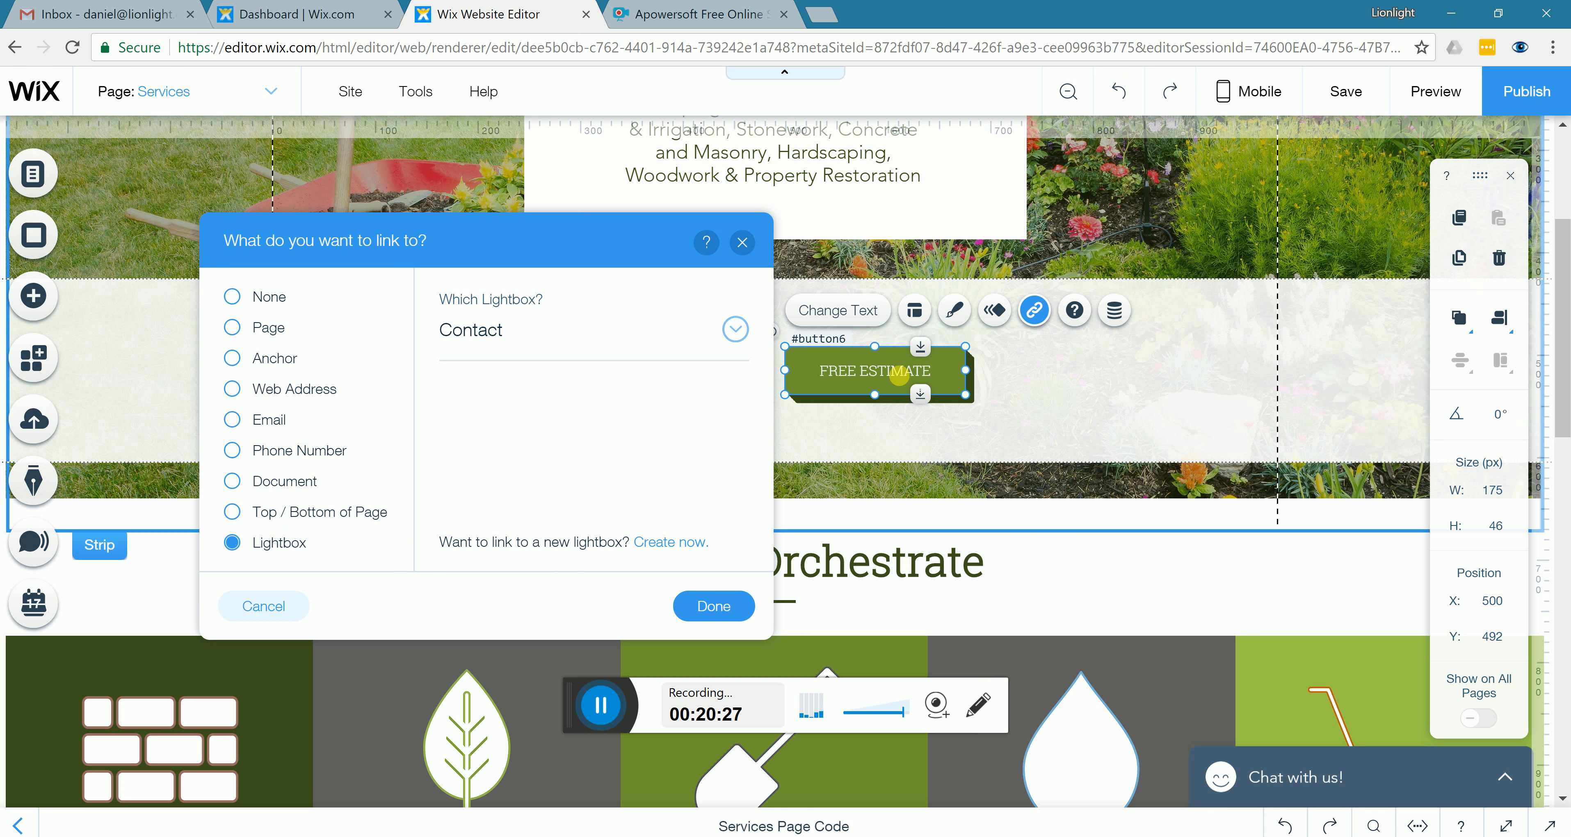
{"action": "left_click", "coordinate": [911, 355]}
{"action": "left_click", "coordinate": [735, 332]}
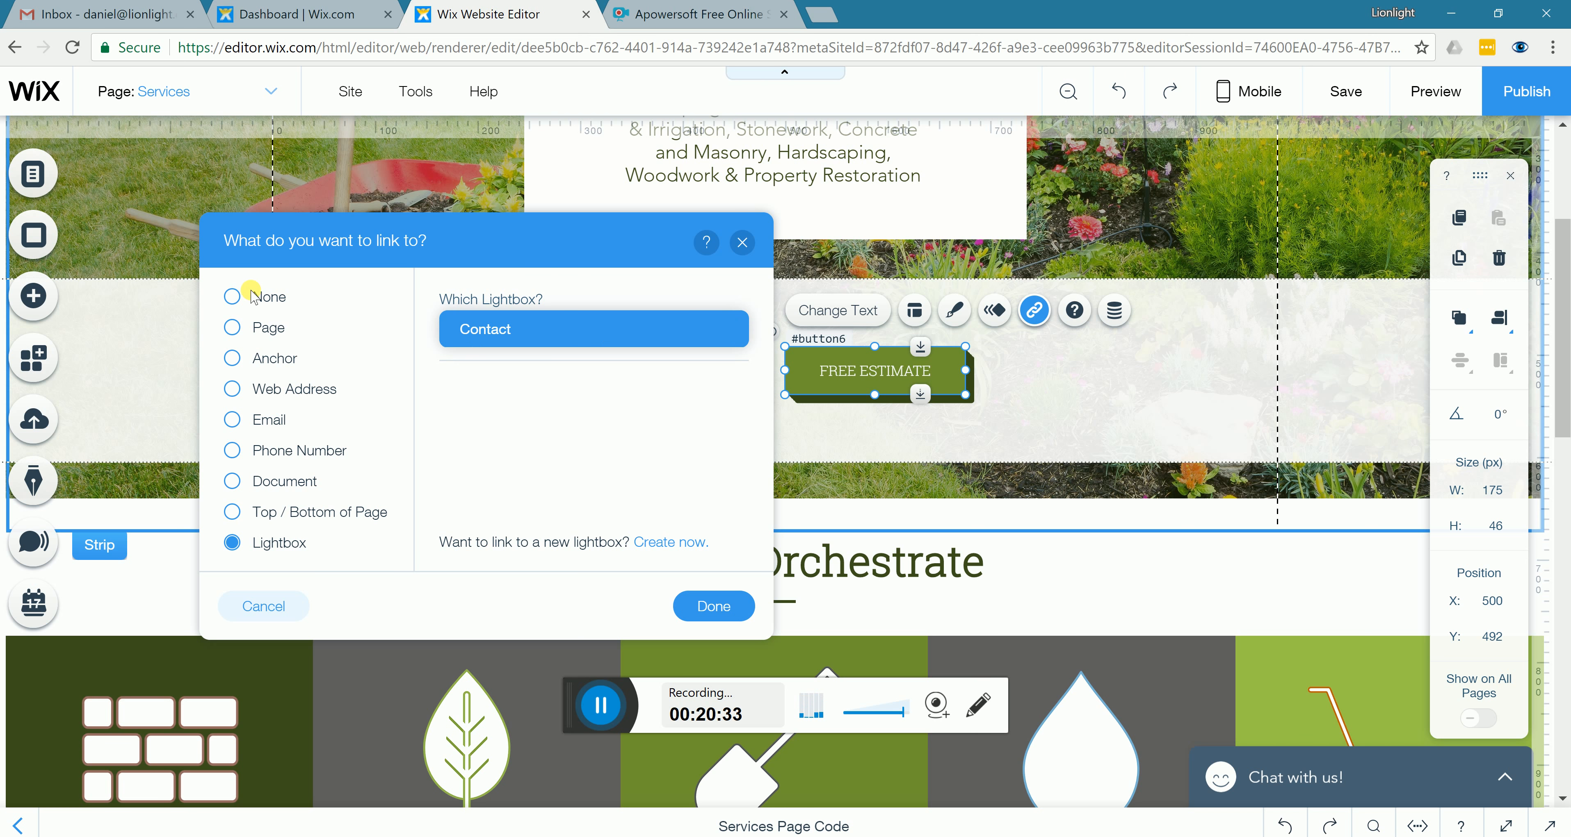
Try the Contact Us page as the FREE ESTIMATE button's link target, return to the Contact lightbox, and close the link settings
{"action": "left_click", "coordinate": [231, 327]}
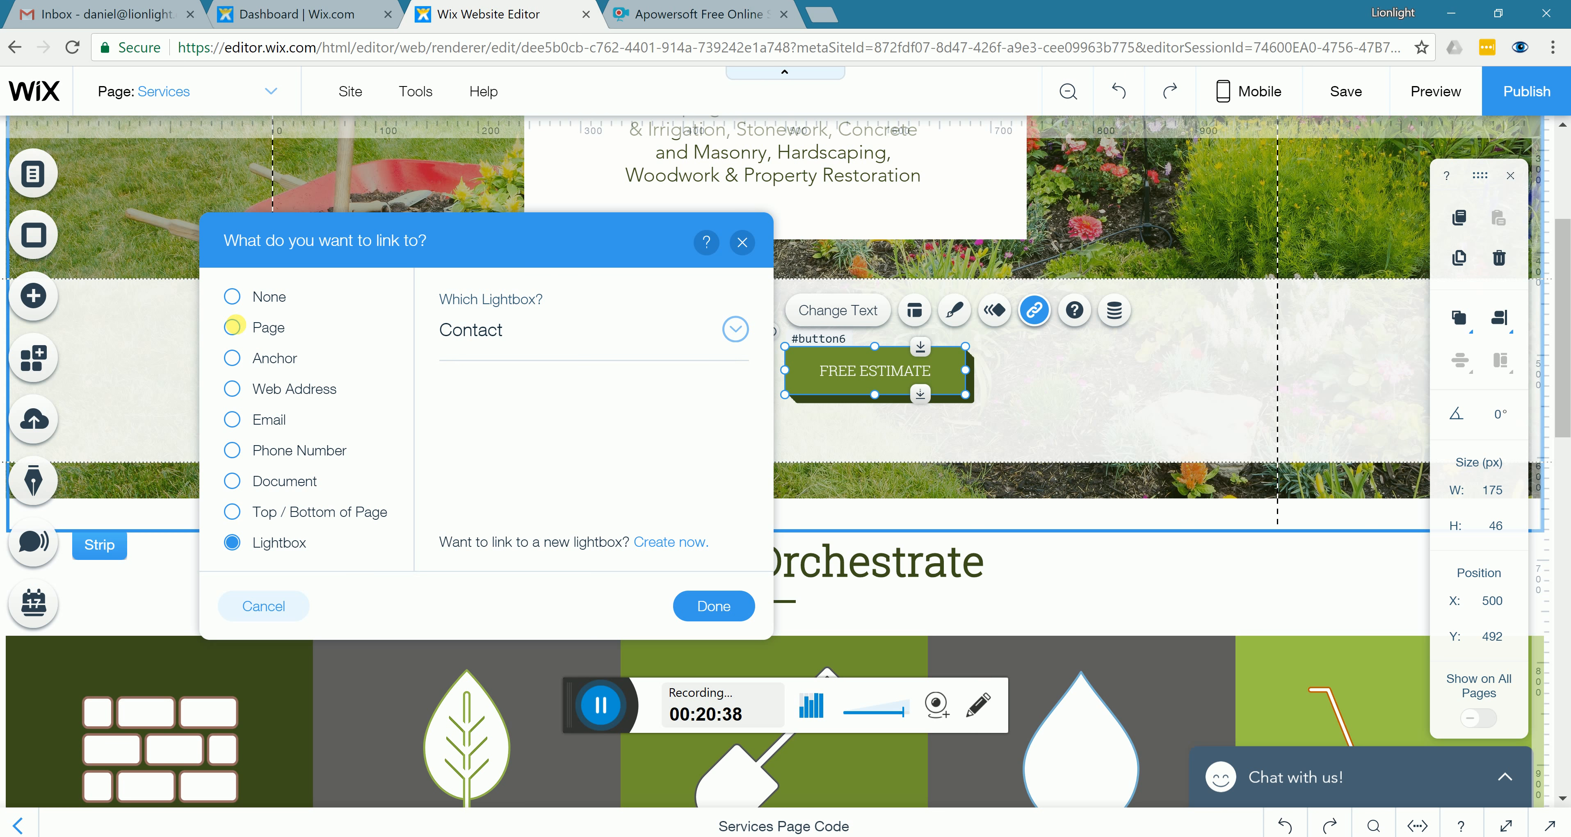
{"action": "left_click", "coordinate": [232, 328]}
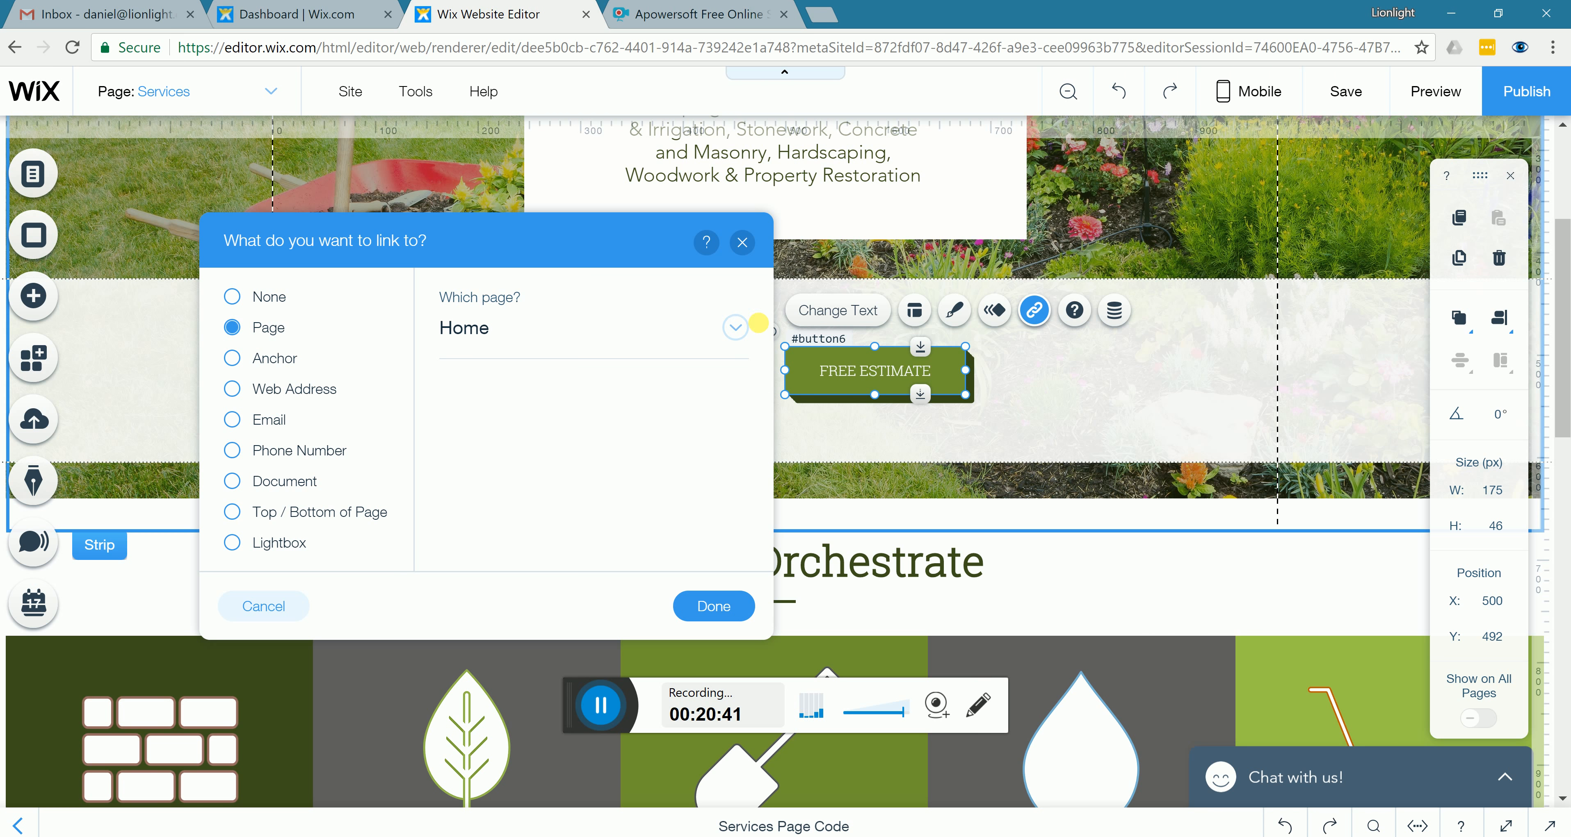
{"action": "left_click", "coordinate": [574, 351]}
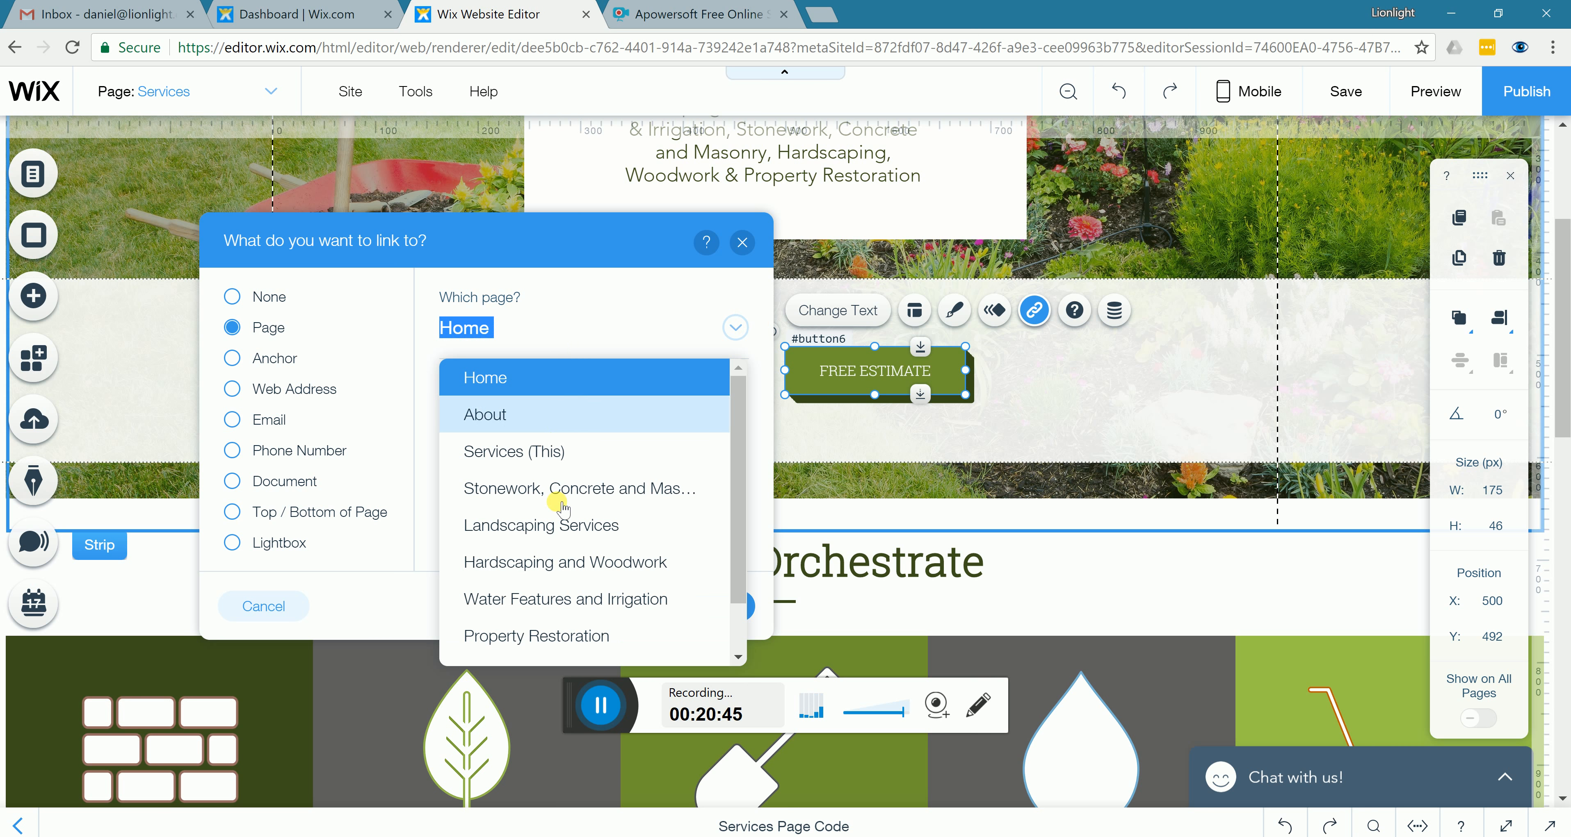
{"action": "scroll", "coordinate": [594, 567], "scroll_direction": "down", "scroll_amount": 2}
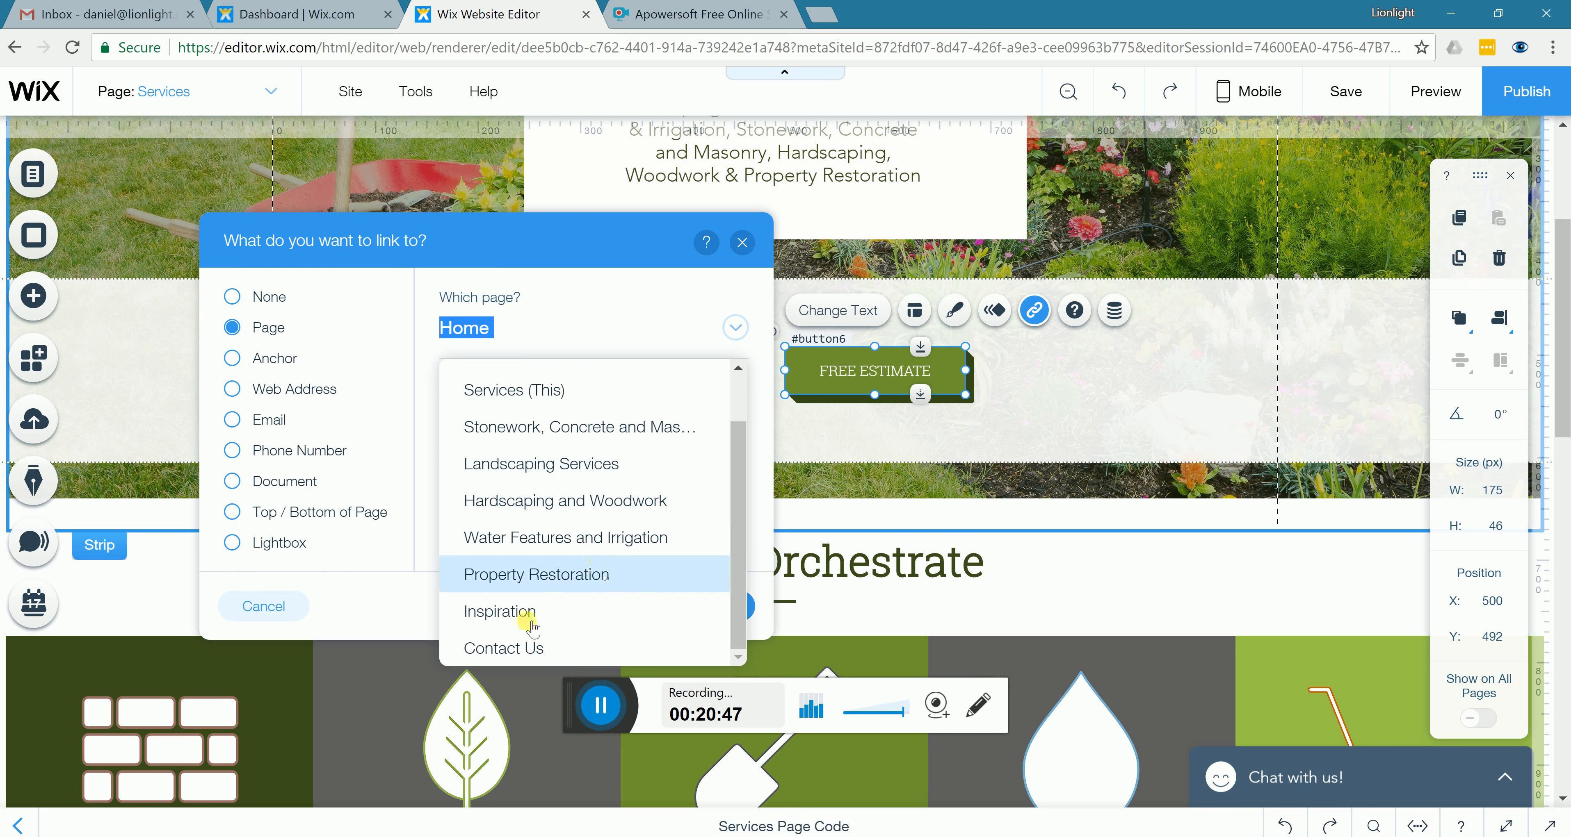
{"action": "left_click", "coordinate": [501, 648]}
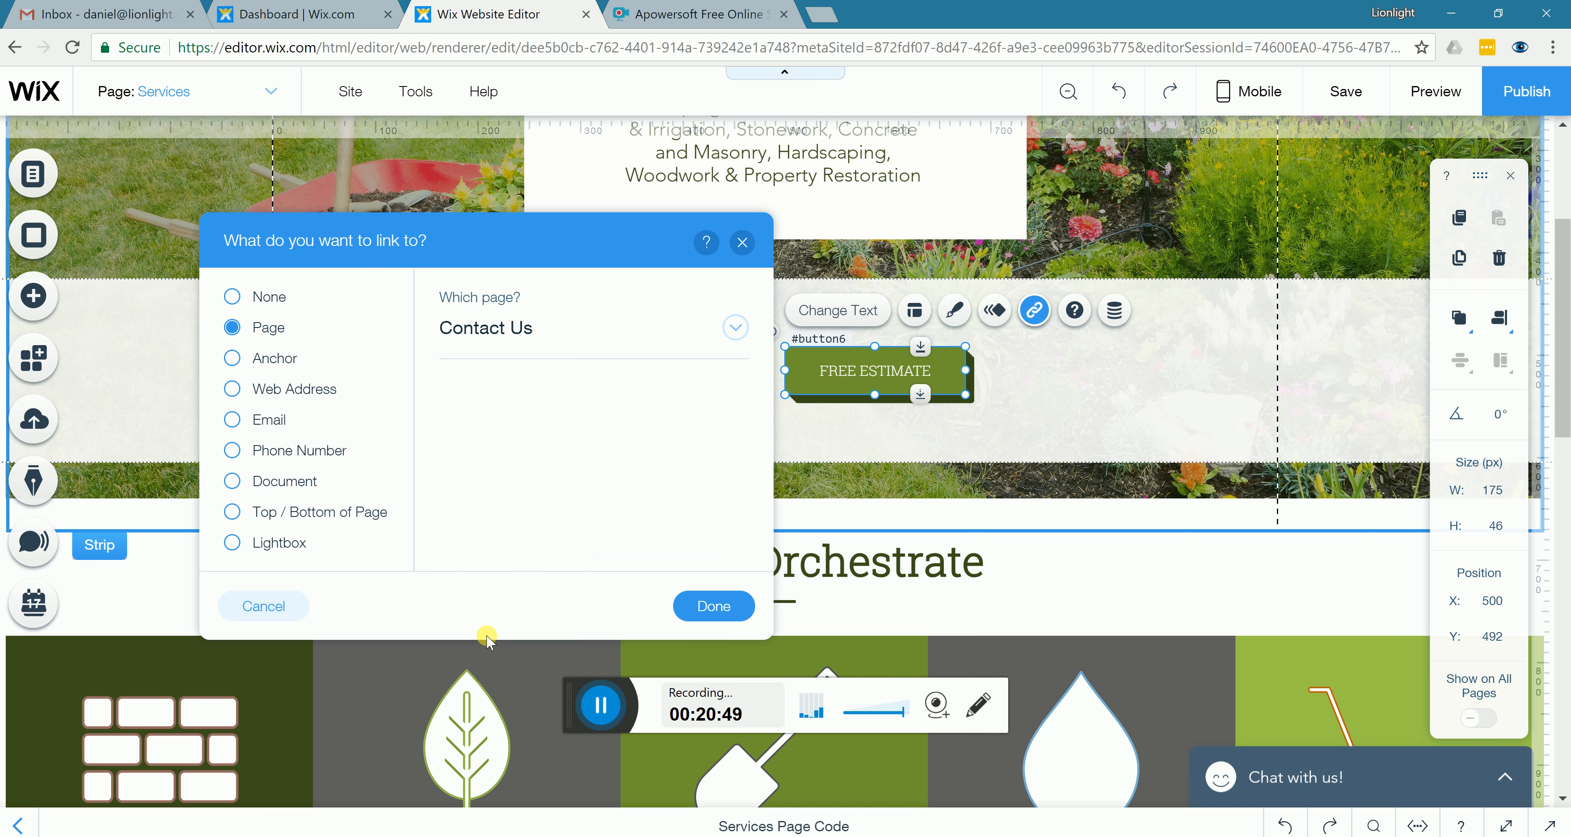
{"action": "left_click", "coordinate": [238, 546]}
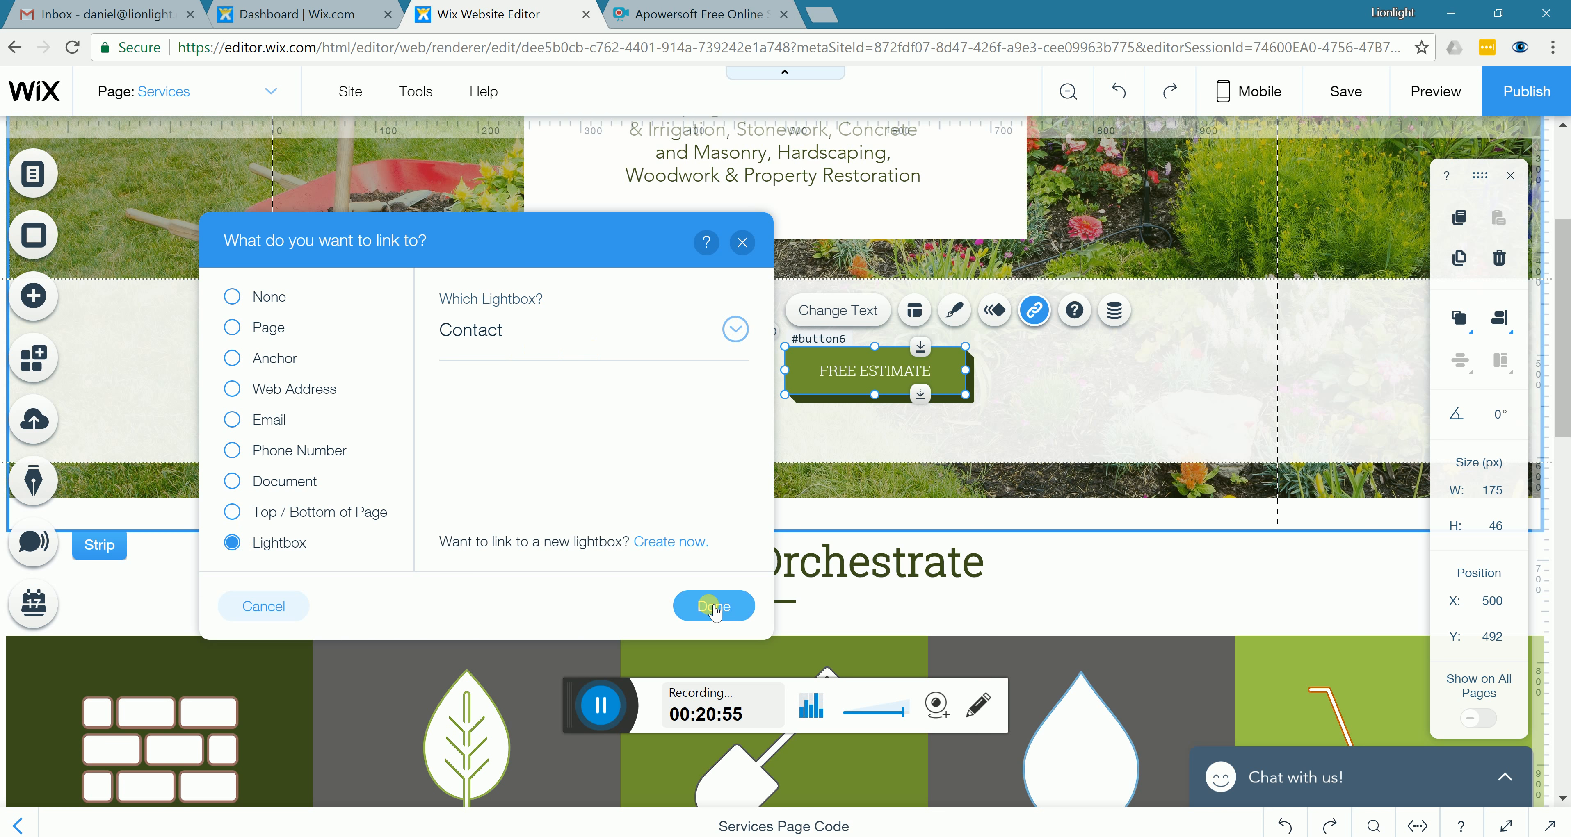
{"action": "left_click", "coordinate": [741, 242]}
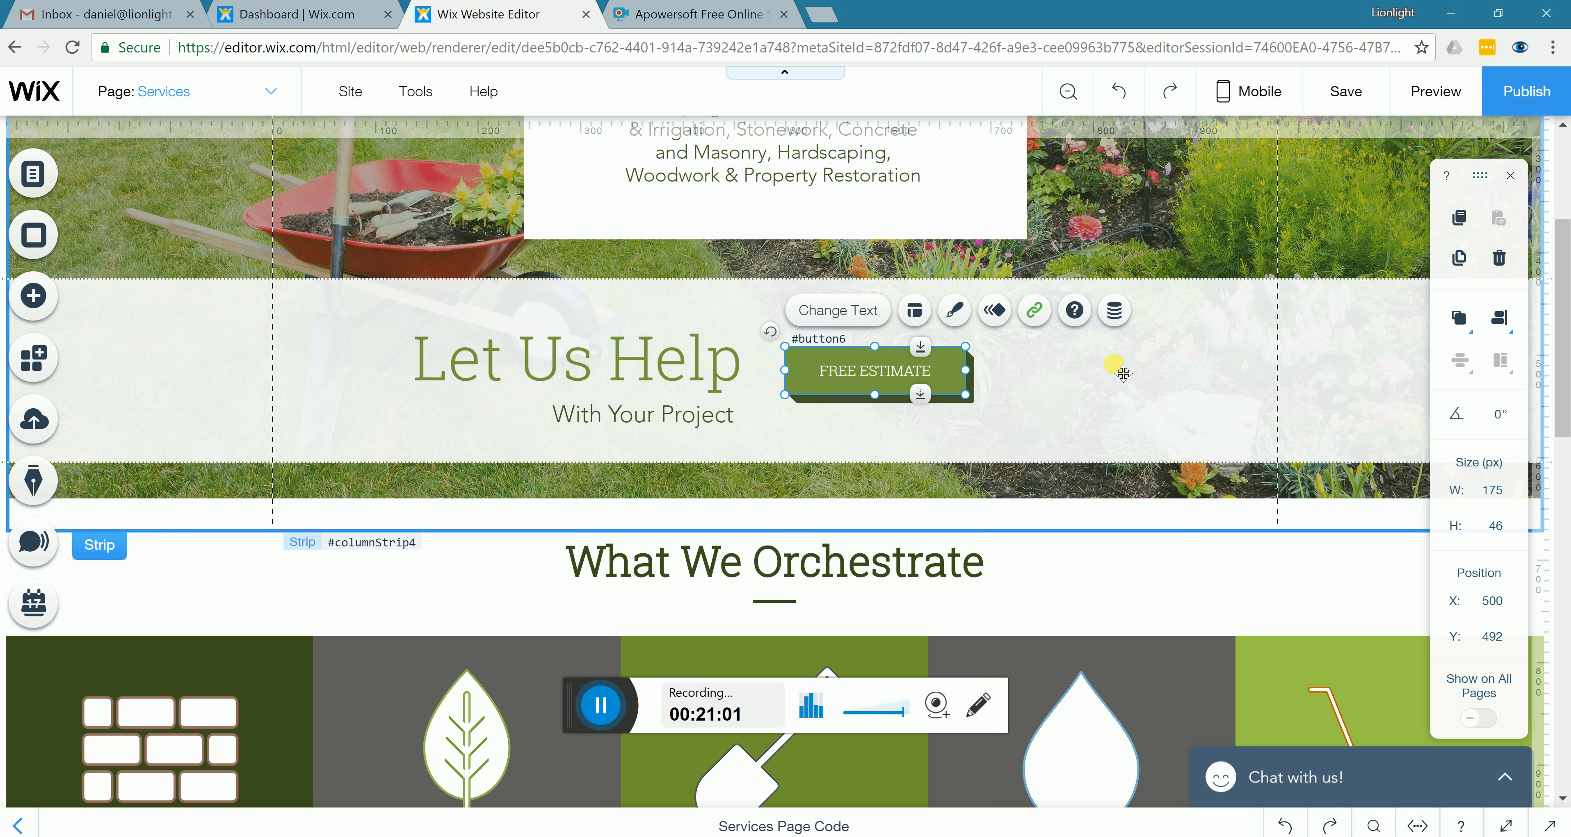
Select the shovel image in the Hardscaping + Woodworking column and review its settings for click behaviour, resizing and image text
{"action": "scroll", "coordinate": [1109, 370], "scroll_direction": "down", "scroll_amount": 3}
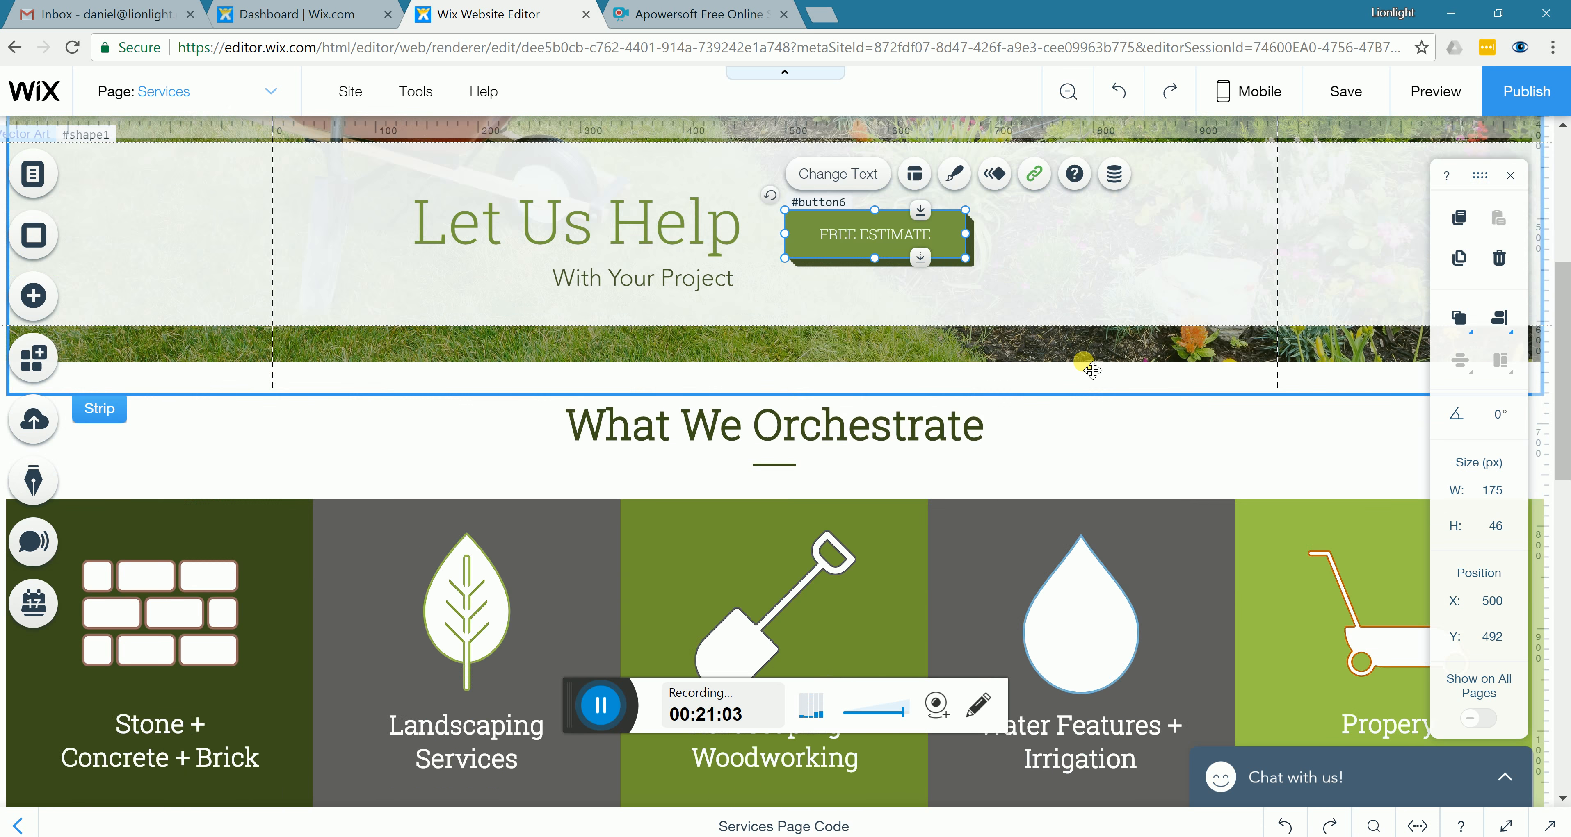
{"action": "scroll", "coordinate": [936, 385], "scroll_direction": "down", "scroll_amount": 2}
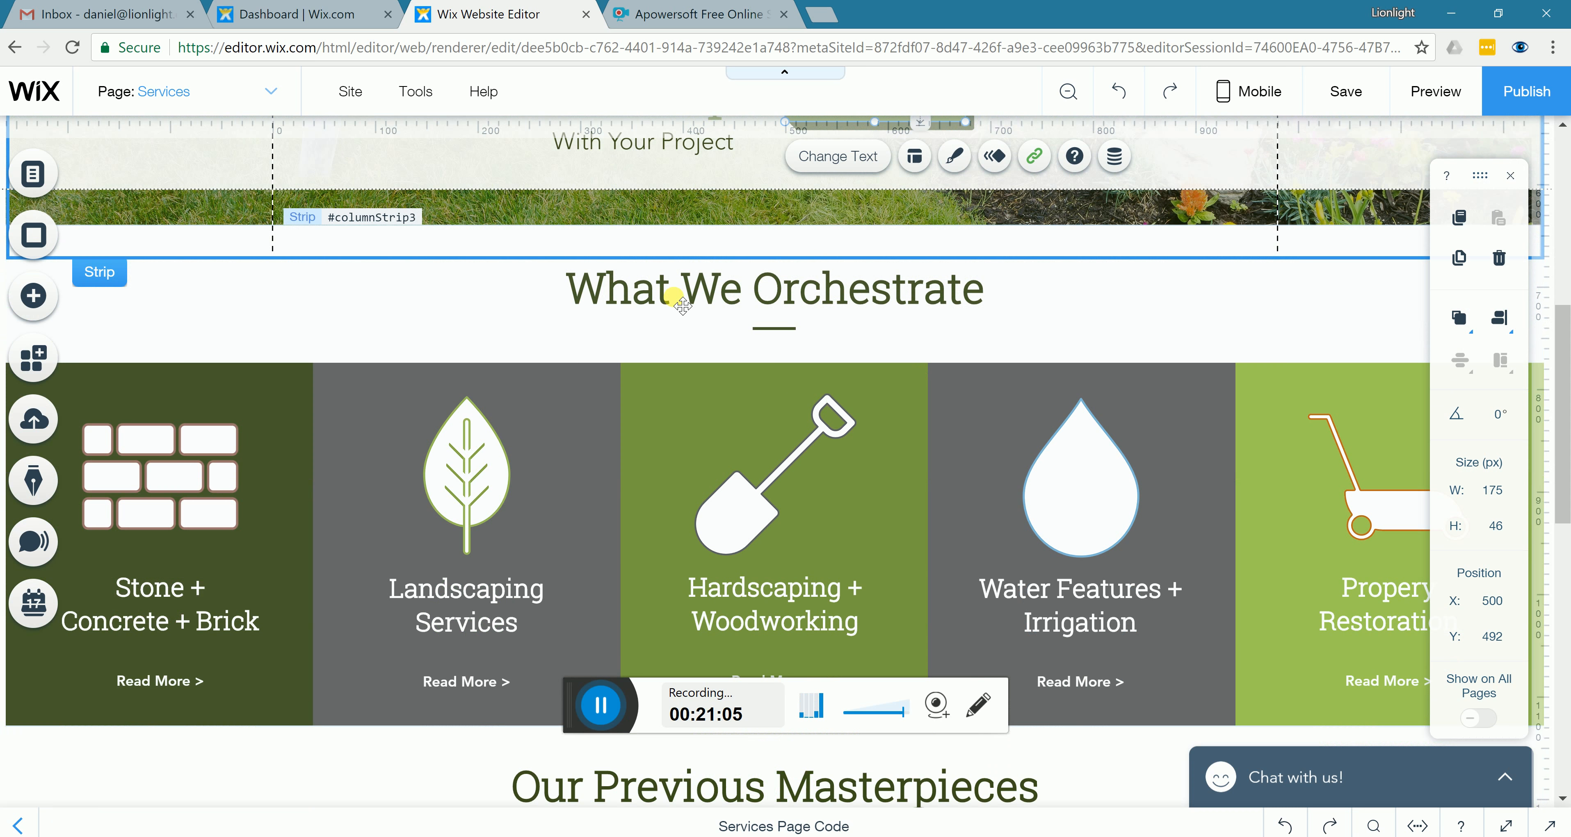
{"action": "scroll", "coordinate": [667, 416], "scroll_direction": "down", "scroll_amount": 2}
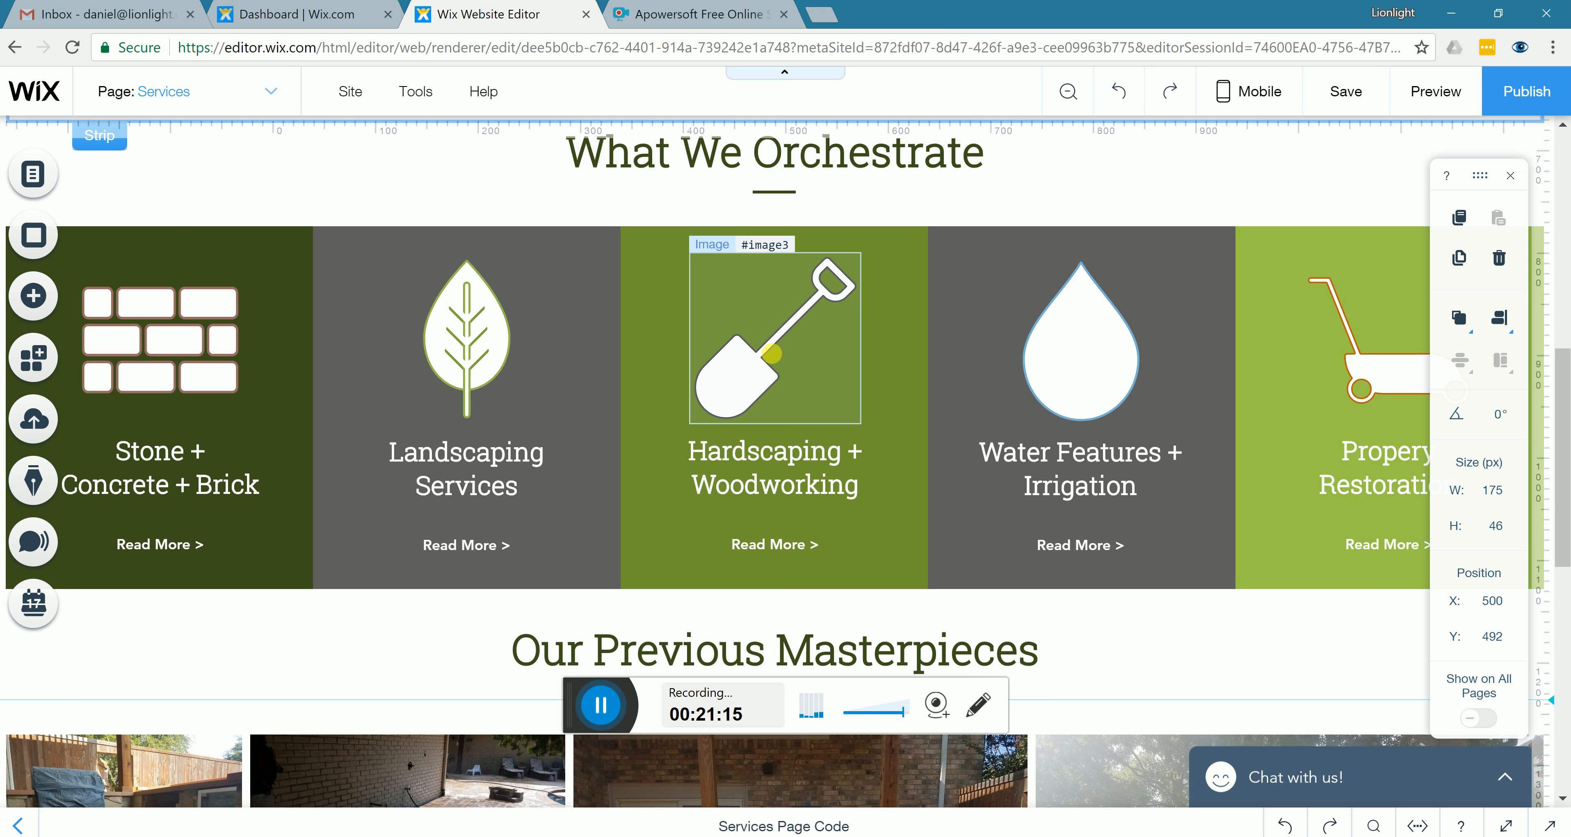
{"action": "left_click", "coordinate": [772, 360]}
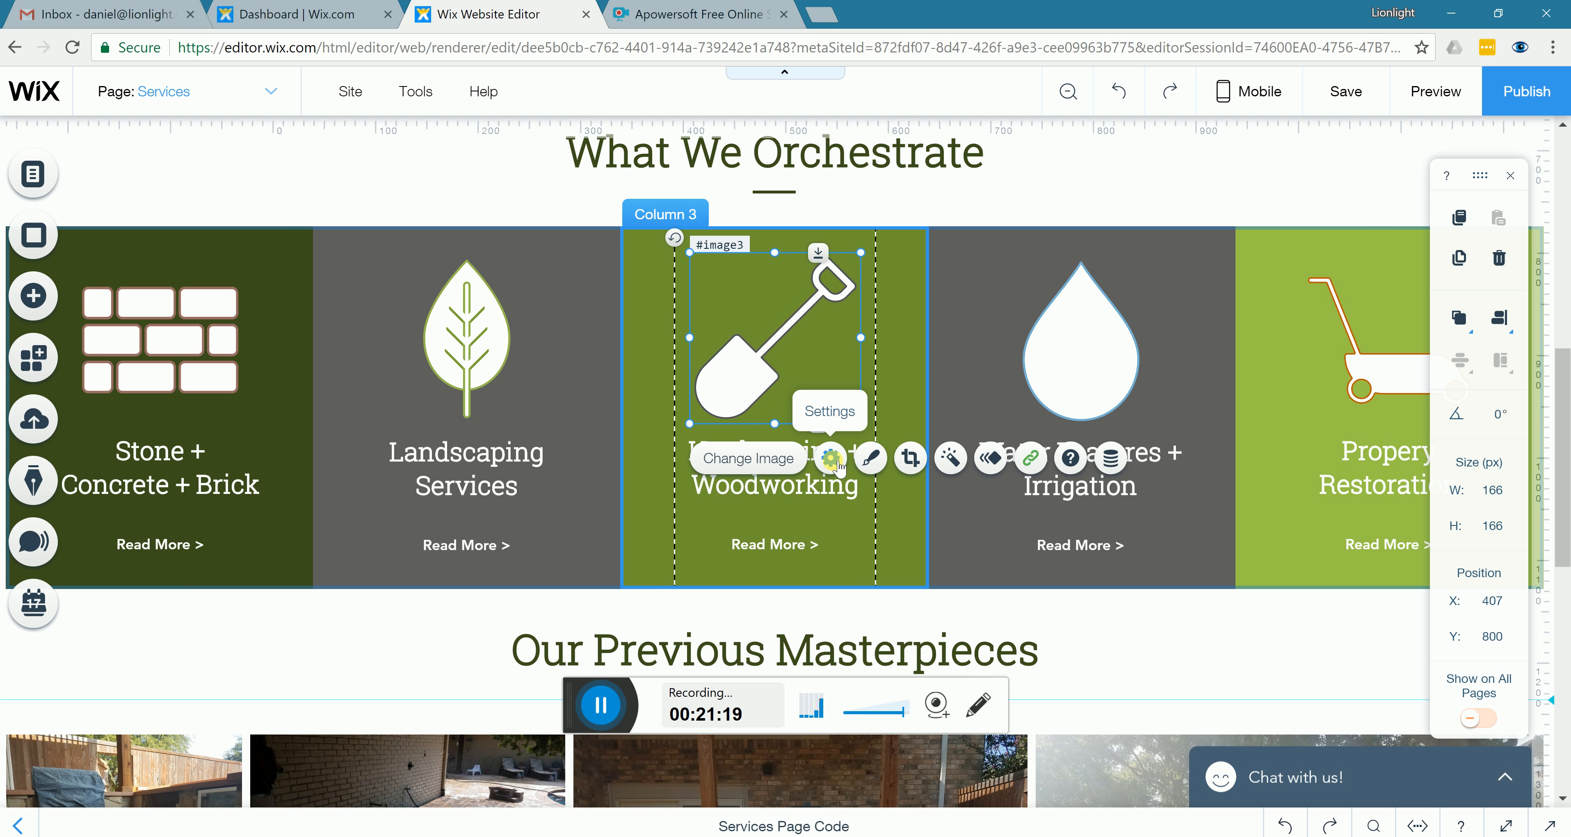
{"action": "left_click", "coordinate": [838, 466]}
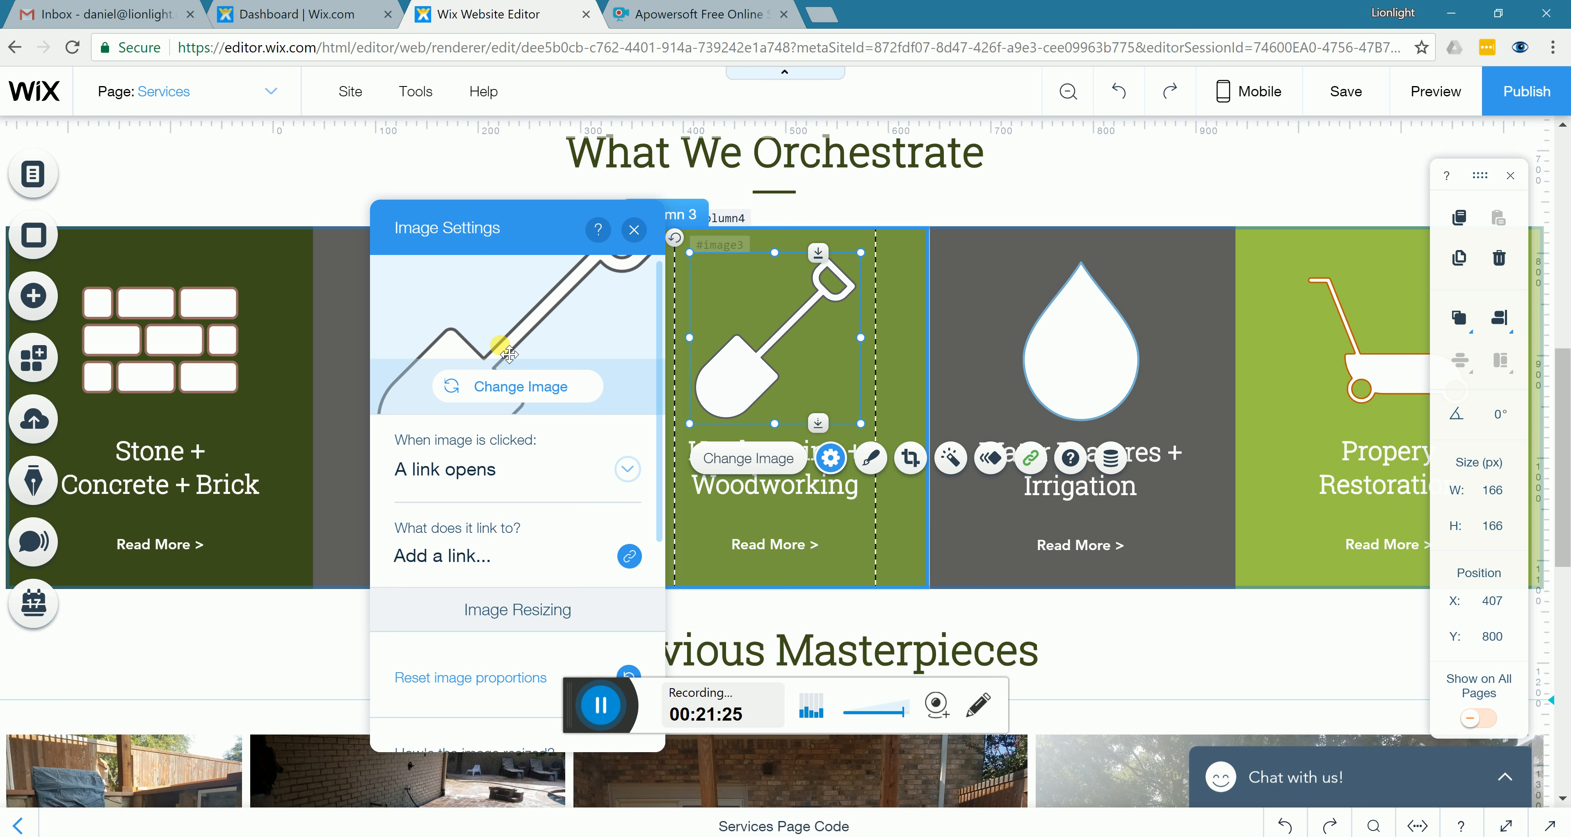
{"action": "scroll", "coordinate": [509, 353], "scroll_direction": "down", "scroll_amount": 5}
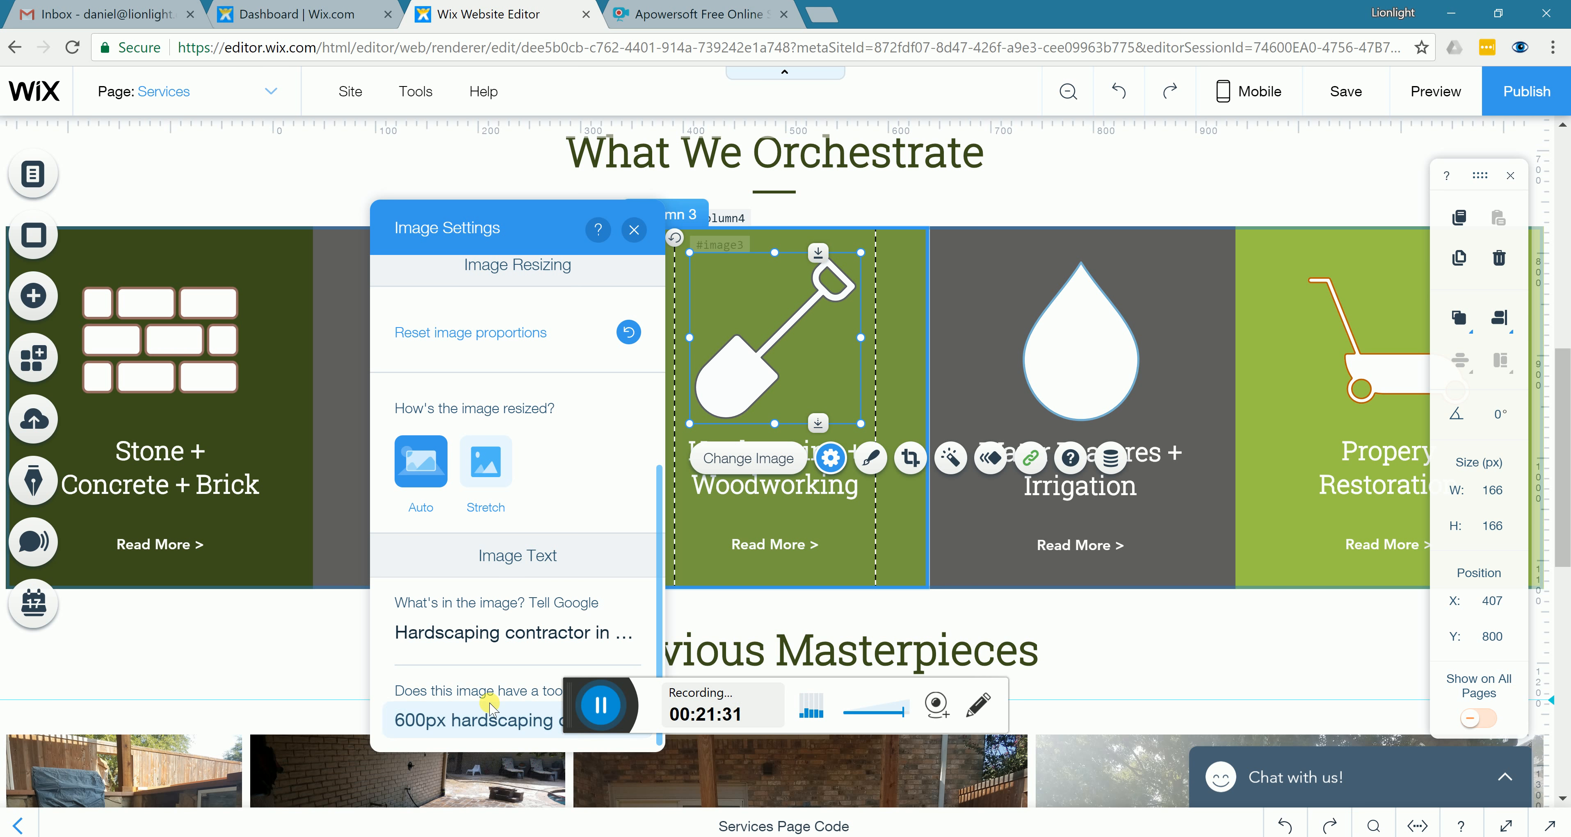
{"action": "scroll", "coordinate": [551, 488], "scroll_direction": "up", "scroll_amount": 1}
{"action": "scroll", "coordinate": [551, 487], "scroll_direction": "up", "scroll_amount": 5}
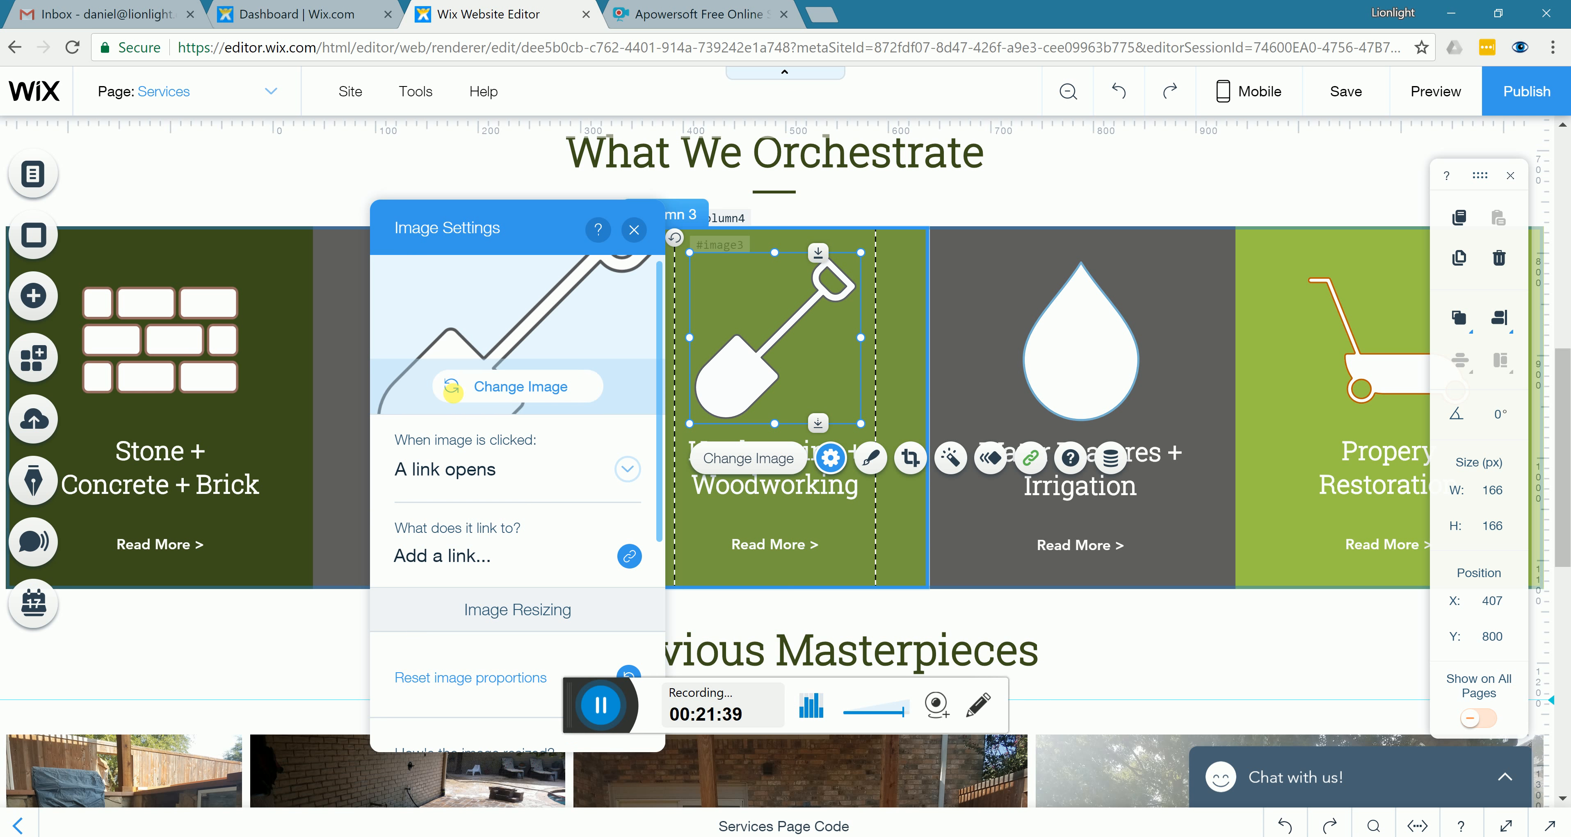
Replace the shovel image with the white BBB logo from All Media and close the image settings
{"action": "left_click", "coordinate": [502, 395]}
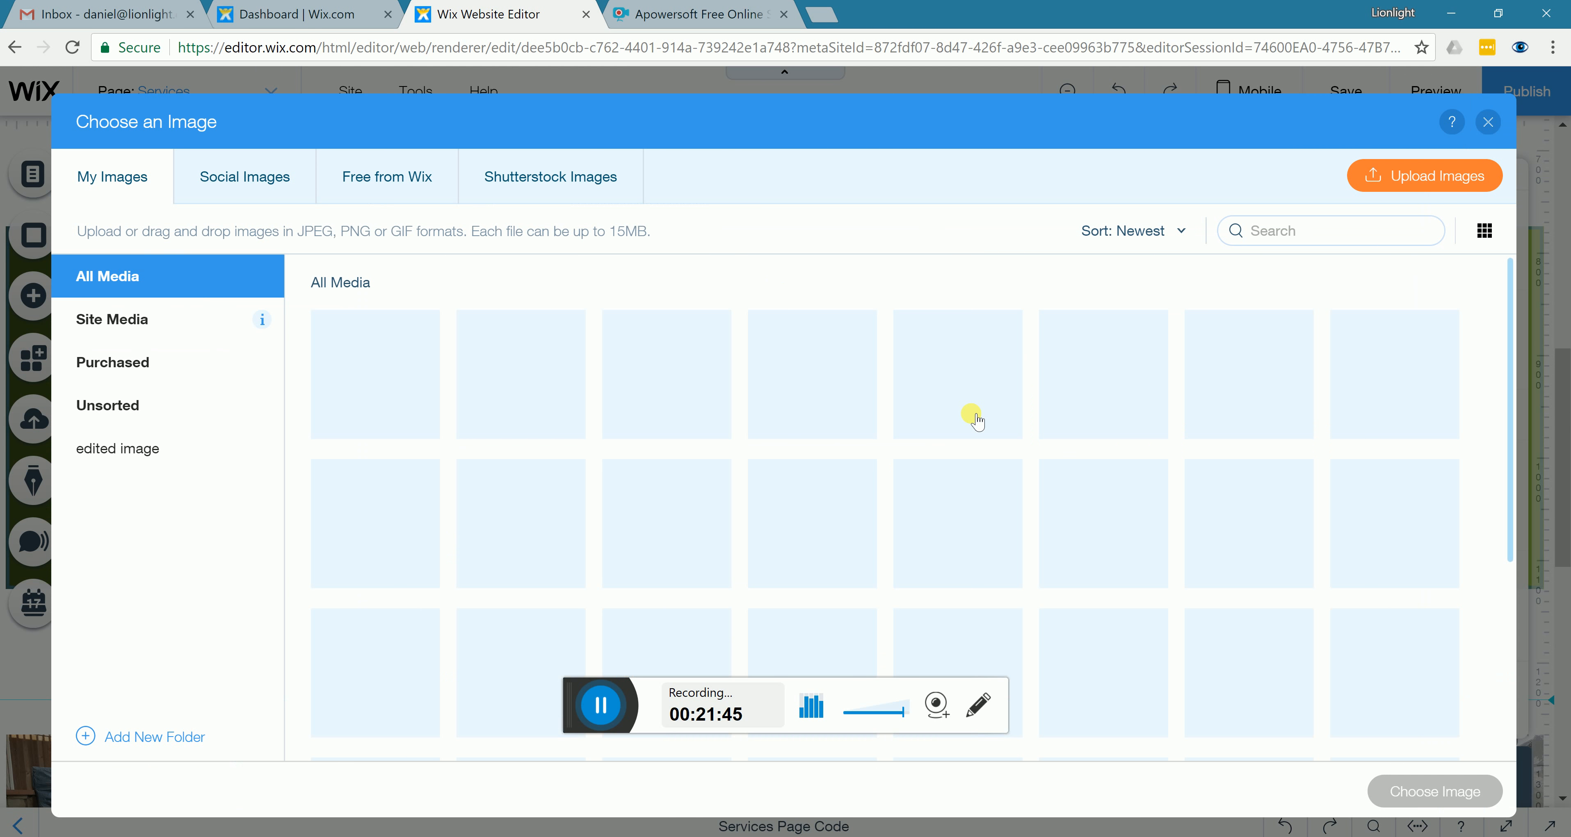
{"action": "mouse_move", "coordinate": [978, 422]}
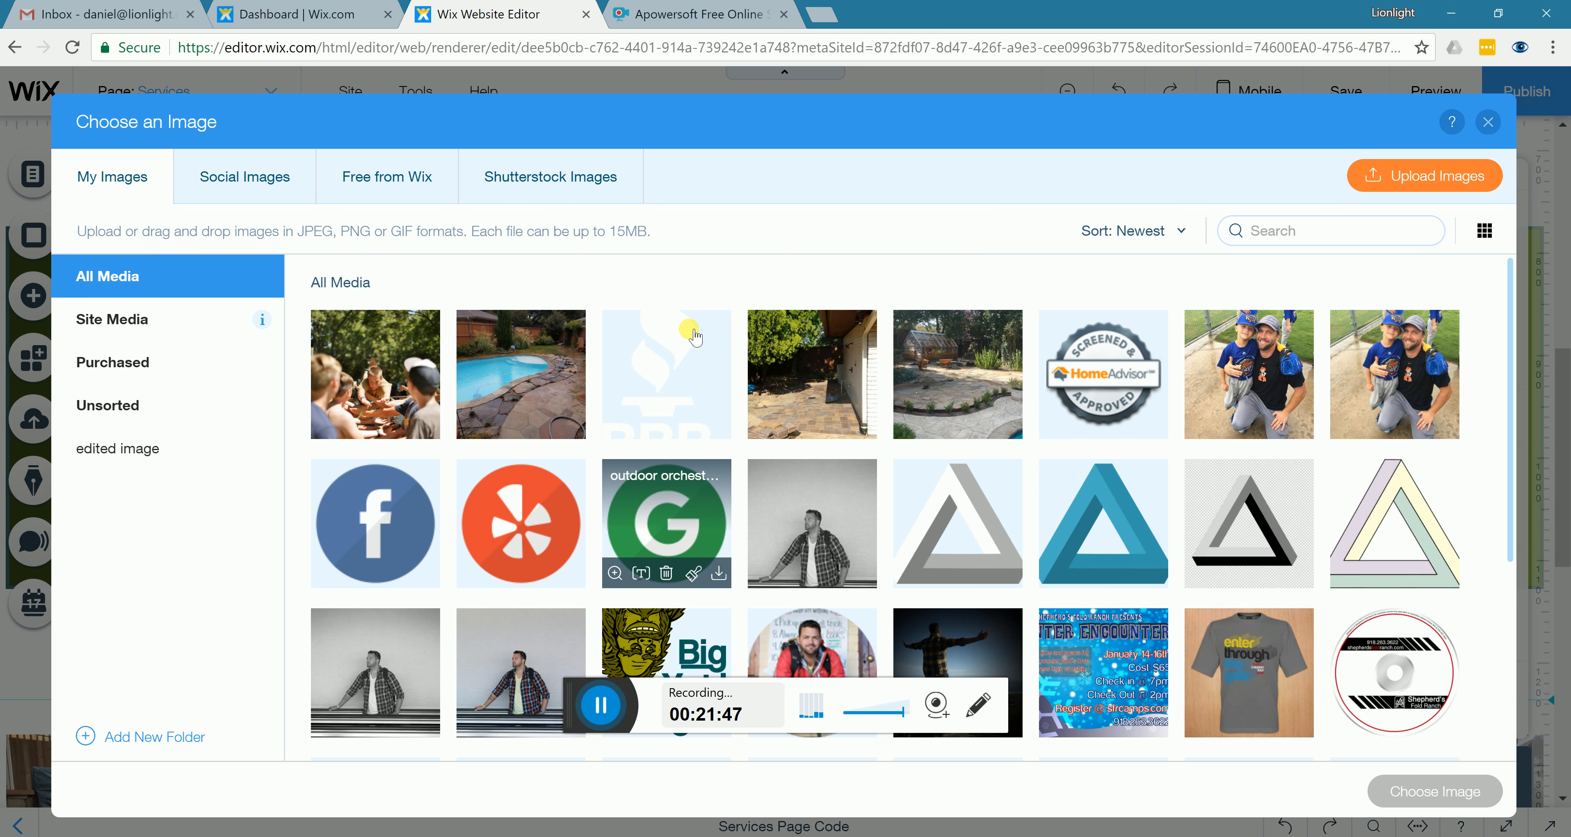
{"action": "left_click", "coordinate": [643, 379]}
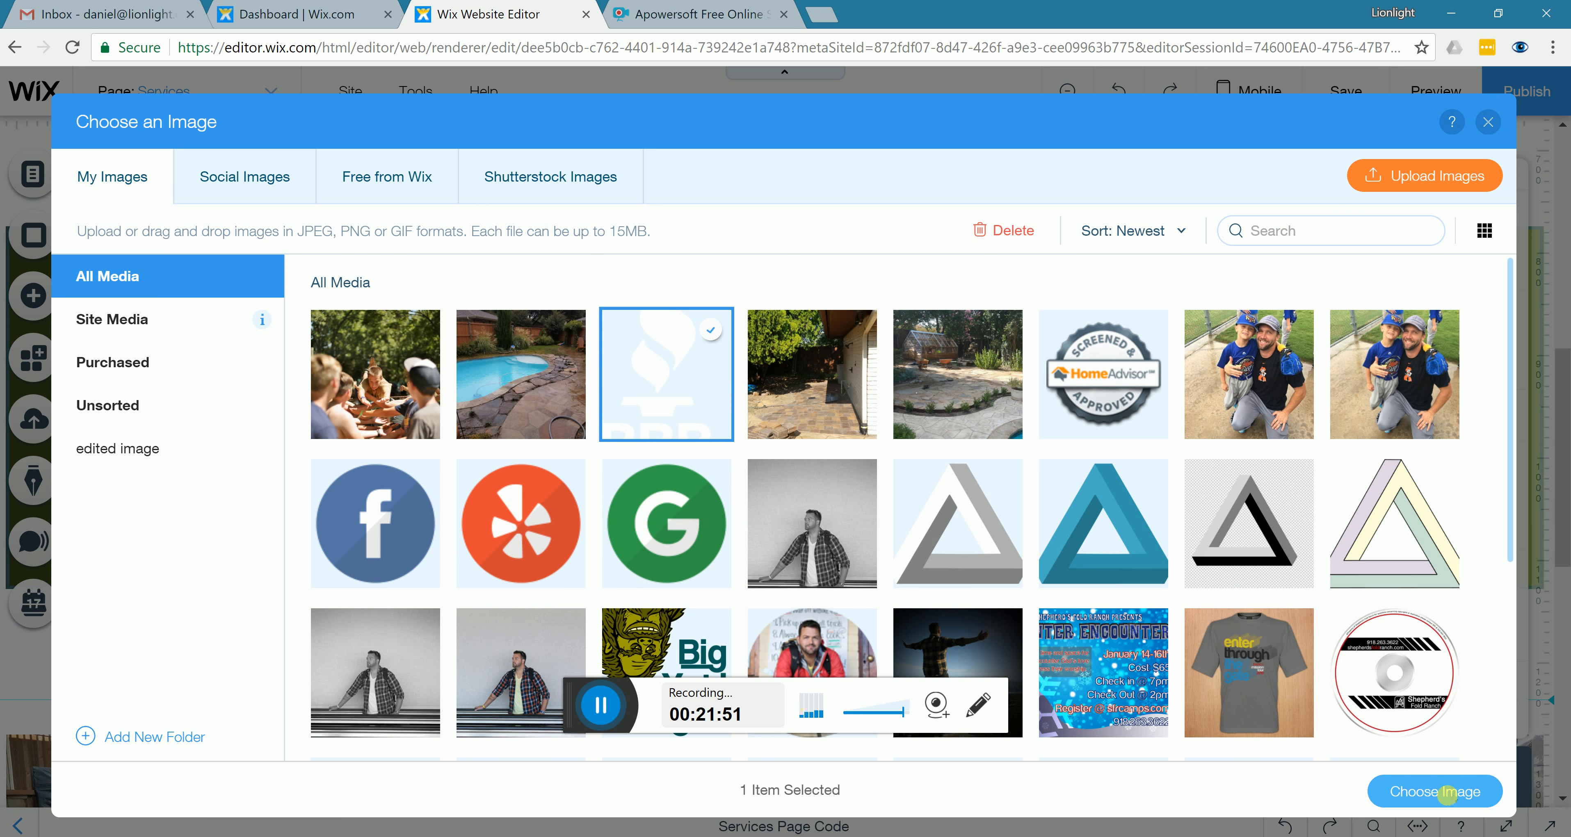
{"action": "double_click", "coordinate": [408, 335]}
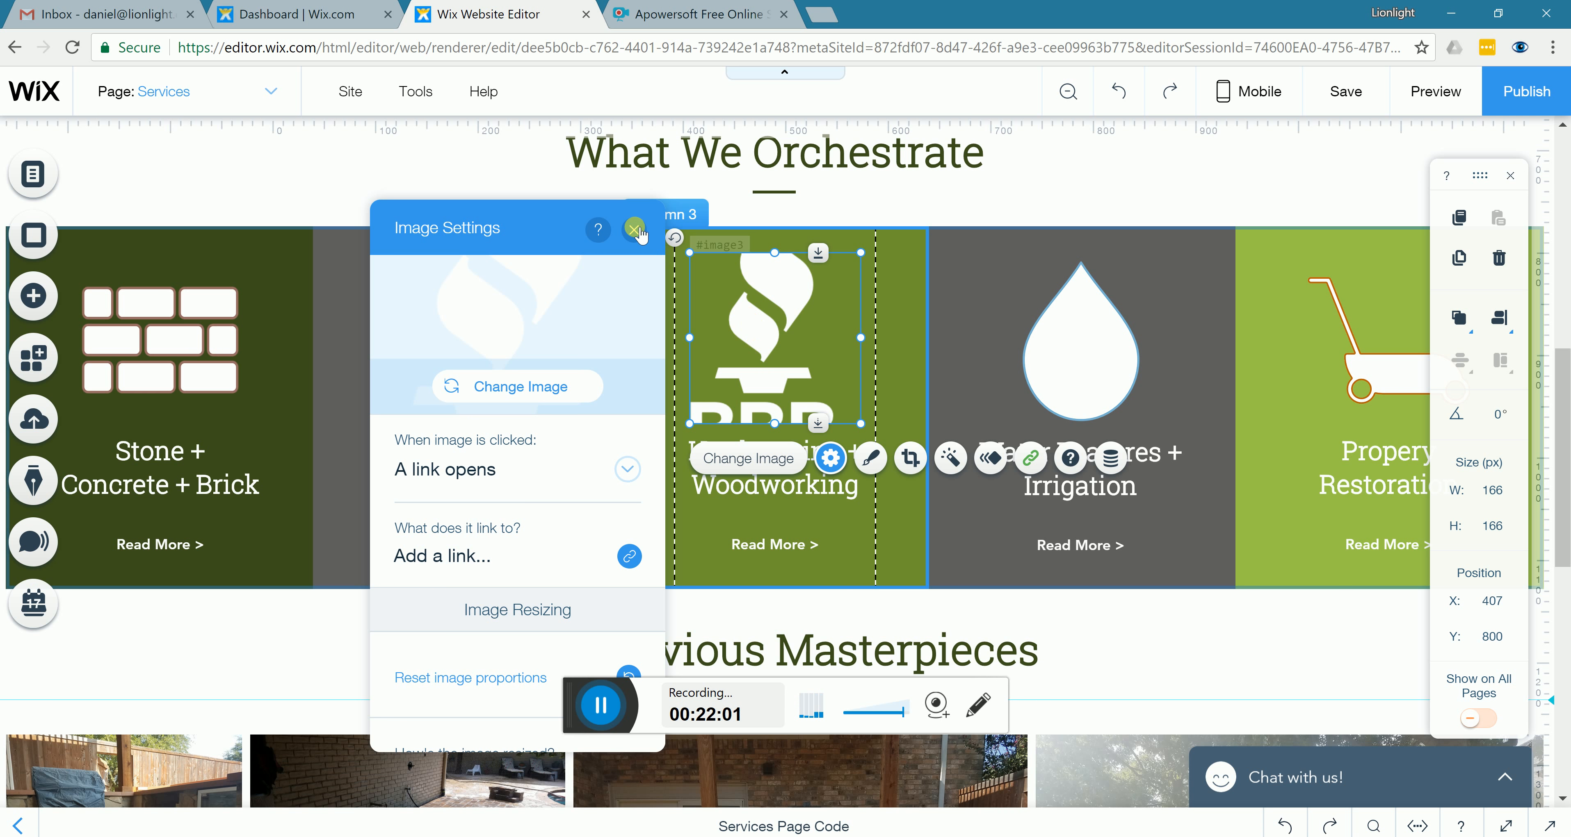
{"action": "left_click", "coordinate": [635, 231]}
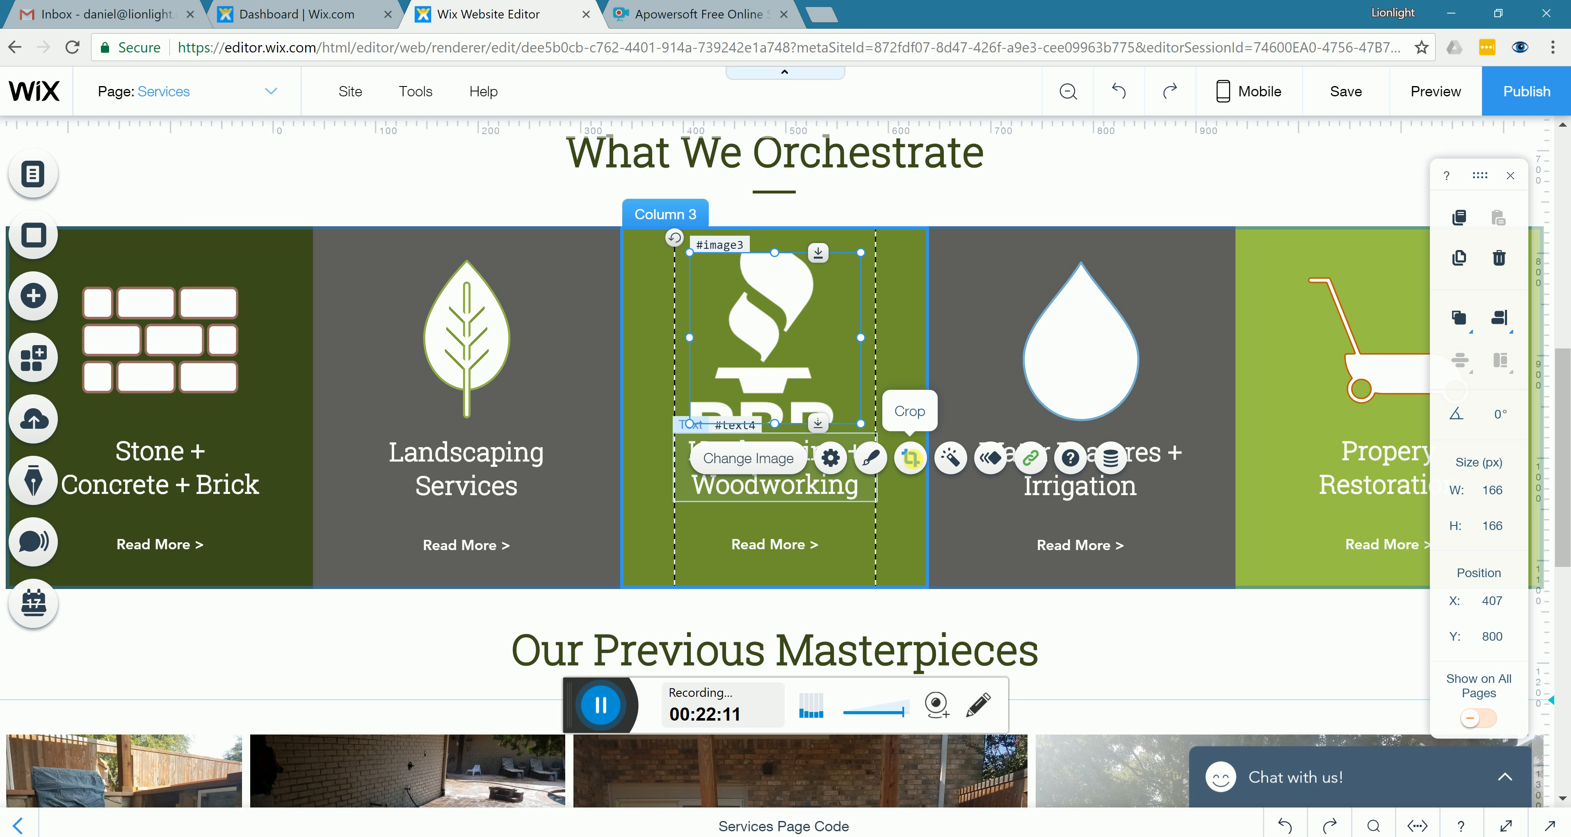
Try to extend the crop area of the BBB logo downward and leave crop mode without applying it
{"action": "left_click", "coordinate": [787, 320]}
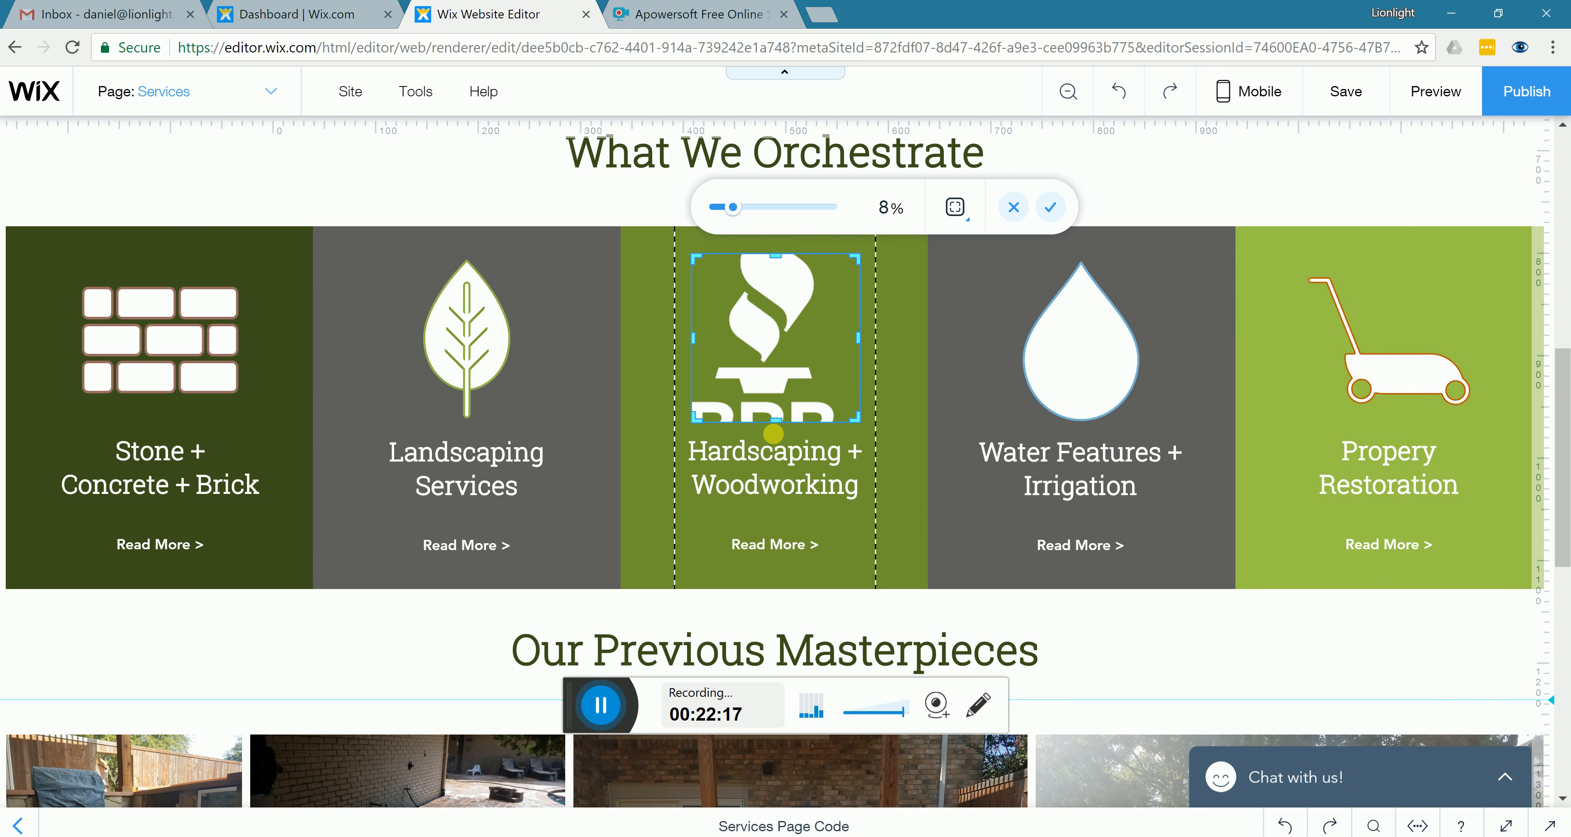
{"action": "left_click_drag", "start_coordinate": [773, 434], "coordinate": [775, 463]}
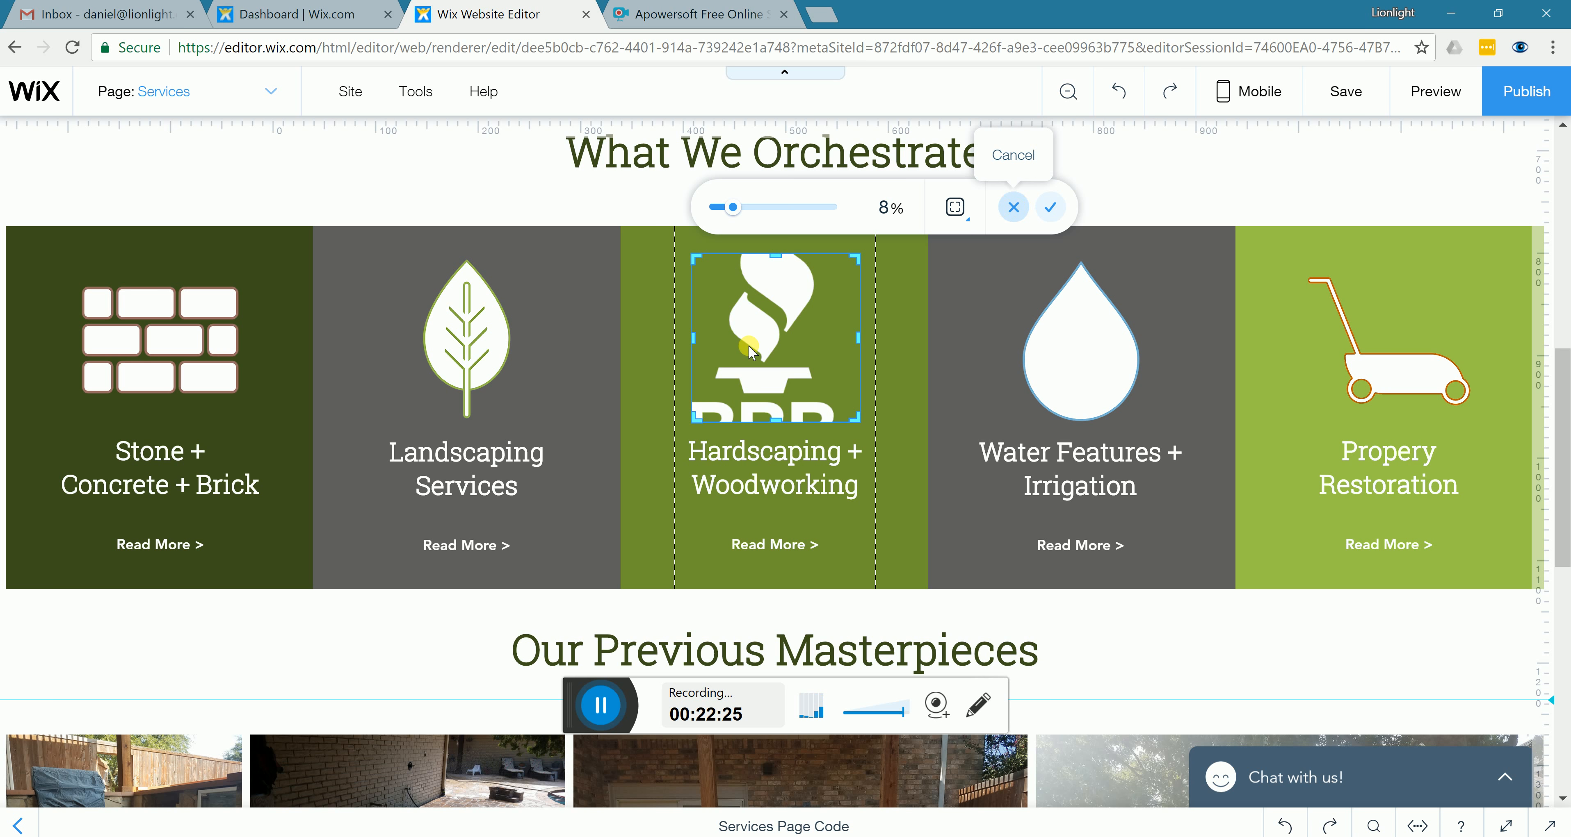
{"action": "left_click", "coordinate": [787, 357]}
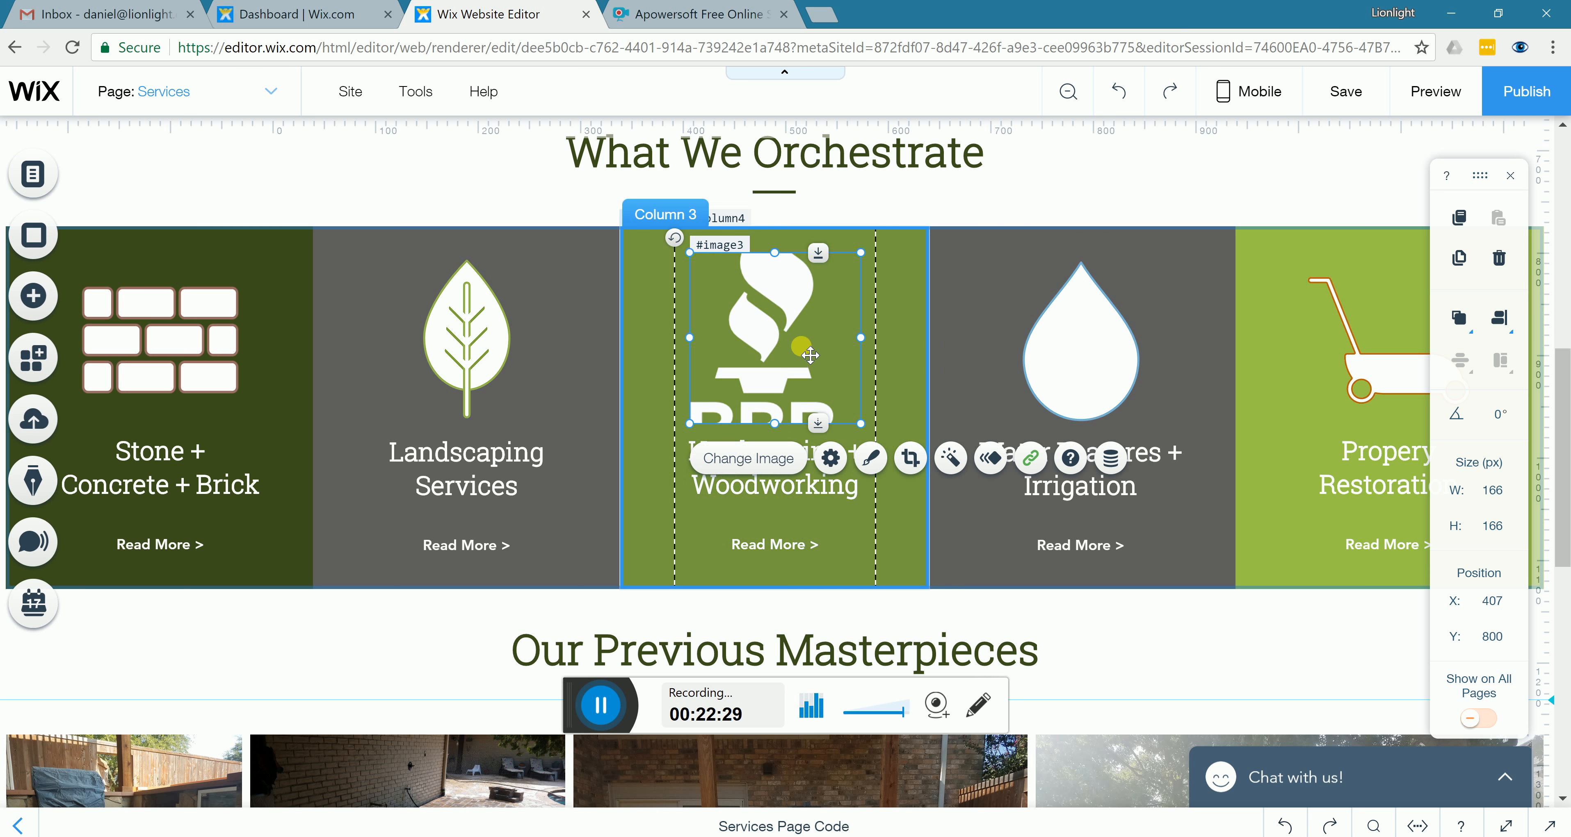
Undo the image replacement in the Hardscaping + Woodworking column
{"action": "left_click", "coordinate": [1117, 90]}
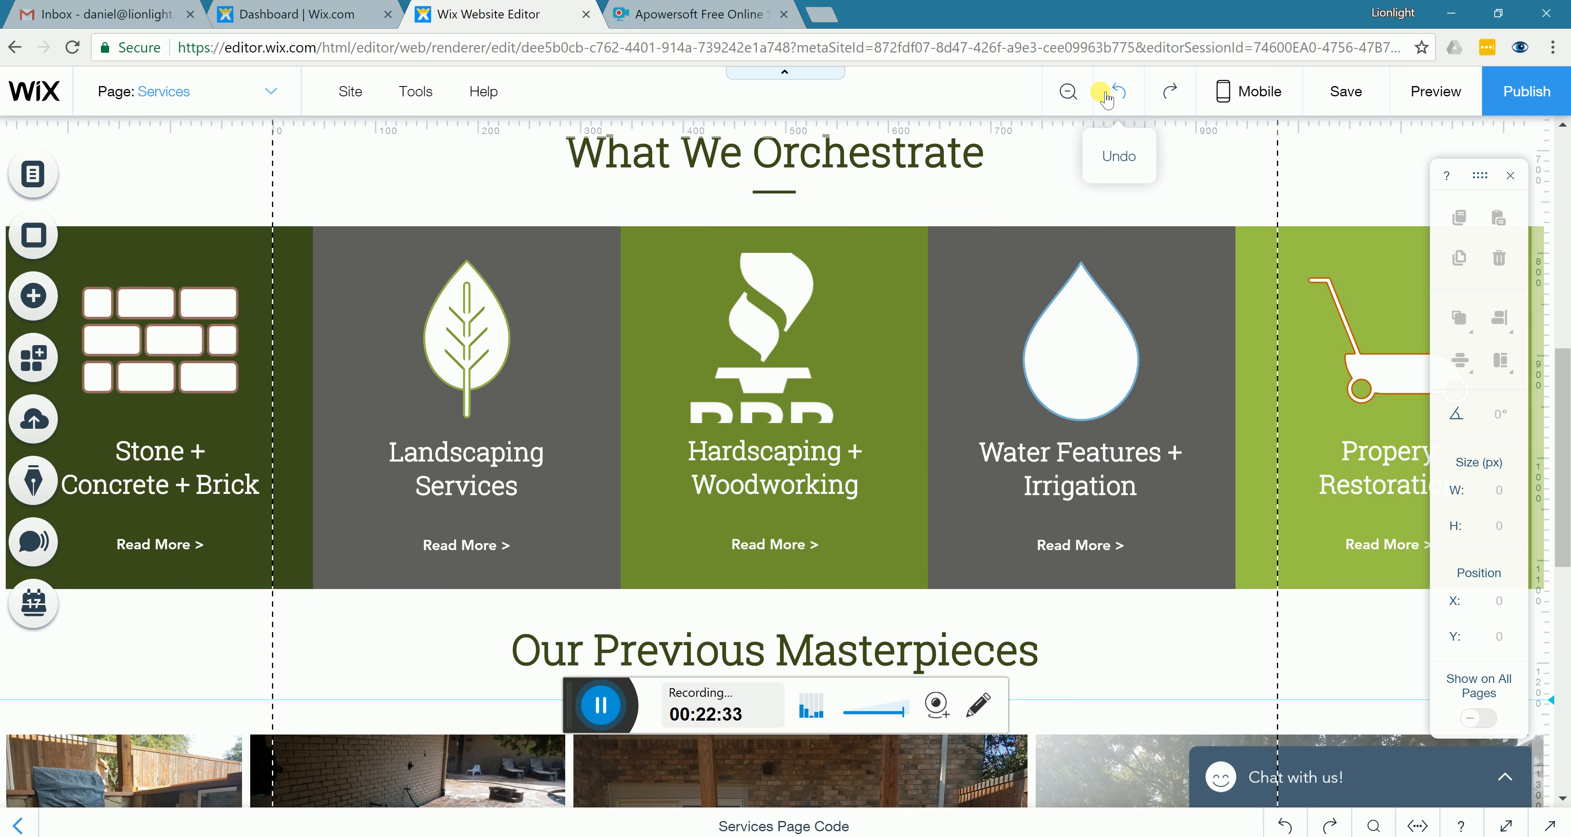
{"action": "left_click", "coordinate": [1127, 95]}
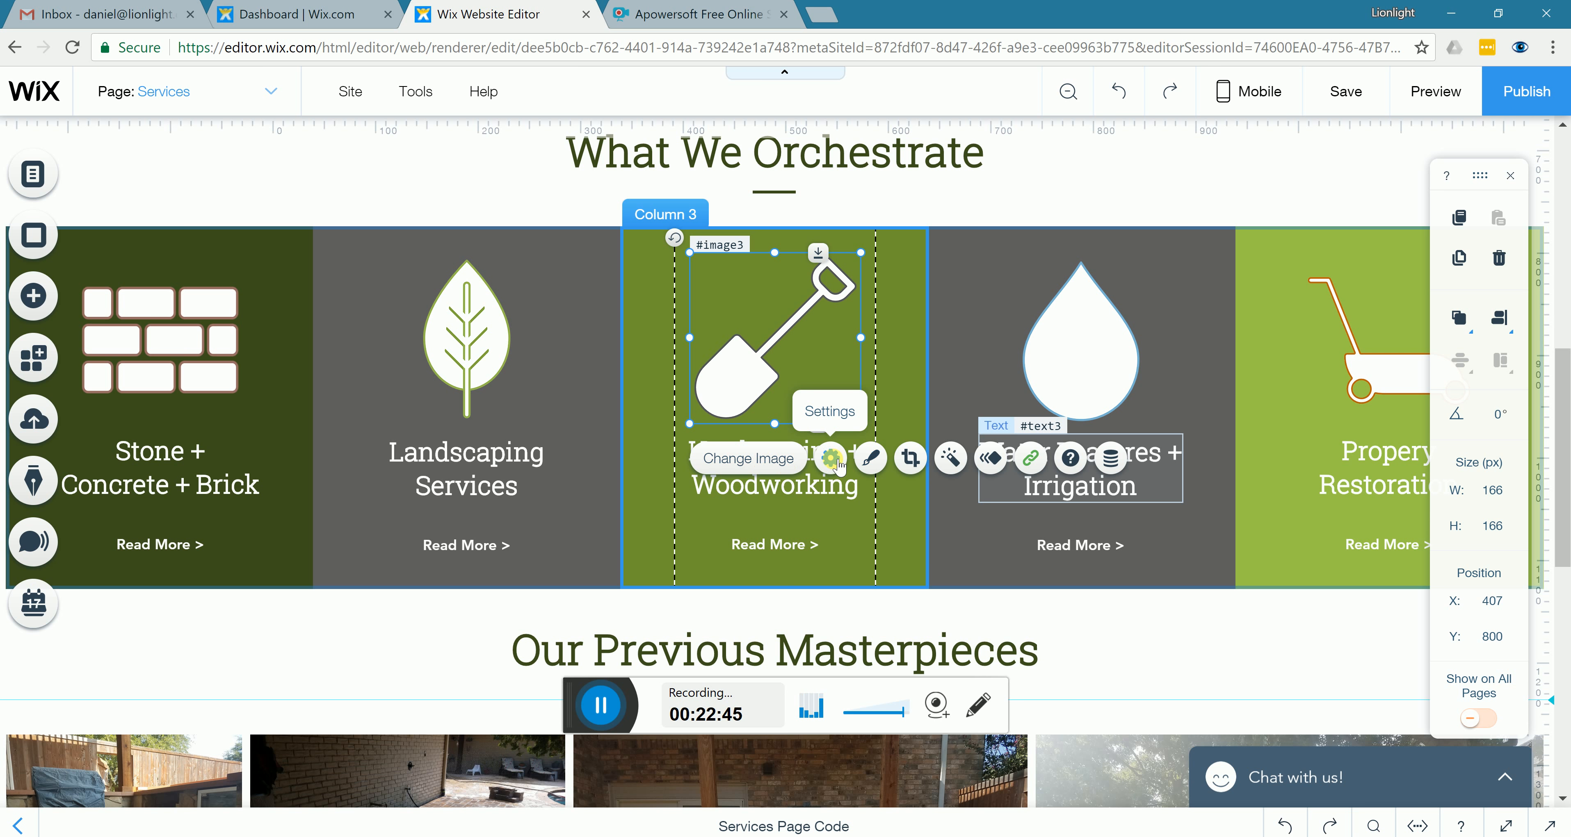
Review the shovel image's resizing and image text settings again, check its link target, and close both dialogs
{"action": "left_click", "coordinate": [835, 463]}
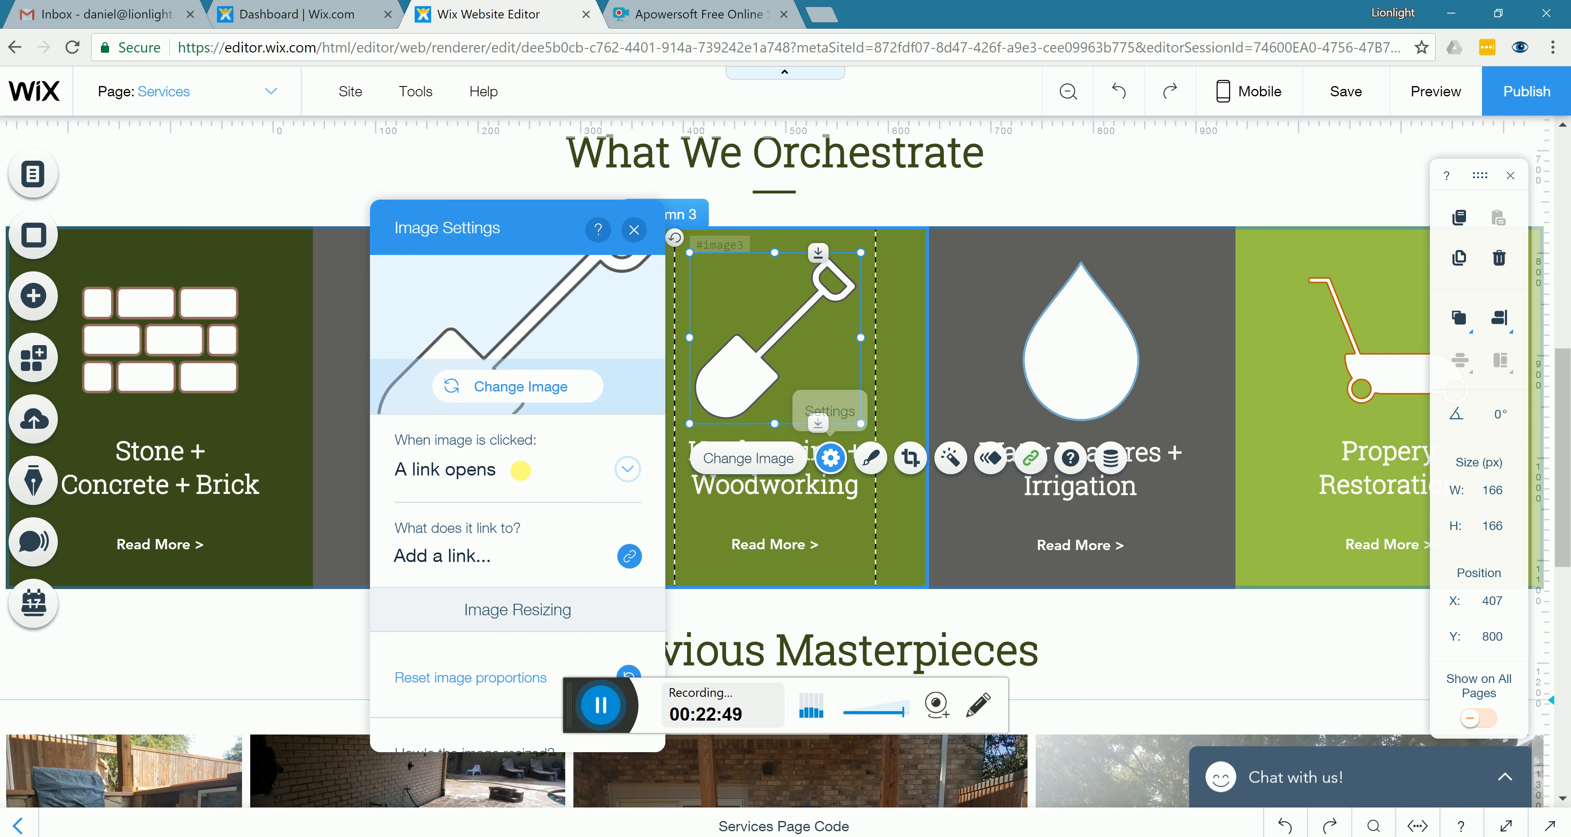
{"action": "scroll", "coordinate": [517, 506], "scroll_direction": "down", "scroll_amount": 5}
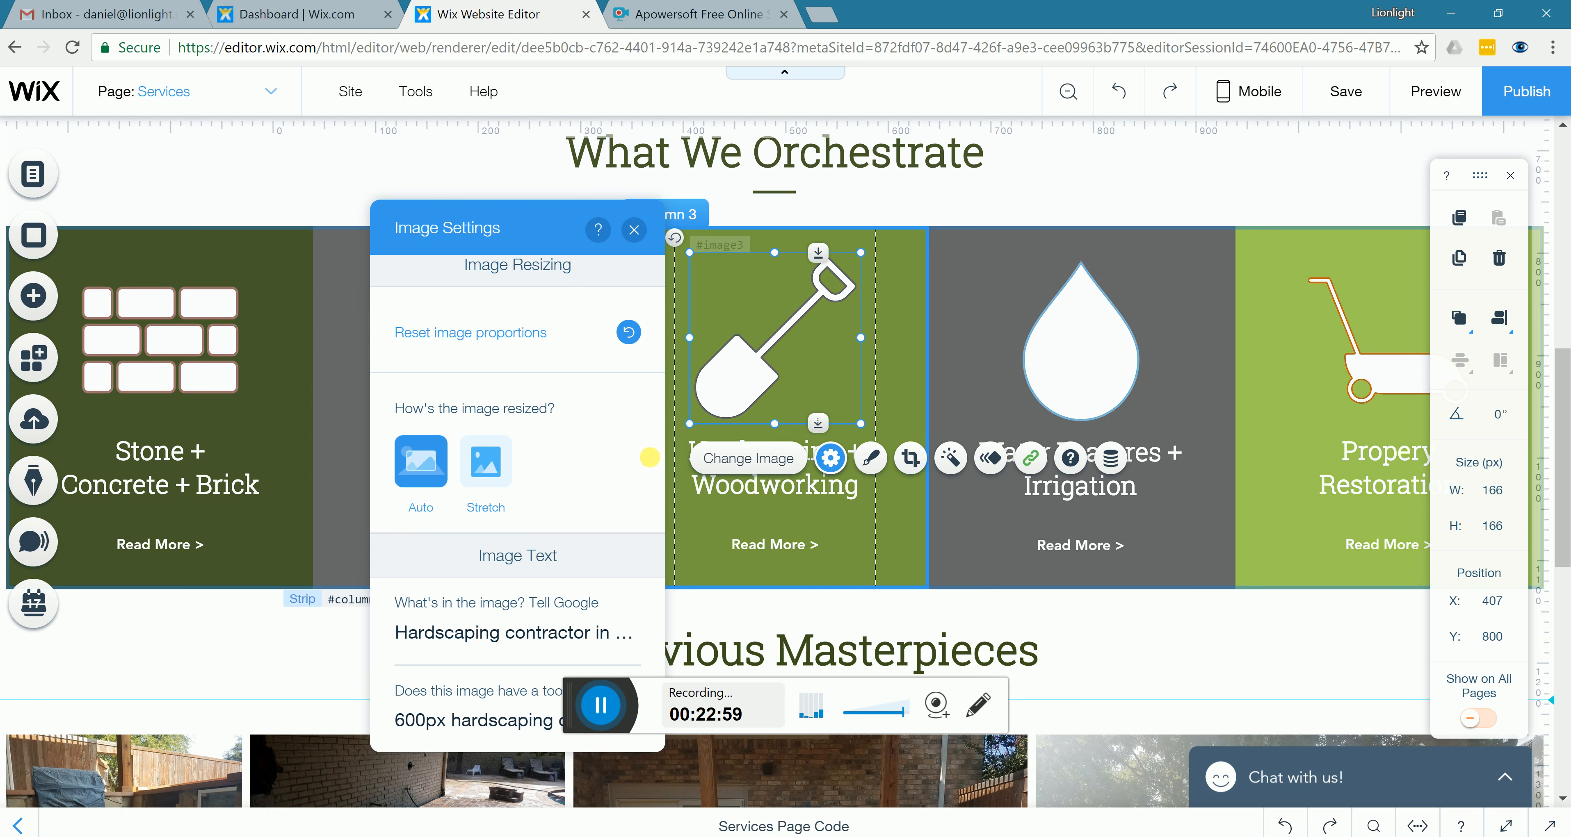
{"action": "scroll", "coordinate": [491, 498], "scroll_direction": "up", "scroll_amount": 5}
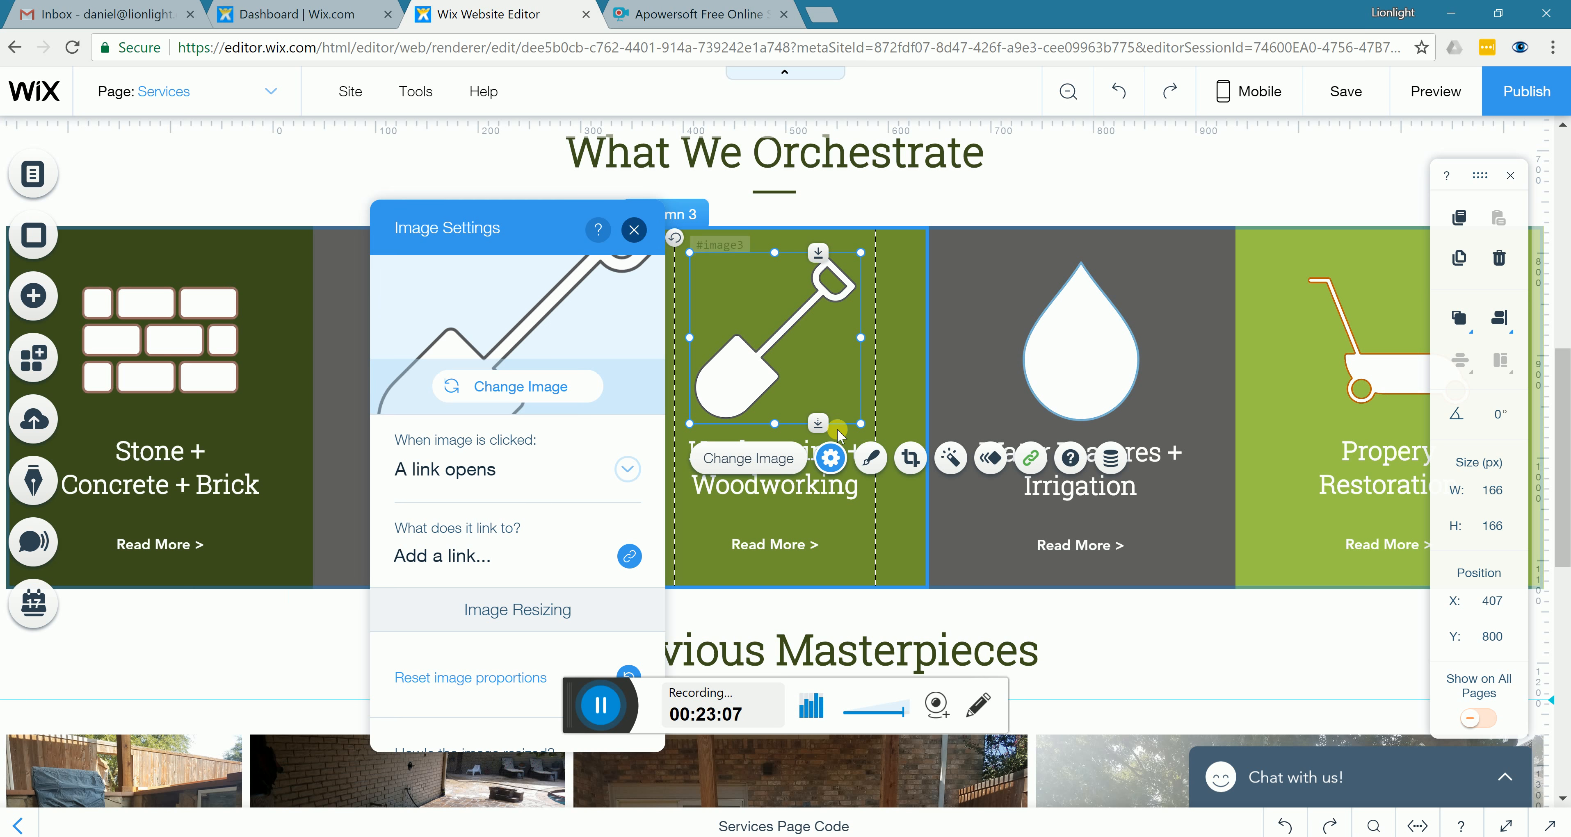
{"action": "left_click", "coordinate": [634, 230]}
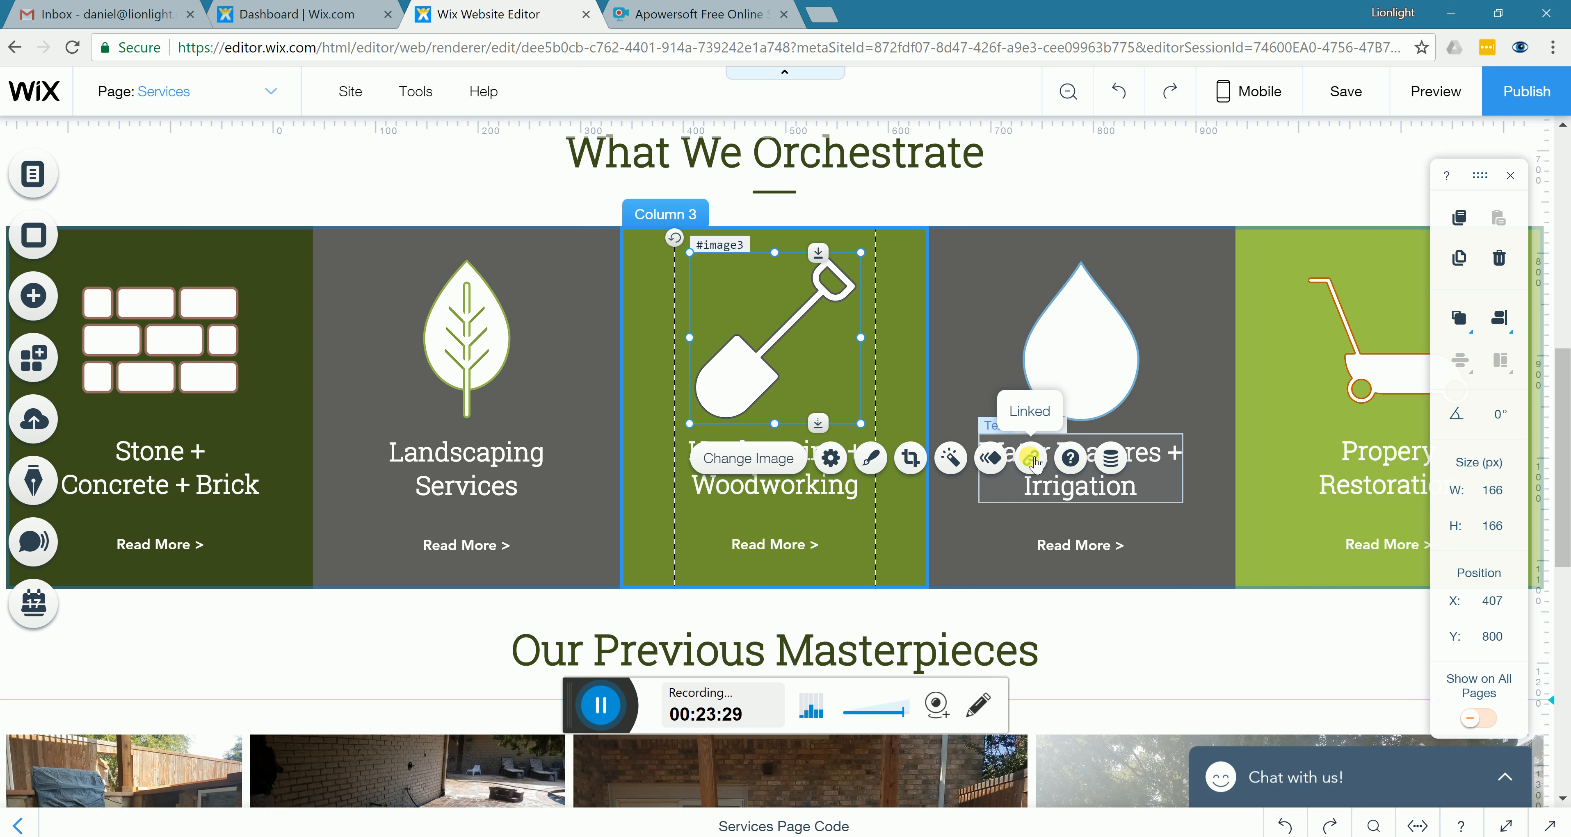
{"action": "left_click", "coordinate": [1031, 458]}
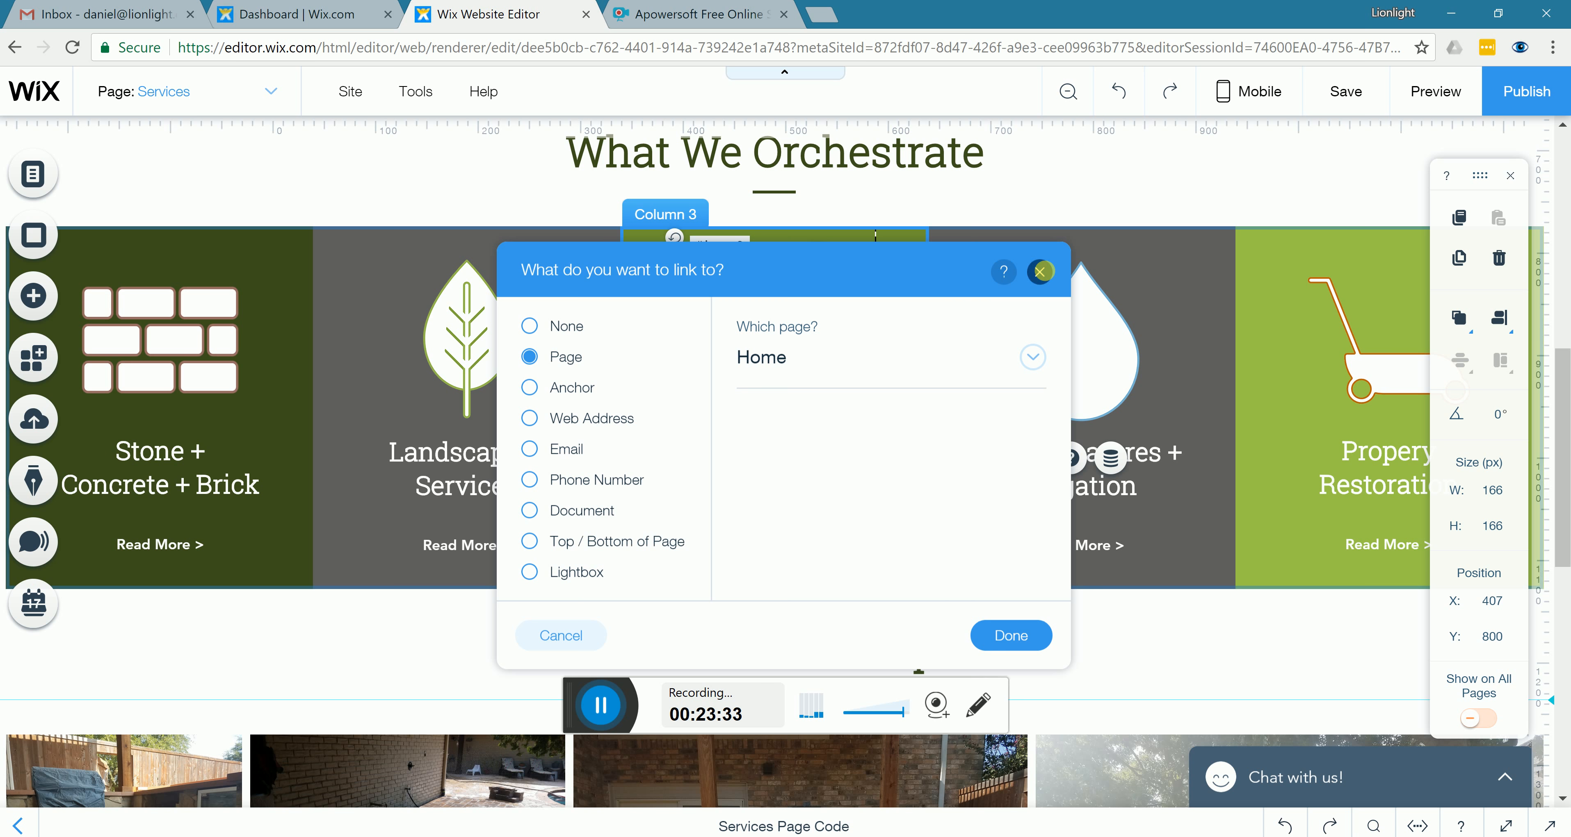
{"action": "left_click", "coordinate": [1040, 271]}
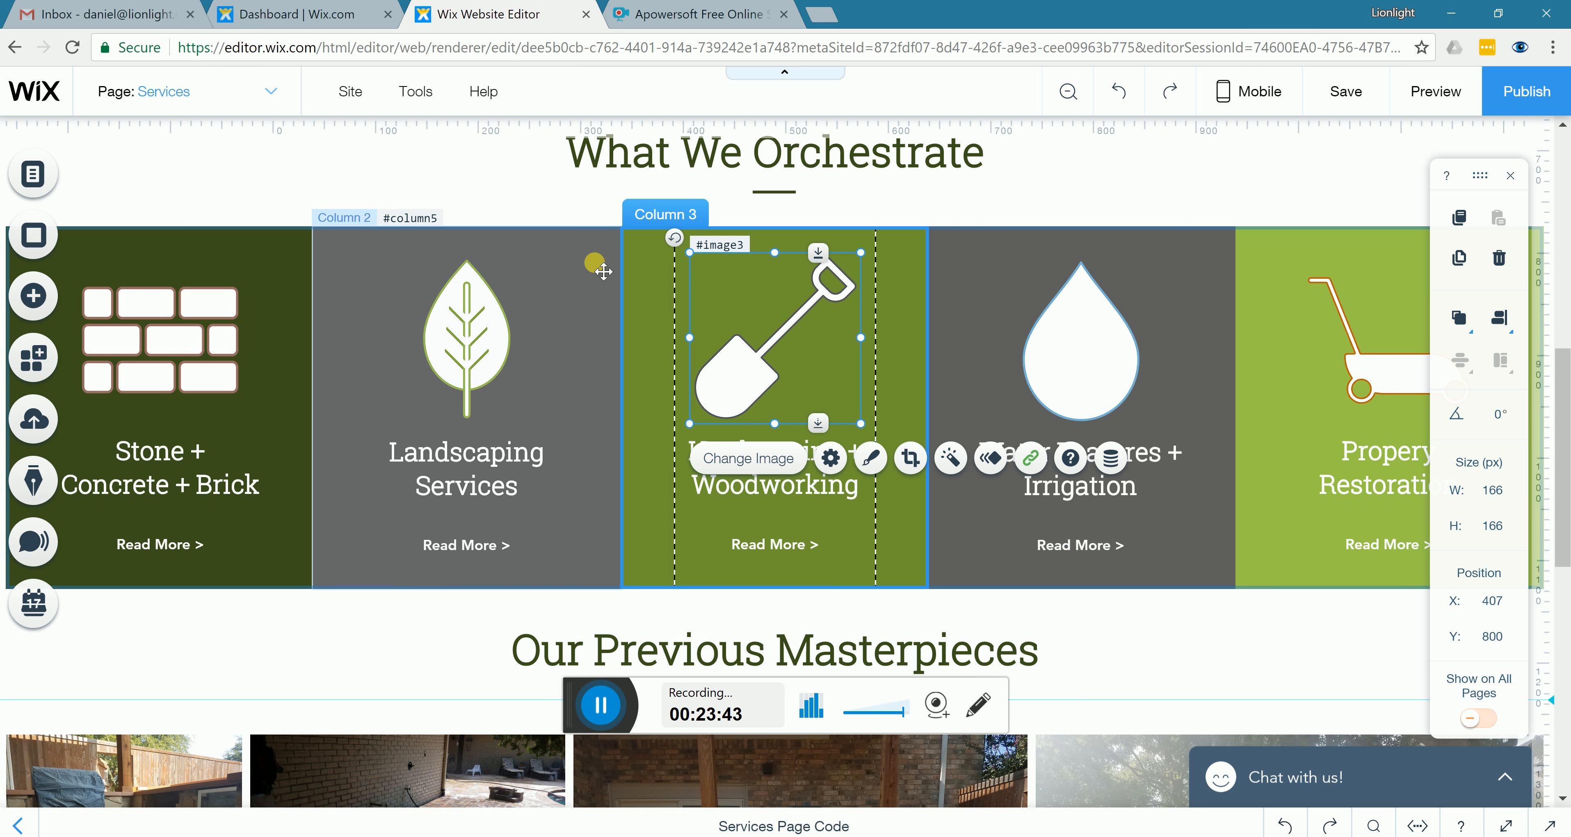
Review the background options of the Landscaping Services column and close them
{"action": "left_click", "coordinate": [595, 262]}
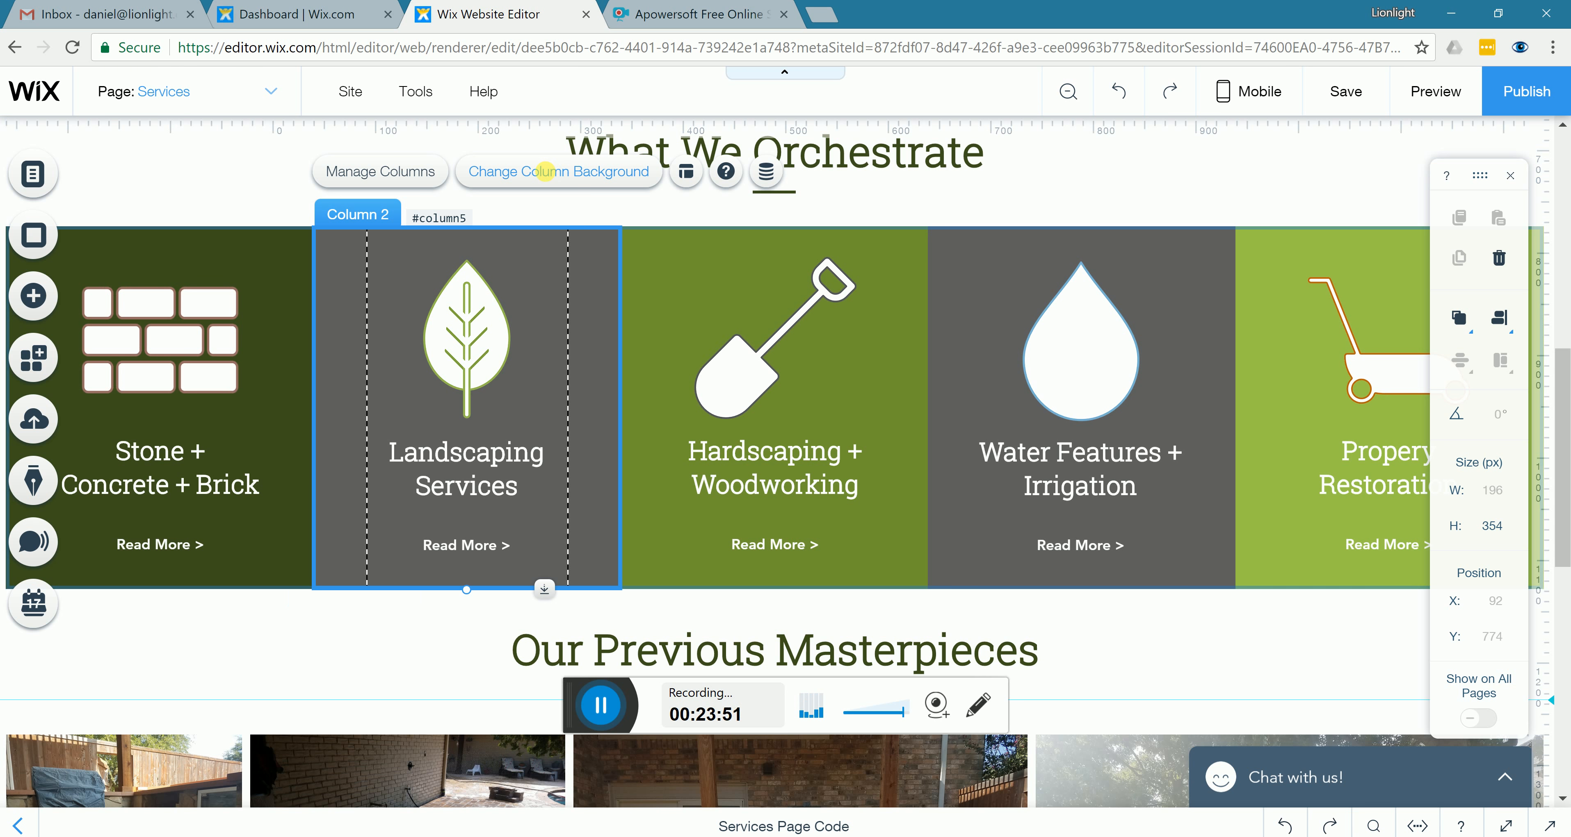
{"action": "left_click", "coordinate": [552, 175]}
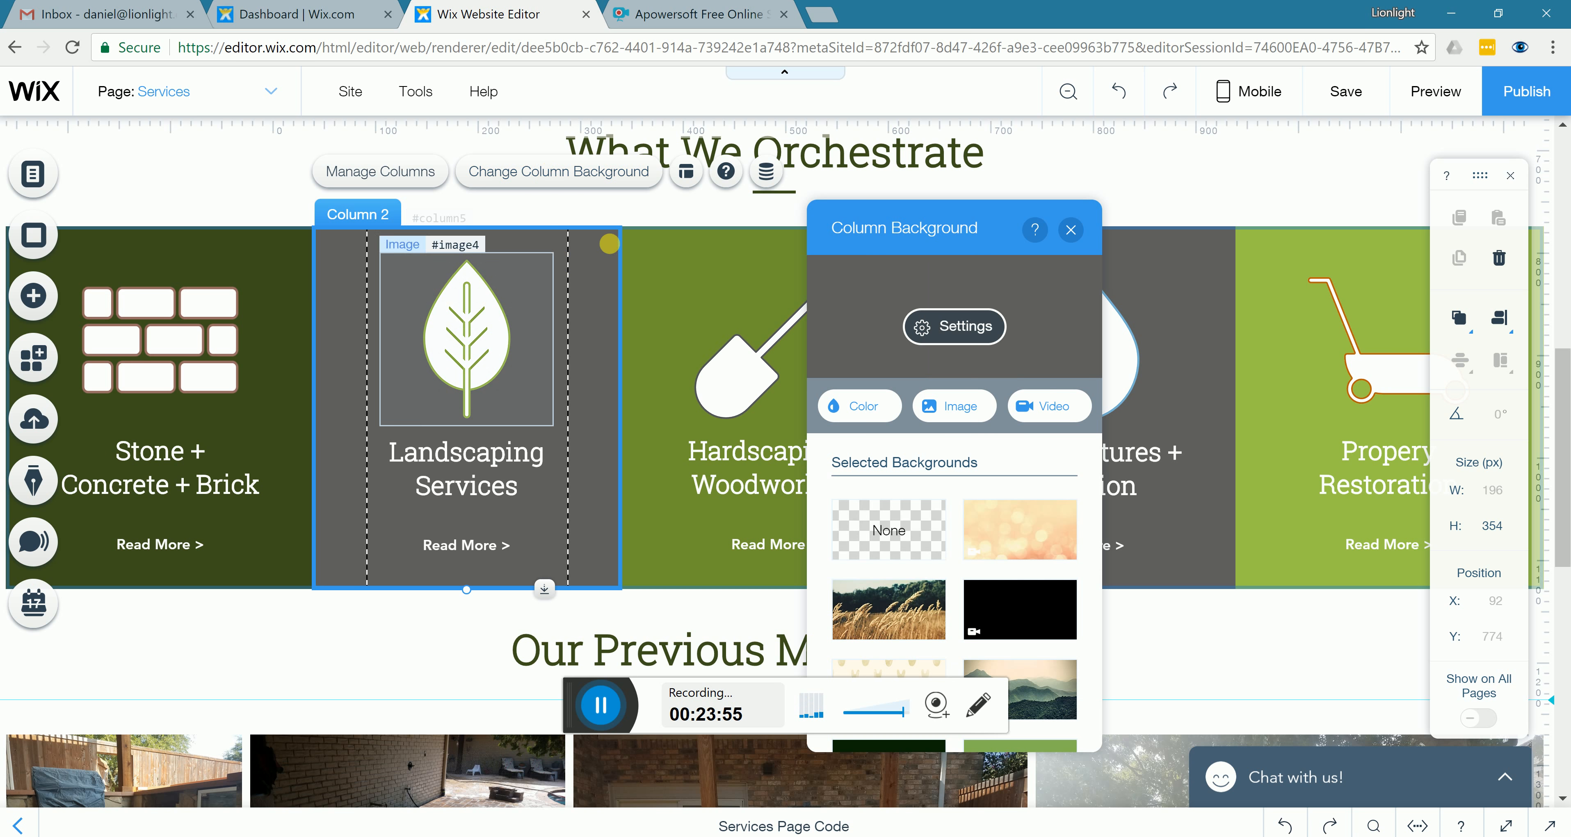
{"action": "left_click", "coordinate": [1070, 230]}
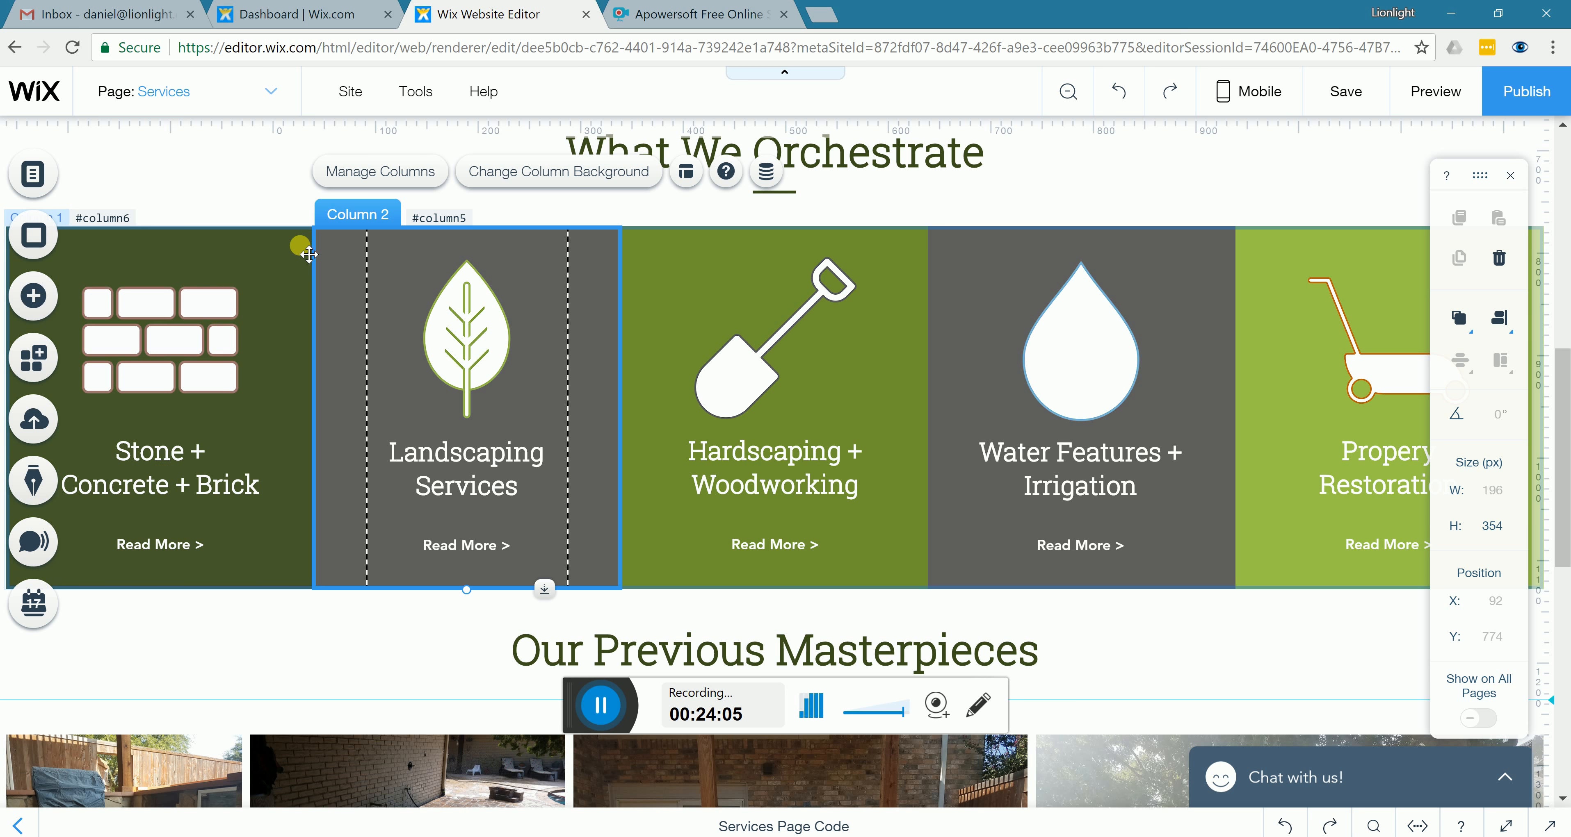
Change the background colour of the Stone + Concrete + Brick column to bright pink and close the background options
{"action": "left_click", "coordinate": [299, 244]}
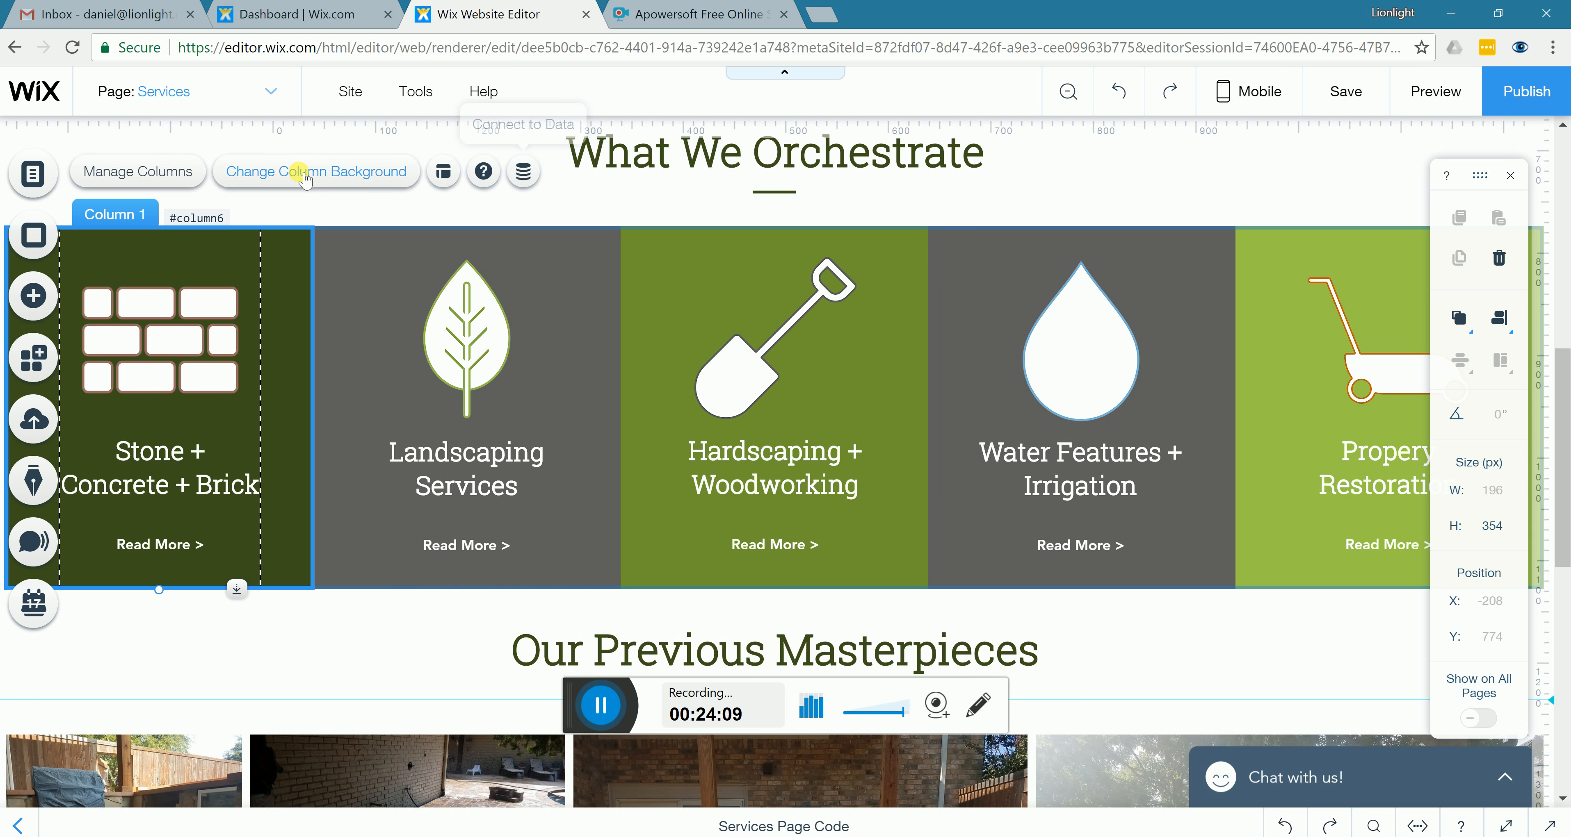
{"action": "left_click", "coordinate": [298, 171]}
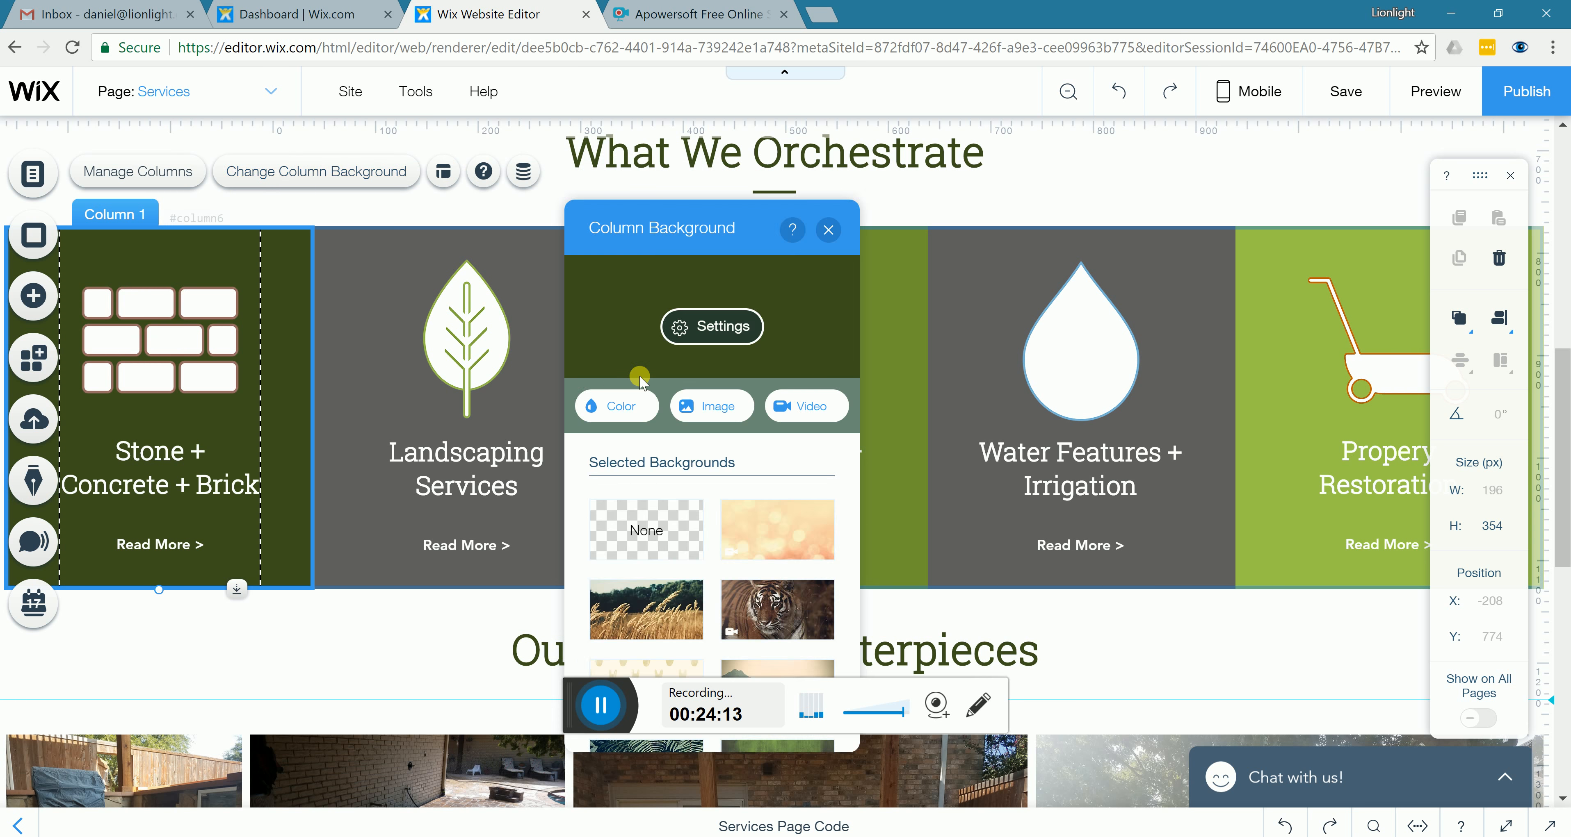
{"action": "left_click", "coordinate": [631, 412]}
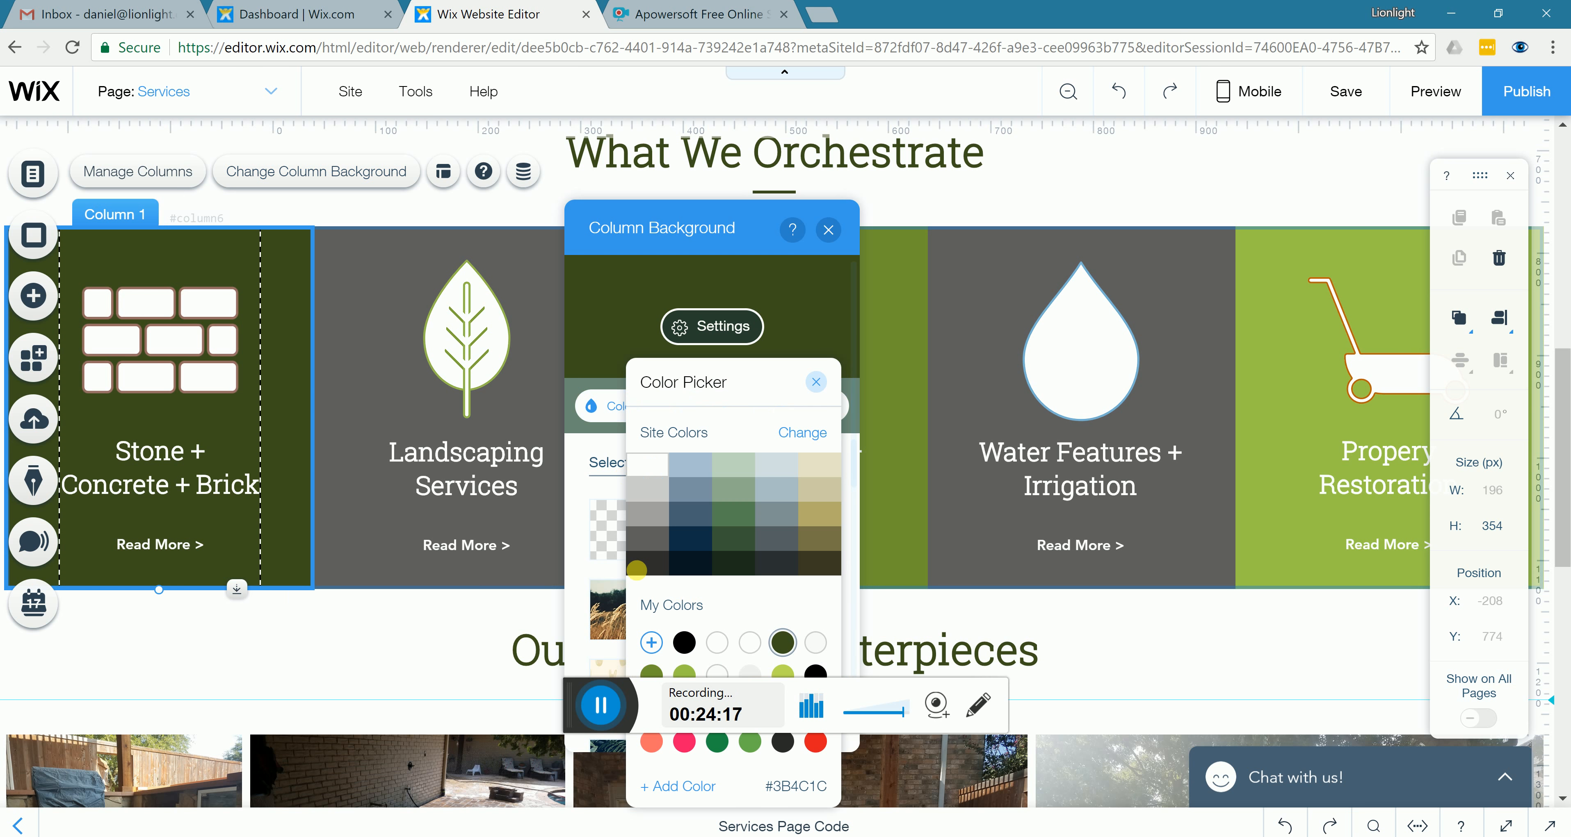
{"action": "left_click", "coordinate": [688, 745]}
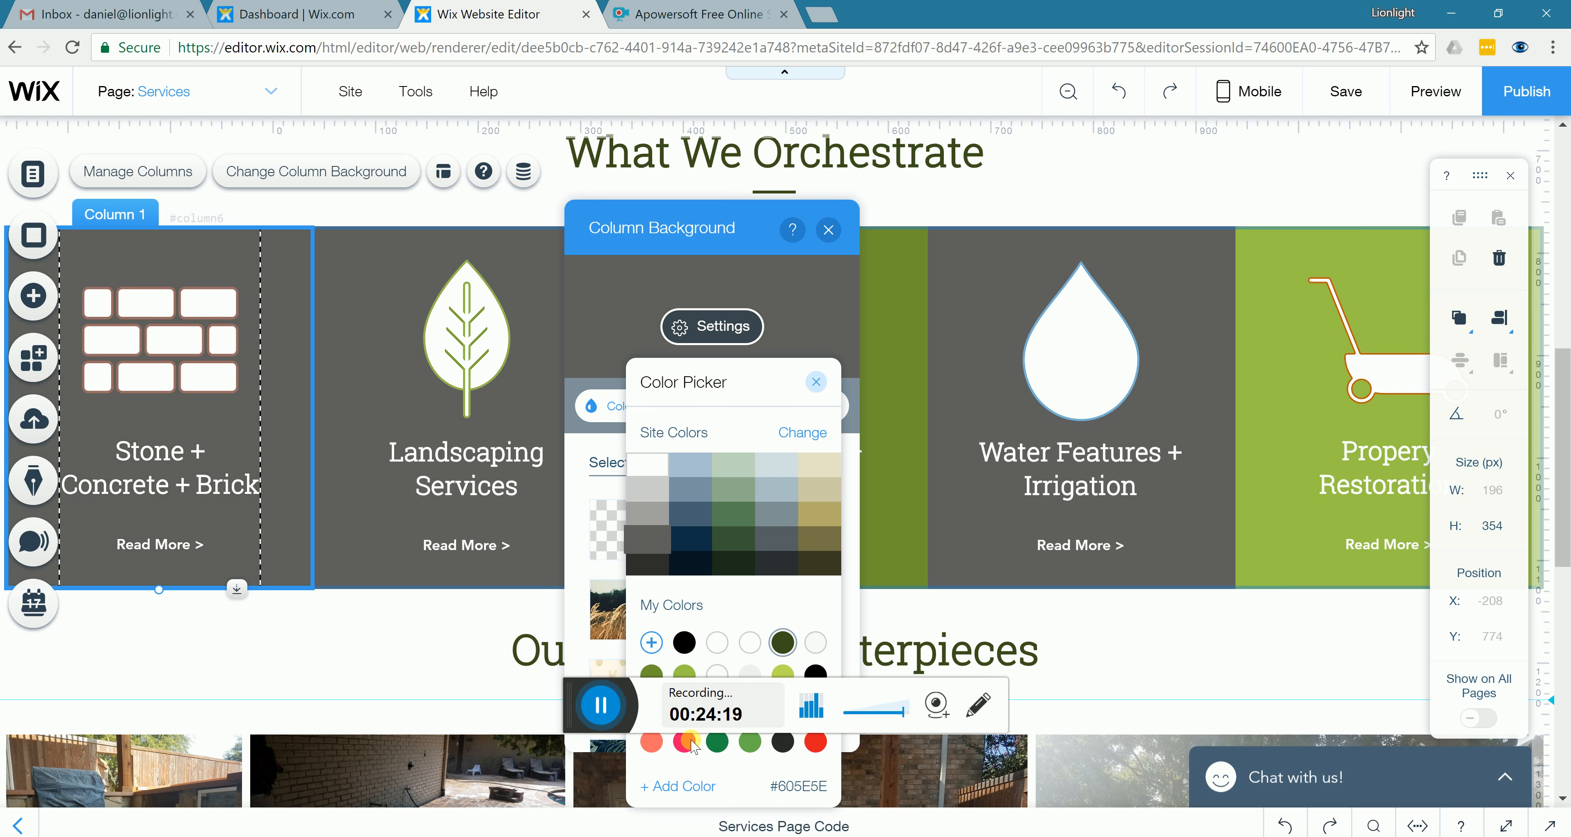
{"action": "left_click", "coordinate": [829, 237]}
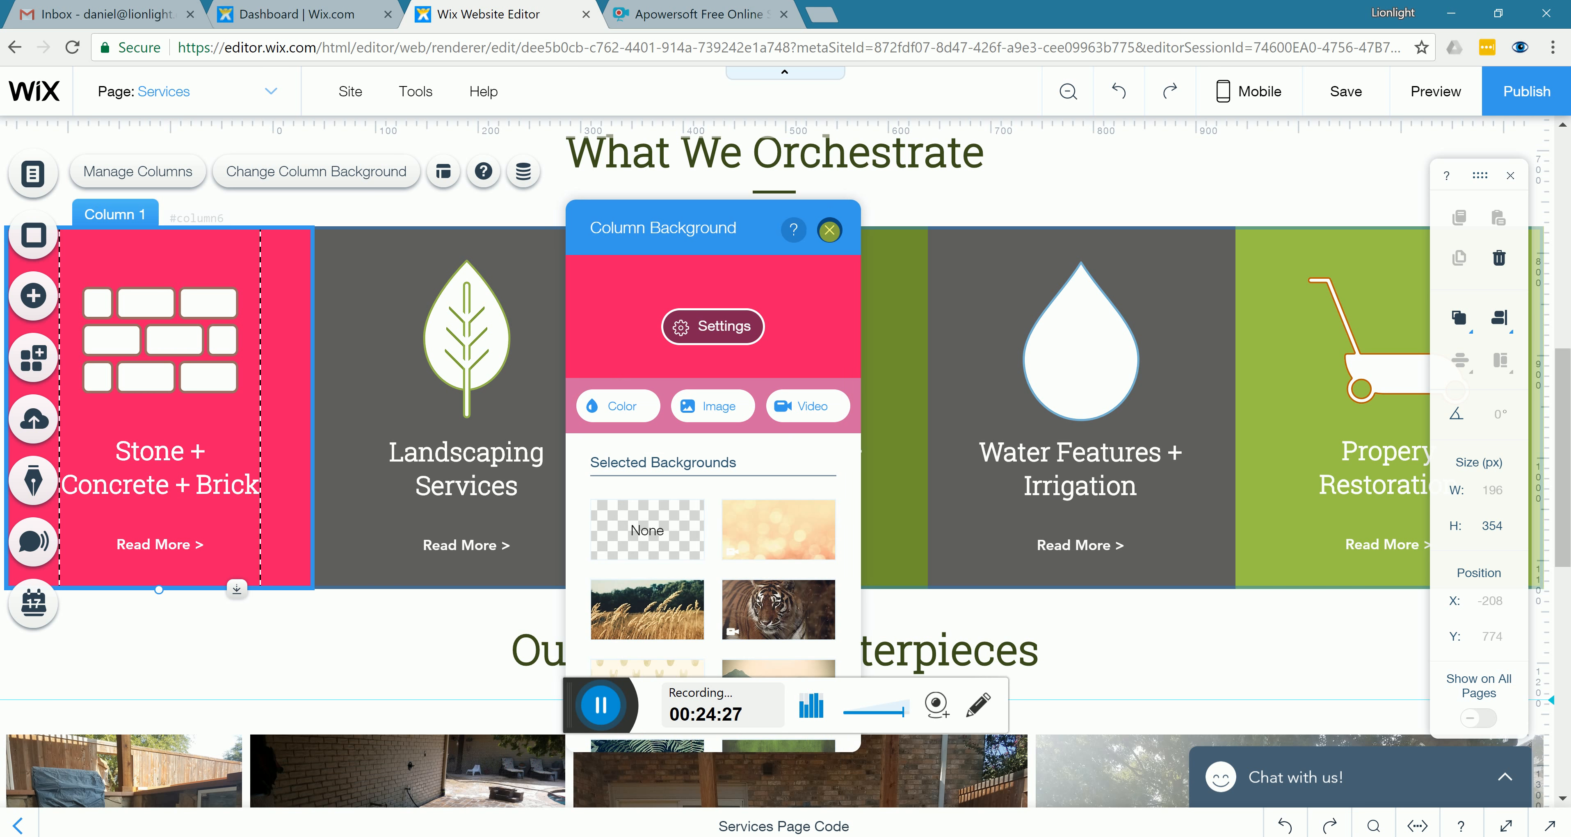
{"action": "left_click", "coordinate": [829, 231]}
Undo the background colour changes on the Stone + Concrete + Brick column
{"action": "left_click", "coordinate": [1120, 91]}
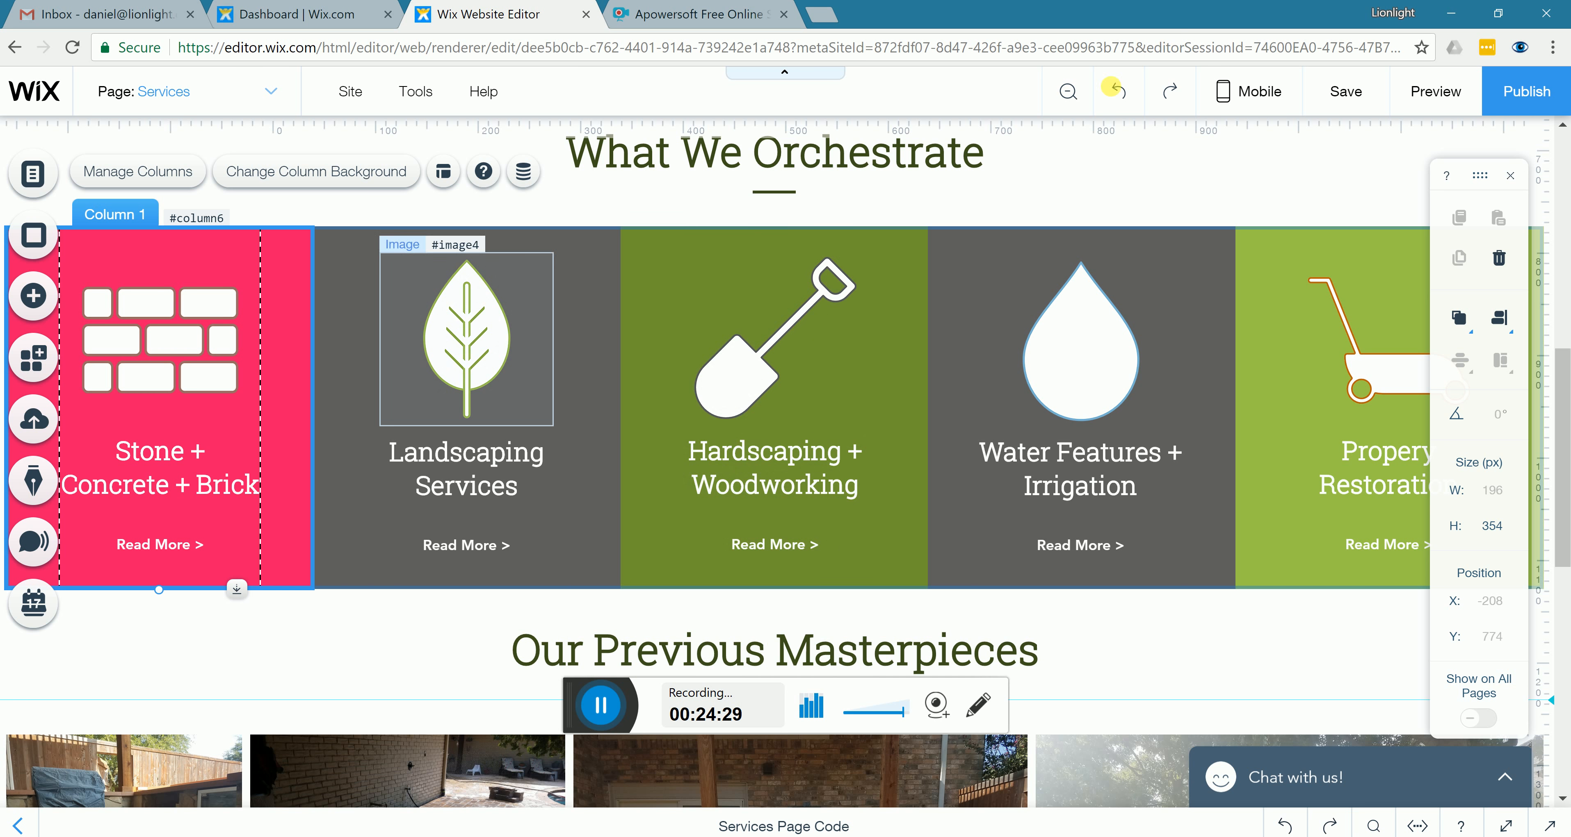
{"action": "left_click", "coordinate": [1120, 91]}
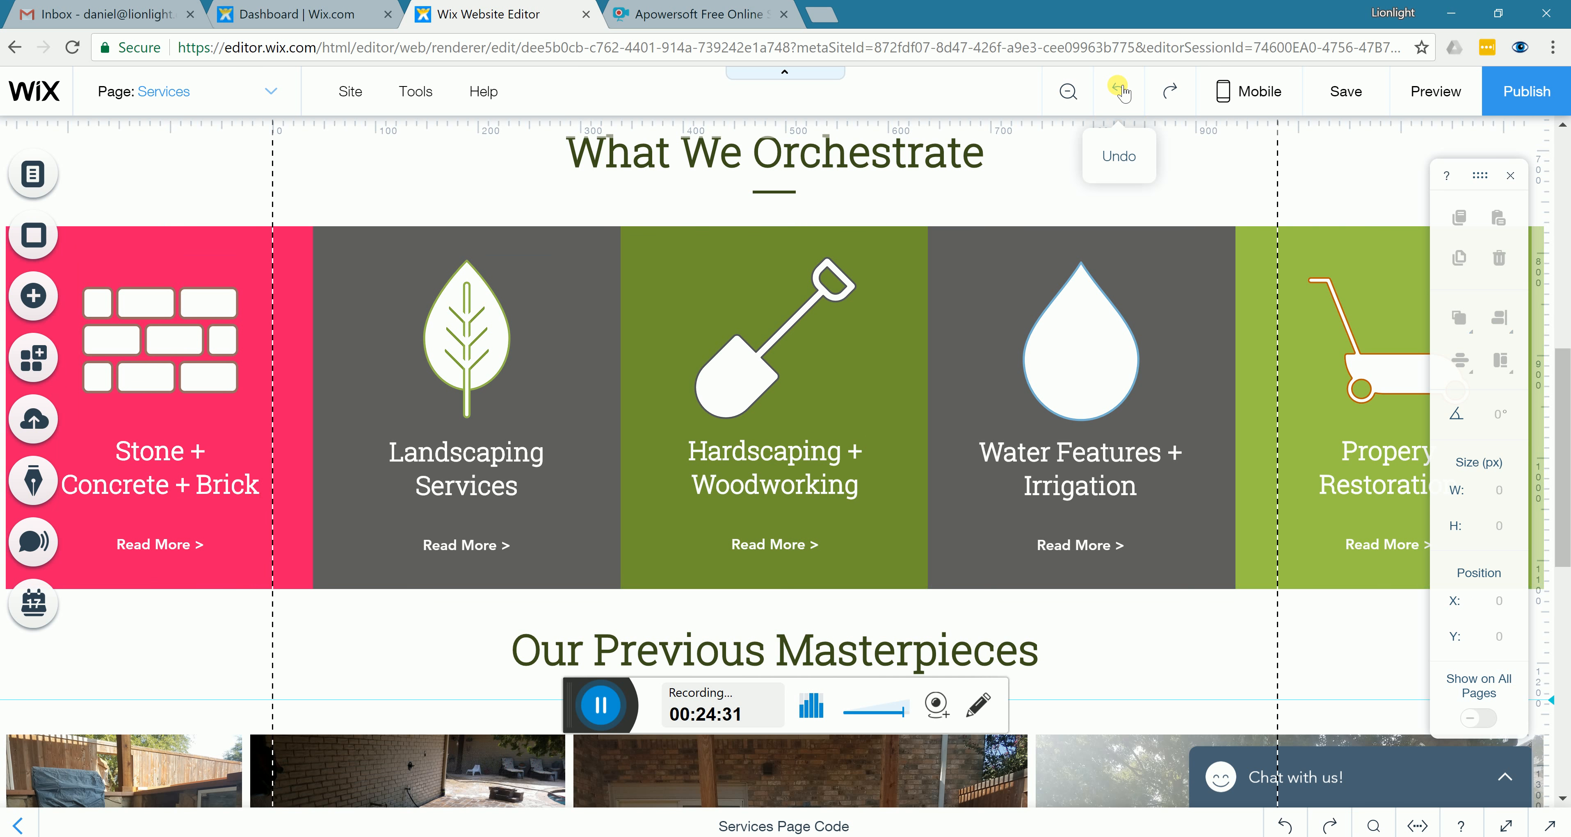
{"action": "left_click", "coordinate": [1119, 90]}
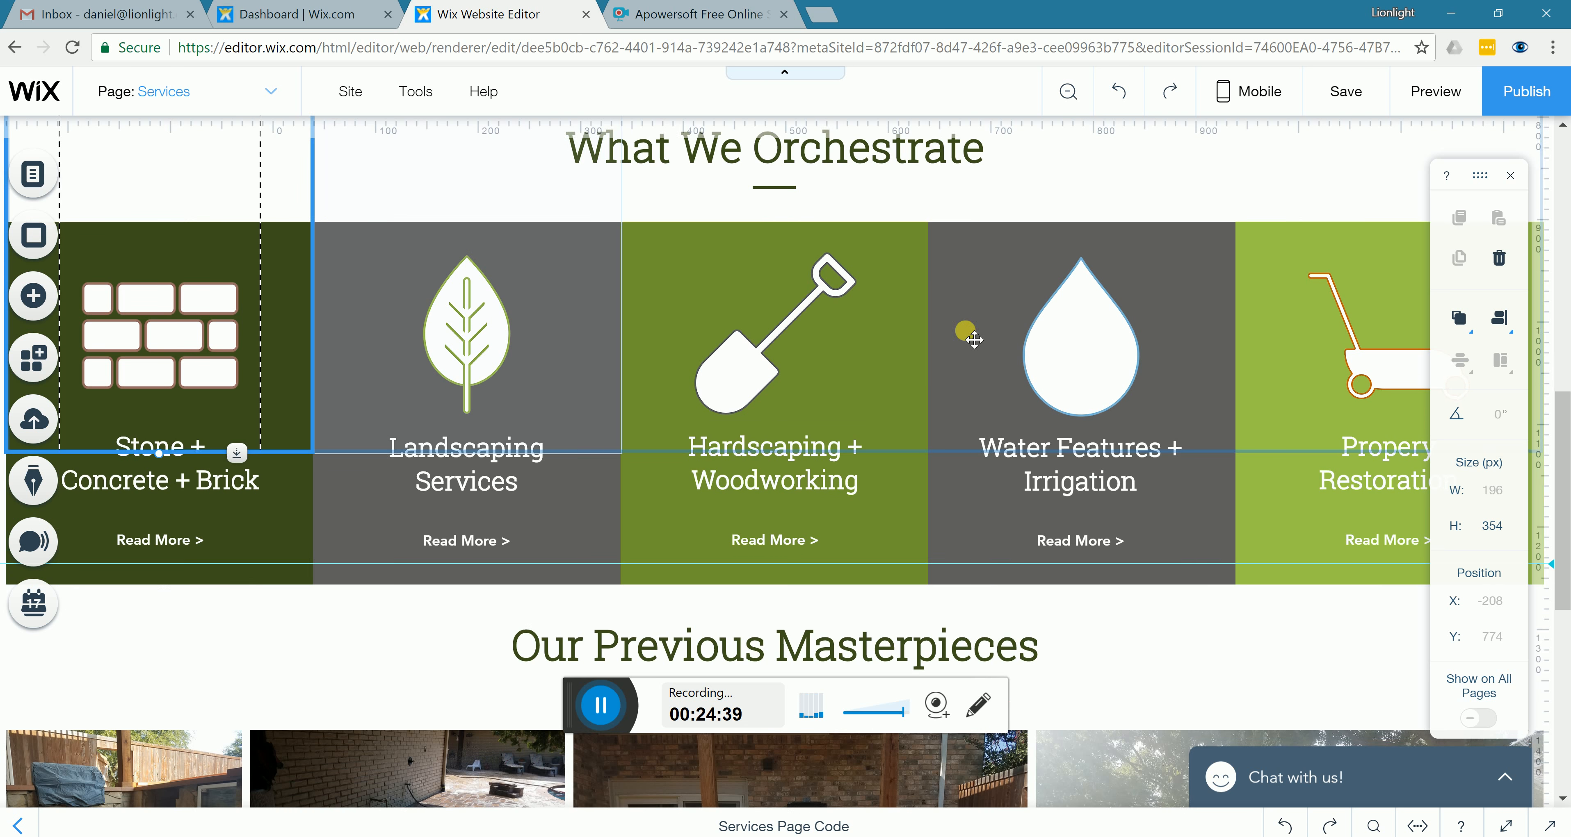
Select the Our Previous Masterpieces gallery near the page's end and open its media organizer
{"action": "scroll", "coordinate": [969, 335], "scroll_direction": "down", "scroll_amount": 2}
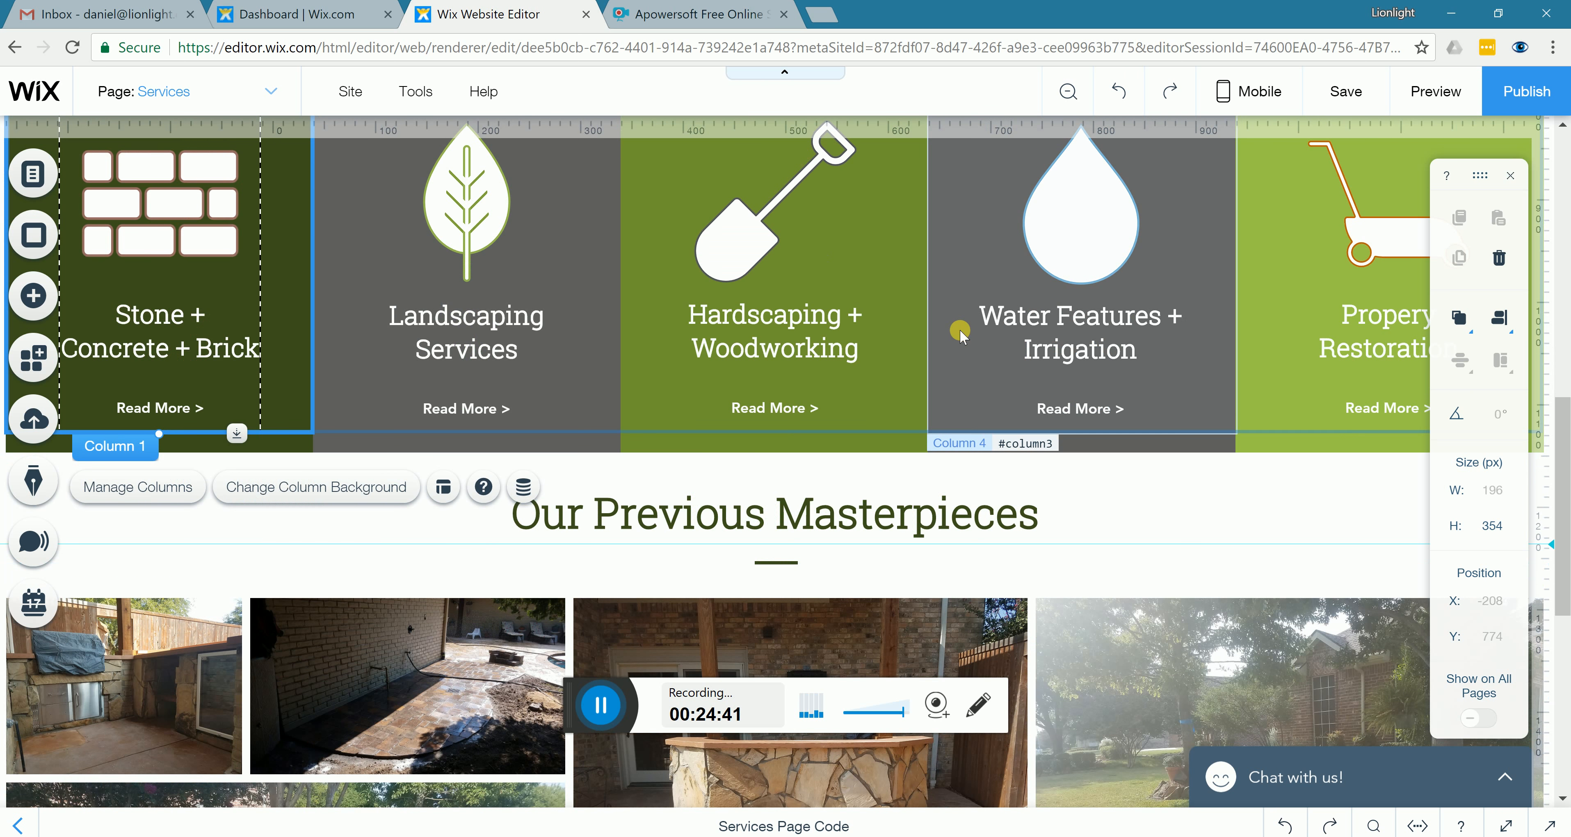
{"action": "scroll", "coordinate": [969, 335], "scroll_direction": "down", "scroll_amount": 2}
{"action": "scroll", "coordinate": [966, 337], "scroll_direction": "down", "scroll_amount": 4}
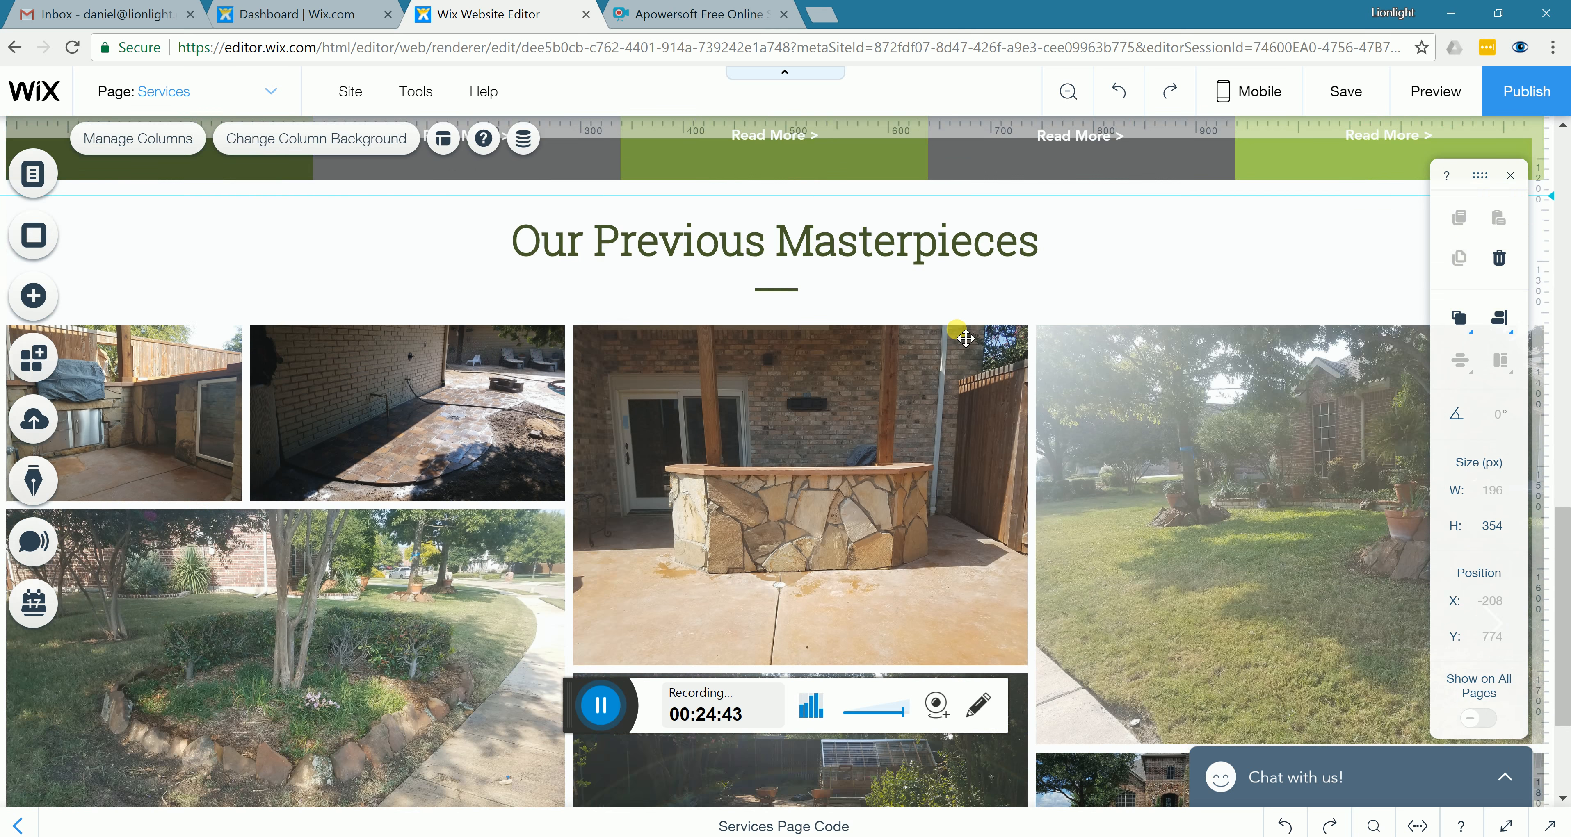
{"action": "scroll", "coordinate": [962, 336], "scroll_direction": "down", "scroll_amount": 2}
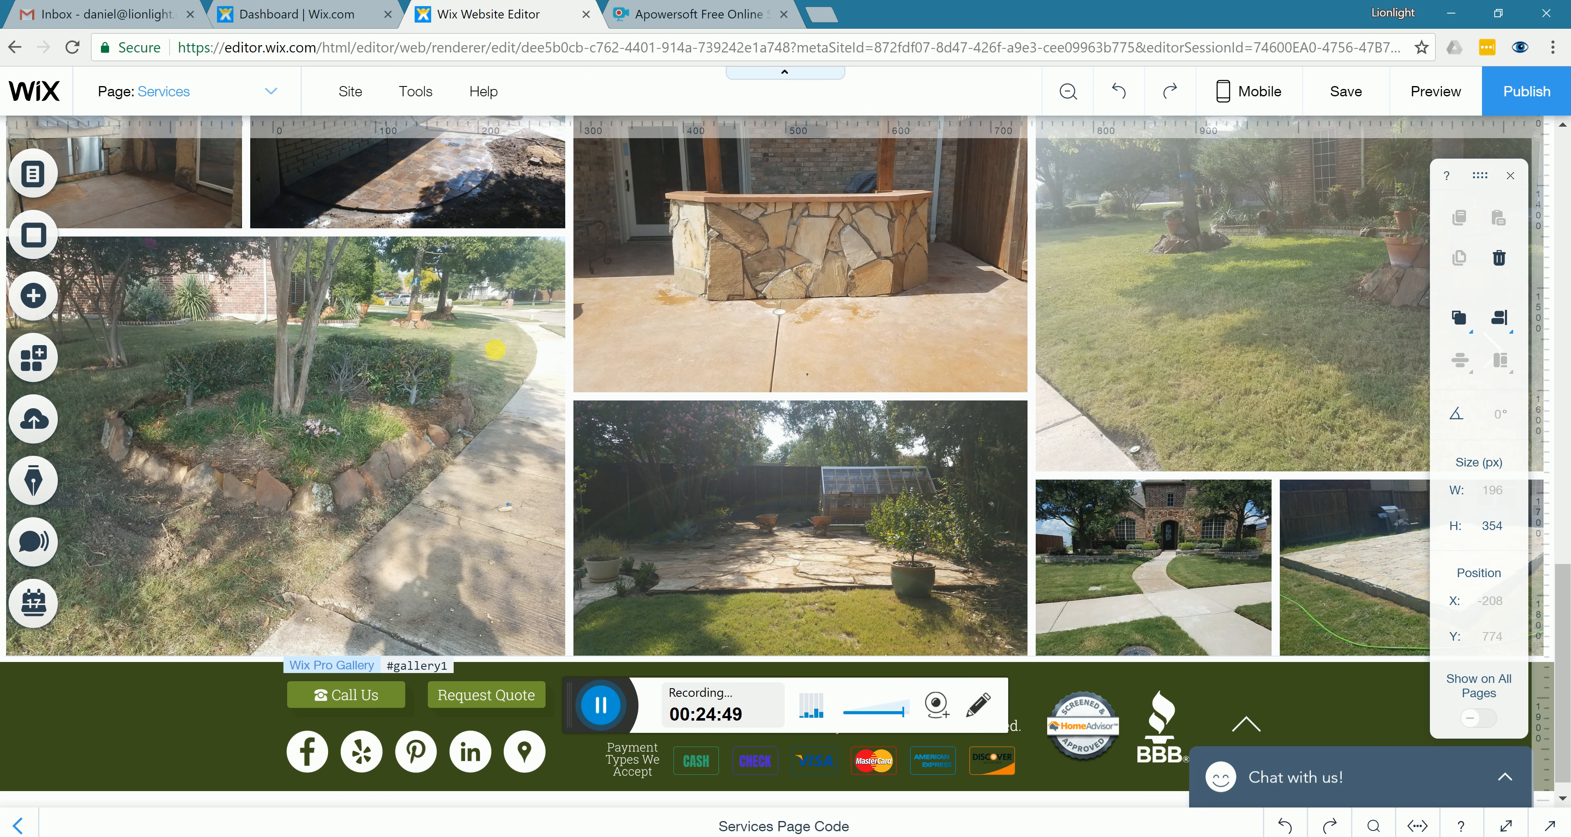
{"action": "left_click", "coordinate": [503, 359]}
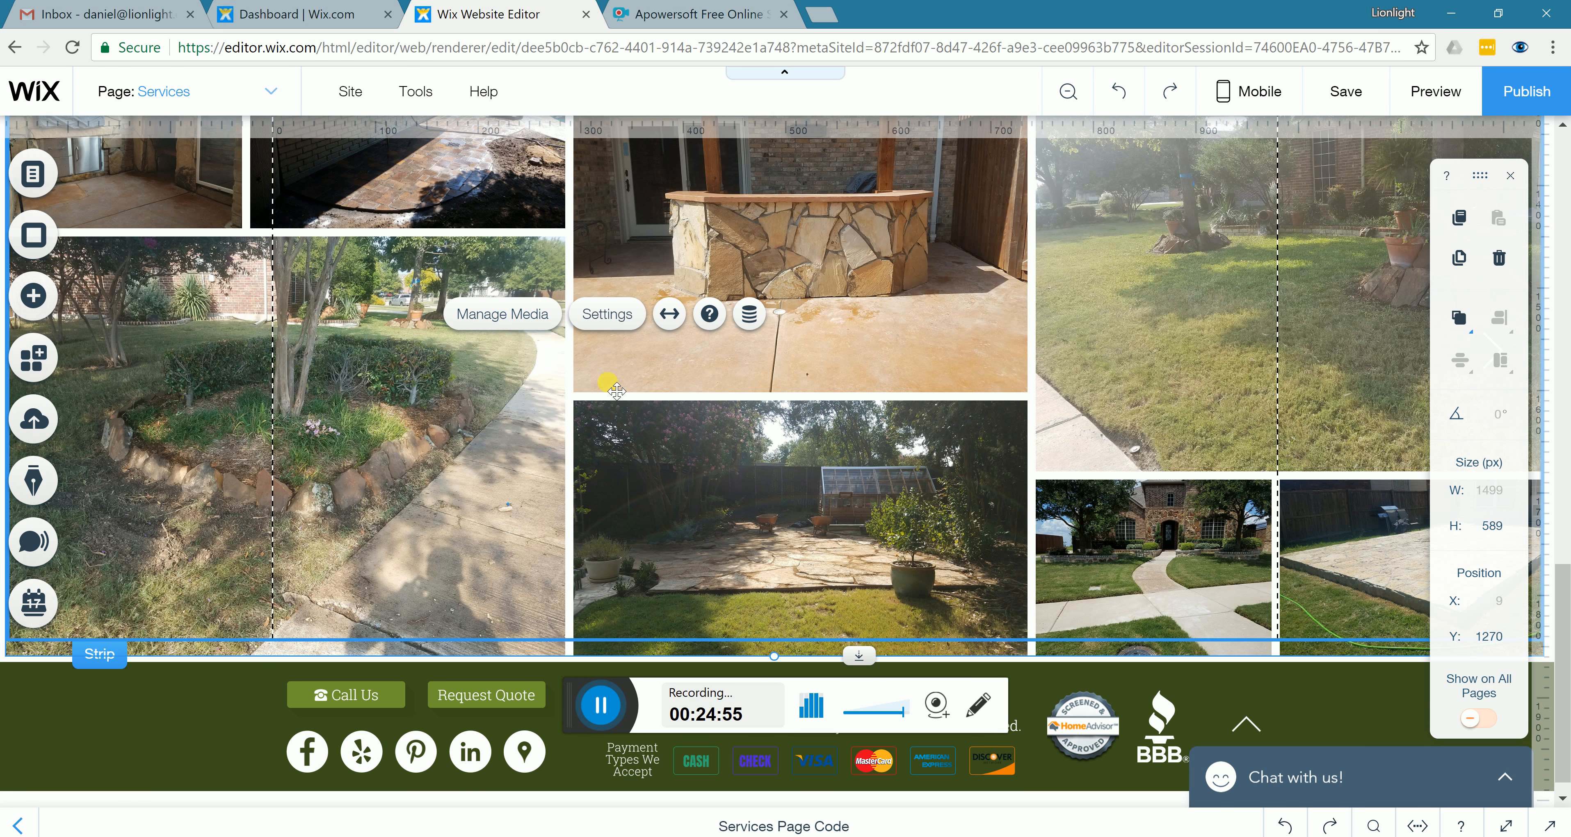
{"action": "left_click", "coordinate": [510, 322]}
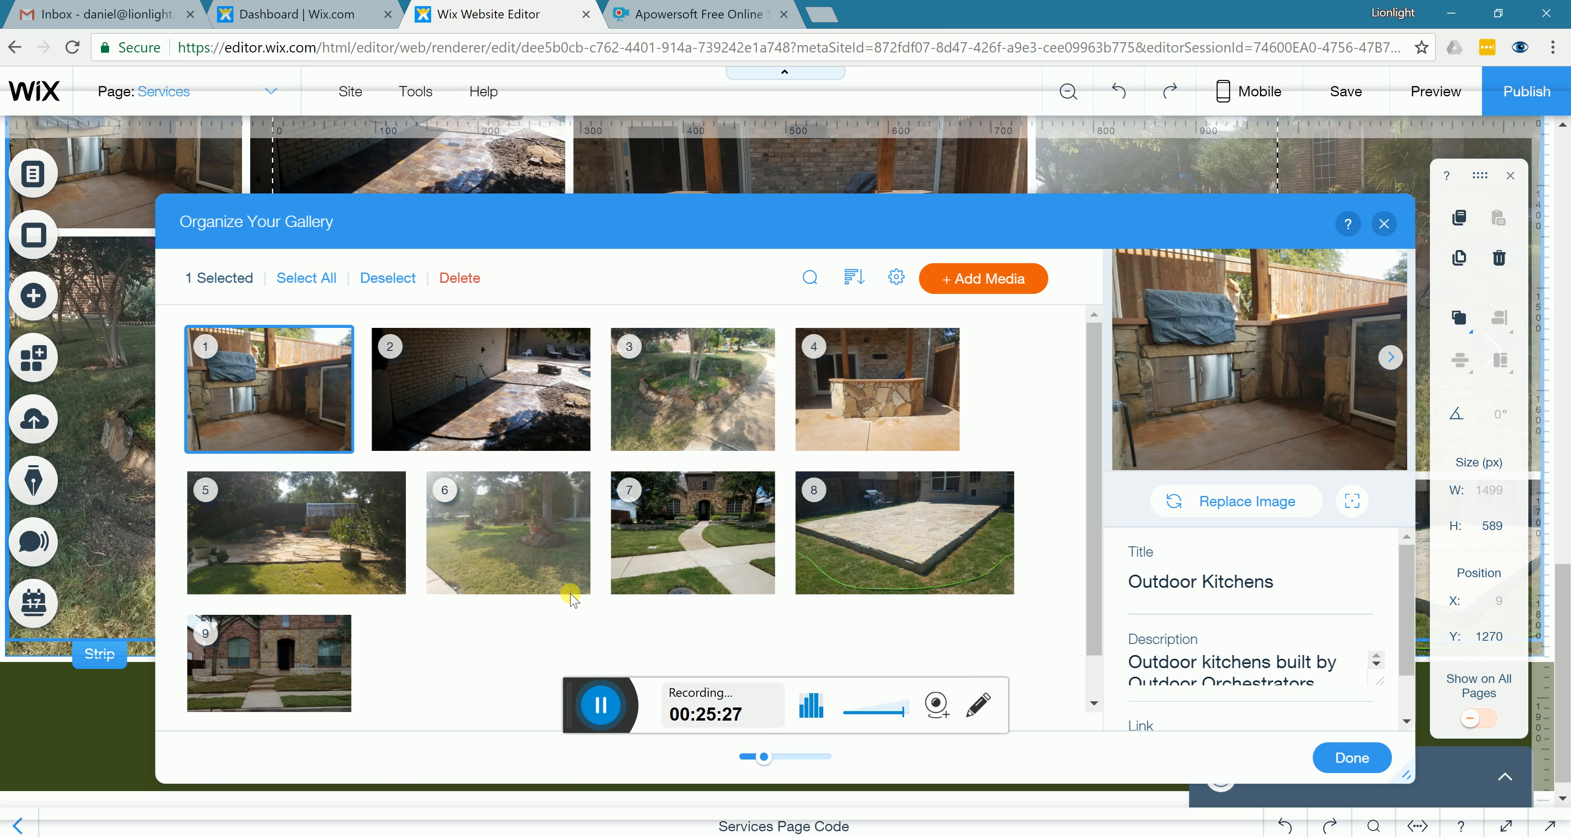
Add the pool stone contractor image and the stone patio garden image from All Media to the gallery
{"action": "scroll", "coordinate": [873, 399], "scroll_direction": "down", "scroll_amount": 1}
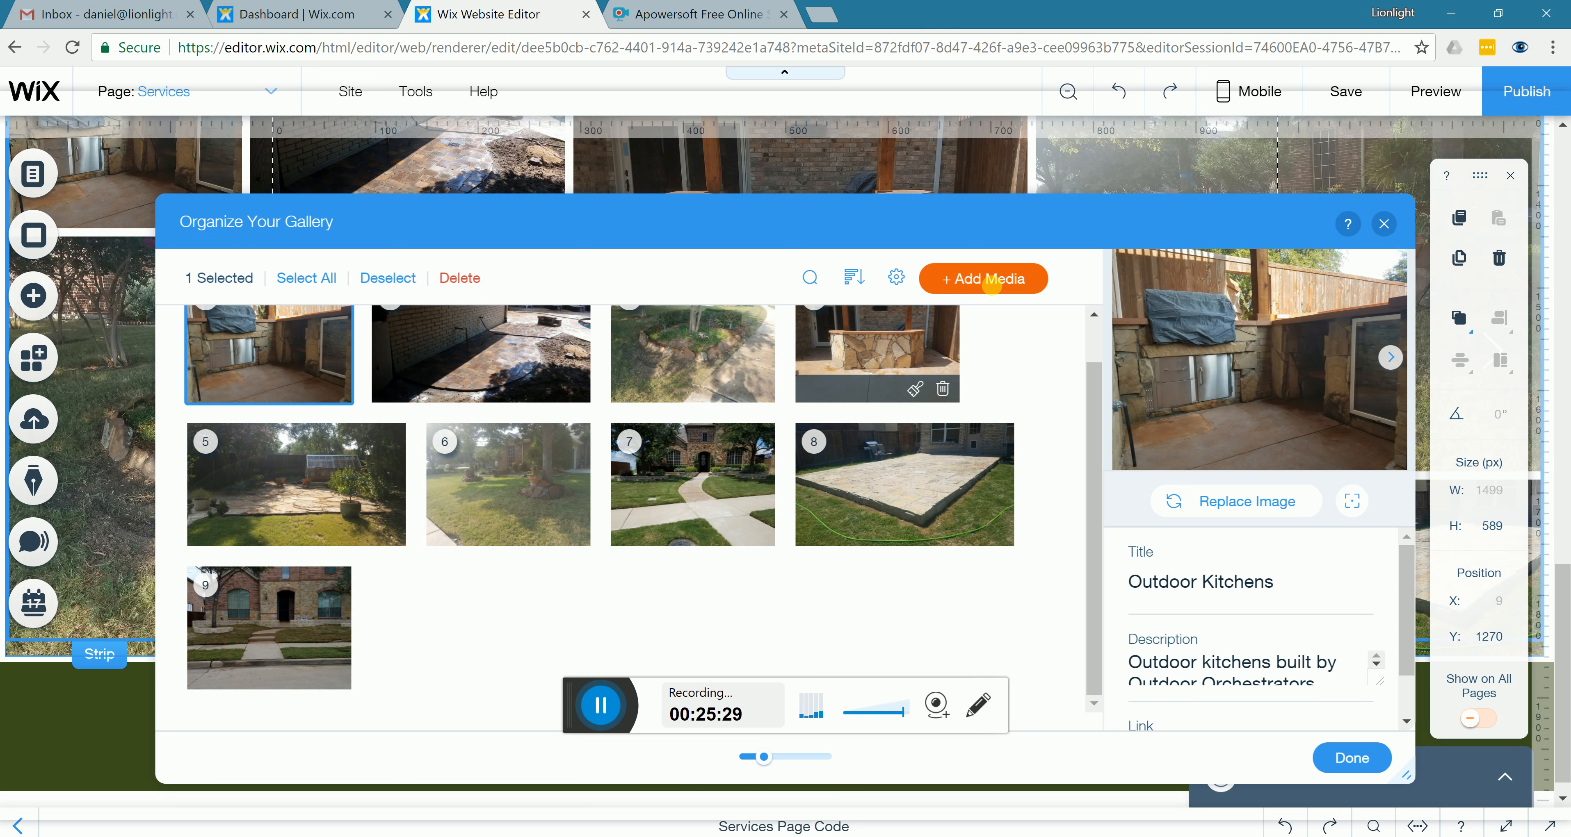
{"action": "left_click", "coordinate": [984, 280]}
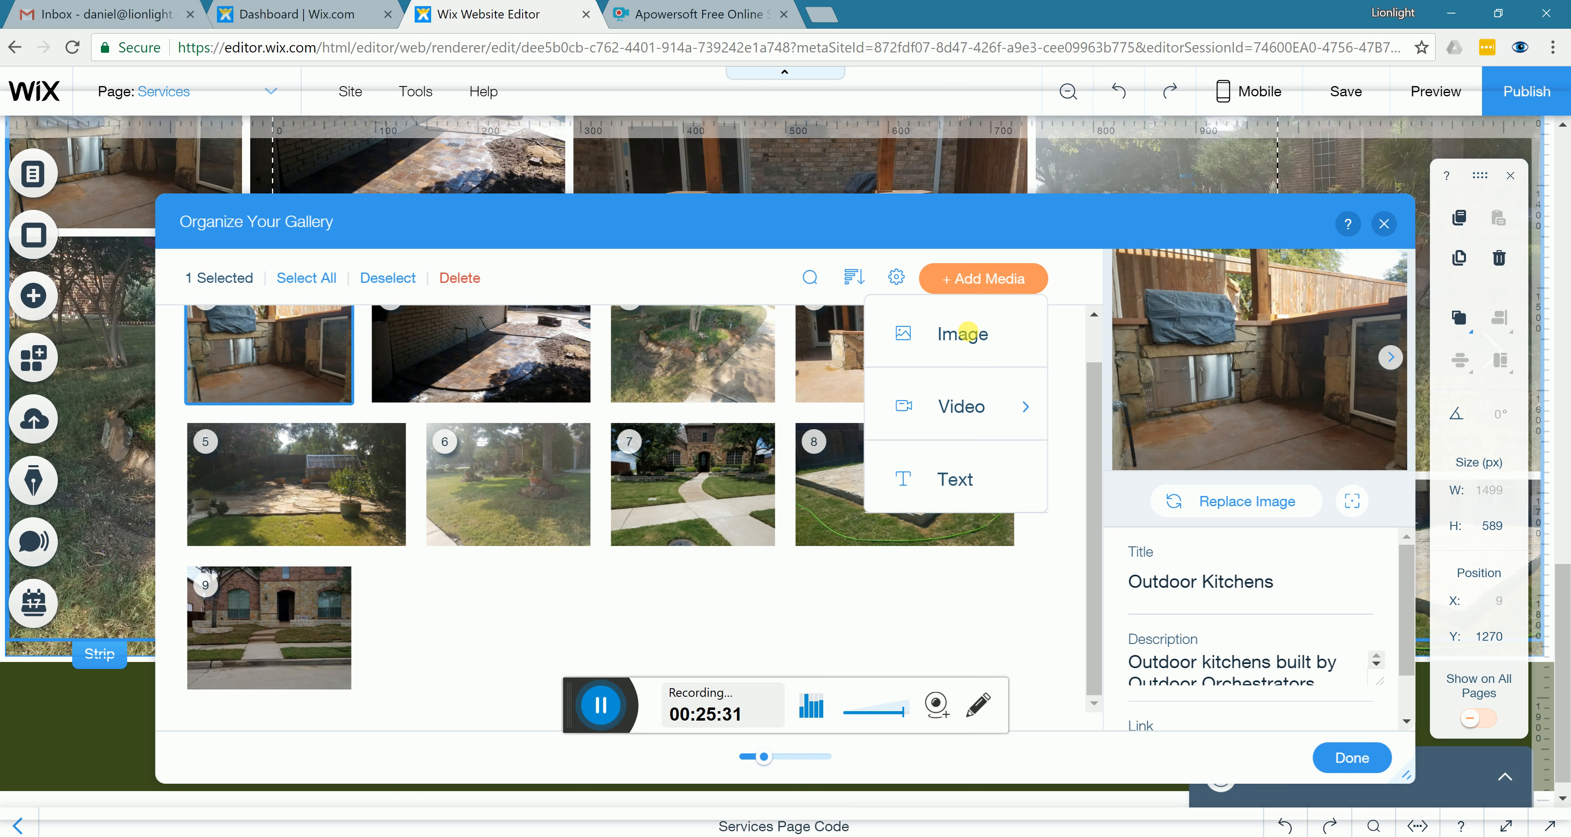
{"action": "left_click", "coordinate": [969, 335]}
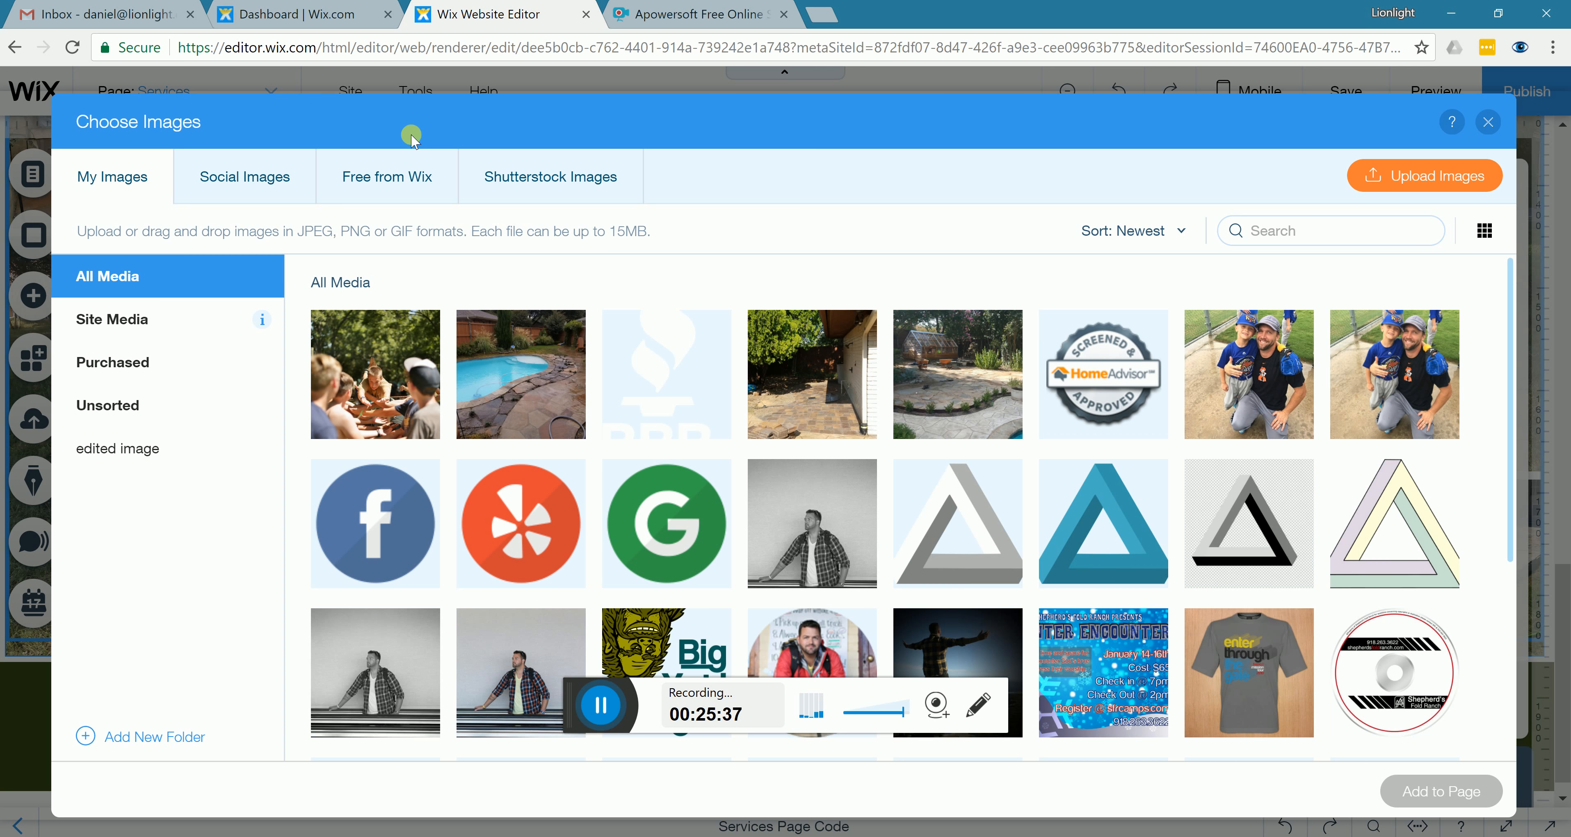
{"action": "mouse_move", "coordinate": [547, 390]}
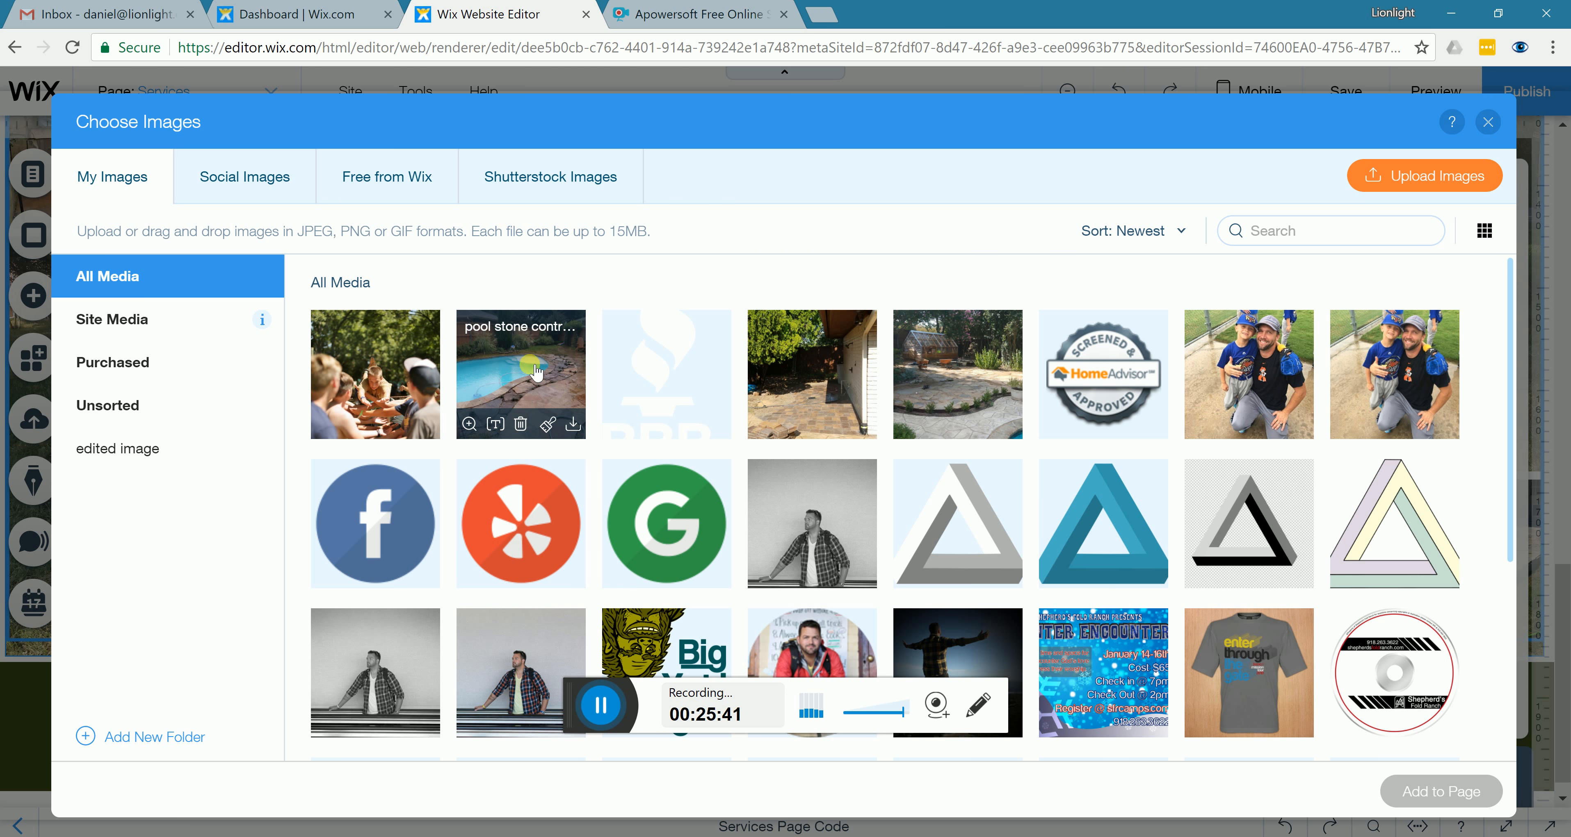
{"action": "left_click", "coordinate": [536, 372]}
{"action": "mouse_move", "coordinate": [957, 373]}
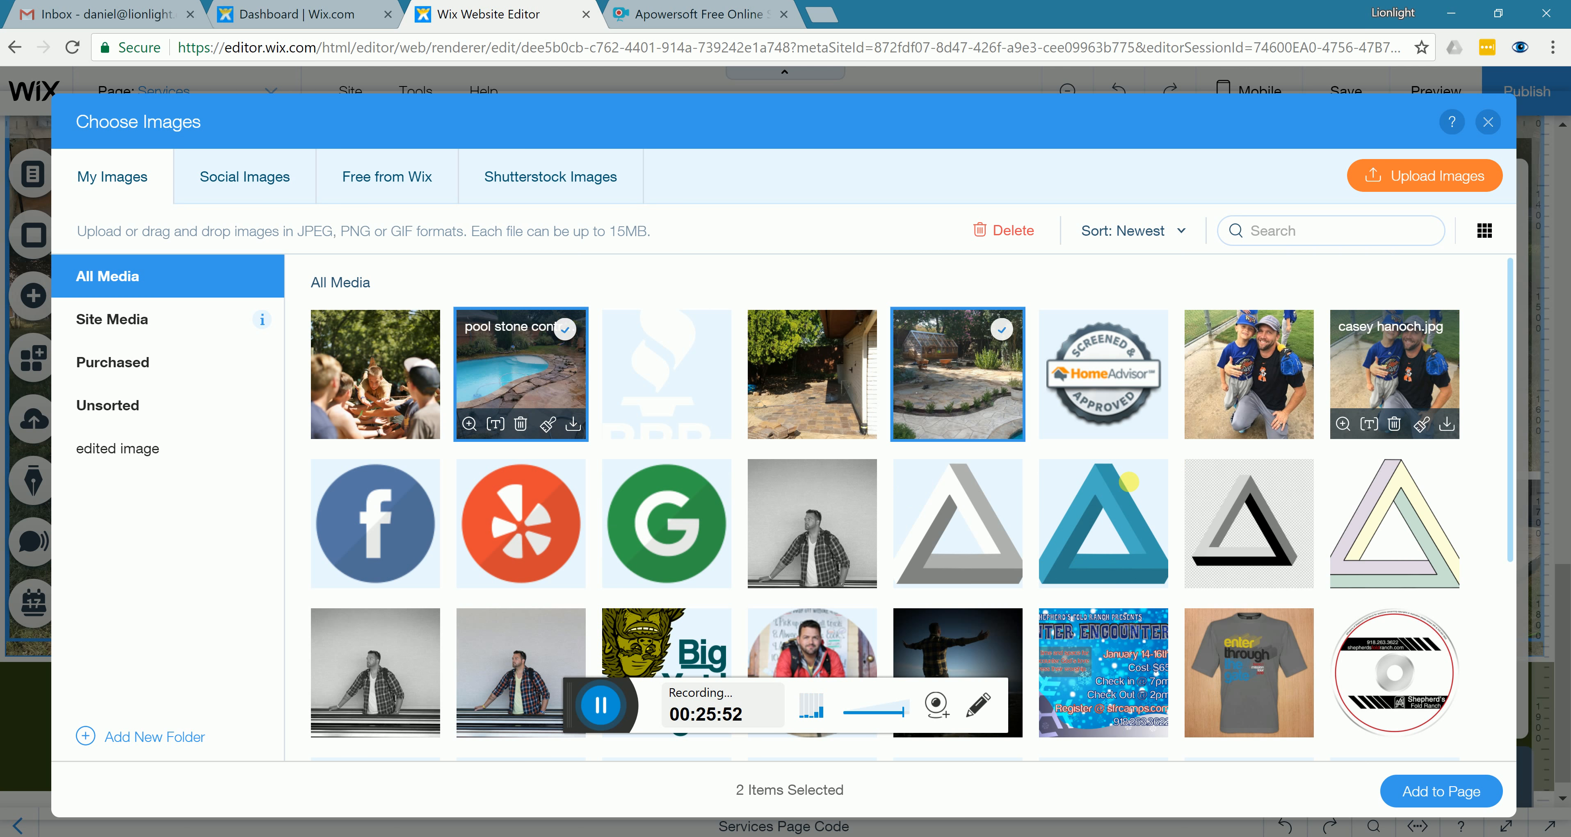
{"action": "left_click", "coordinate": [1437, 795]}
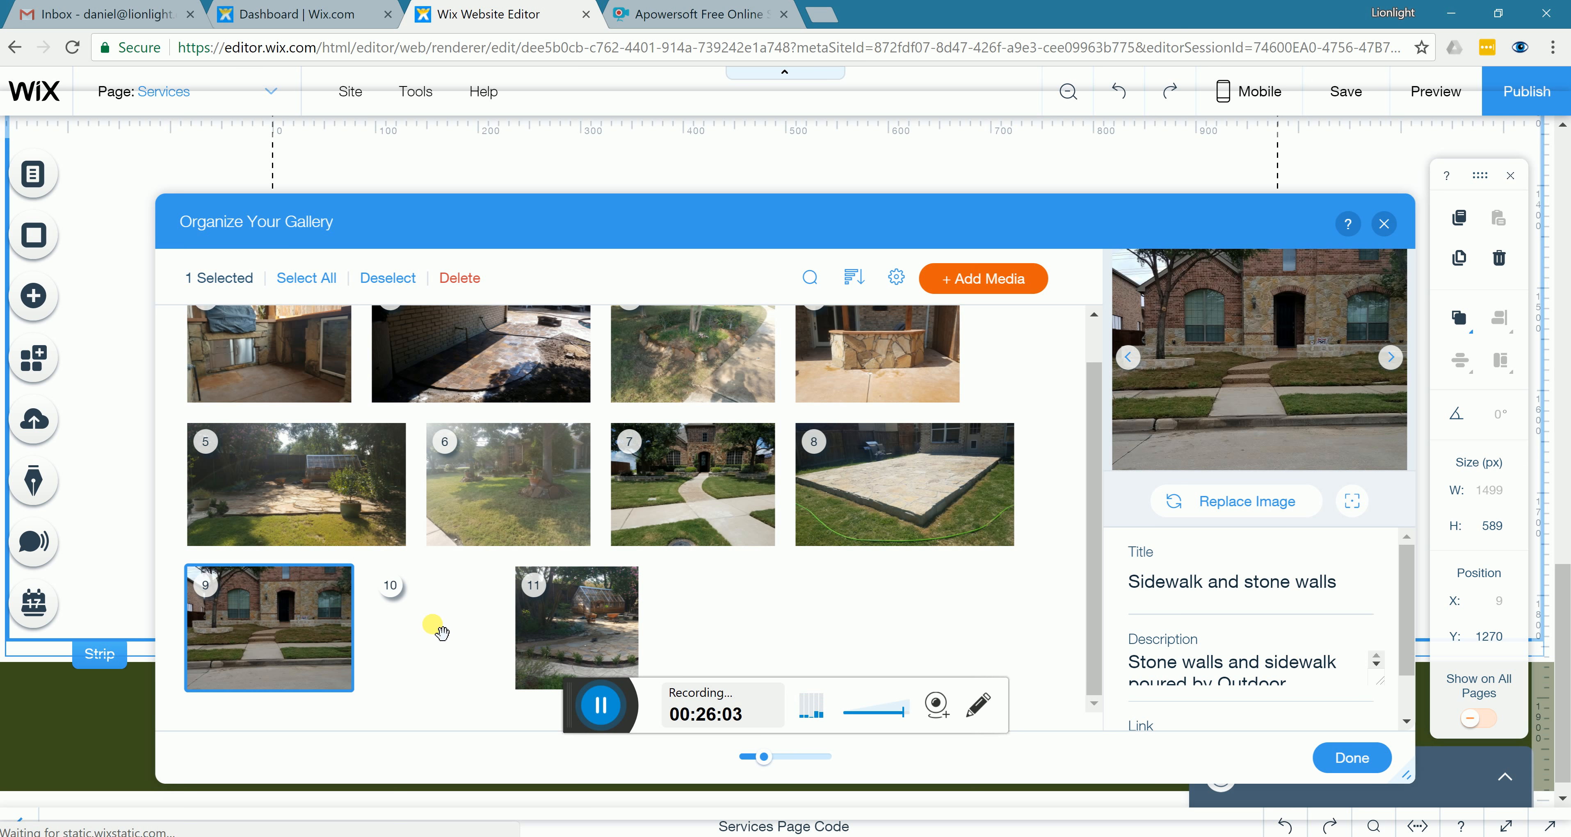
Give the newly added pool image the description "beaufiful pool with remodeled stone walkway"
{"action": "mouse_move", "coordinate": [443, 617]}
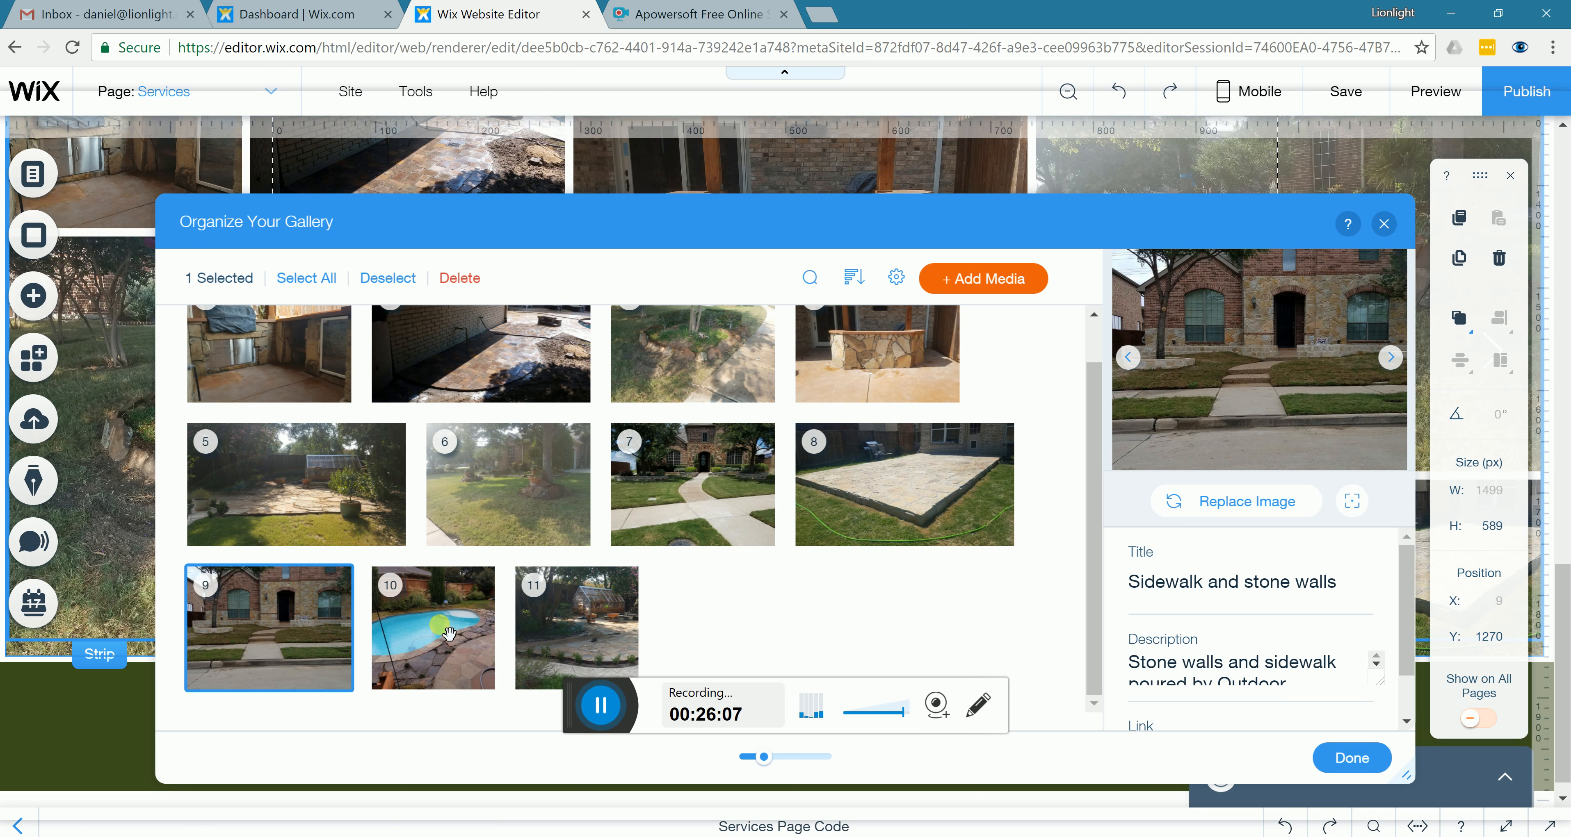
{"action": "left_click", "coordinate": [443, 622]}
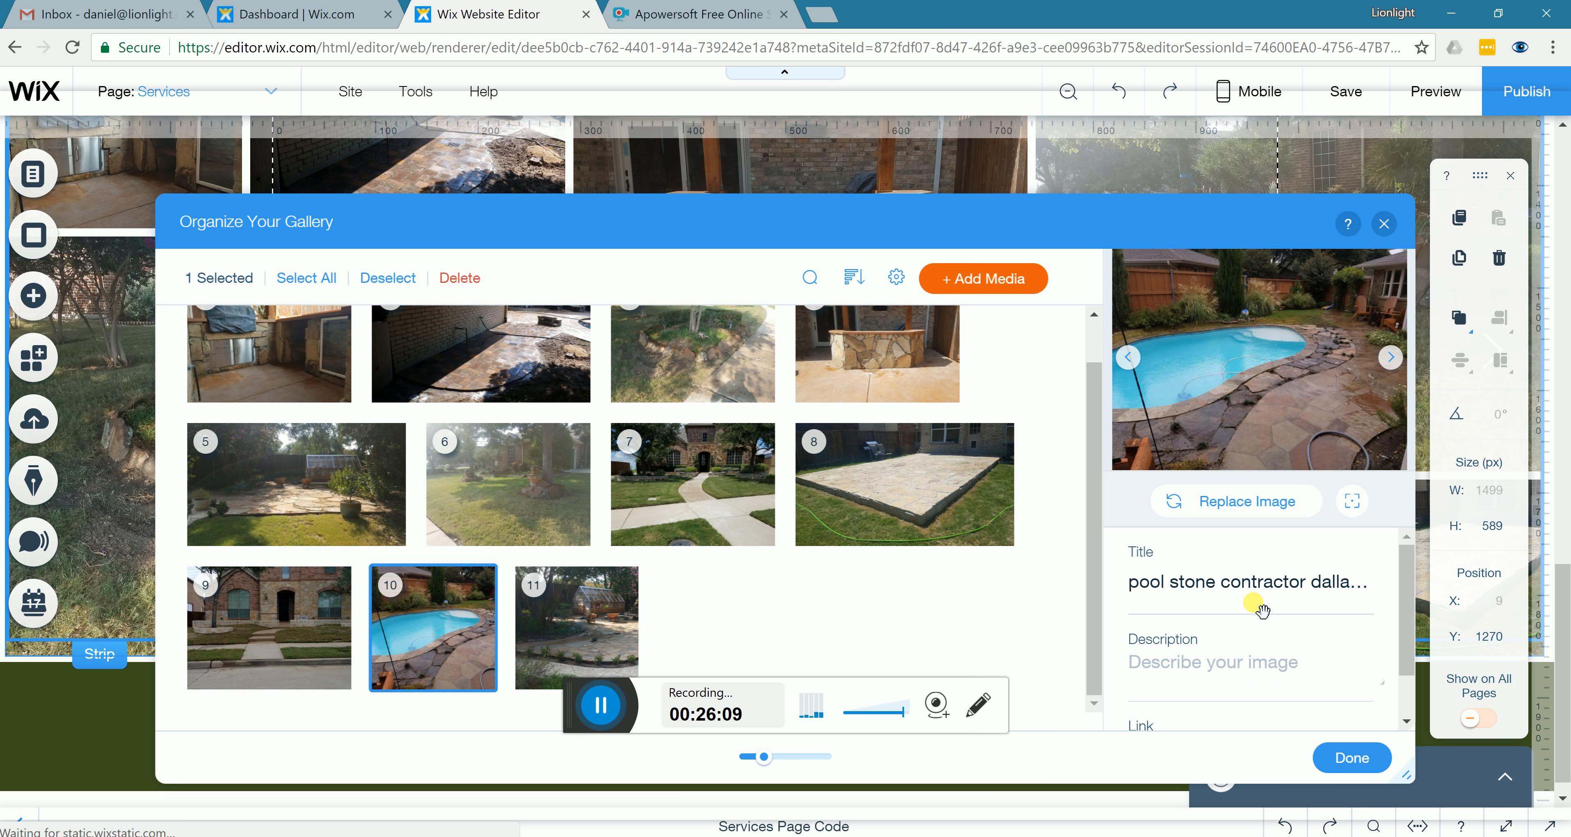
{"action": "left_click", "coordinate": [1225, 664]}
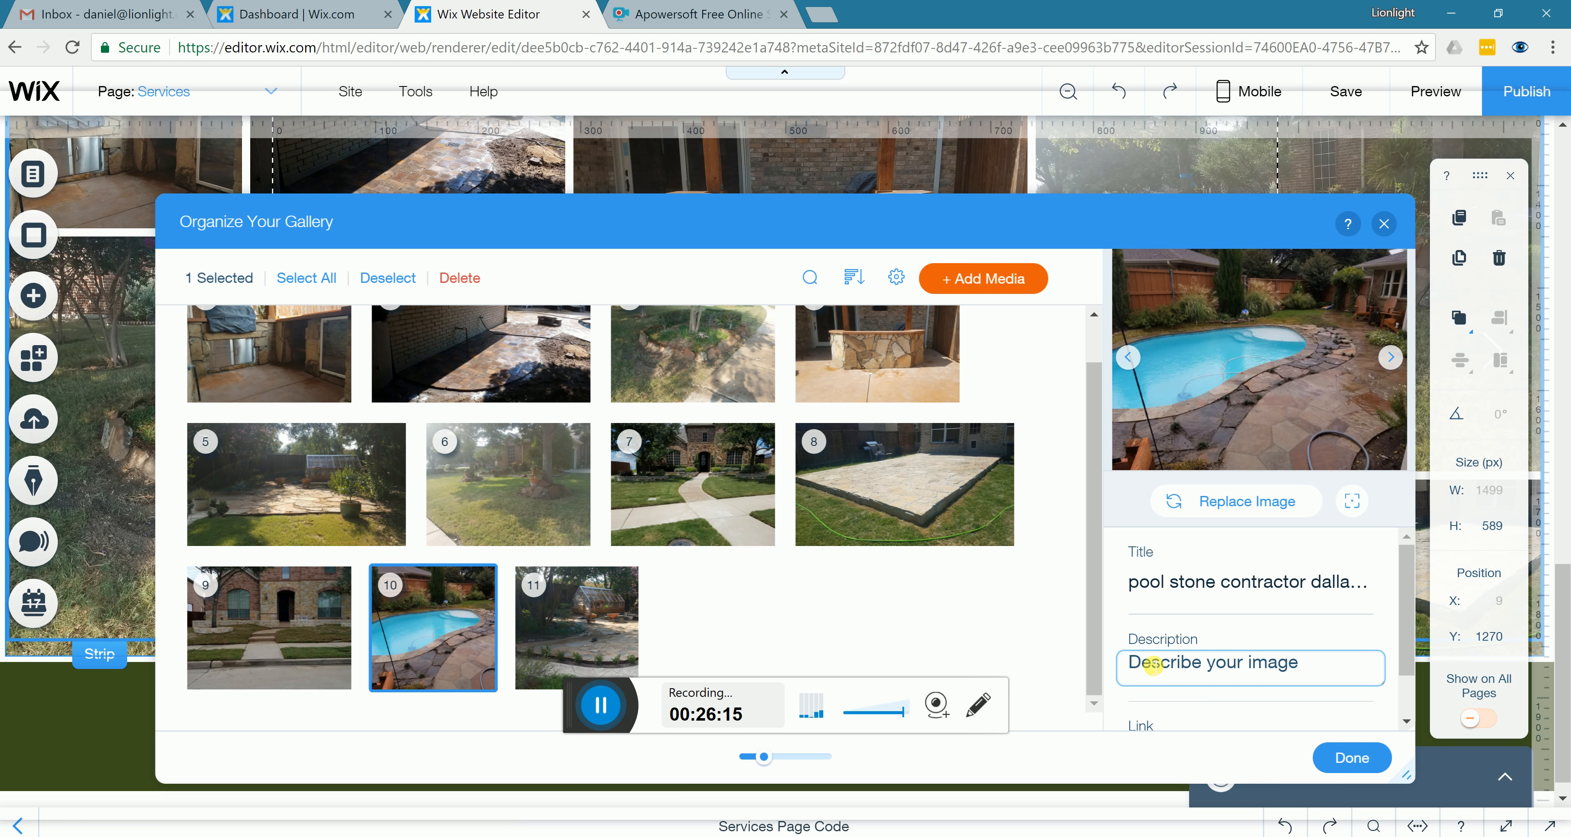
{"action": "type", "text": "beaufif"}
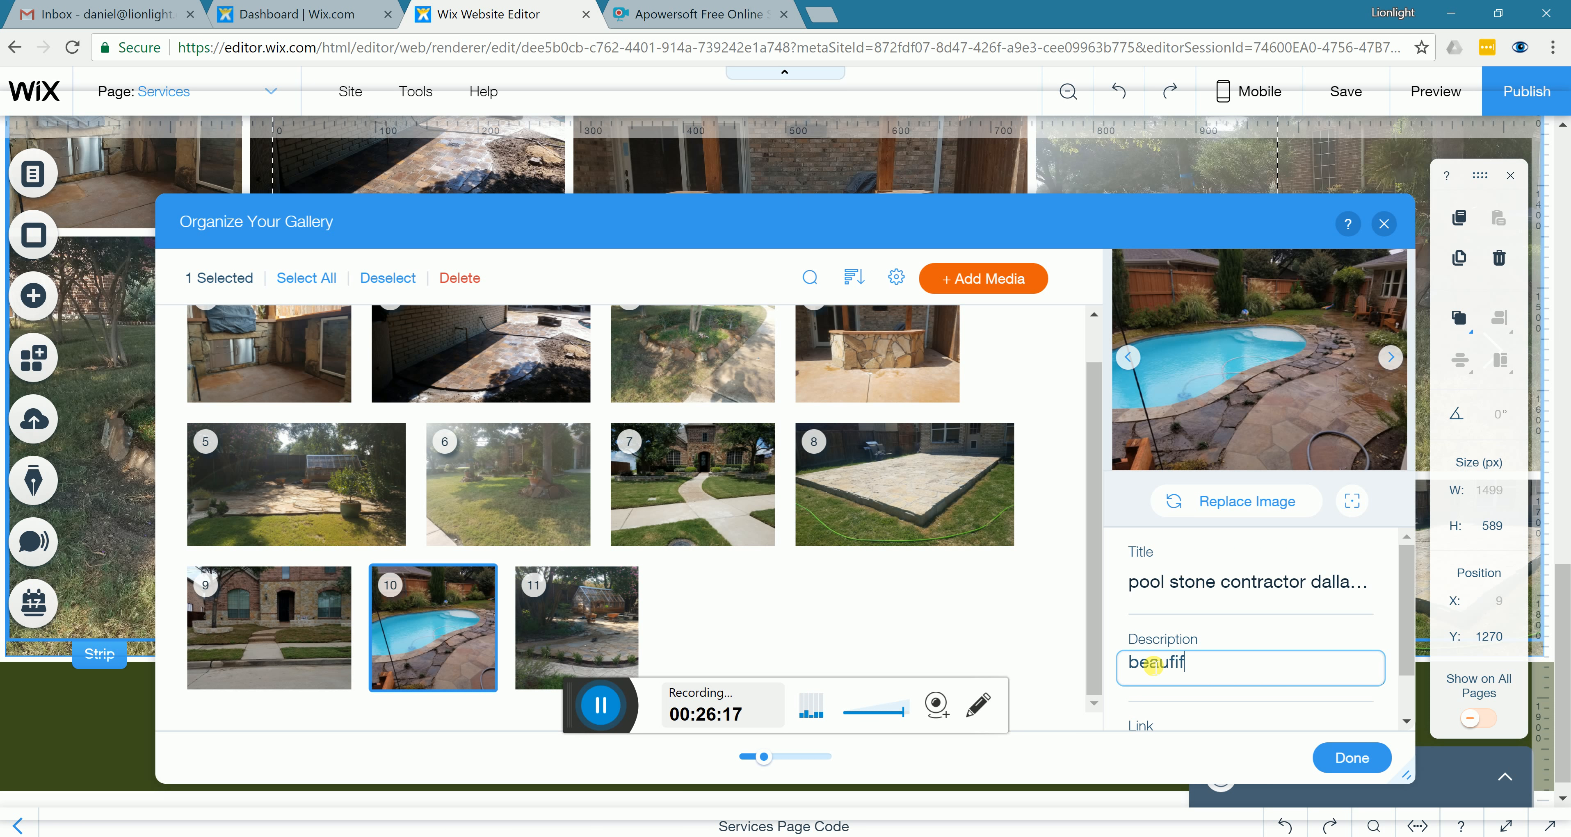
{"action": "type", "text": "ul pool with remodel"}
{"action": "type", "text": "ed"}
{"action": "type", "text": " stone walkway"}
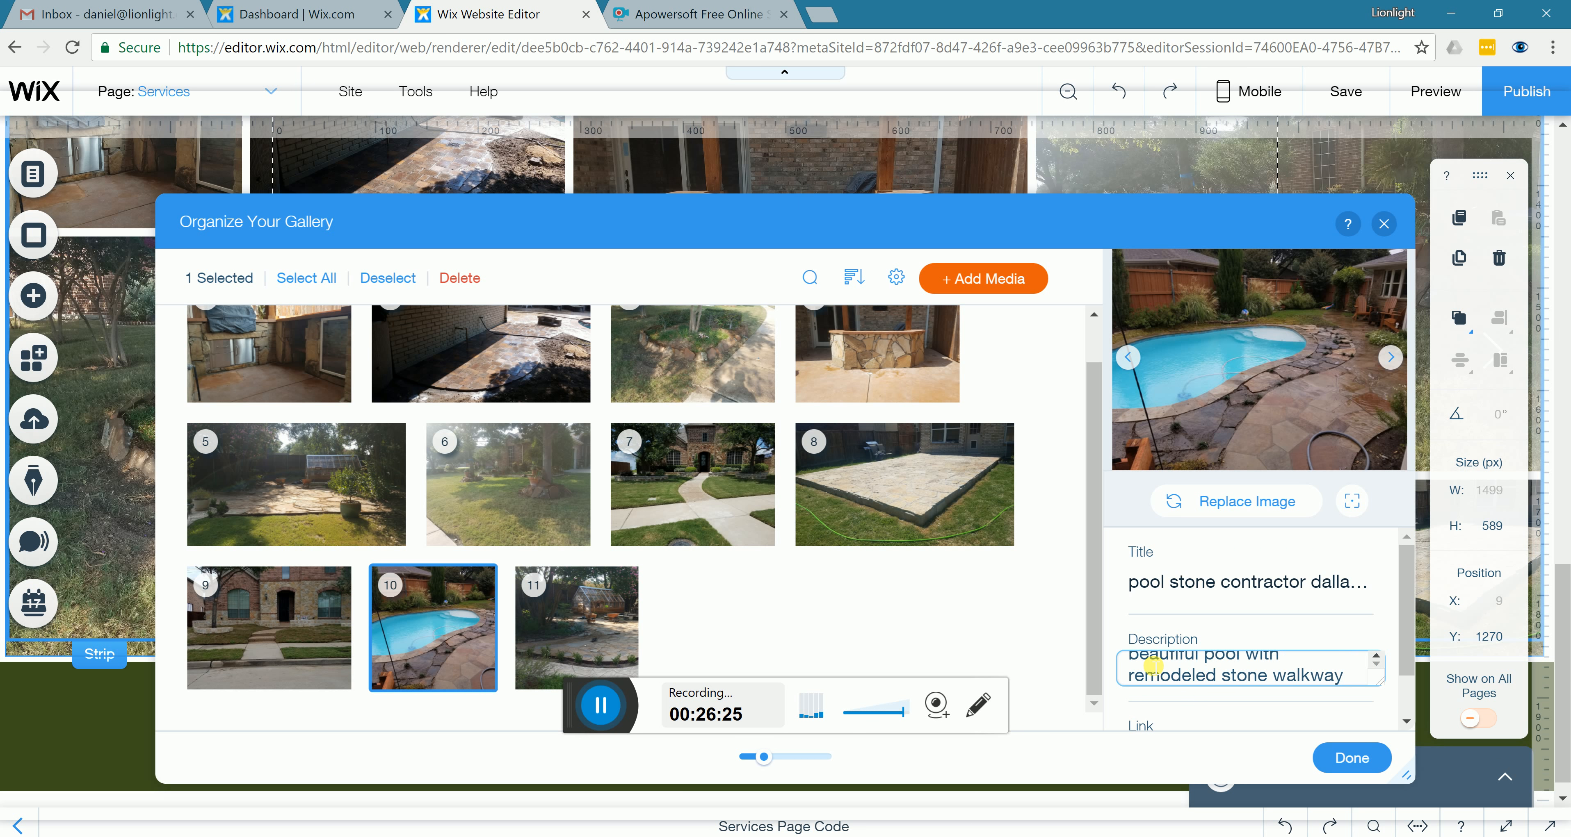
Select the newly added stone patio garden image and its entire title for replacement
{"action": "left_click", "coordinate": [609, 620]}
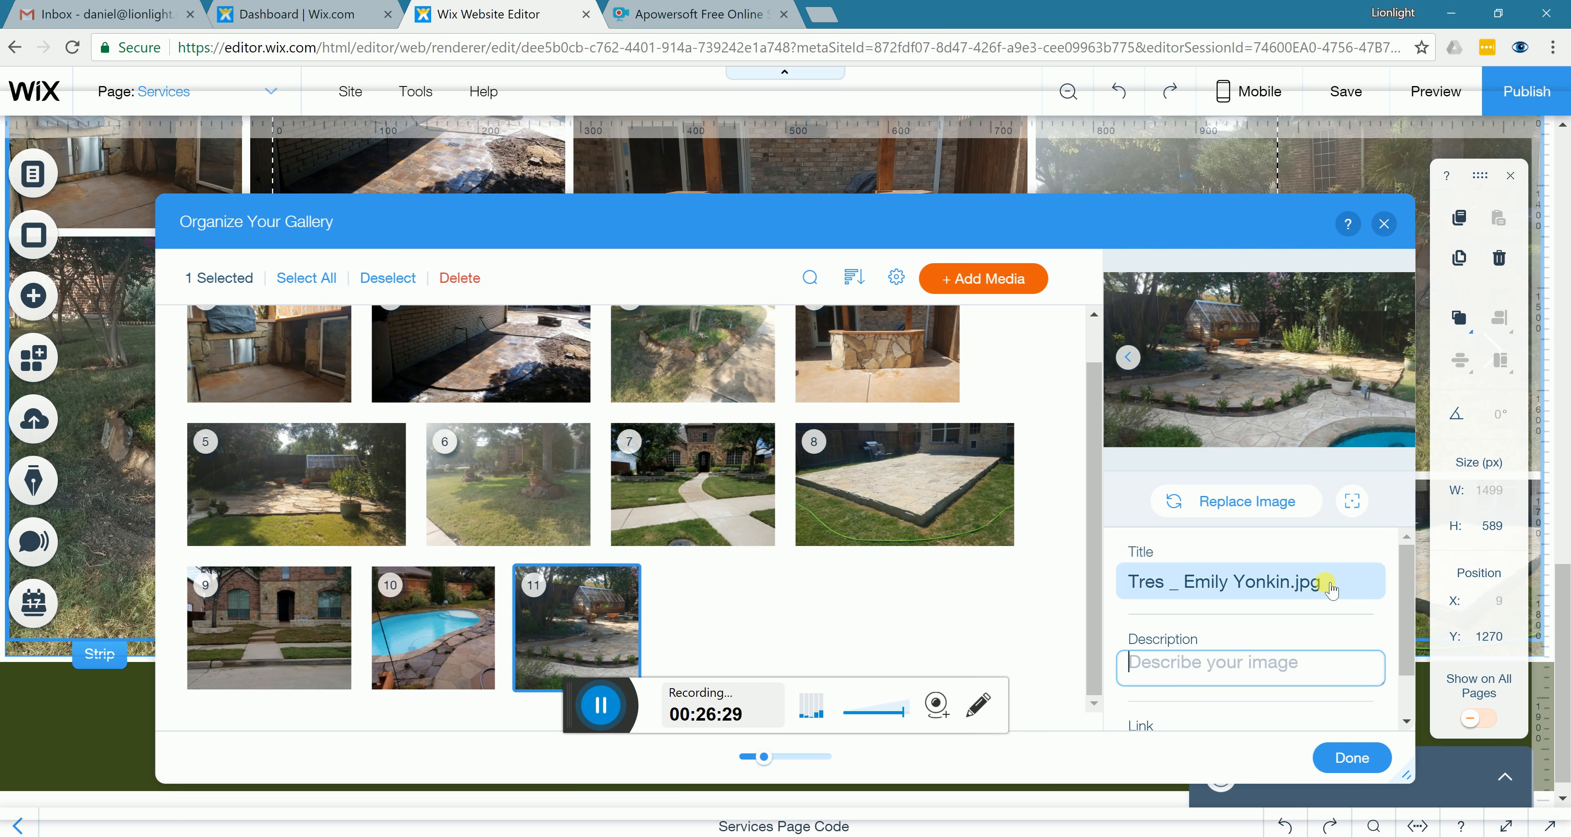
{"action": "left_click", "coordinate": [1332, 588]}
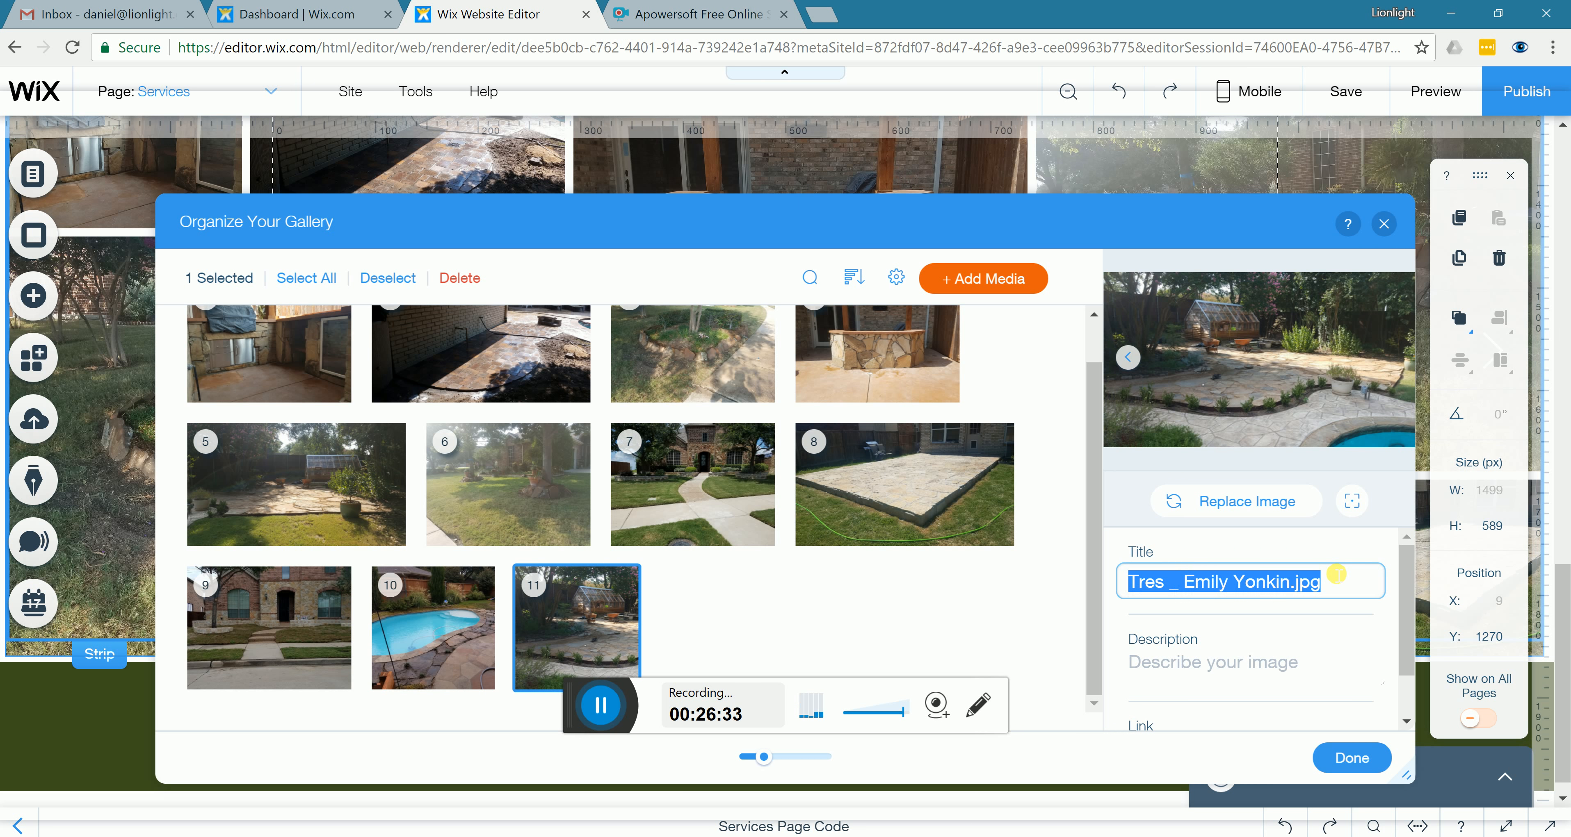
{"action": "type", "text": "stone contra"}
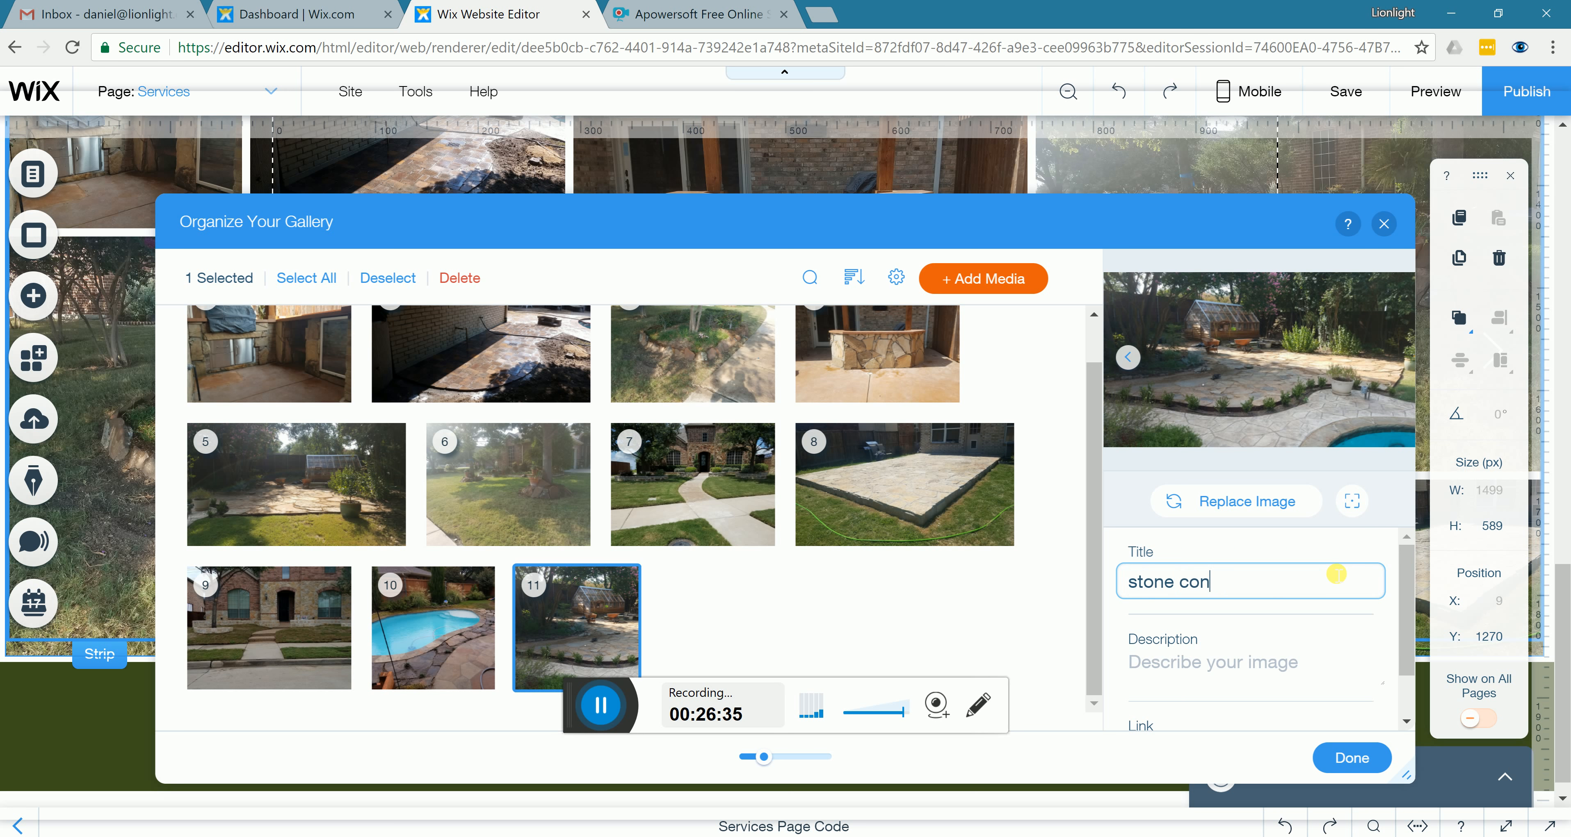
{"action": "key", "text": "BackSpace"}
{"action": "key", "text": "BackSpace"}
{"action": "key", "text": "BackSpace"}
{"action": "key", "text": "BackSpace"}
{"action": "key", "text": "BackSpace"}
{"action": "key", "text": "BackSpace"}
{"action": "key", "text": "BackSpace"}
{"action": "key", "text": "BackSpace"}
{"action": "key", "text": "BackSpace"}
{"action": "key", "text": "BackSpace"}
{"action": "key", "text": "BackSpace"}
{"action": "key", "text": "BackSpace"}
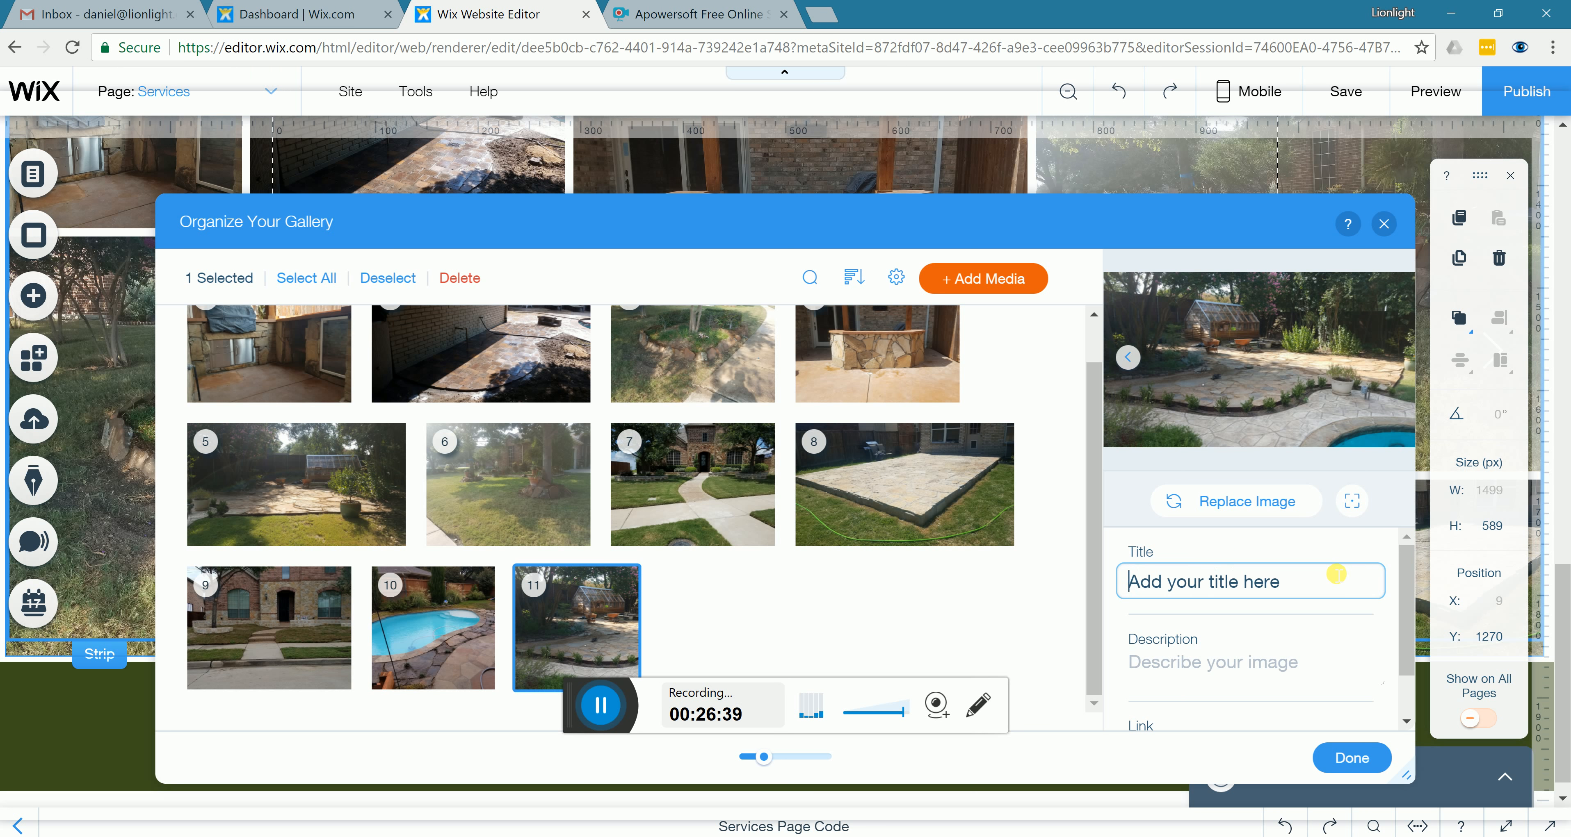
Title the stone patio garden image "hard scaping contractor dallas pool"
{"action": "type", "text": "hard scapi"}
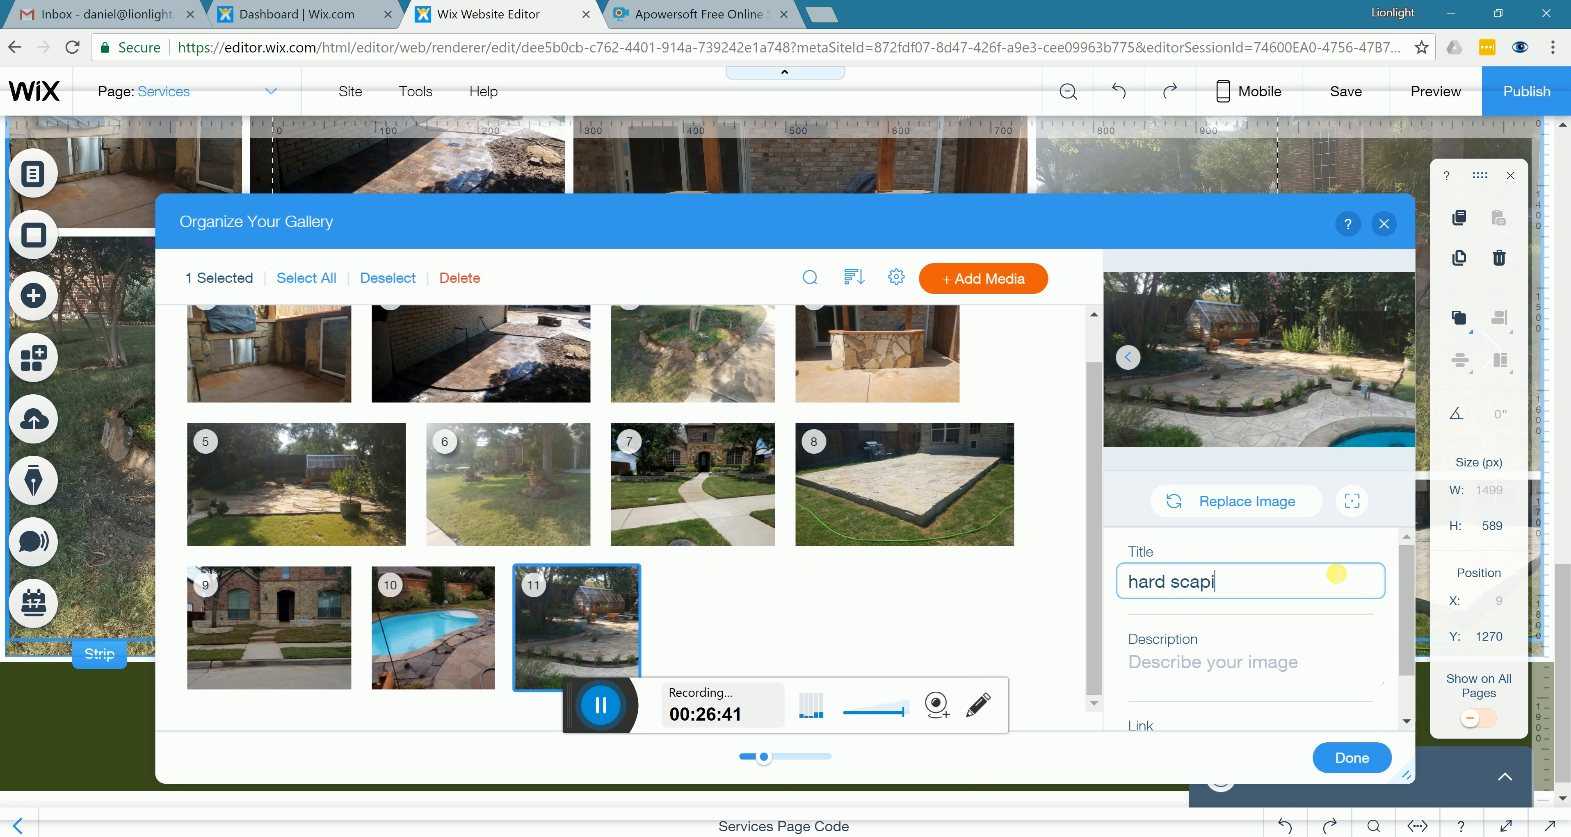
{"action": "type", "text": "ng contractor s"}
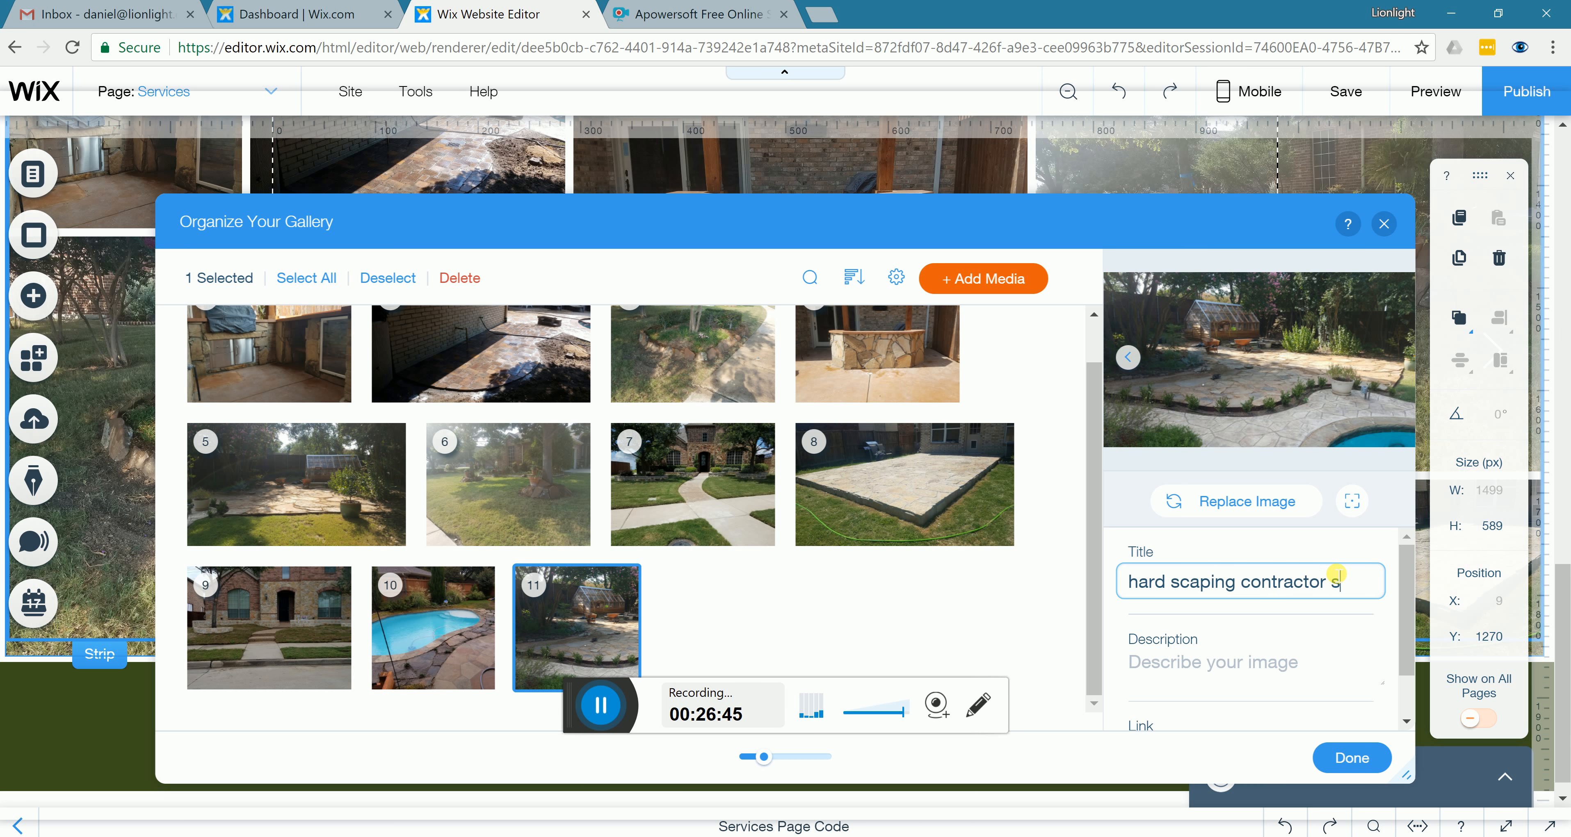
{"action": "key", "text": "BackSpace"}
{"action": "type", "text": "da;"}
{"action": "key", "text": "BackSpace"}
{"action": "type", "text": "llas"}
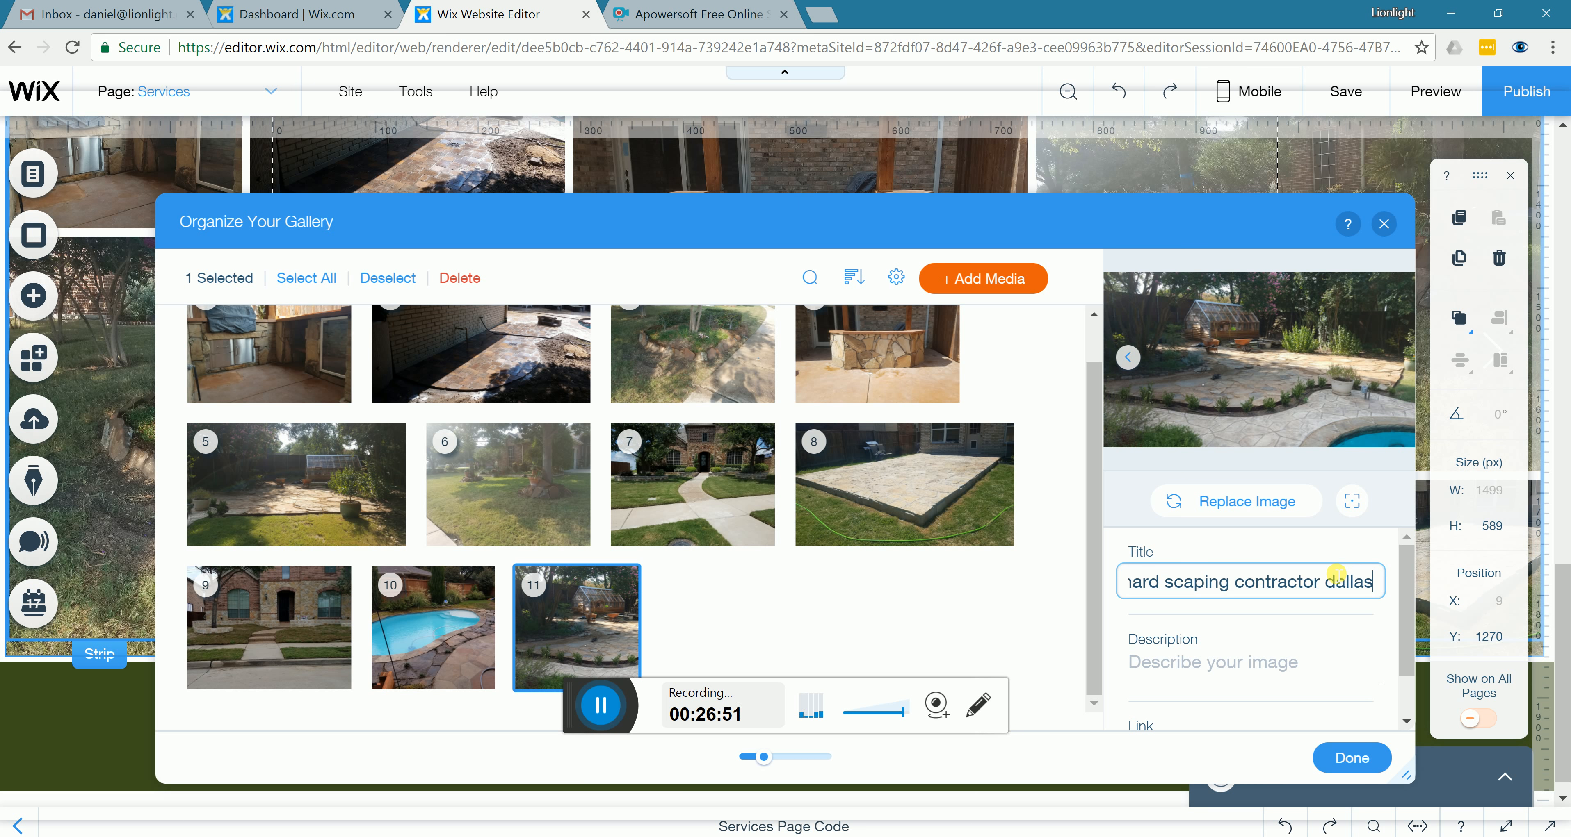
{"action": "type", "text": " p"}
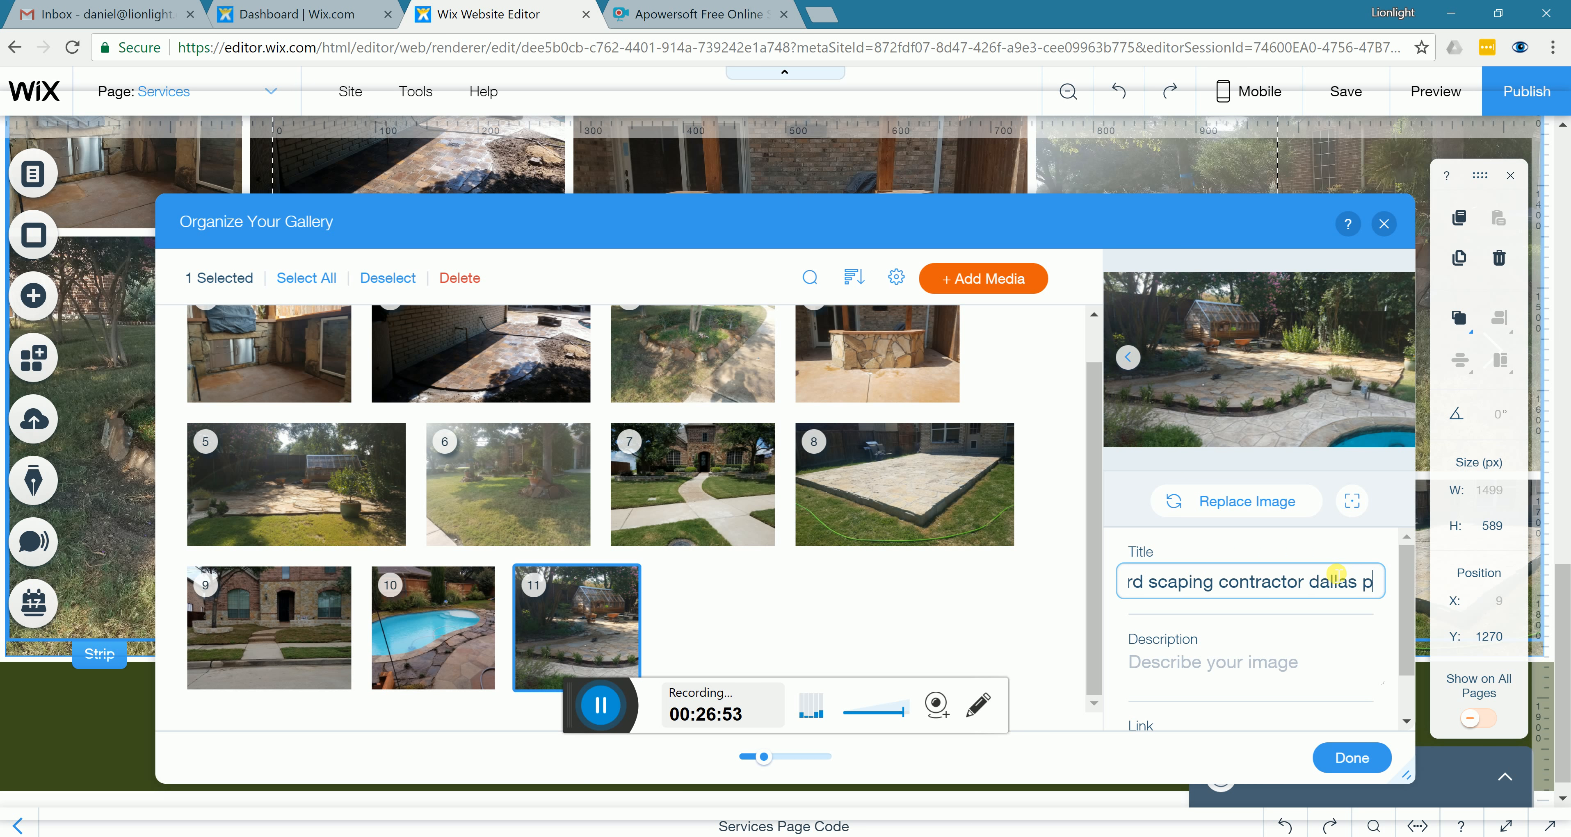
{"action": "type", "text": "ool"}
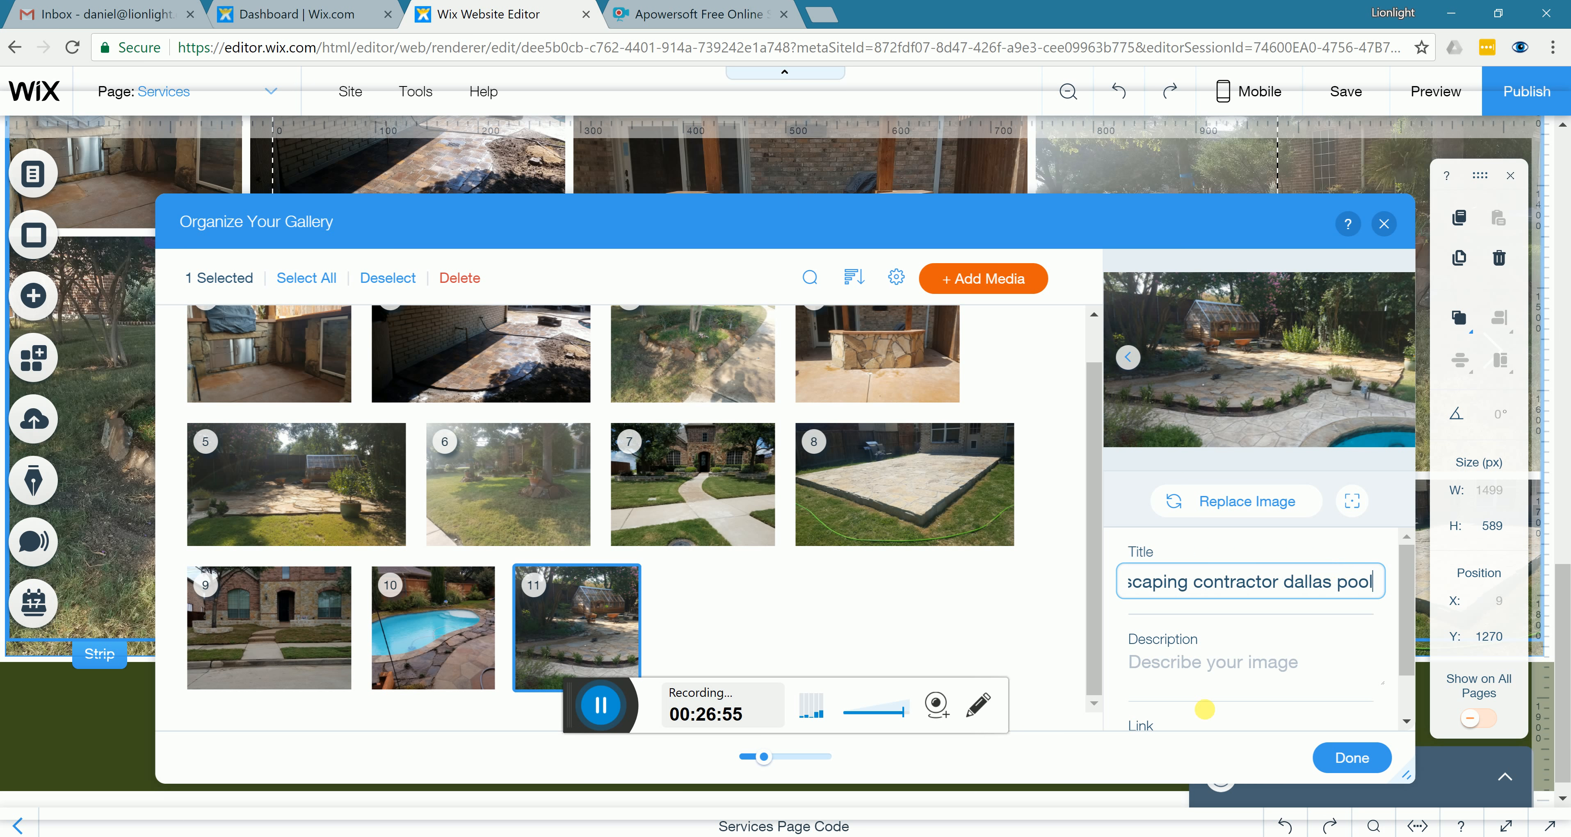
Describe the stone patio garden image as "Stone walkway around pool with landscaping" and apply the gallery changes
{"action": "left_click", "coordinate": [1205, 660]}
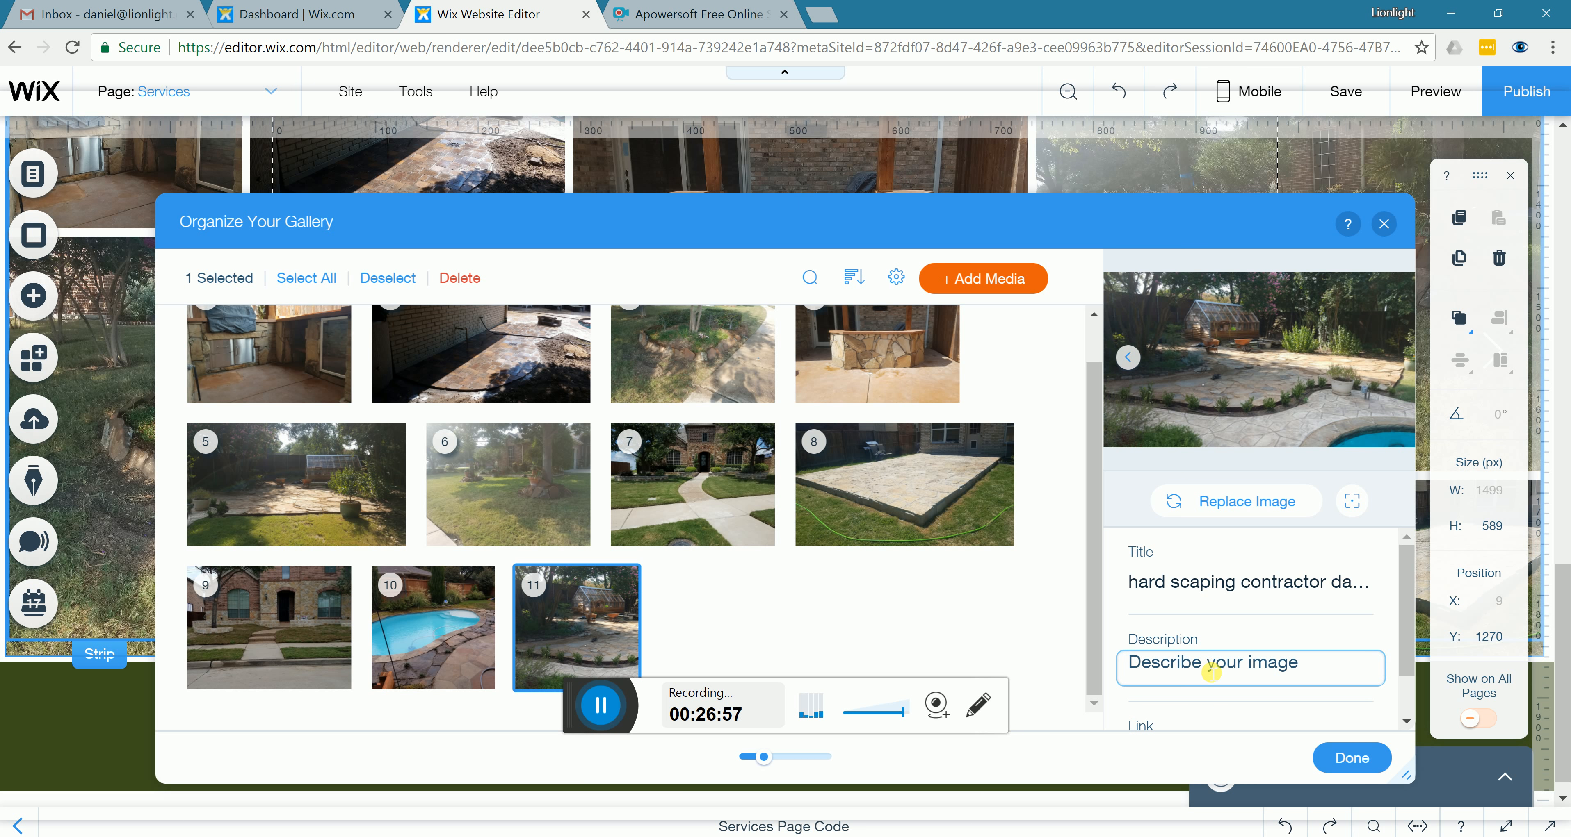
{"action": "type", "text": "Stone a"}
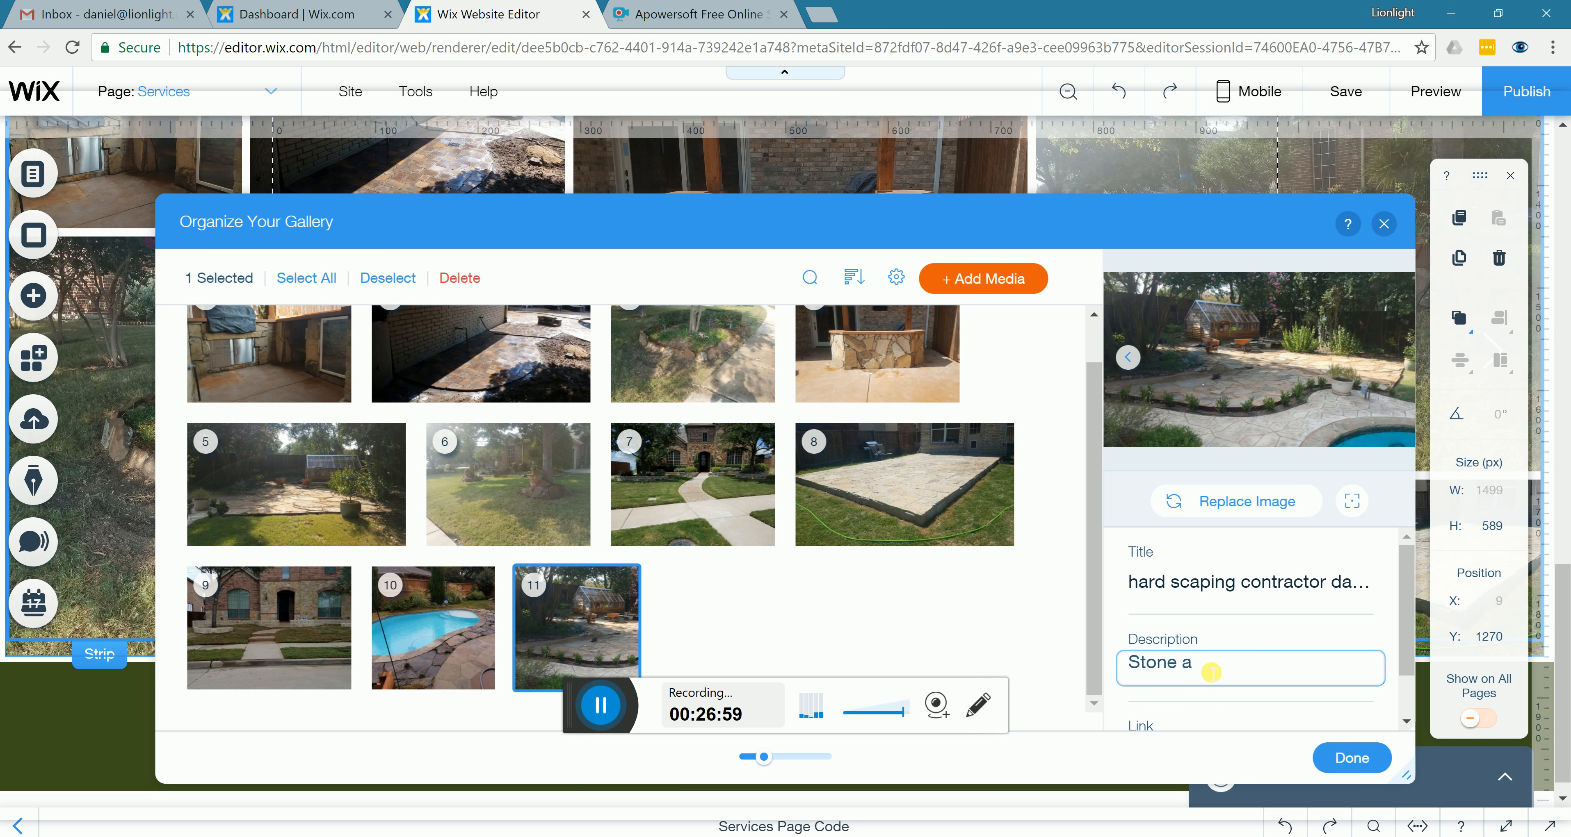
{"action": "key", "text": "BackSpace"}
{"action": "type", "text": "walkway arqo"}
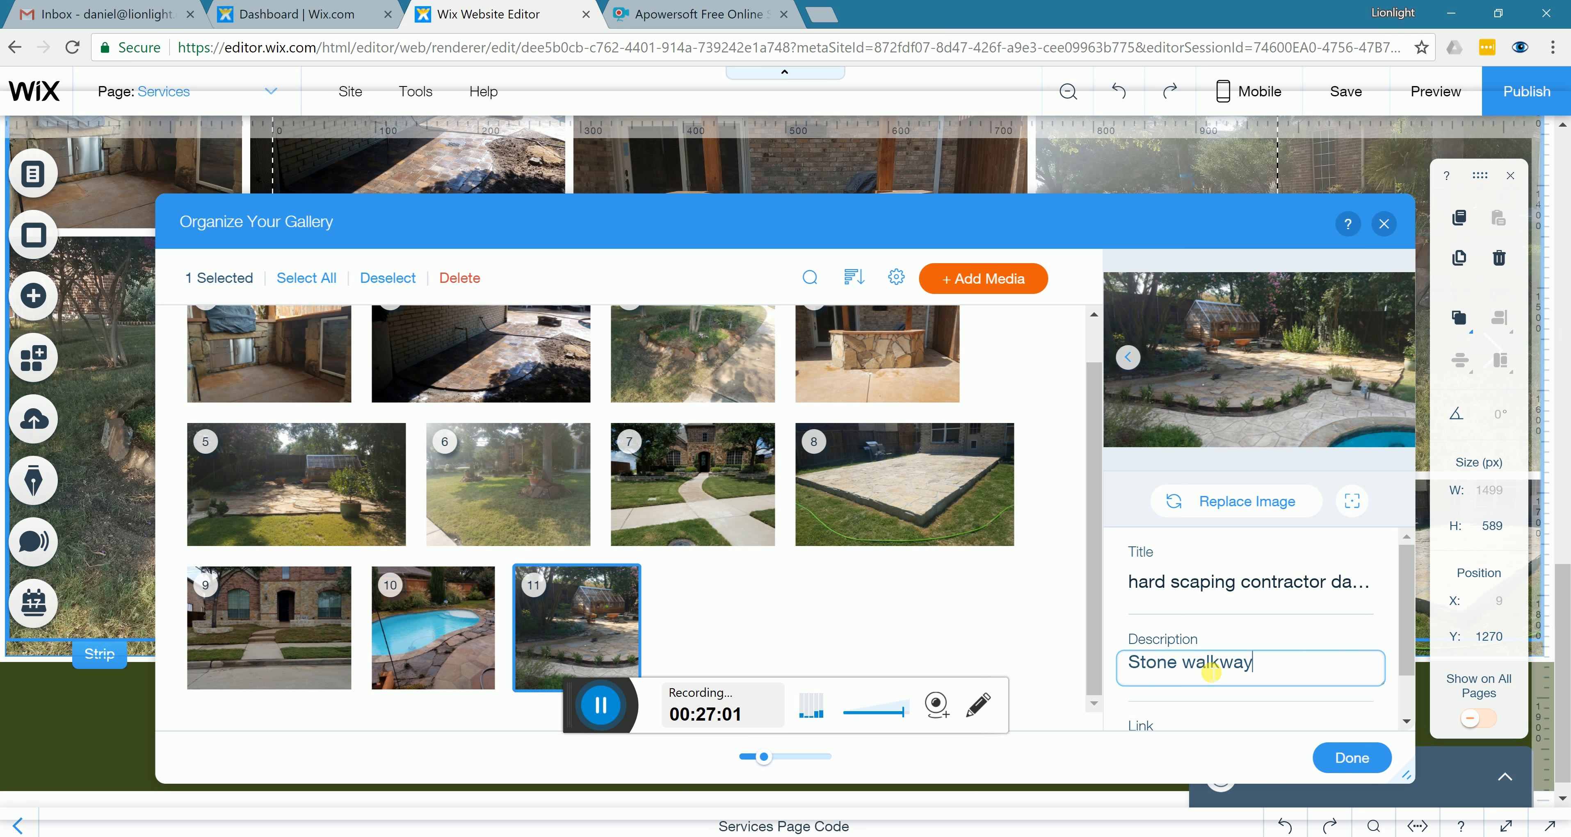
{"action": "key", "text": "BackSpace"}
{"action": "key", "text": "BackSpace"}
{"action": "type", "text": "ound pool with"}
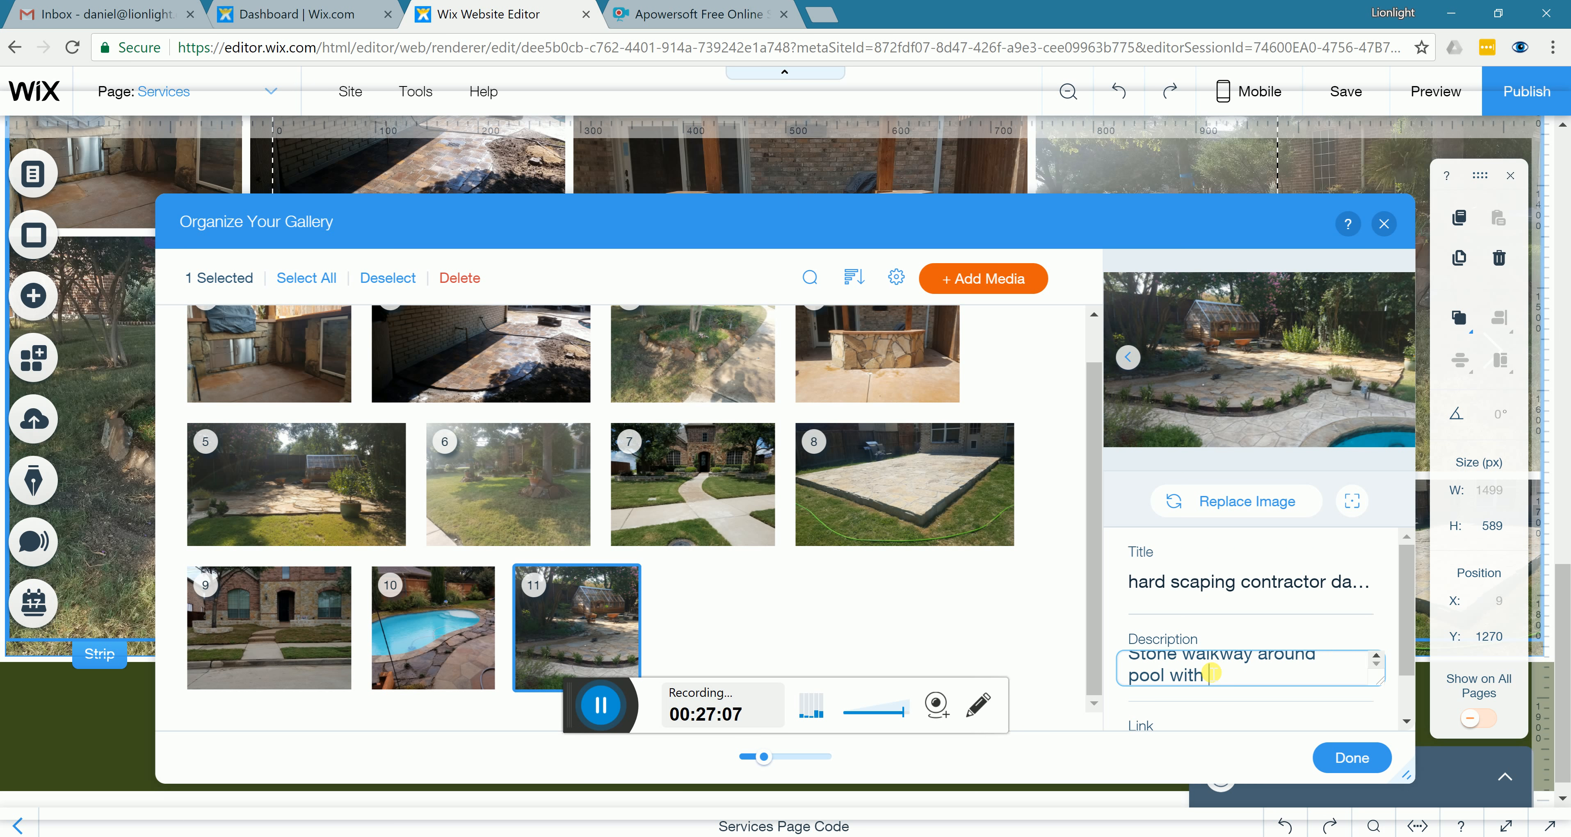
{"action": "type", "text": " landscaping"}
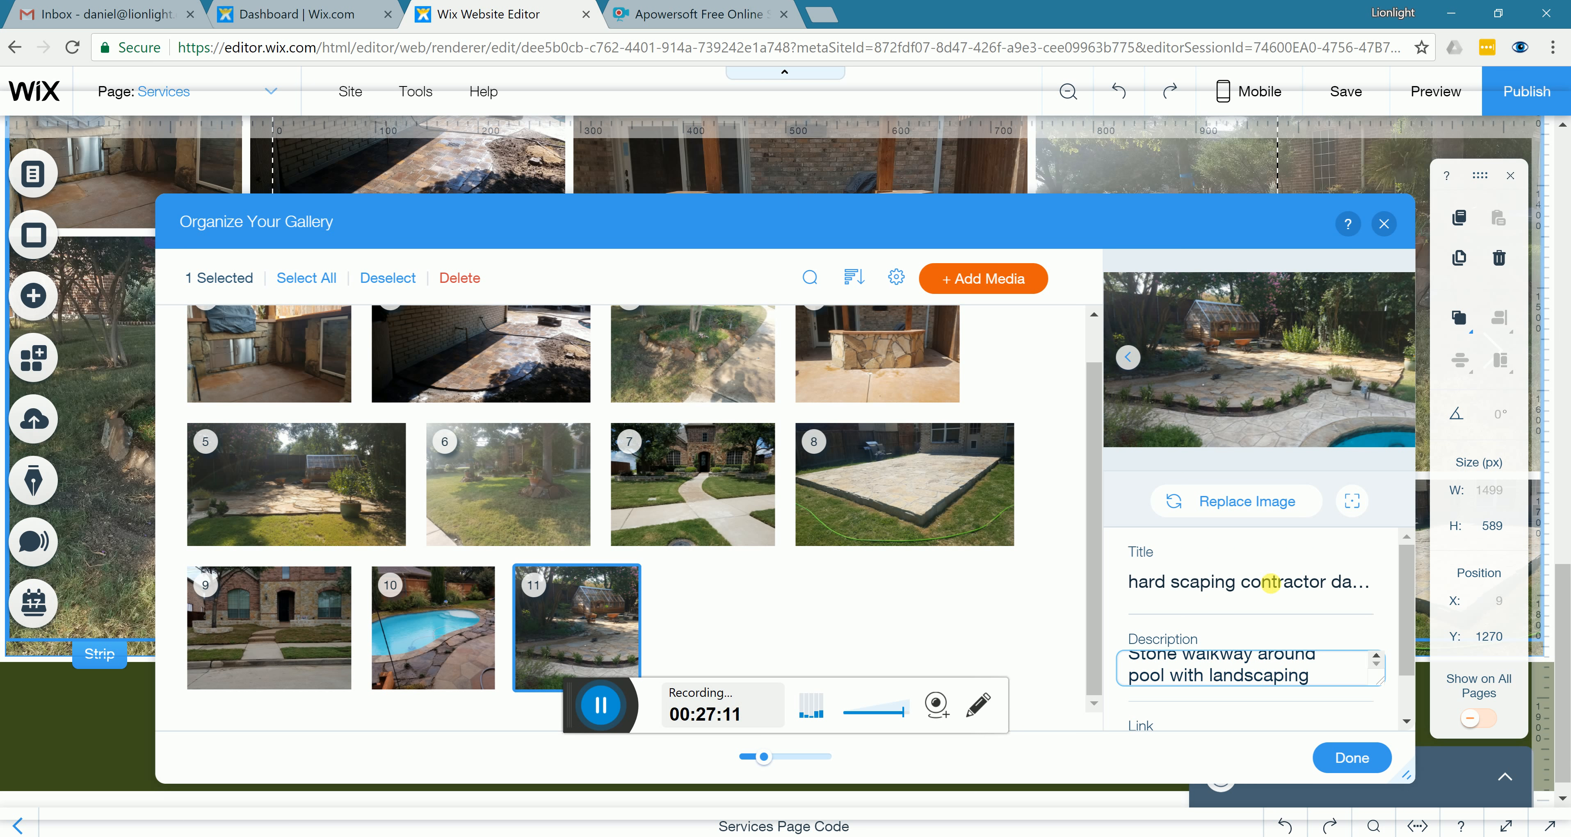
{"action": "scroll", "coordinate": [1264, 634], "scroll_direction": "down", "scroll_amount": 1}
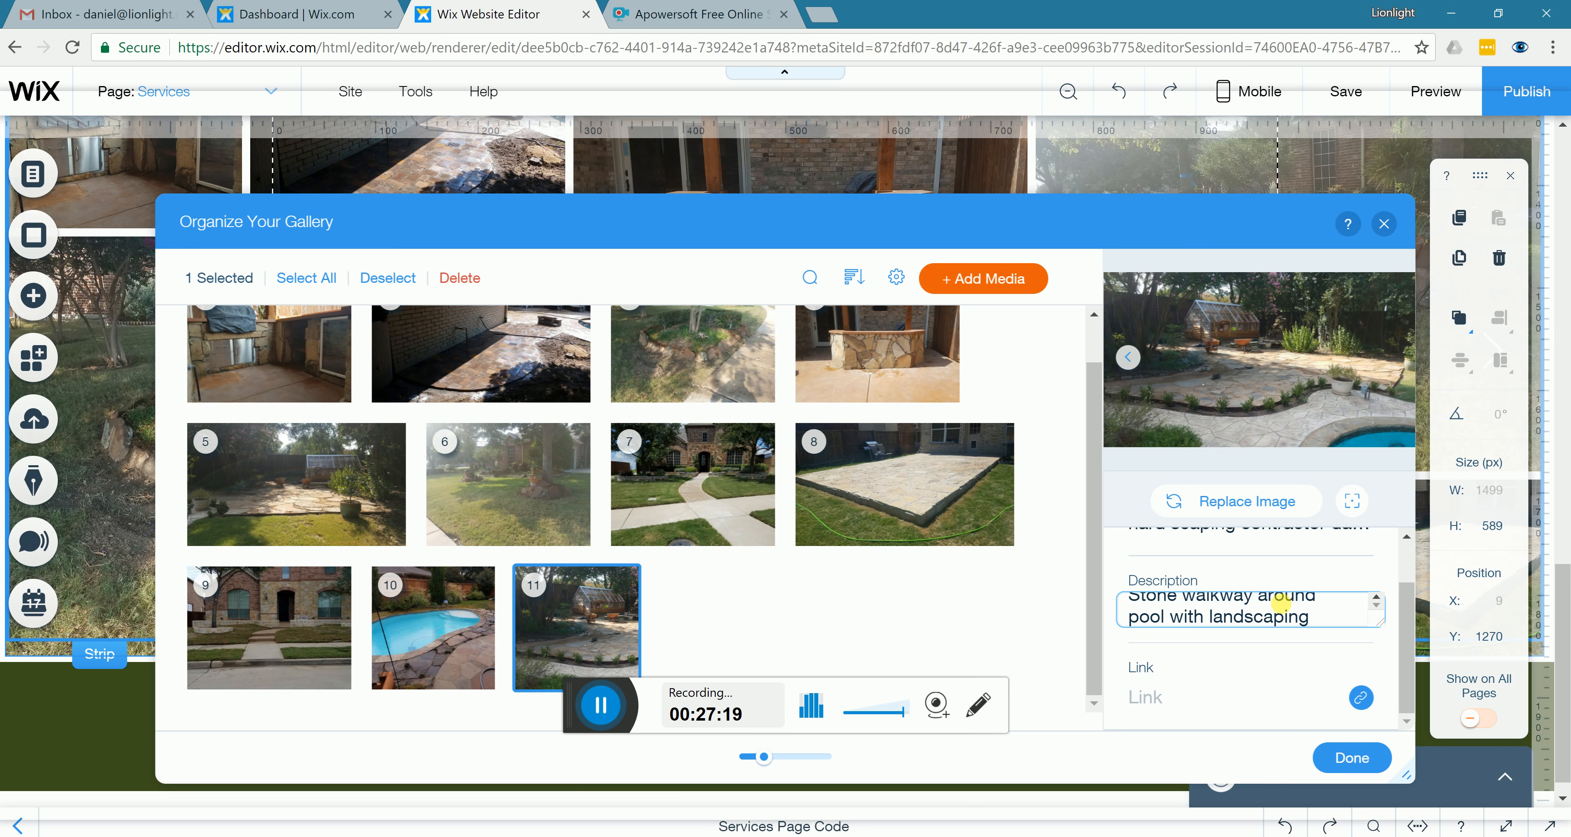
{"action": "left_click", "coordinate": [1352, 759]}
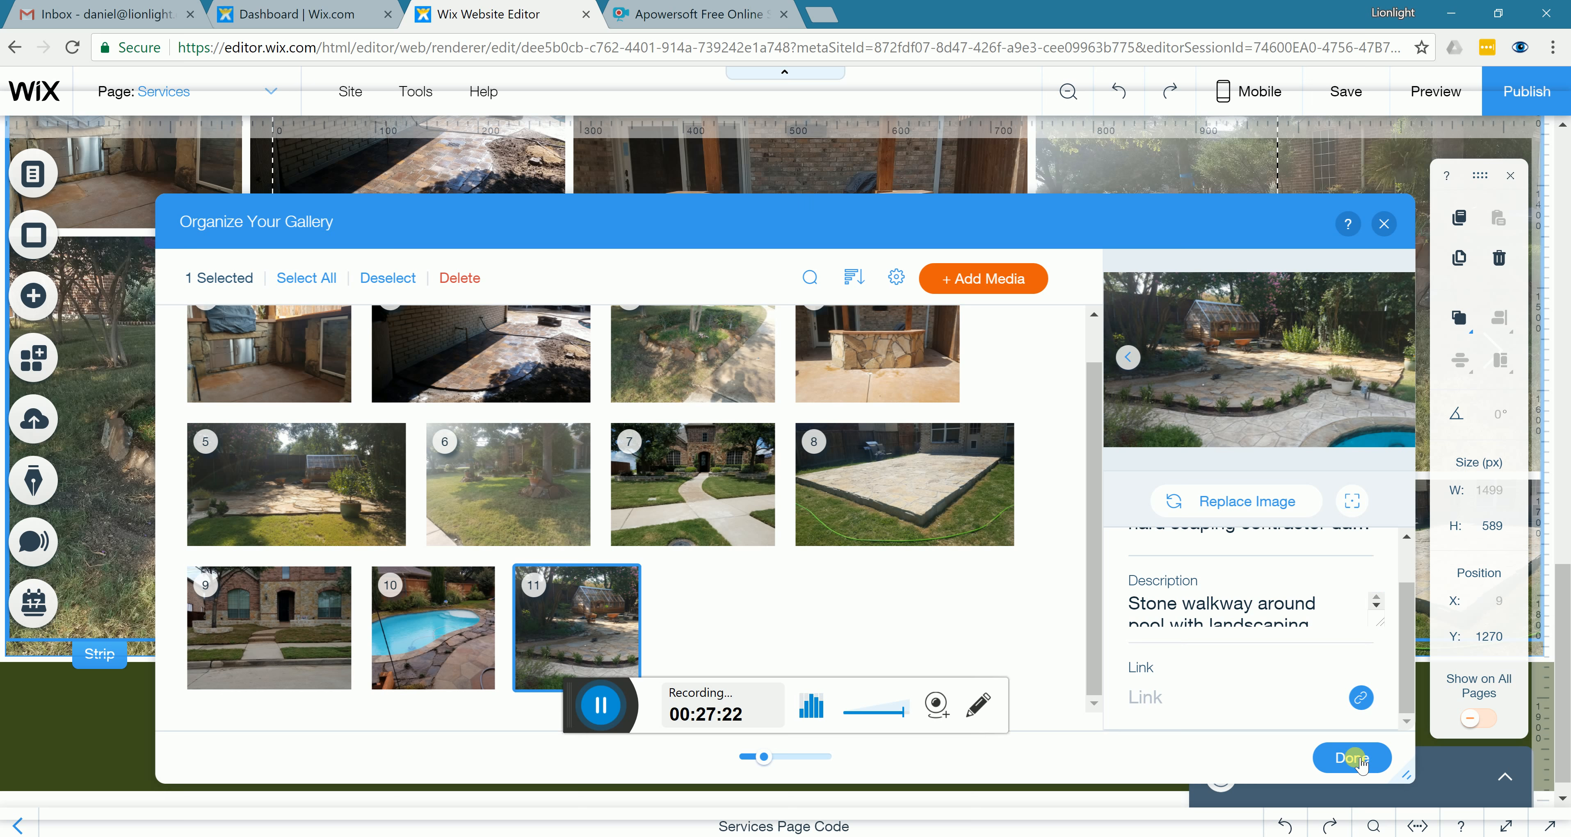
{"action": "left_click", "coordinate": [1337, 758]}
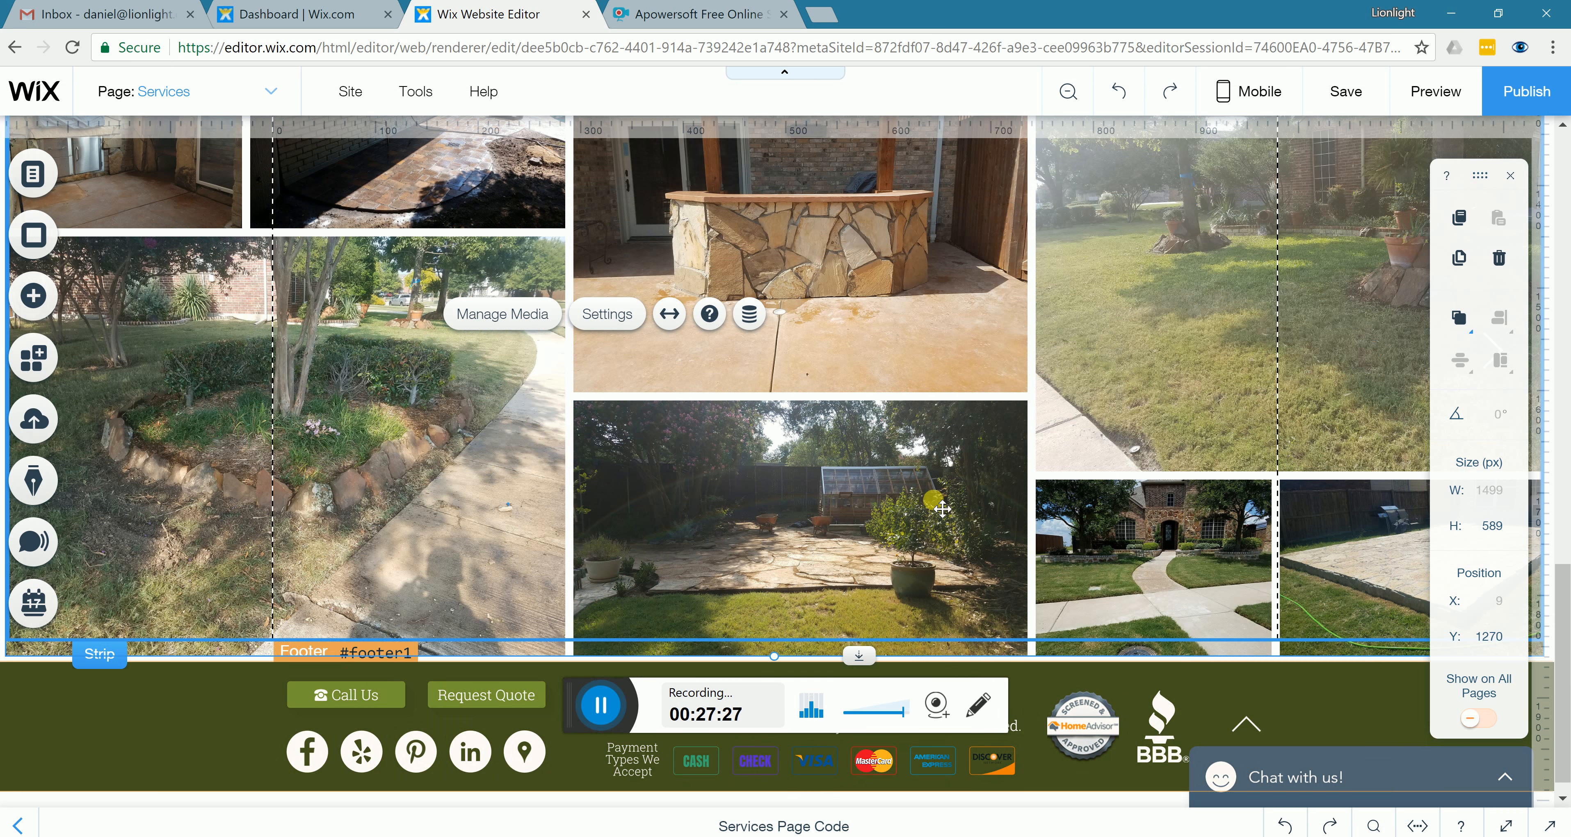
Look over the Our Previous Masterpieces gallery on the page and save the site
{"action": "scroll", "coordinate": [971, 415], "scroll_direction": "up", "scroll_amount": 6}
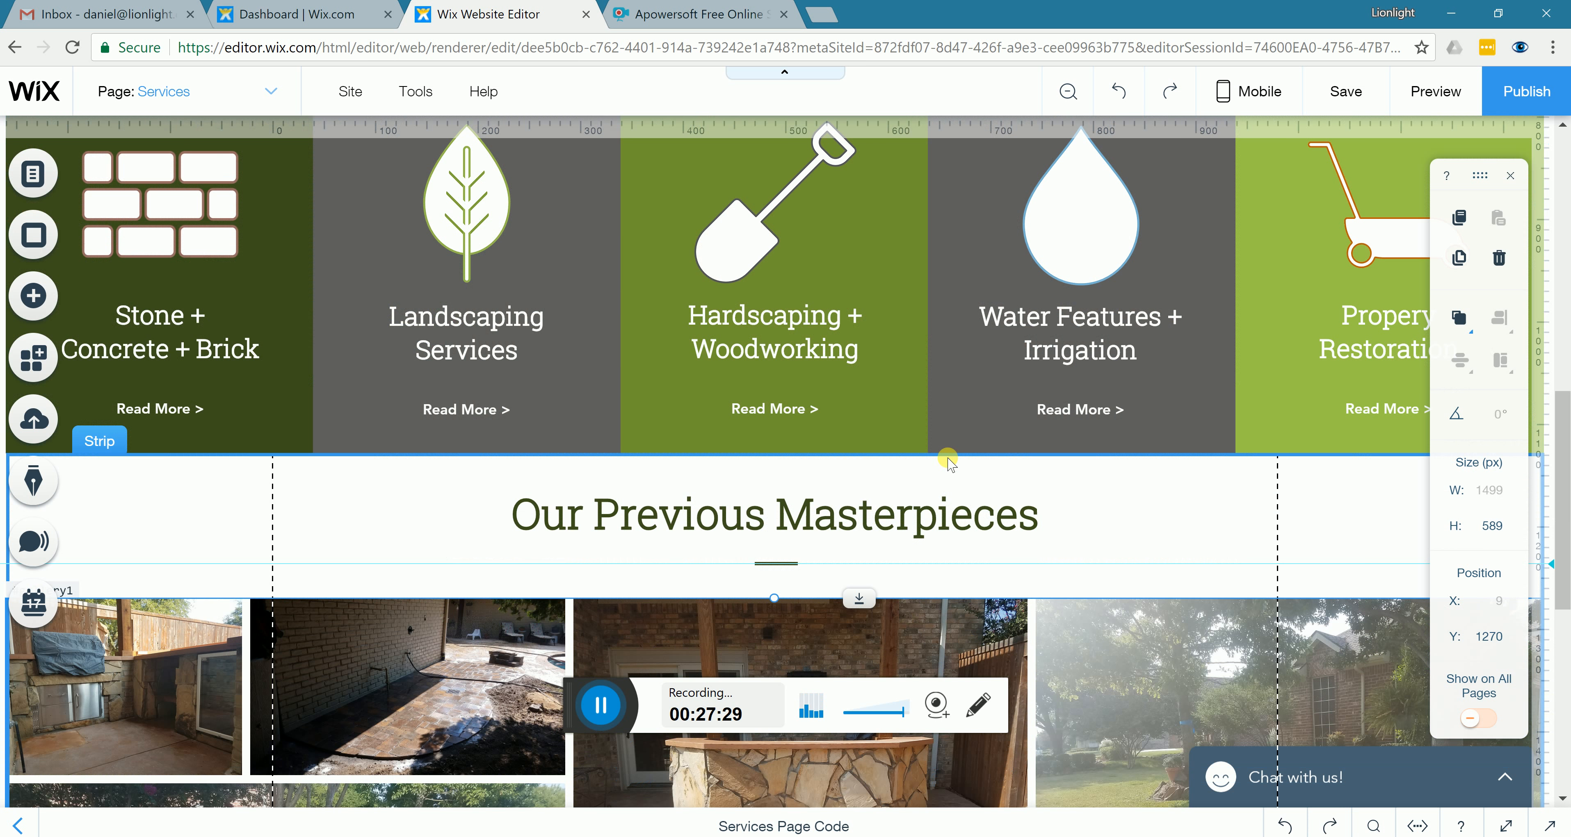
{"action": "scroll", "coordinate": [950, 493], "scroll_direction": "down", "scroll_amount": 2}
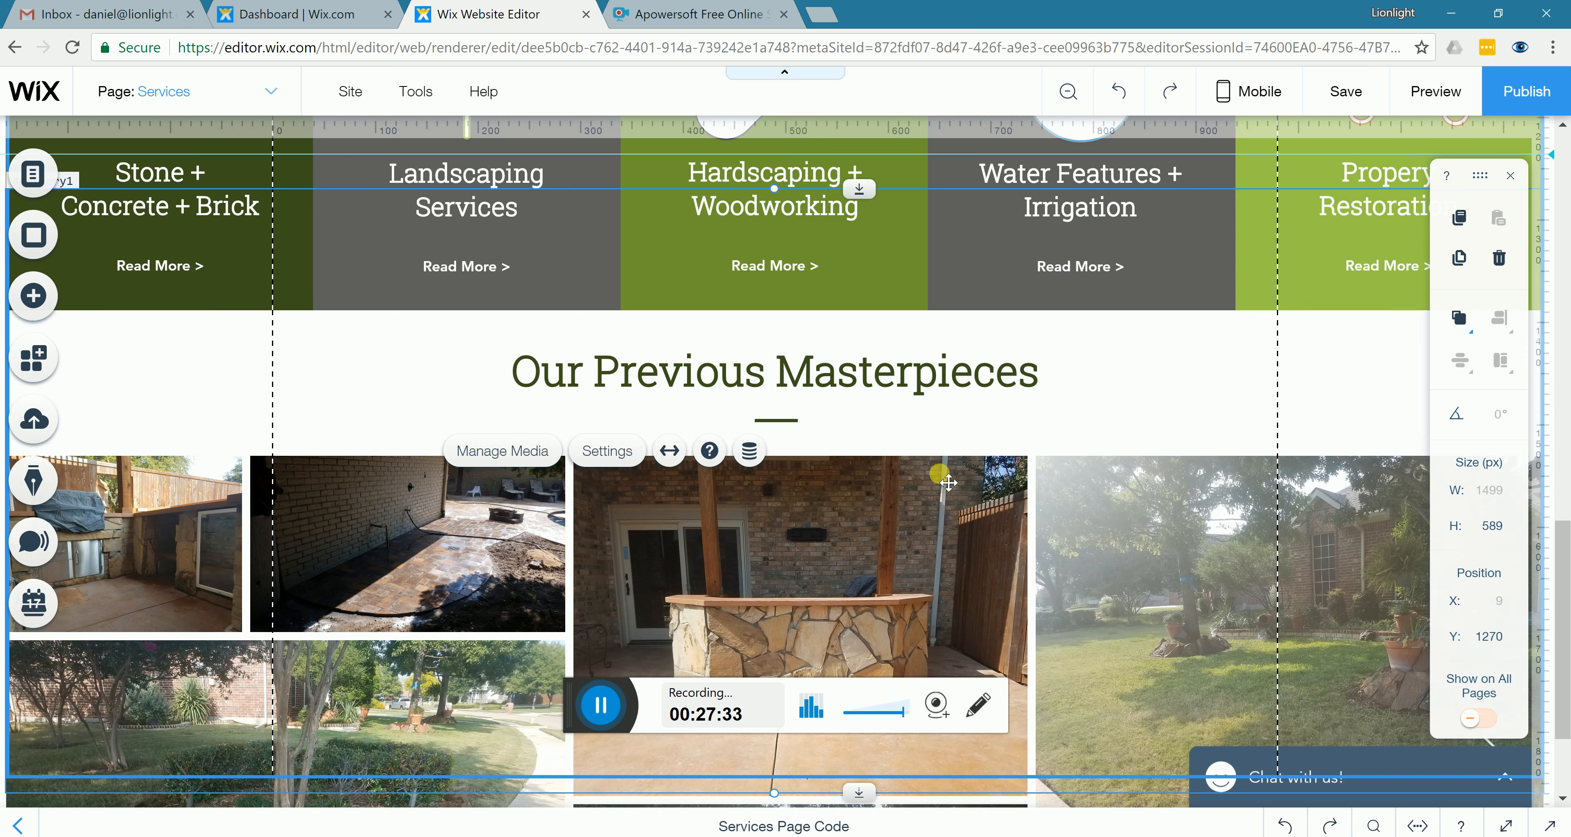
{"action": "scroll", "coordinate": [950, 487], "scroll_direction": "down", "scroll_amount": 6}
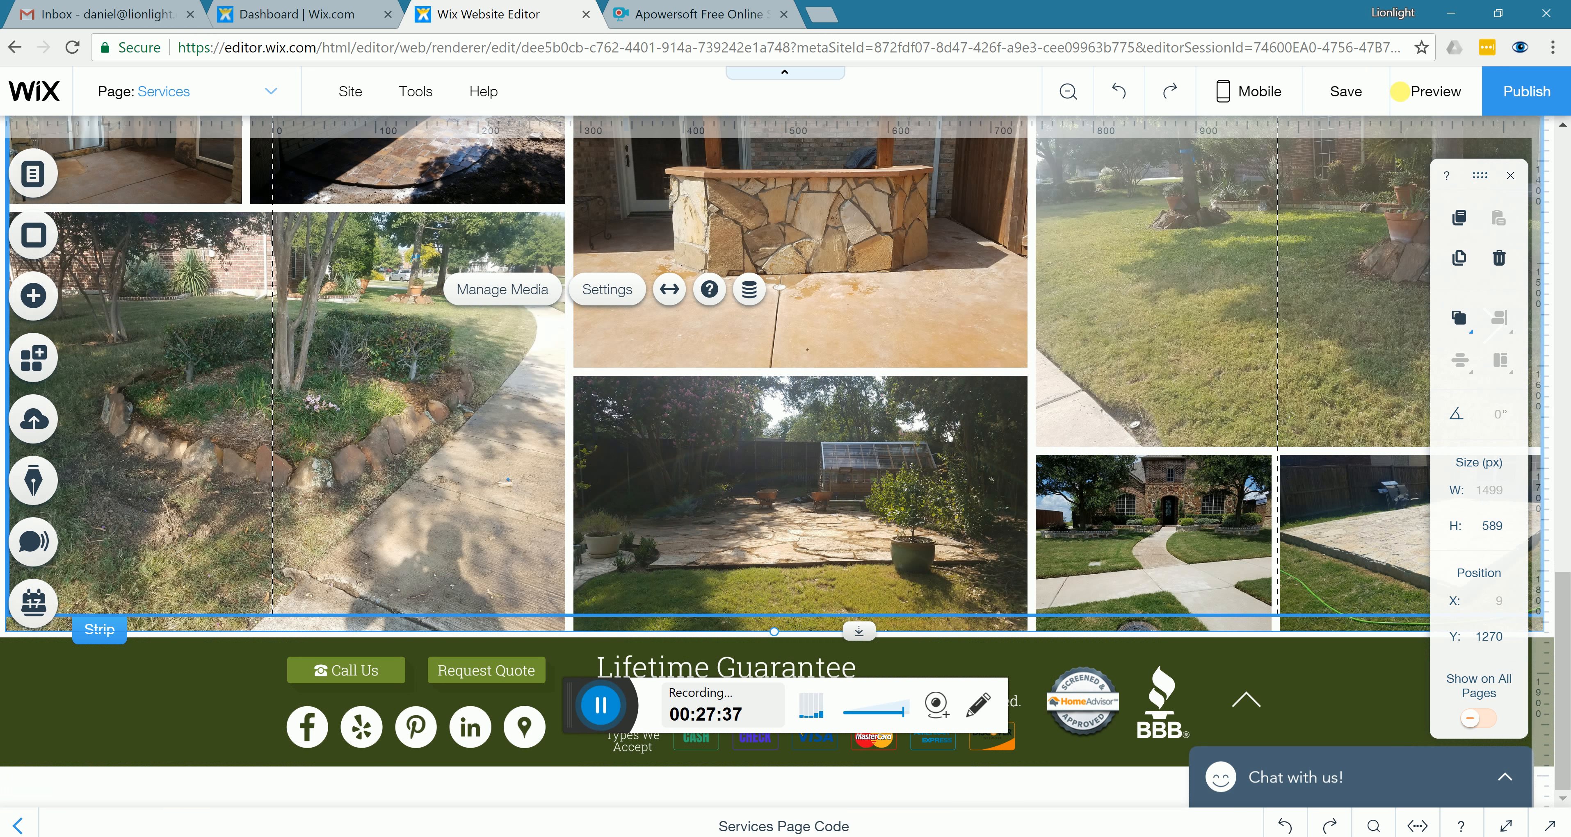
{"action": "left_click", "coordinate": [1355, 97]}
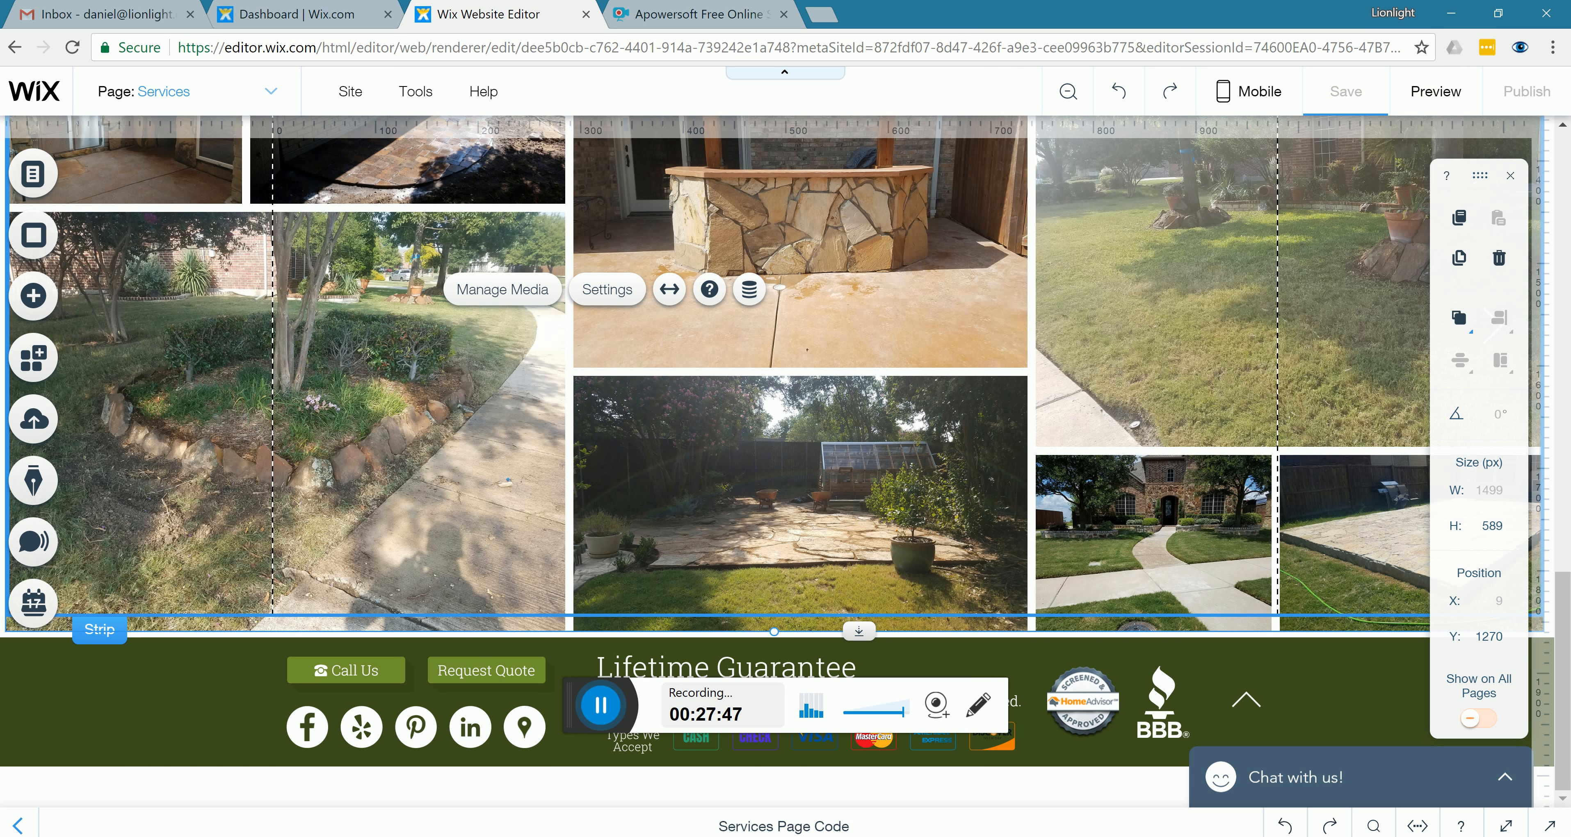
Preview the Services page, advance the masterpieces gallery to its last images and back, and return to the editor
{"action": "left_click", "coordinate": [1460, 105]}
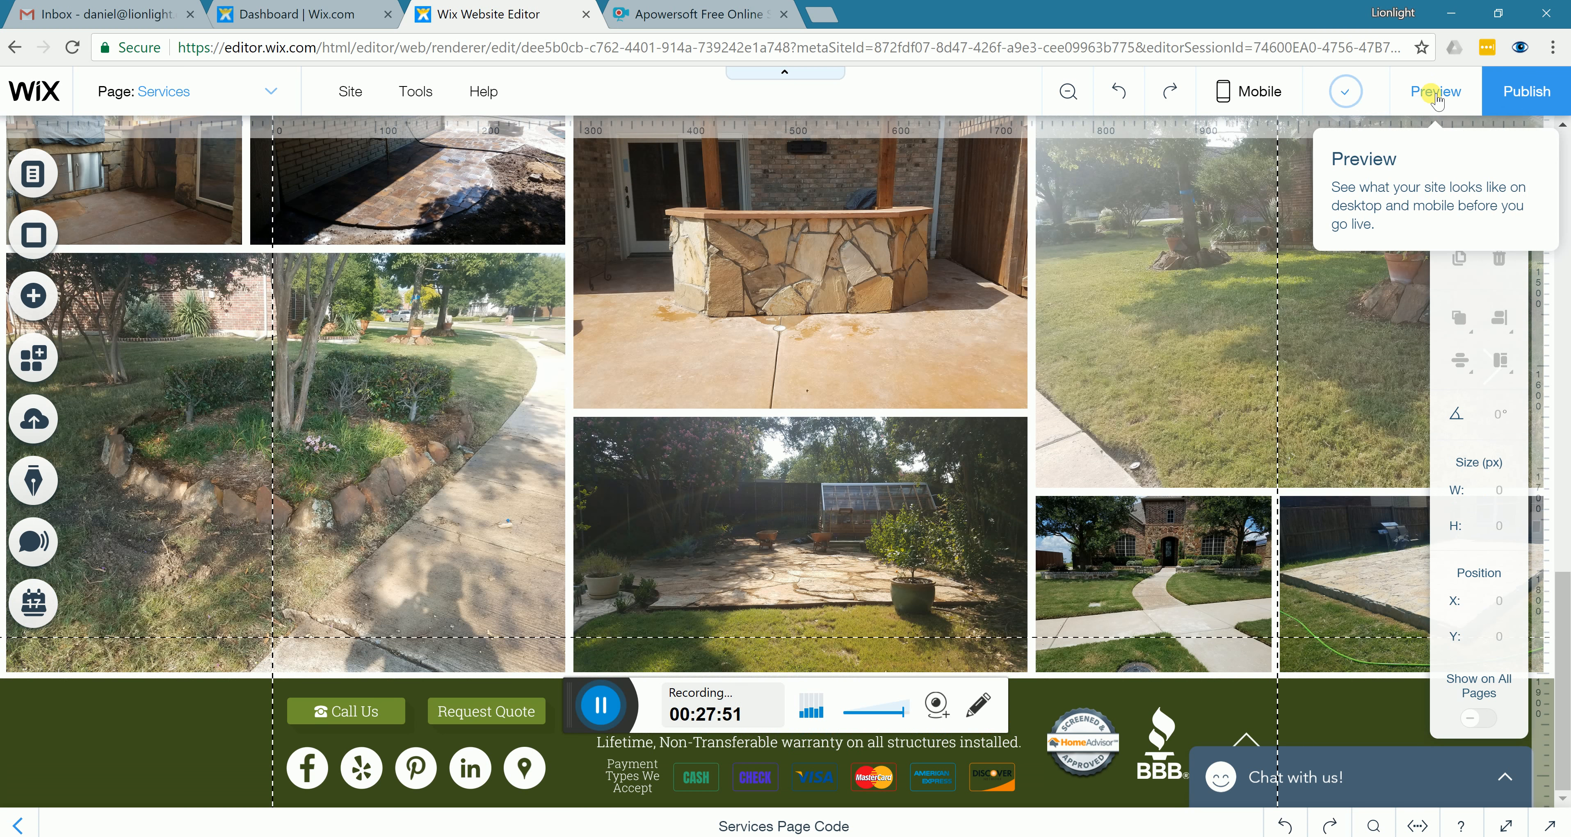
{"action": "left_click", "coordinate": [1447, 103]}
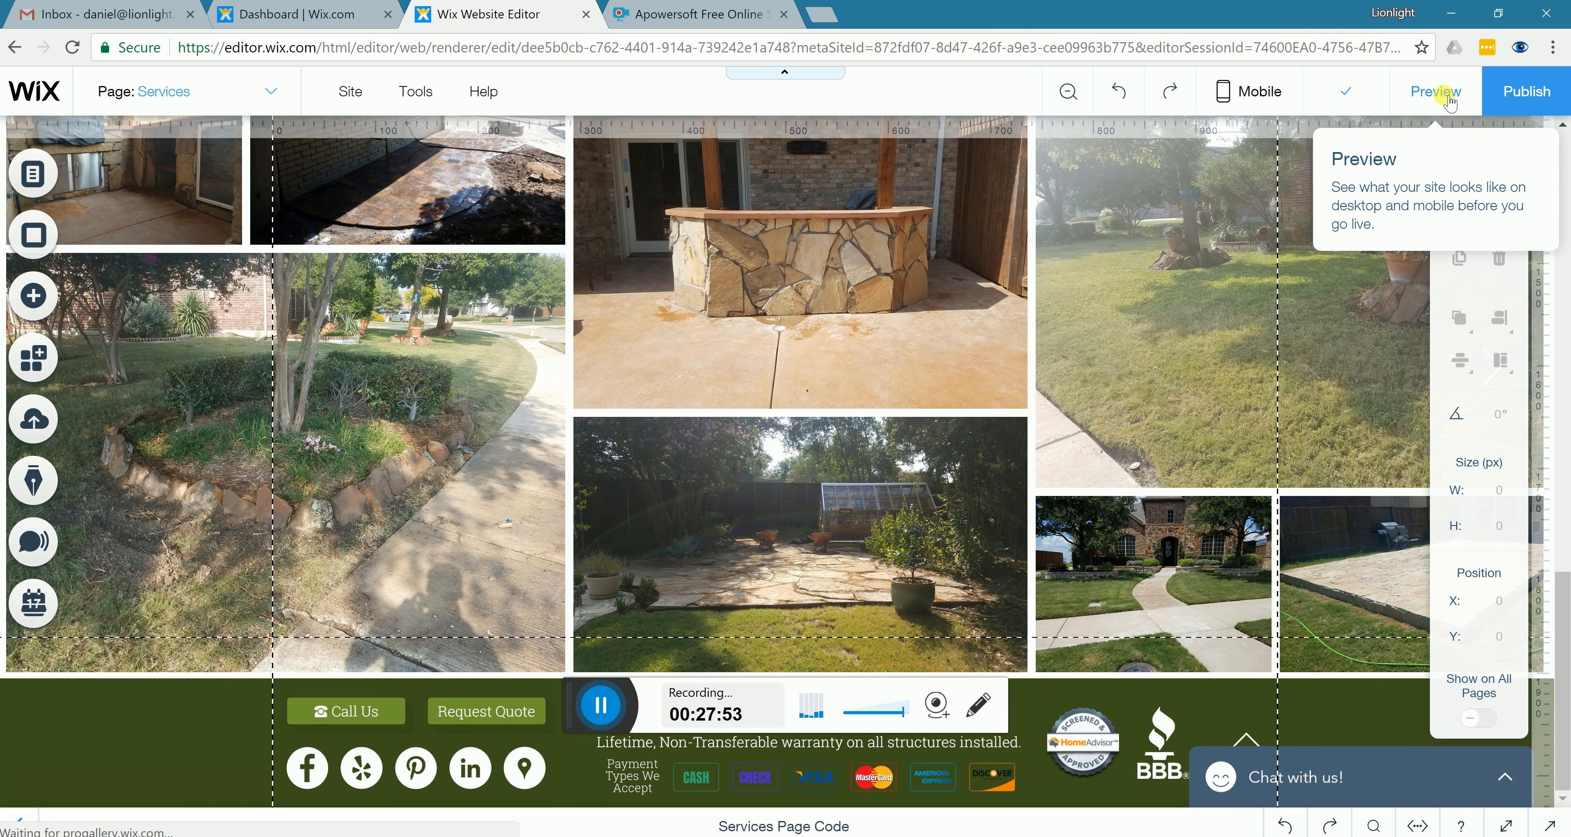
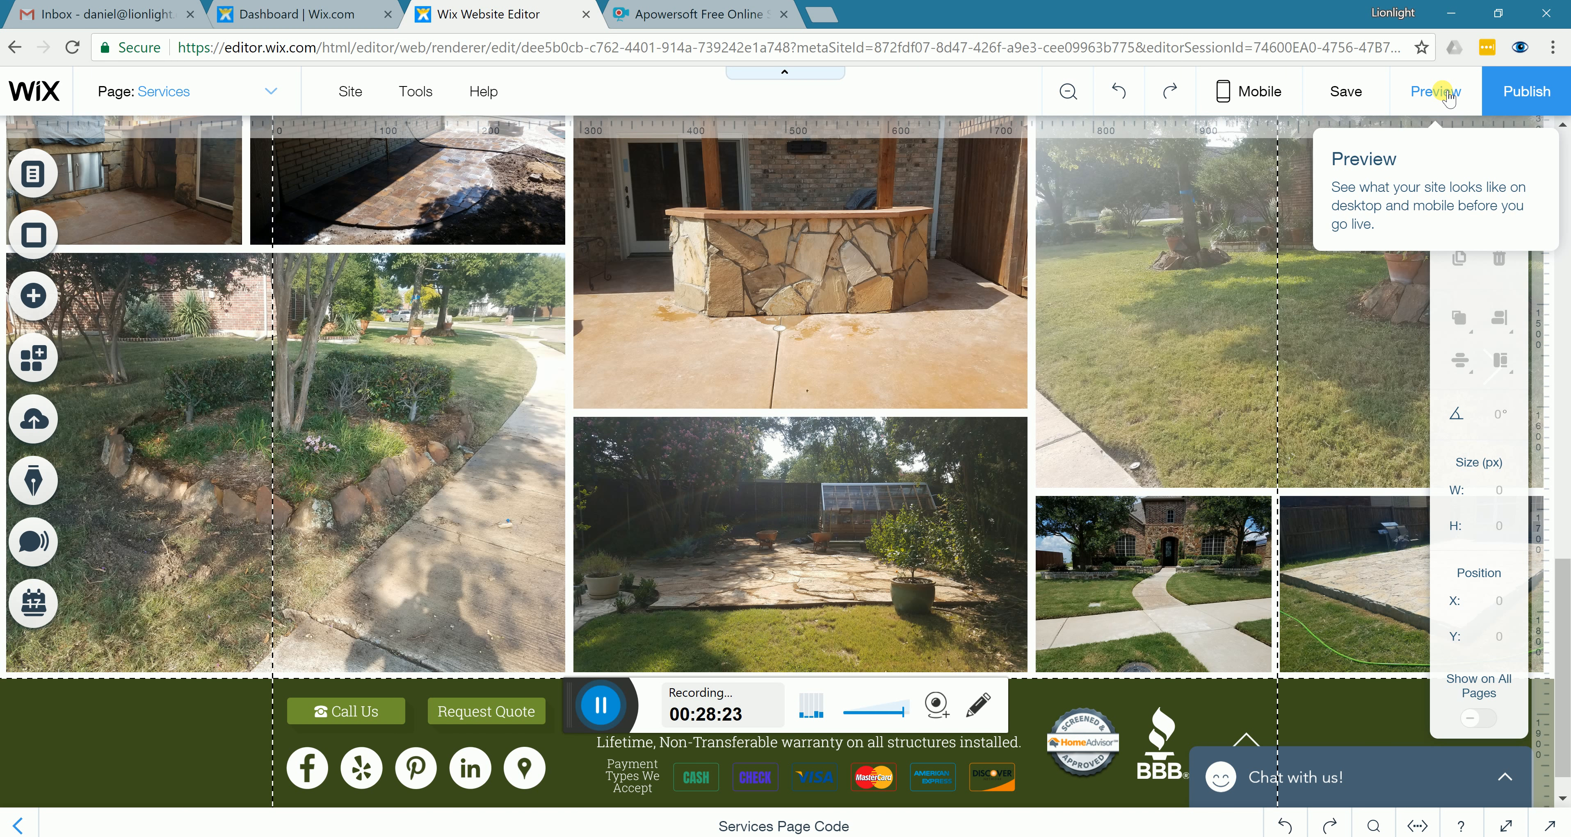
{"action": "left_click", "coordinate": [1449, 97]}
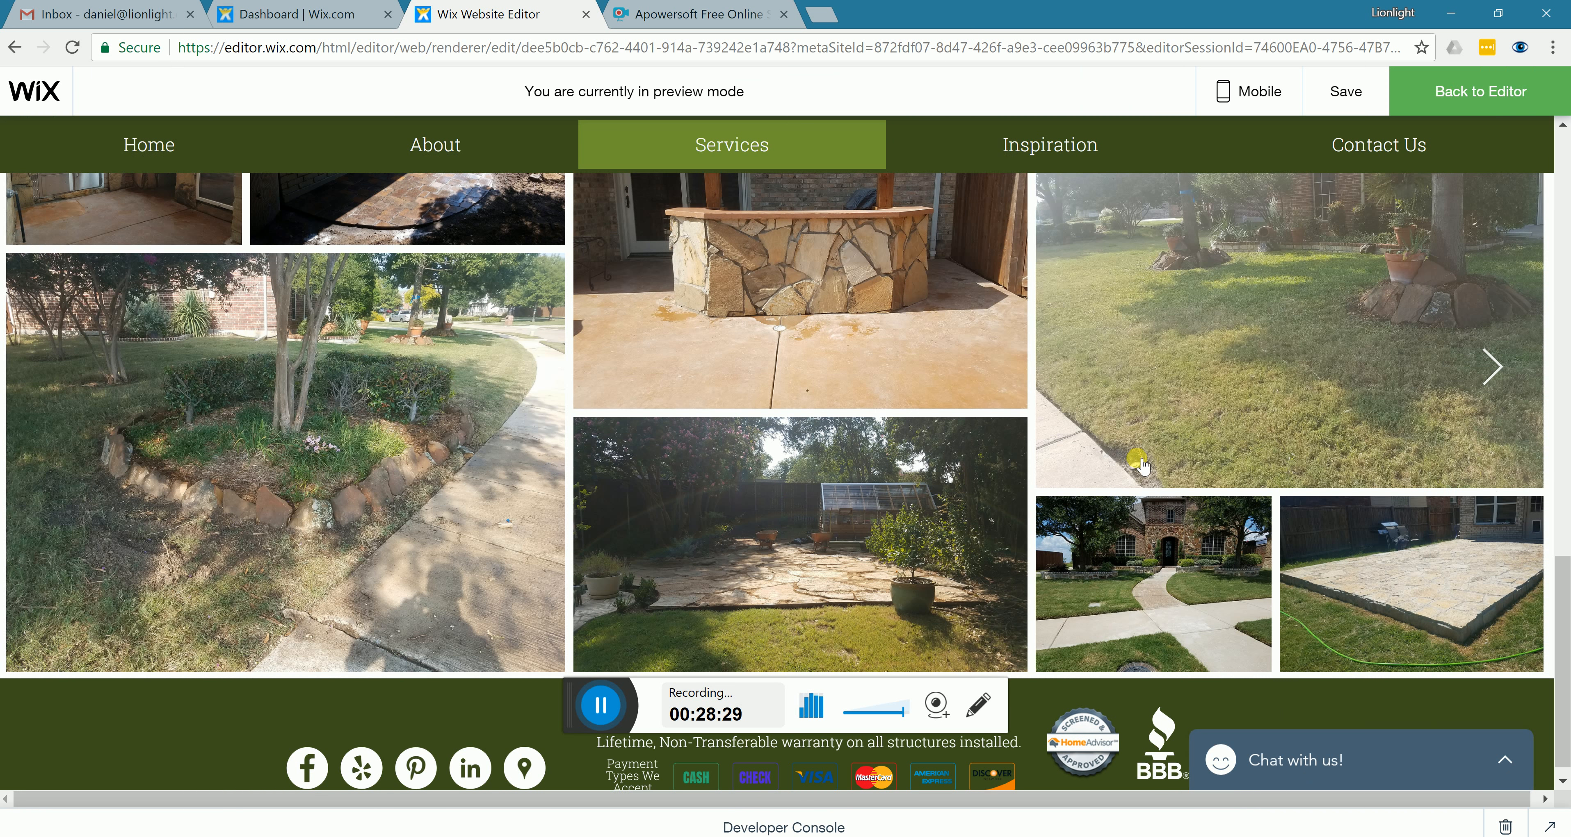
{"action": "left_click", "coordinate": [1463, 92]}
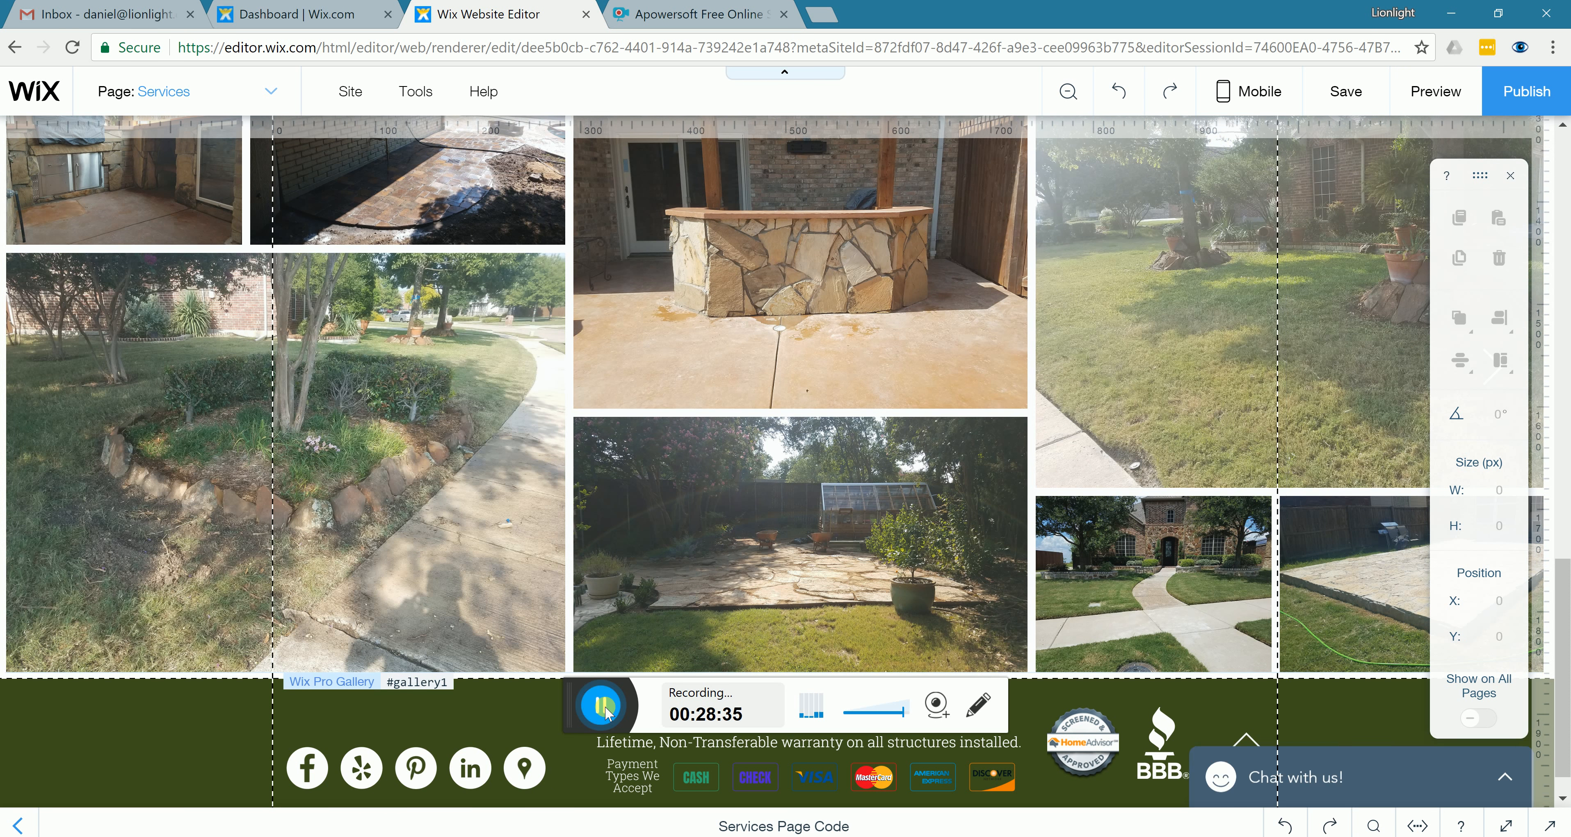
{"action": "left_click", "coordinate": [601, 706]}
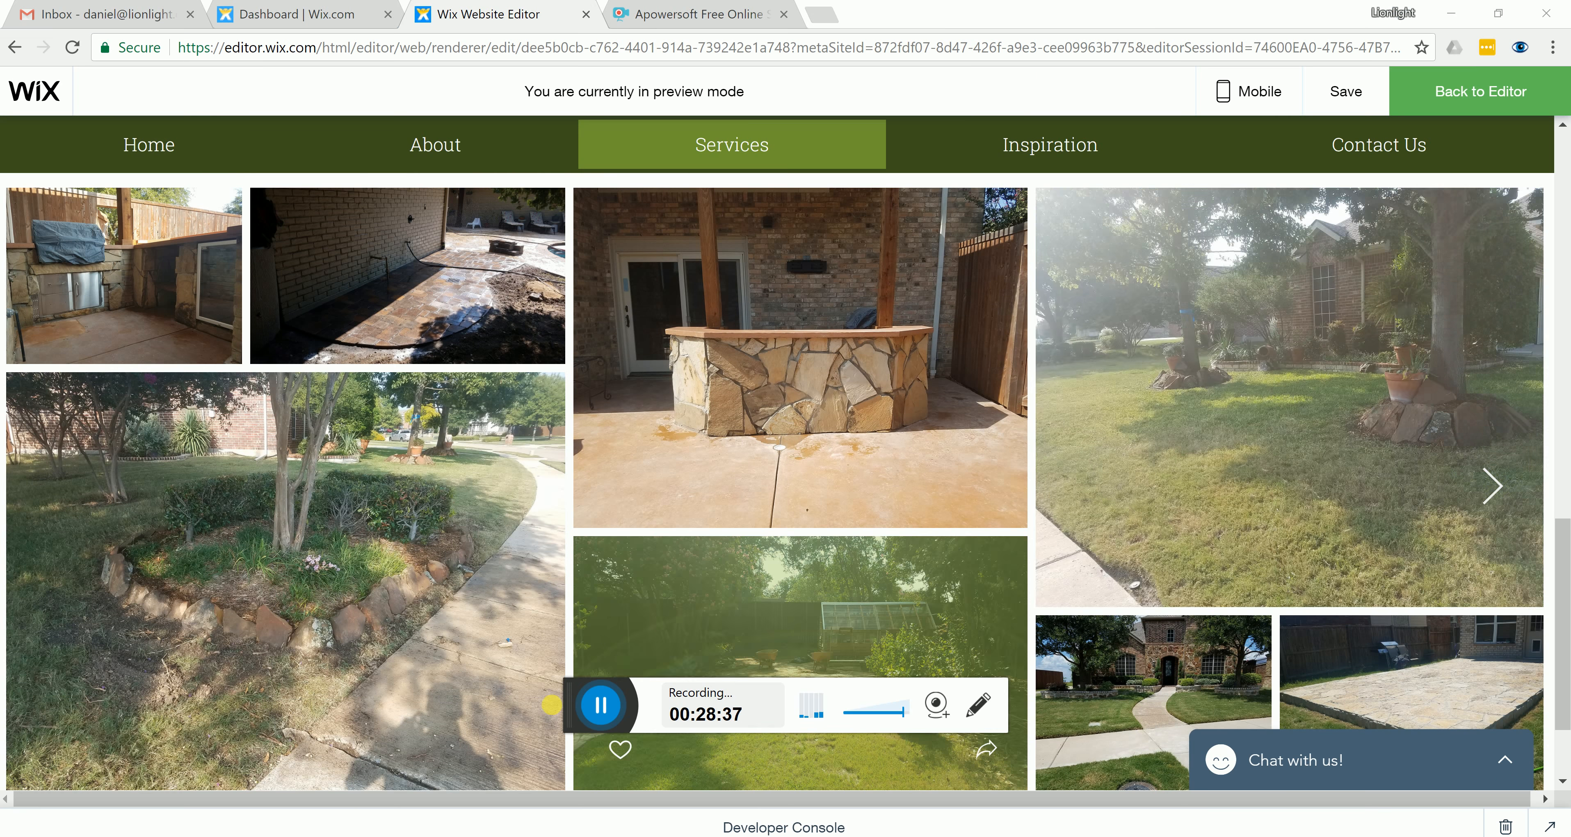
{"action": "left_click", "coordinate": [1496, 485]}
{"action": "left_click", "coordinate": [1495, 485]}
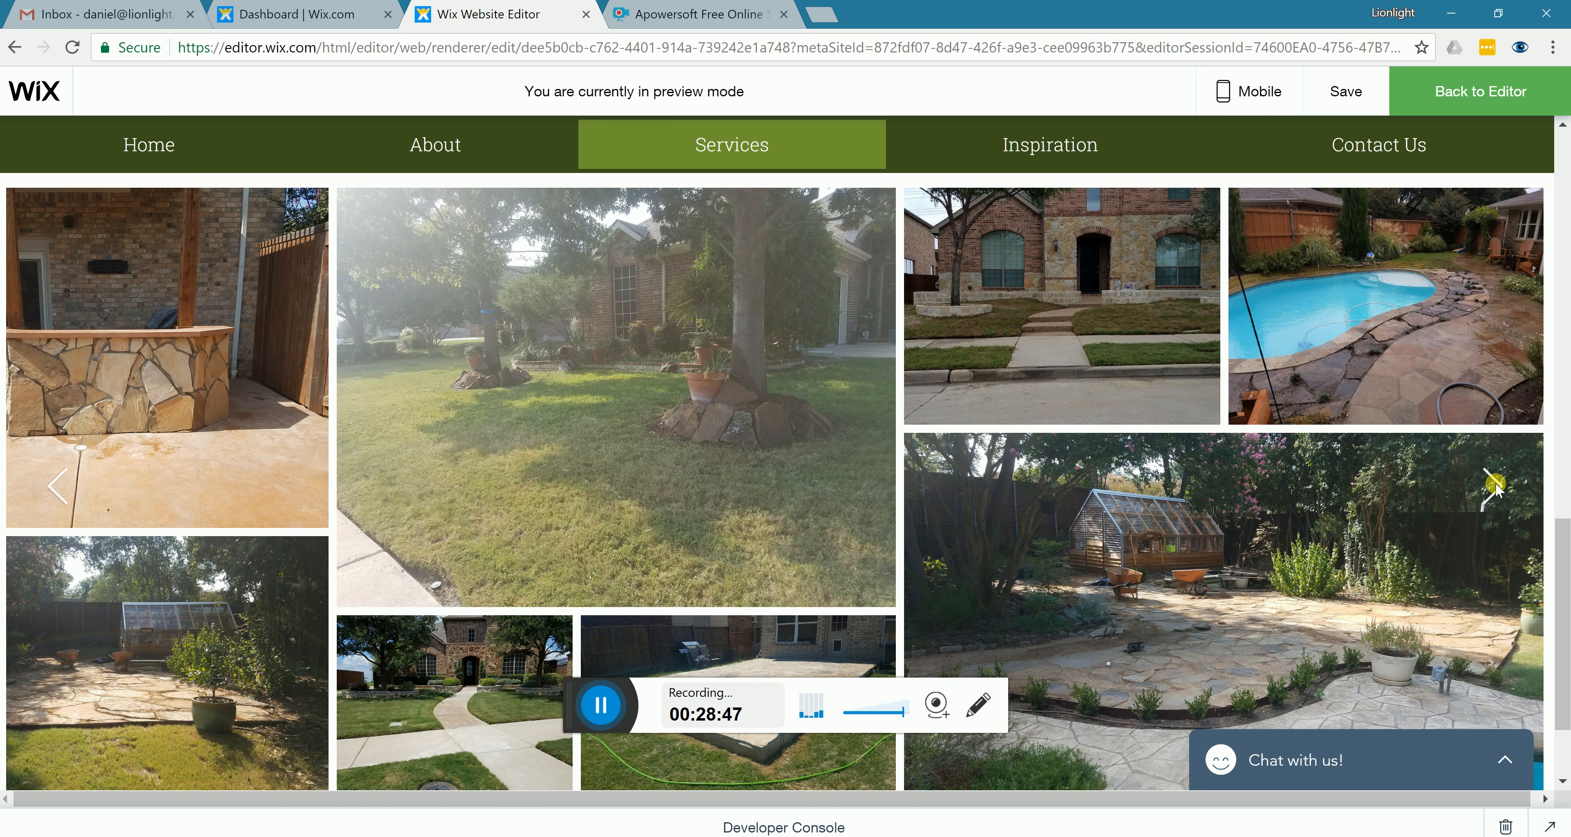
{"action": "left_click", "coordinate": [58, 490]}
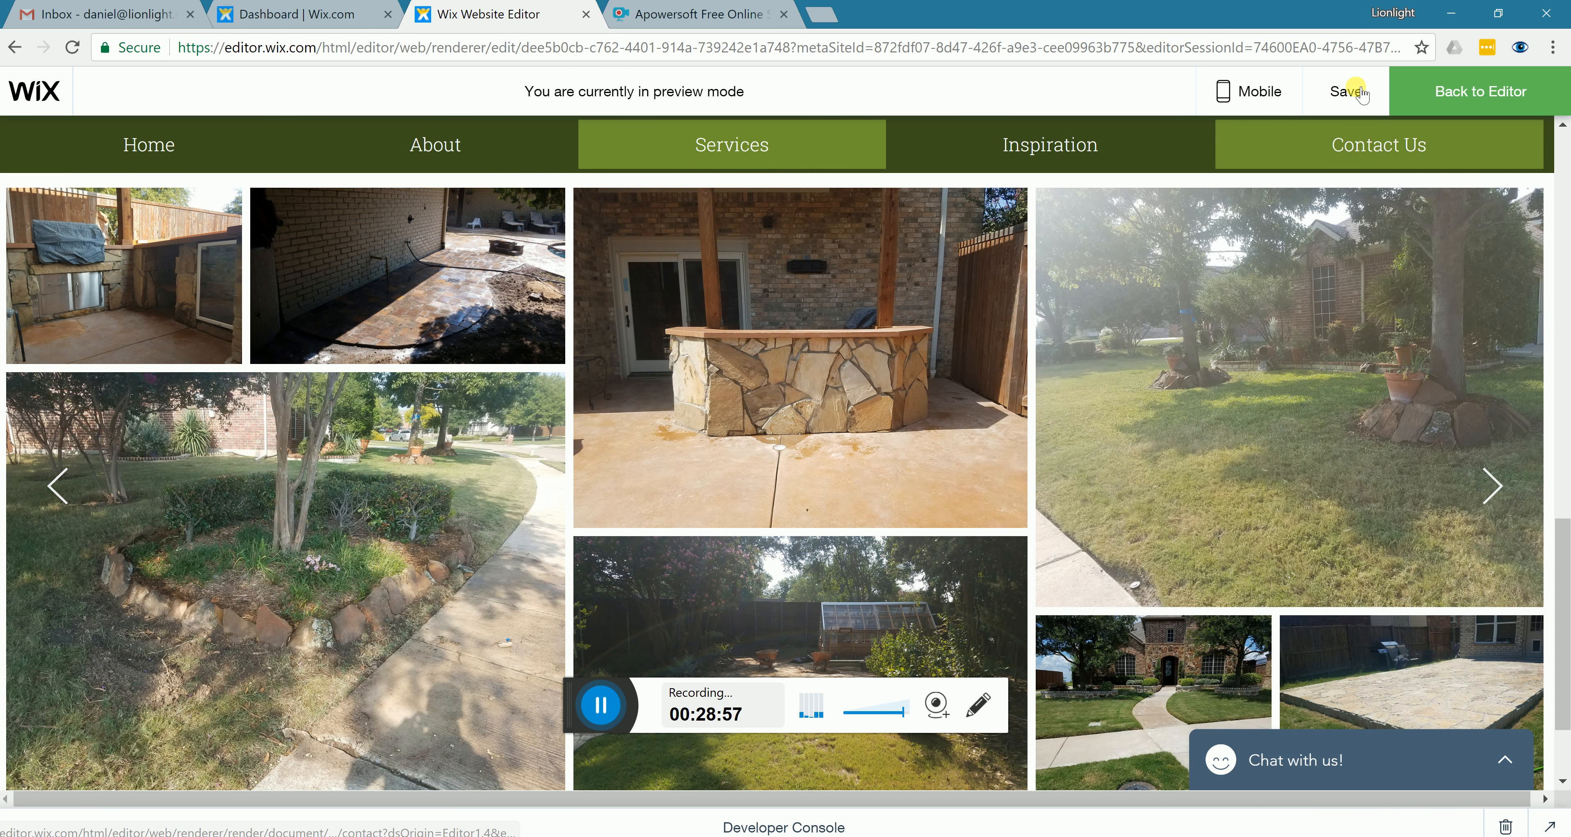
{"action": "left_click", "coordinate": [1360, 92]}
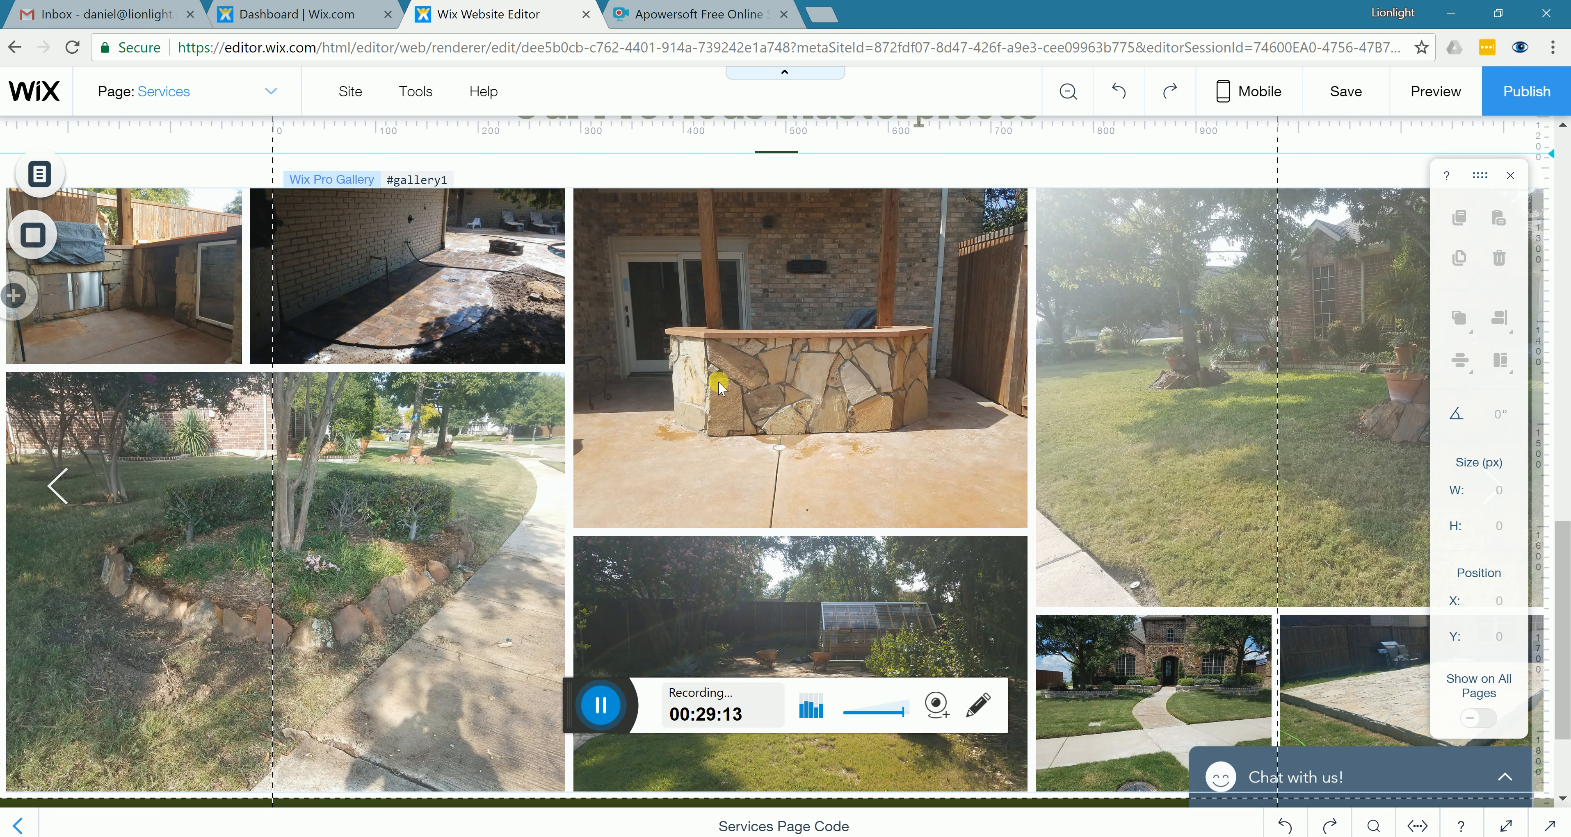
Reopen the gallery's media organizer, move the pool image to second place after the outdoor kitchen image, and apply the order
{"action": "left_click", "coordinate": [722, 431]}
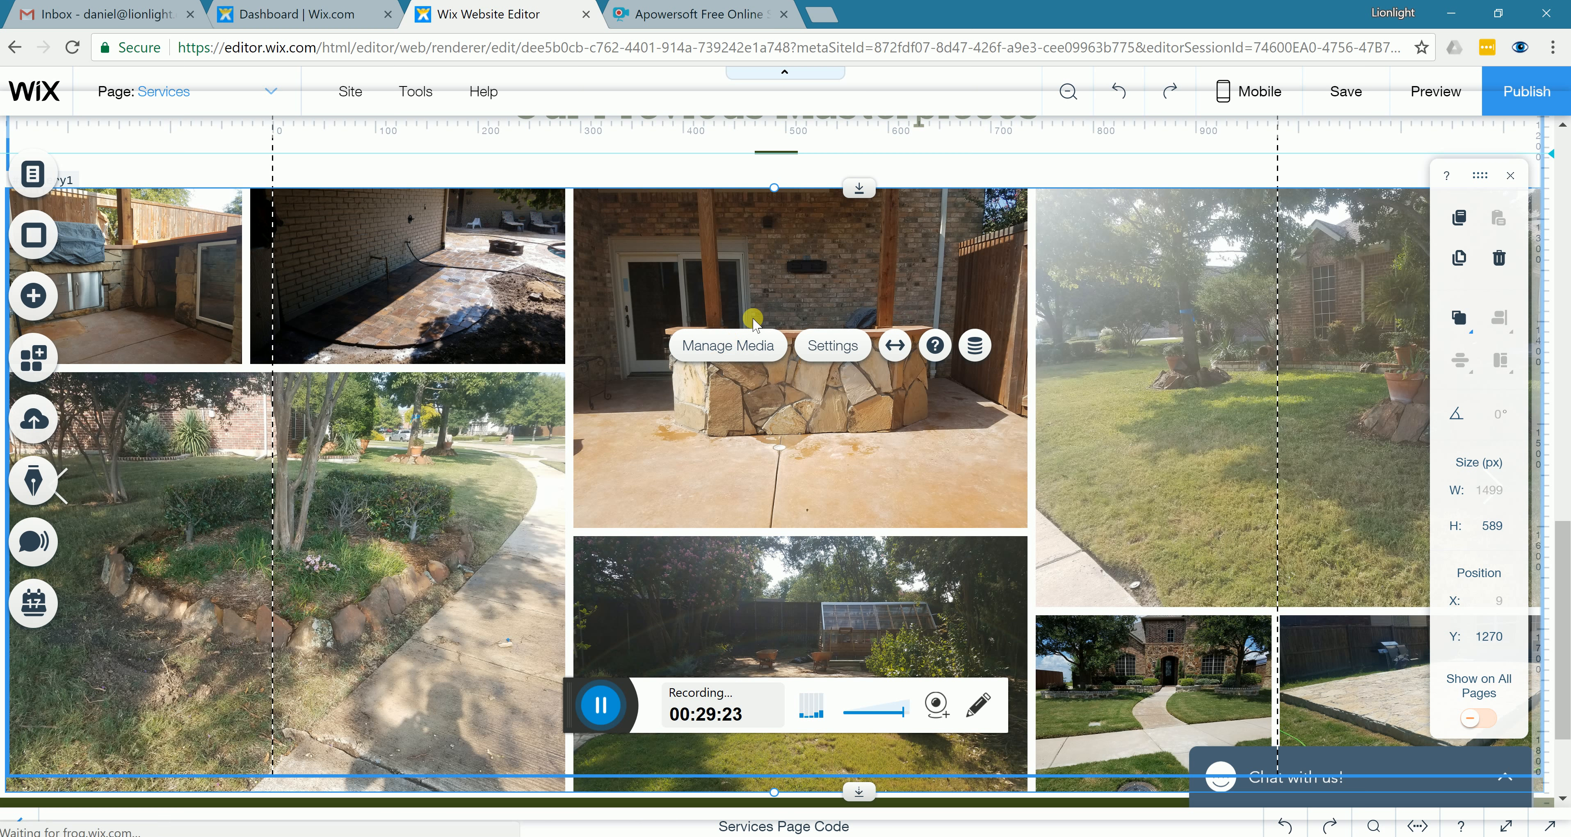
{"action": "left_click", "coordinate": [731, 352]}
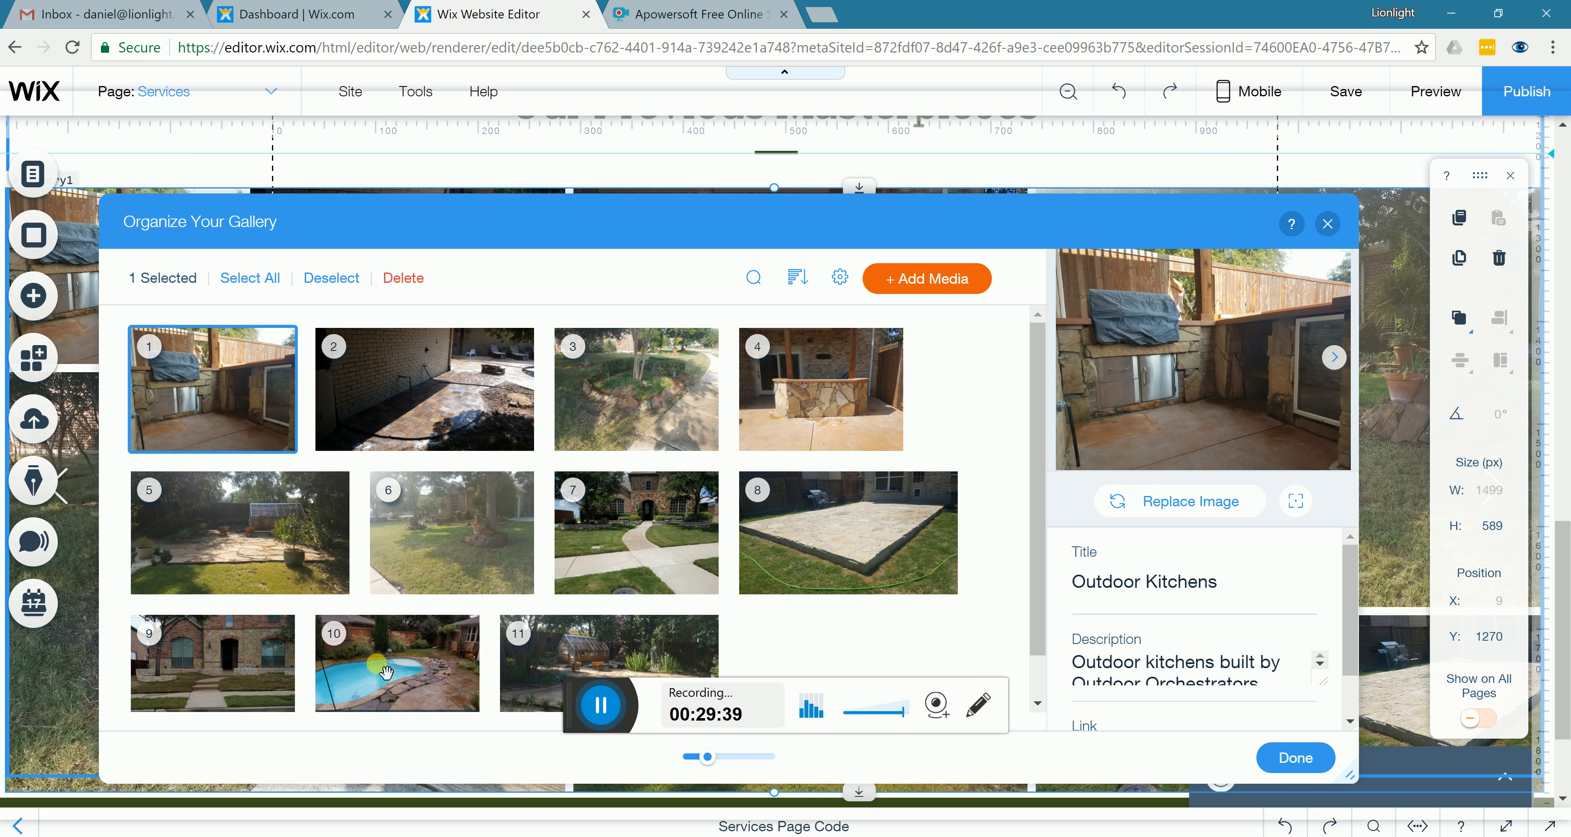
{"action": "left_click_drag", "start_coordinate": [389, 625], "coordinate": [420, 366]}
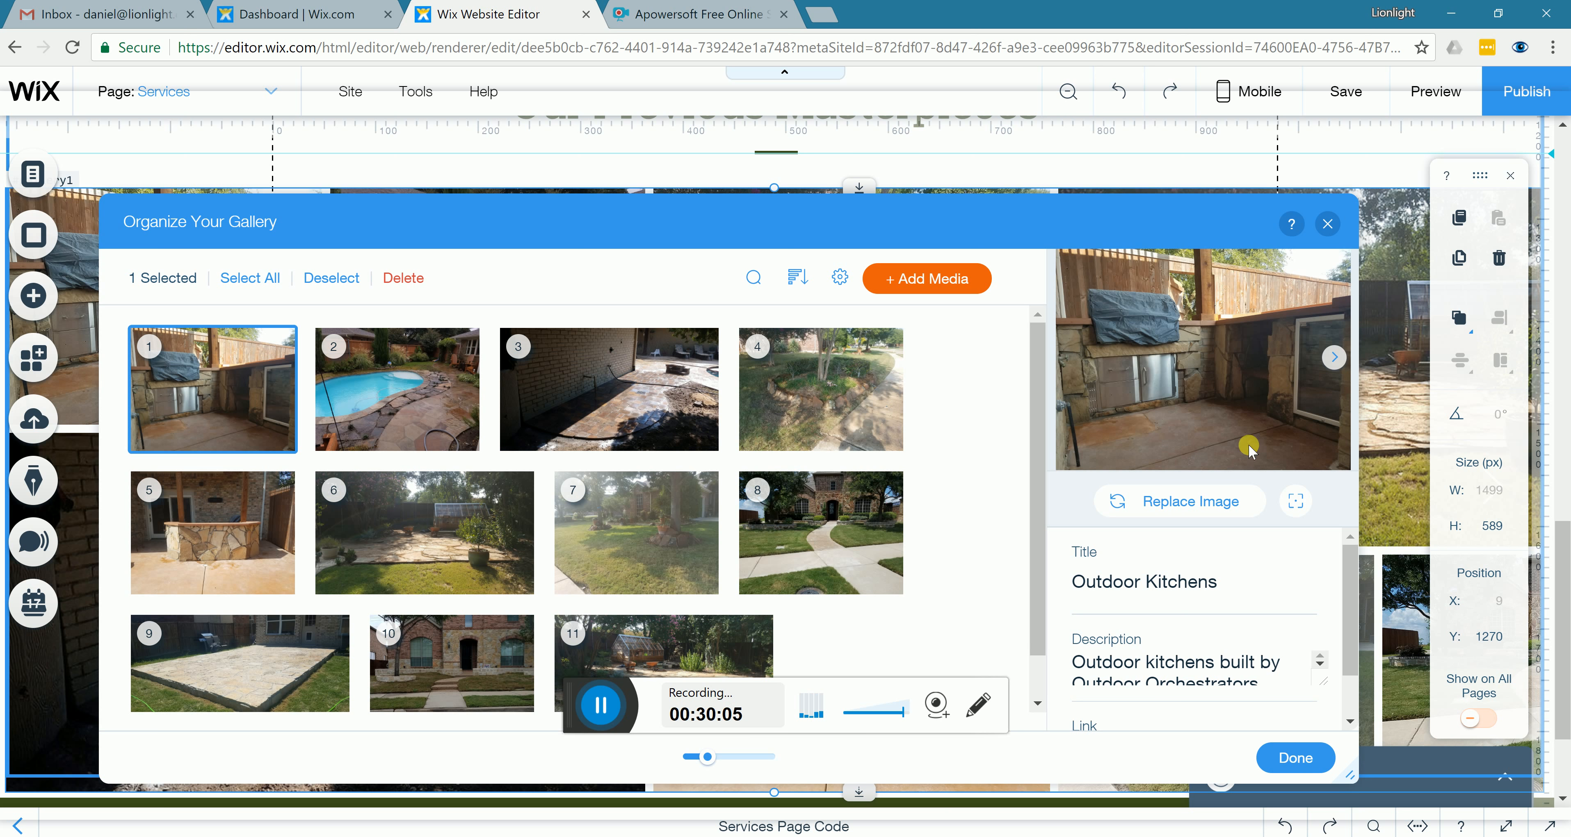
{"action": "left_click", "coordinate": [1294, 767]}
{"action": "left_click", "coordinate": [1295, 765]}
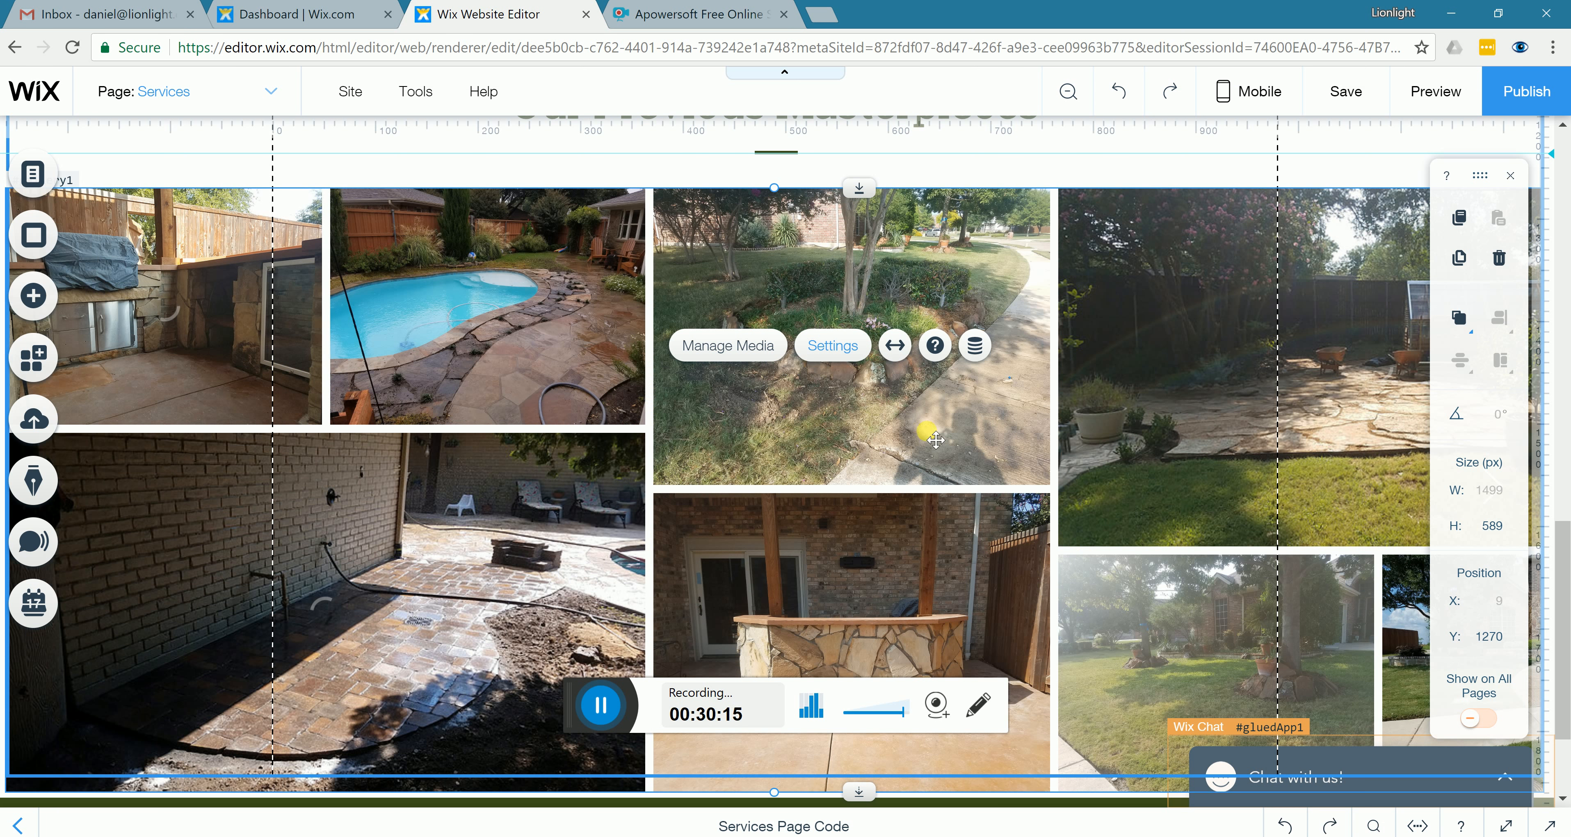
Open the gallery's settings, skipping the offered update, and change its layout to Thumbnails
{"action": "left_click", "coordinate": [835, 353]}
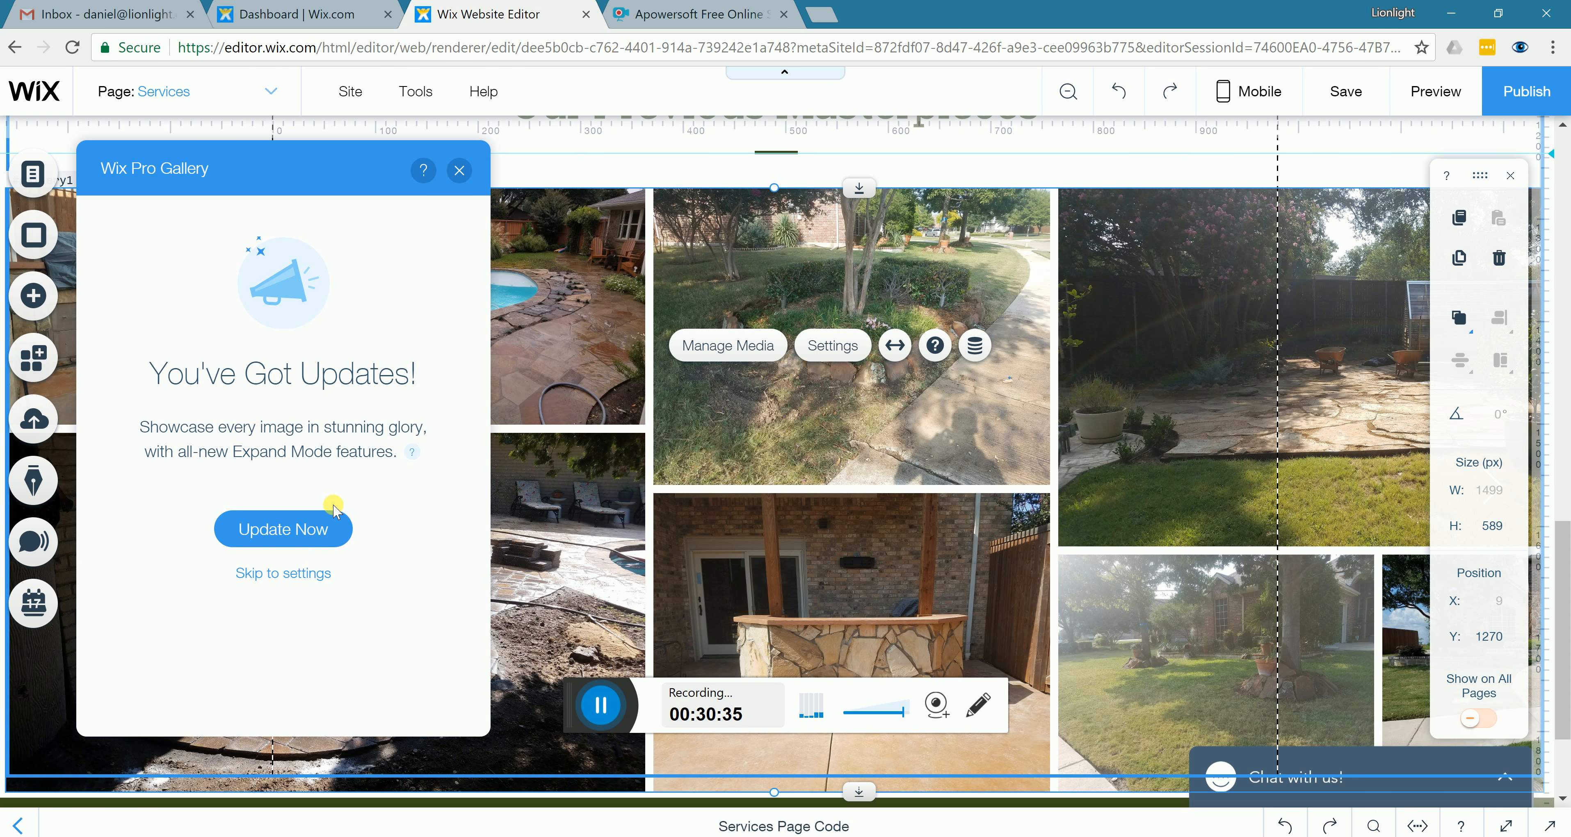
{"action": "left_click", "coordinate": [290, 574]}
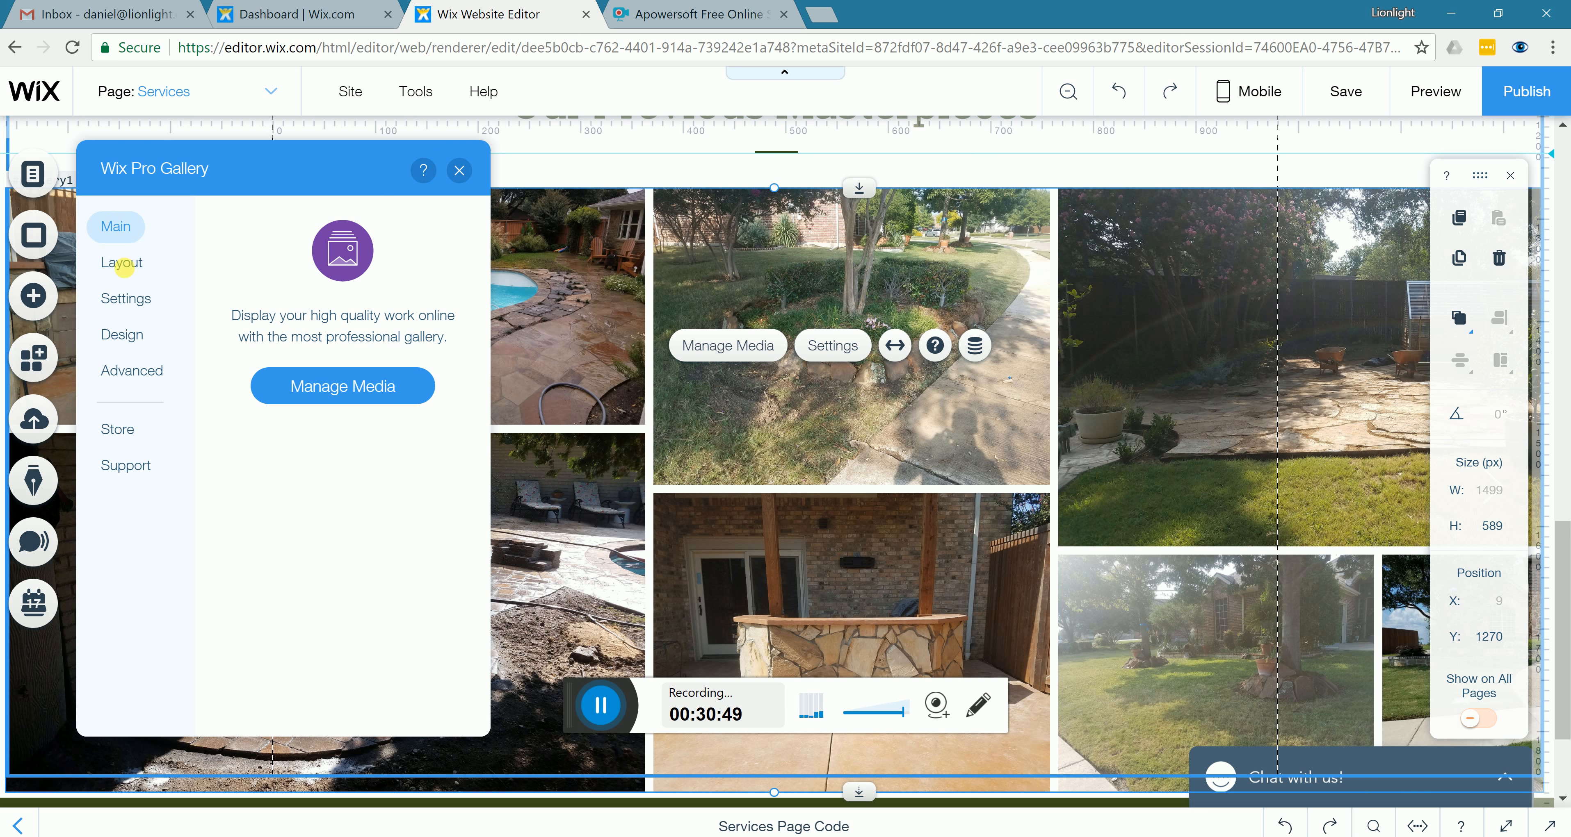
{"action": "left_click", "coordinate": [123, 265]}
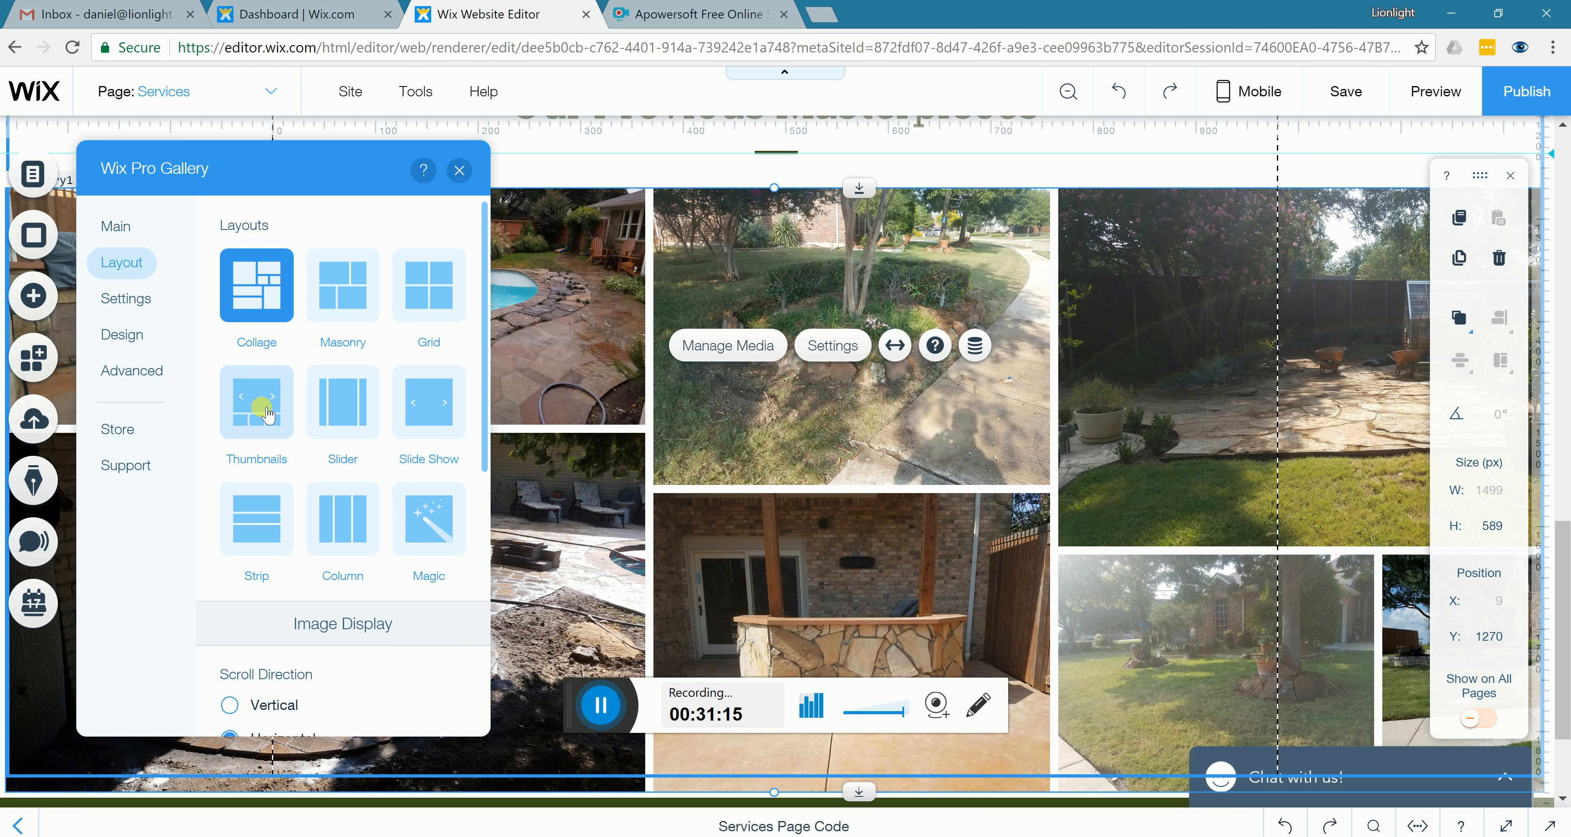
{"action": "left_click", "coordinate": [263, 405]}
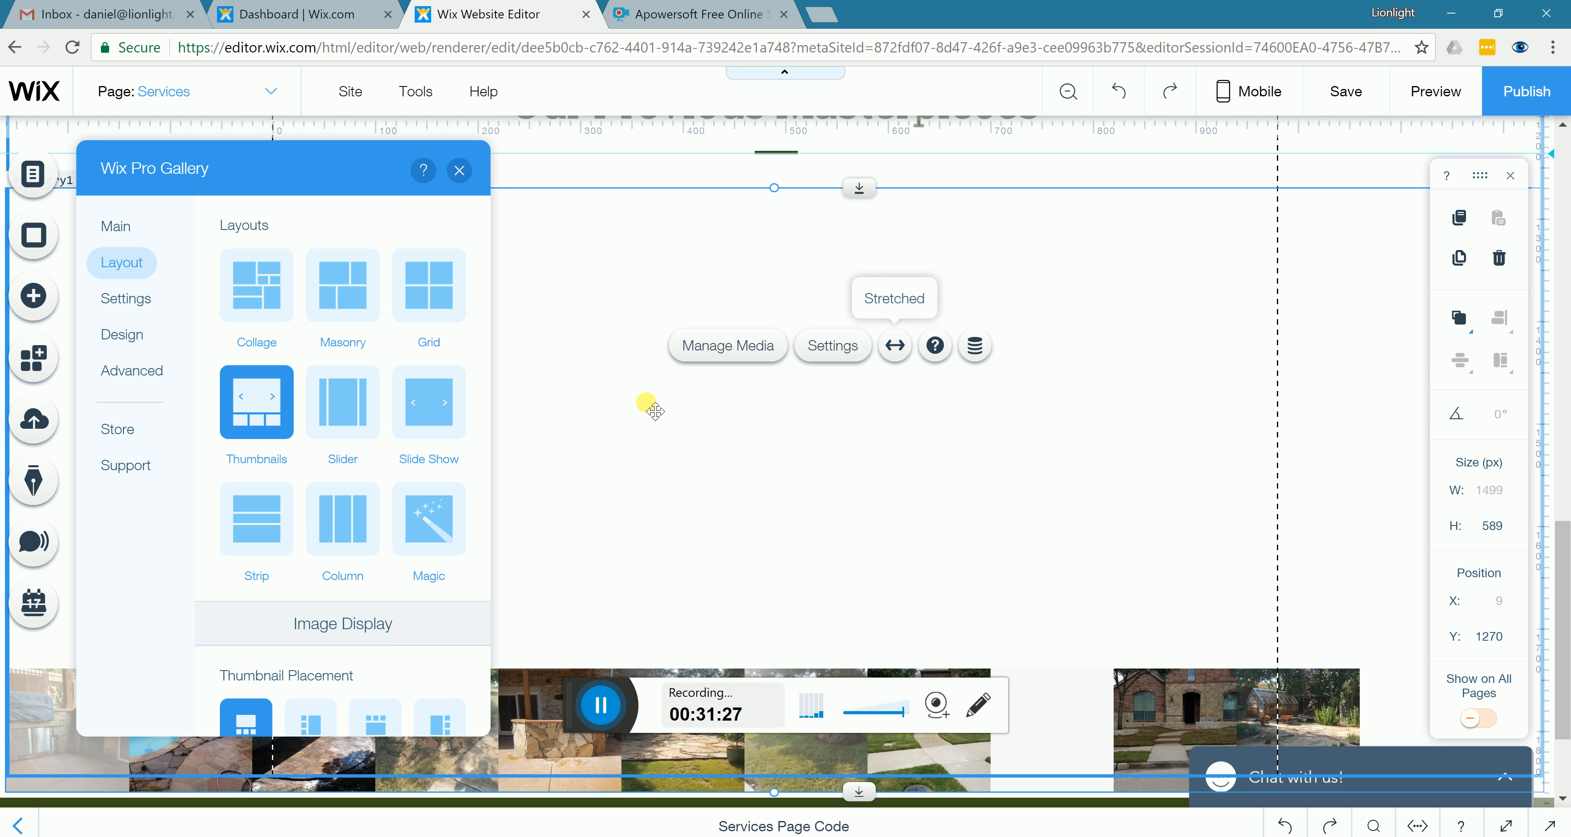
{"action": "scroll", "coordinate": [830, 358], "scroll_direction": "down", "scroll_amount": 2}
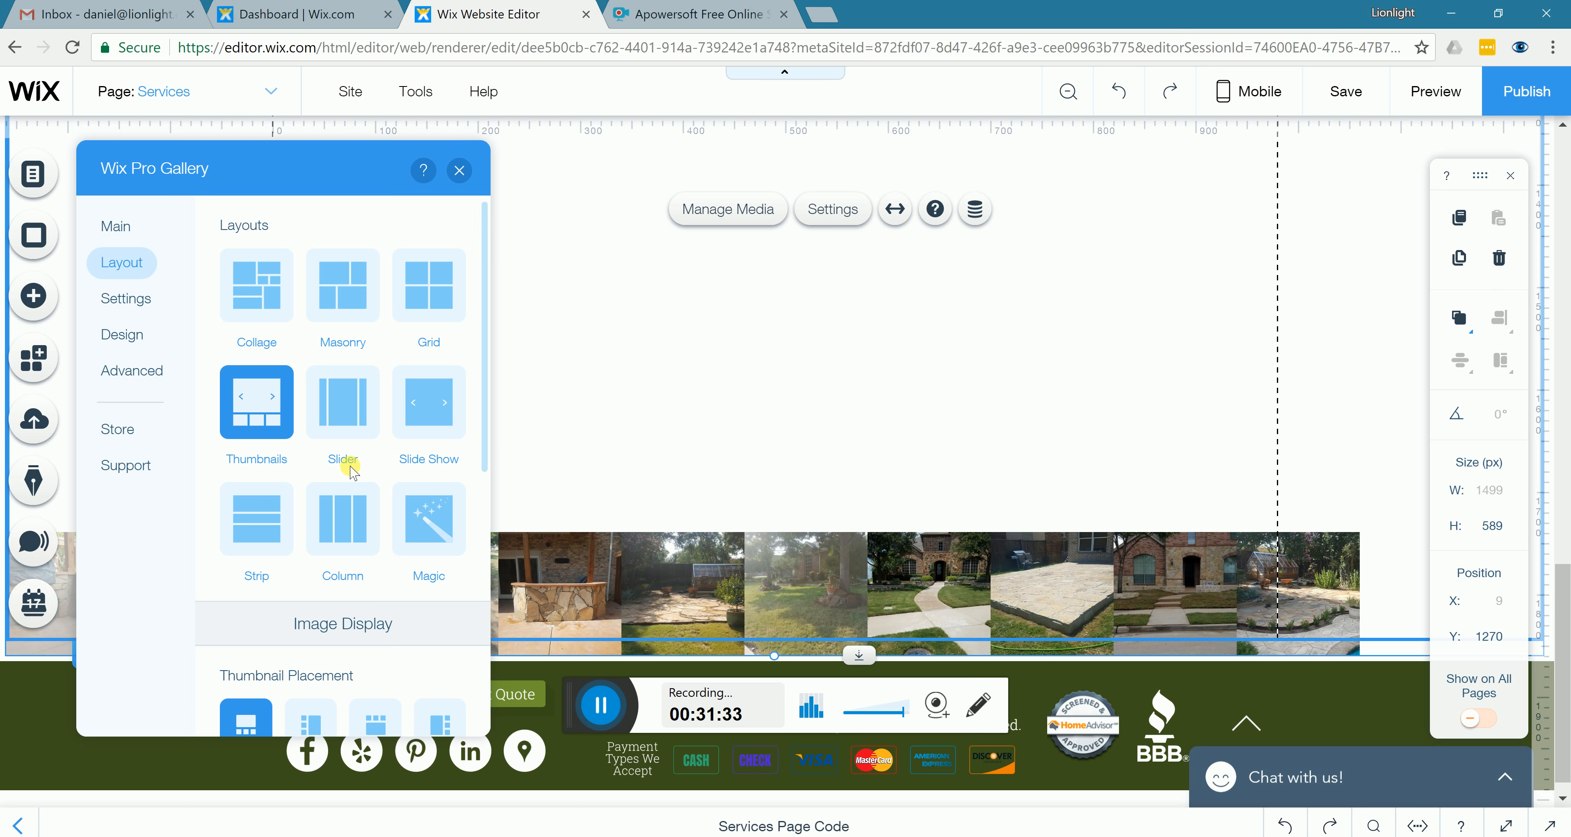
Look over the gallery's layout options and change its layout to Collage
{"action": "scroll", "coordinate": [357, 509], "scroll_direction": "down", "scroll_amount": 3}
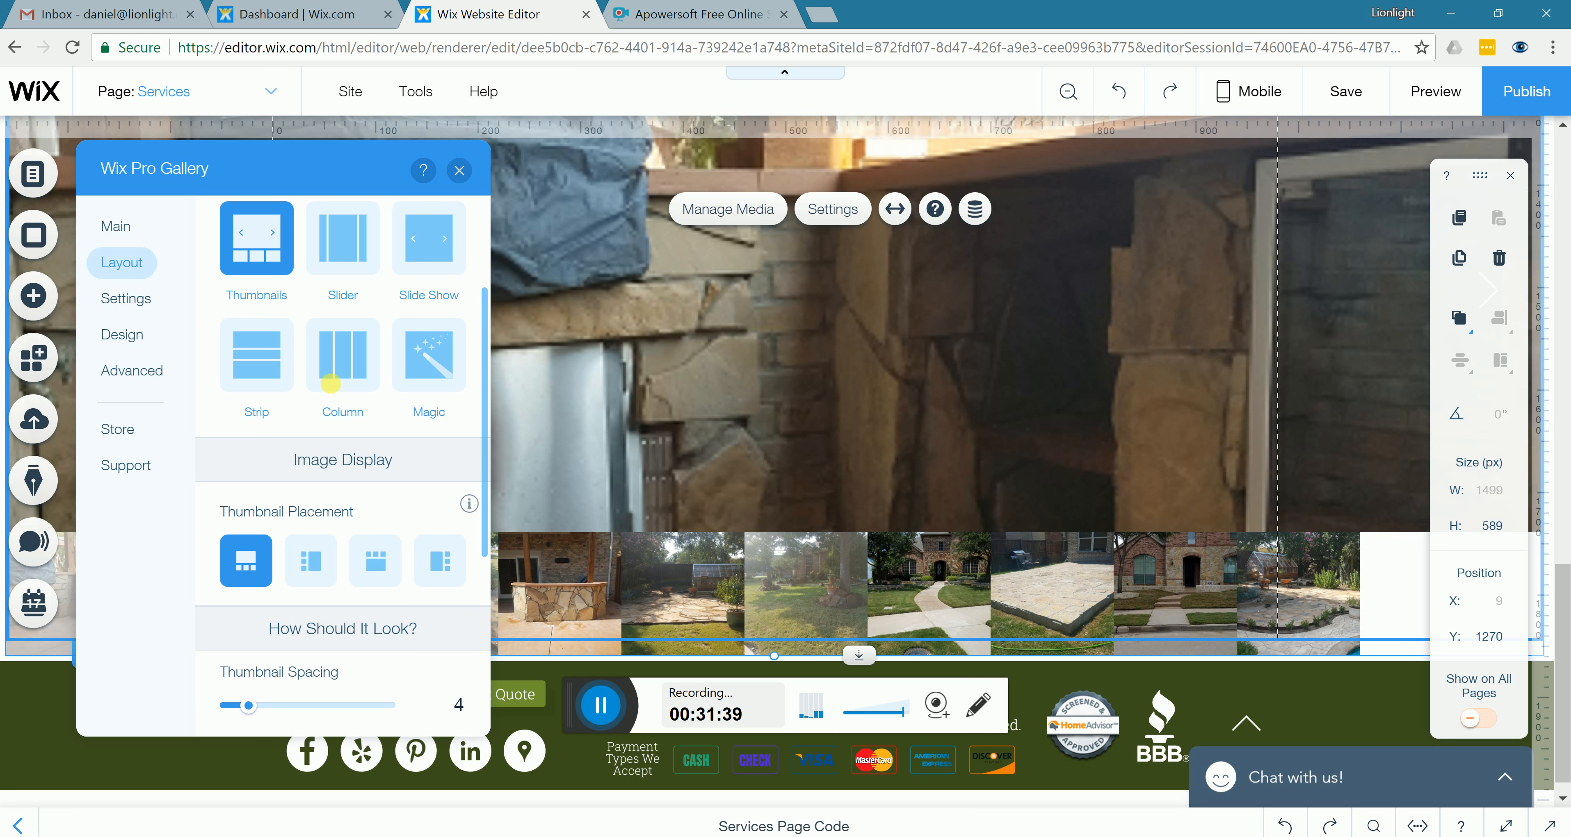
{"action": "scroll", "coordinate": [328, 381], "scroll_direction": "up", "scroll_amount": 3}
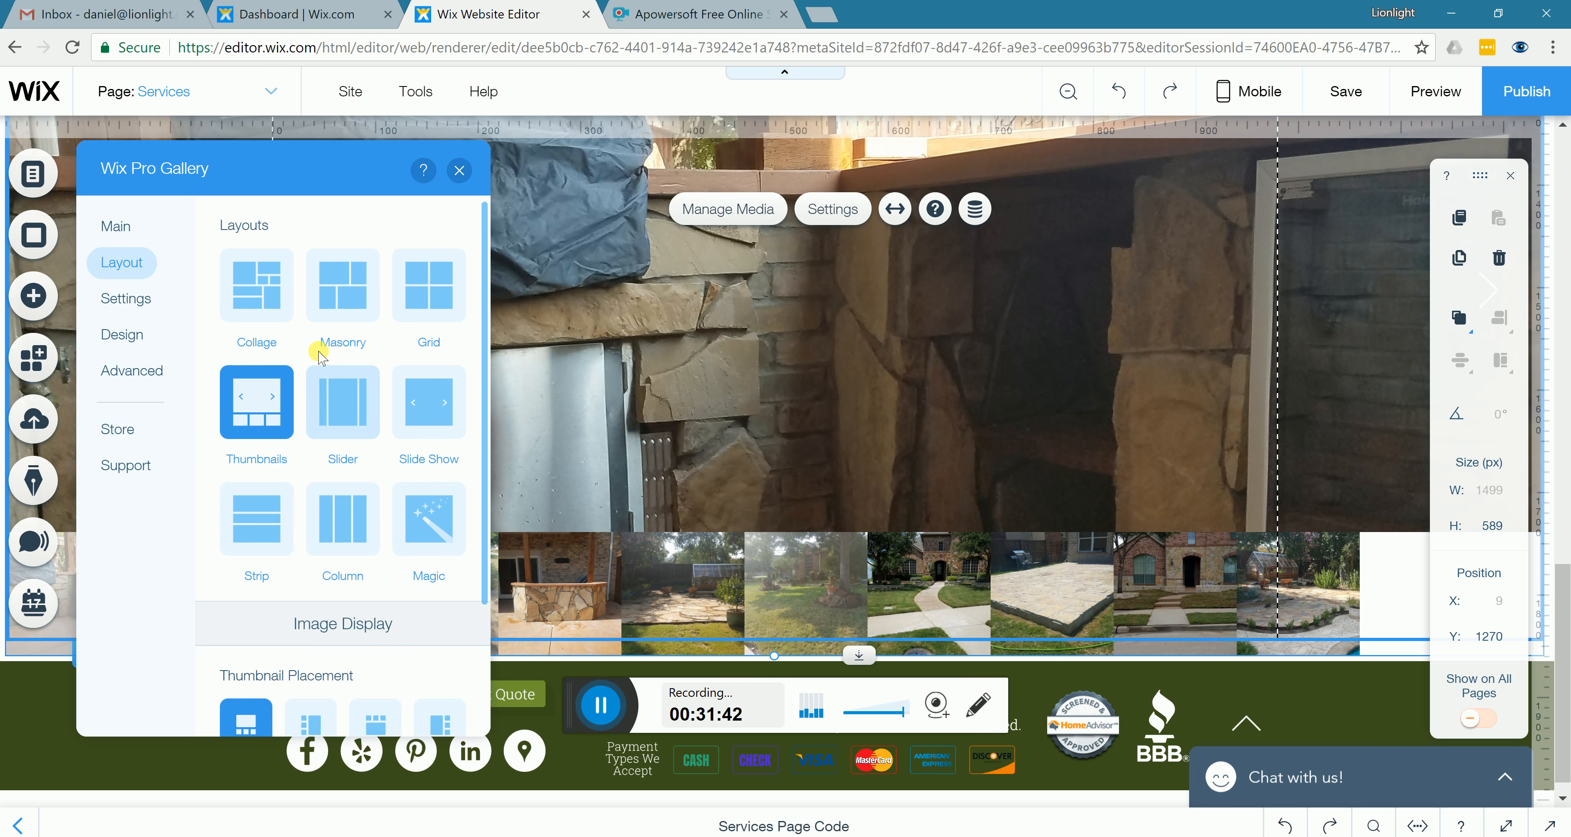
{"action": "left_click", "coordinate": [271, 294]}
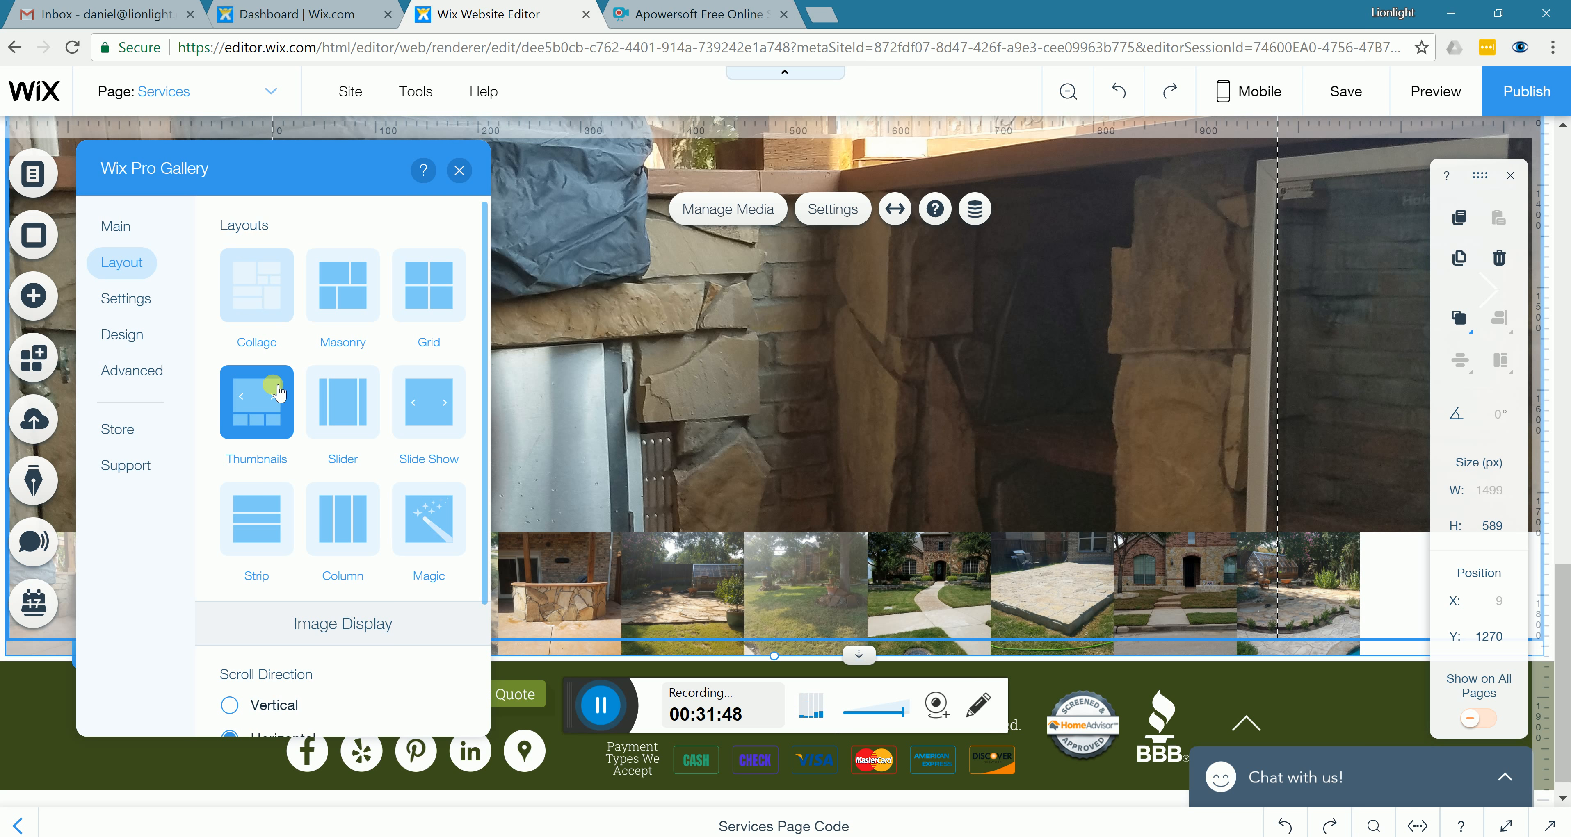
{"action": "left_click", "coordinate": [277, 335]}
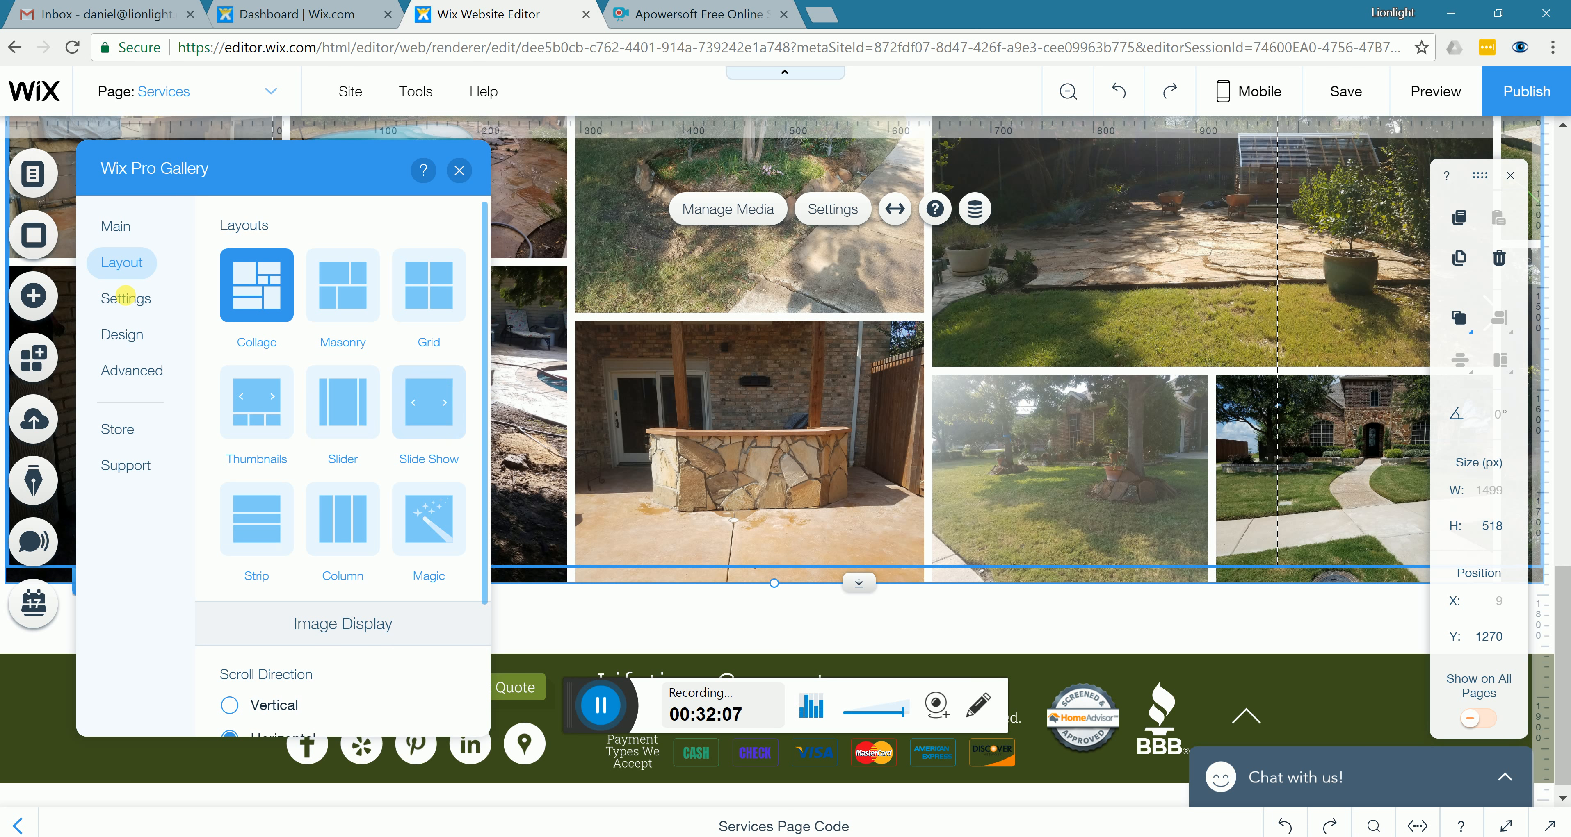
Review the gallery's item-click and social settings, its background and icon design, and its text display options
{"action": "left_click", "coordinate": [126, 298]}
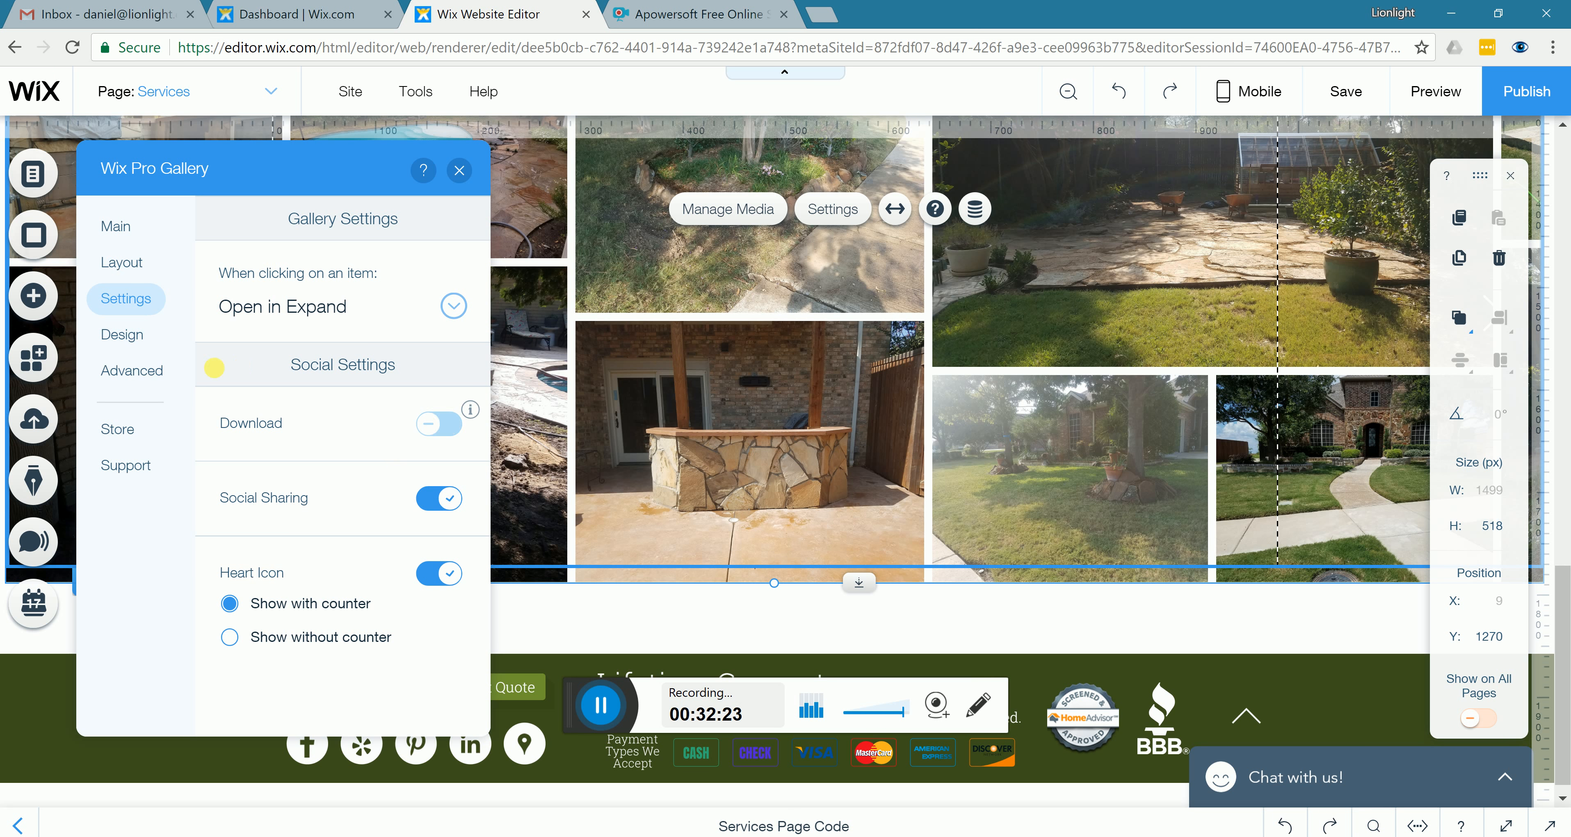
{"action": "left_click", "coordinate": [132, 336]}
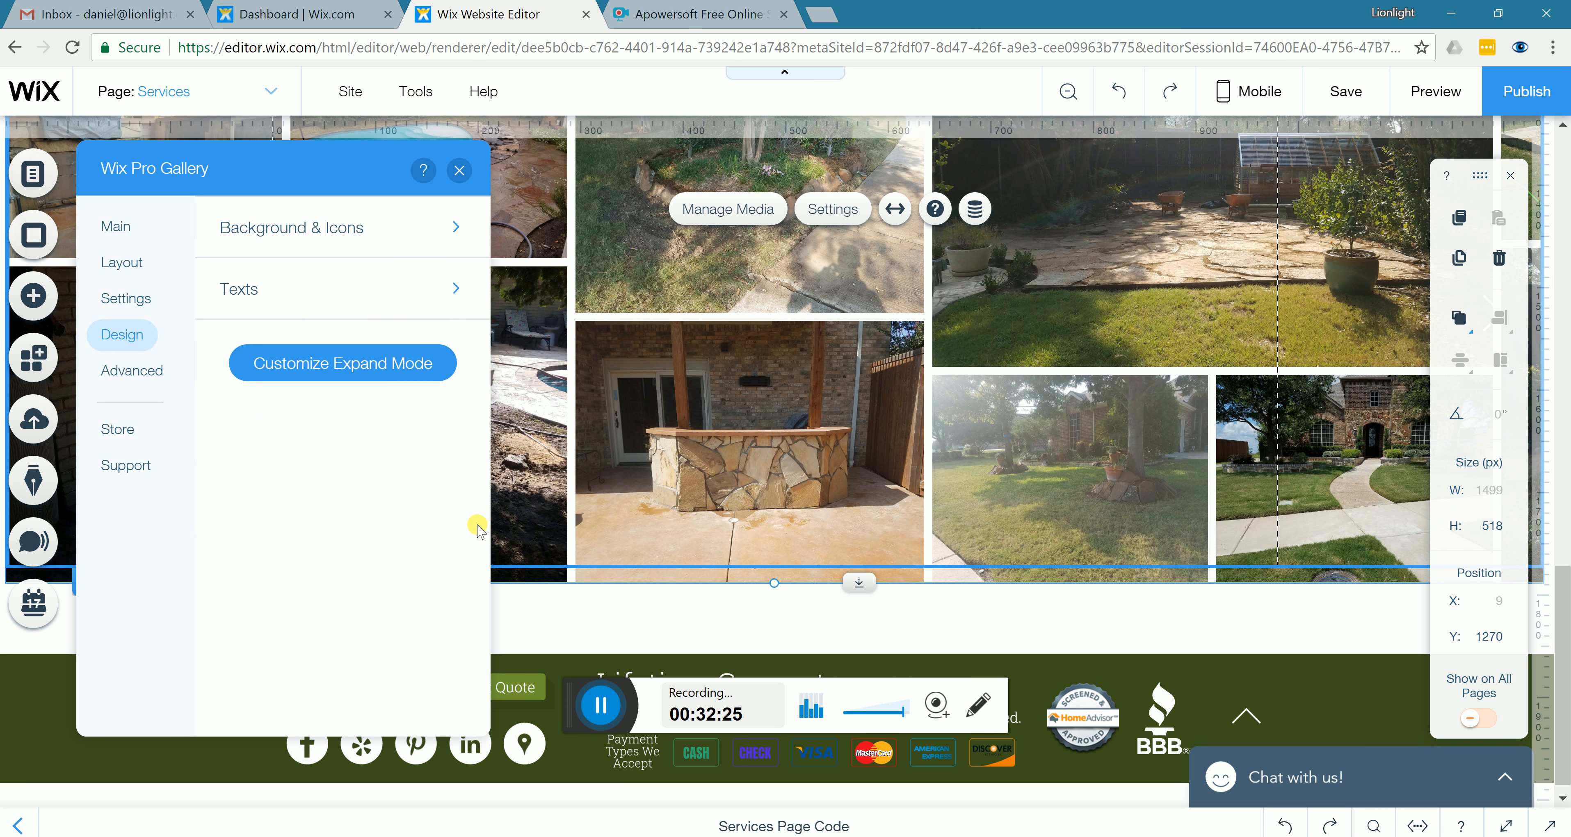
{"action": "left_click", "coordinate": [455, 230]}
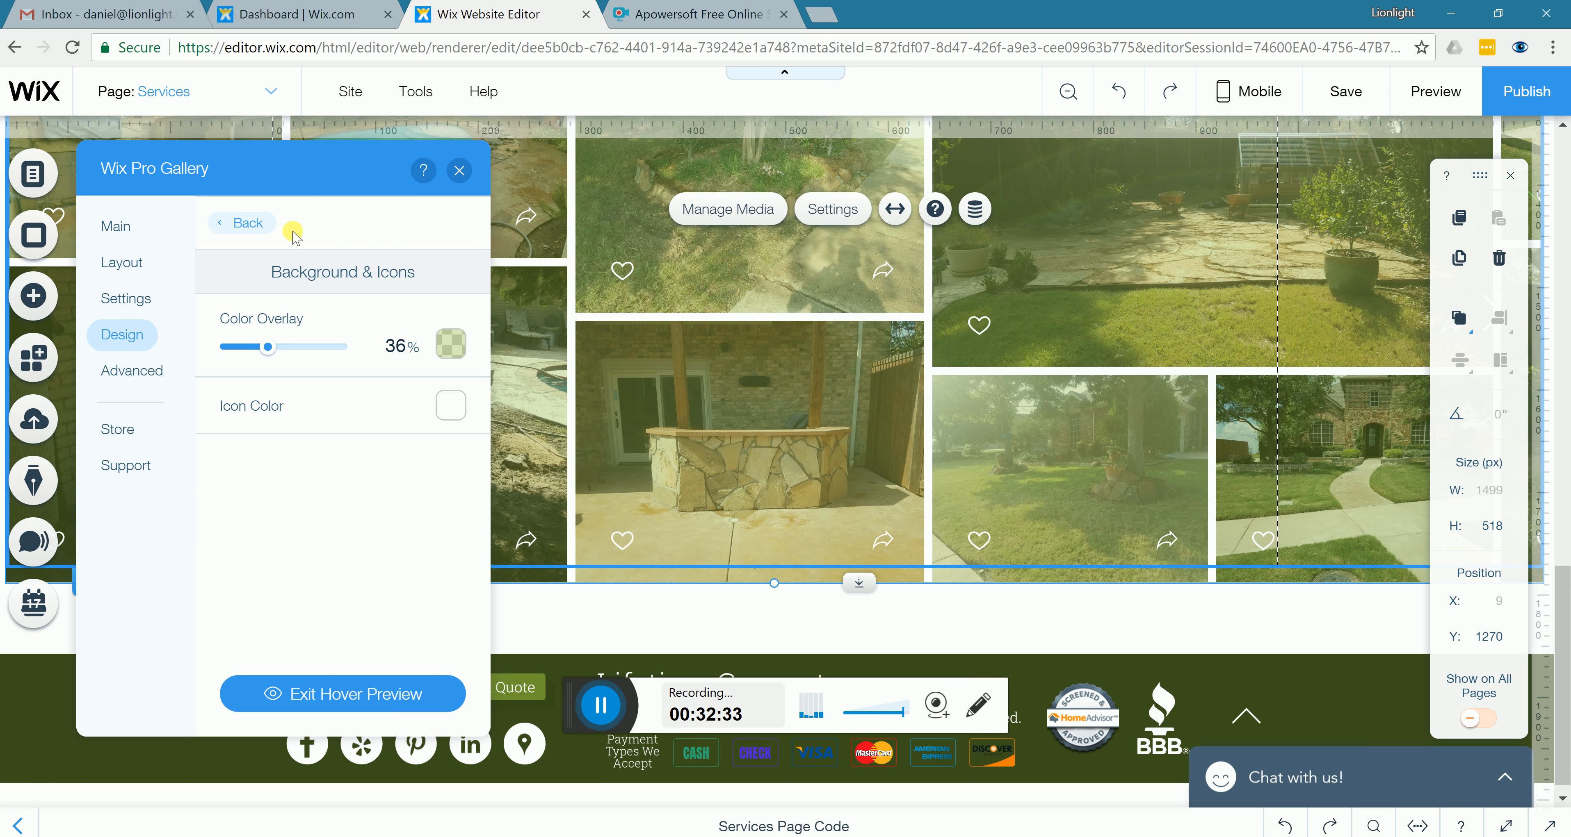
{"action": "left_click", "coordinate": [239, 222]}
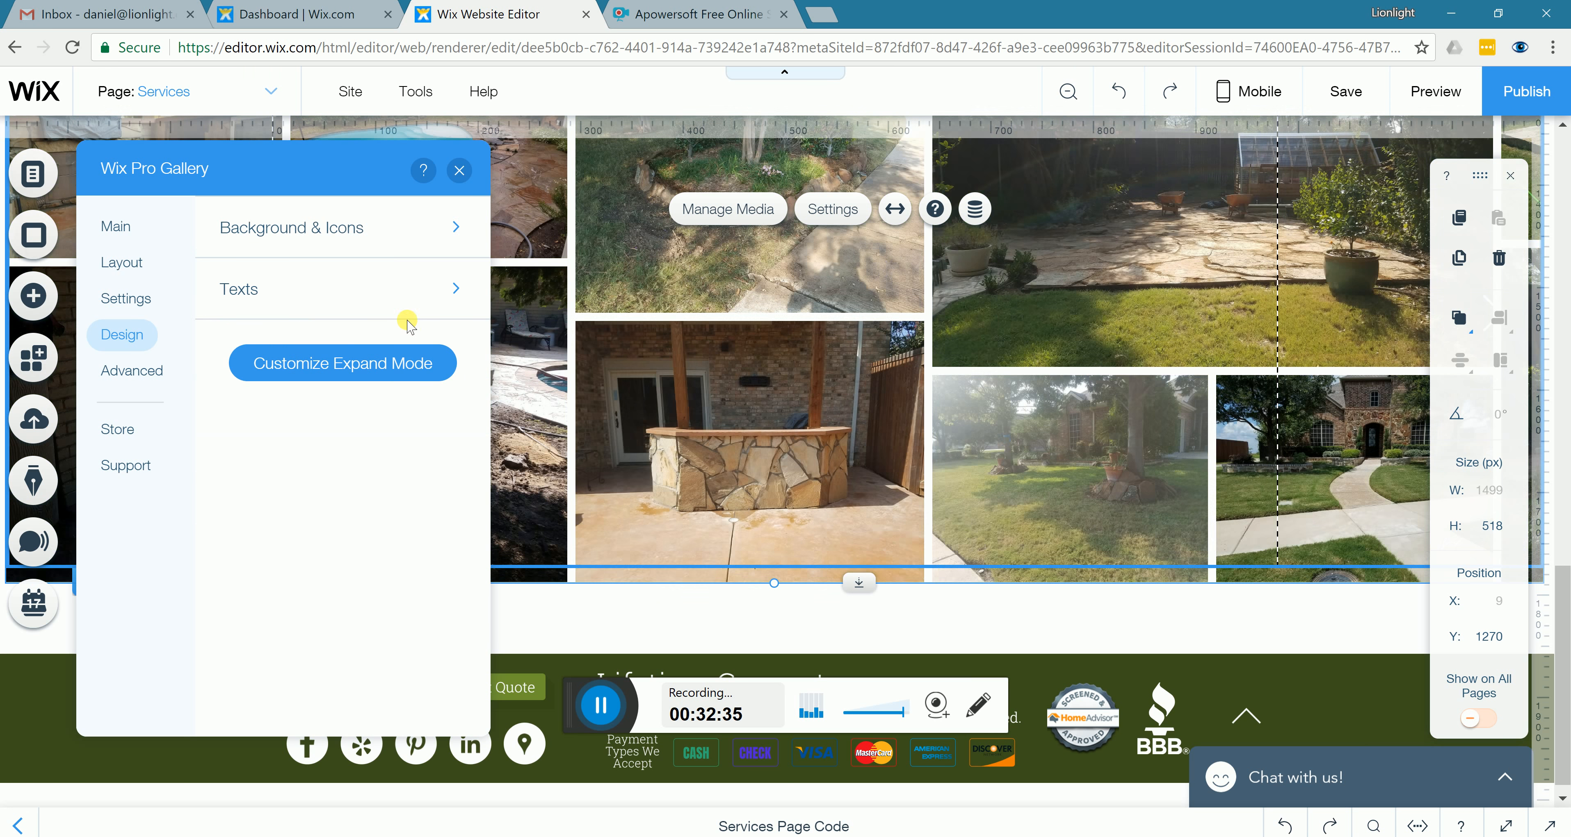
{"action": "left_click", "coordinate": [456, 291]}
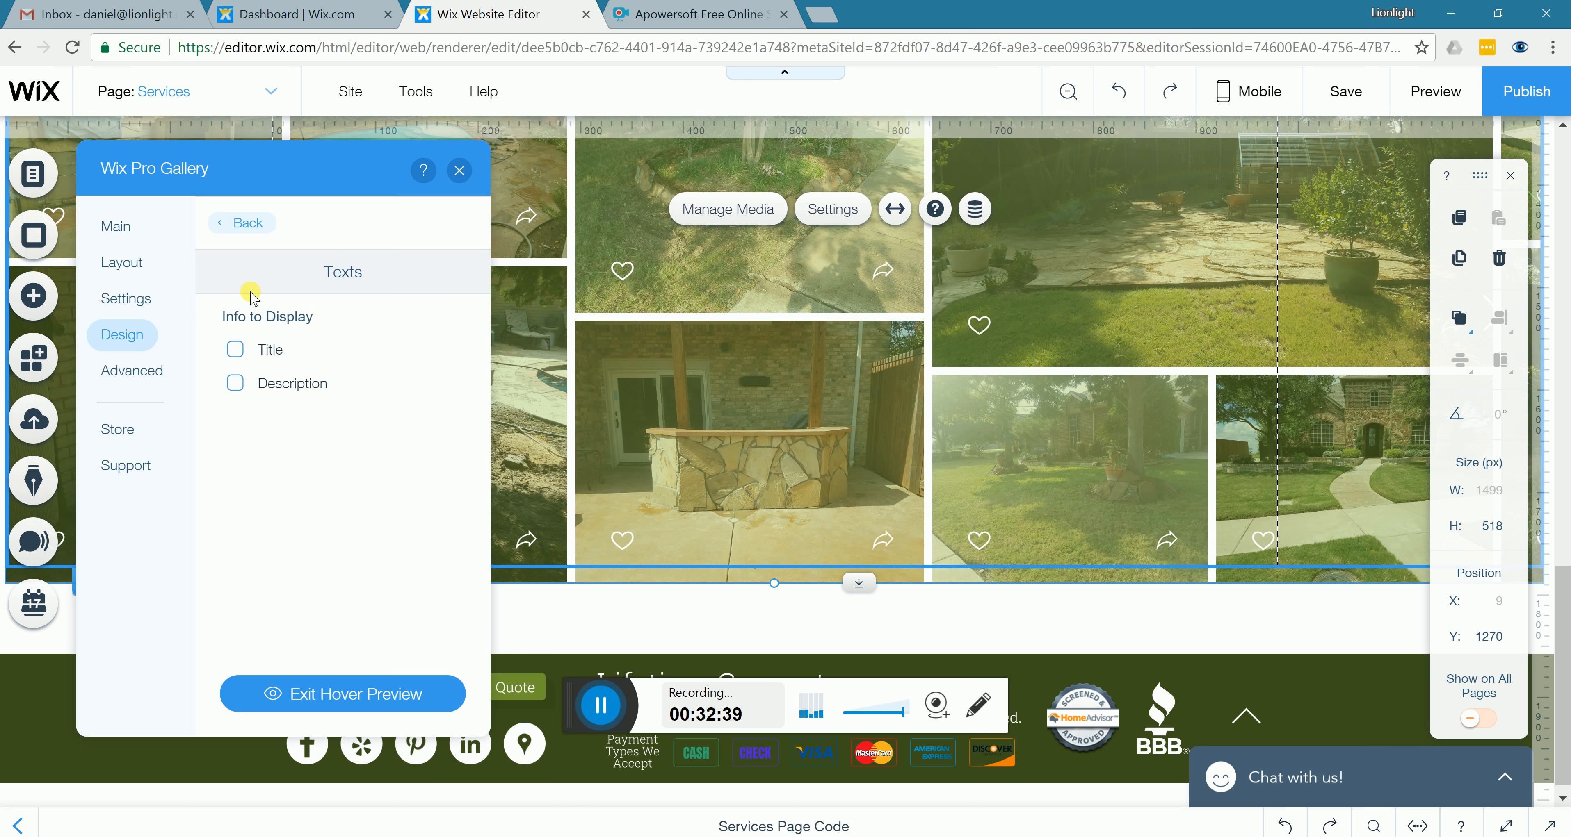
{"action": "left_click", "coordinate": [246, 225]}
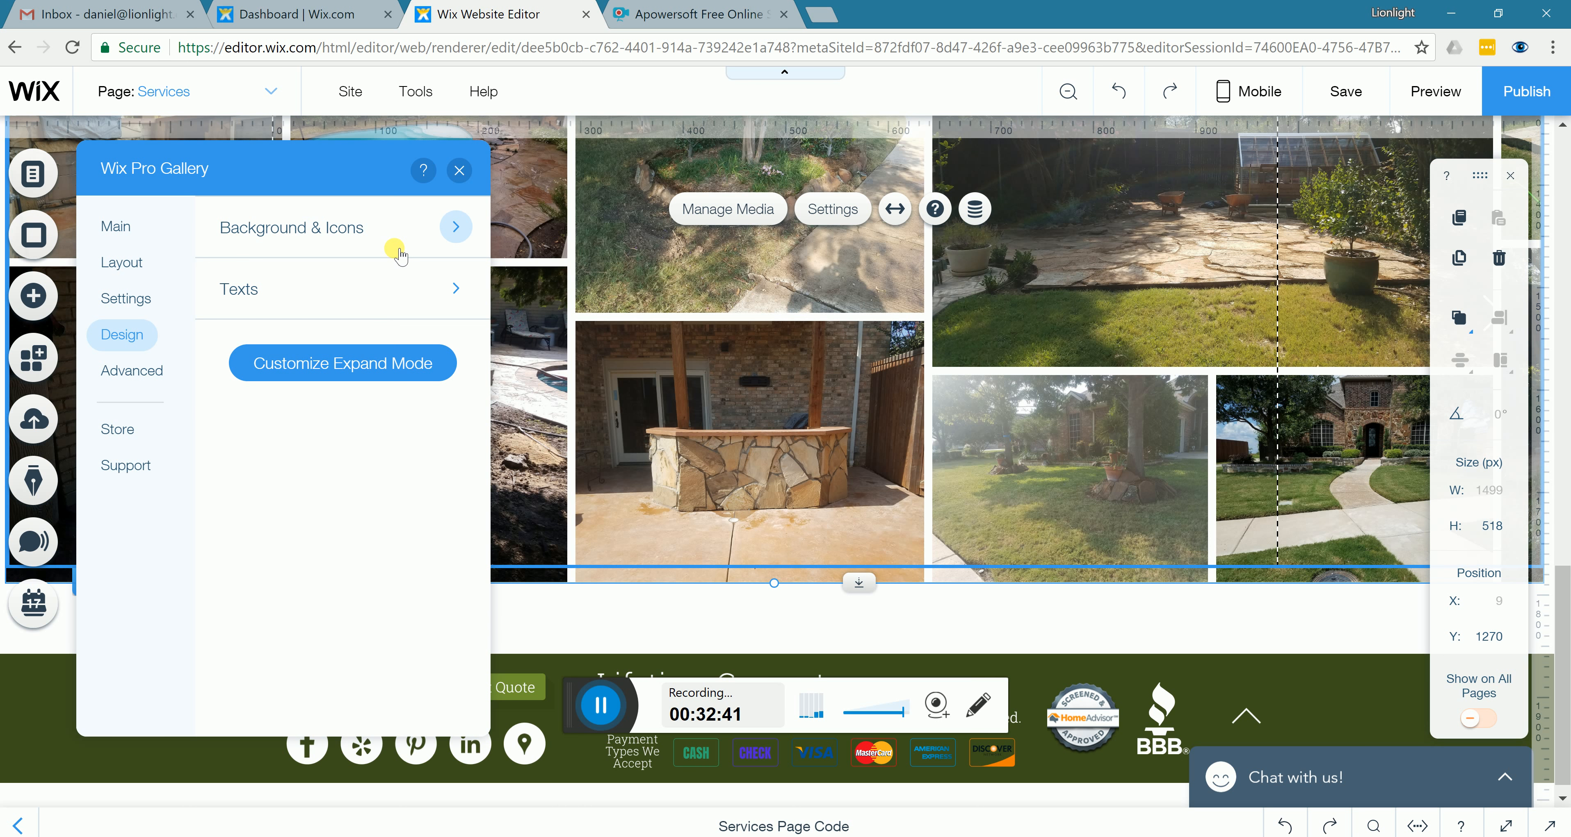
Examine the gallery's advanced image quality, sharpening and video playback settings
{"action": "left_click", "coordinate": [130, 373]}
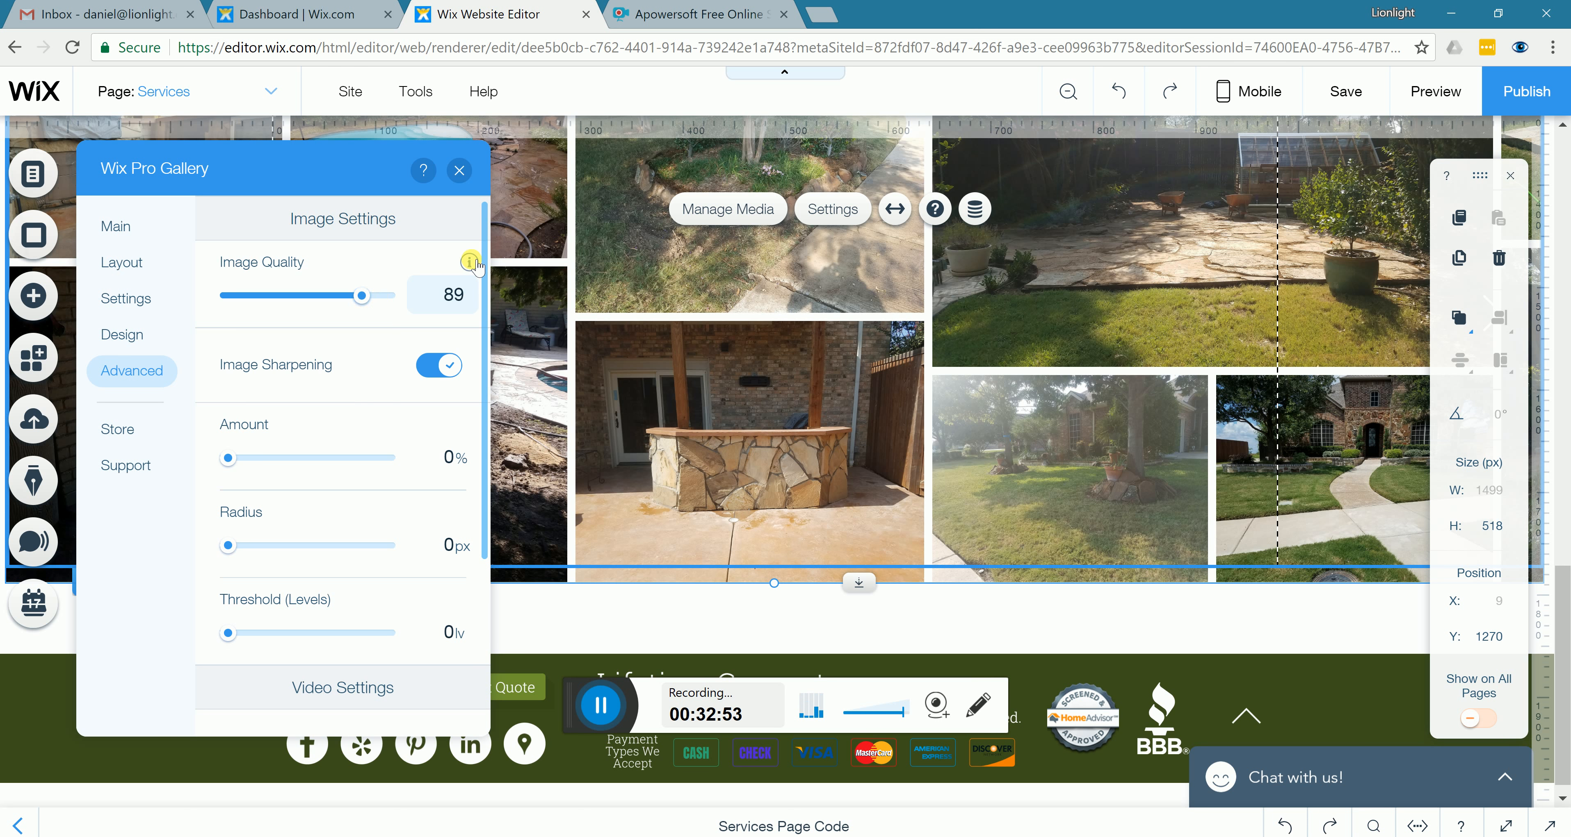
{"action": "mouse_move", "coordinate": [469, 263]}
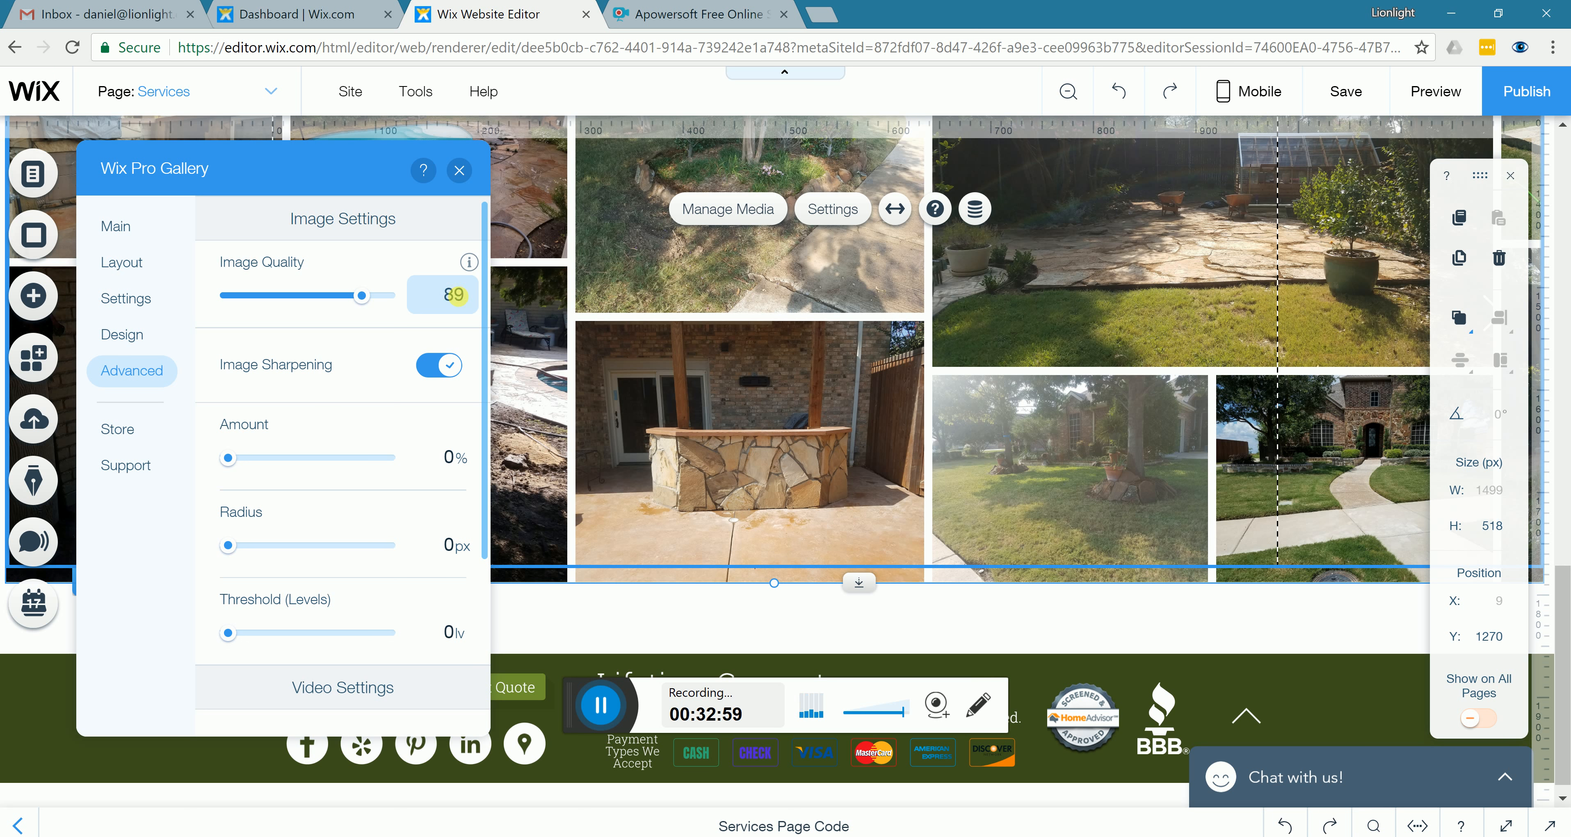
{"action": "left_click", "coordinate": [463, 300]}
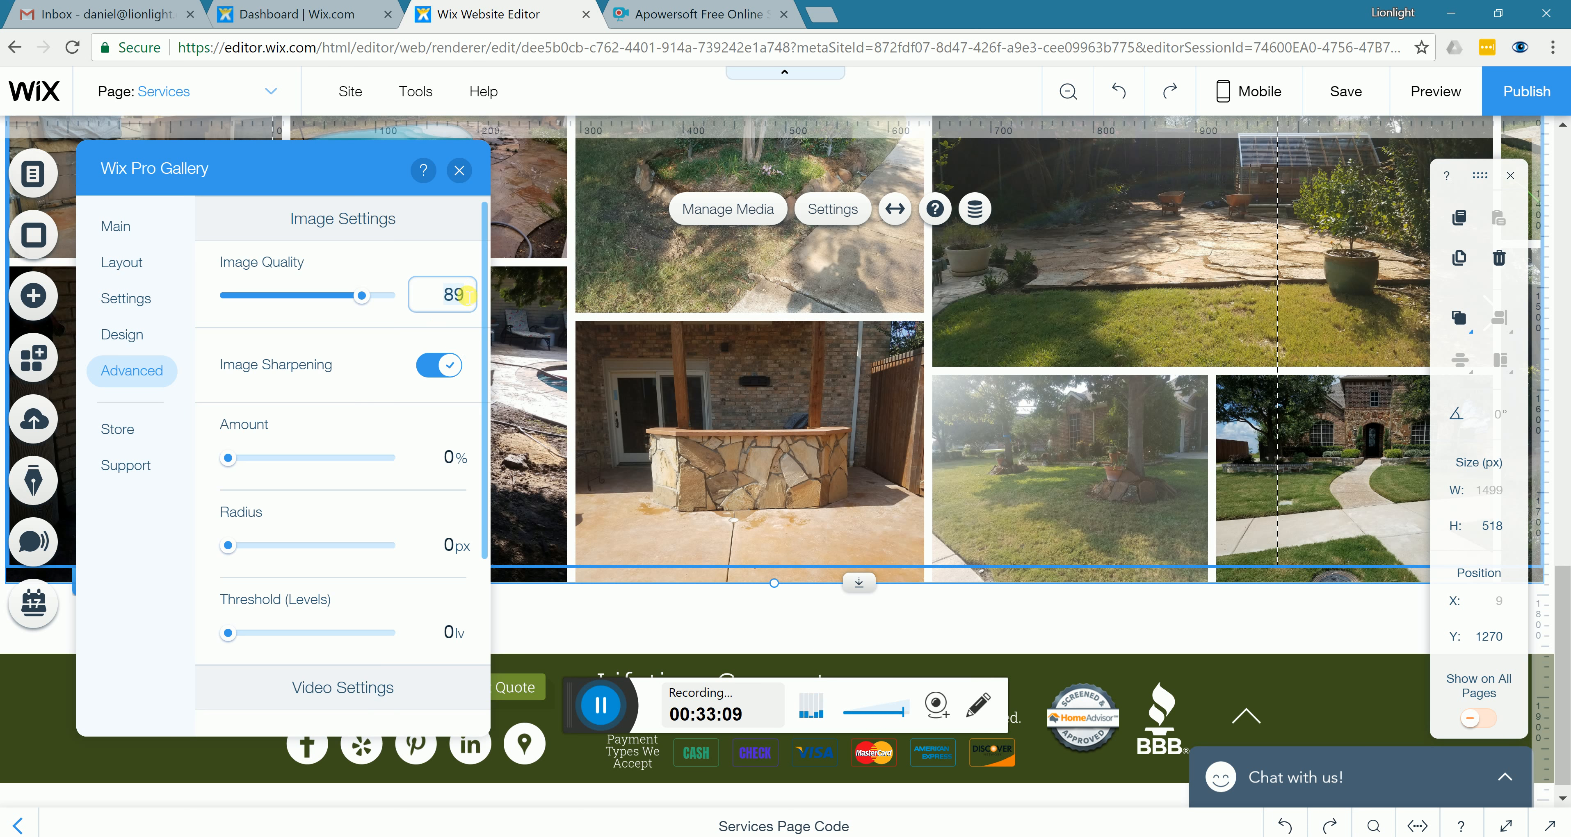
{"action": "scroll", "coordinate": [459, 294], "scroll_direction": "down", "scroll_amount": 4}
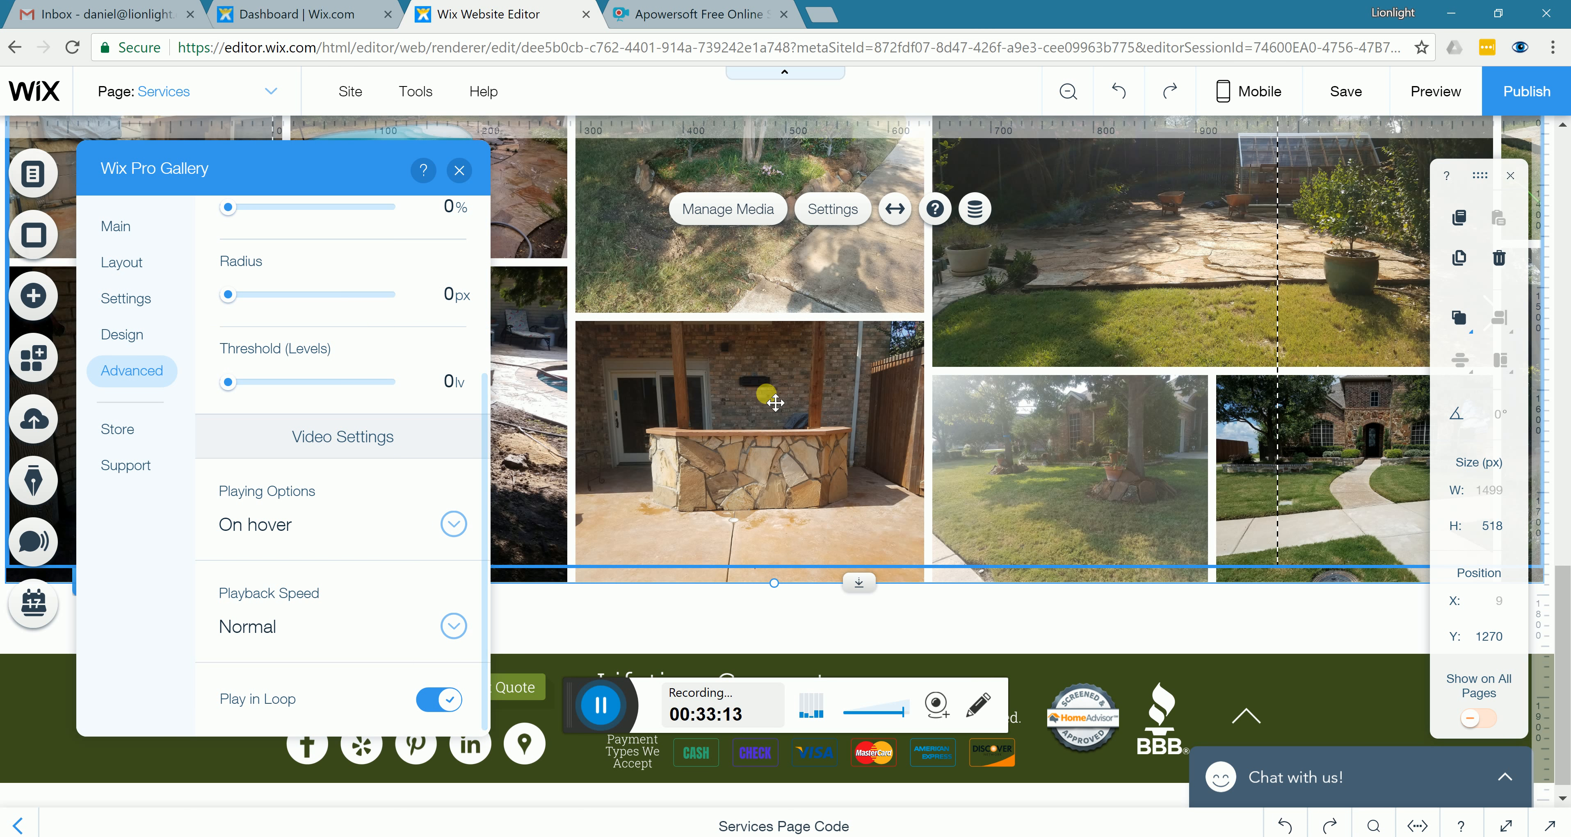
{"action": "scroll", "coordinate": [1061, 494], "scroll_direction": "up", "scroll_amount": 2}
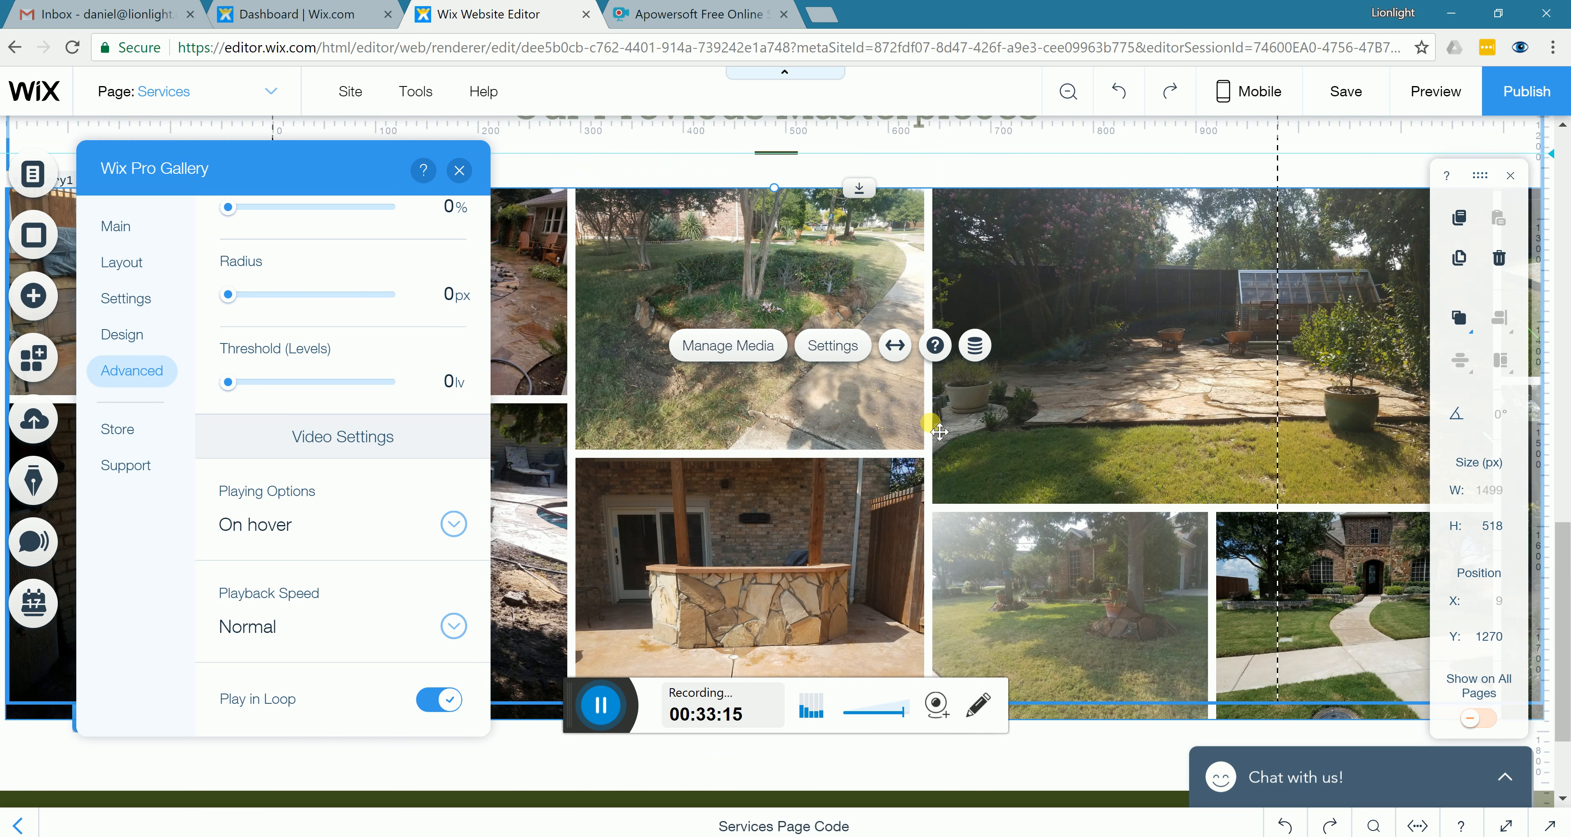
{"action": "scroll", "coordinate": [558, 389], "scroll_direction": "up", "scroll_amount": 4}
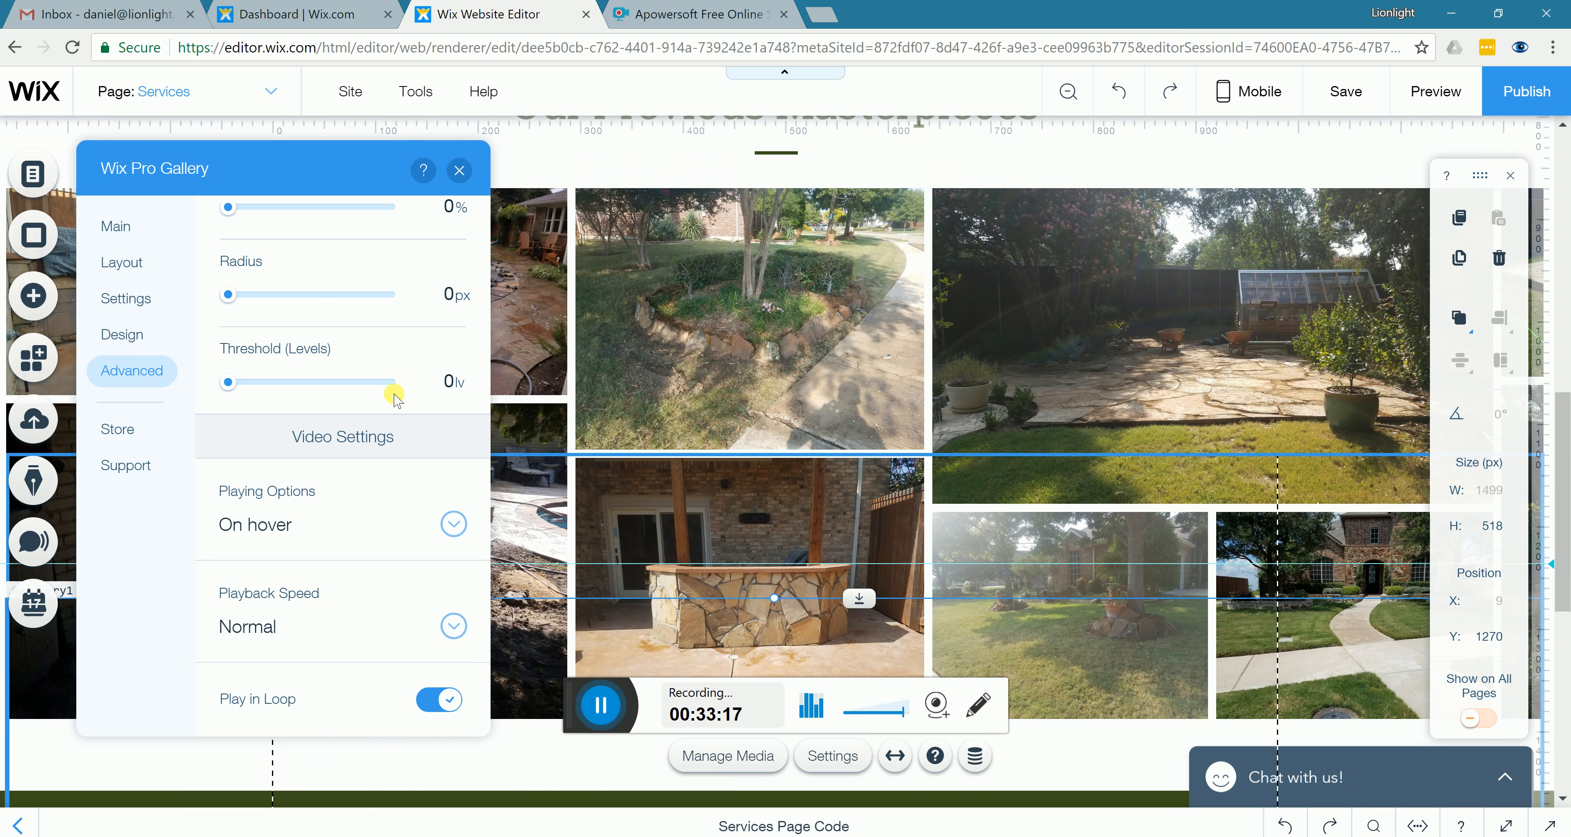
{"action": "scroll", "coordinate": [174, 404], "scroll_direction": "up", "scroll_amount": 3}
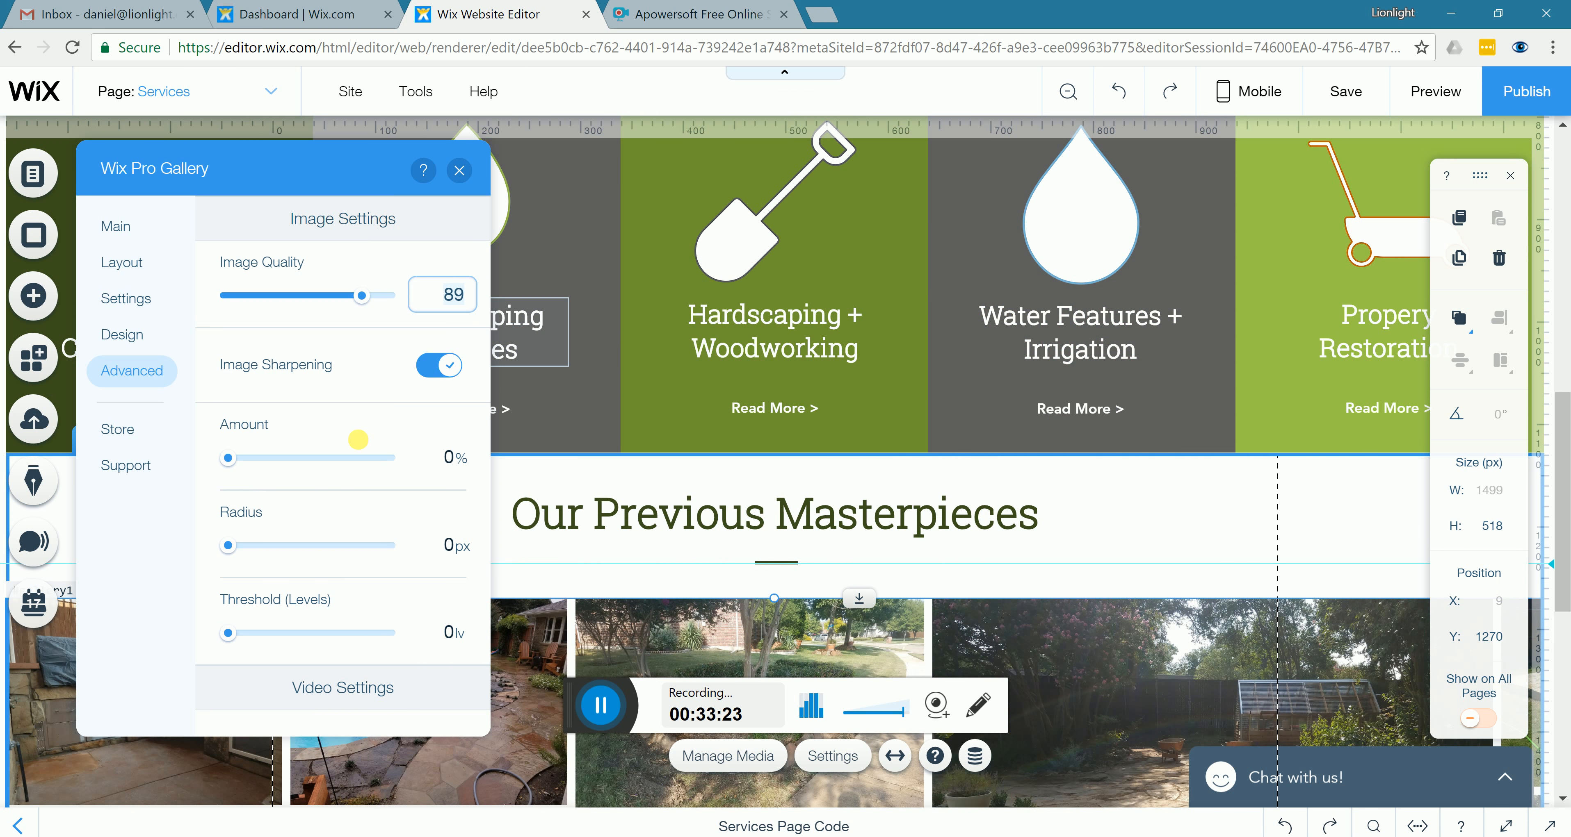
{"action": "scroll", "coordinate": [323, 666], "scroll_direction": "down", "scroll_amount": 4}
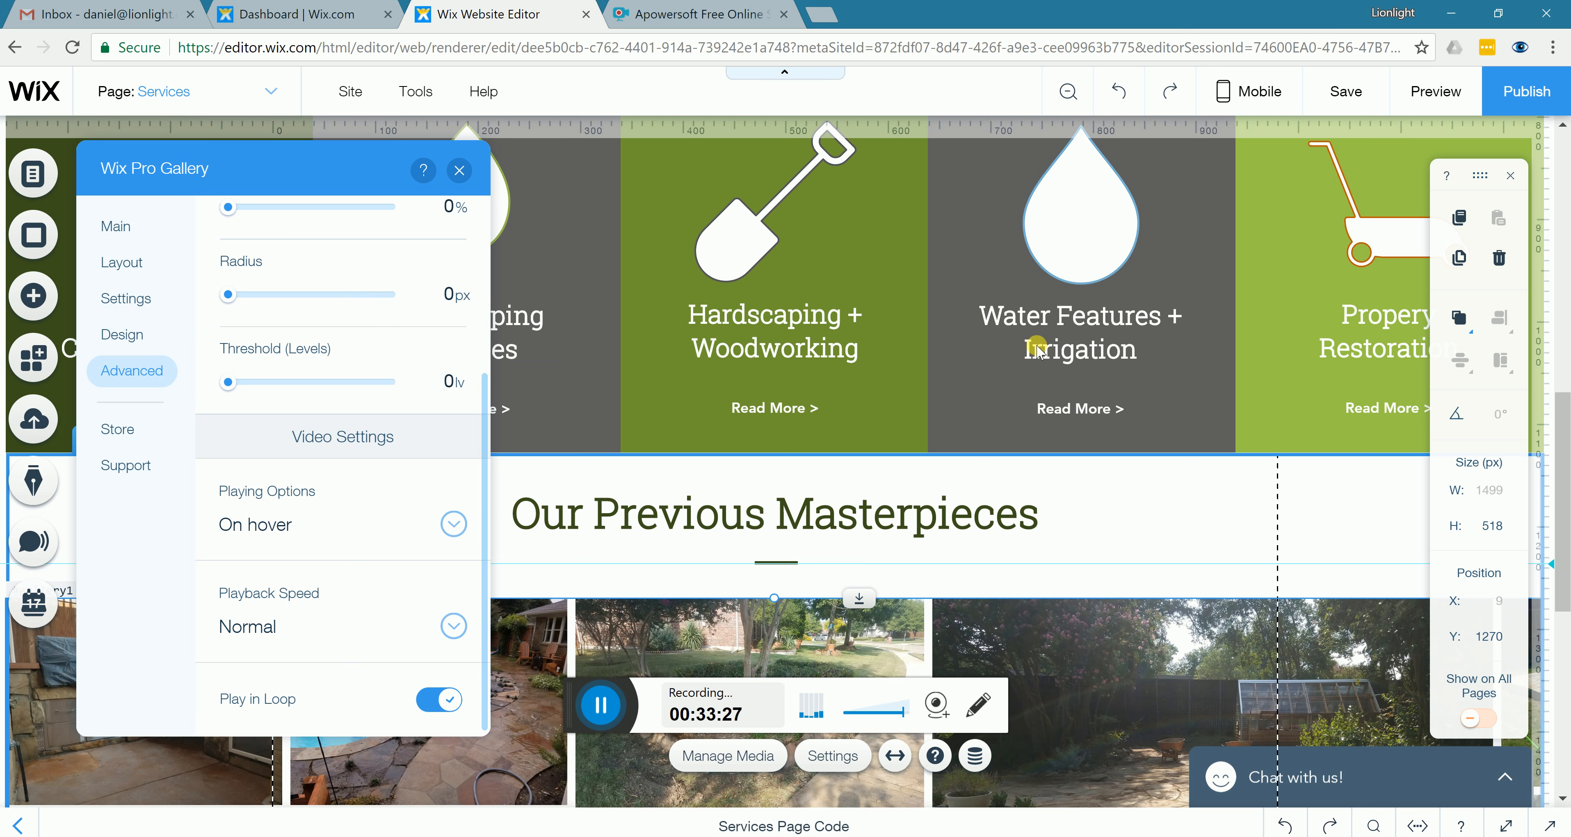
Check the gallery's store and support information, and close the gallery settings
{"action": "left_click", "coordinate": [137, 433]}
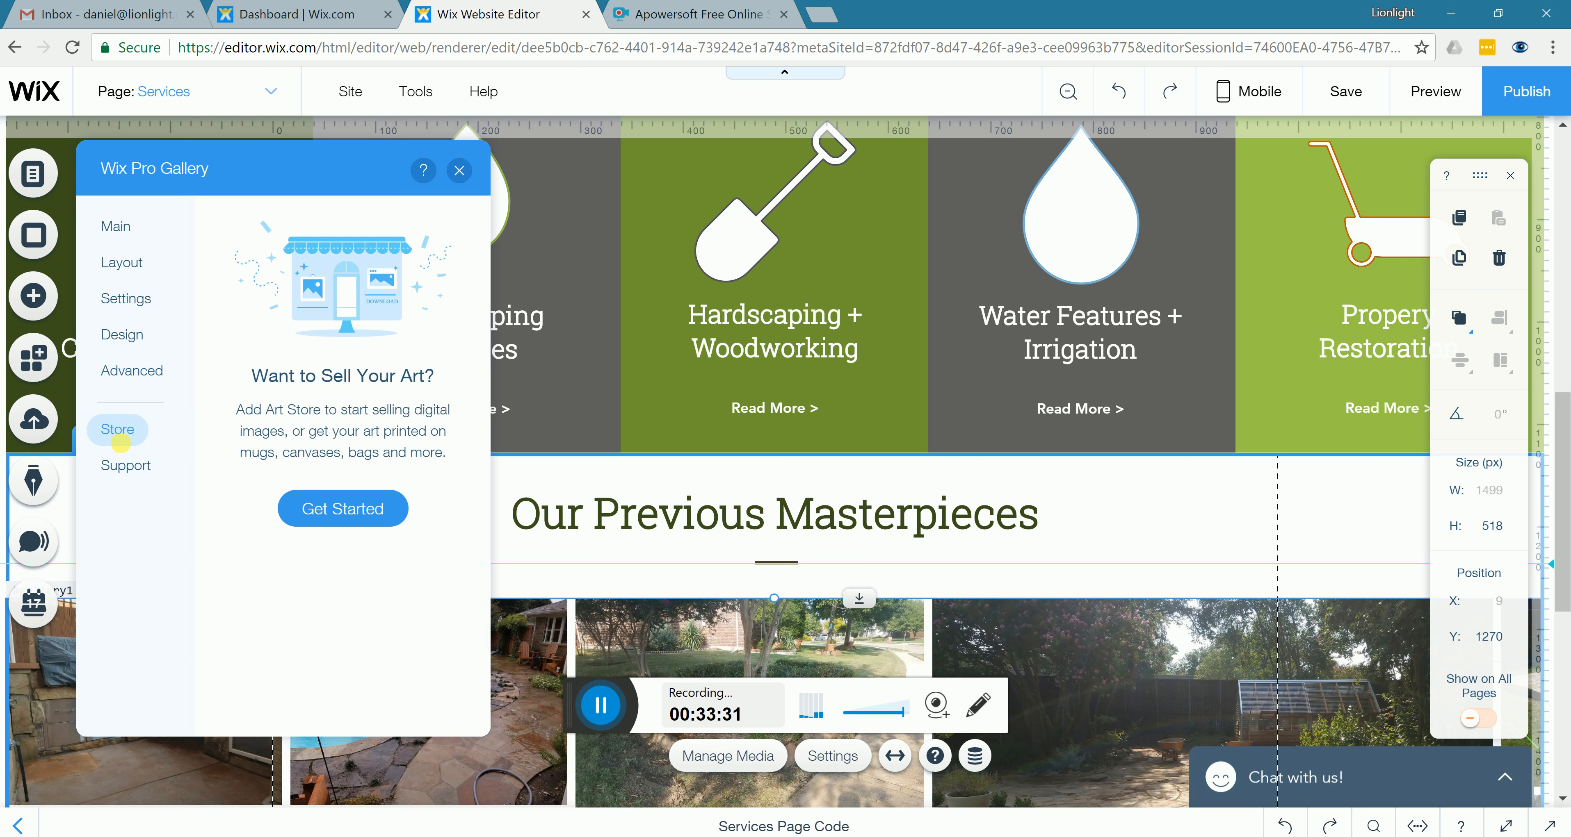
{"action": "left_click", "coordinate": [127, 466]}
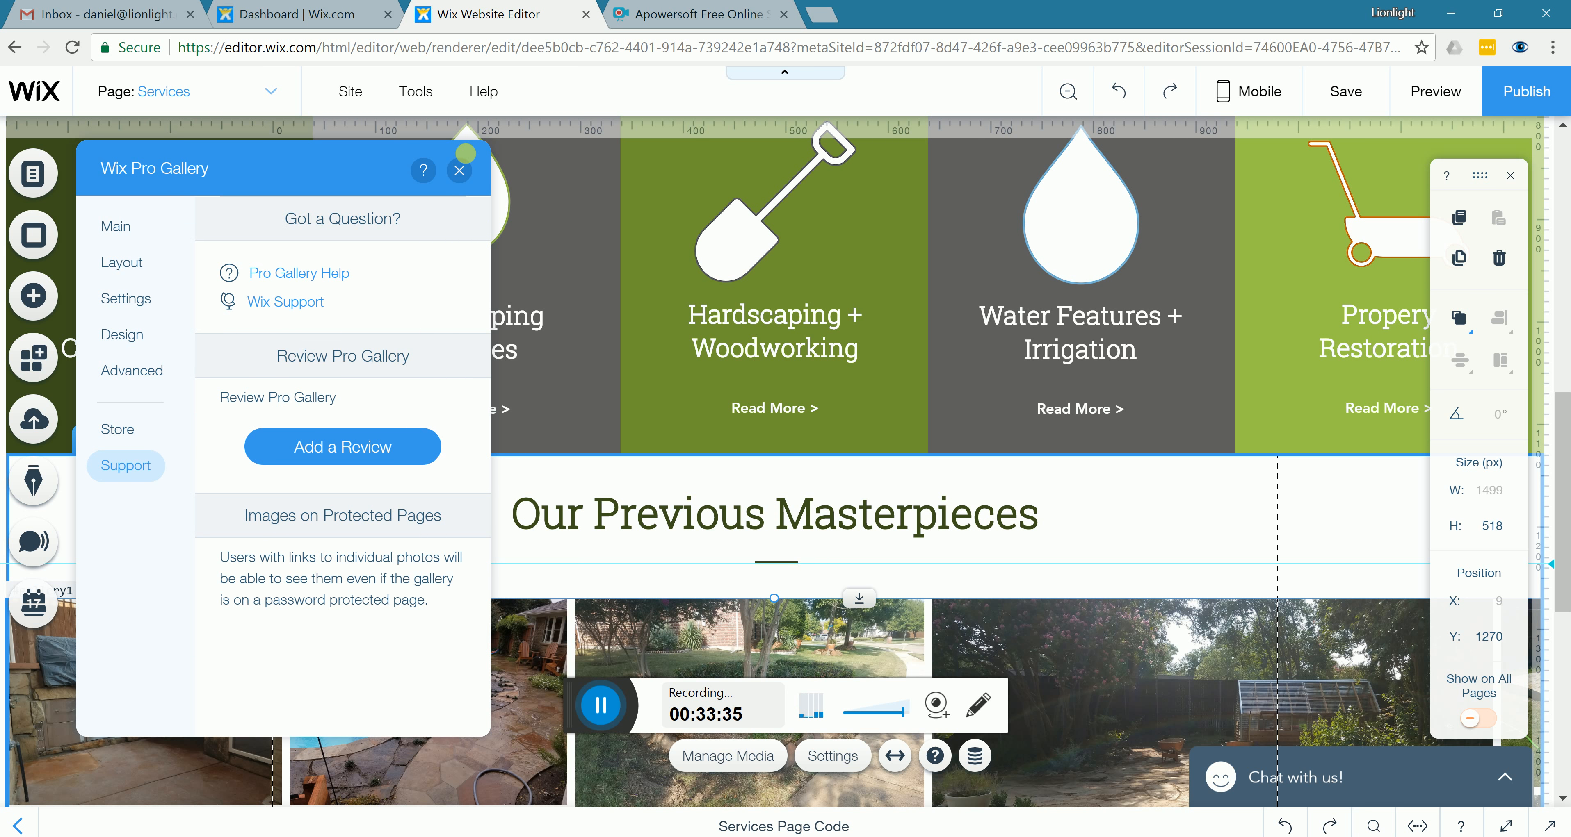
{"action": "left_click", "coordinate": [459, 172]}
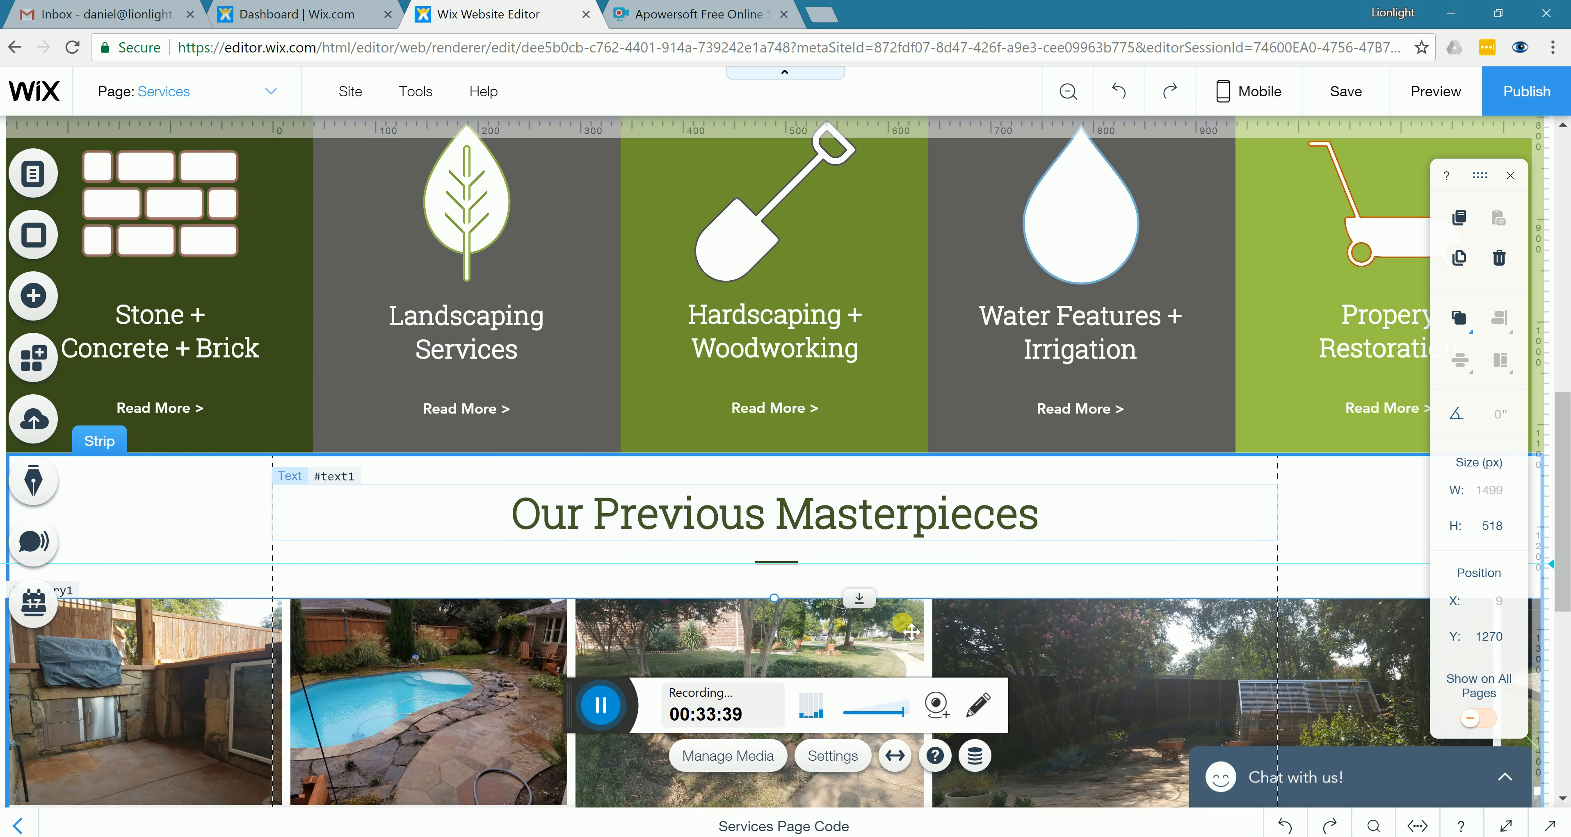
Open the masterpieces gallery's stretch options and turn off stretching to full width
{"action": "scroll", "coordinate": [881, 640], "scroll_direction": "down", "scroll_amount": 1}
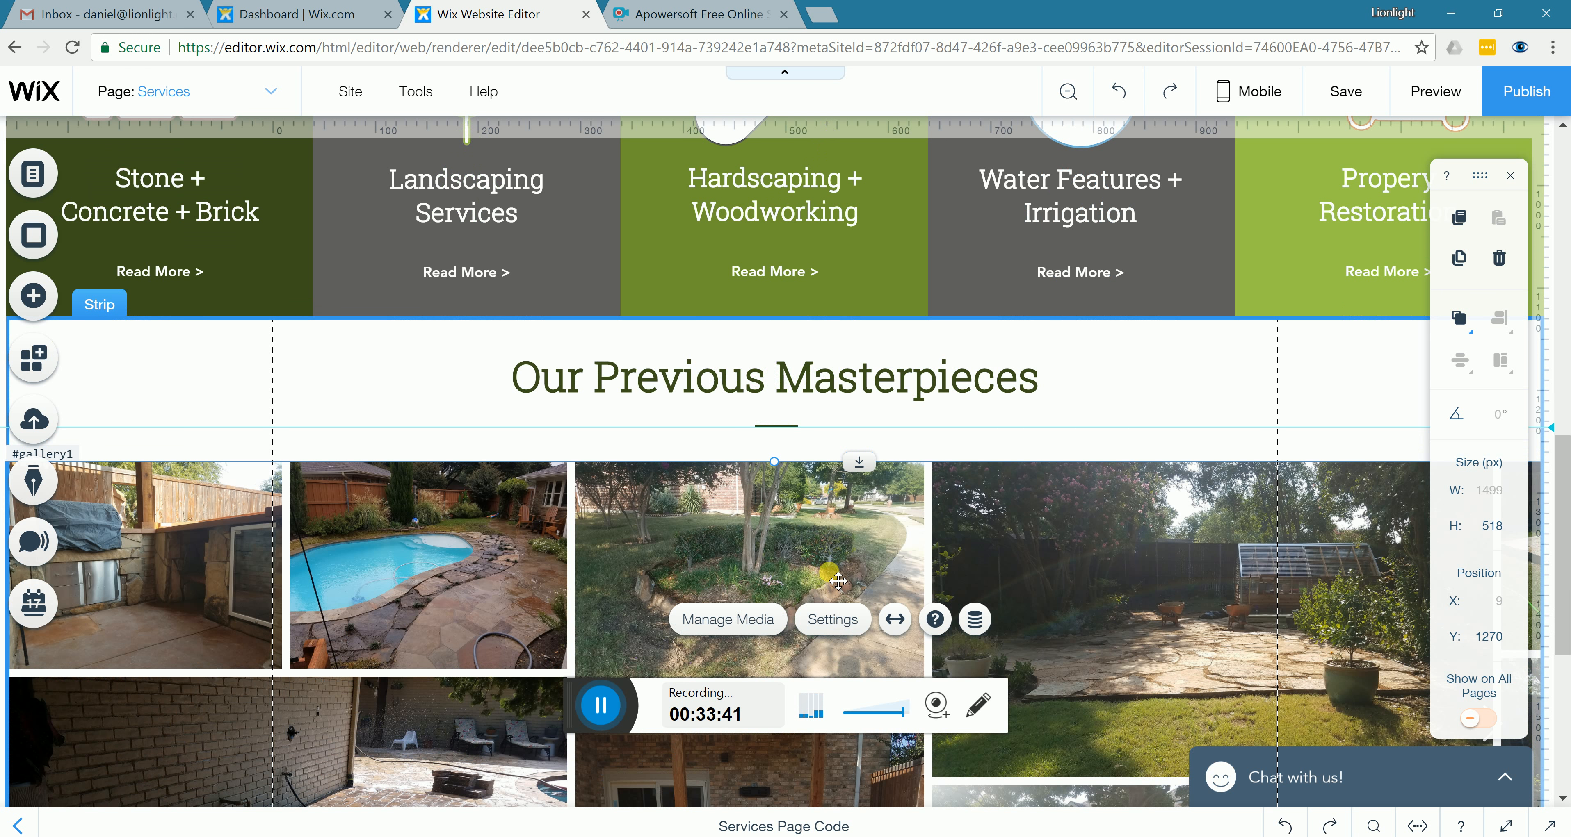
{"action": "left_click", "coordinate": [897, 620]}
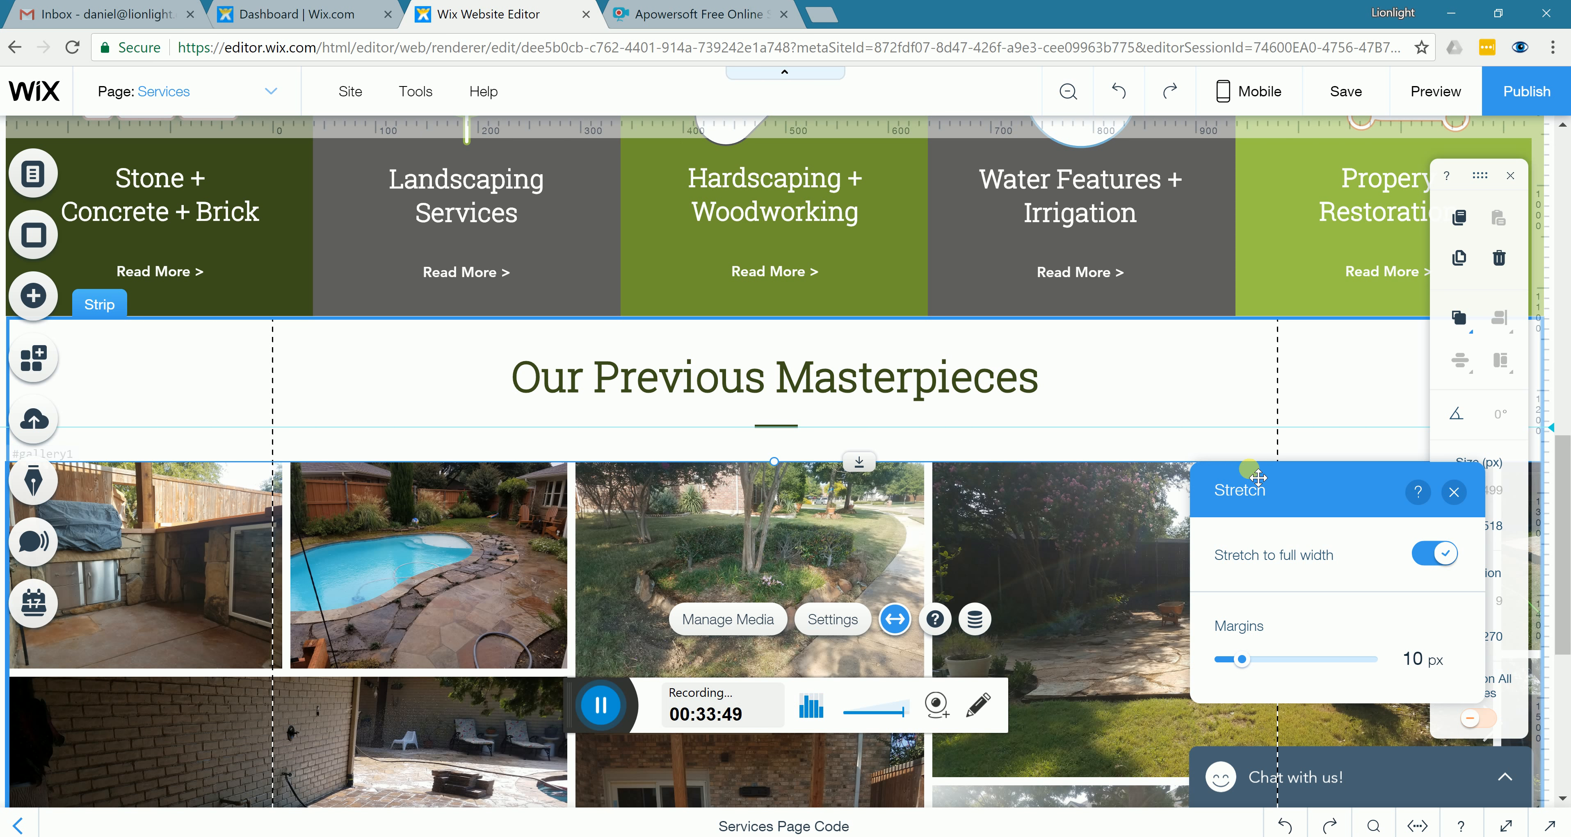
{"action": "left_click", "coordinate": [1432, 558]}
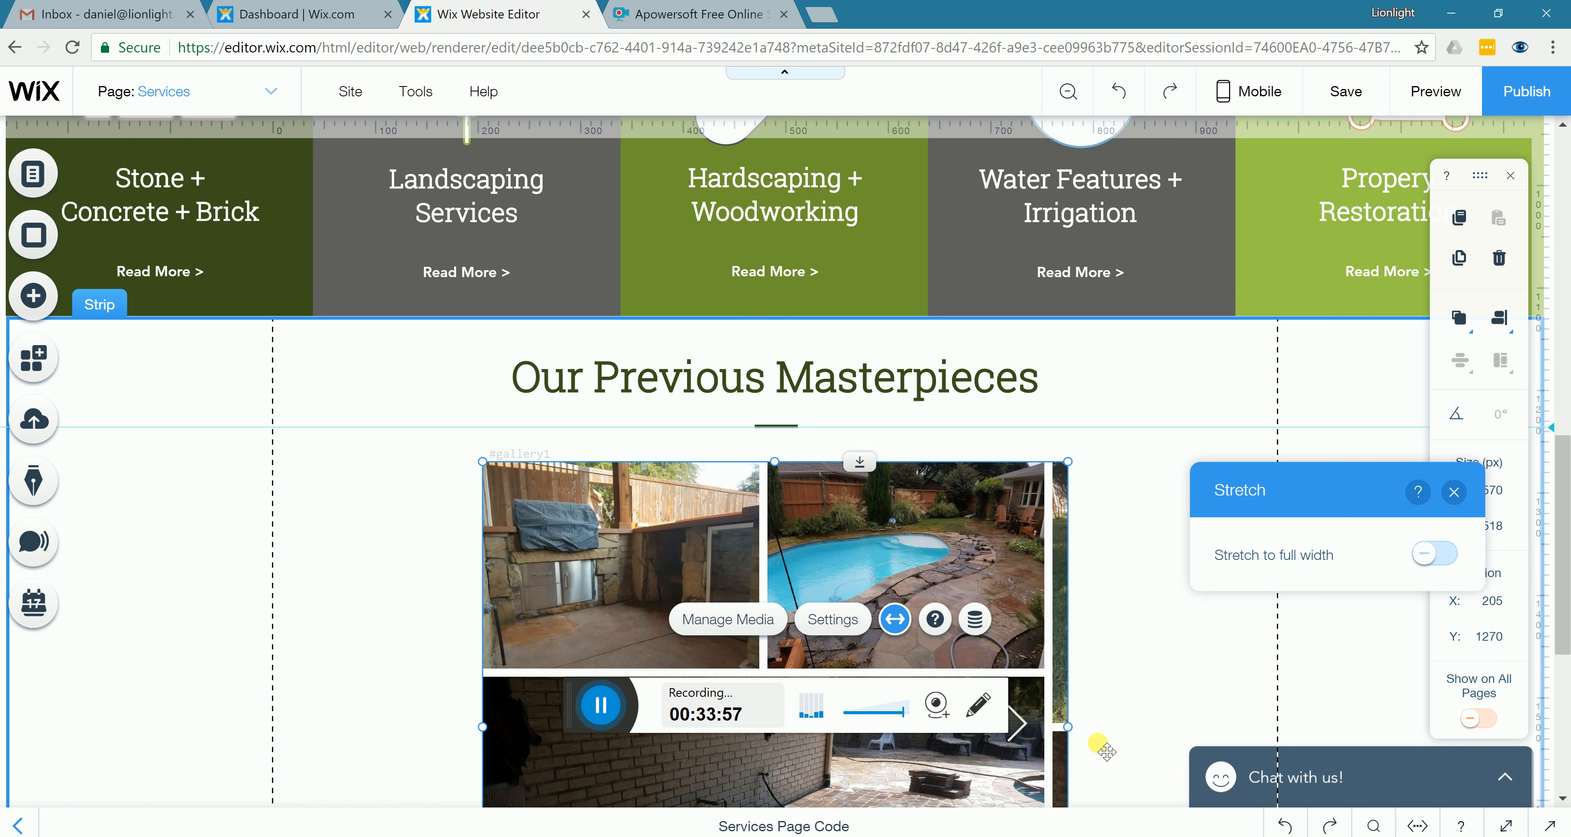
{"action": "scroll", "coordinate": [1080, 590], "scroll_direction": "down", "scroll_amount": 2}
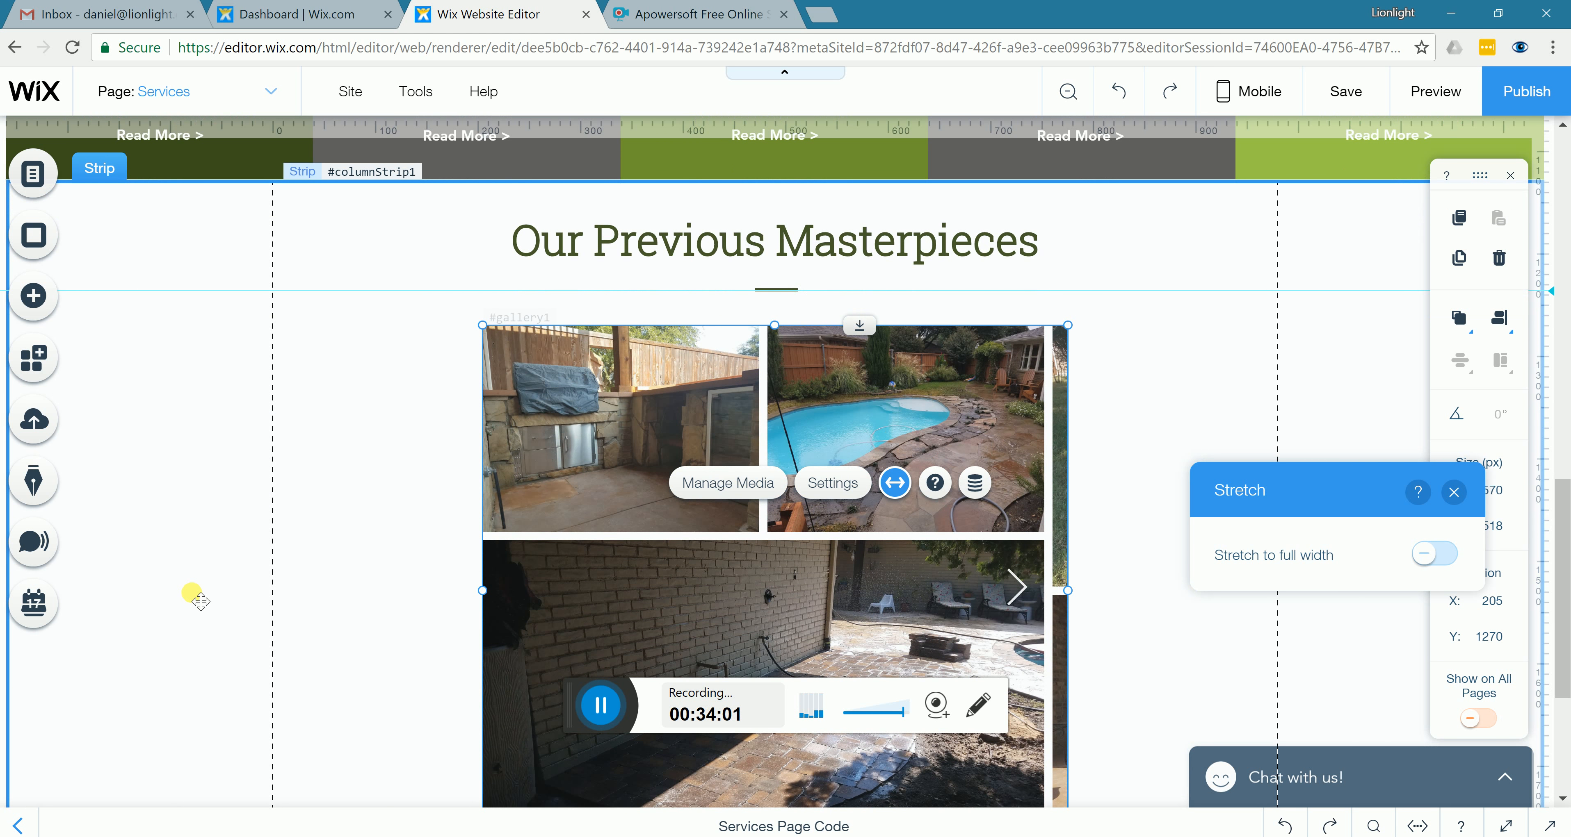
Stretch the masterpieces gallery to full width with 10 px margins and save the site
{"action": "left_click", "coordinate": [1435, 556]}
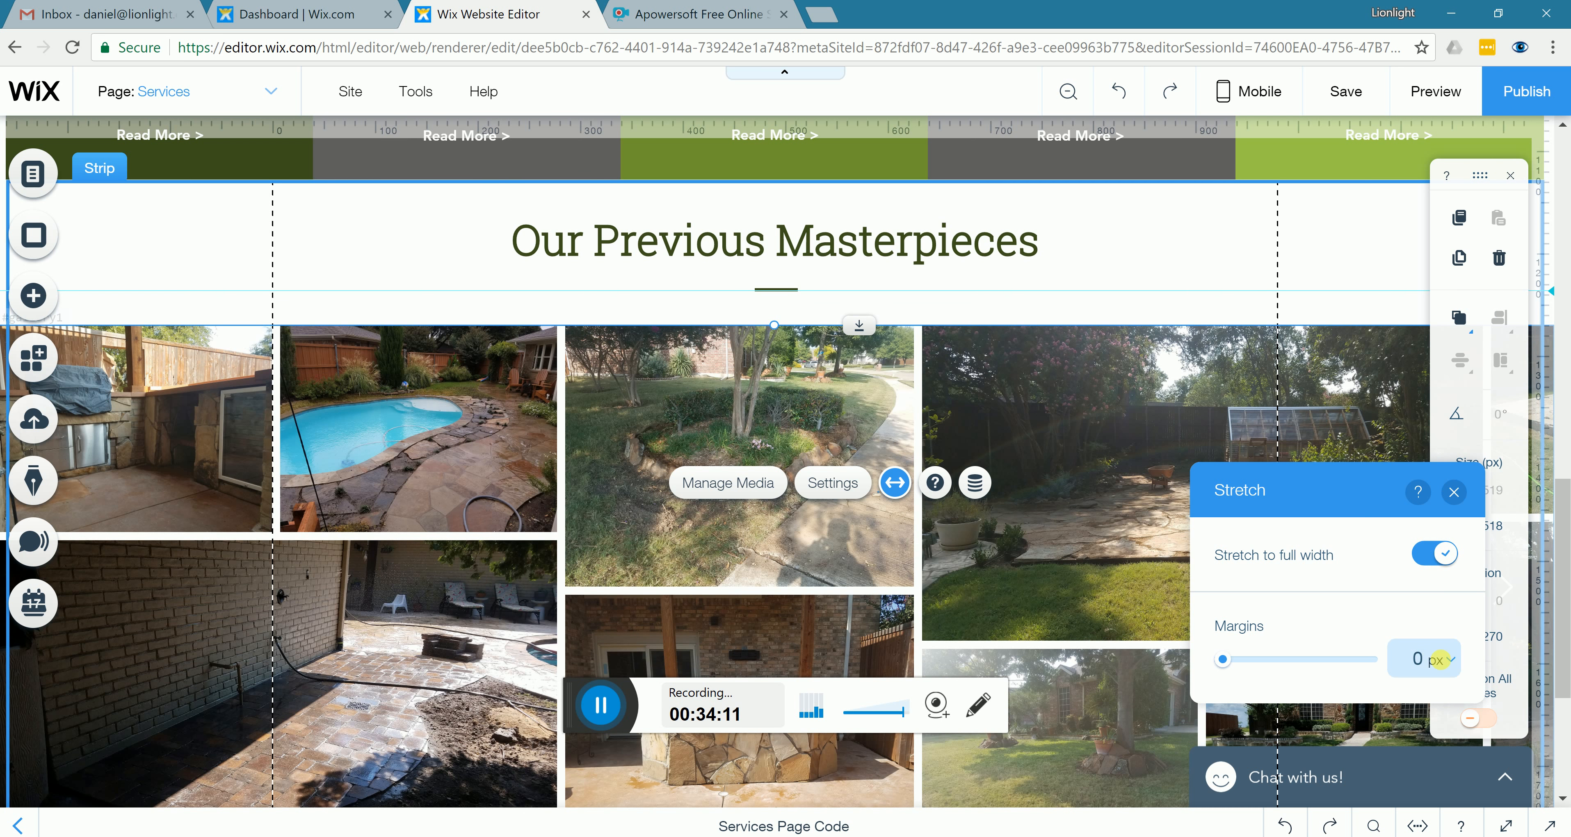
{"action": "left_click", "coordinate": [1421, 658]}
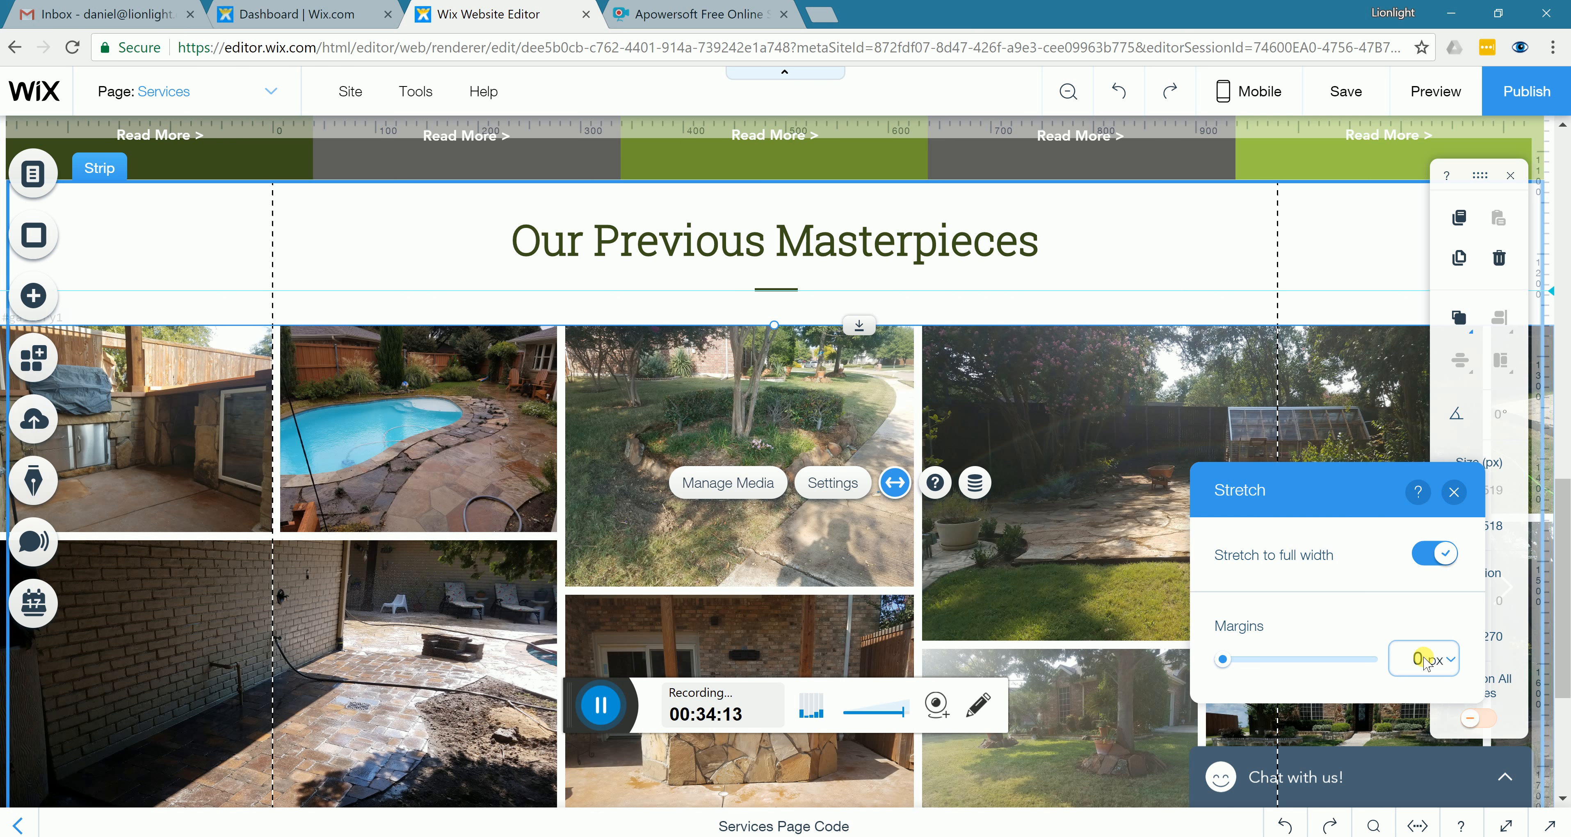
{"action": "type", "text": "1"}
{"action": "left_click", "coordinate": [1453, 494]}
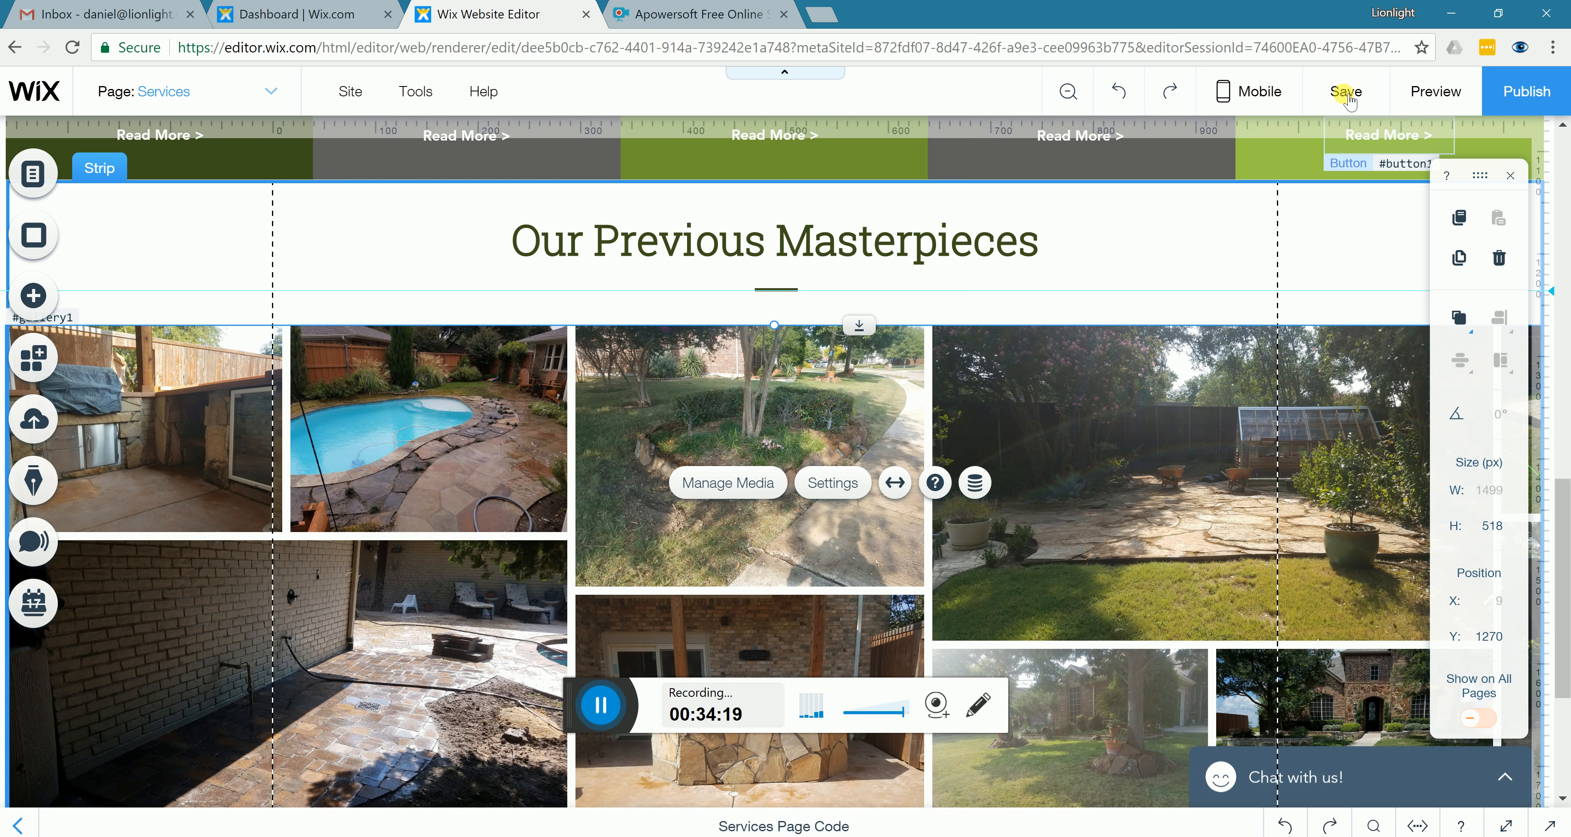
{"action": "left_click", "coordinate": [1344, 92]}
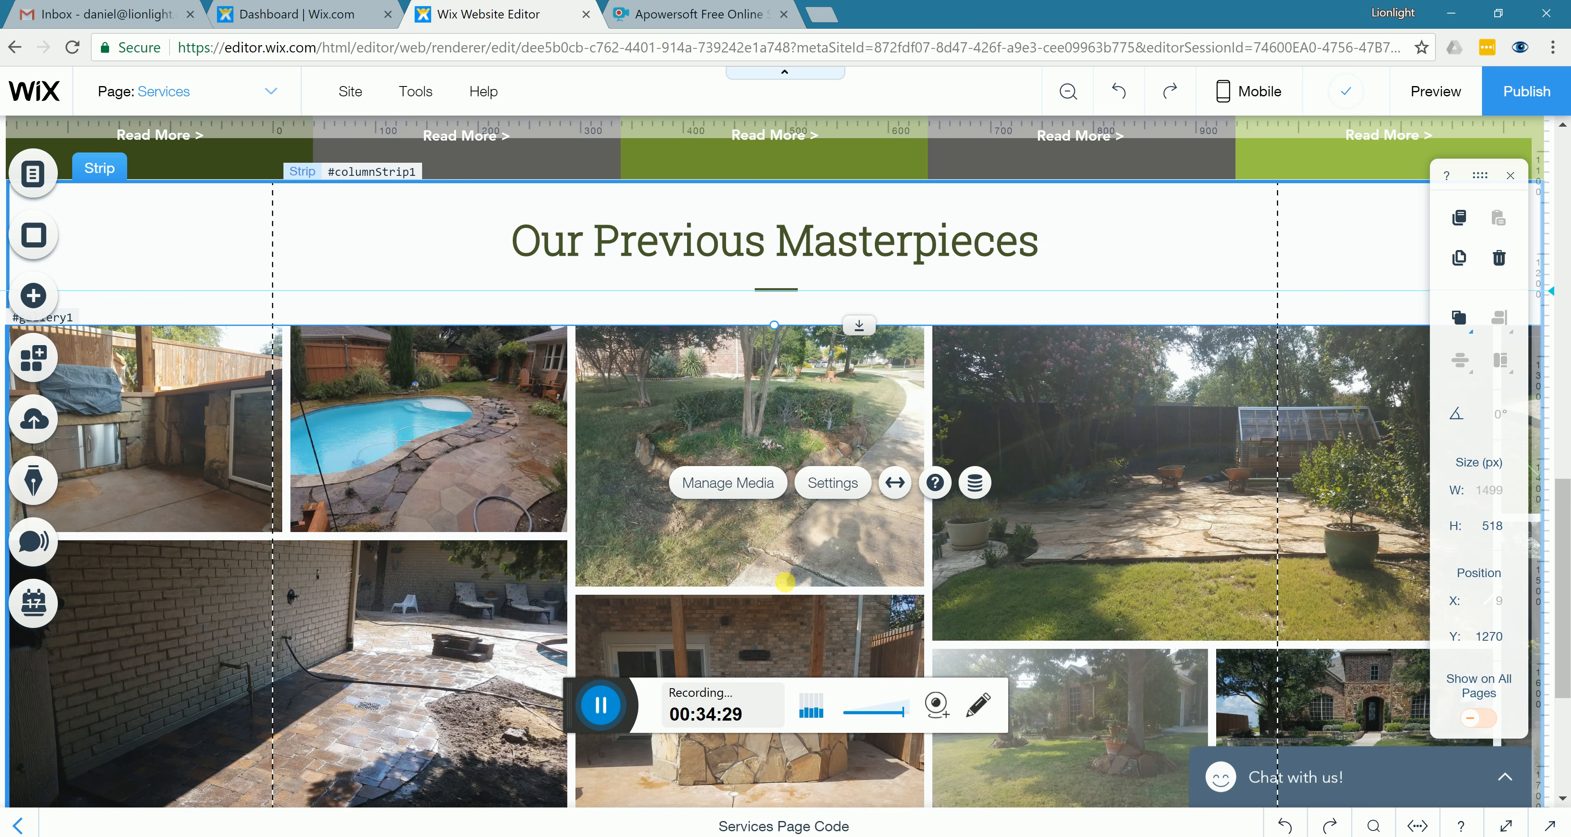
Look over the Services page and open the site menu for managing the site's pages
{"action": "scroll", "coordinate": [774, 548], "scroll_direction": "down", "scroll_amount": 2}
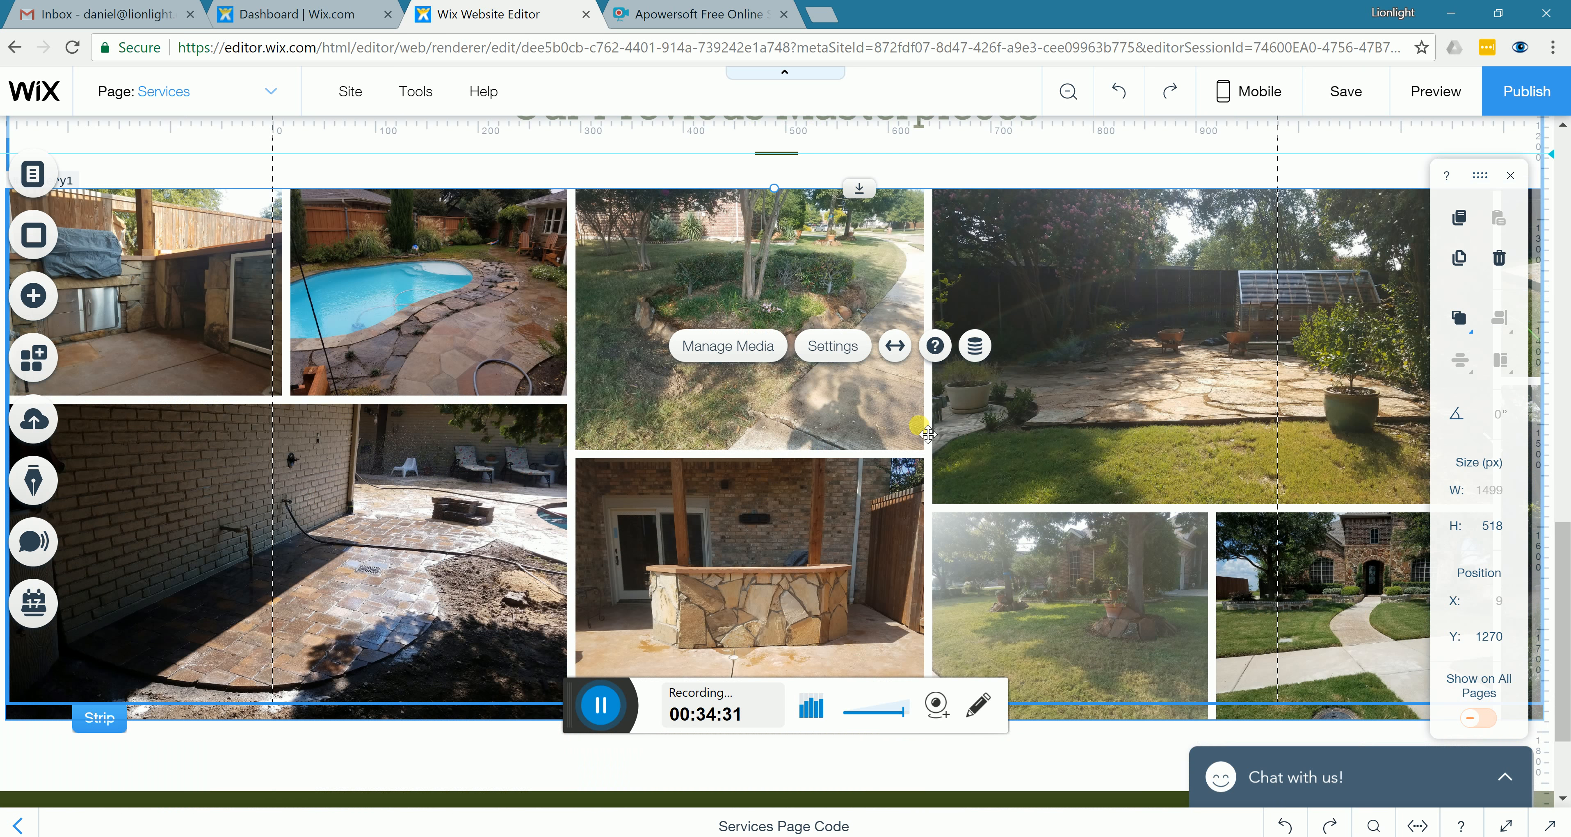
{"action": "scroll", "coordinate": [920, 430], "scroll_direction": "down", "scroll_amount": 2}
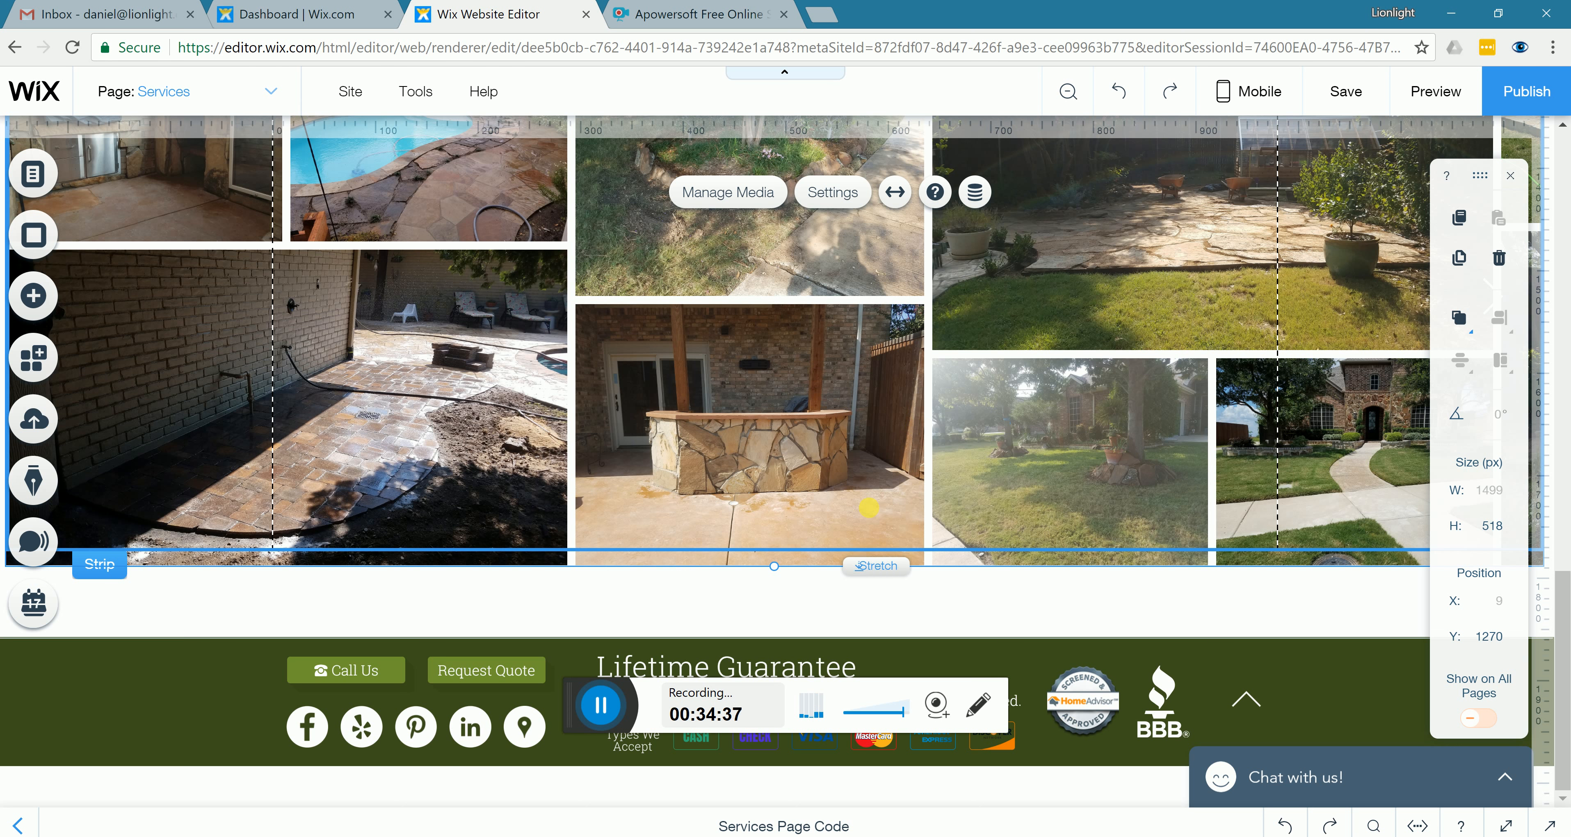
{"action": "scroll", "coordinate": [869, 494], "scroll_direction": "up", "scroll_amount": 5}
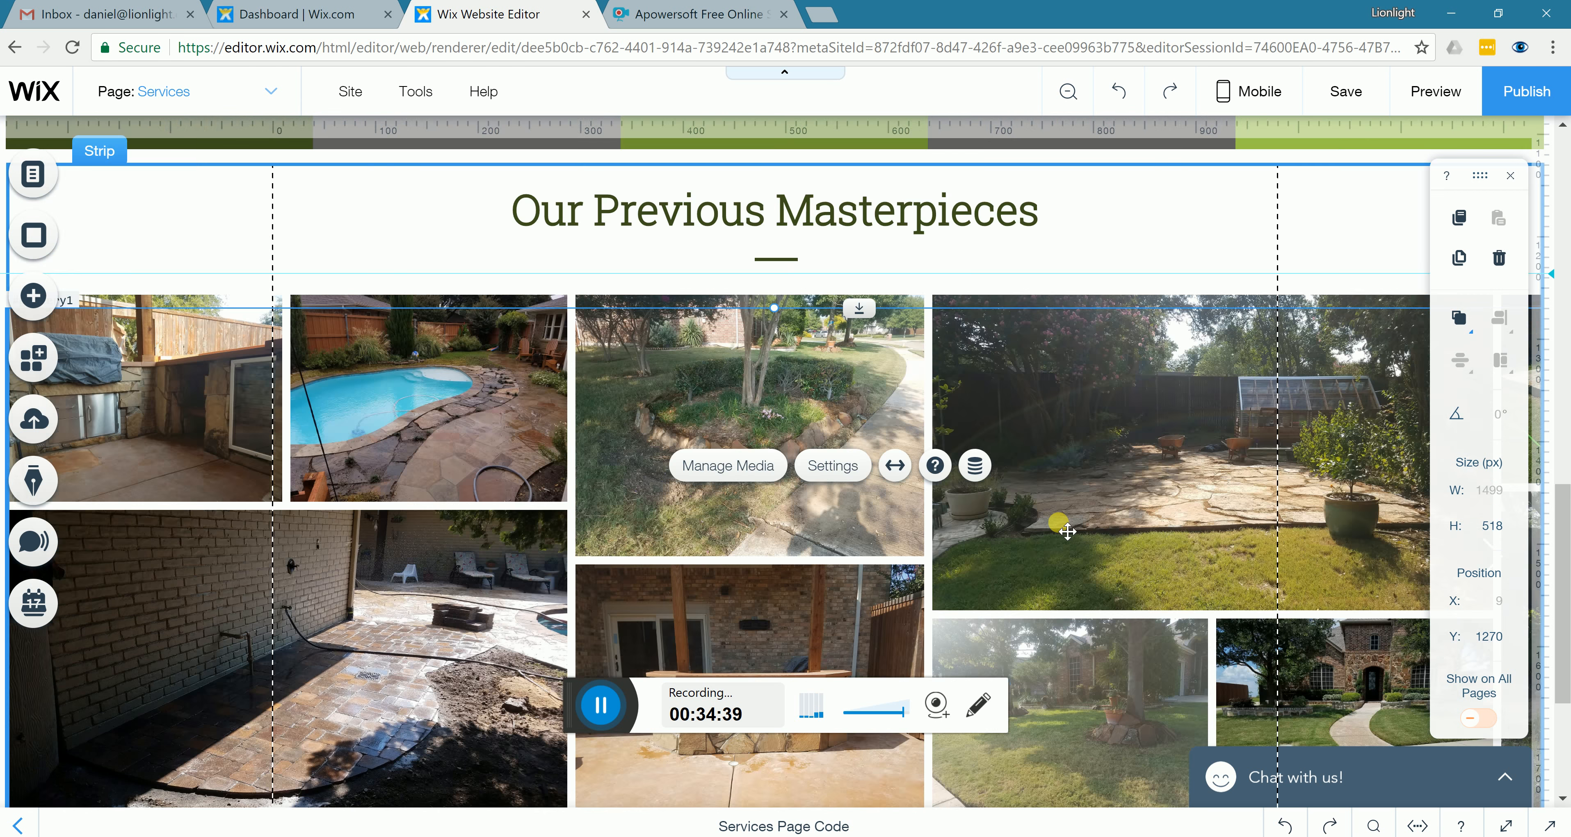
{"action": "scroll", "coordinate": [1058, 523], "scroll_direction": "up", "scroll_amount": 15}
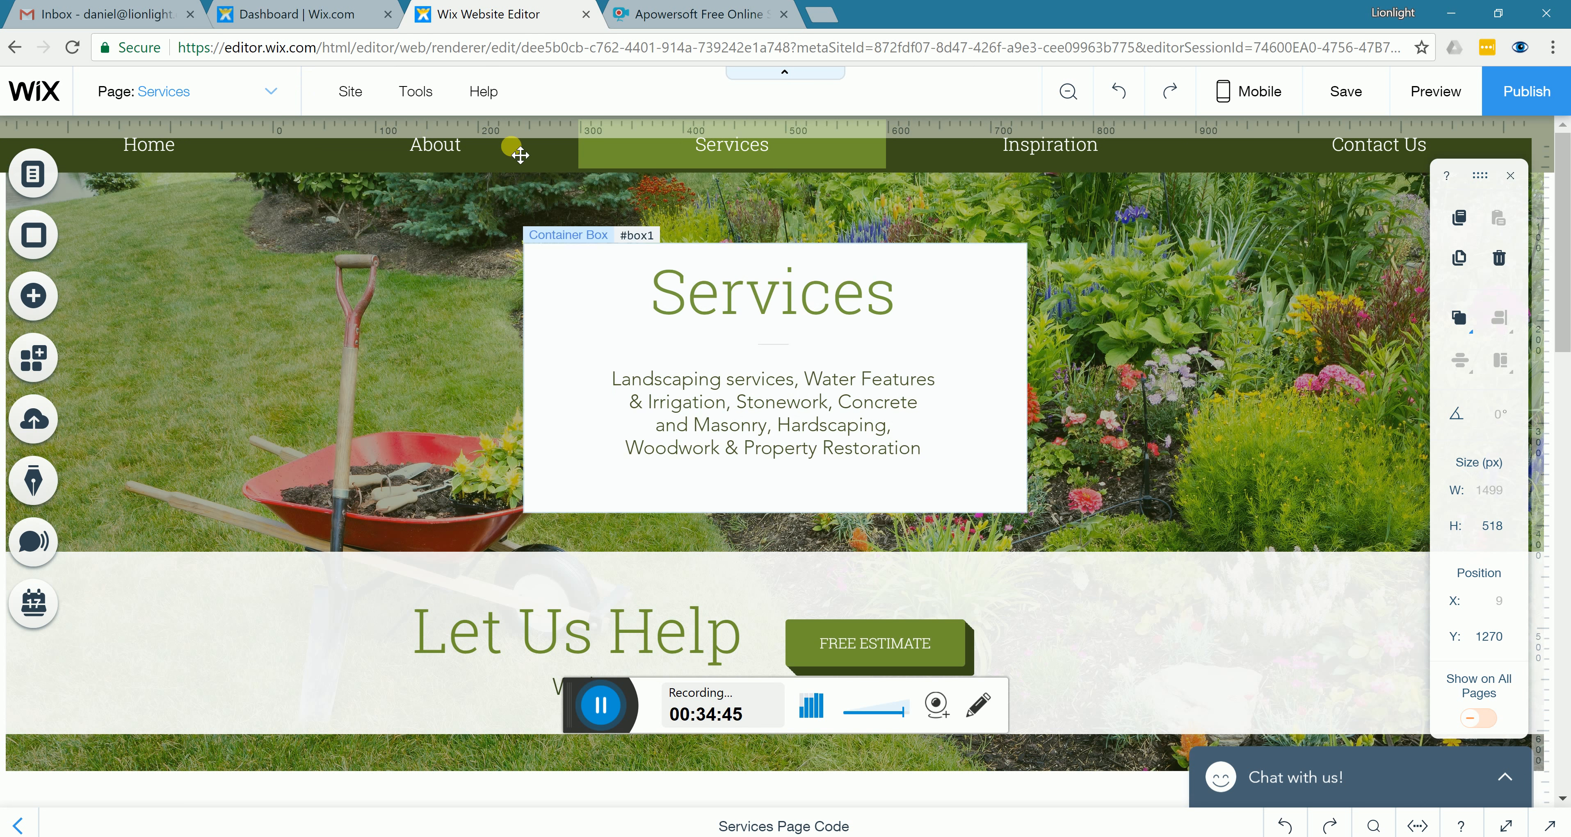
{"action": "left_click", "coordinate": [273, 96]}
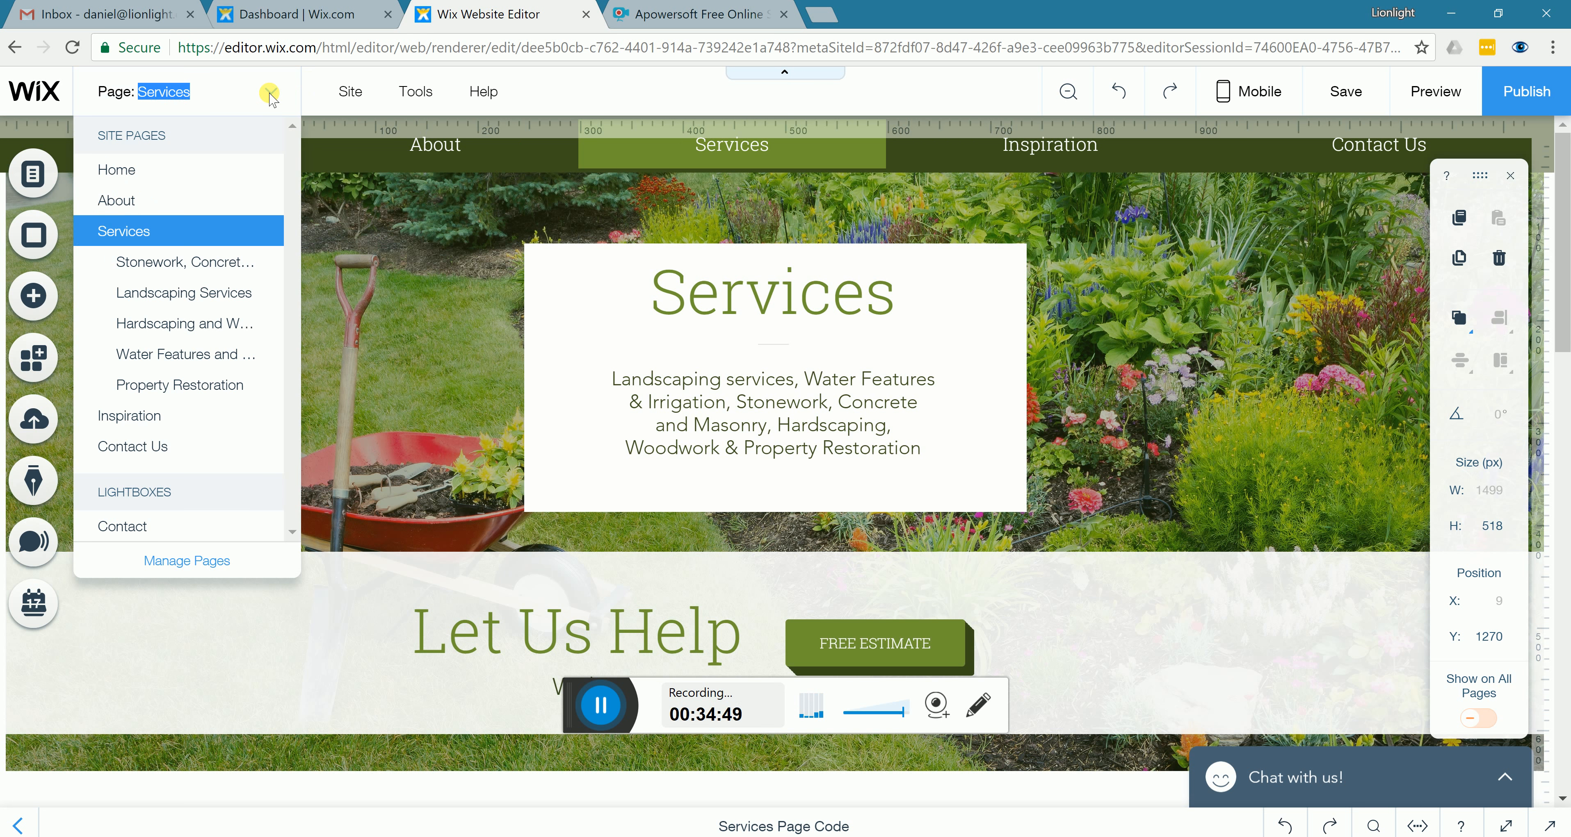
{"action": "left_click", "coordinate": [166, 564]}
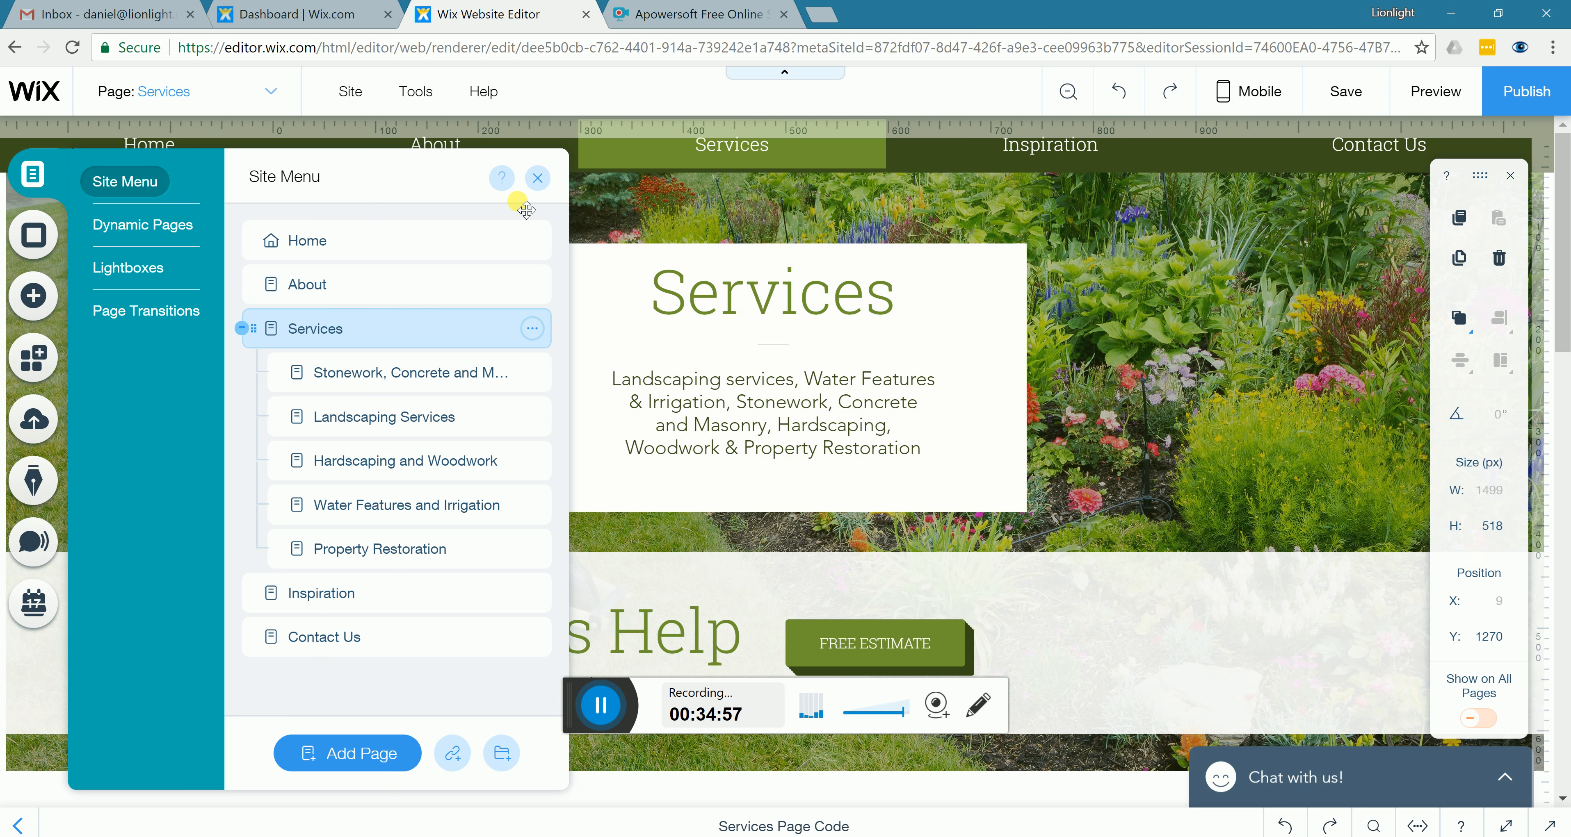
Add a new blank page to the site and nest it as a subpage of Services, below Property Restoration
{"action": "left_click", "coordinate": [539, 180]}
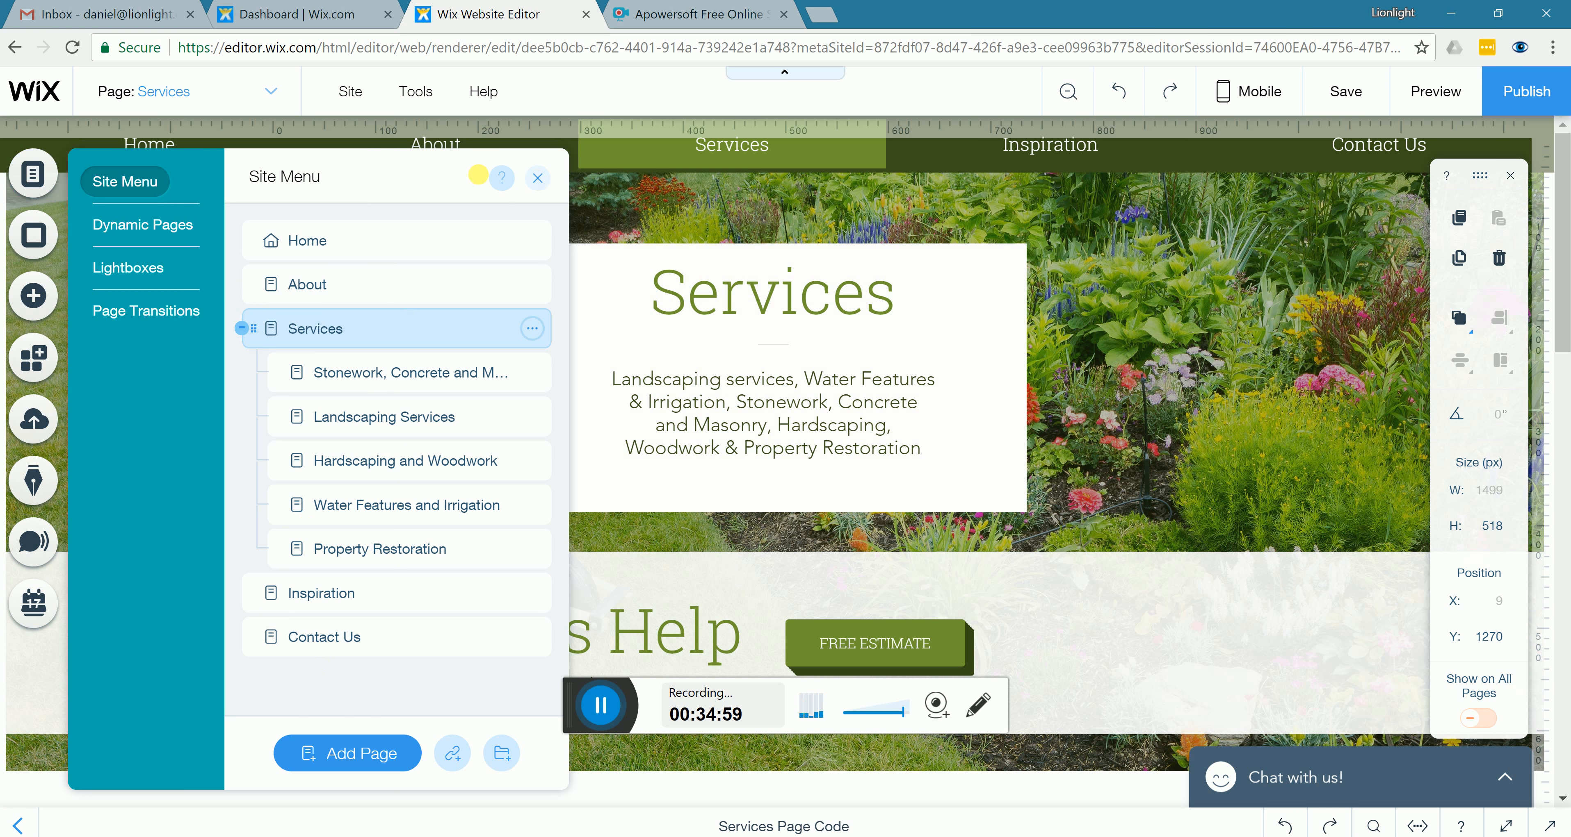
{"action": "left_click", "coordinate": [273, 93]}
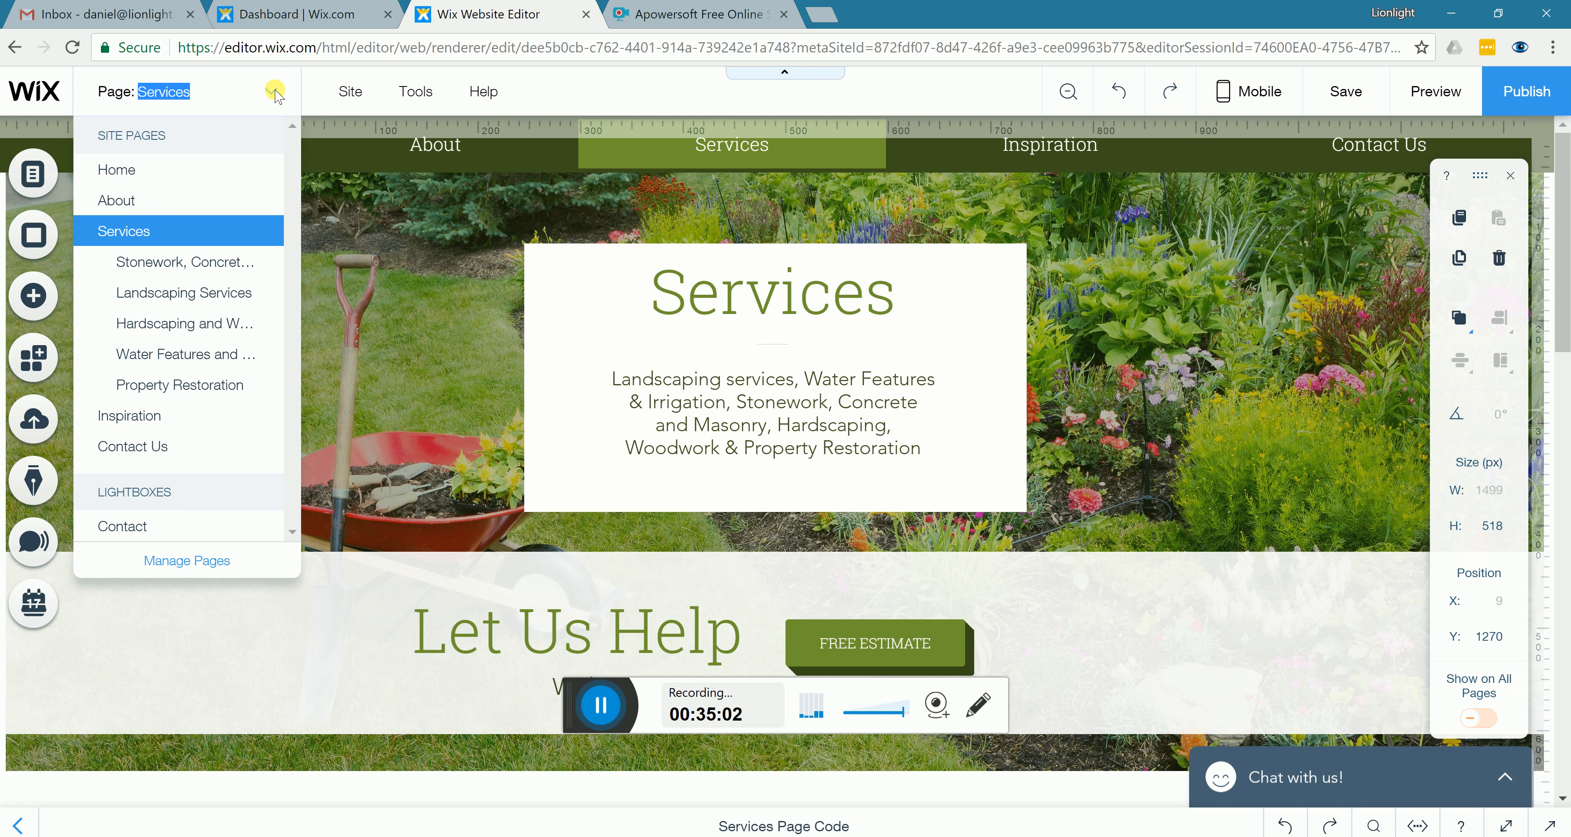
{"action": "left_click", "coordinate": [165, 564]}
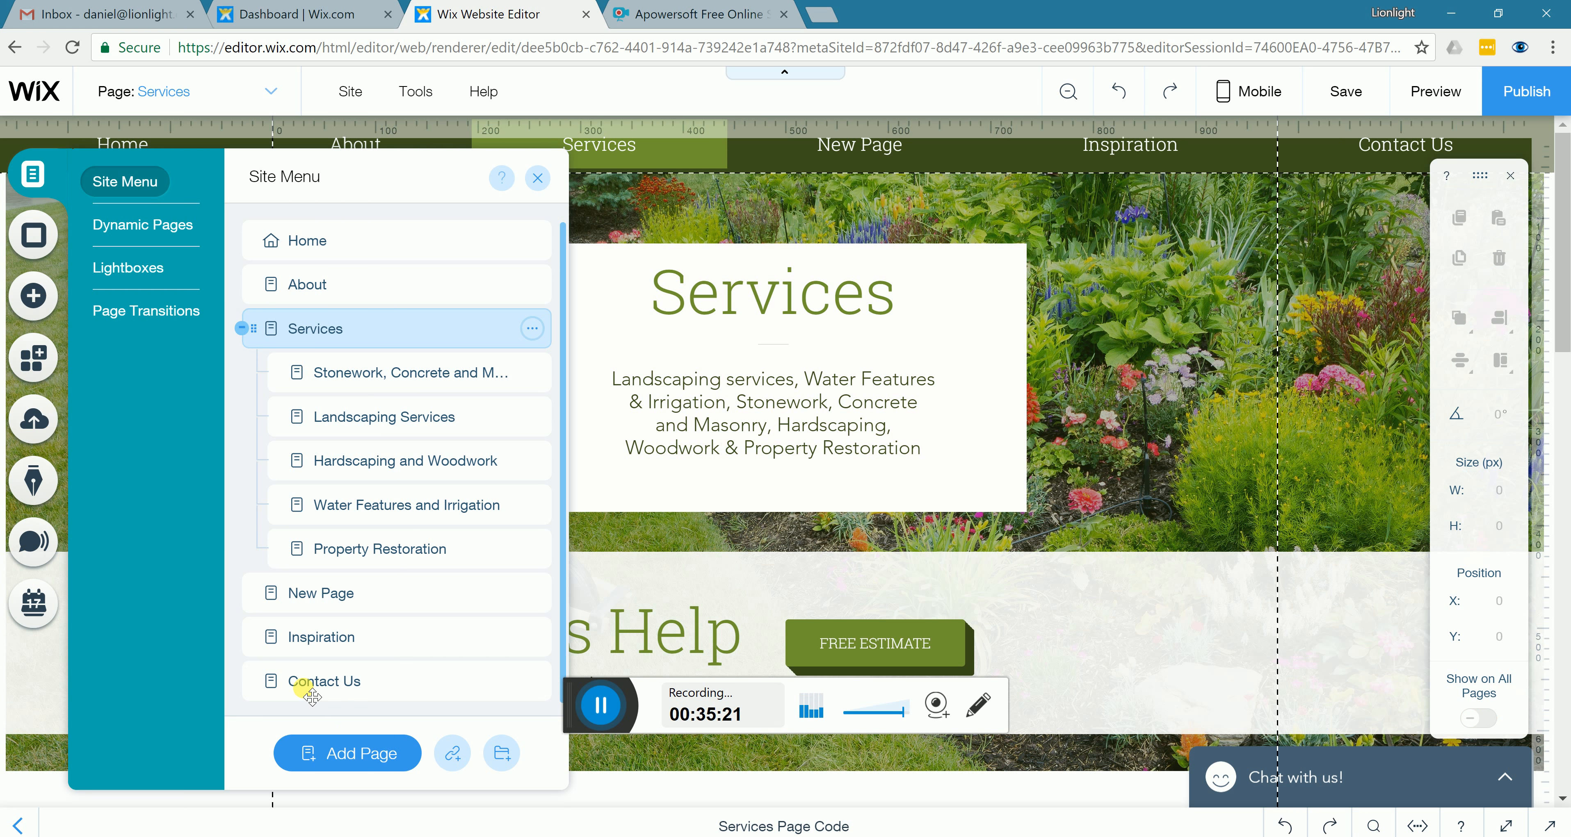
{"action": "left_click", "coordinate": [276, 595]}
{"action": "left_click", "coordinate": [277, 599]}
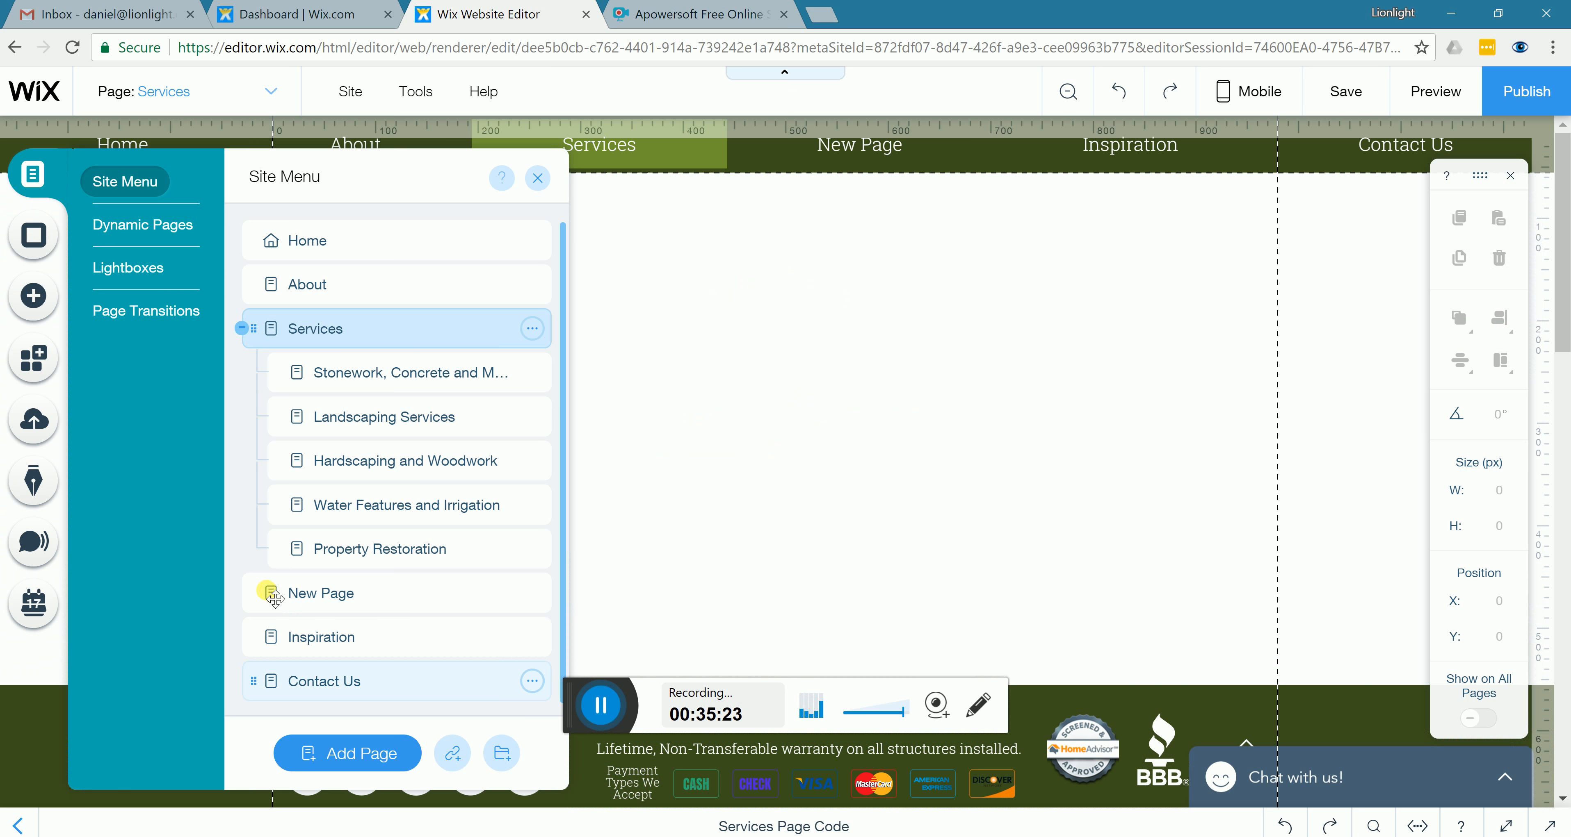
{"action": "left_click", "coordinate": [303, 596]}
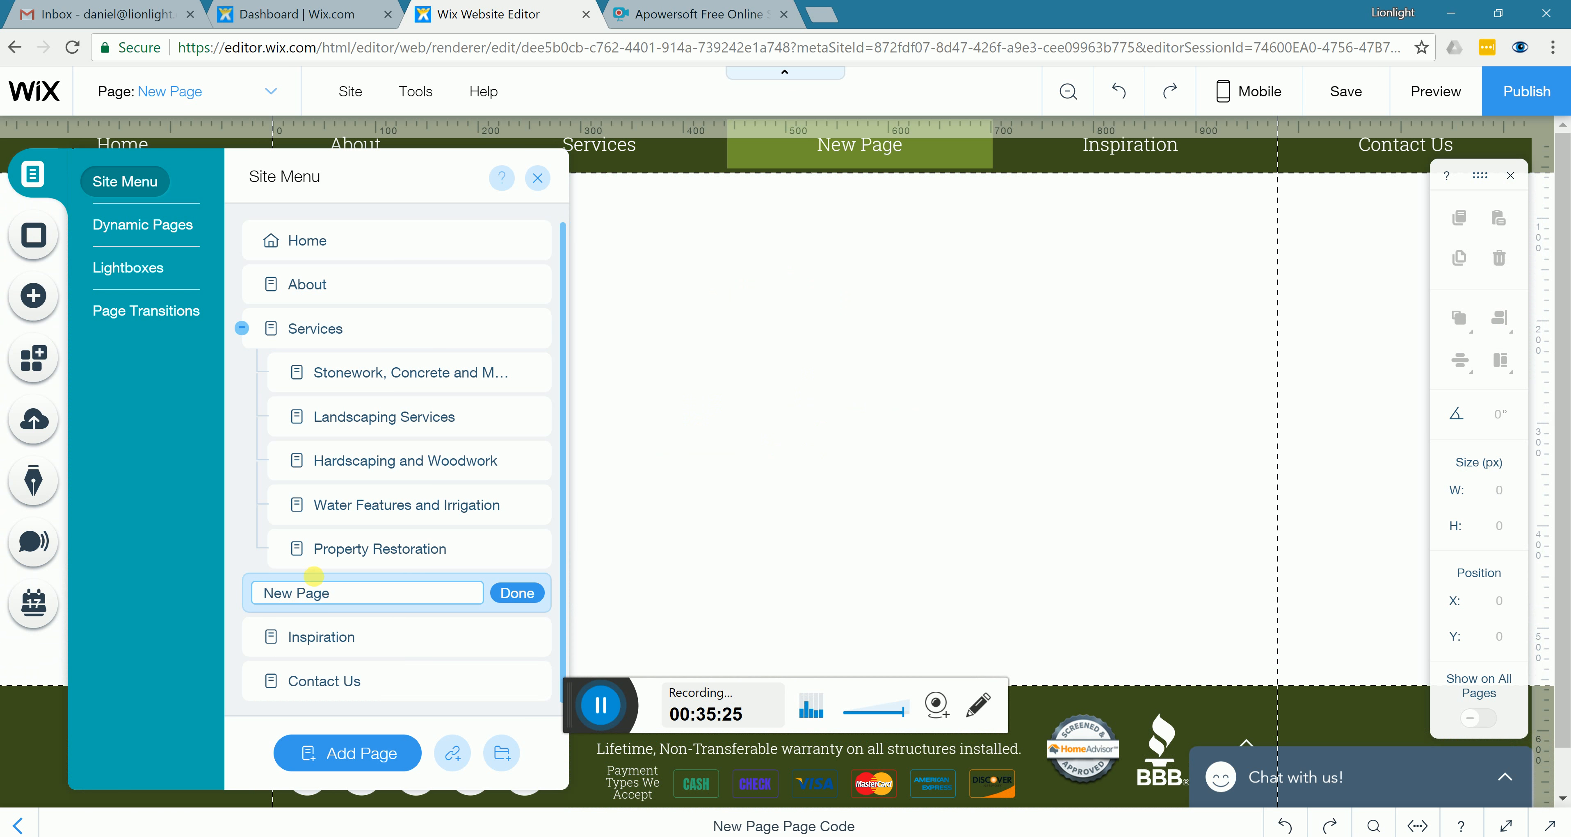
{"action": "left_click_drag", "start_coordinate": [312, 590], "coordinate": [305, 592]}
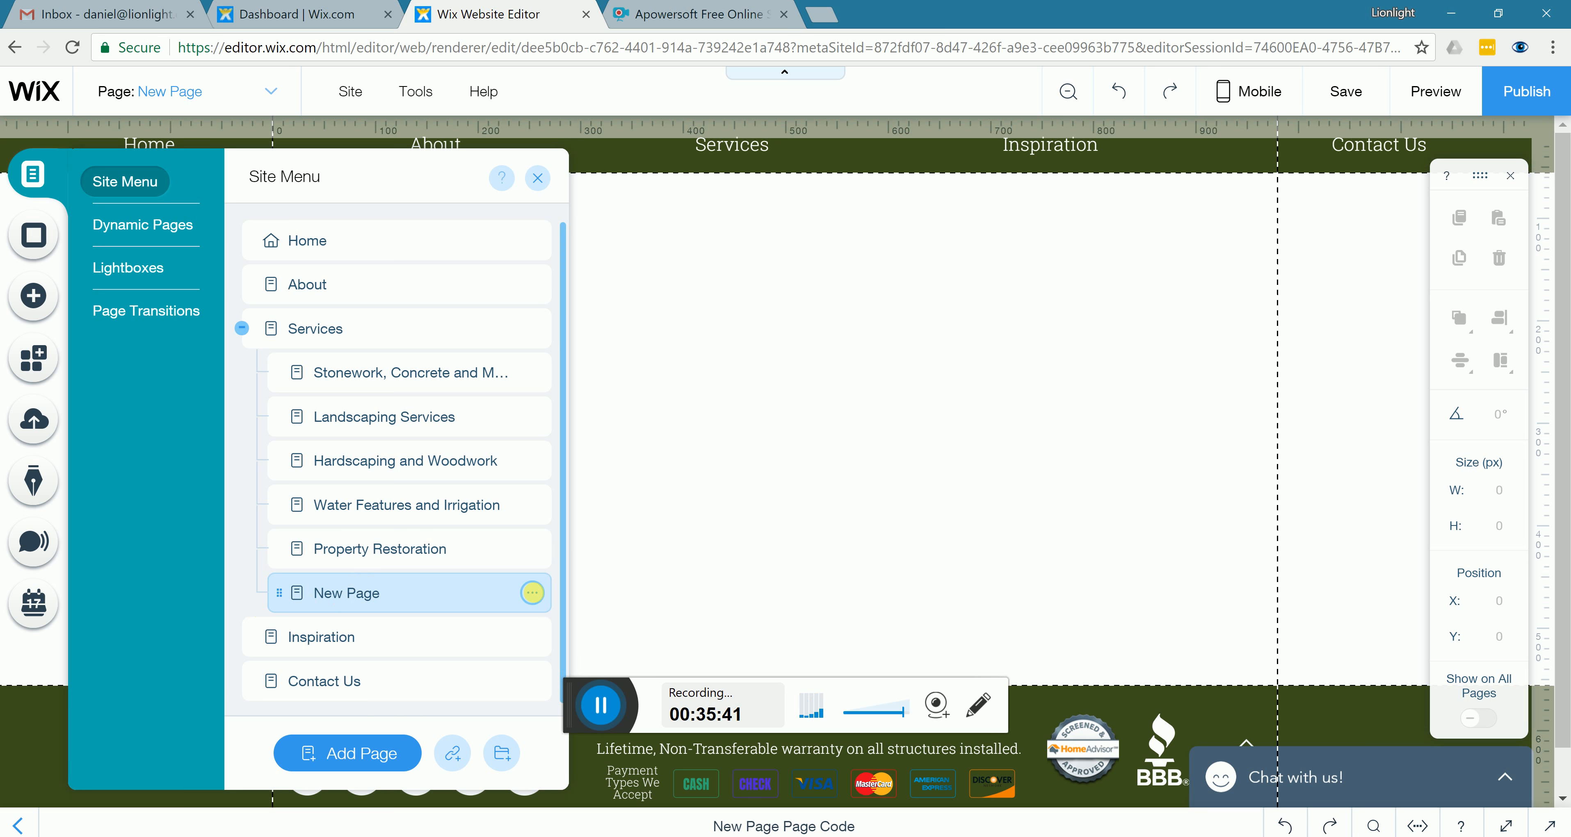
Rename the new subpage to a possessive first name followed by "Cool Stuff"
{"action": "left_click", "coordinate": [532, 593]}
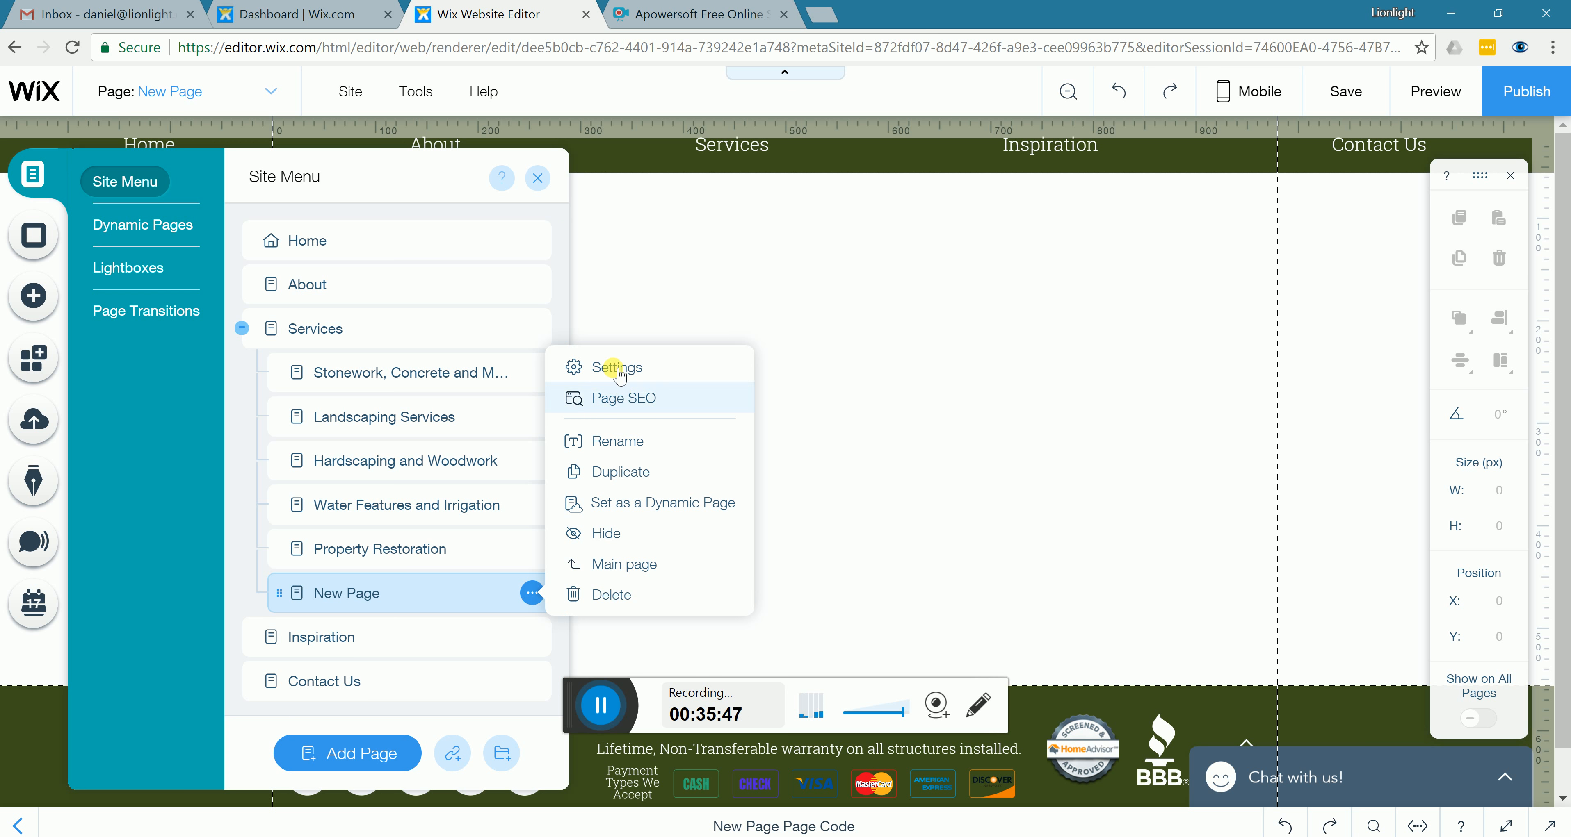
{"action": "left_click", "coordinate": [617, 440]}
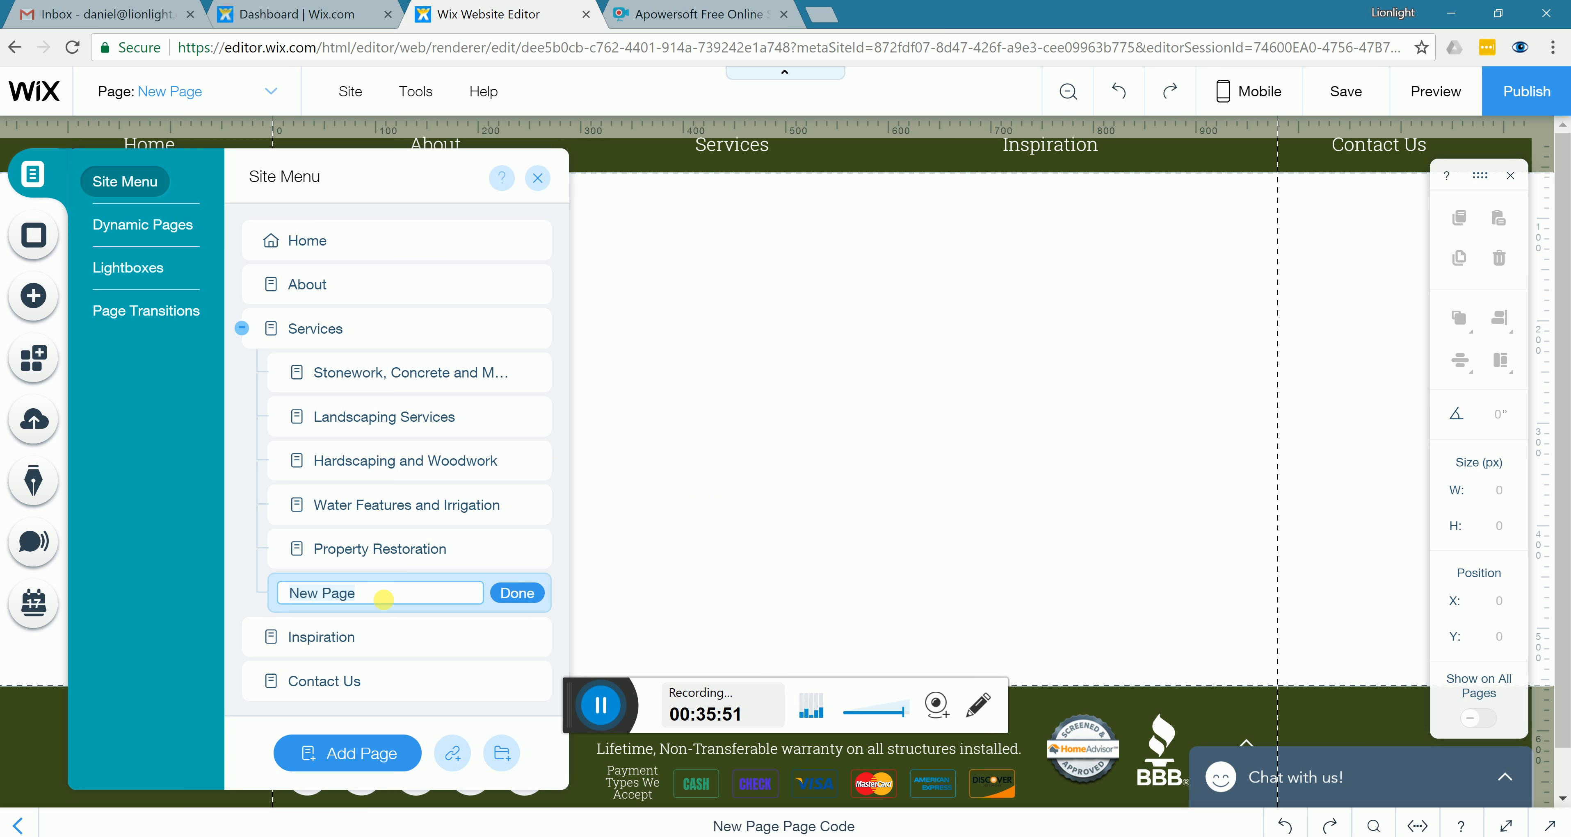
{"action": "type", "text": "Case"}
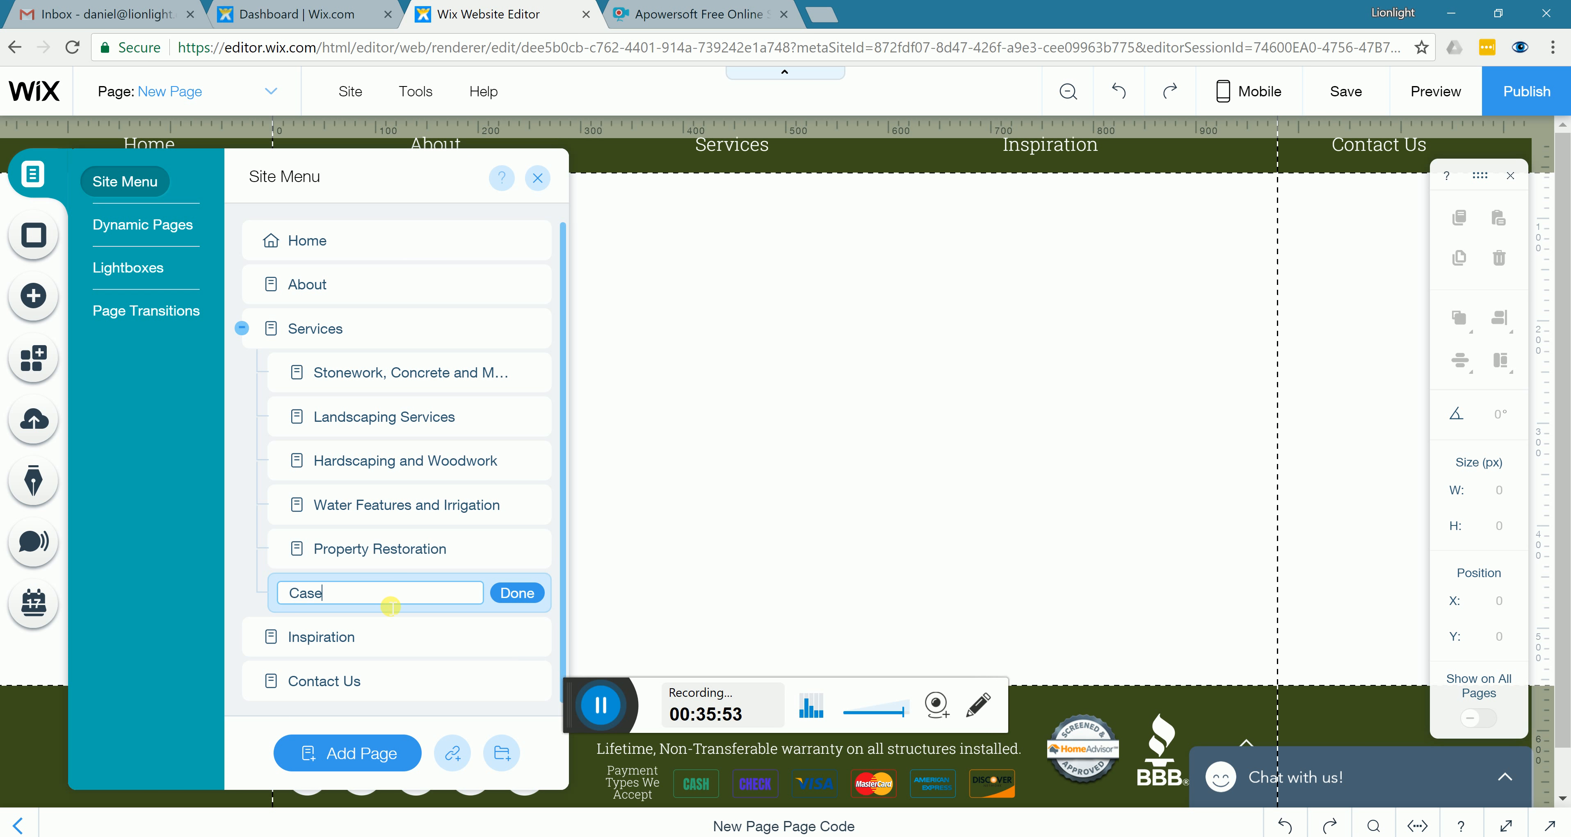
{"action": "type", "text": "ys Cool Stuff"}
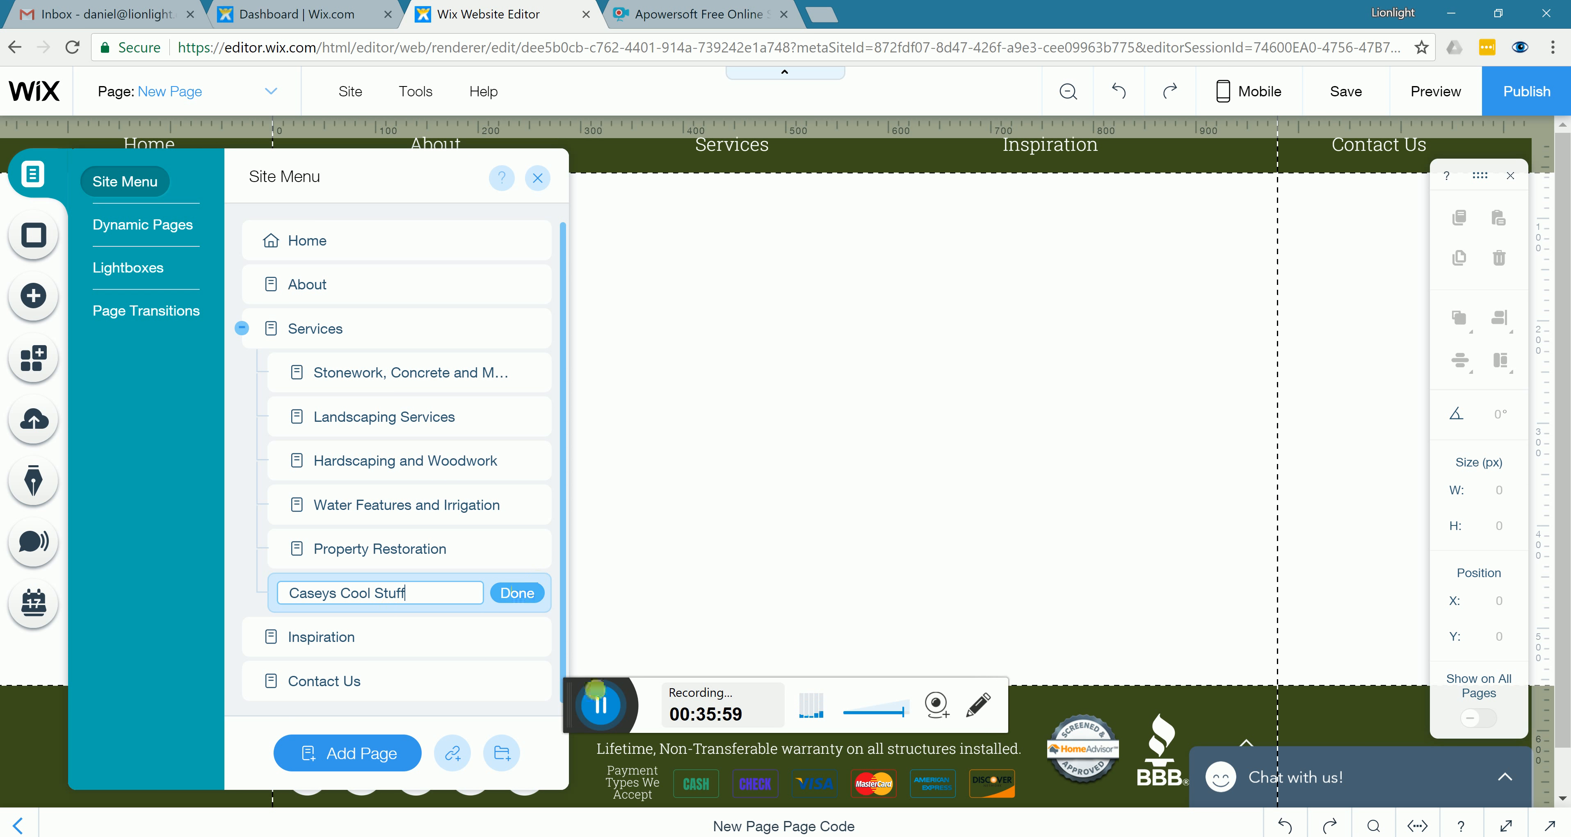
{"action": "key", "text": "Return"}
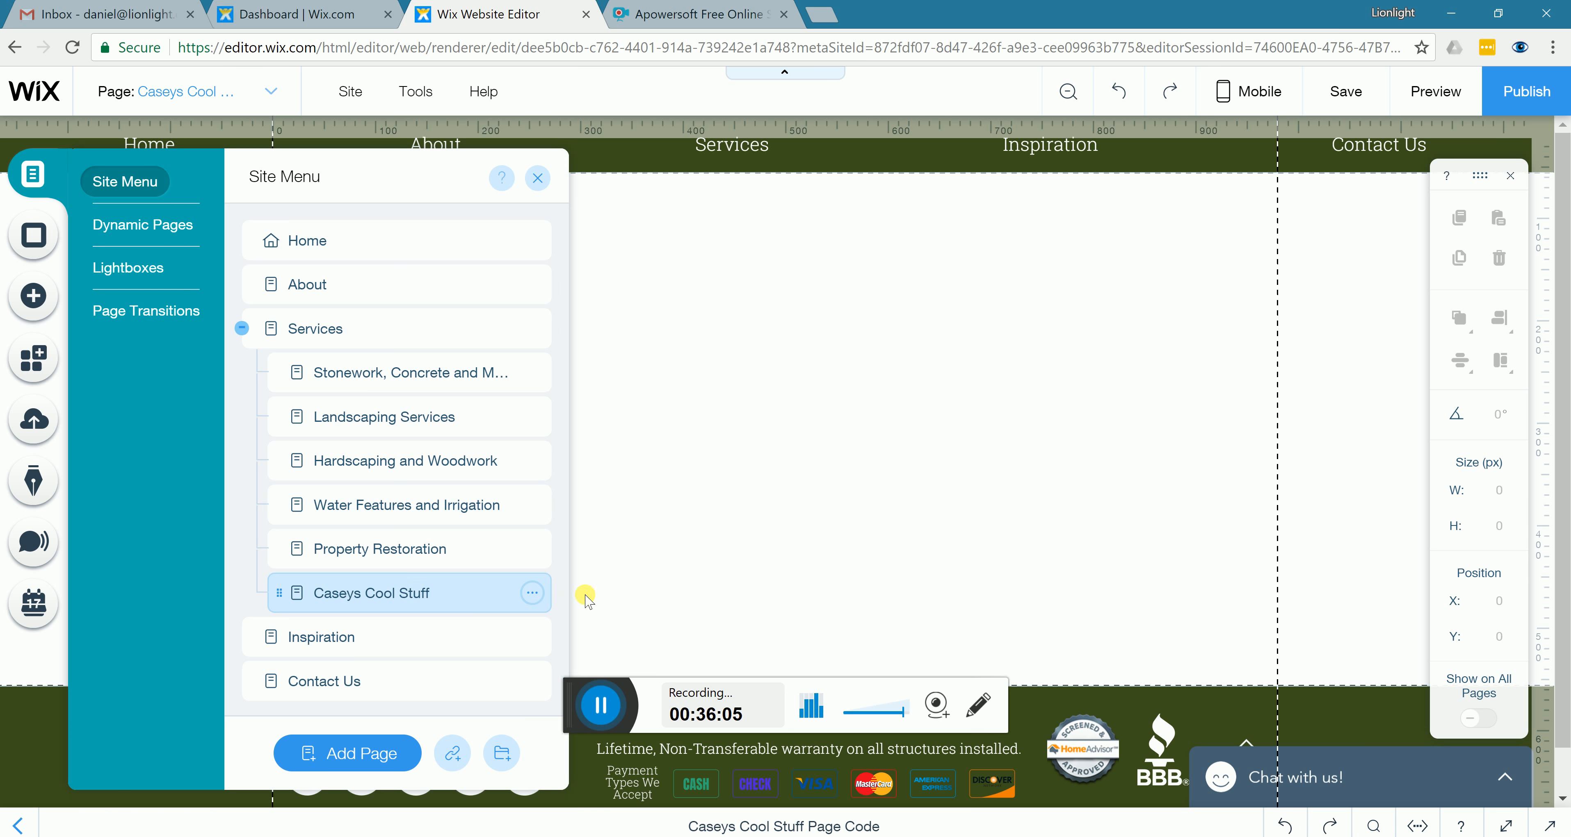
Check the blank page's design options and add the four-column Services strip with Branding, Storytelling, Design and Consulting
{"action": "left_click", "coordinate": [537, 178]}
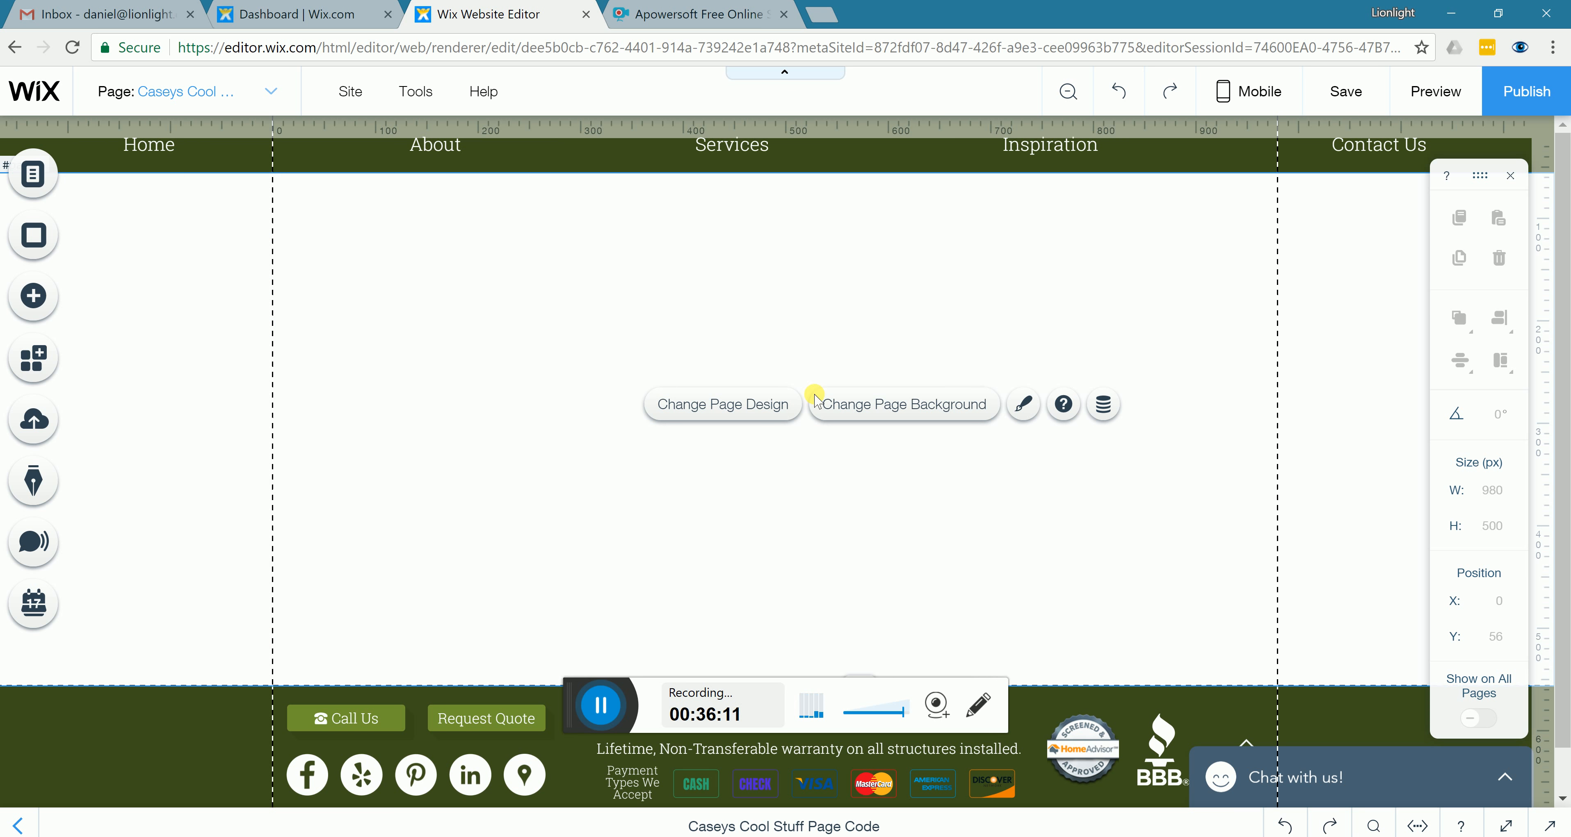
{"action": "left_click", "coordinate": [744, 406]}
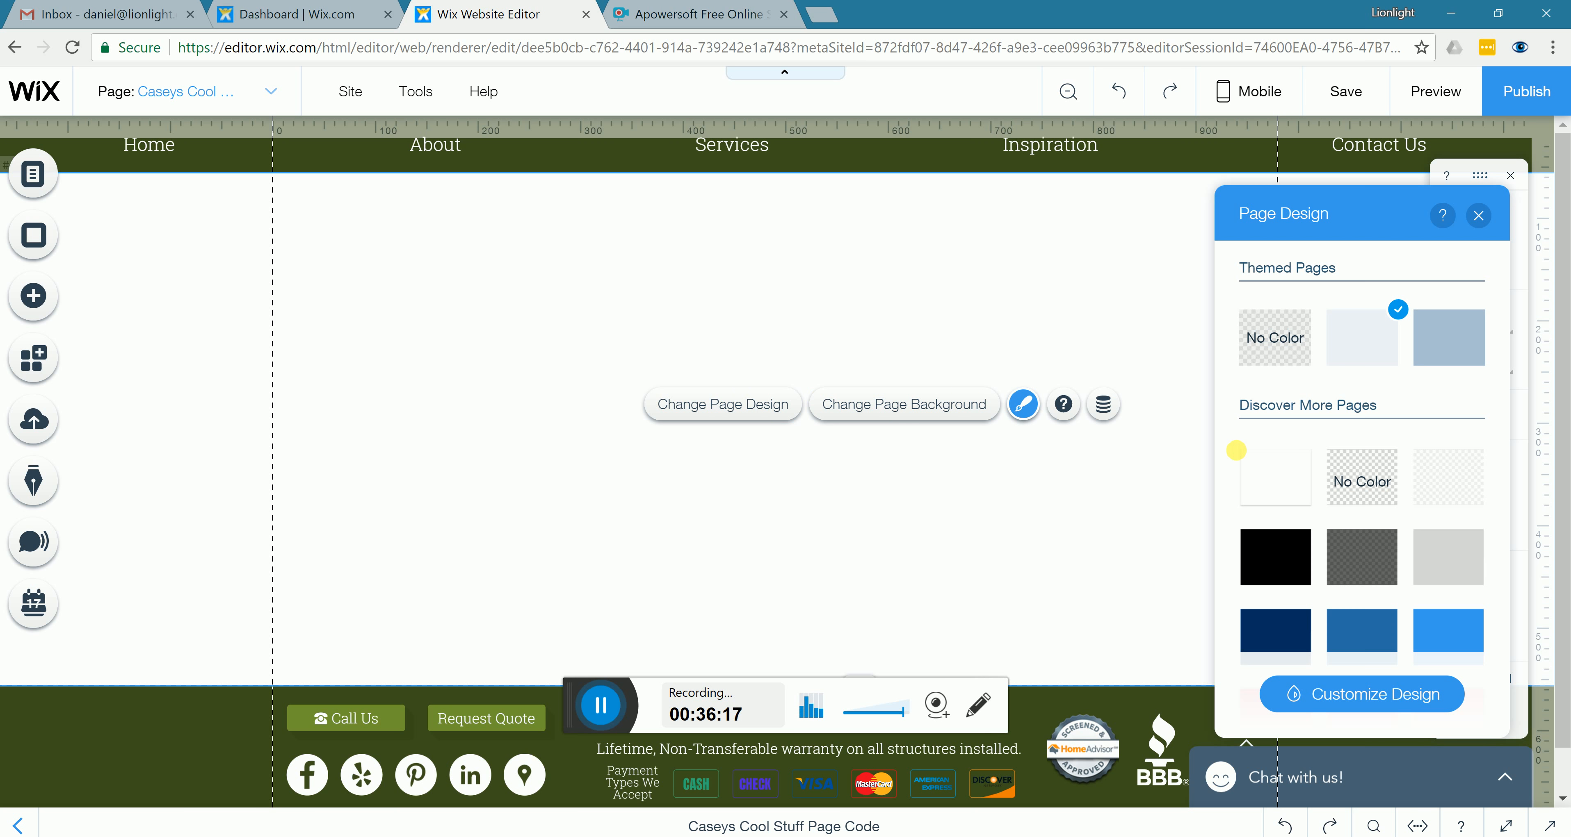
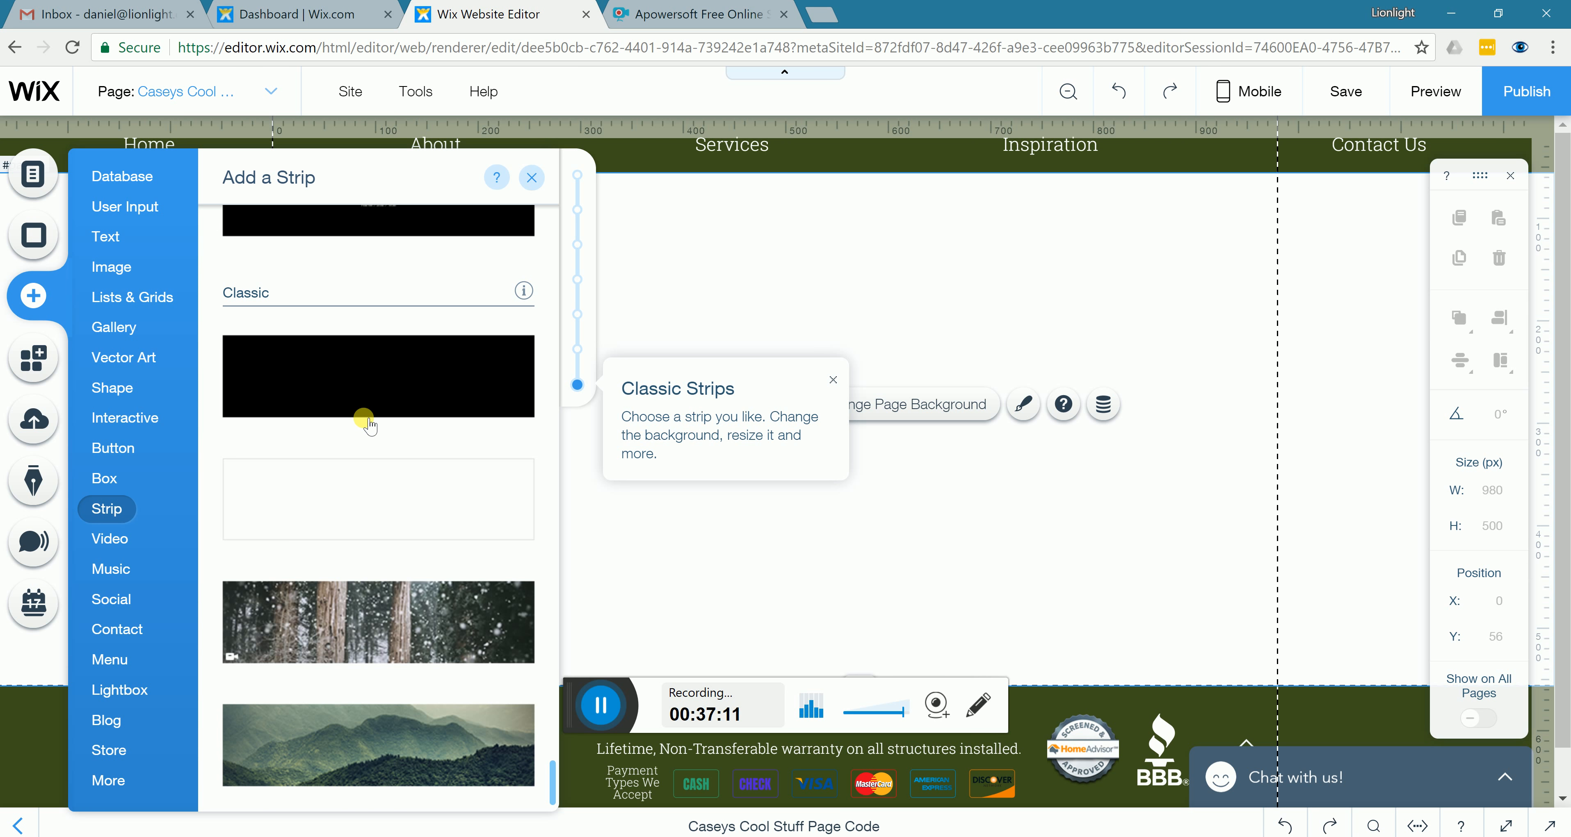
{"action": "scroll", "coordinate": [367, 421], "scroll_direction": "up", "scroll_amount": 20}
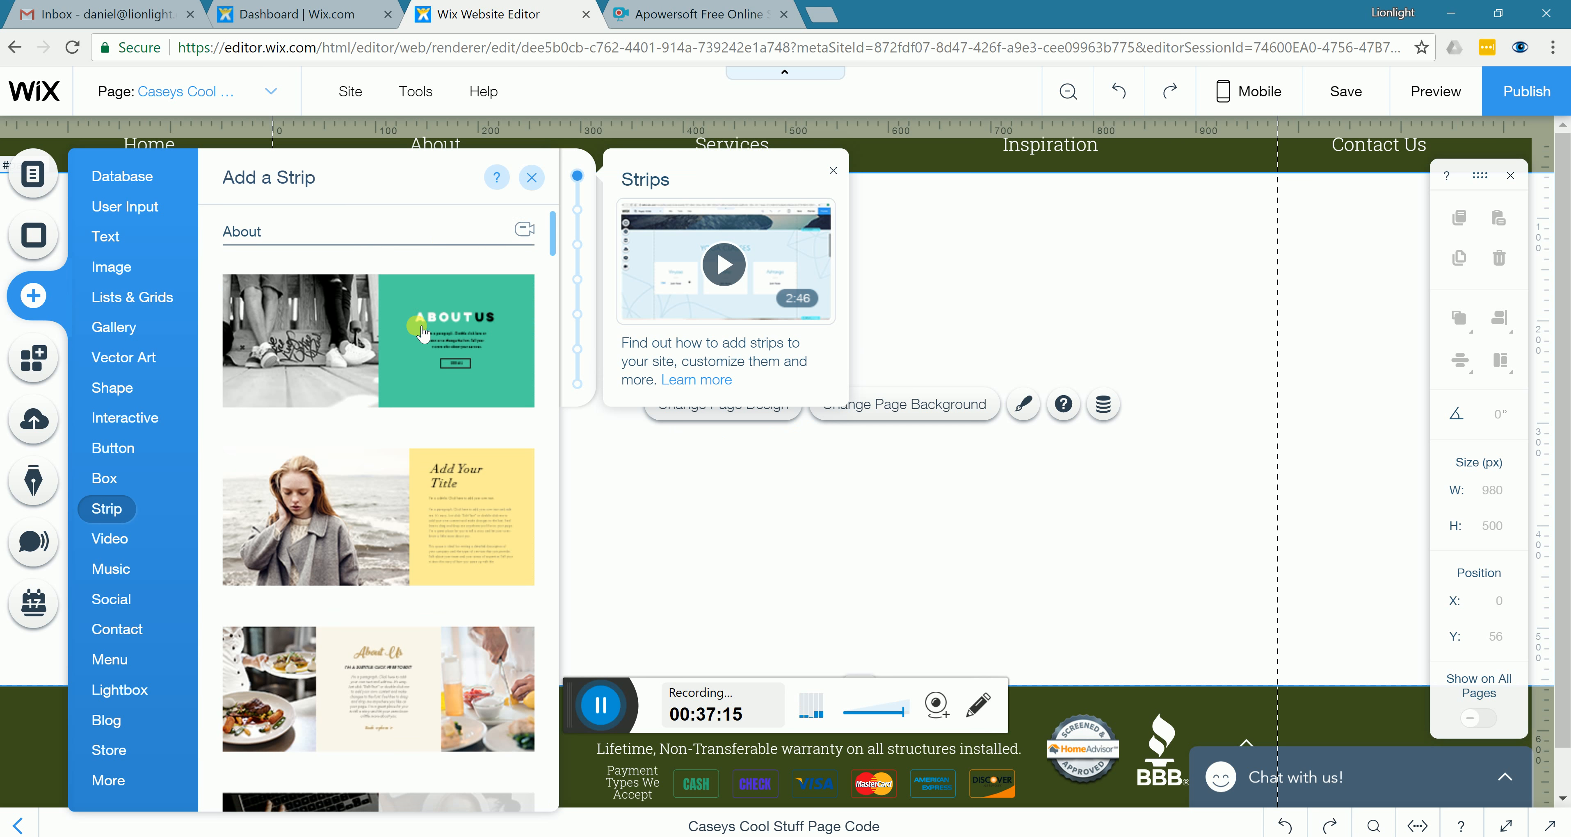
{"action": "scroll", "coordinate": [417, 325], "scroll_direction": "down", "scroll_amount": 2}
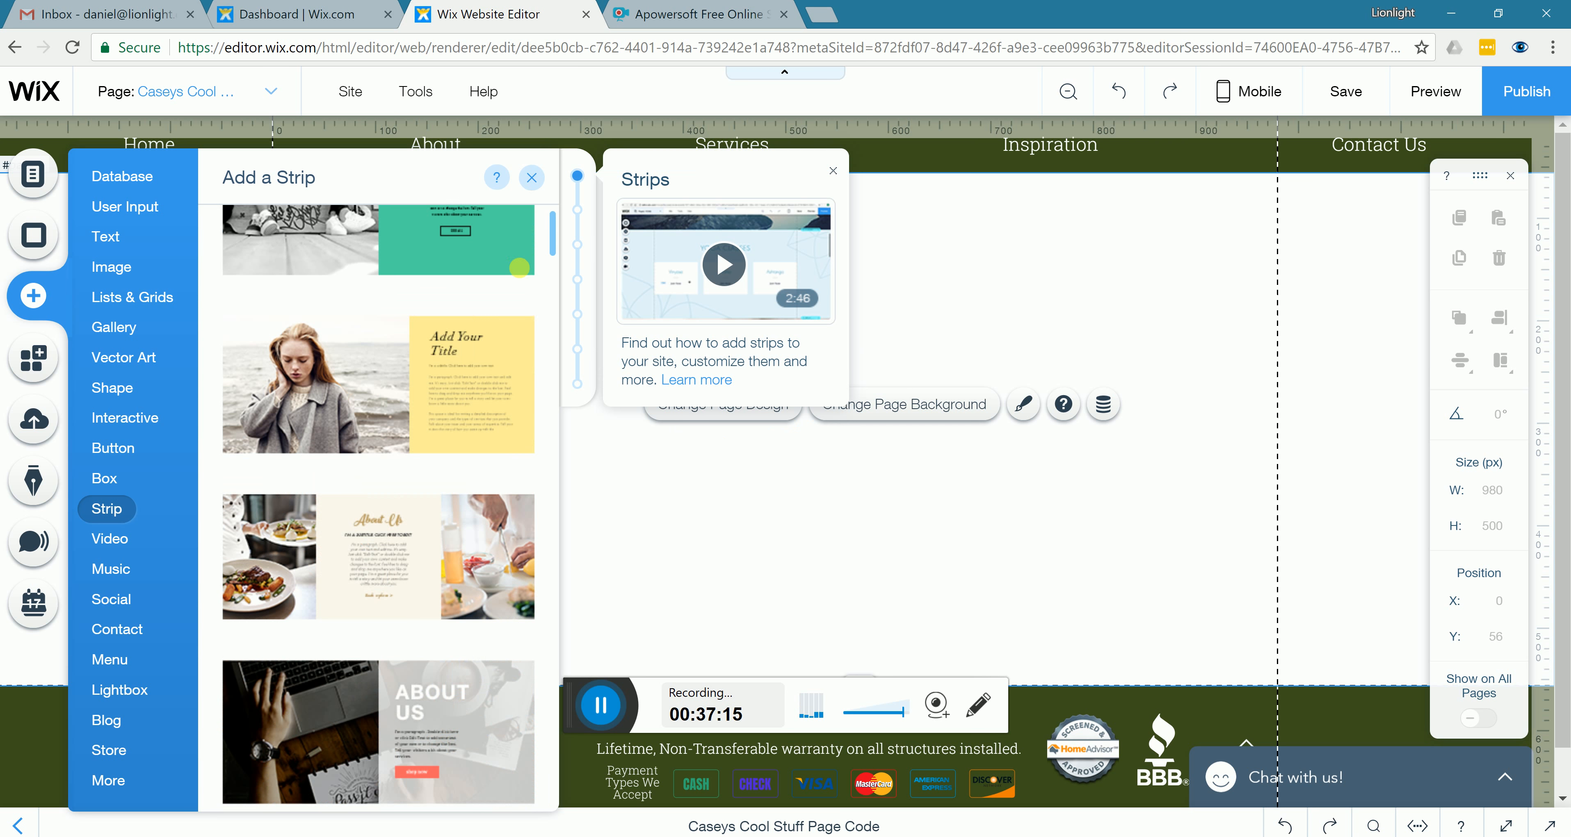
{"action": "left_click", "coordinate": [577, 211]}
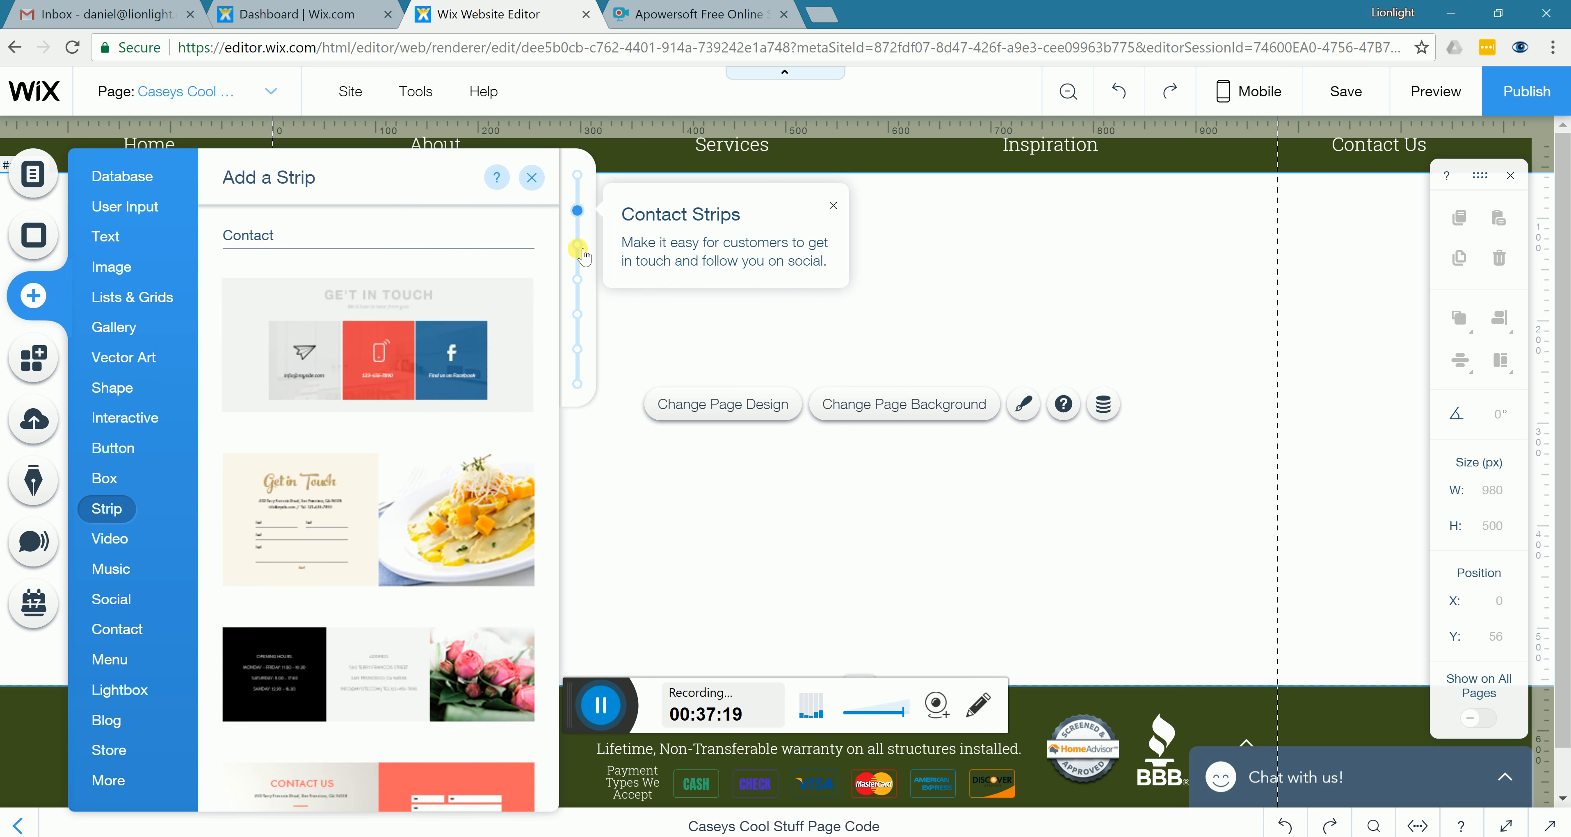
{"action": "left_click", "coordinate": [577, 282]}
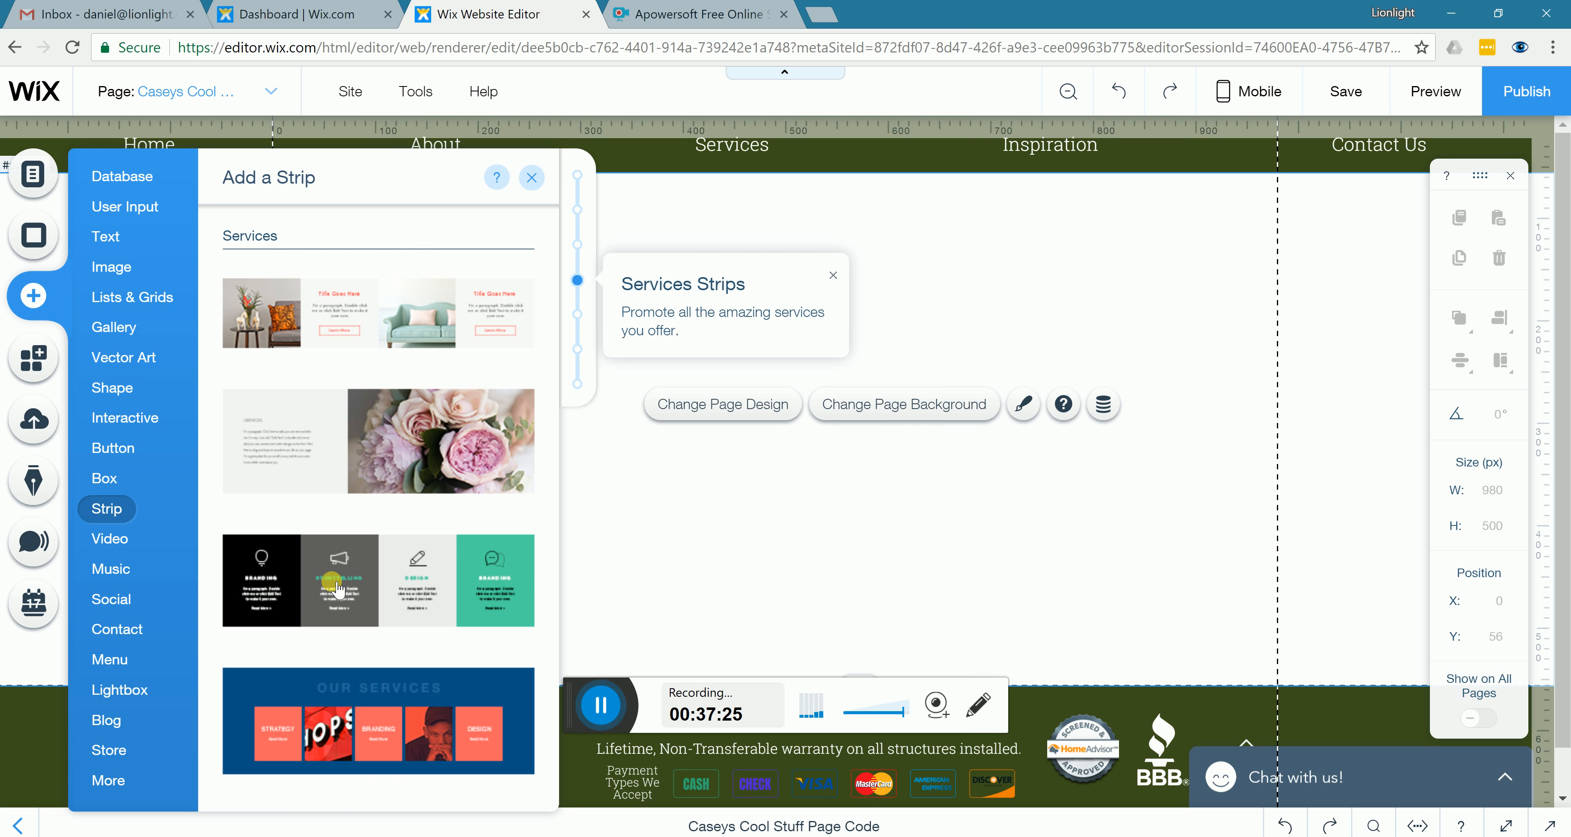
{"action": "left_click_drag", "start_coordinate": [339, 590], "coordinate": [785, 438]}
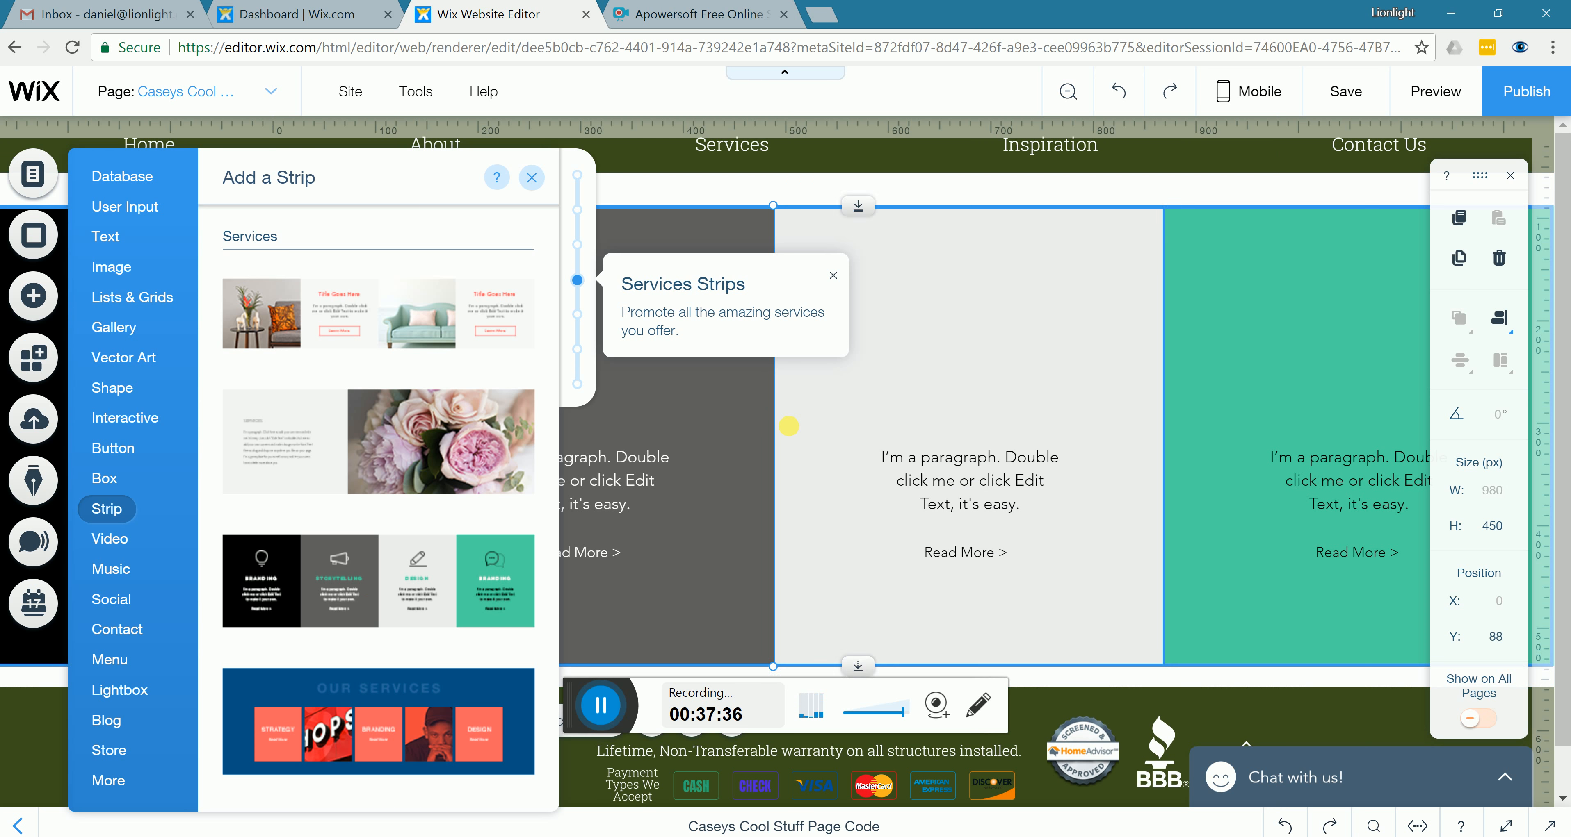
{"action": "left_click", "coordinate": [793, 425]}
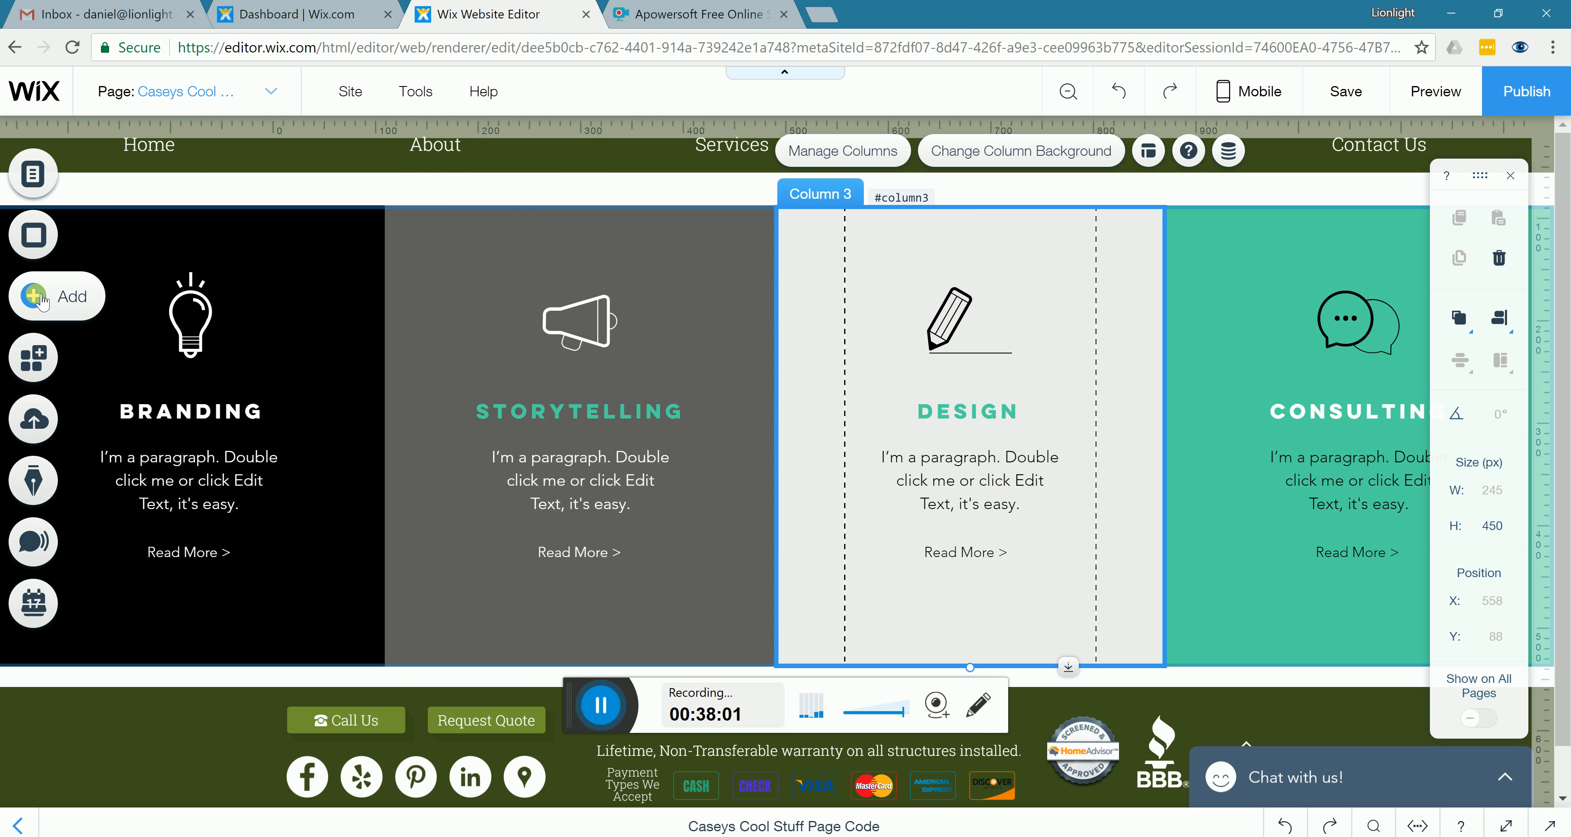
Add the blue and red "The Team" strip from the Team strips directly below the services strip
{"action": "left_click", "coordinate": [44, 303]}
{"action": "scroll", "coordinate": [426, 518], "scroll_direction": "down", "scroll_amount": 10}
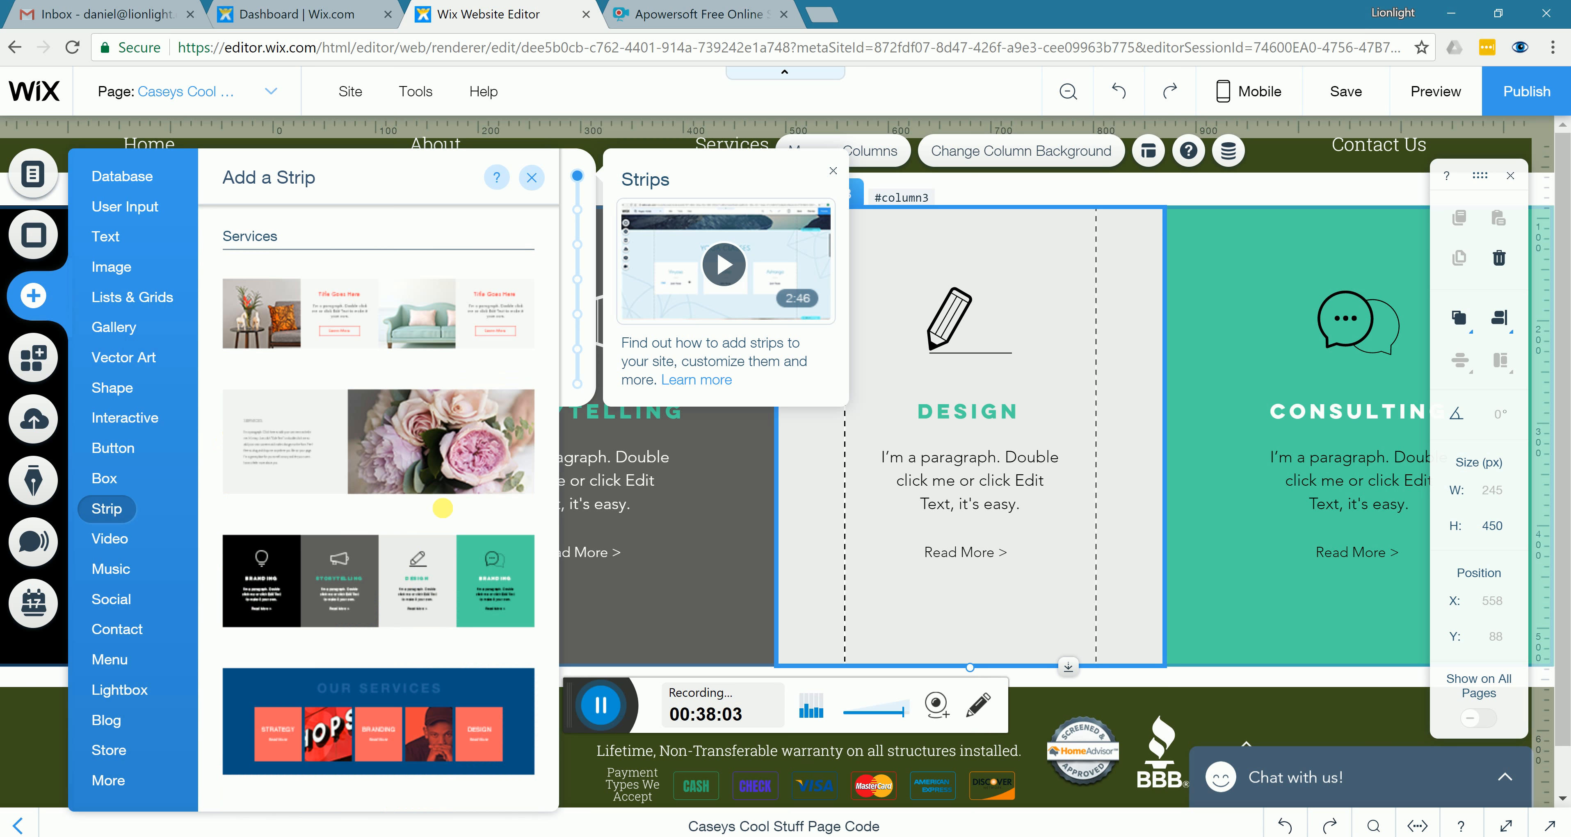
{"action": "left_click", "coordinate": [578, 316]}
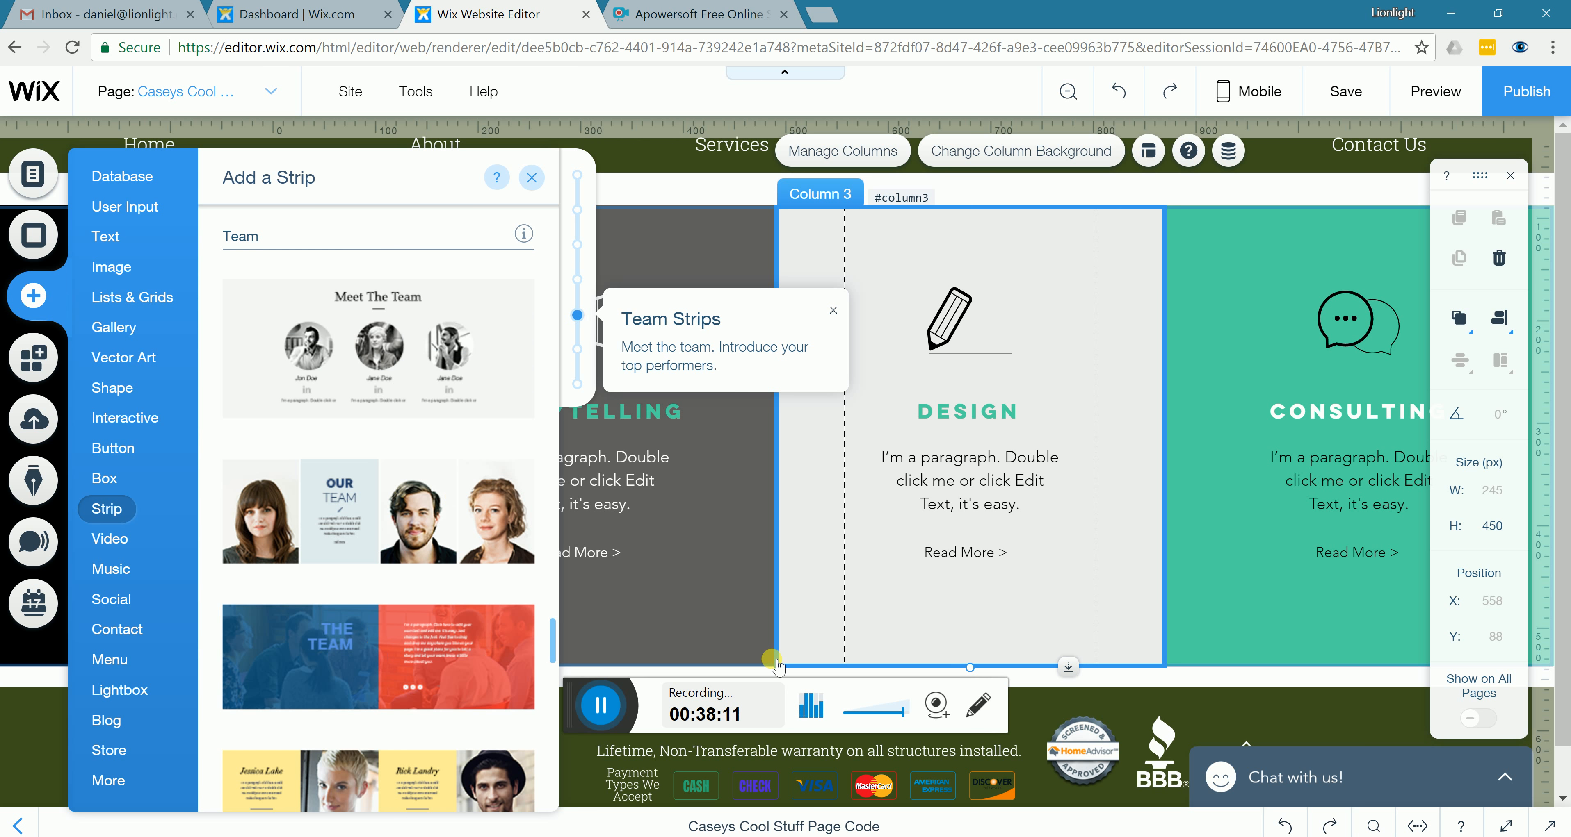
{"action": "left_click_drag", "start_coordinate": [779, 689], "coordinate": [788, 585]}
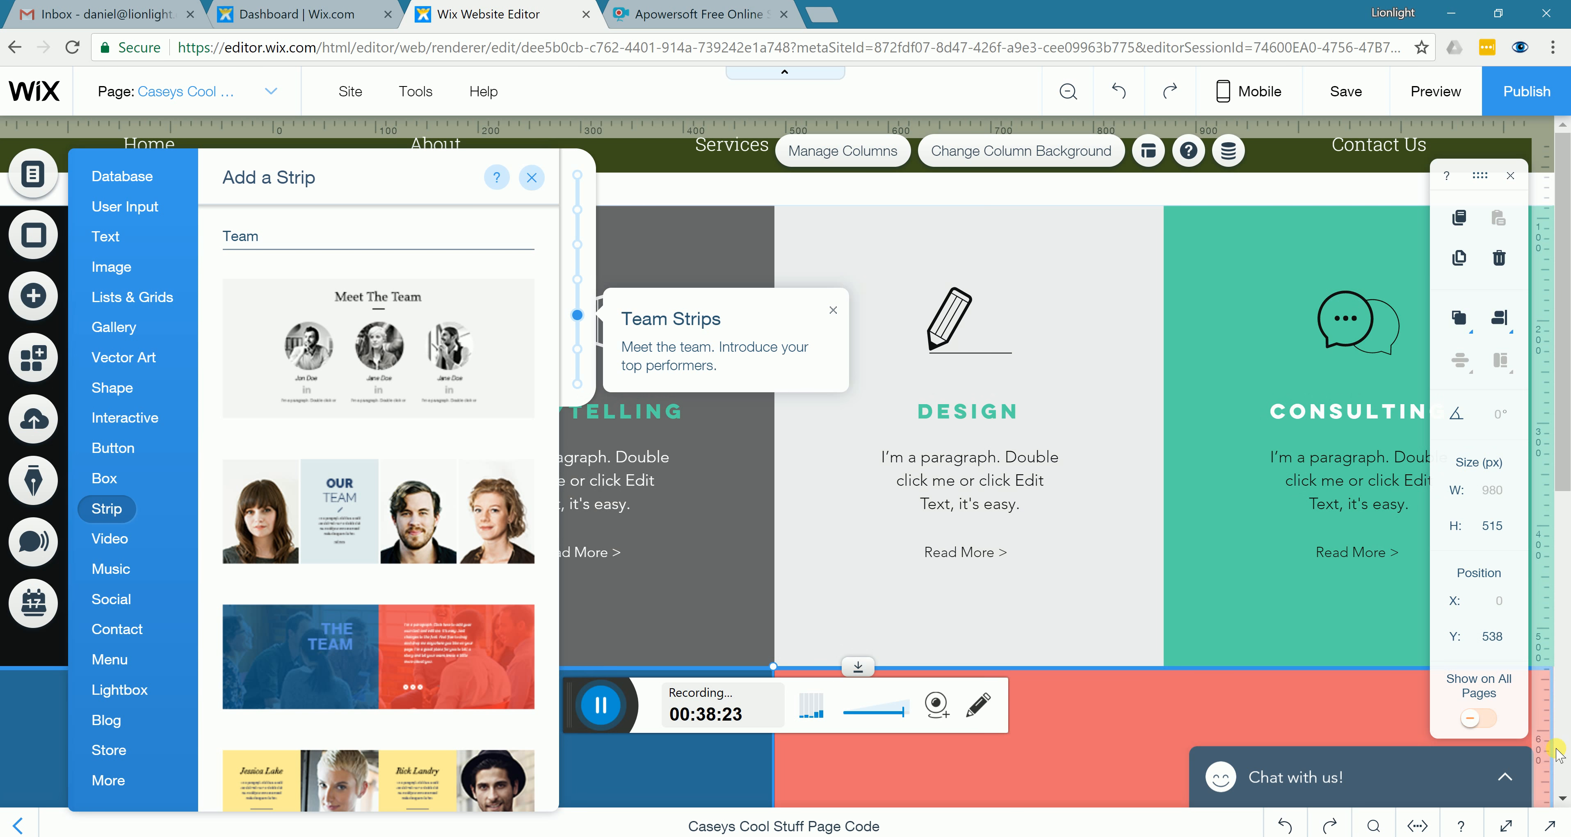
Look over the two added strips down the page, checking the team strip's columns and their position below the services strip
{"action": "left_click_drag", "start_coordinate": [1563, 329], "coordinate": [1564, 634]}
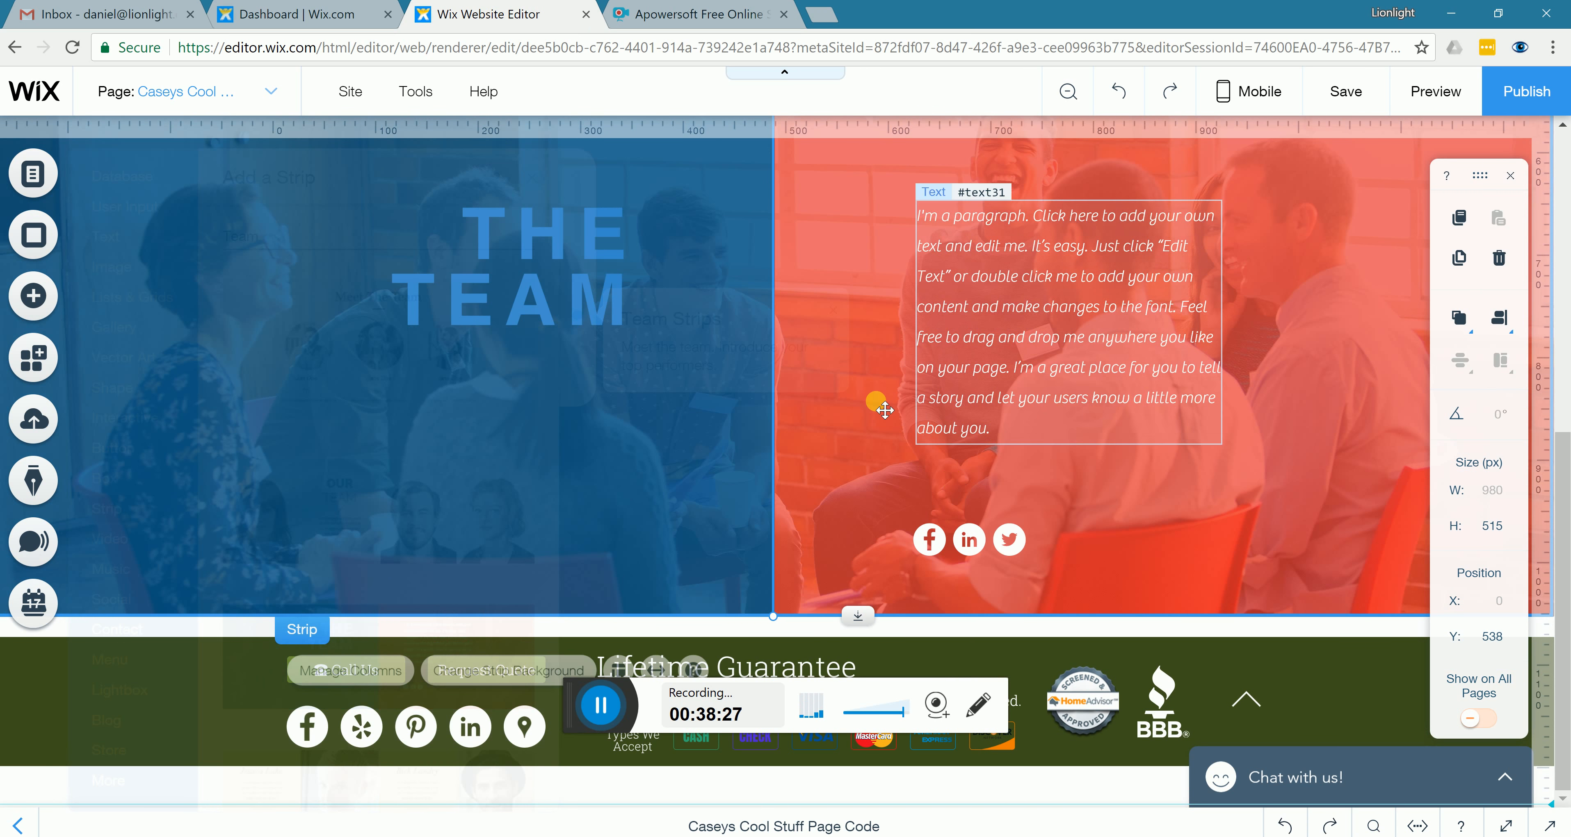
{"action": "scroll", "coordinate": [823, 430], "scroll_direction": "up", "scroll_amount": 4}
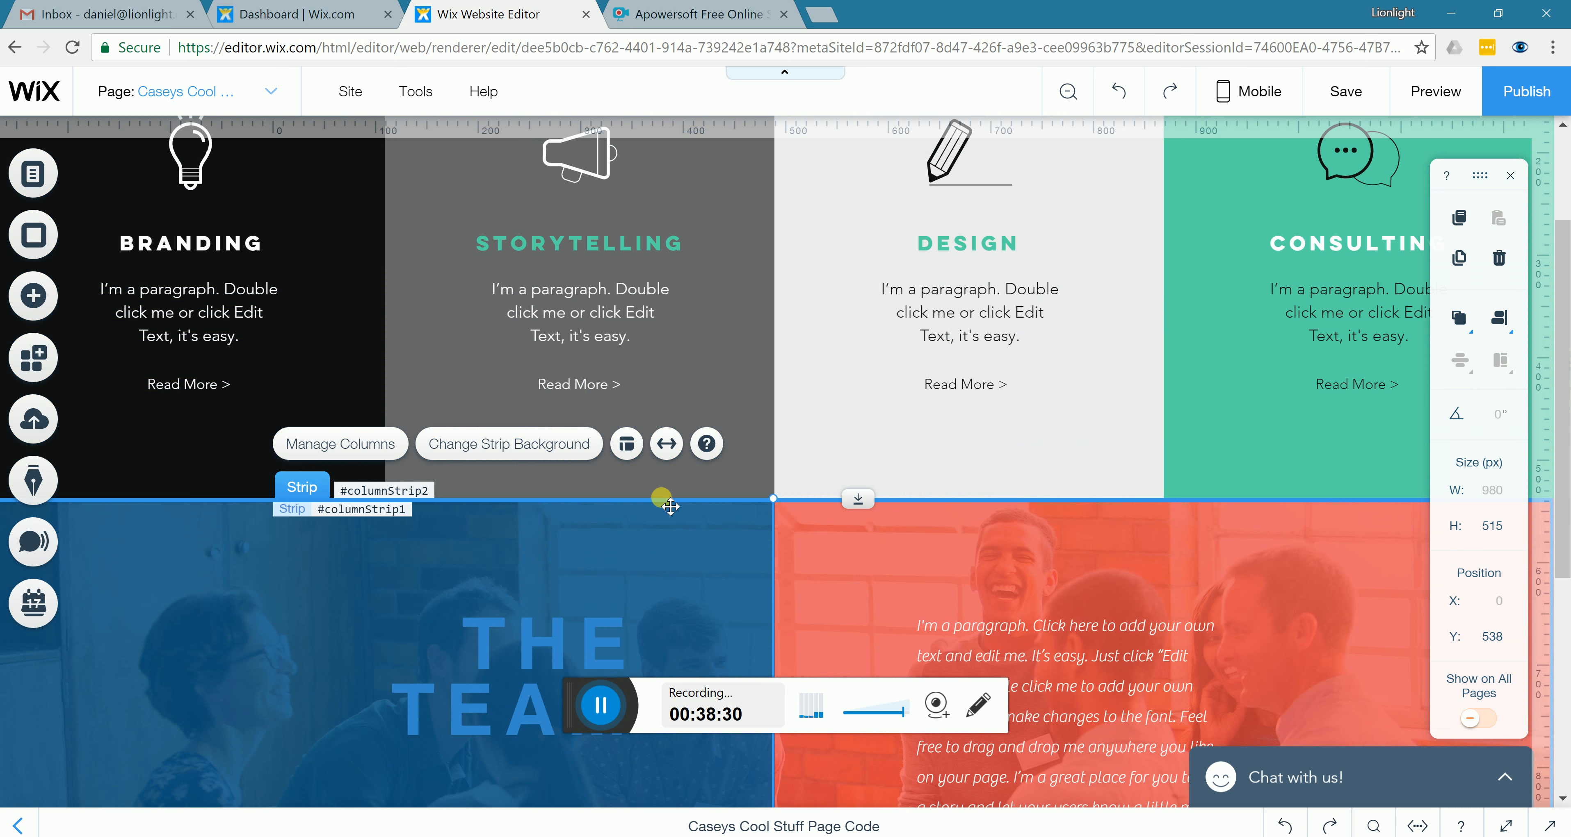
{"action": "left_click_drag", "start_coordinate": [671, 506], "coordinate": [802, 453]}
{"action": "scroll", "coordinate": [801, 461], "scroll_direction": "down", "scroll_amount": 1}
{"action": "scroll", "coordinate": [1013, 478], "scroll_direction": "down", "scroll_amount": 1}
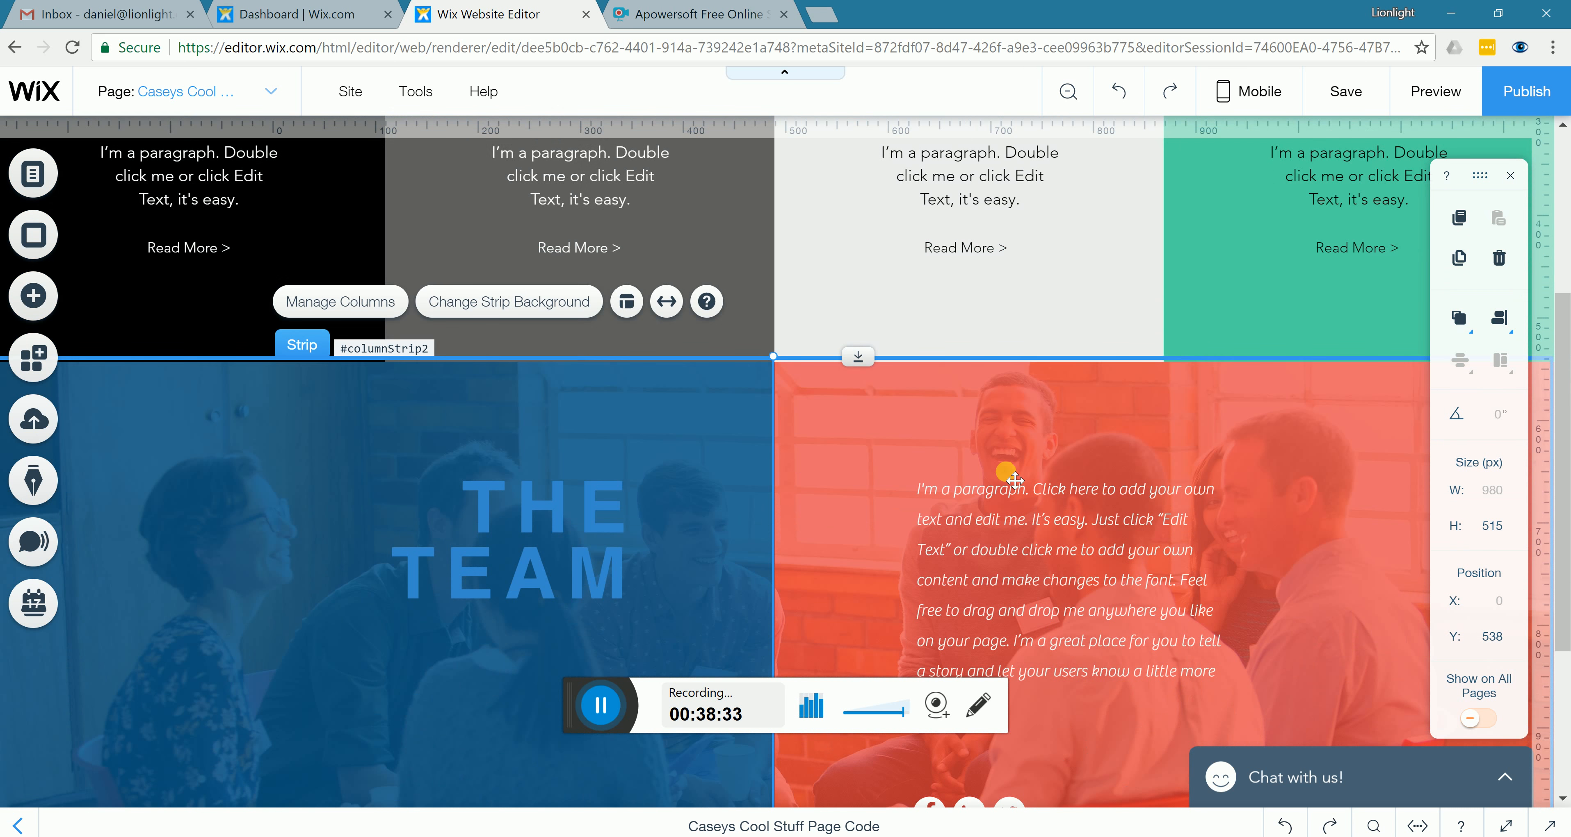
{"action": "scroll", "coordinate": [1054, 475], "scroll_direction": "down", "scroll_amount": 1}
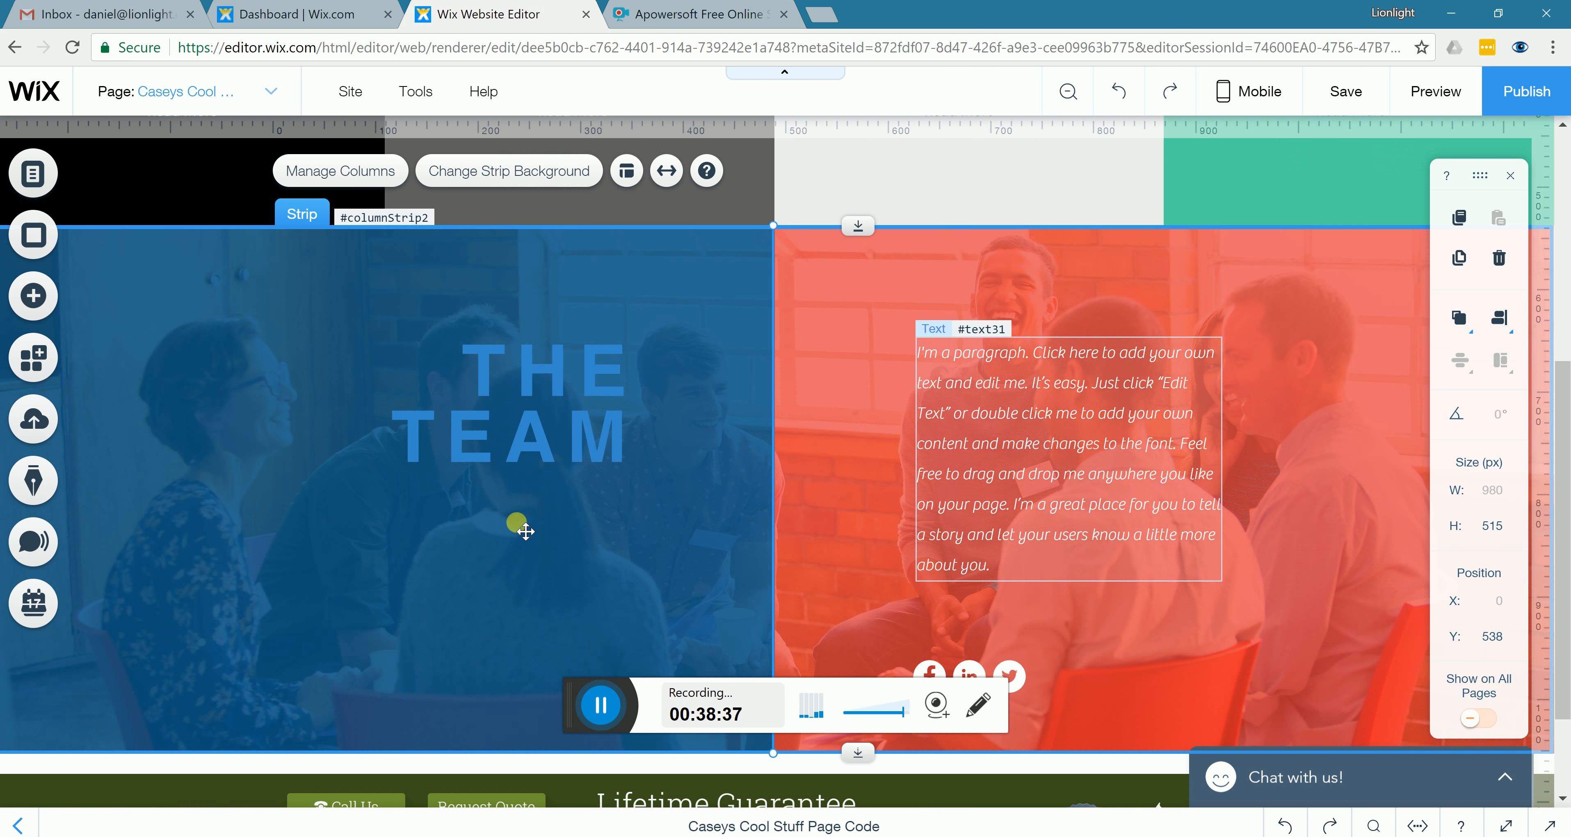
{"action": "left_click", "coordinate": [509, 550]}
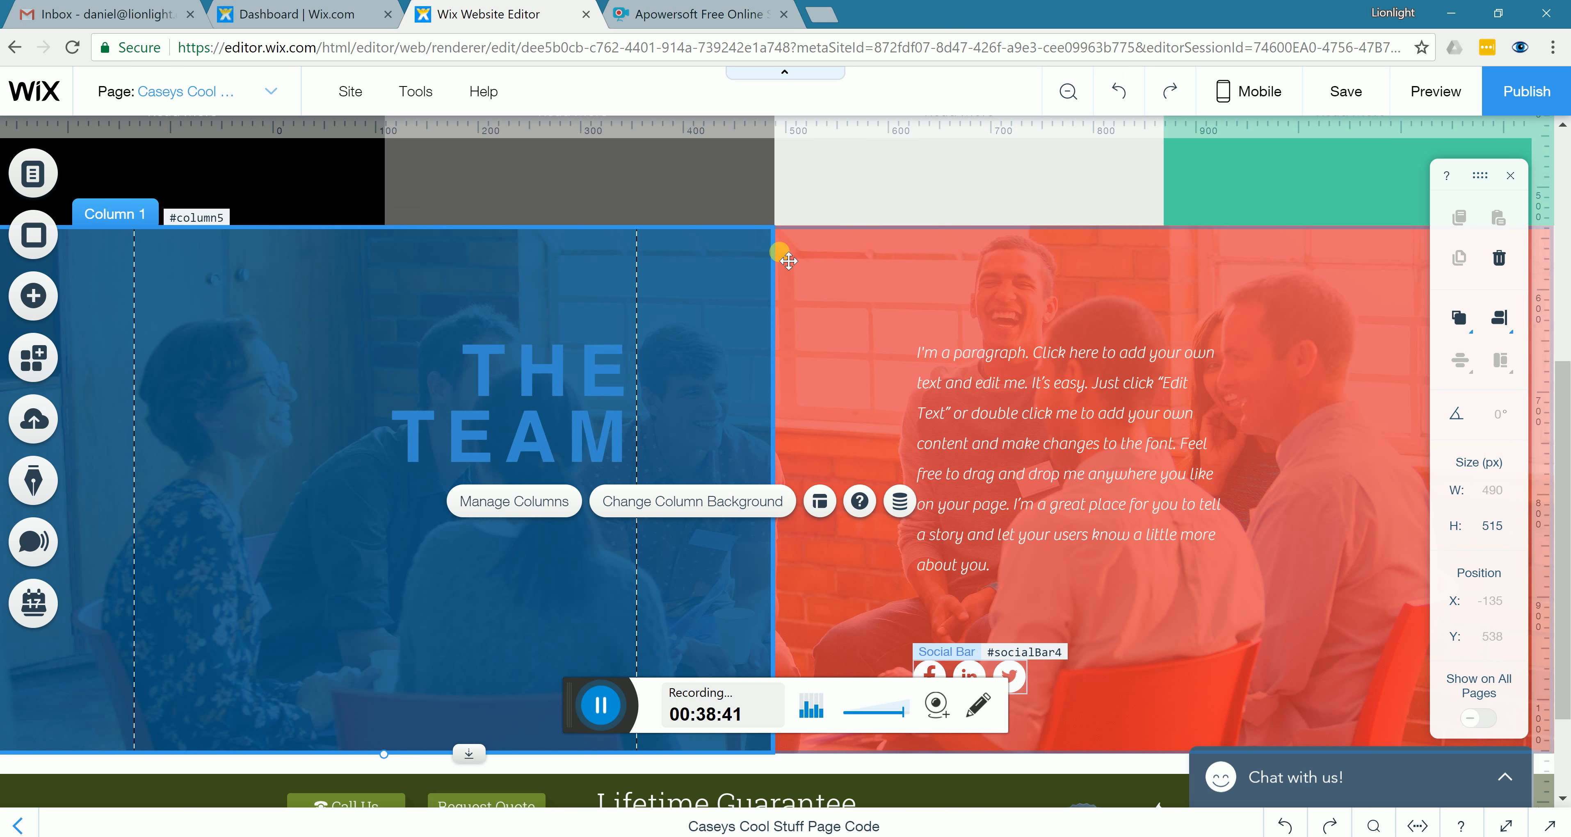
{"action": "scroll", "coordinate": [755, 265], "scroll_direction": "up", "scroll_amount": 7}
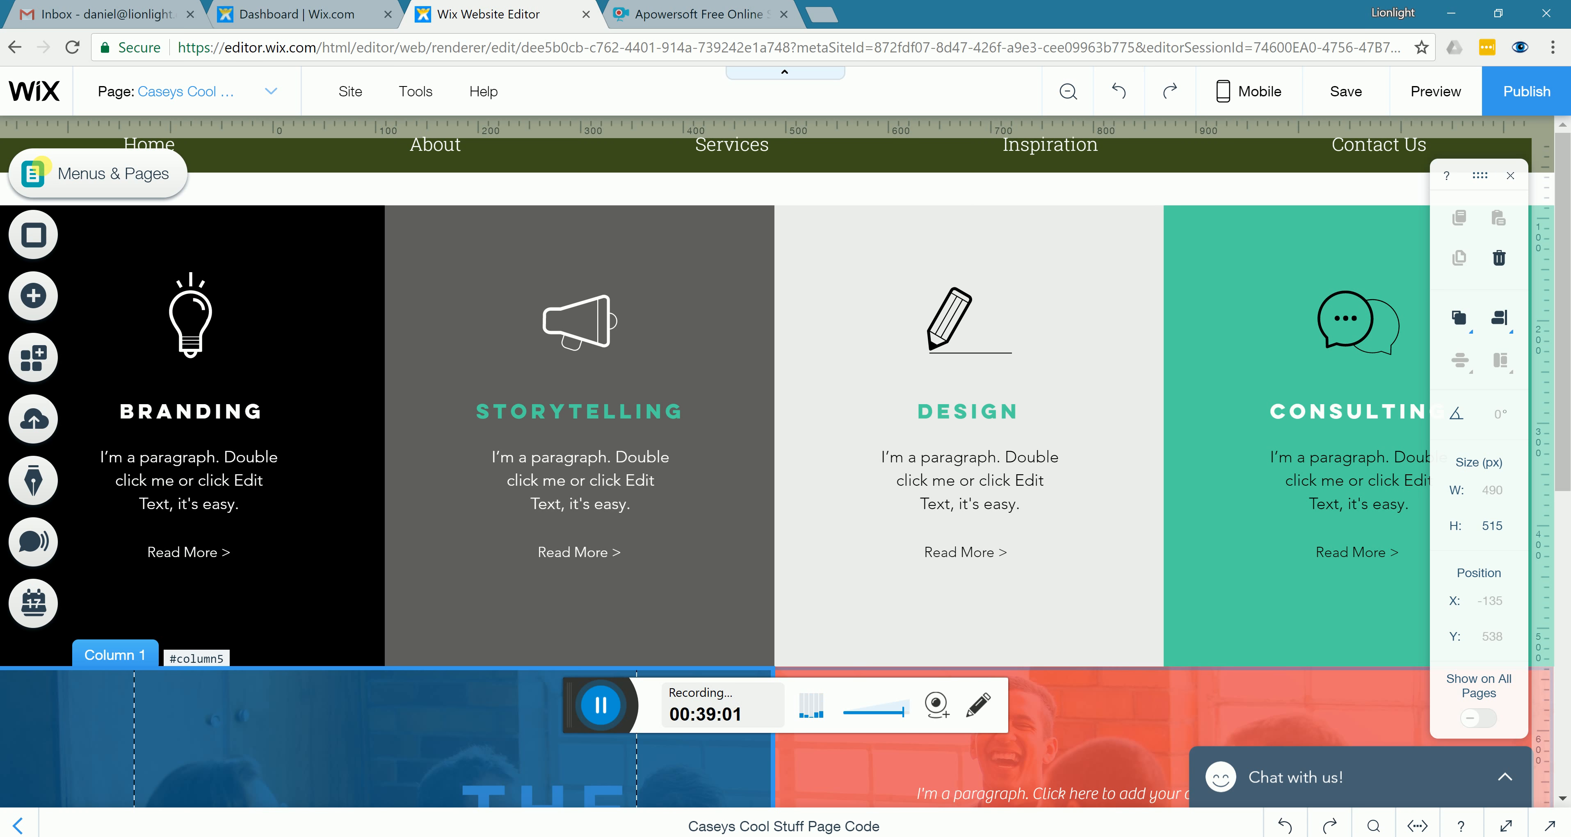
Delete the new "Cool Stuff" subpage from the site menu
{"action": "left_click", "coordinate": [49, 175]}
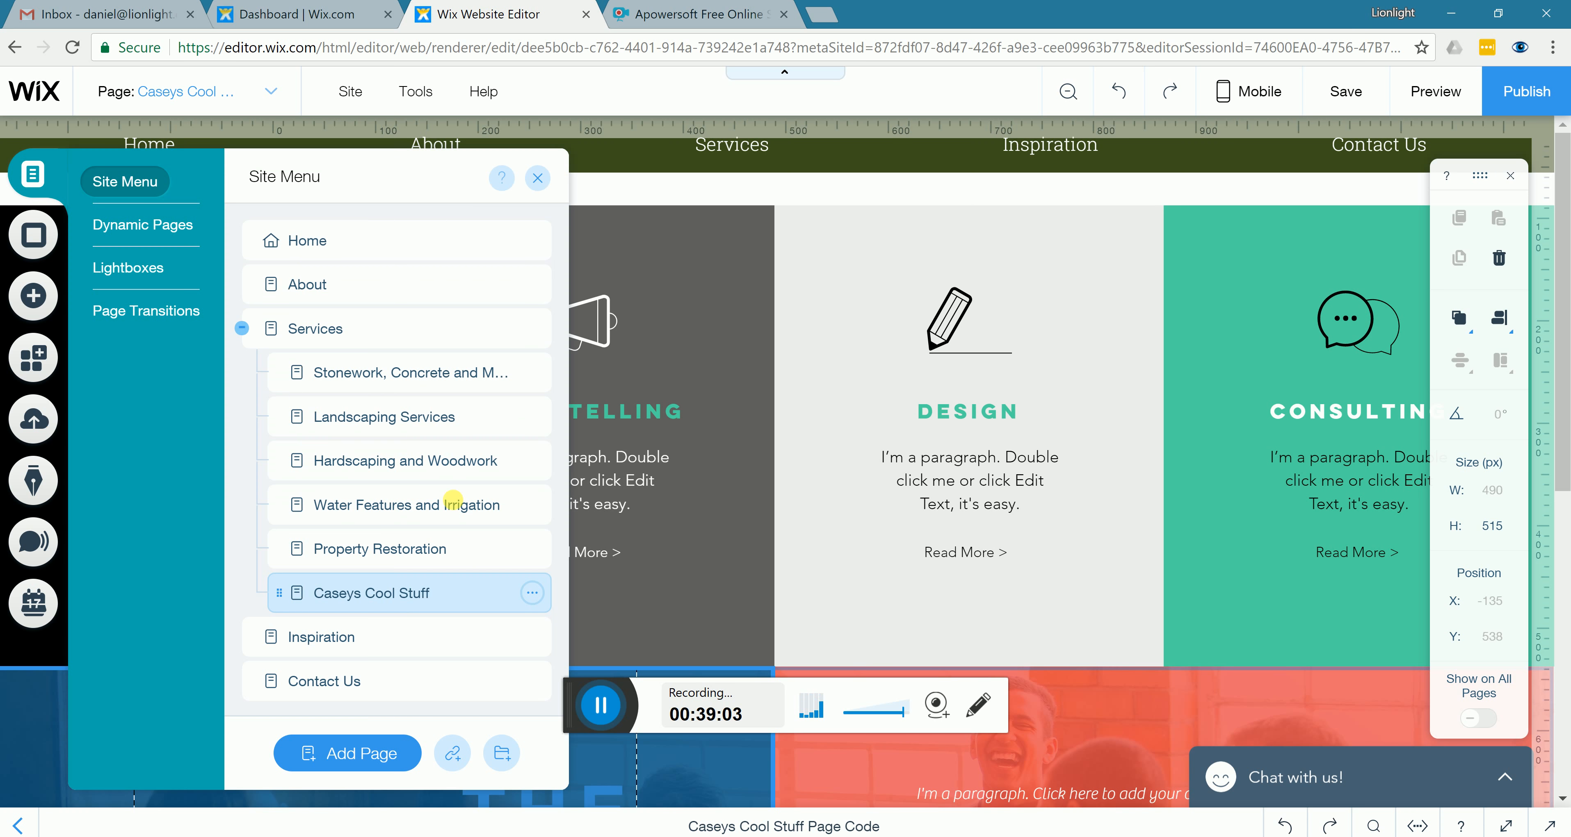
{"action": "left_click", "coordinate": [533, 597]}
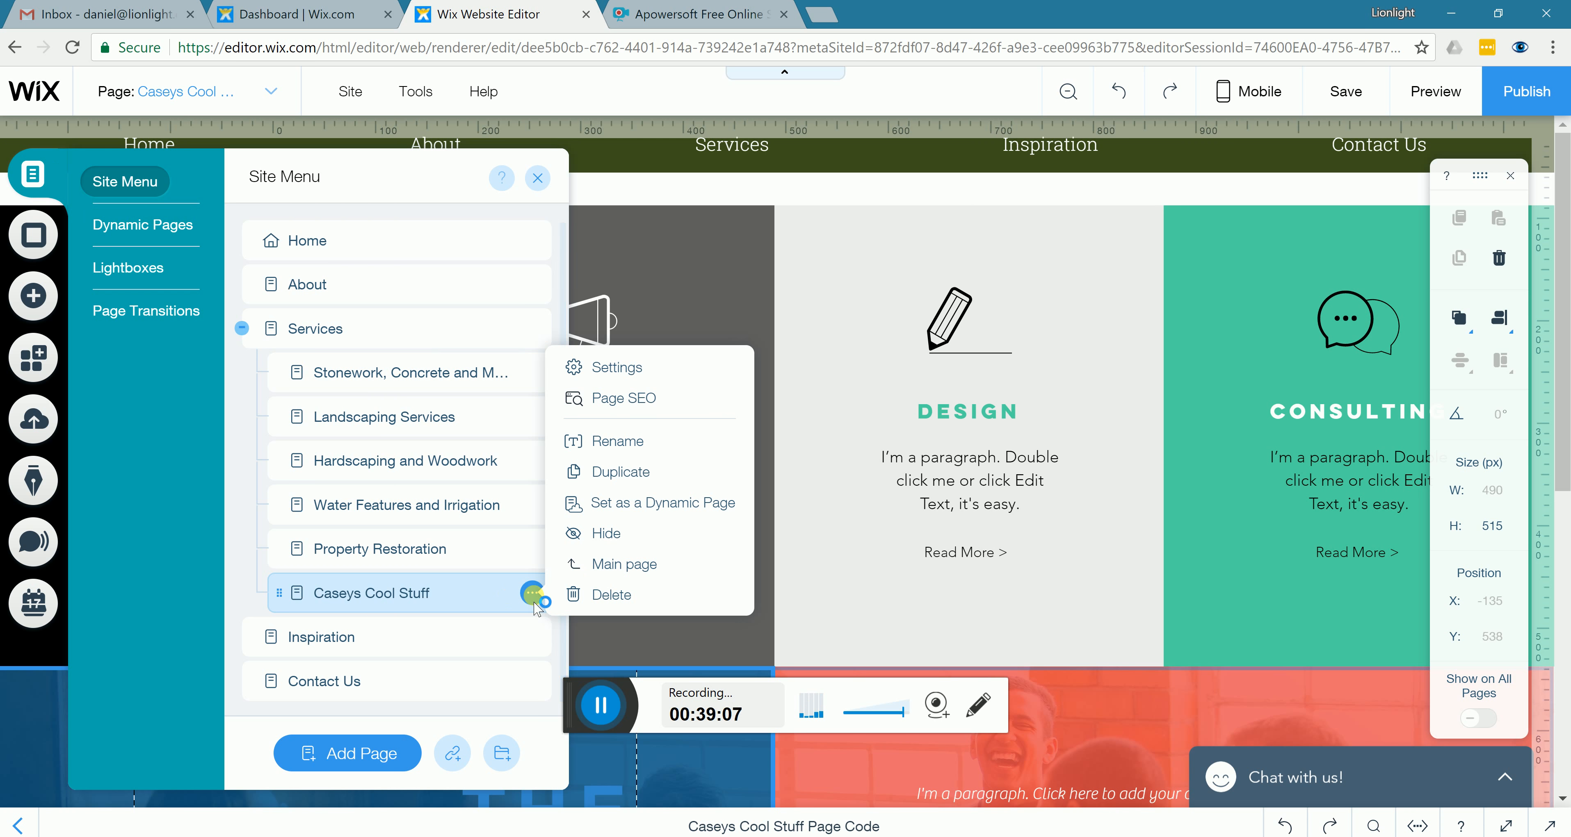
{"action": "left_click", "coordinate": [573, 592]}
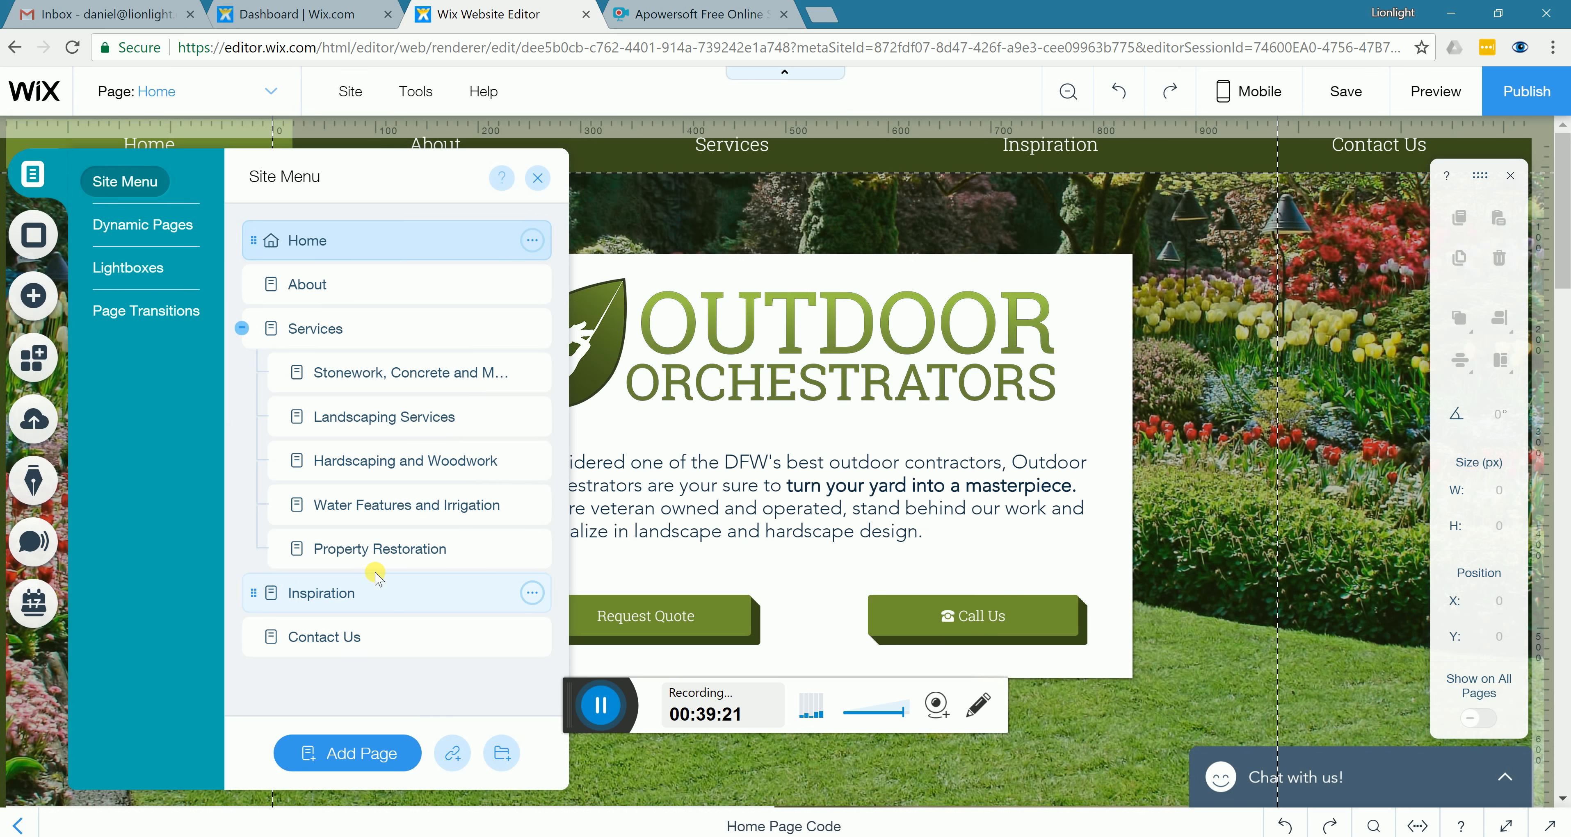
Open the Property Restoration subpage under Services and duplicate it in the site menu
{"action": "left_click_drag", "start_coordinate": [414, 555], "coordinate": [477, 556]}
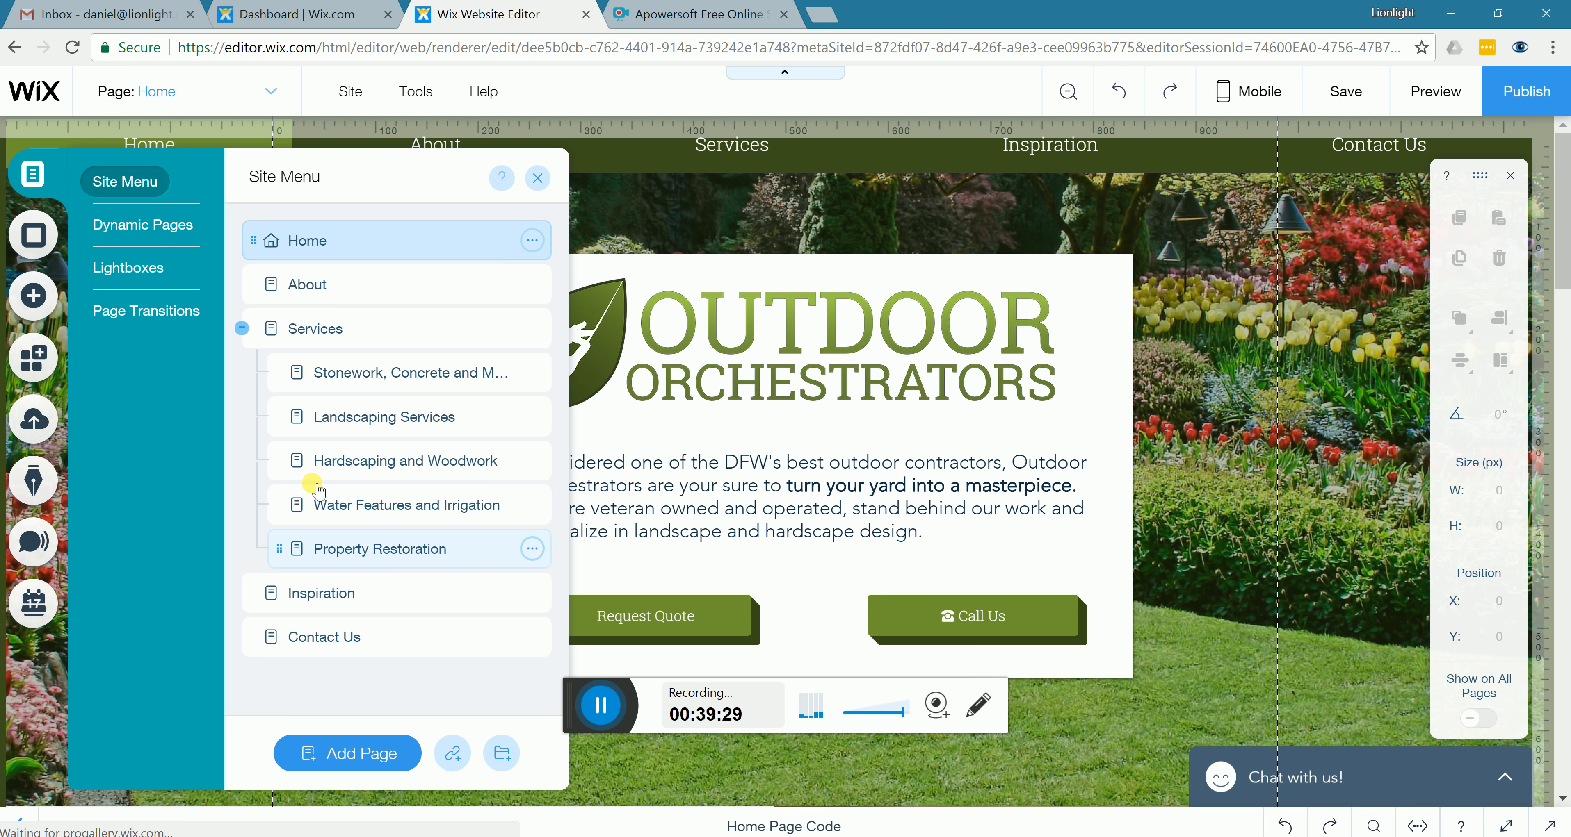
{"action": "left_click", "coordinate": [364, 543]}
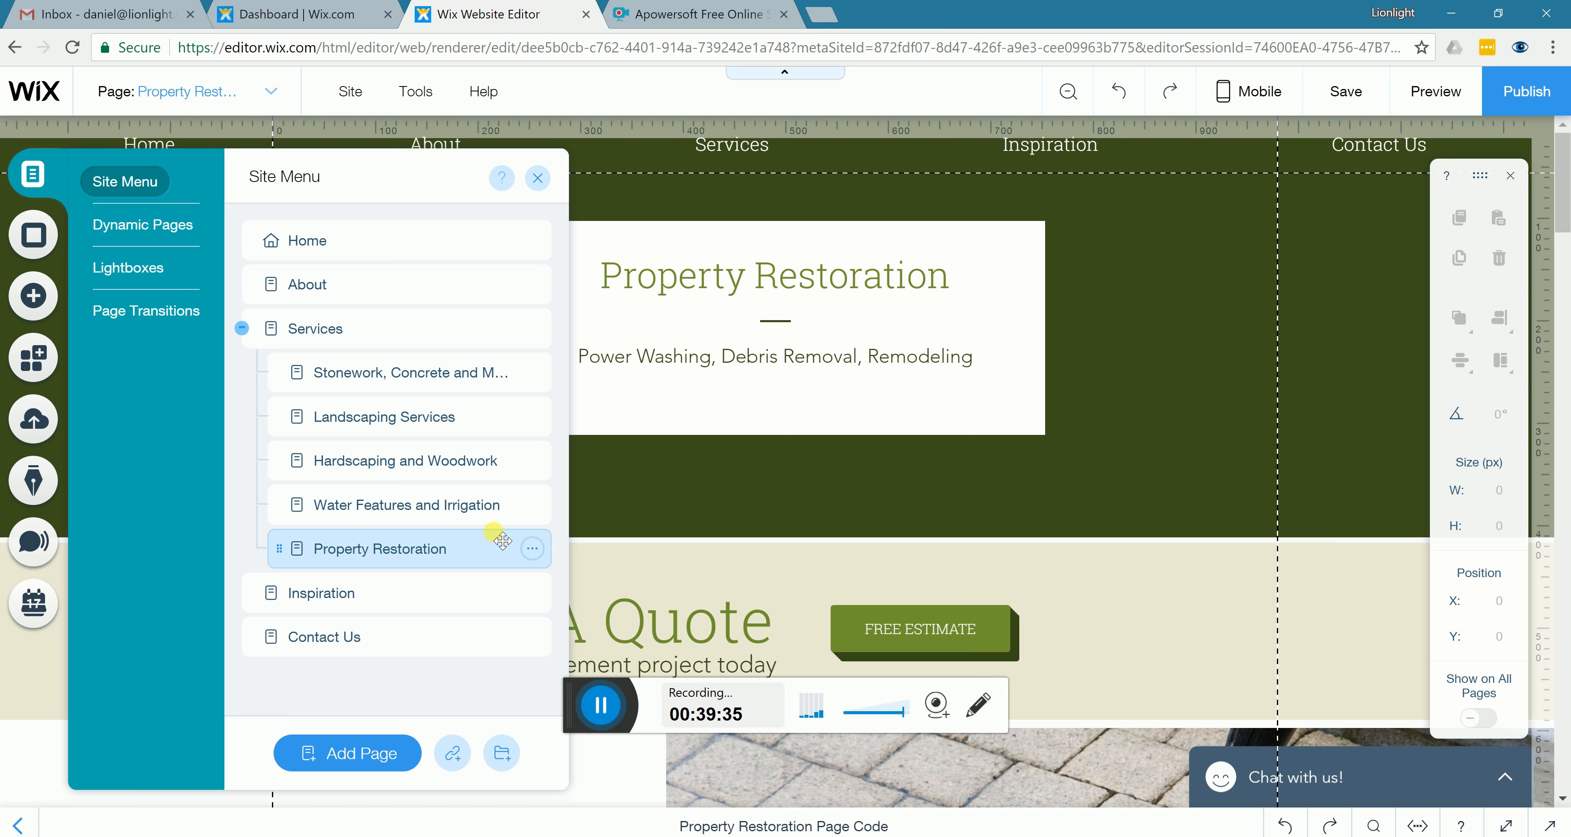
{"action": "left_click", "coordinate": [536, 552]}
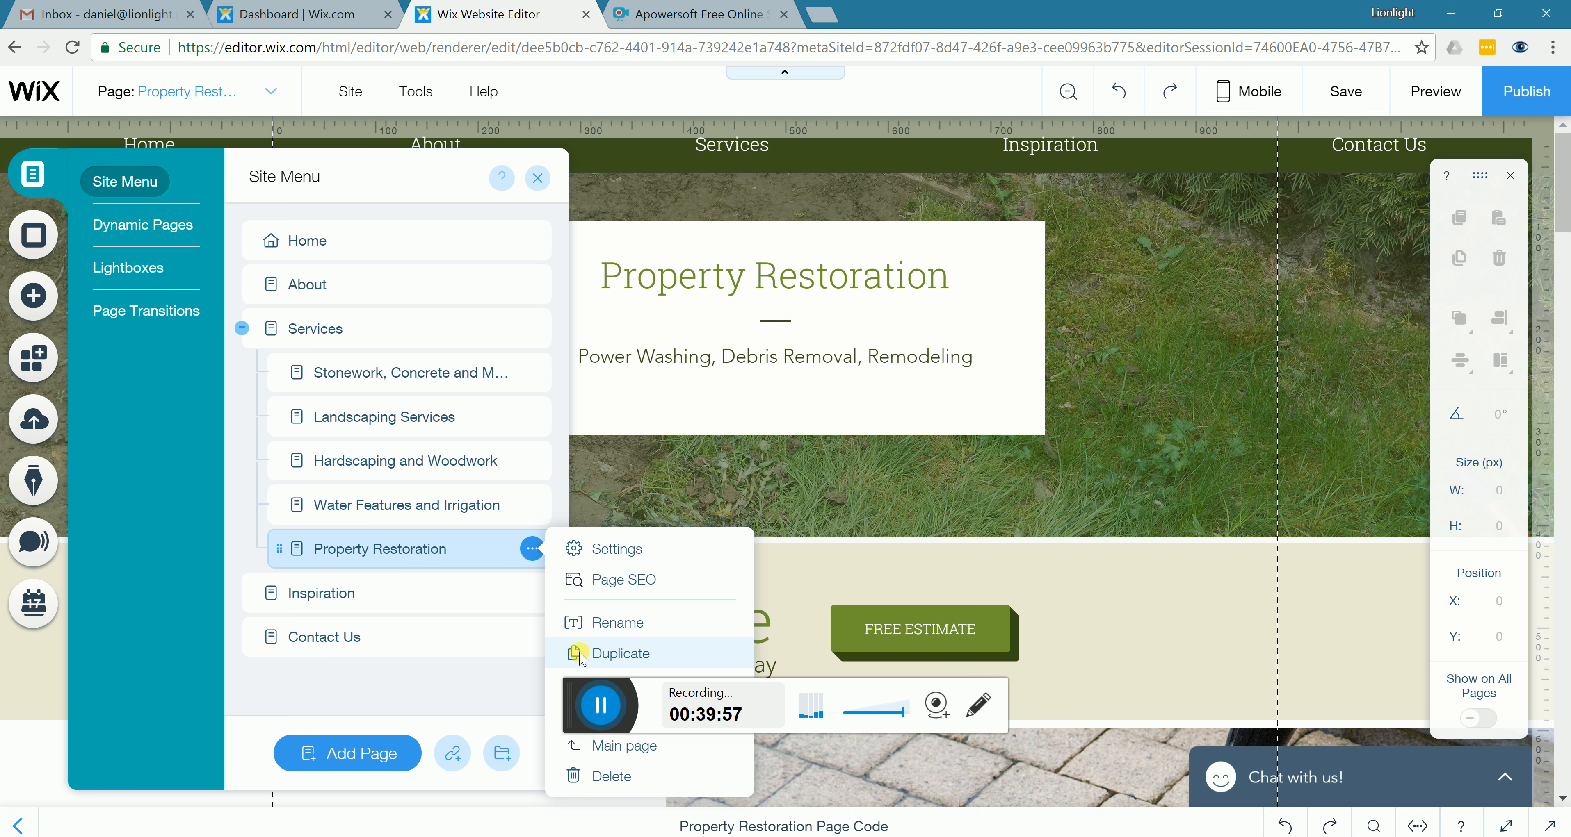
{"action": "left_click", "coordinate": [617, 653]}
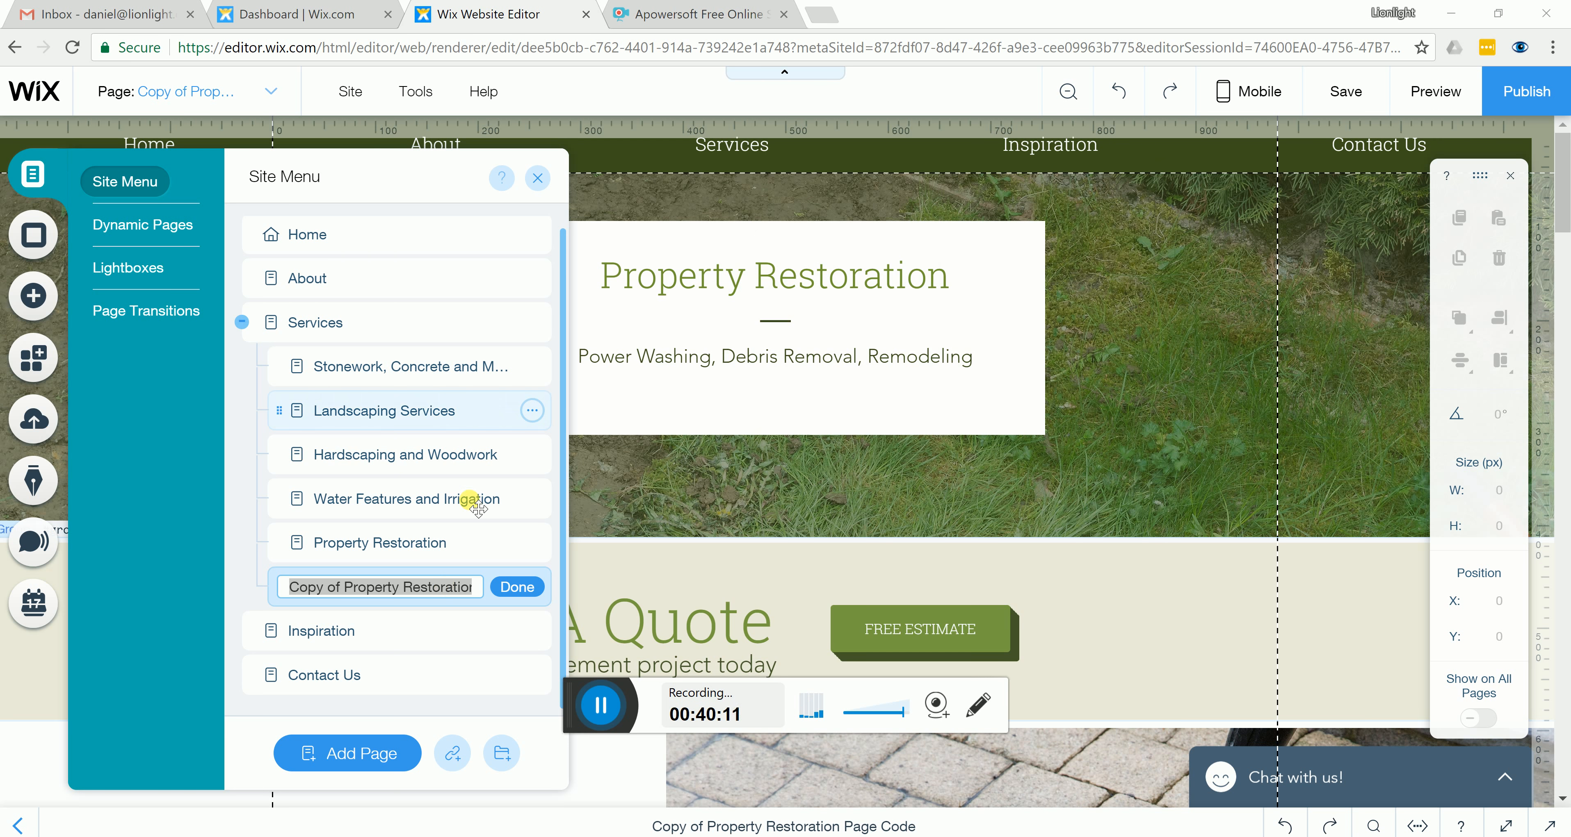
Rename the duplicated Property Restoration page with the person's possessive first name followed by "cool Stuff" and close the site menu
{"action": "left_click", "coordinate": [427, 590]}
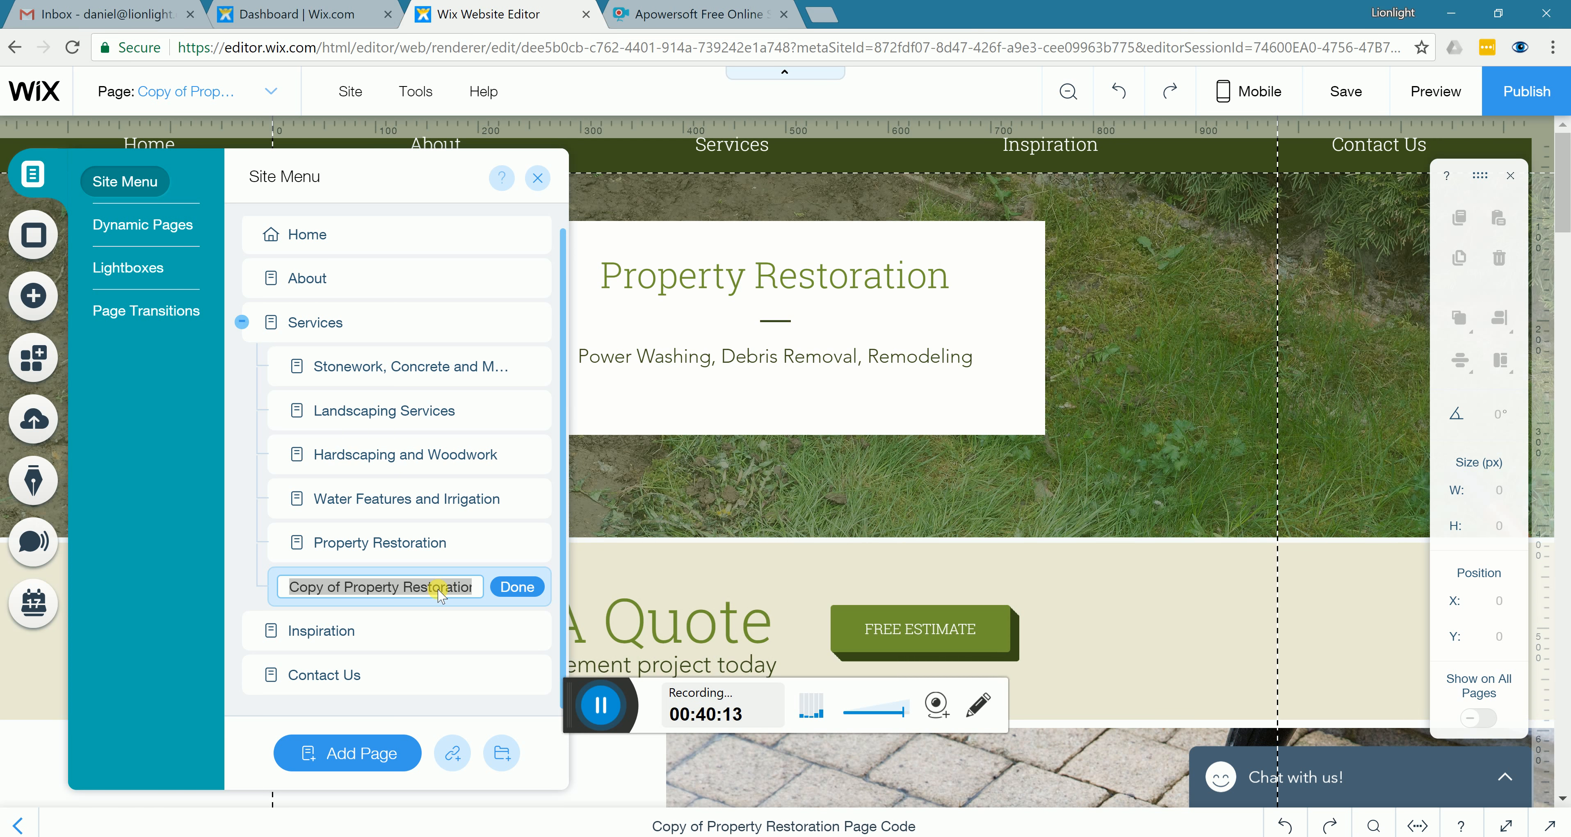
{"action": "left_click", "coordinate": [473, 588]}
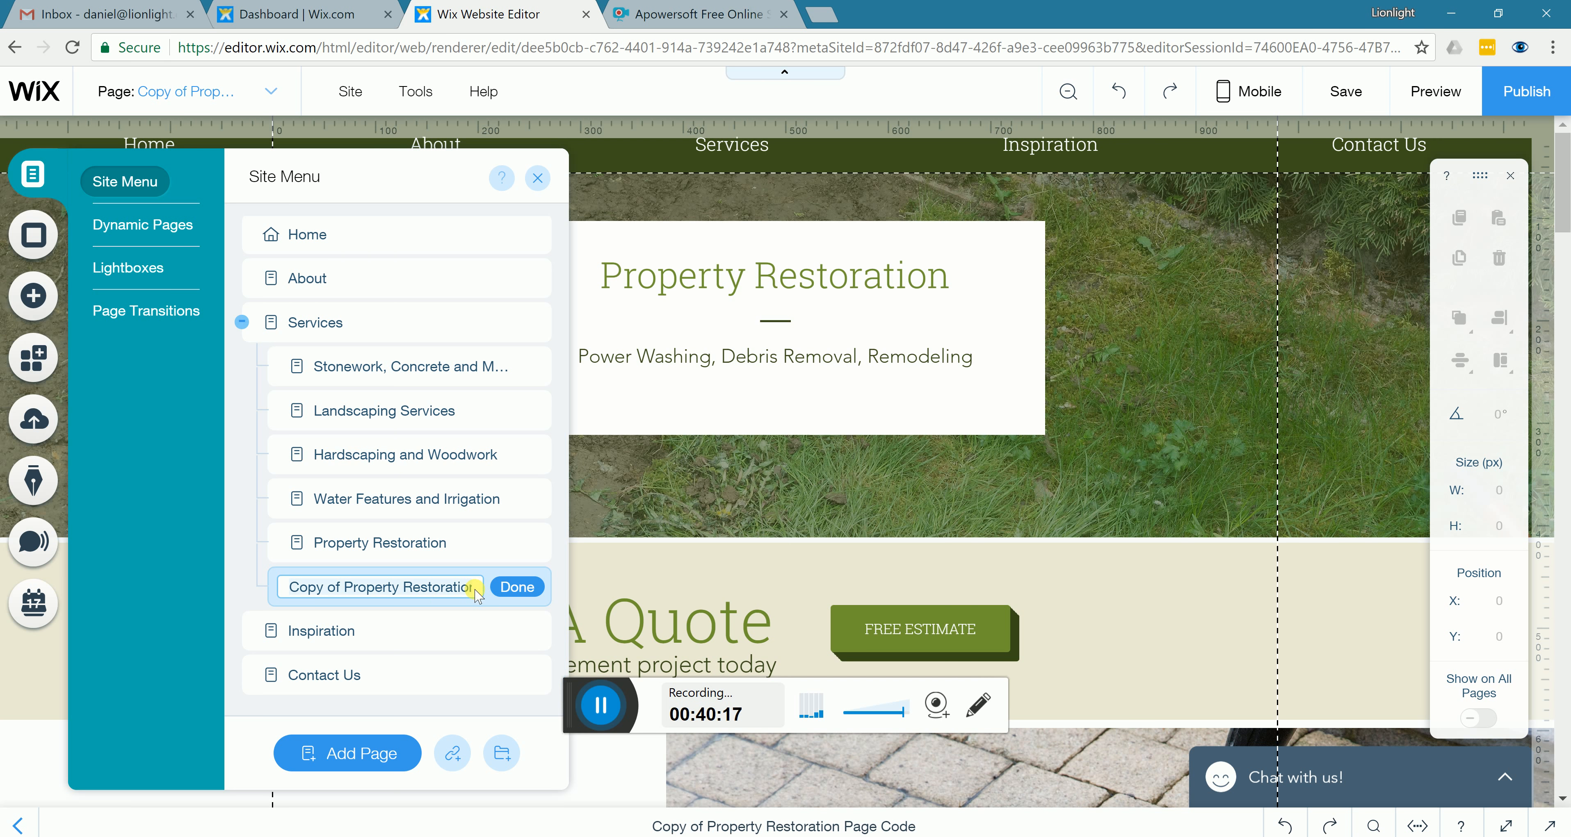
{"action": "key", "text": "ctrl+a"}
{"action": "type", "text": "Ca"}
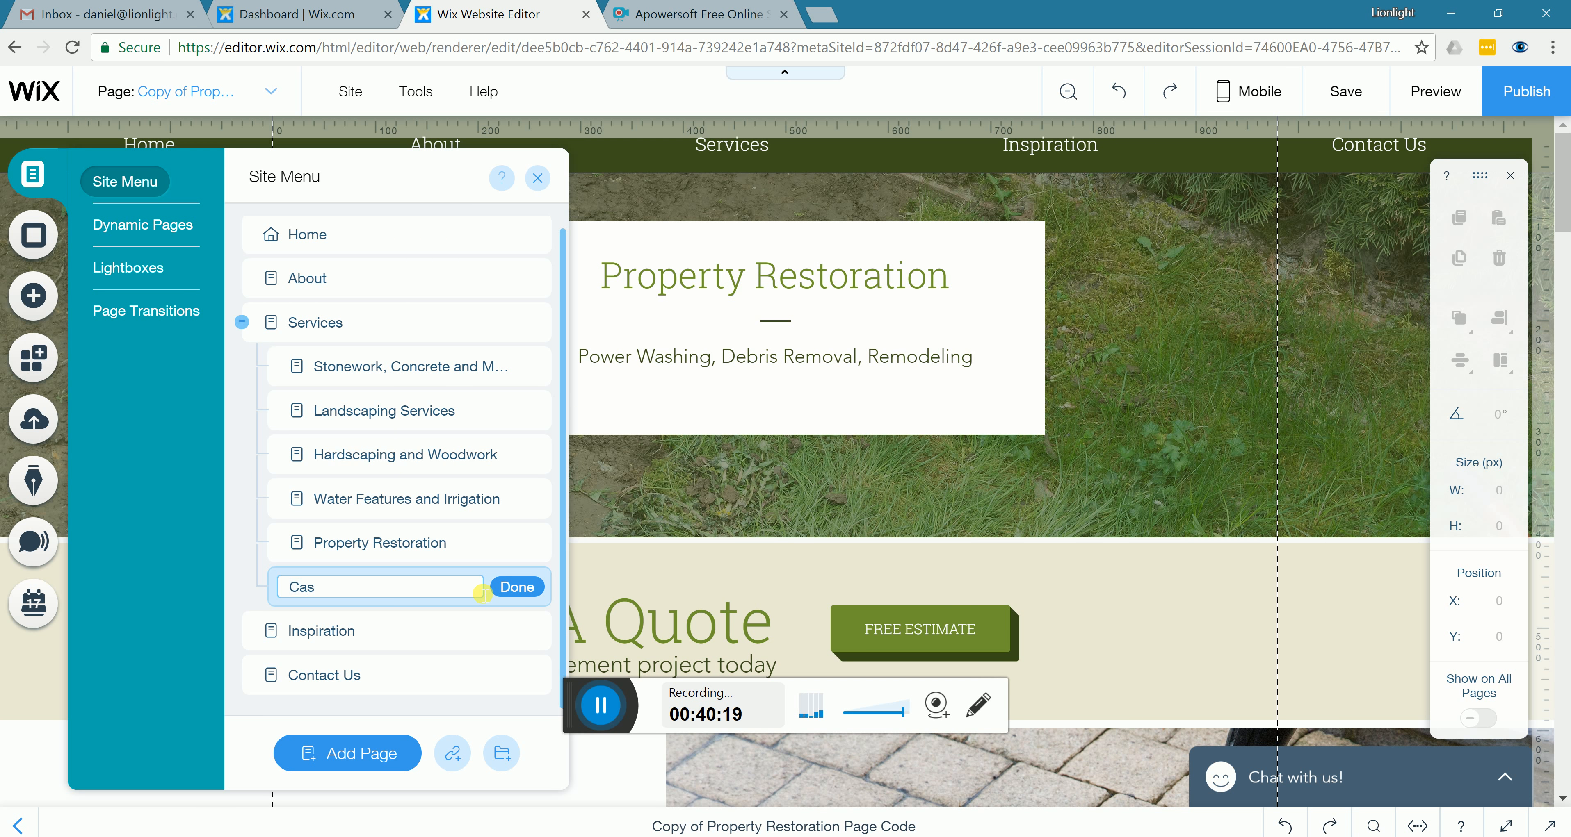
{"action": "type", "text": "seys cool Stuff"}
{"action": "left_click", "coordinate": [538, 589]}
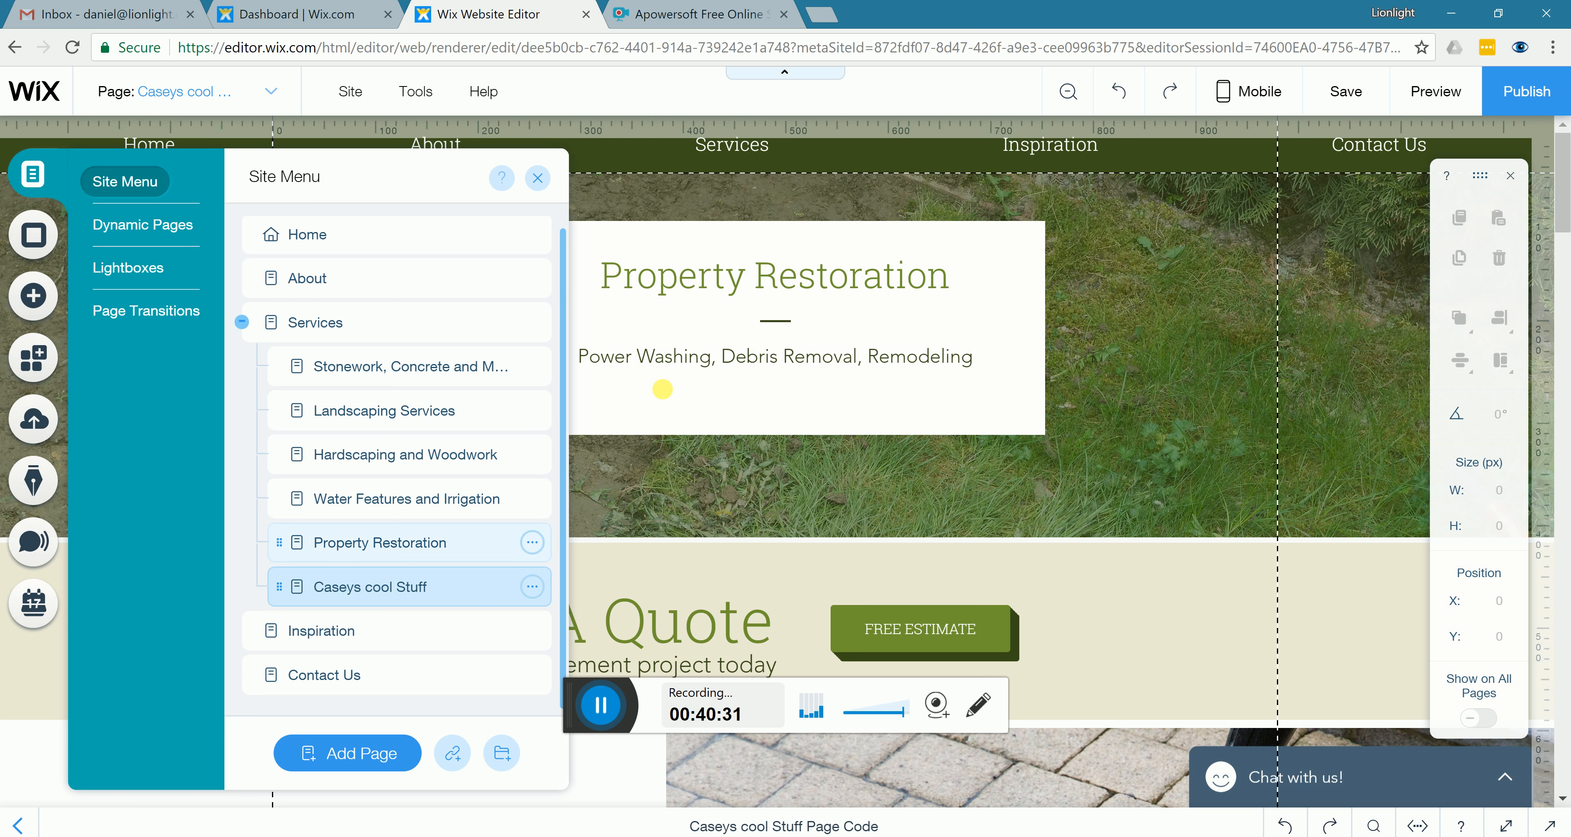
{"action": "left_click", "coordinate": [537, 179]}
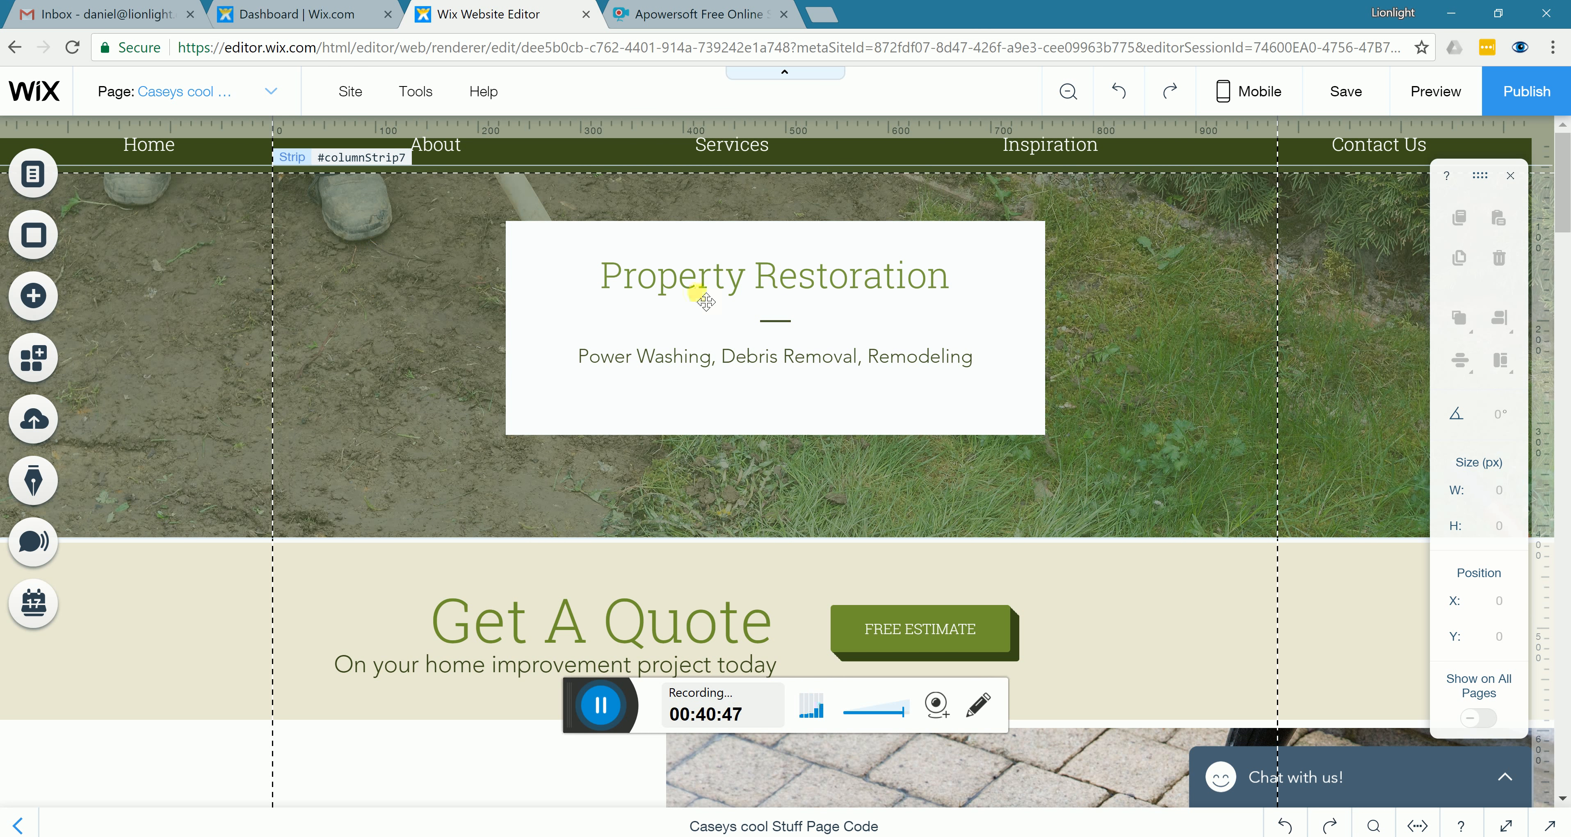
Replace the "Property Restoration" heading in the white box with the person's possessive first name followed by "Cool Stuff"
{"action": "left_click", "coordinate": [697, 279]}
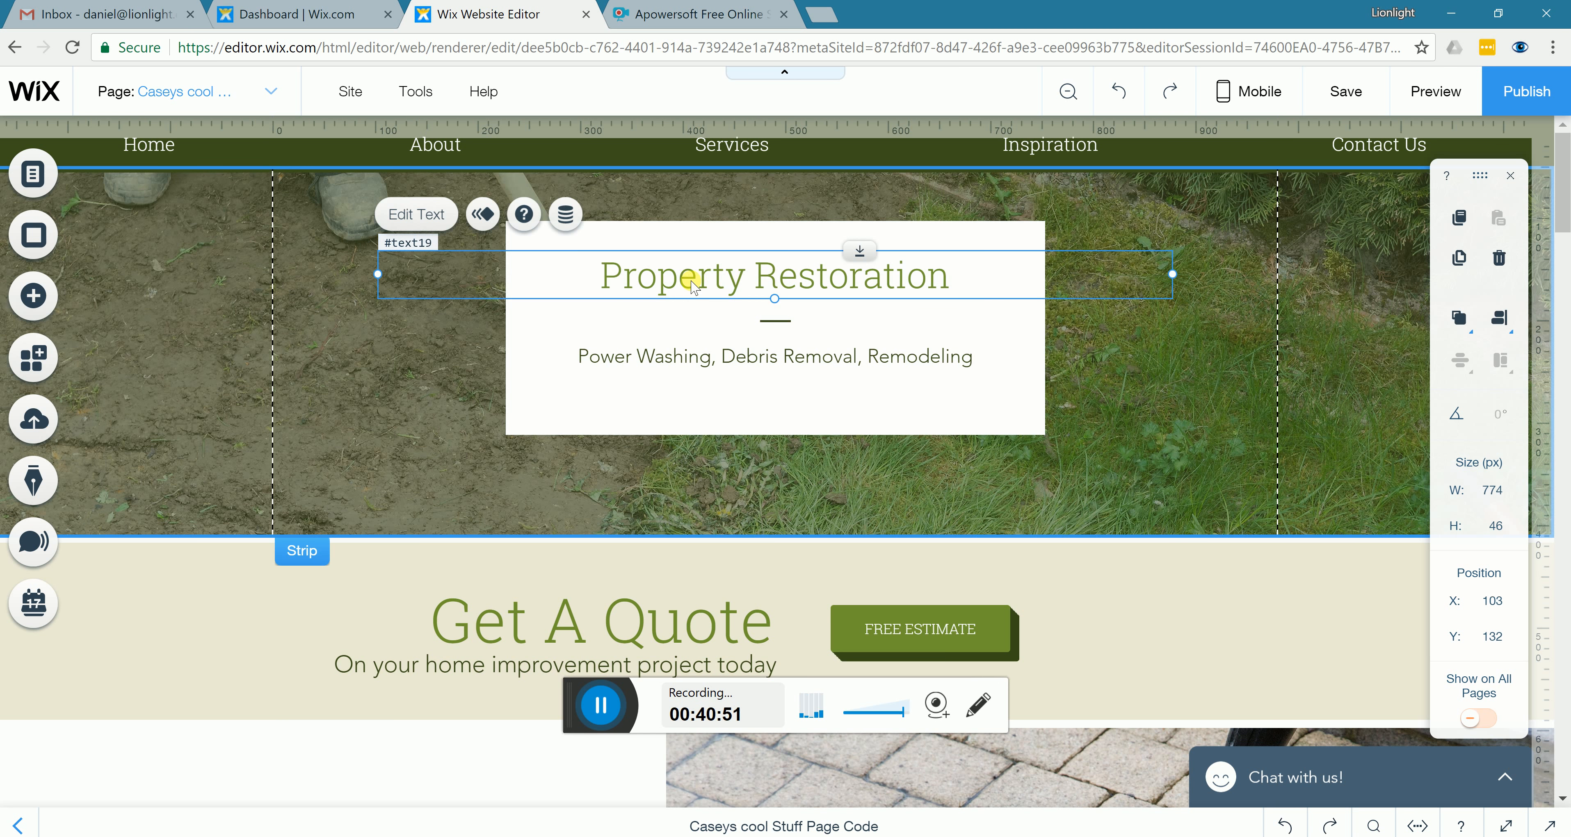
{"action": "double_click", "coordinate": [705, 280]}
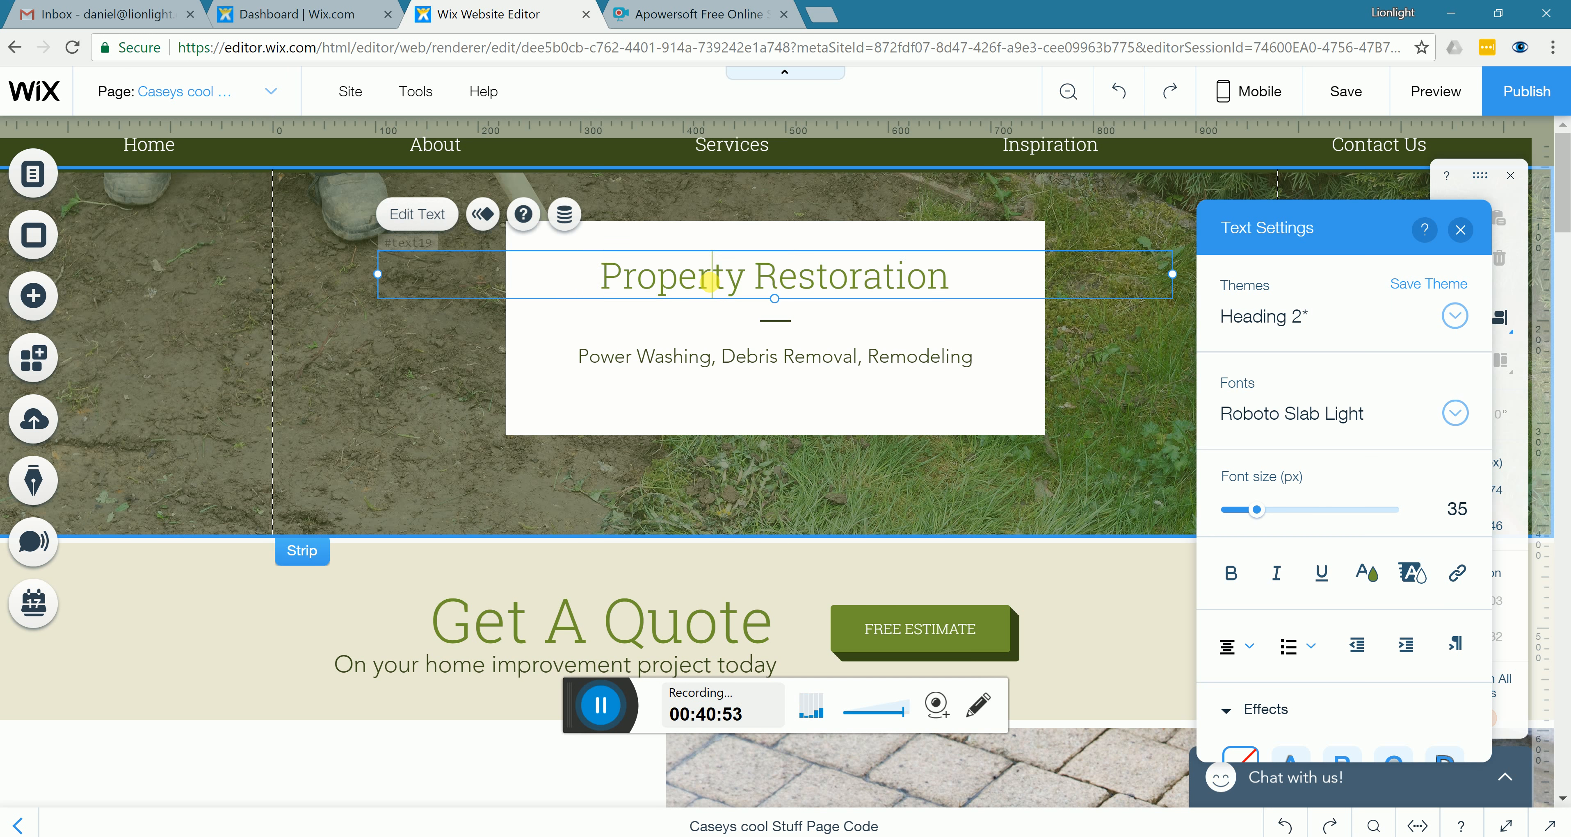
{"action": "double_click", "coordinate": [713, 282]}
{"action": "triple_click", "coordinate": [717, 287]}
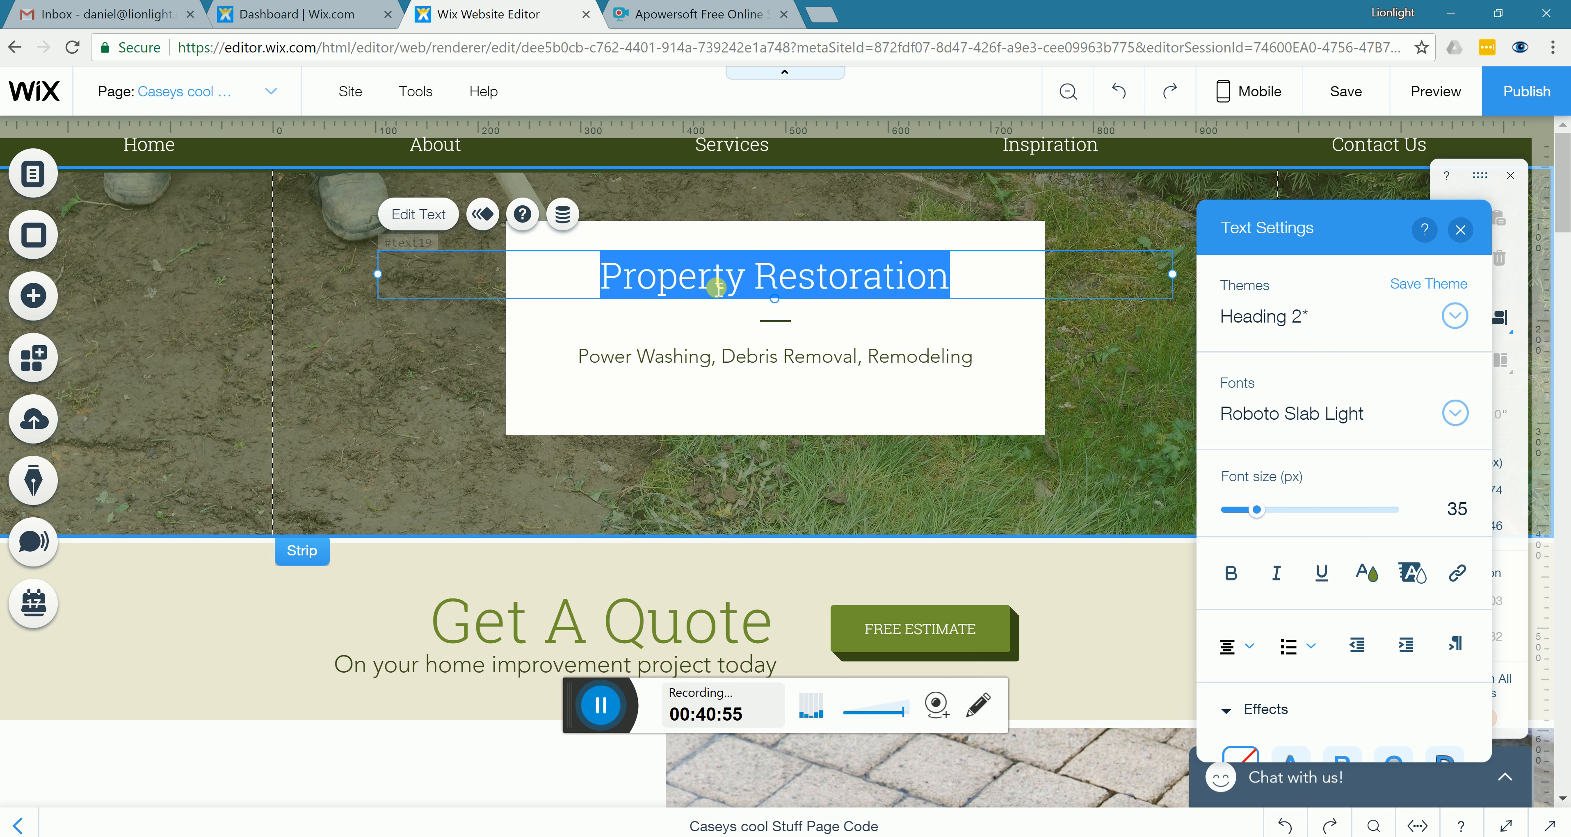
{"action": "type", "text": "Case"}
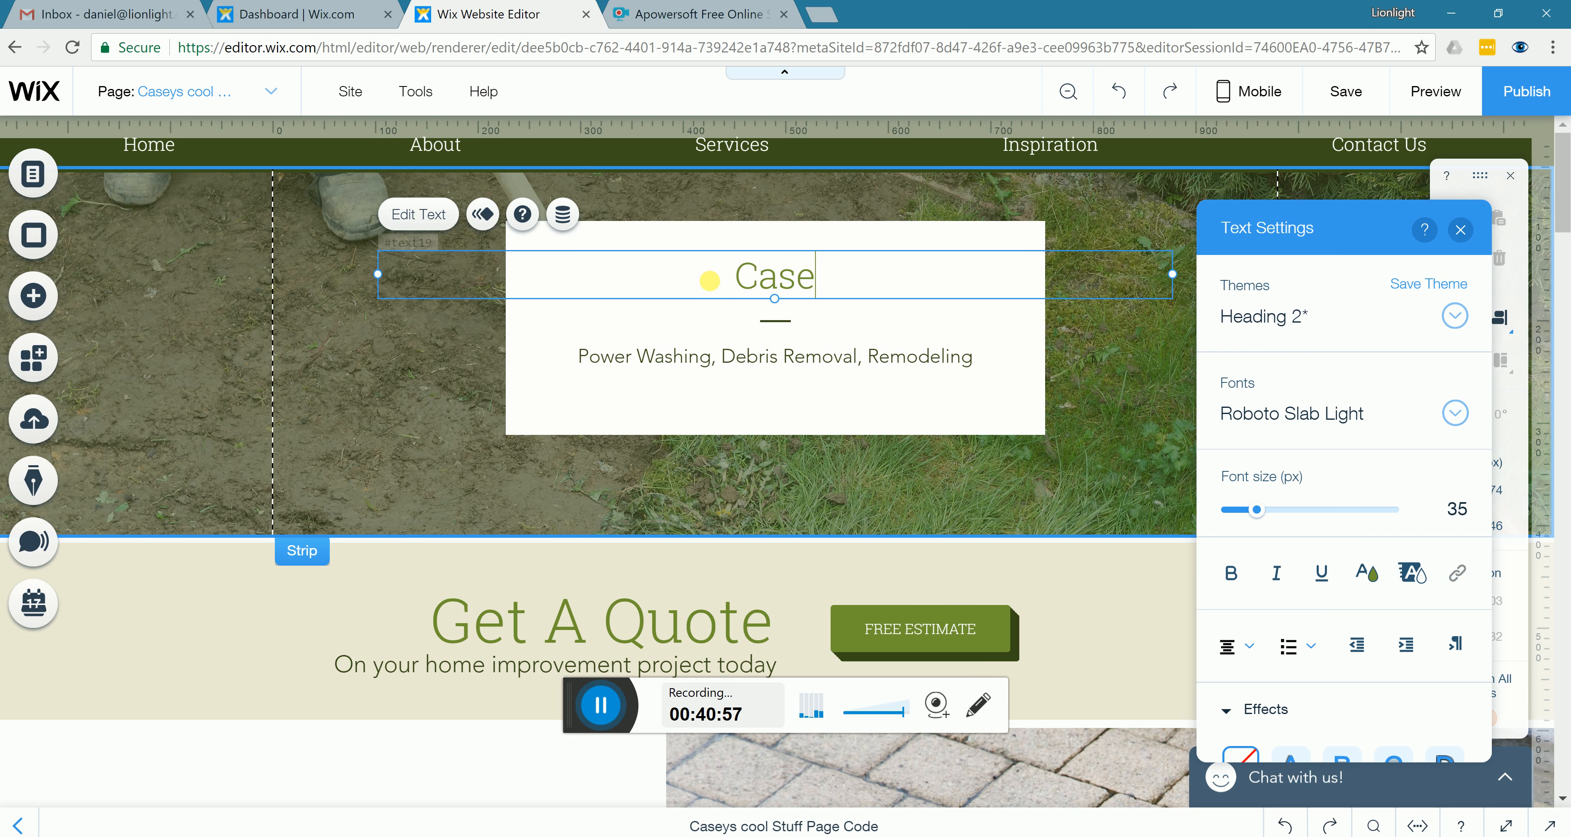
{"action": "type", "text": "y's Coo l"}
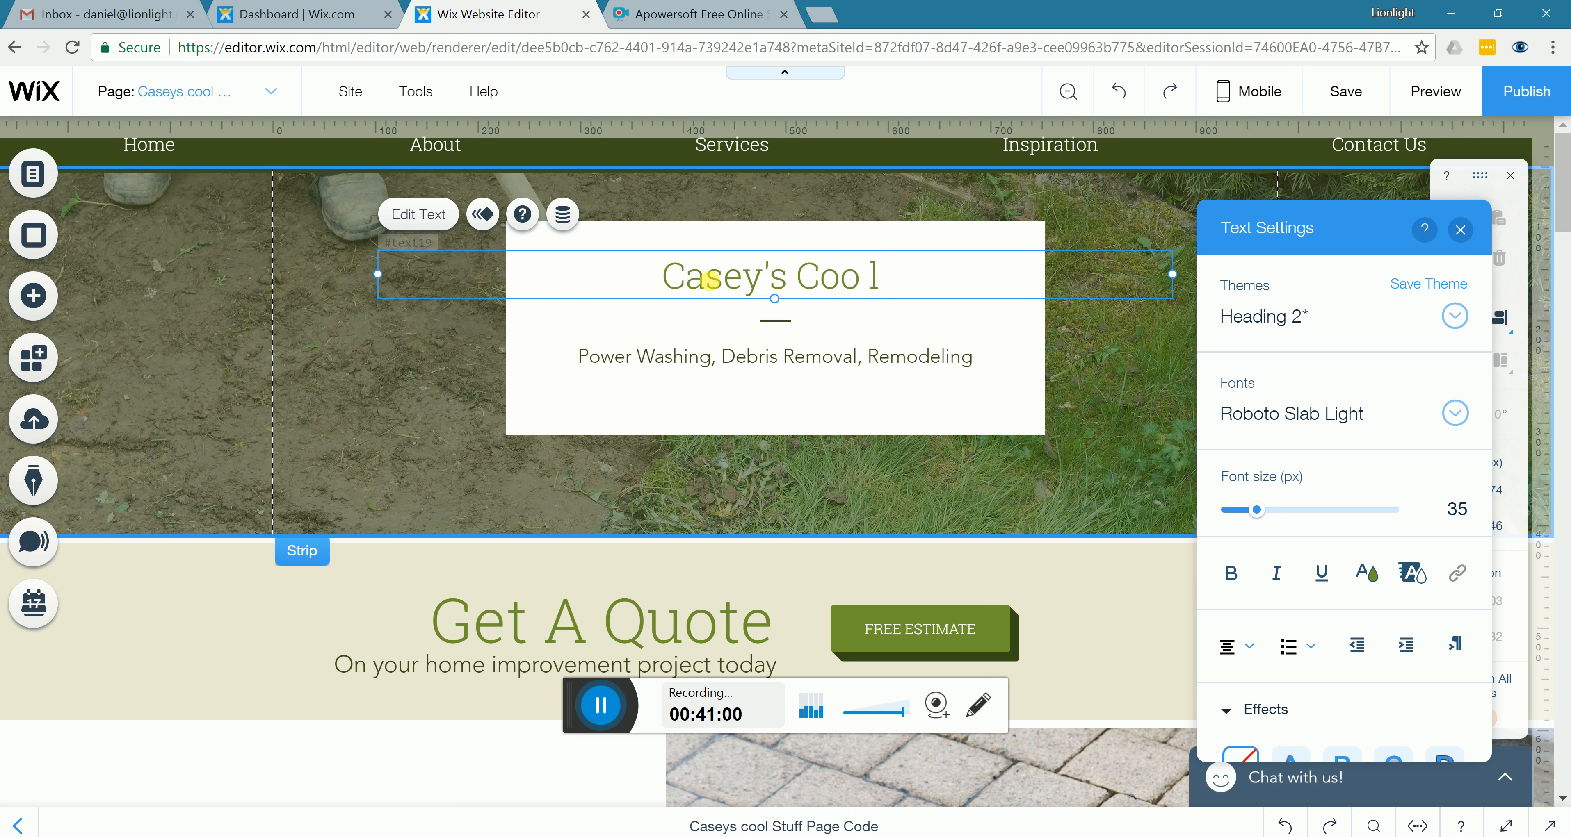
{"action": "key", "text": "BackSpace"}
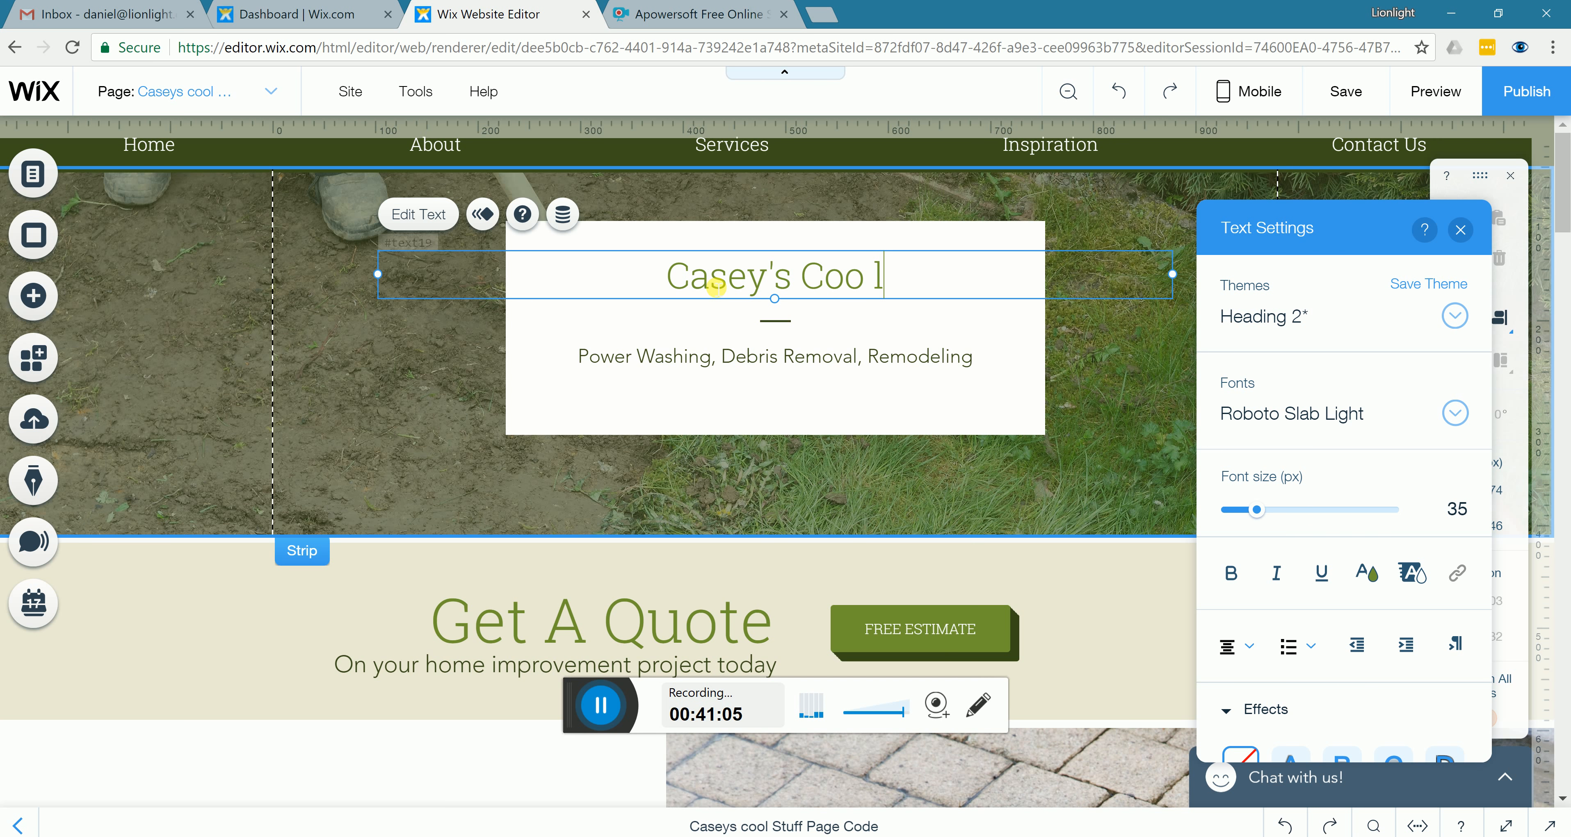
{"action": "key", "text": "BackSpace"}
{"action": "key", "text": "BackSpace"}
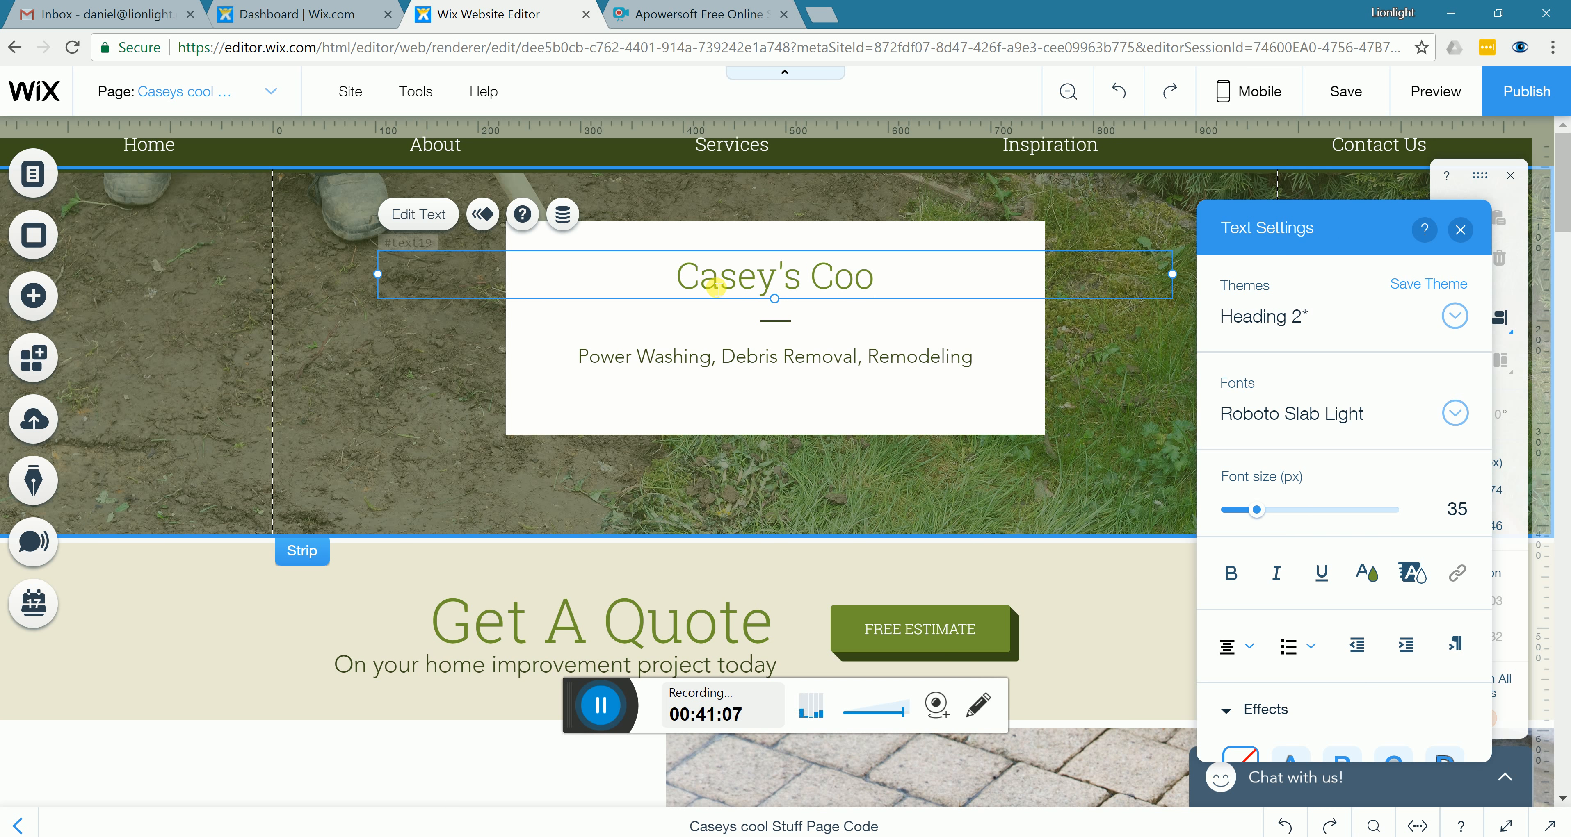
{"action": "type", "text": "l Stuff"}
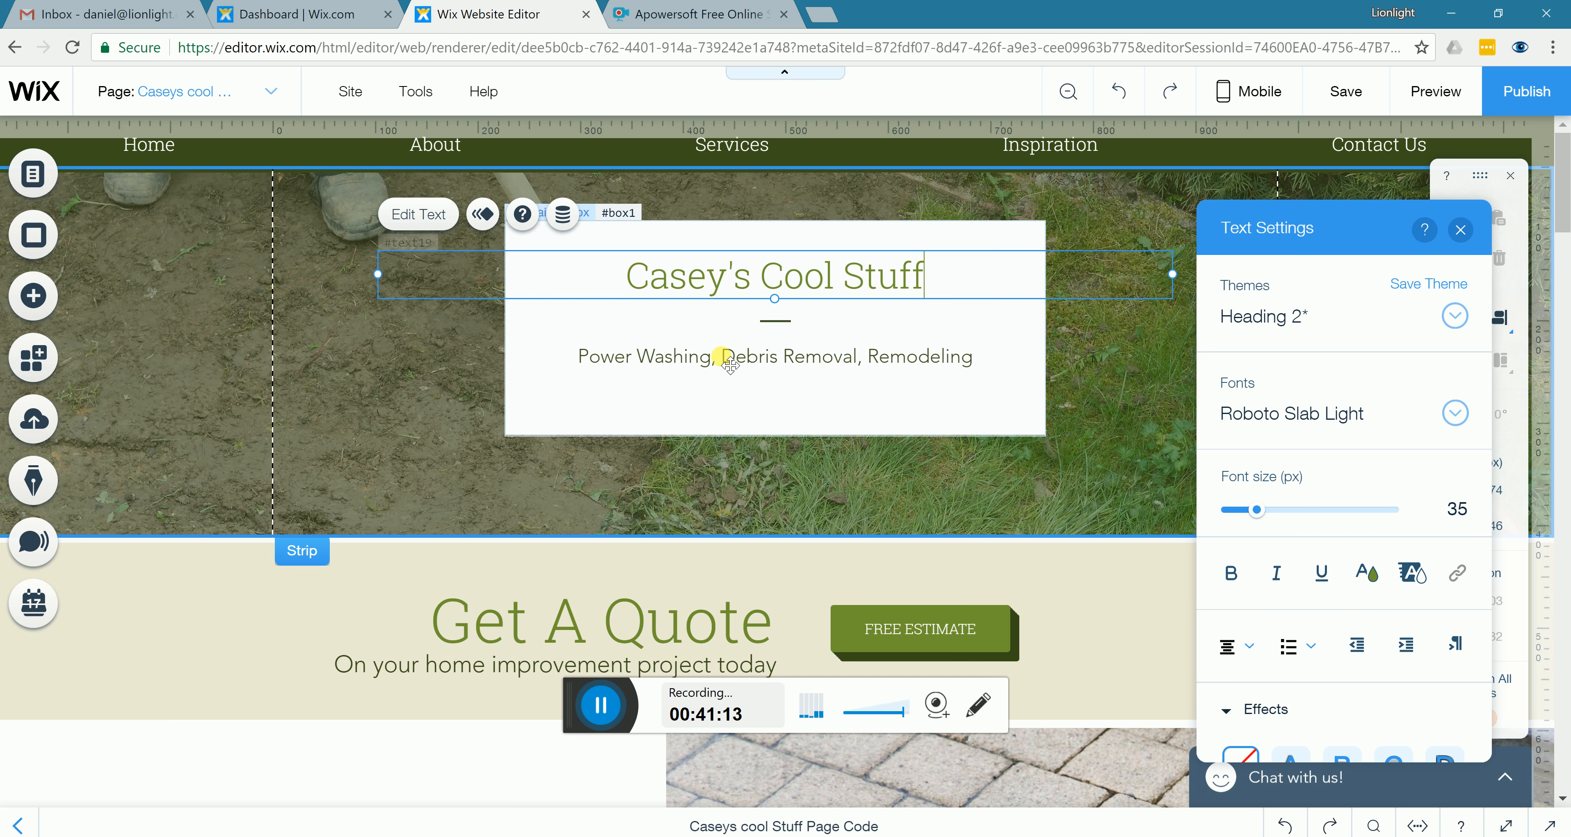
Replace the subtitle under the heading with "All your wishes and dreams come true" and finish the text editing
{"action": "left_click", "coordinate": [729, 363]}
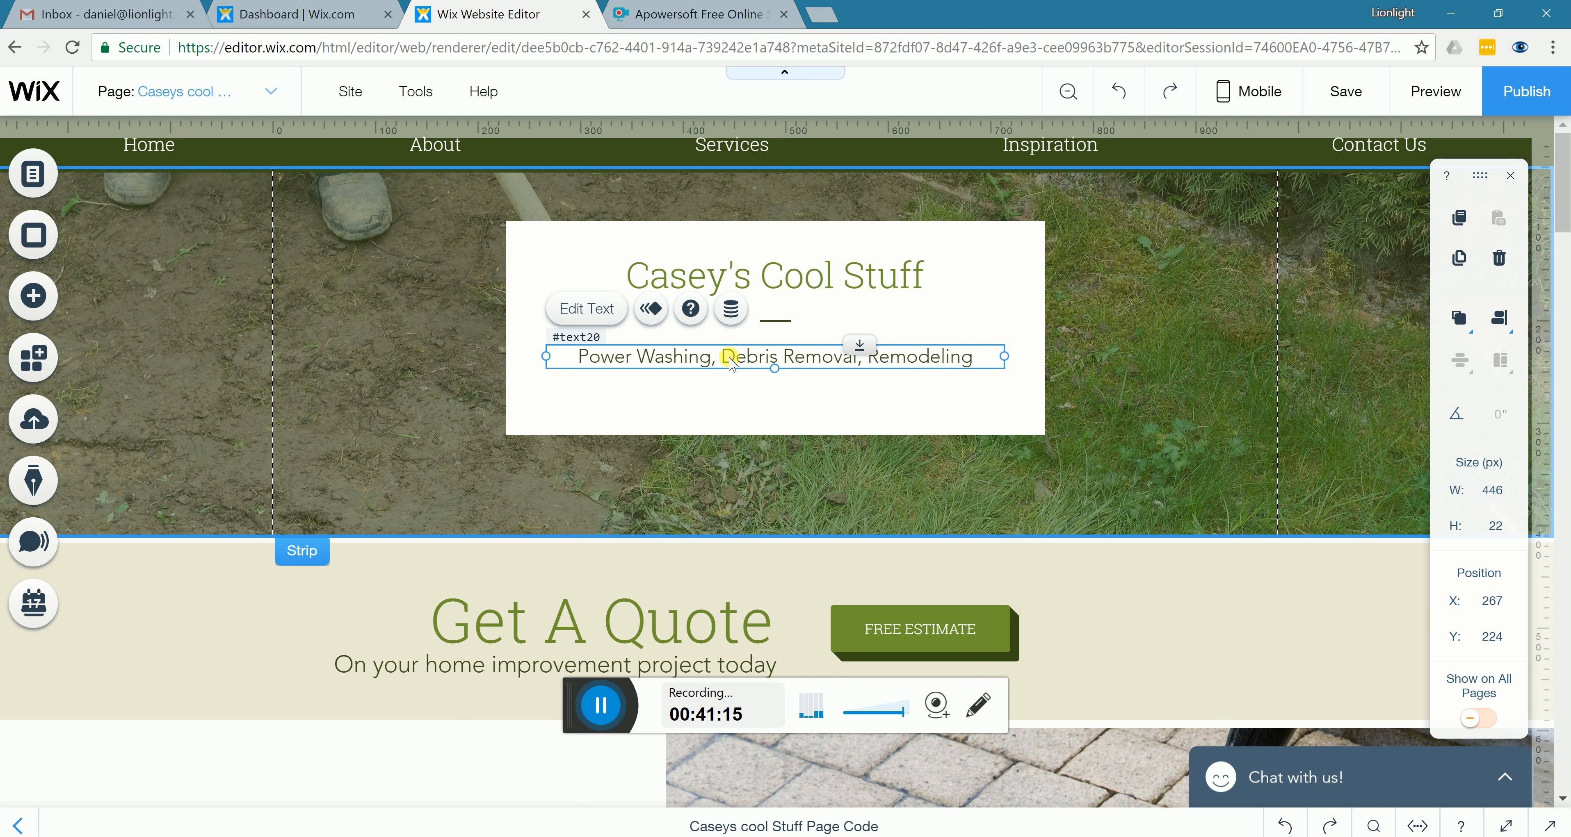
{"action": "double_click", "coordinate": [749, 361]}
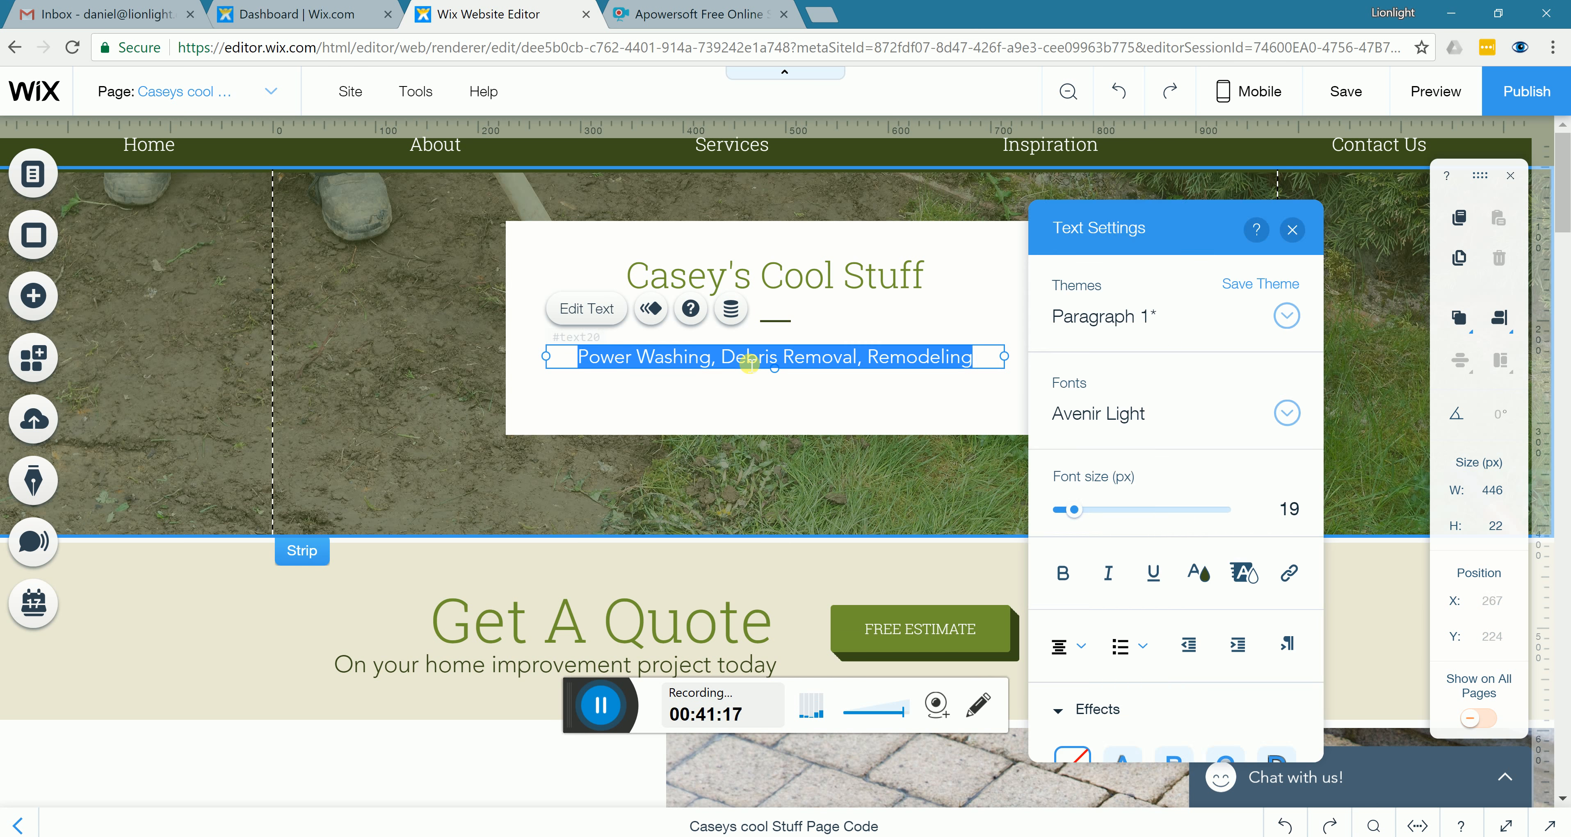
{"action": "type", "text": "A"}
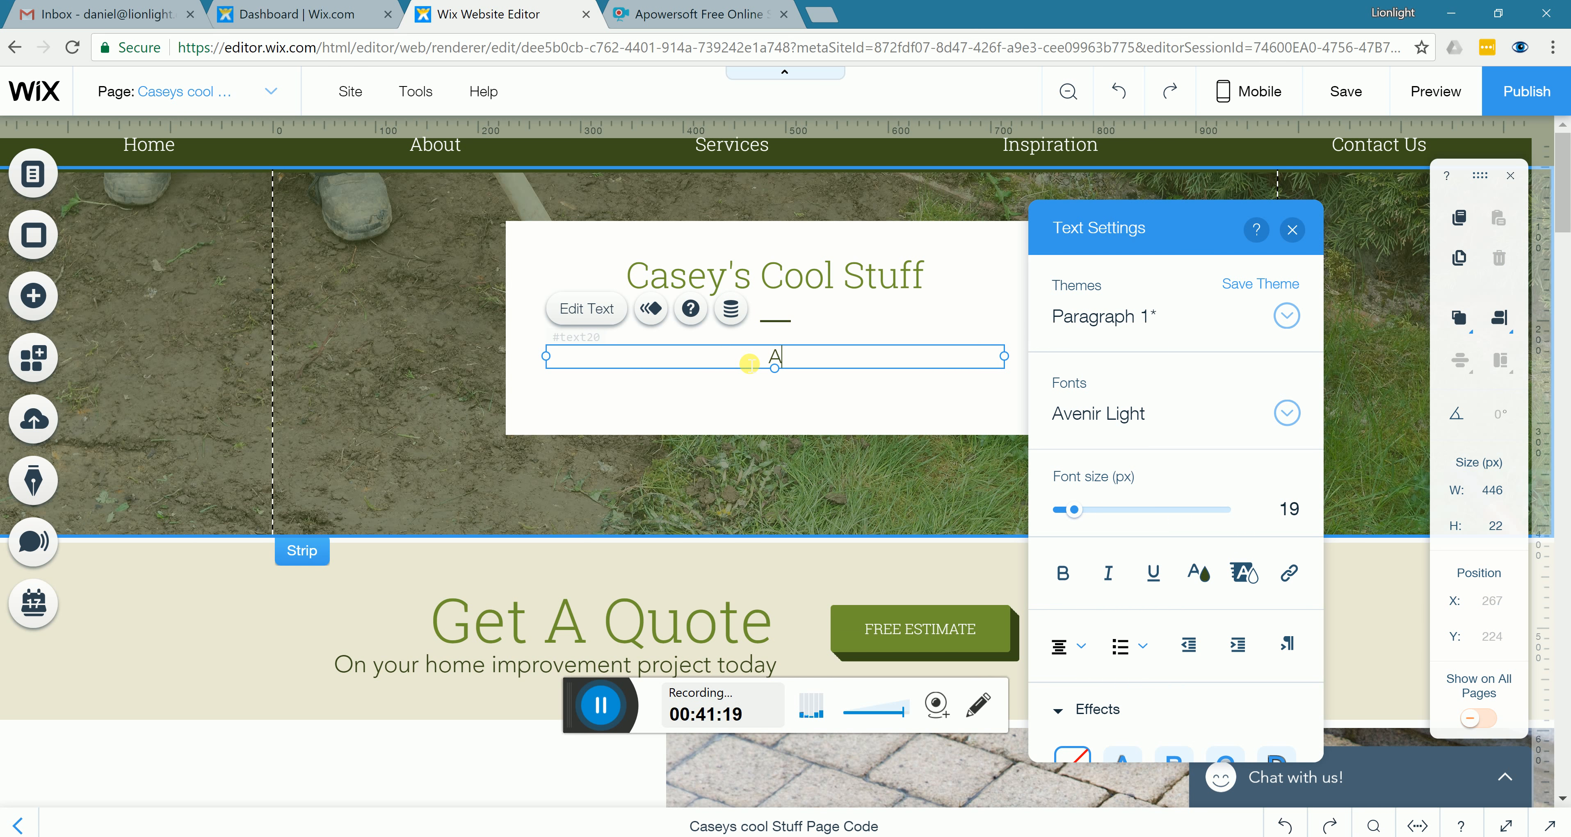
{"action": "type", "text": "ll yu"}
{"action": "key", "text": "BackSpace"}
{"action": "key", "text": "BackSpace"}
{"action": "type", "text": "our wishe"}
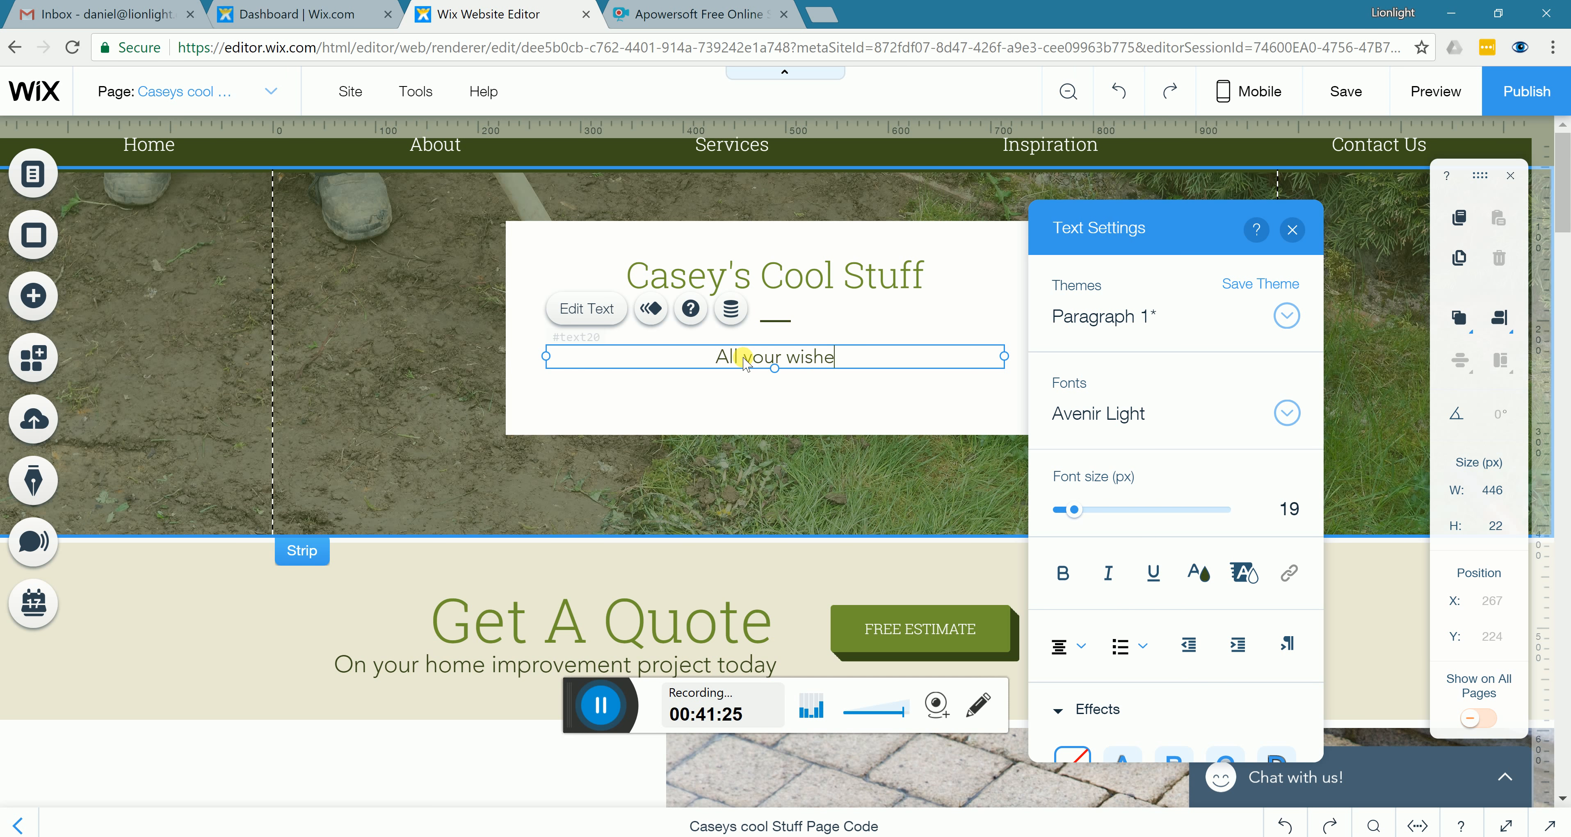
{"action": "type", "text": "s and"}
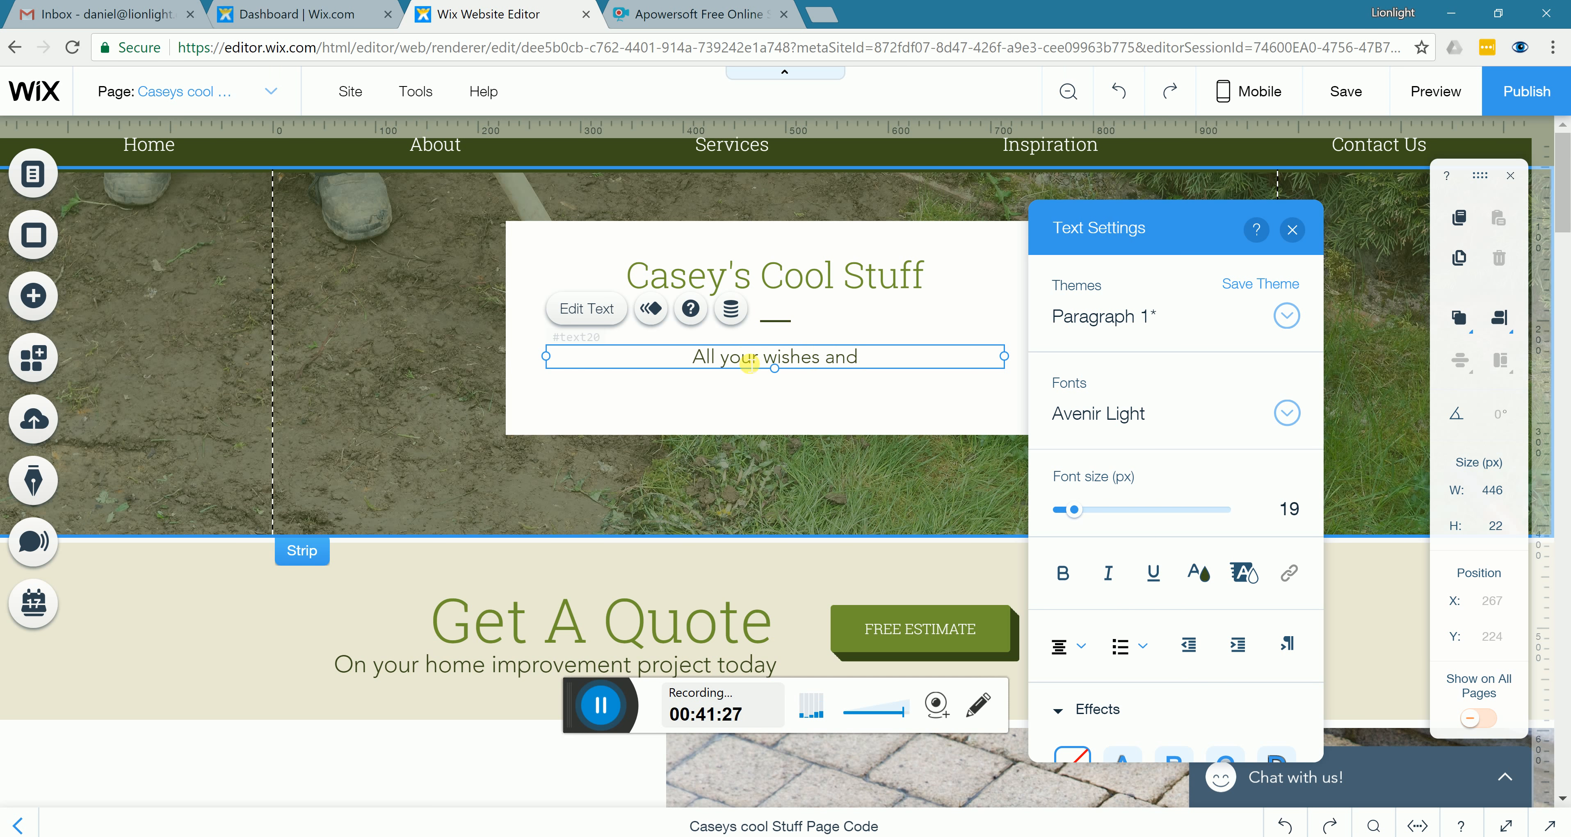
{"action": "key", "text": "BackSpace"}
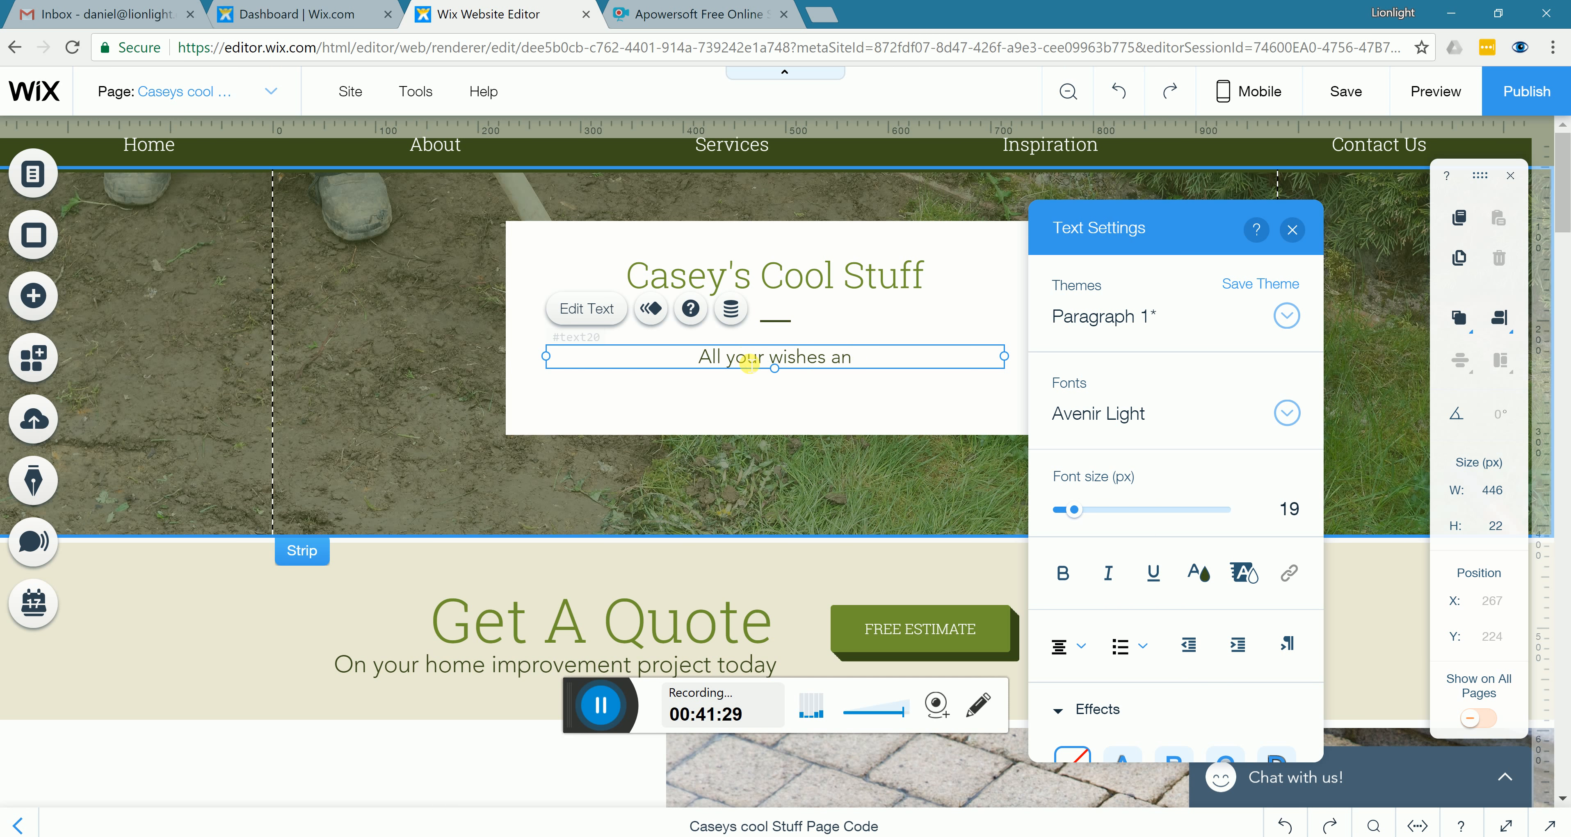
{"action": "type", "text": "d dreams "}
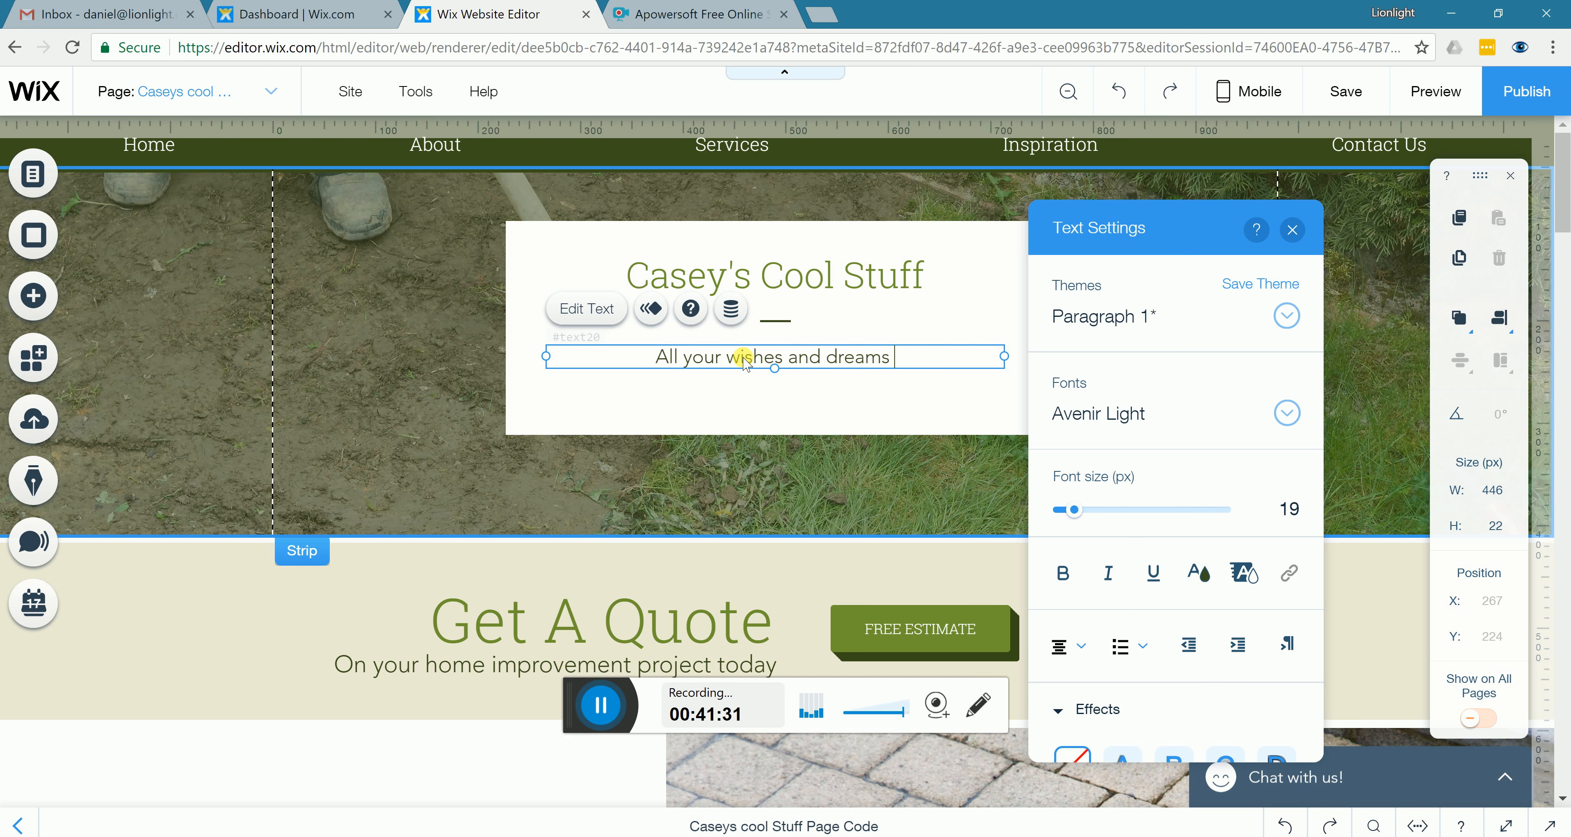
{"action": "type", "text": "come true"}
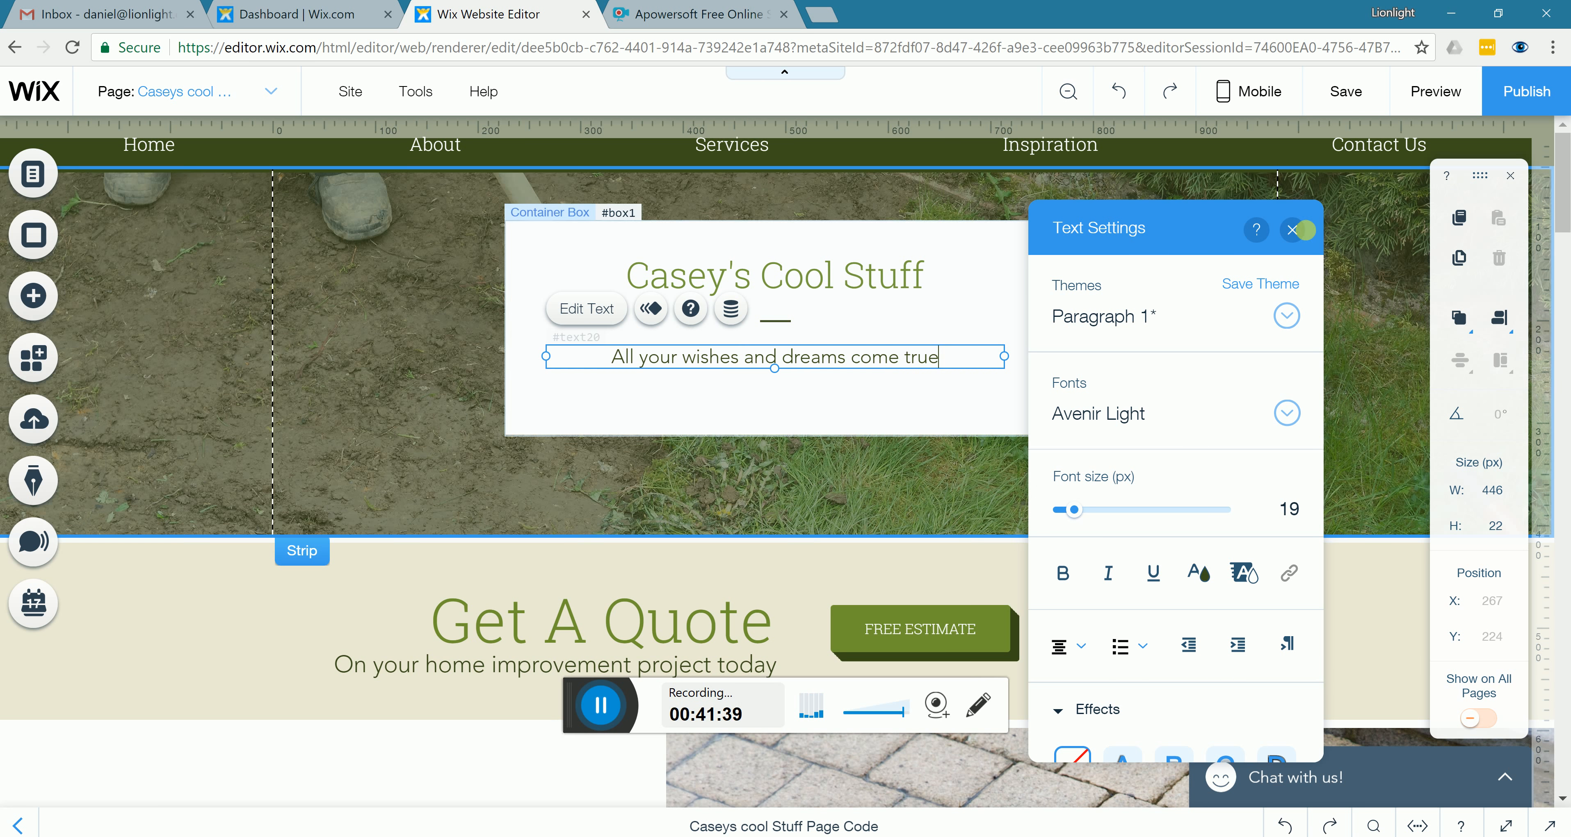
{"action": "scroll", "coordinate": [1294, 240], "scroll_direction": "down", "scroll_amount": 5}
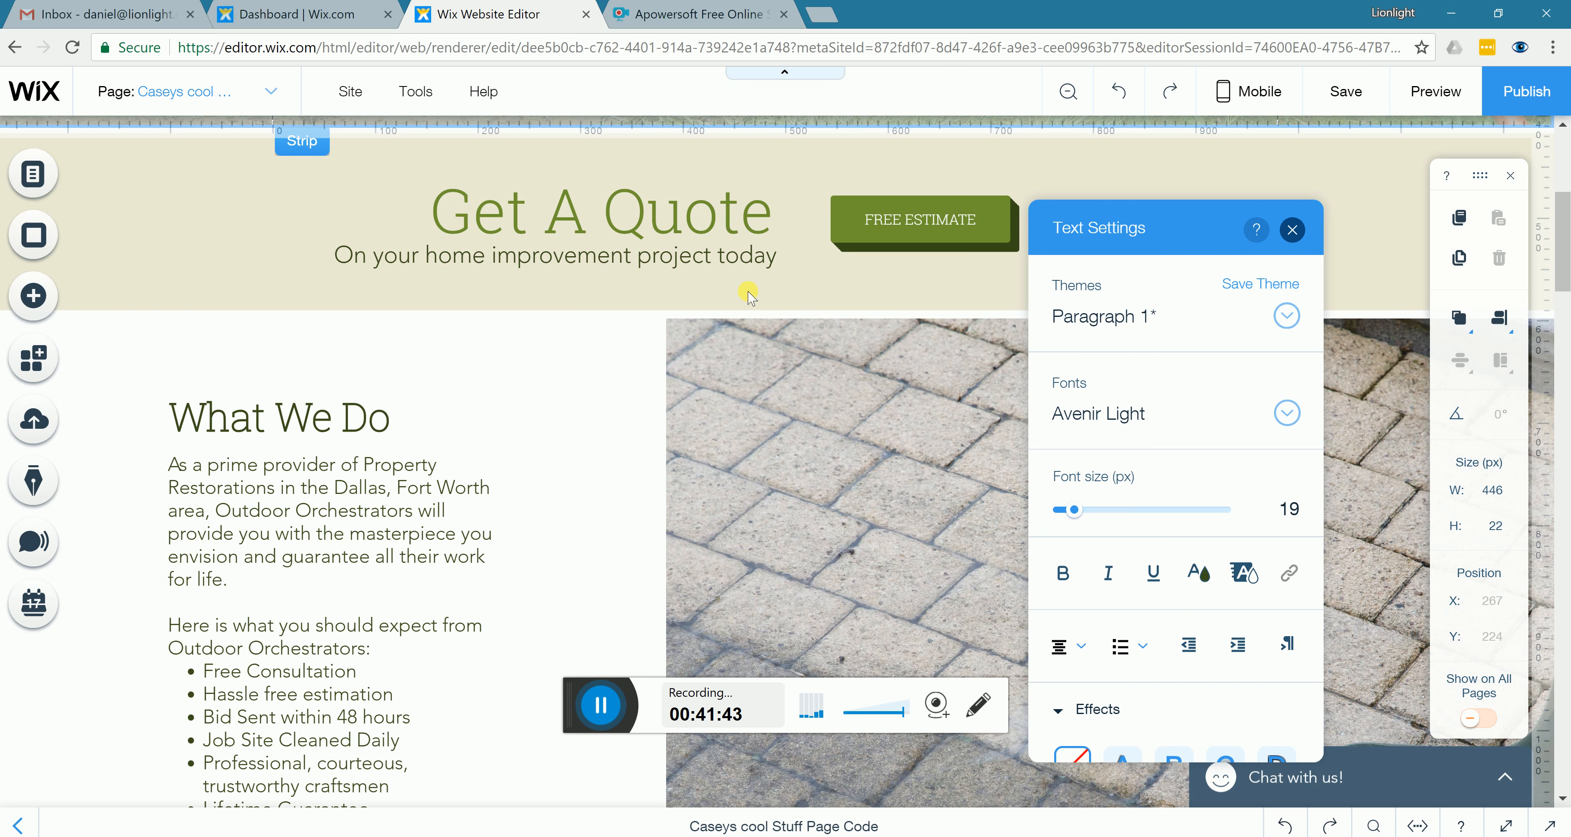
{"action": "key", "text": "Escape"}
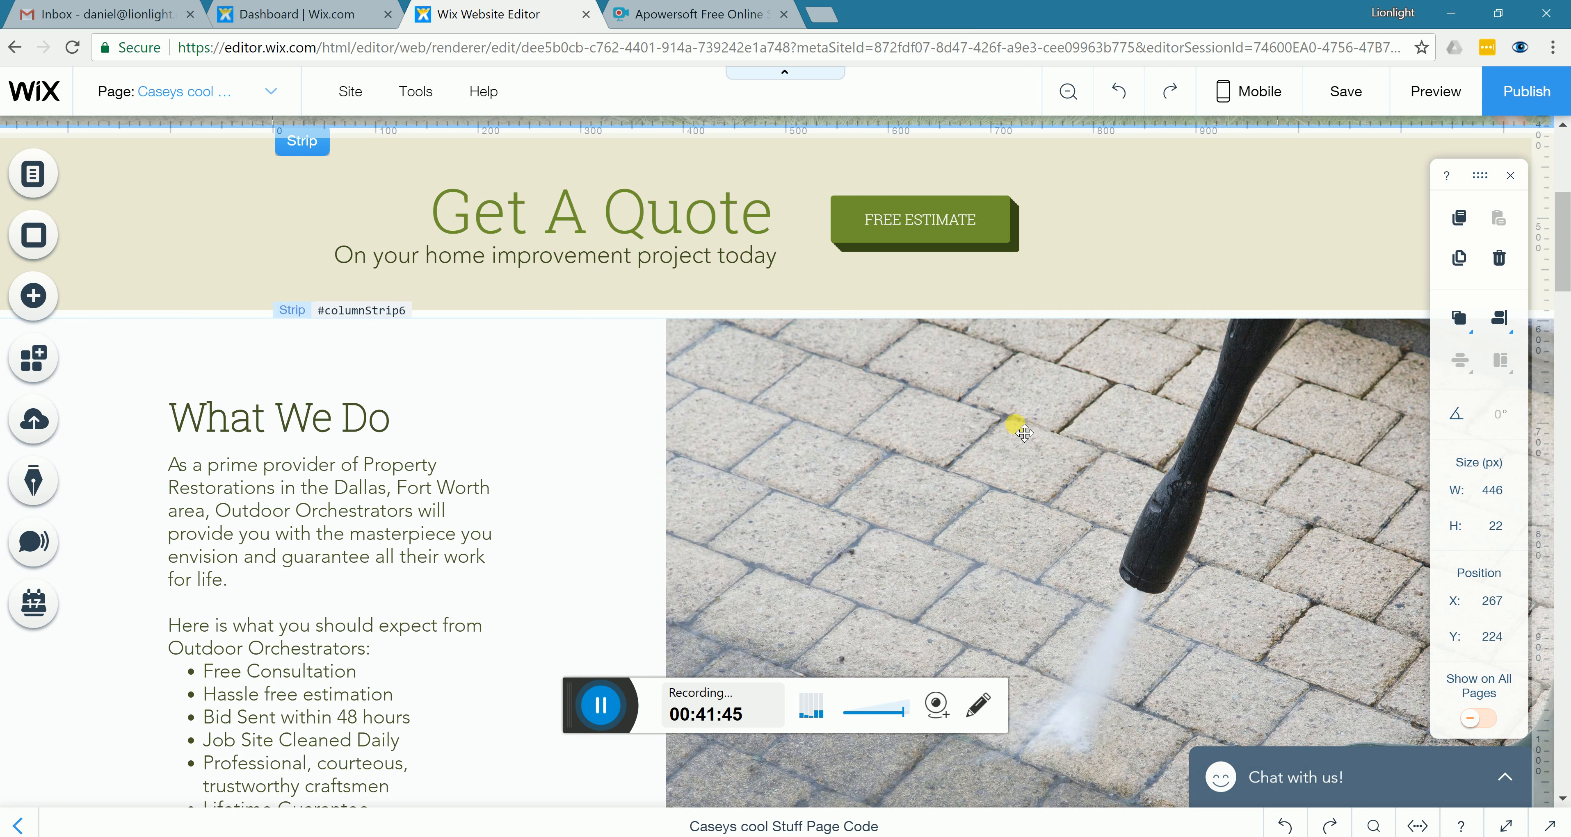
Examine the background and column management options of the "What We Do" strip with the power-washing photo
{"action": "scroll", "coordinate": [1042, 497], "scroll_direction": "down", "scroll_amount": 2}
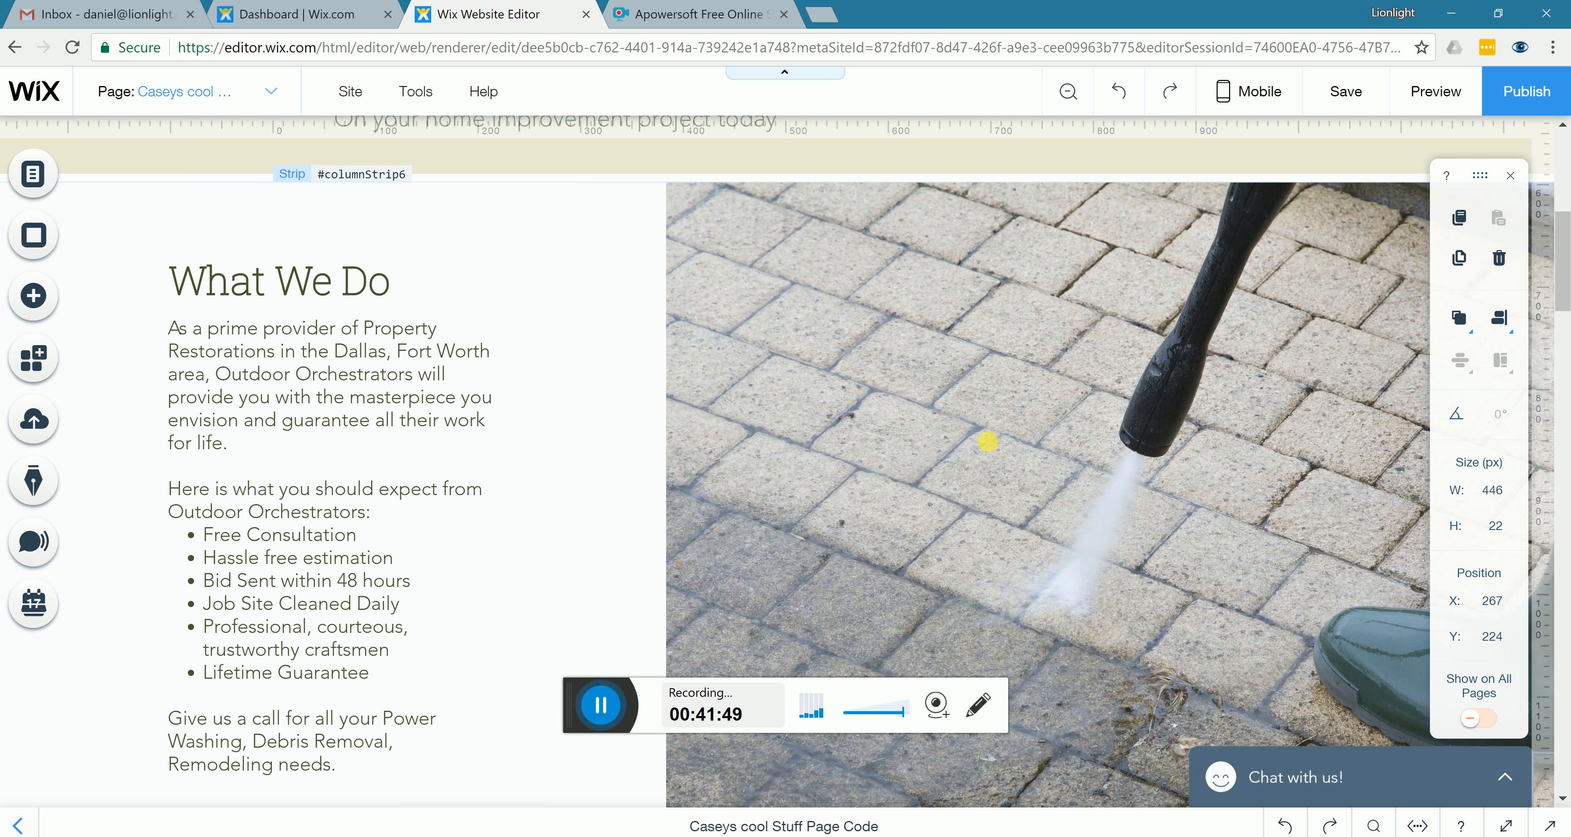
{"action": "left_click", "coordinate": [988, 444]}
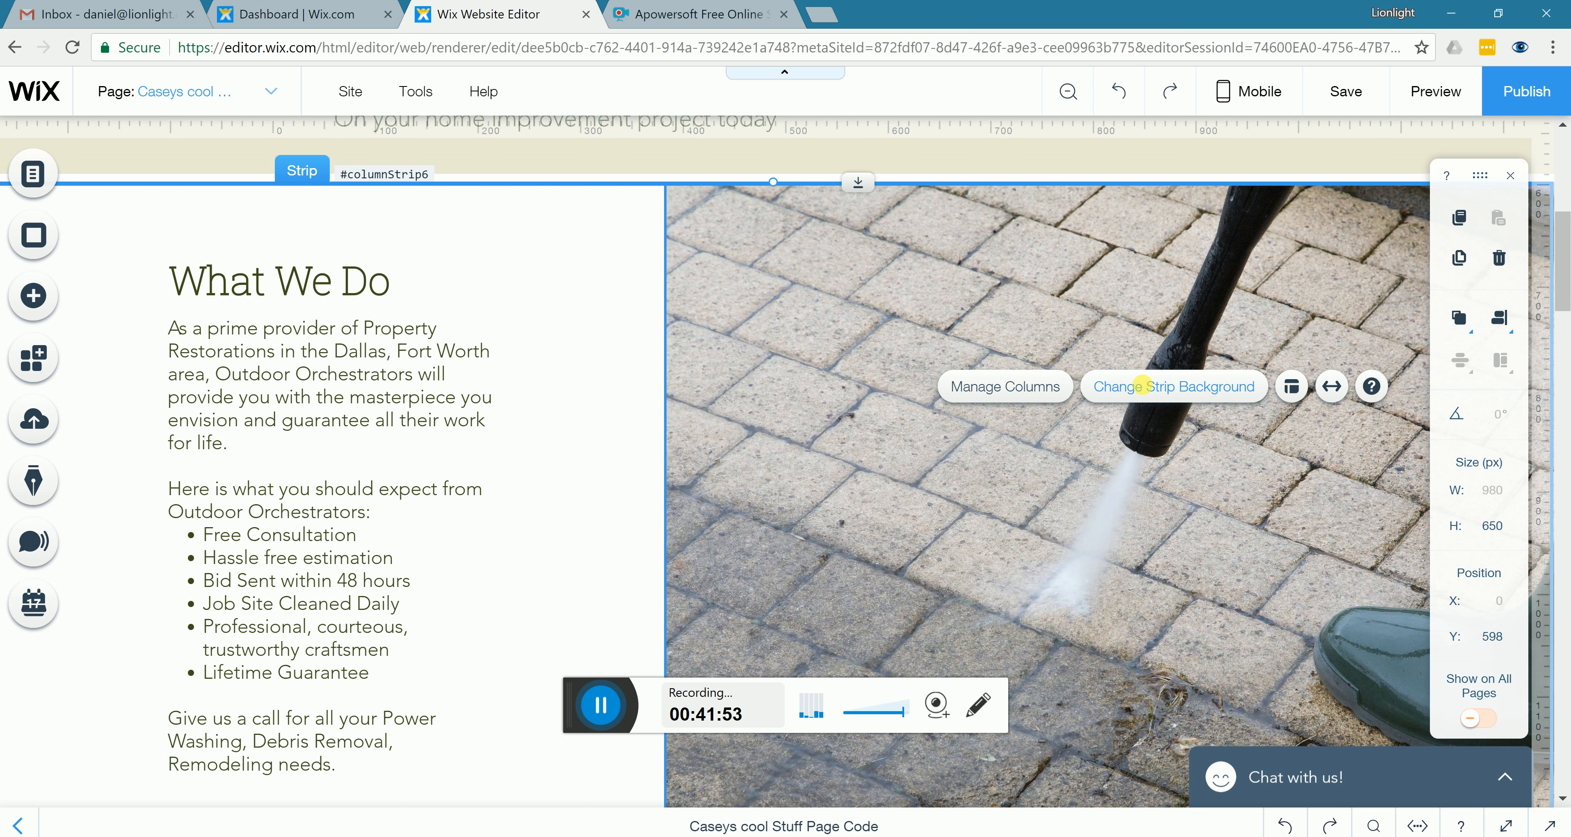
{"action": "left_click", "coordinate": [1143, 387]}
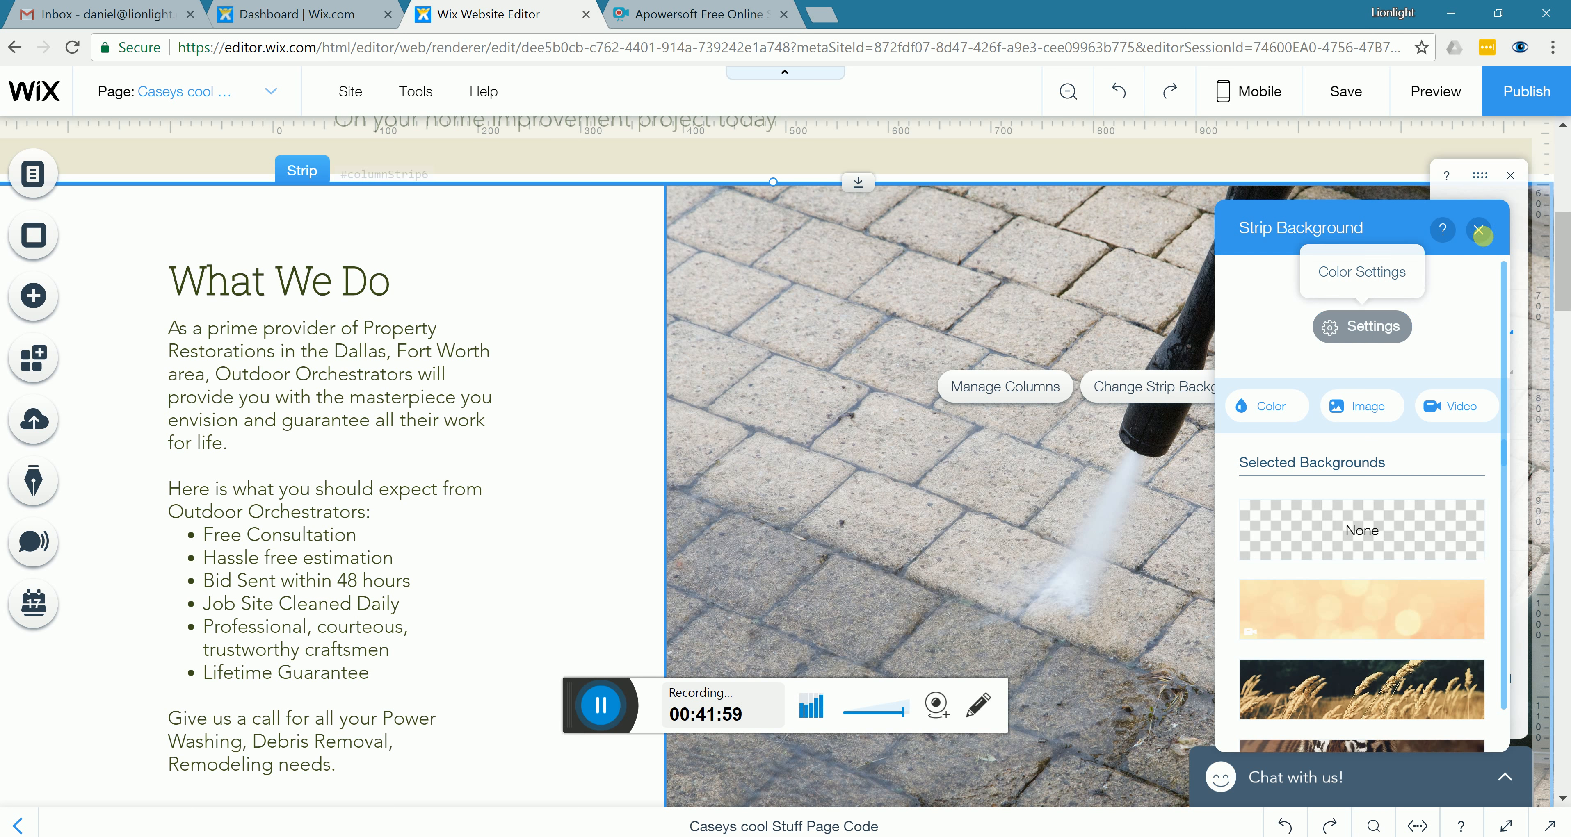
{"action": "left_click", "coordinate": [950, 298]}
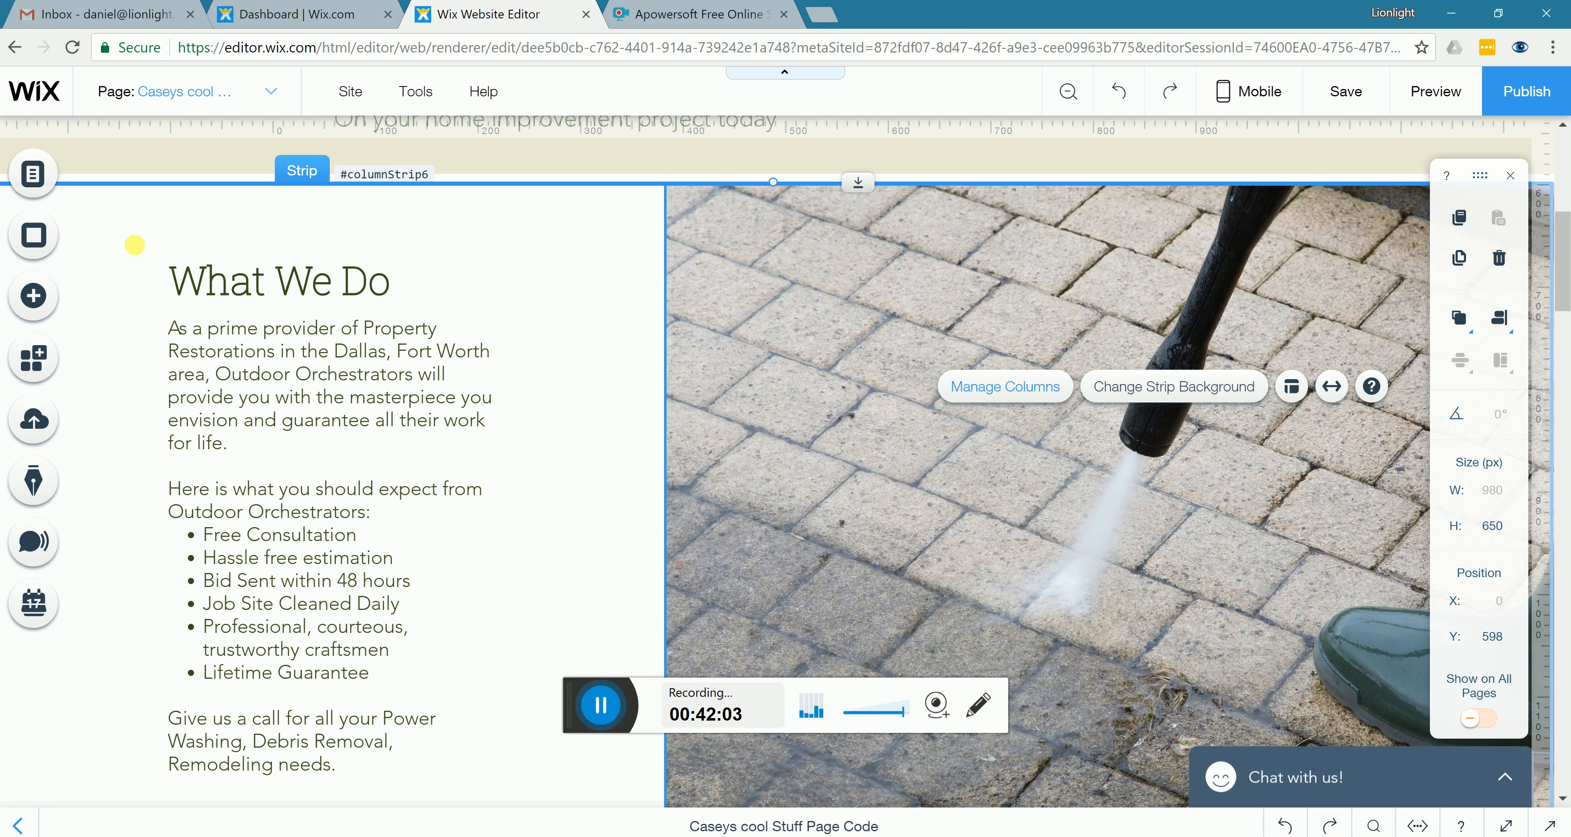
{"action": "left_click", "coordinate": [1077, 317]}
{"action": "double_click", "coordinate": [1077, 318]}
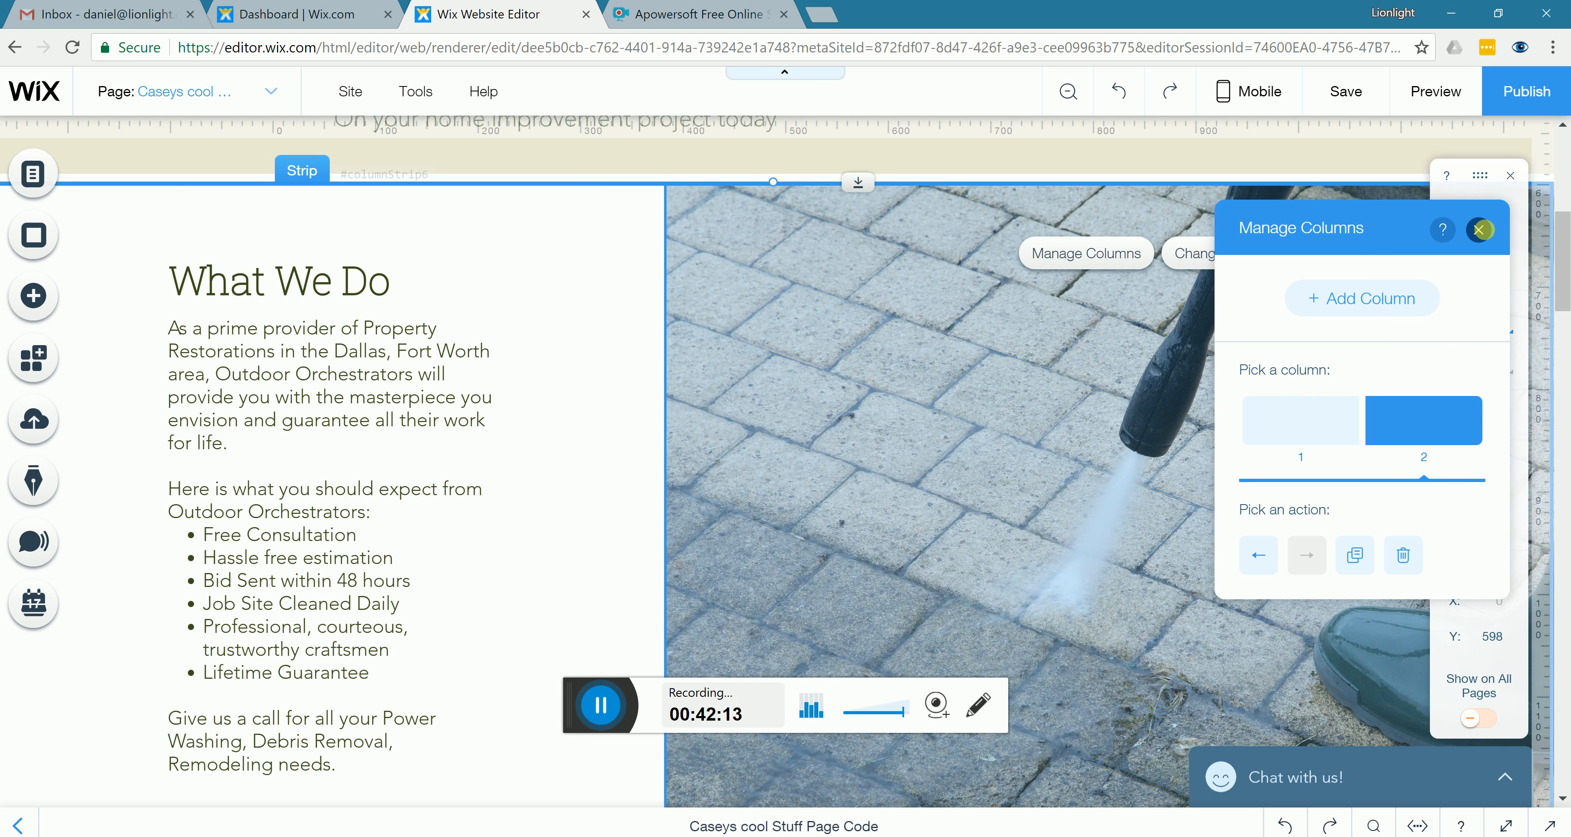
{"action": "left_click", "coordinate": [1478, 230]}
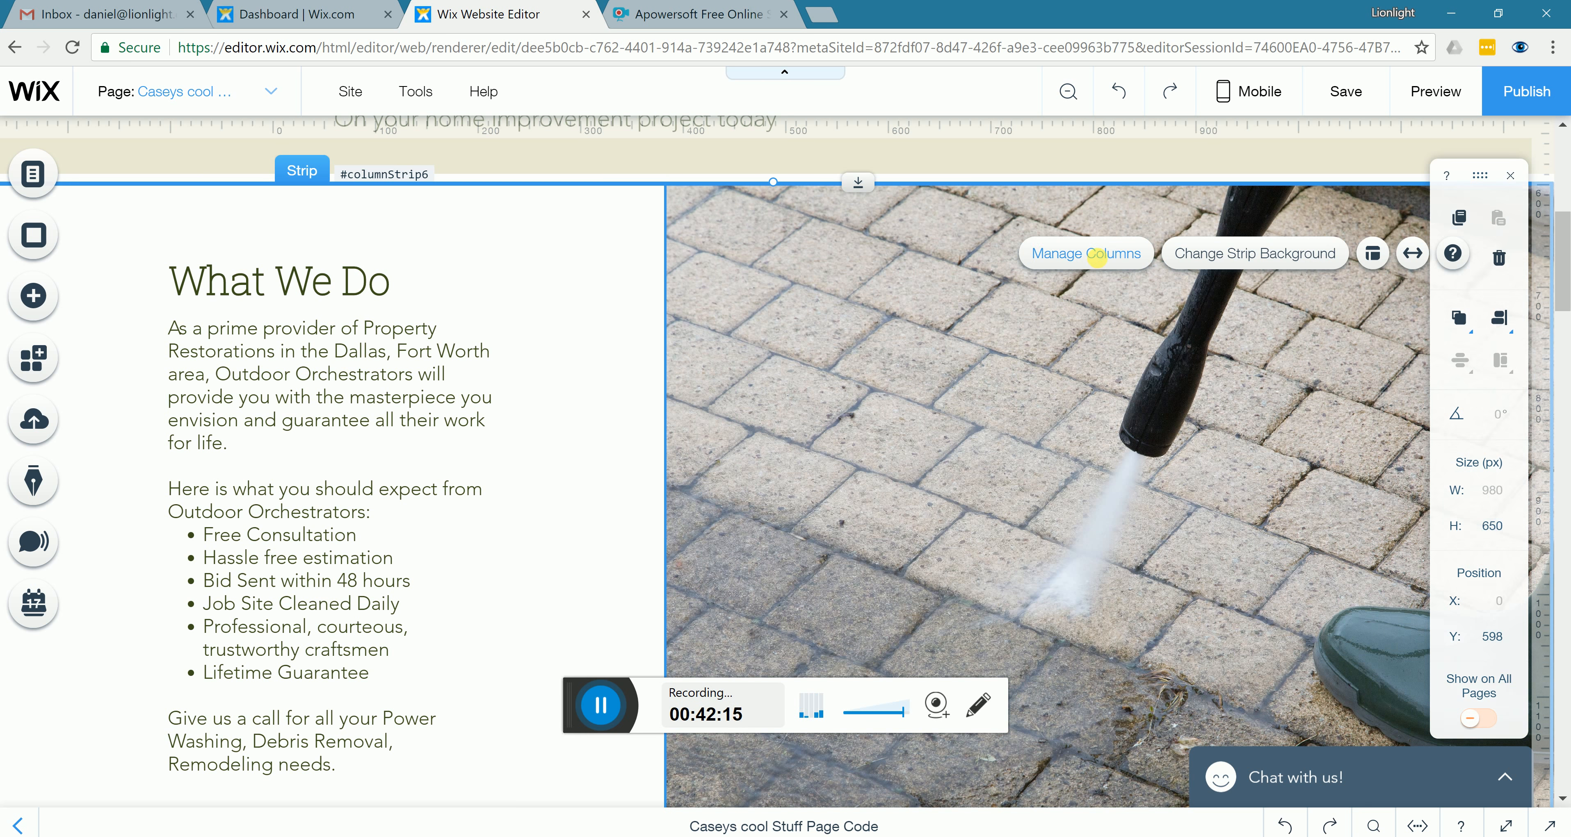
{"action": "left_click", "coordinate": [1106, 250]}
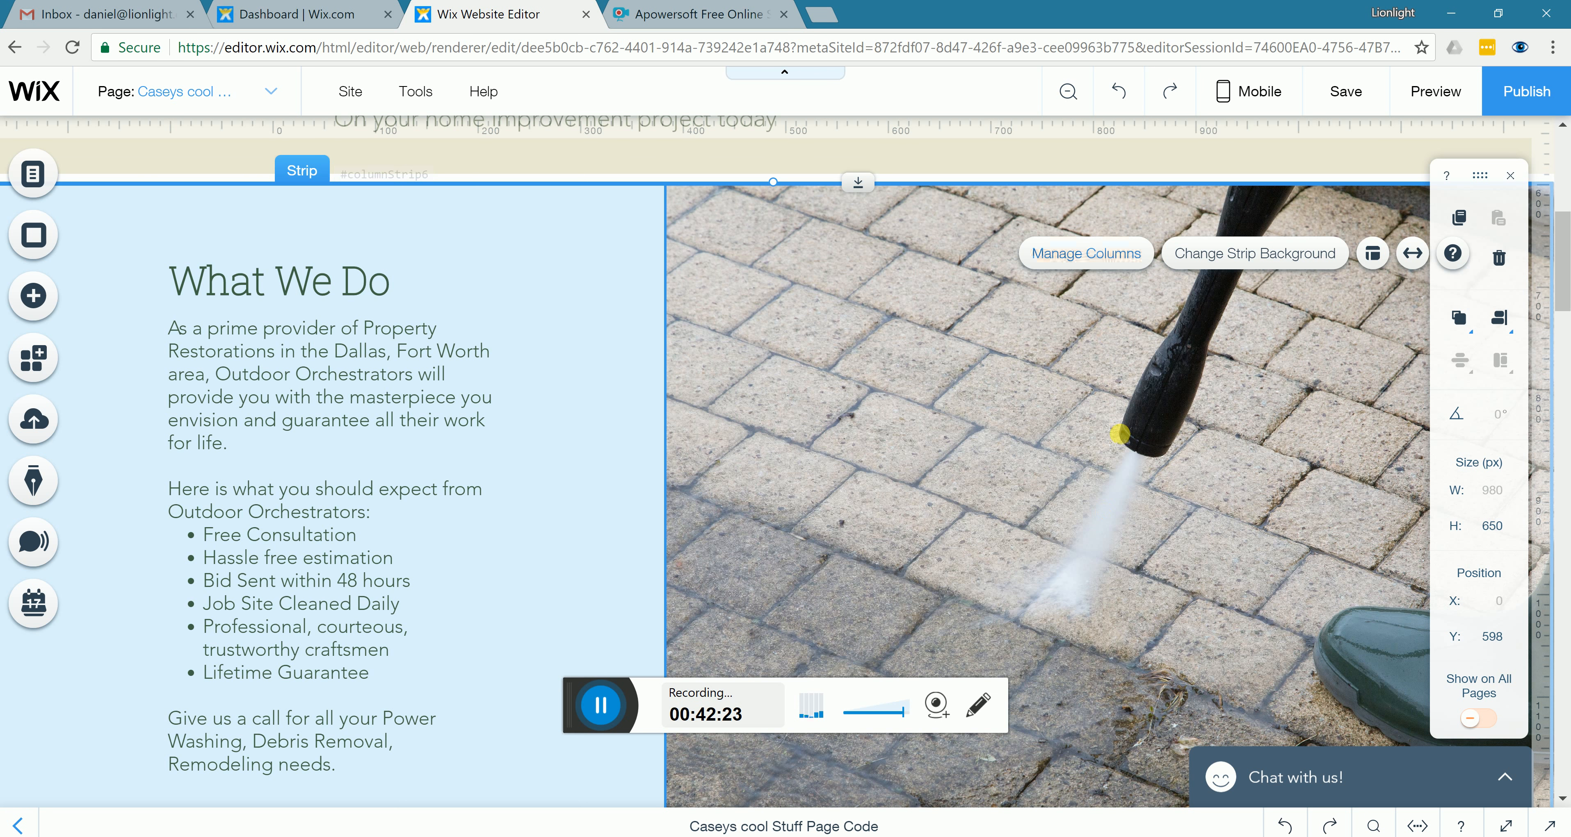
{"action": "scroll", "coordinate": [1189, 396], "scroll_direction": "down", "scroll_amount": 5}
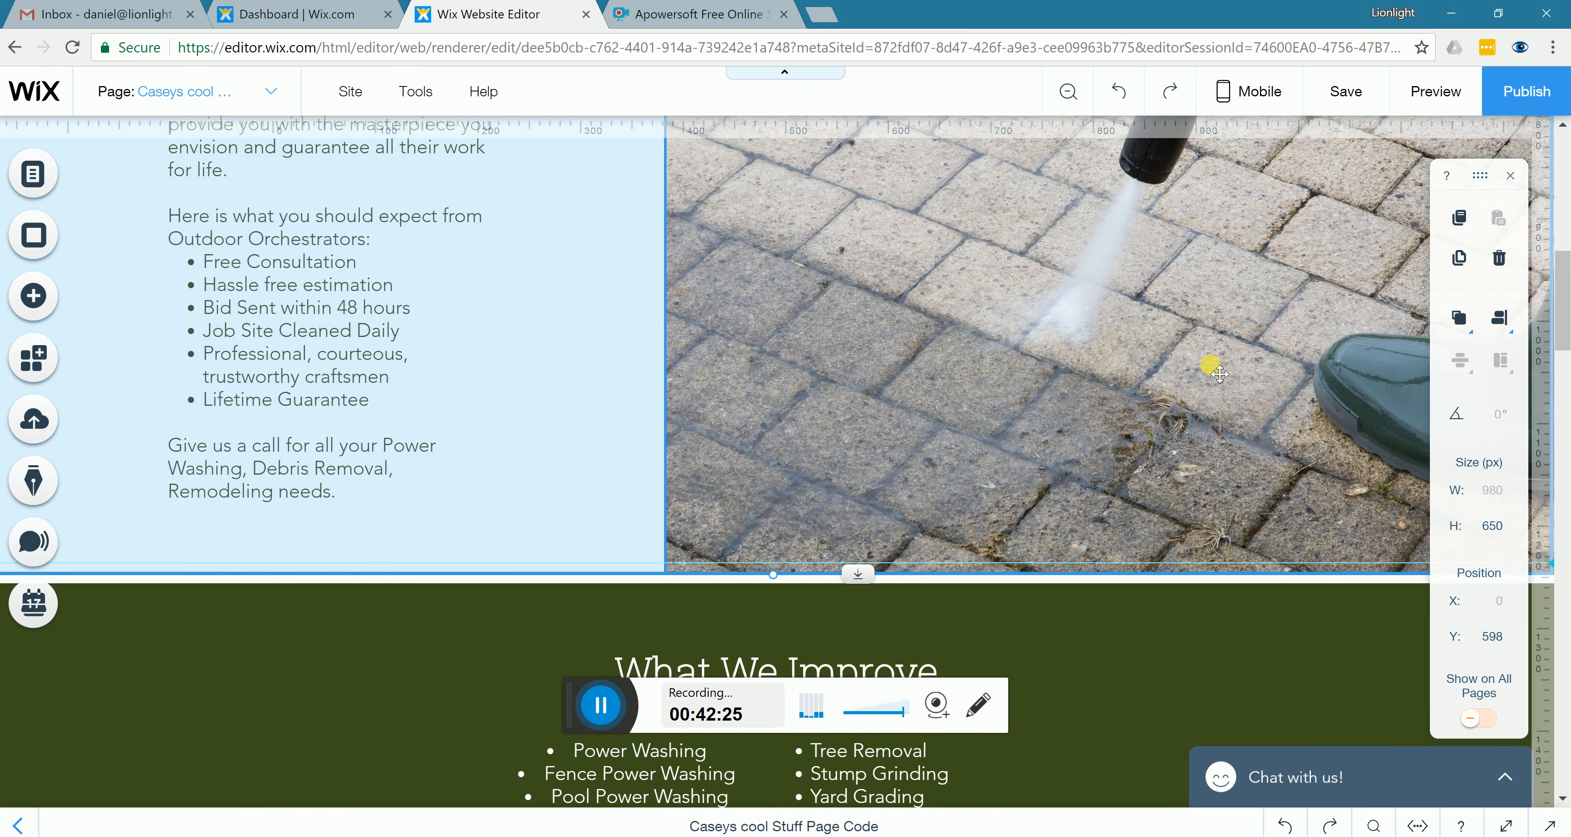
Examine the layout options of the "What We Do" strip and select its text column and photo column in turn
{"action": "scroll", "coordinate": [1217, 373], "scroll_direction": "up", "scroll_amount": 5}
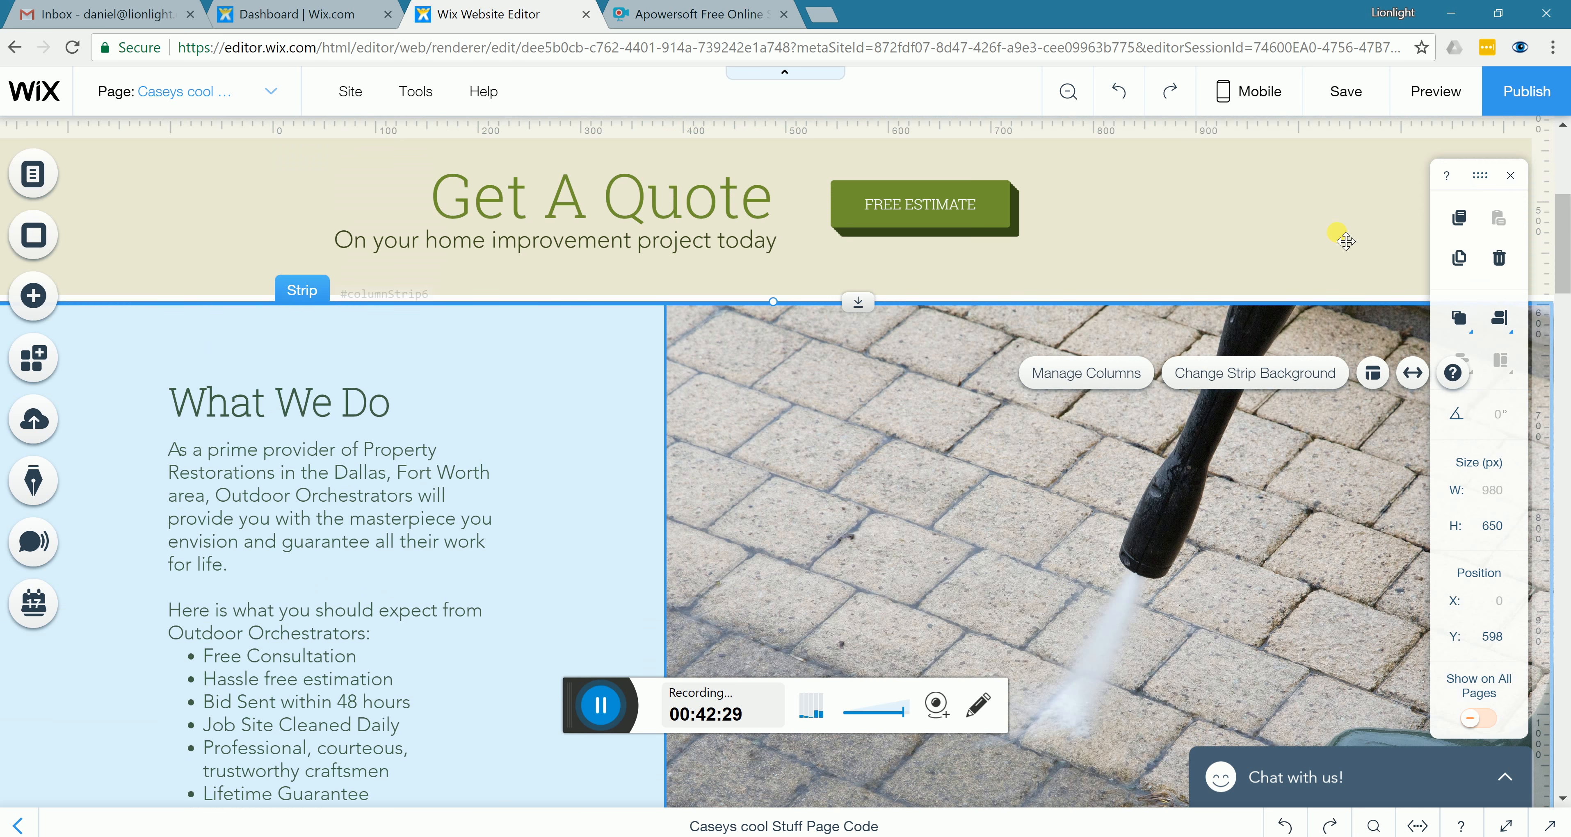
{"action": "scroll", "coordinate": [1363, 289], "scroll_direction": "down", "scroll_amount": 2}
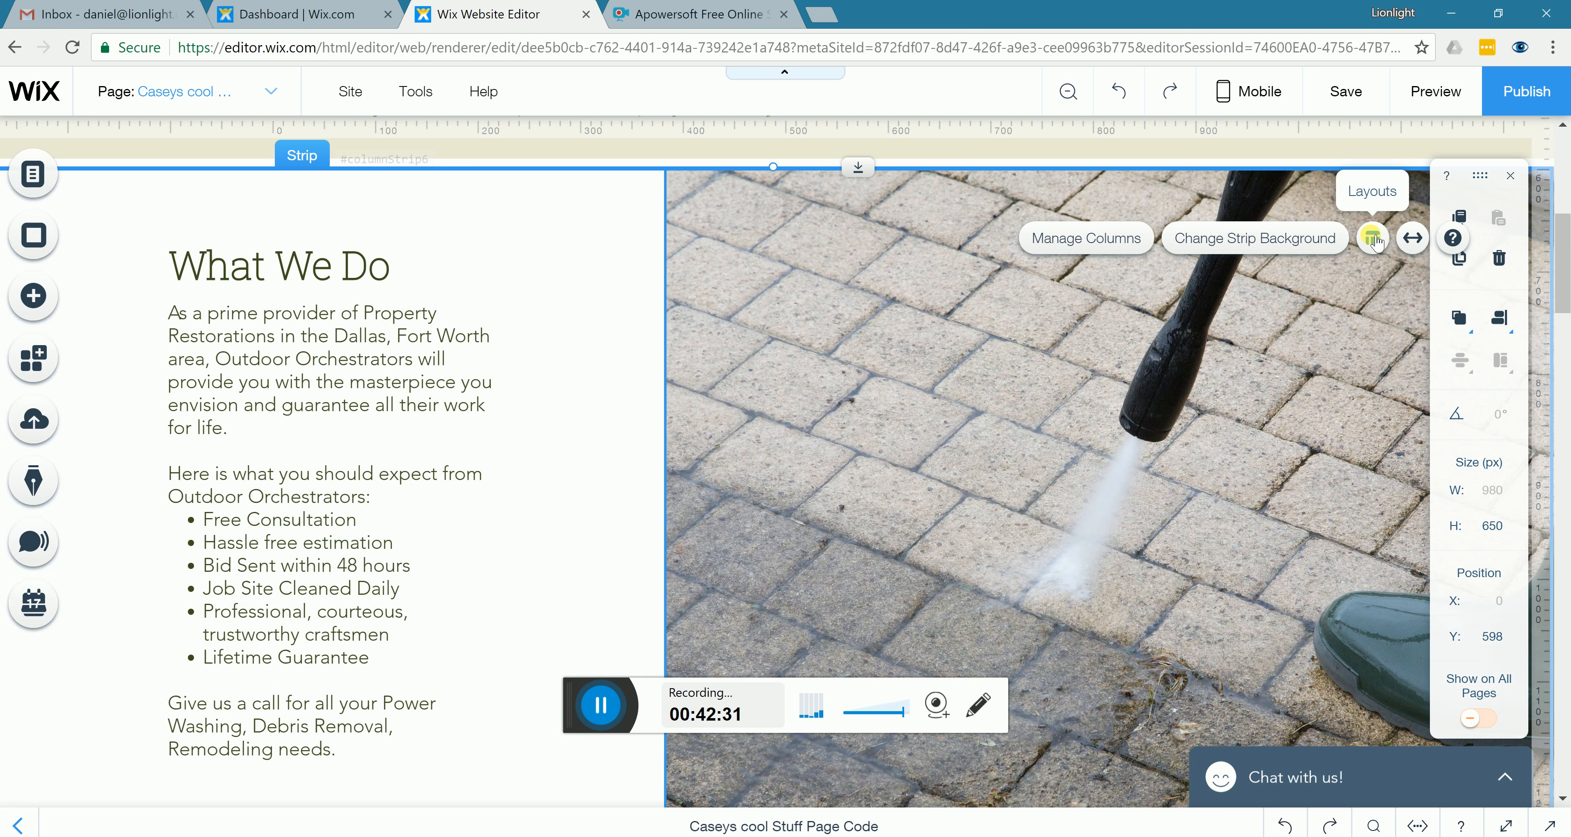
{"action": "left_click", "coordinate": [1376, 239]}
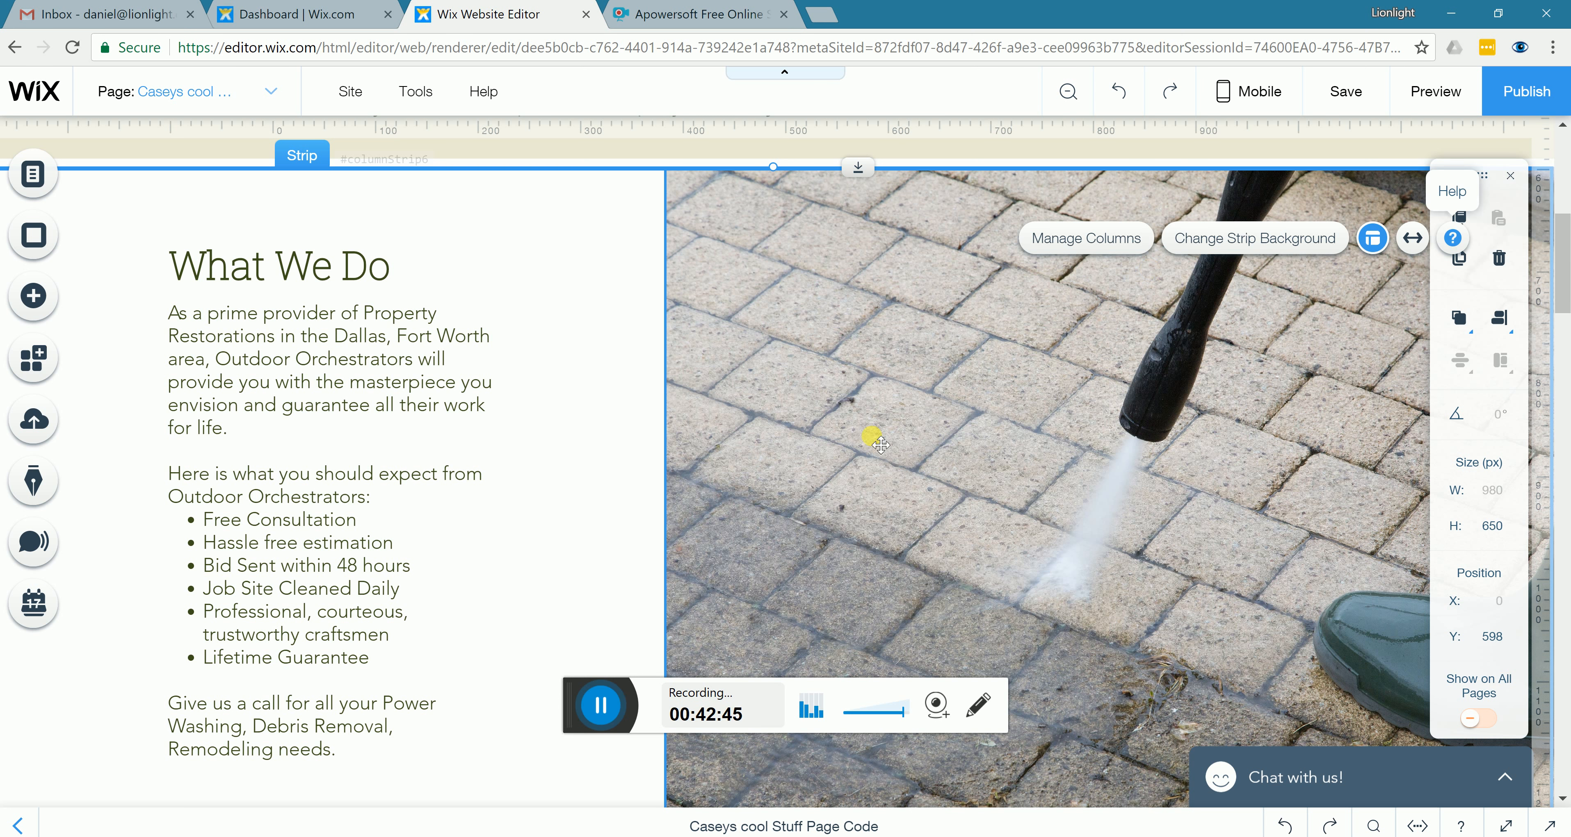
{"action": "left_click", "coordinate": [608, 710]}
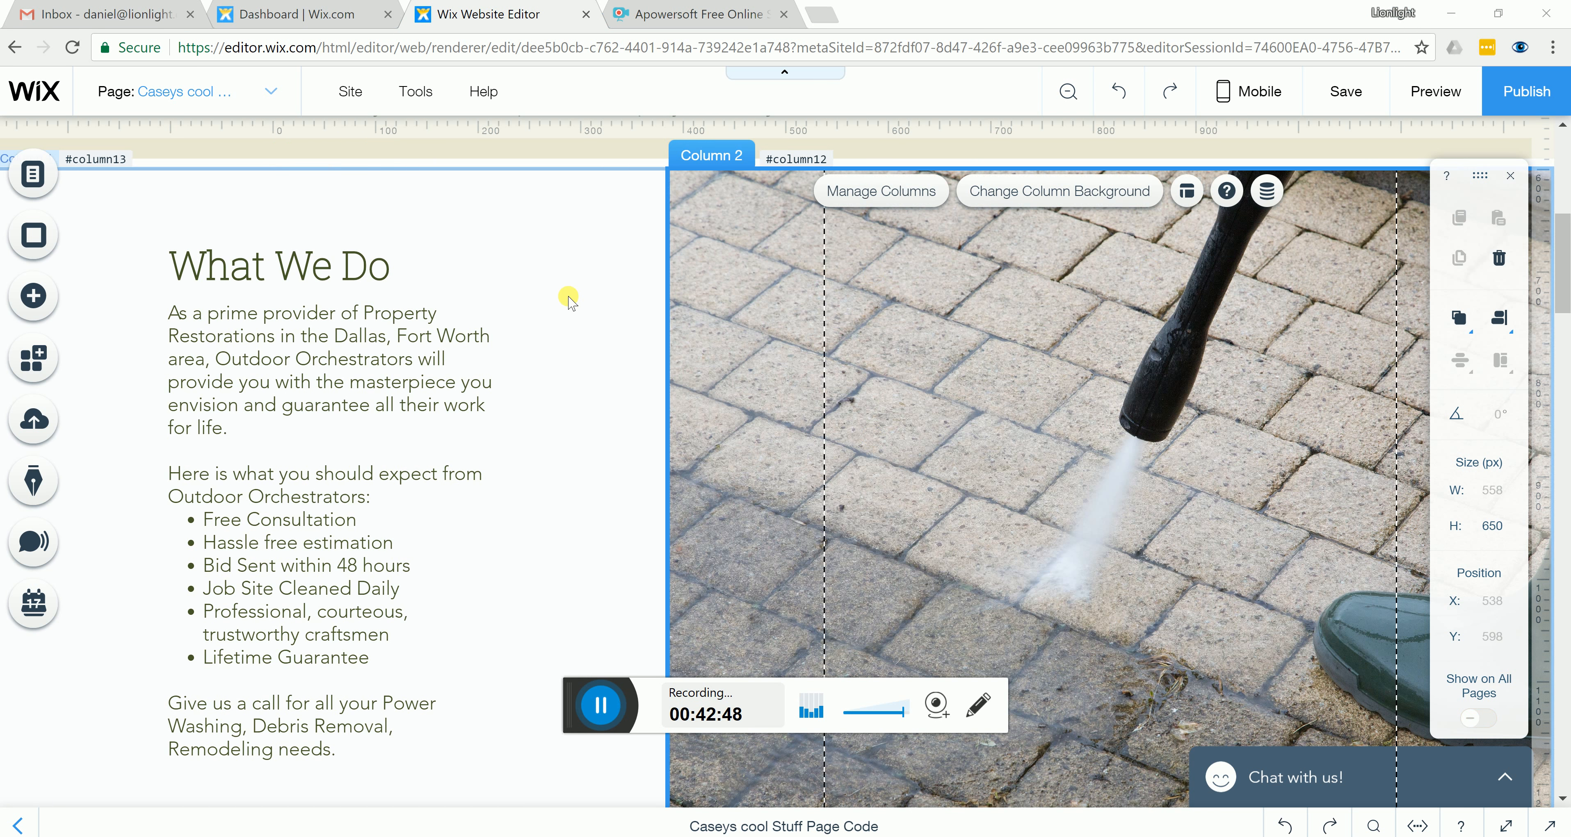
{"action": "left_click", "coordinate": [568, 297]}
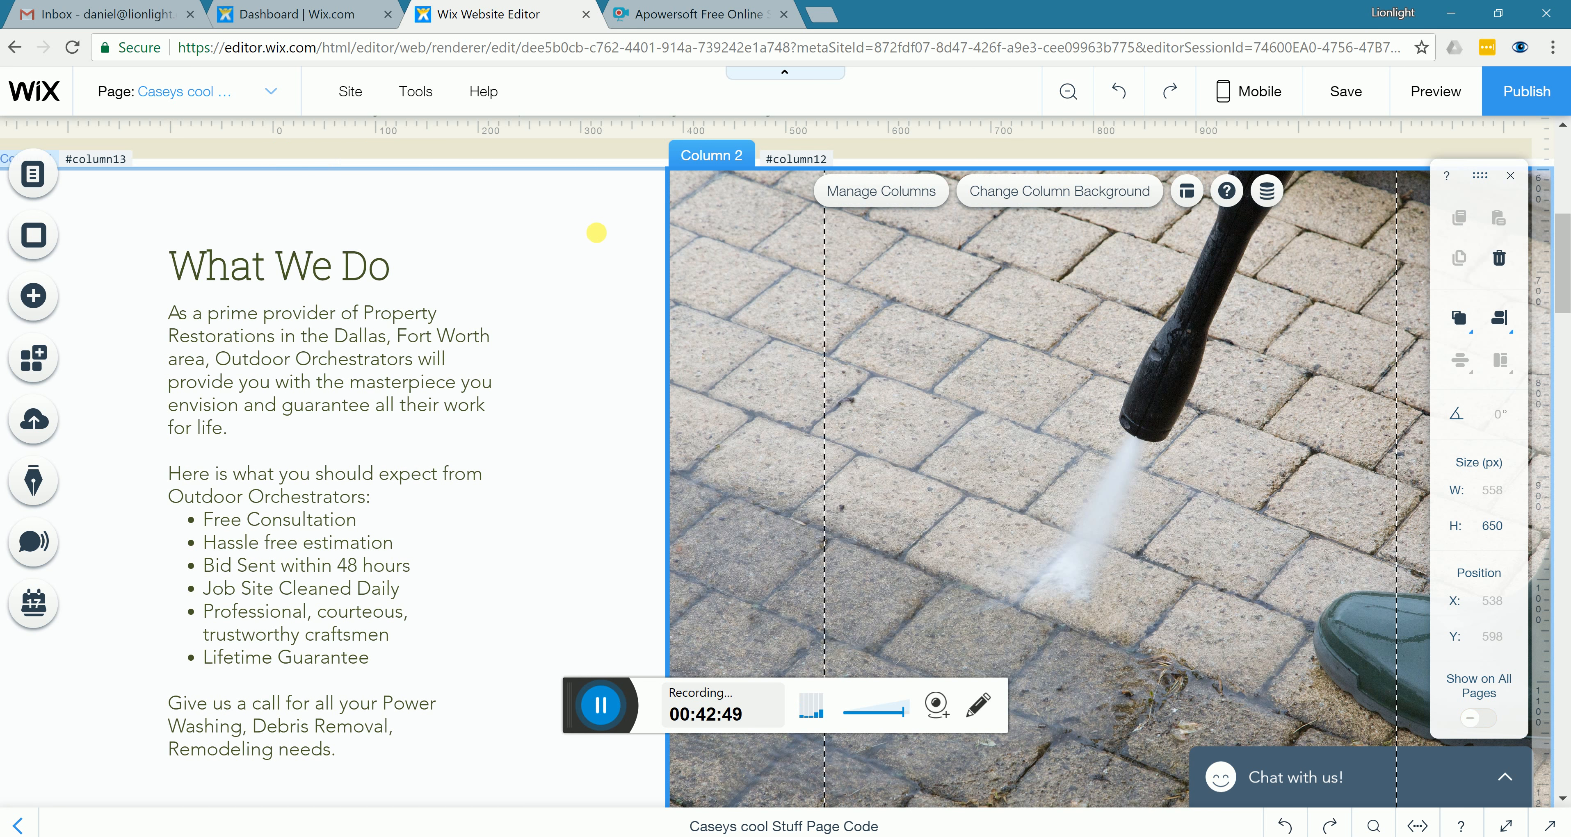
{"action": "left_click", "coordinate": [577, 170]}
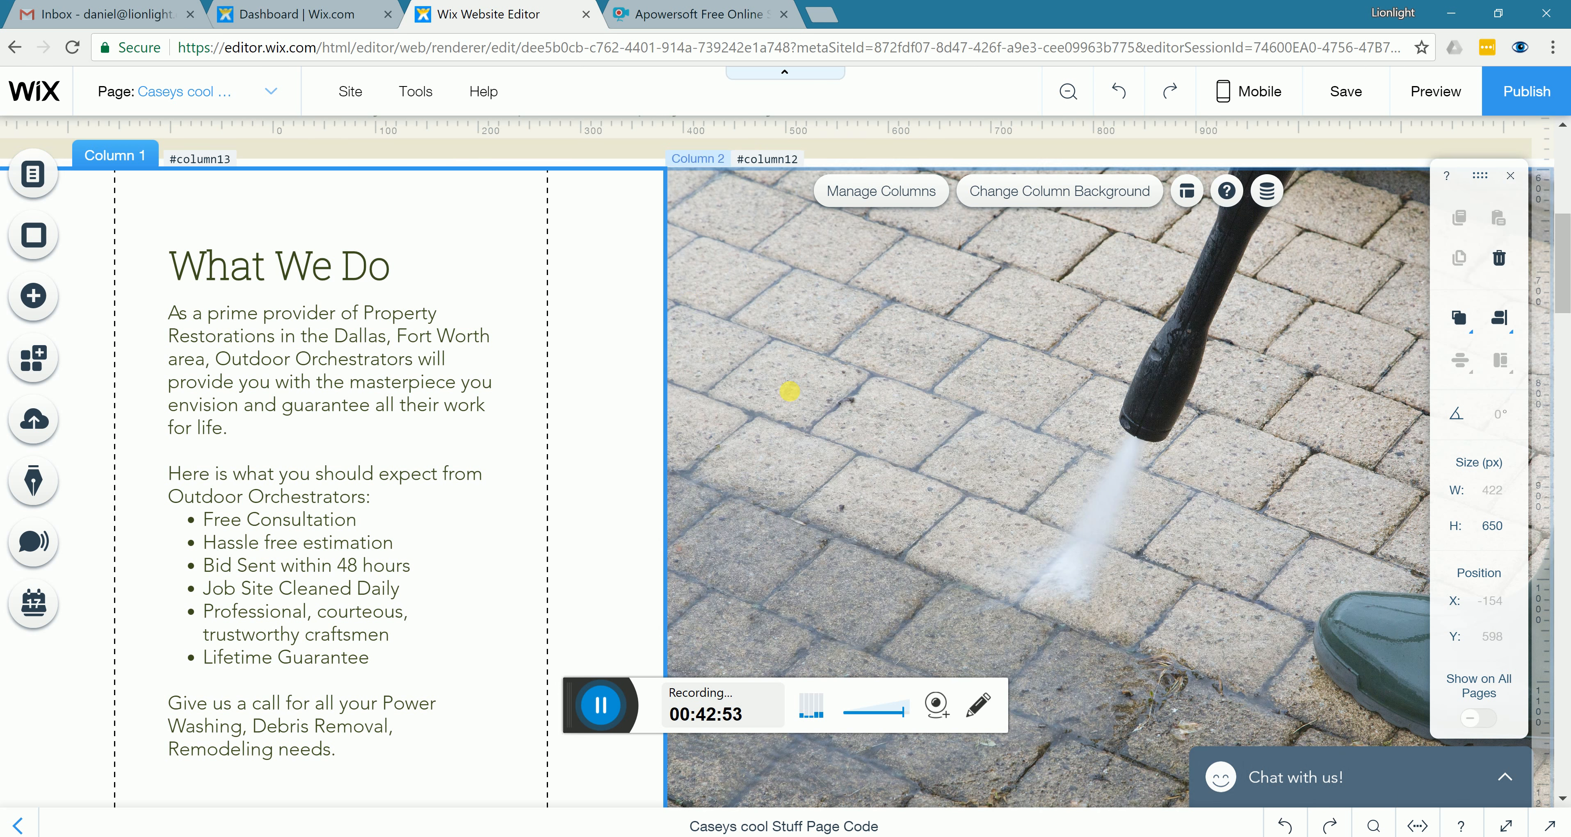
{"action": "left_click", "coordinate": [792, 393]}
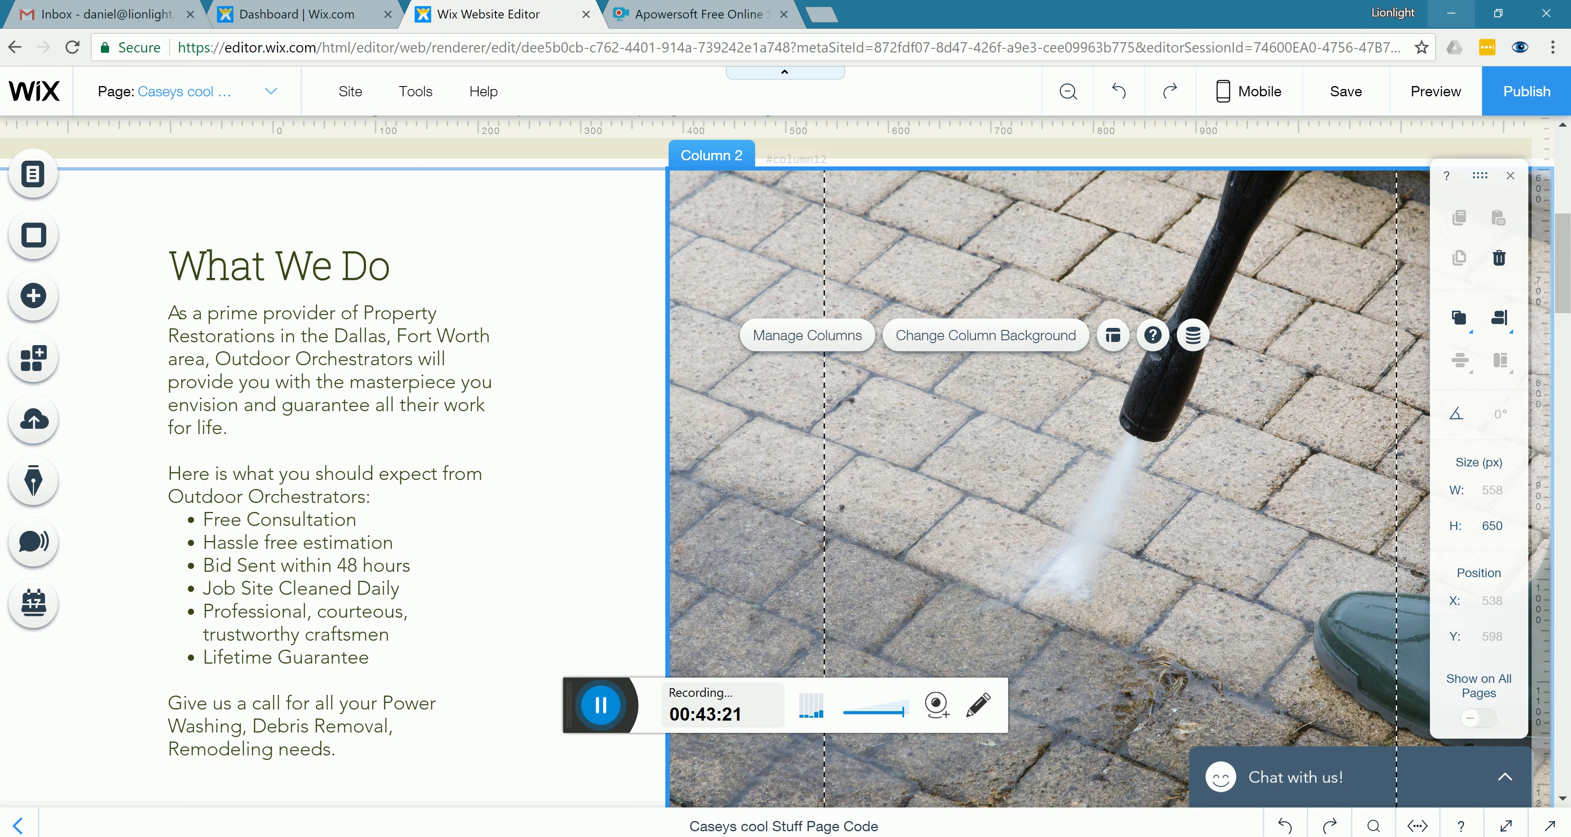
Dismiss the Feedback Hub notification in the Windows notification center and return to the website editor
{"action": "key", "text": "super+a"}
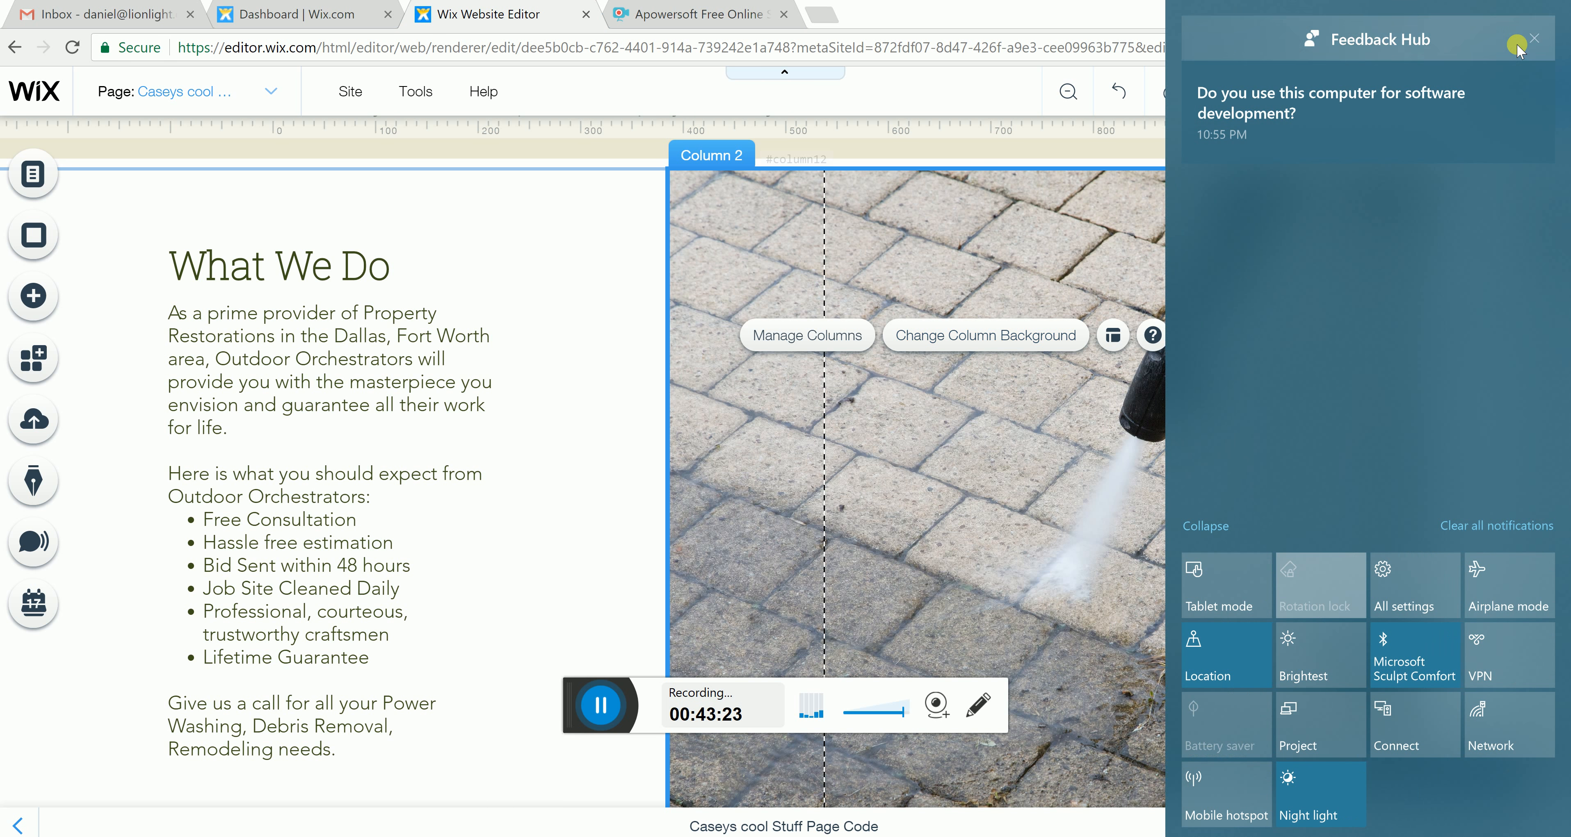
{"action": "left_click", "coordinate": [1521, 41]}
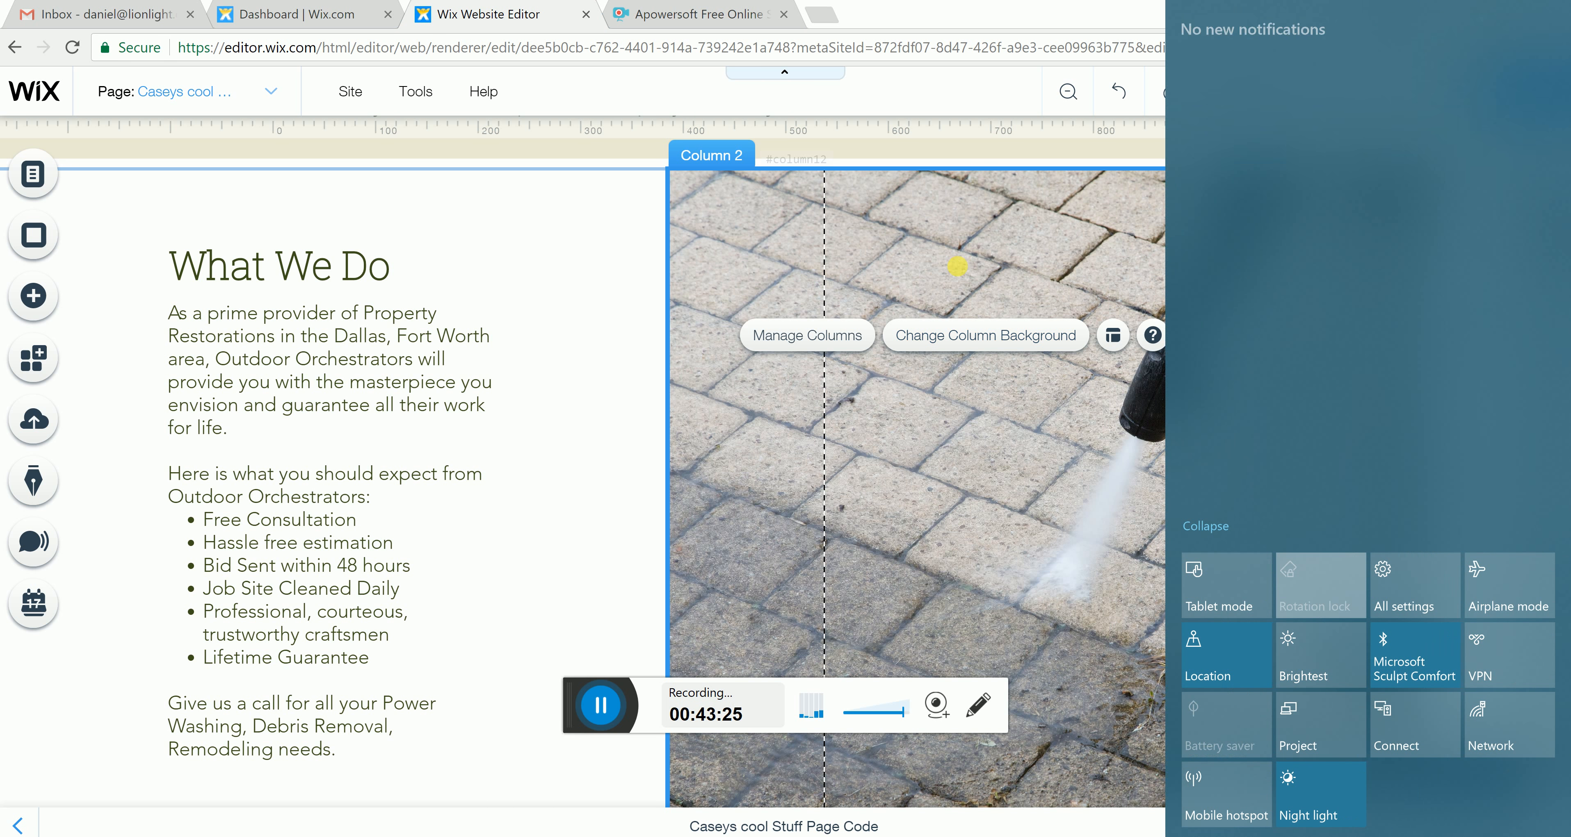
{"action": "left_click", "coordinate": [969, 343]}
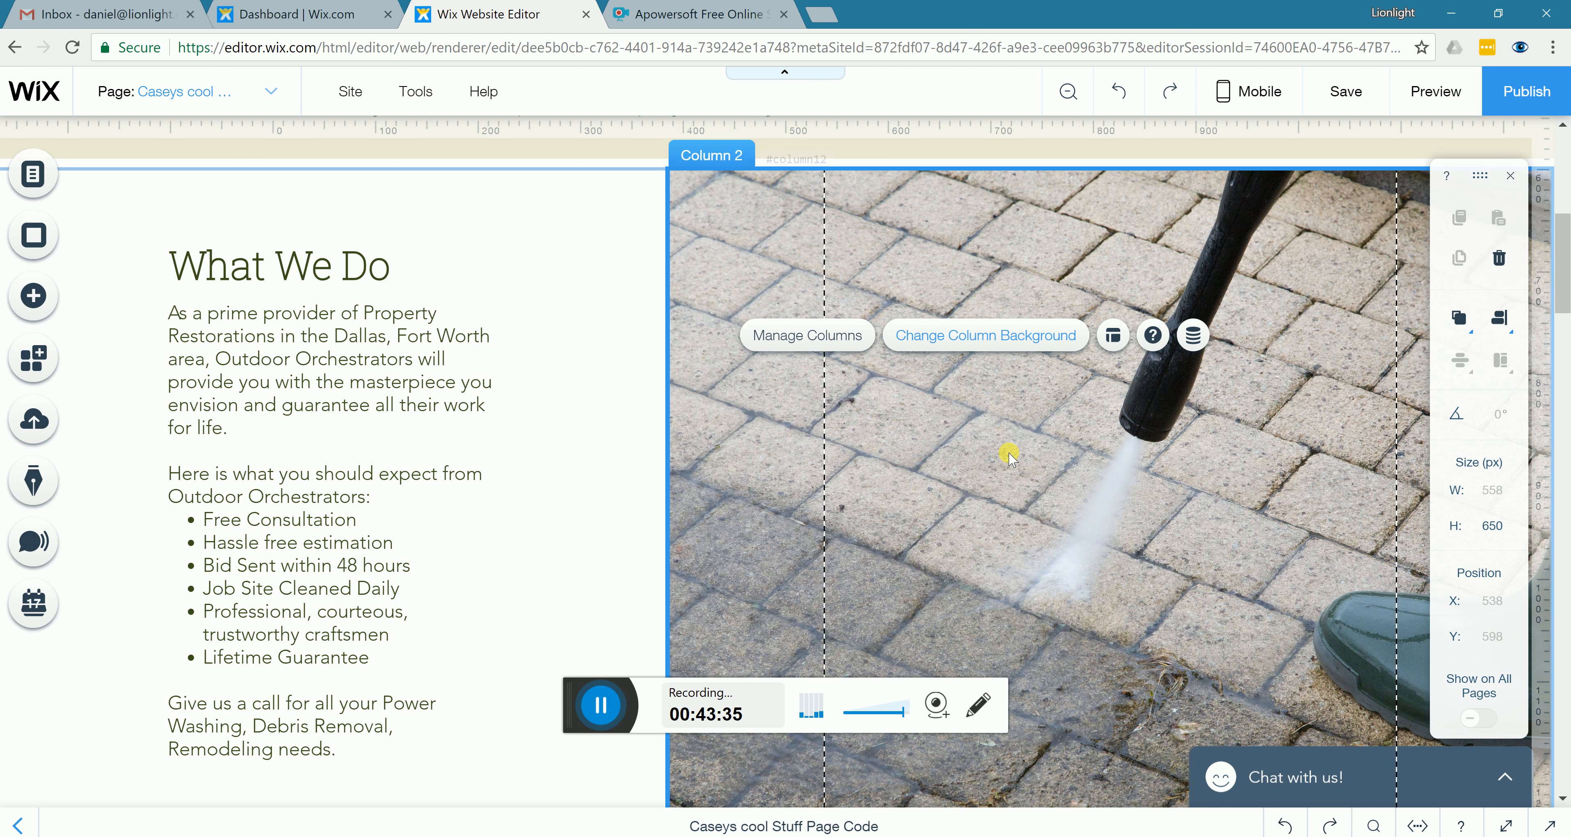
Examine the background options for the power-washing photo column, including color, image and video, and close them without a change
{"action": "scroll", "coordinate": [1012, 326], "scroll_direction": "down", "scroll_amount": 4}
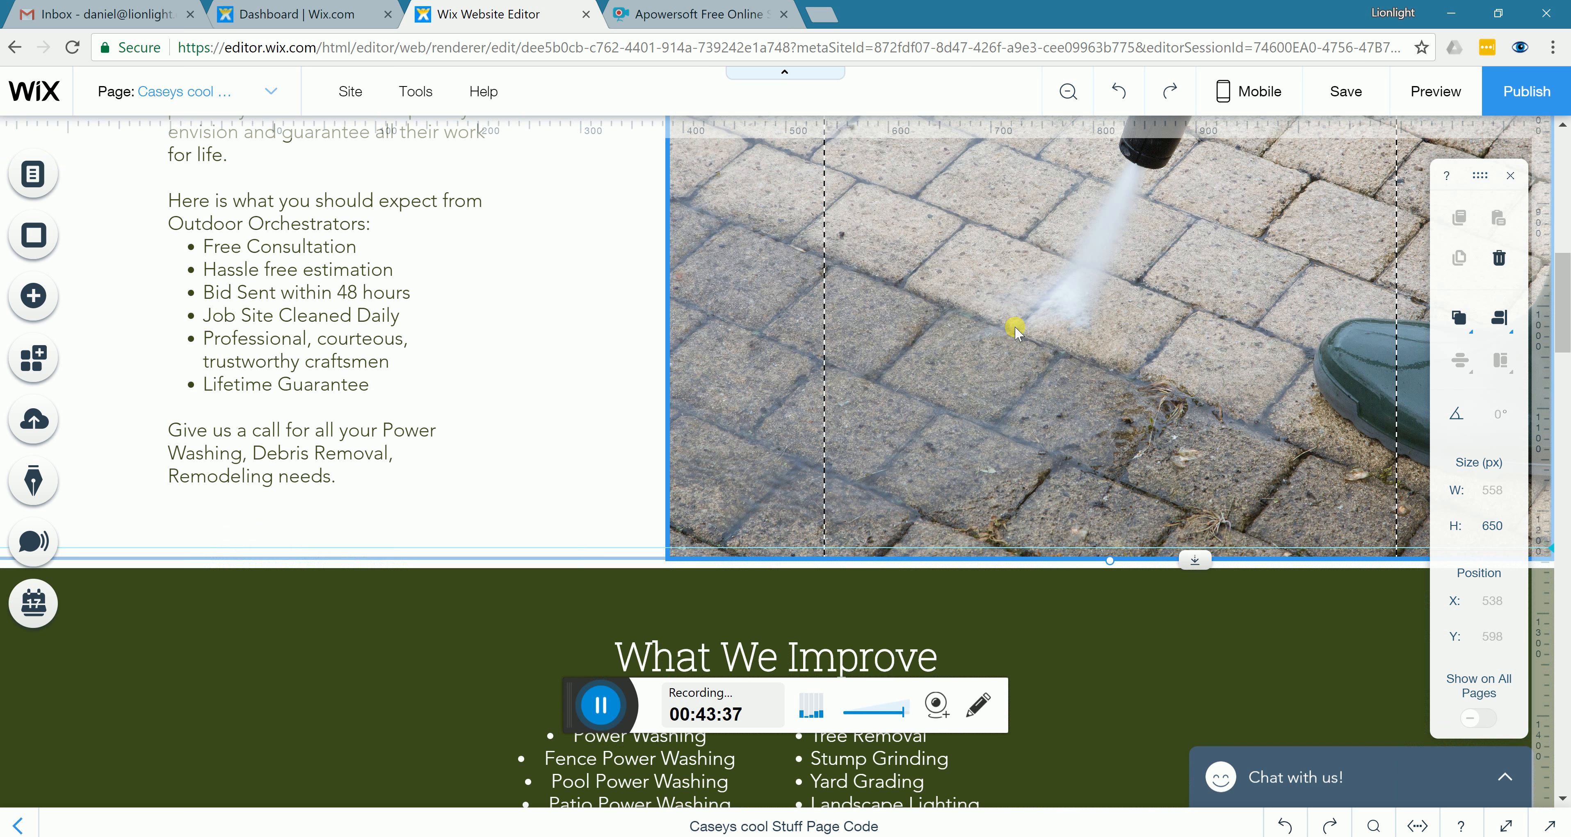
{"action": "scroll", "coordinate": [1025, 314], "scroll_direction": "up", "scroll_amount": 2}
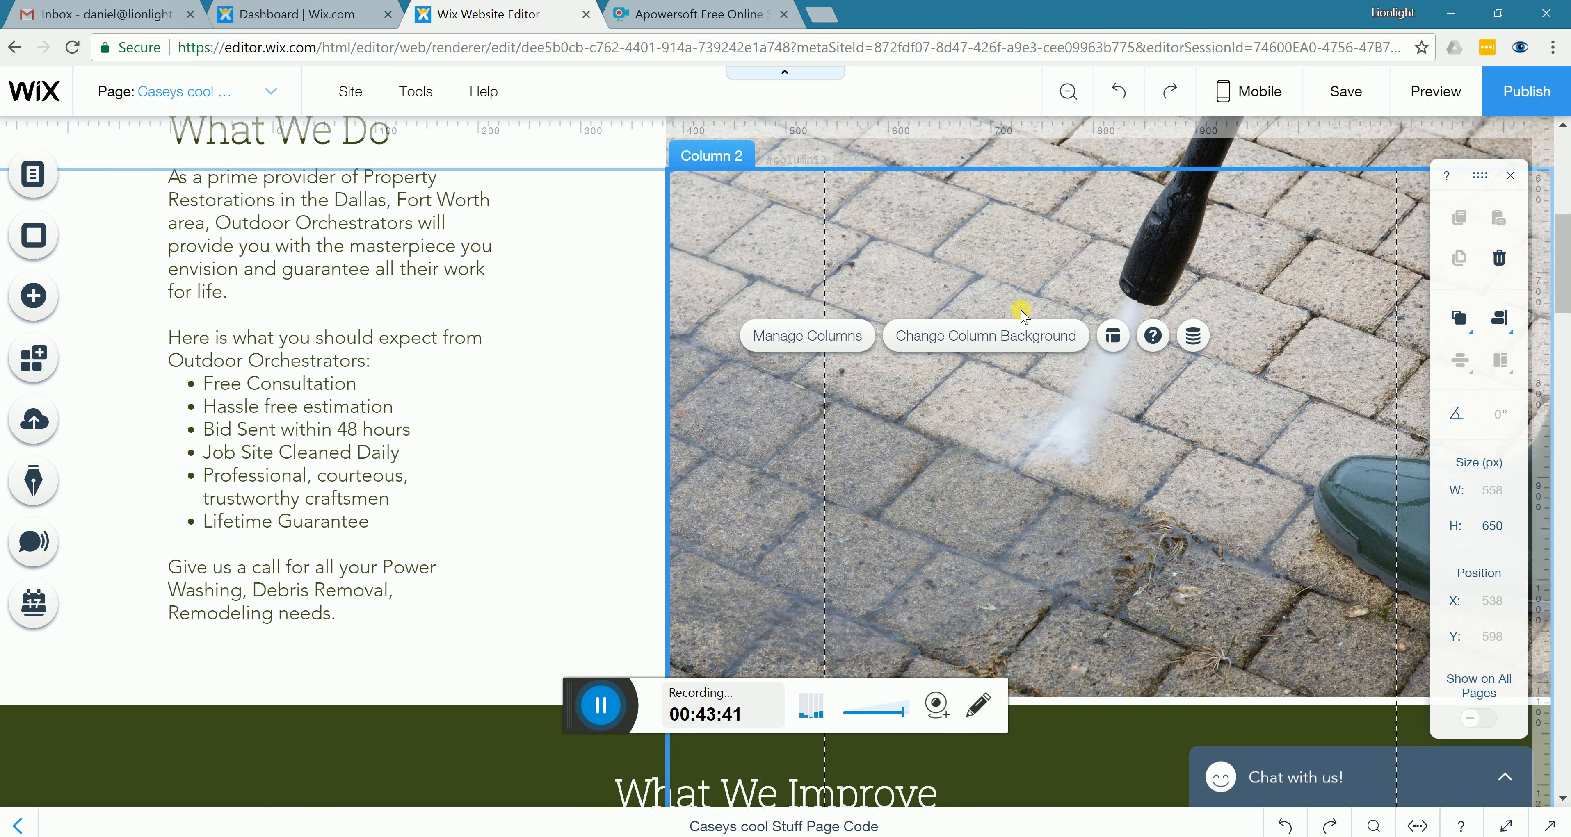
{"action": "scroll", "coordinate": [1021, 312], "scroll_direction": "up", "scroll_amount": 2}
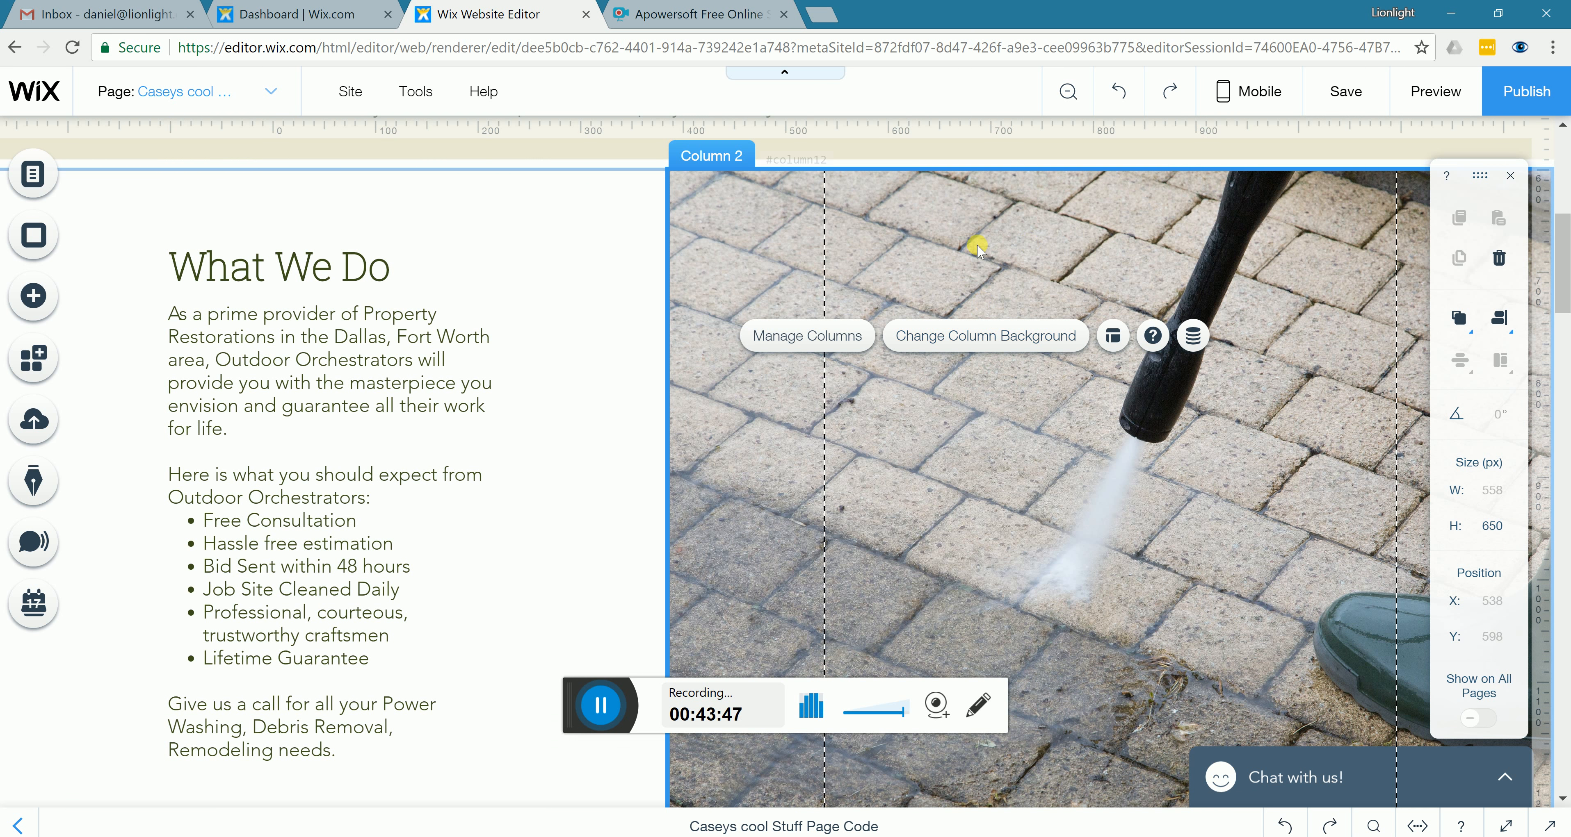
{"action": "left_click", "coordinate": [594, 709]}
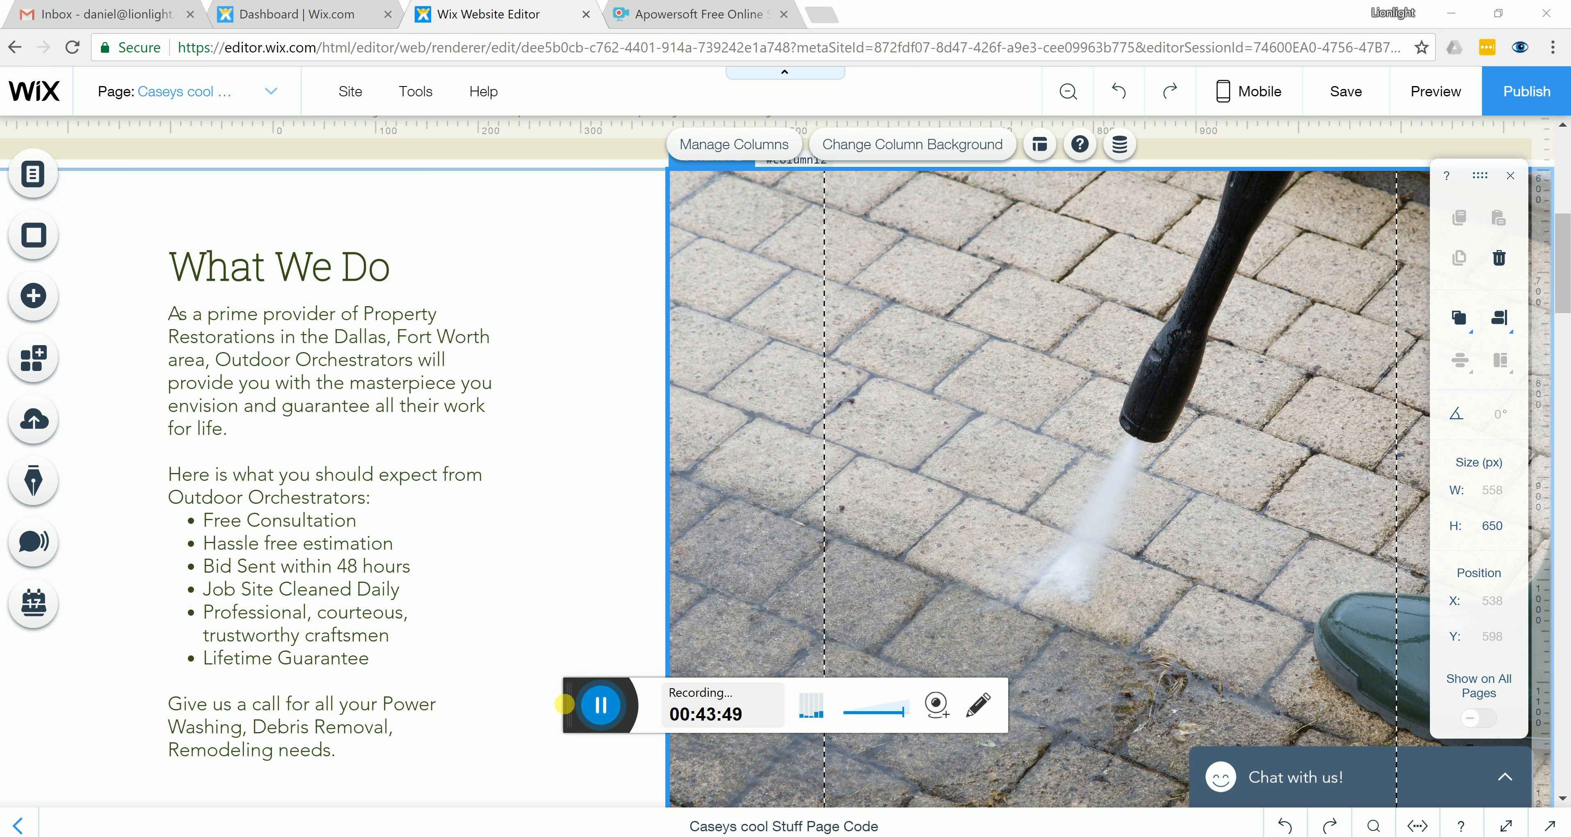
{"action": "left_click", "coordinate": [976, 147]}
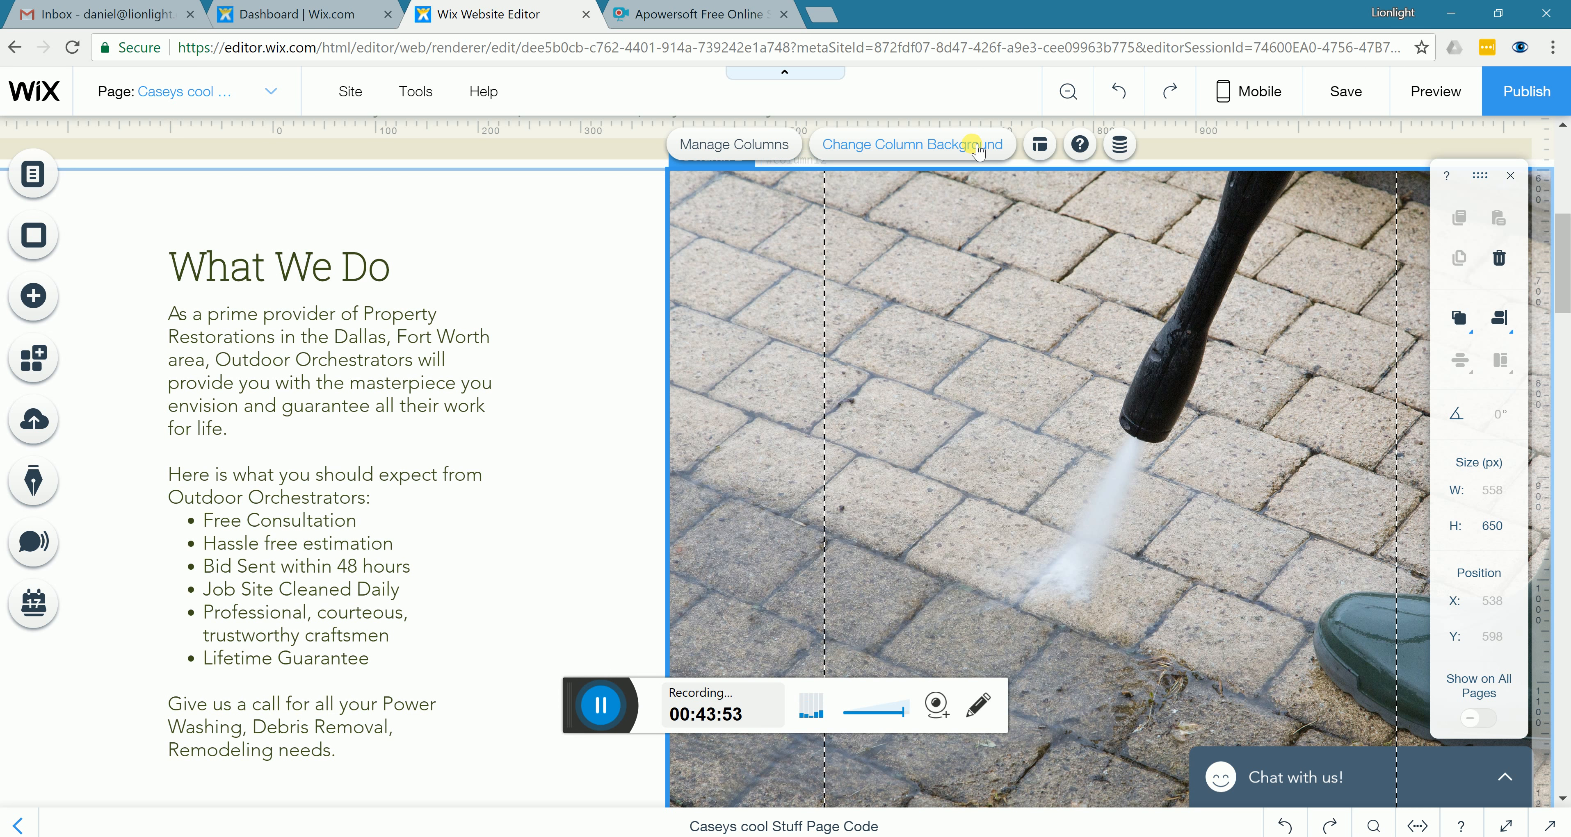
{"action": "left_click", "coordinate": [964, 145]}
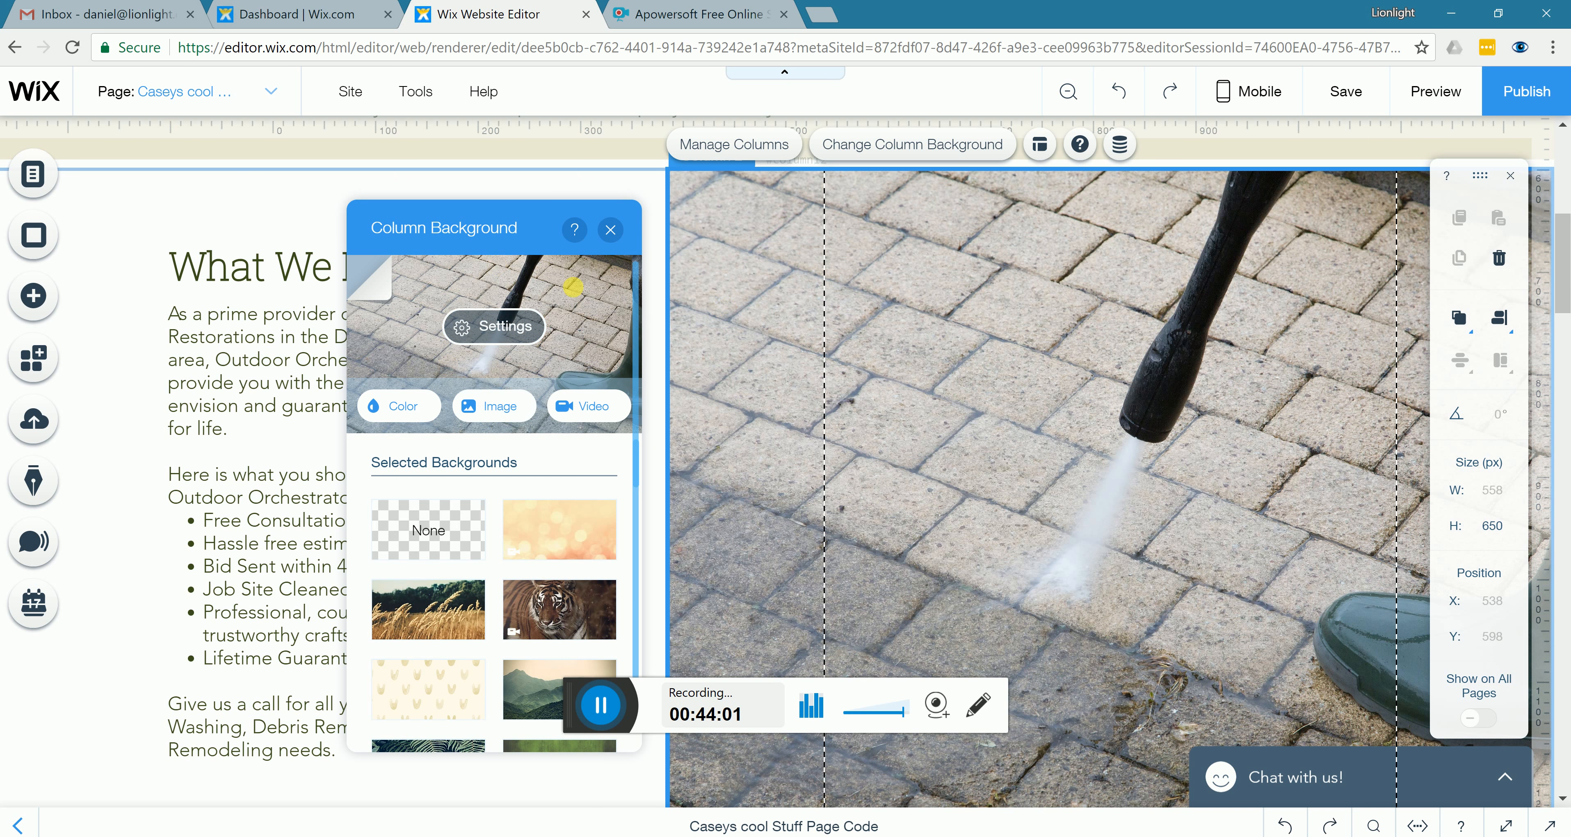
{"action": "left_click", "coordinate": [611, 231]}
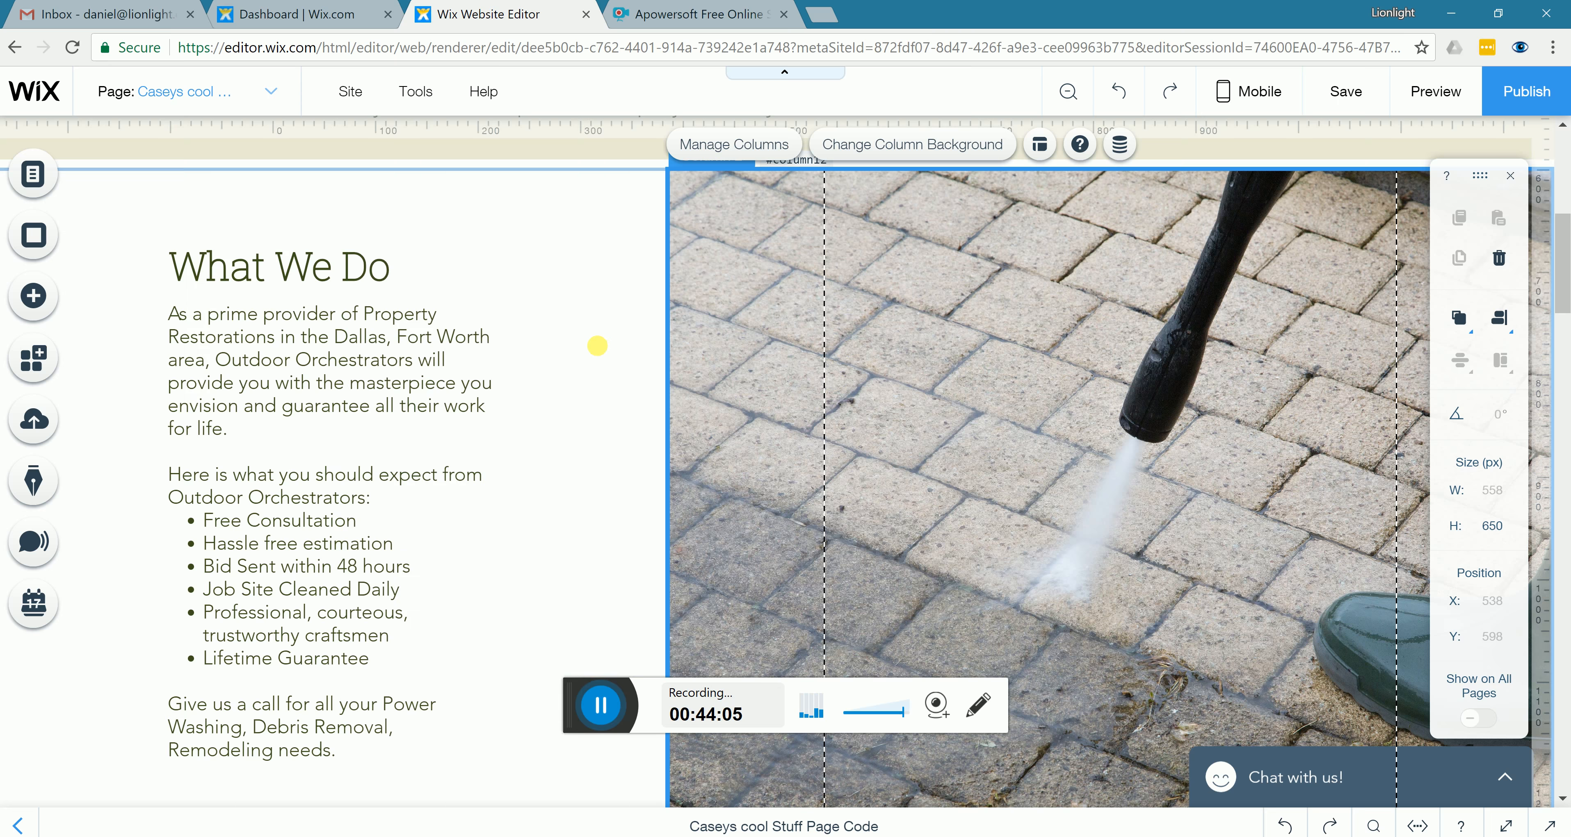
Left-align the bulleted service list that starts with "Power Washing" under "What We Improve" and finish the text editing
{"action": "scroll", "coordinate": [597, 347], "scroll_direction": "down", "scroll_amount": 2}
{"action": "scroll", "coordinate": [598, 351], "scroll_direction": "down", "scroll_amount": 6}
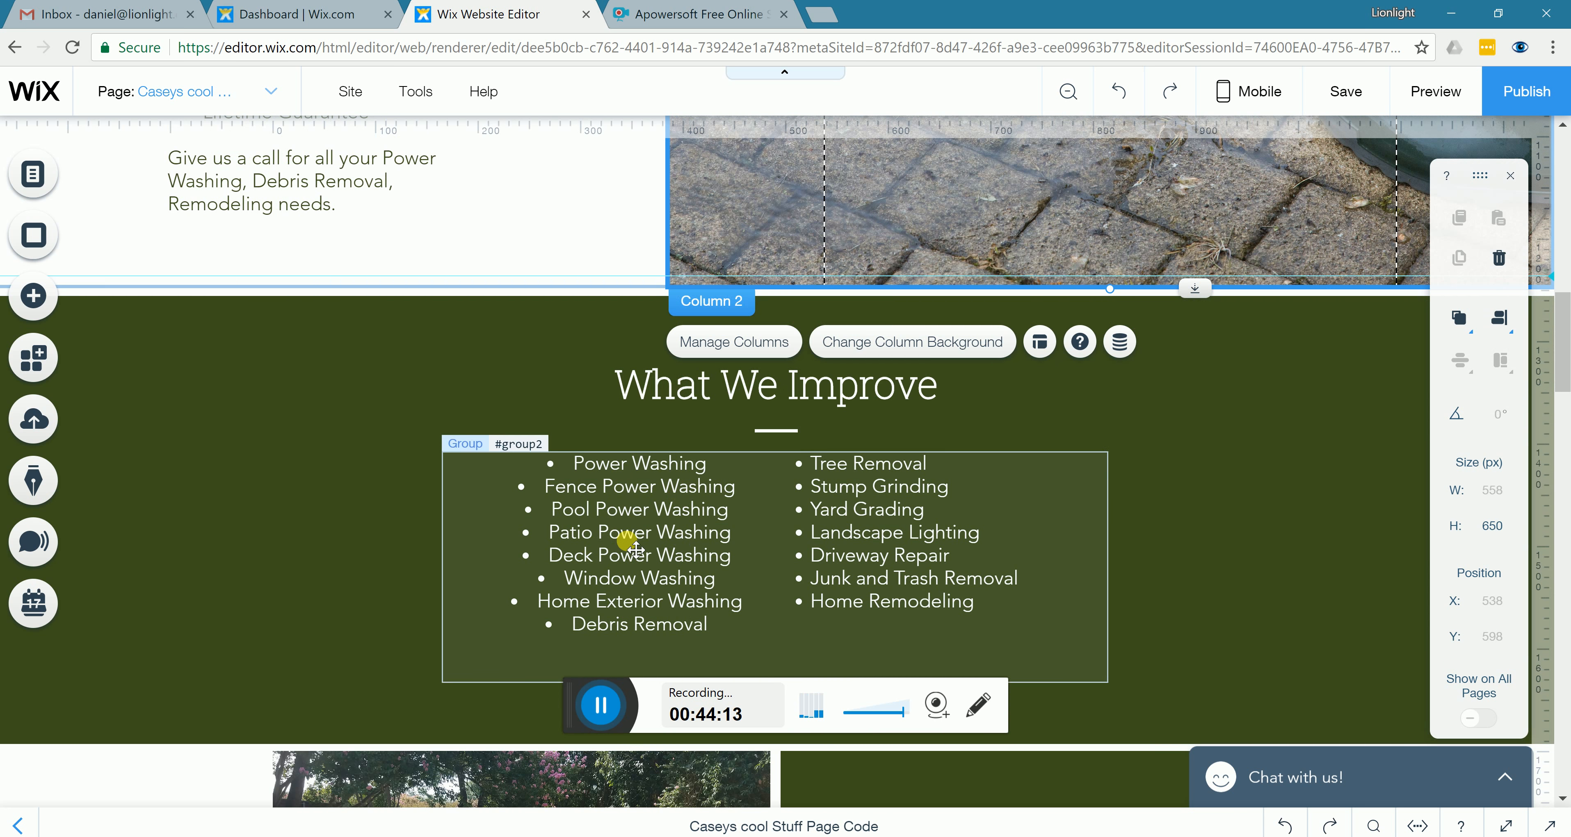
{"action": "left_click", "coordinate": [639, 544]}
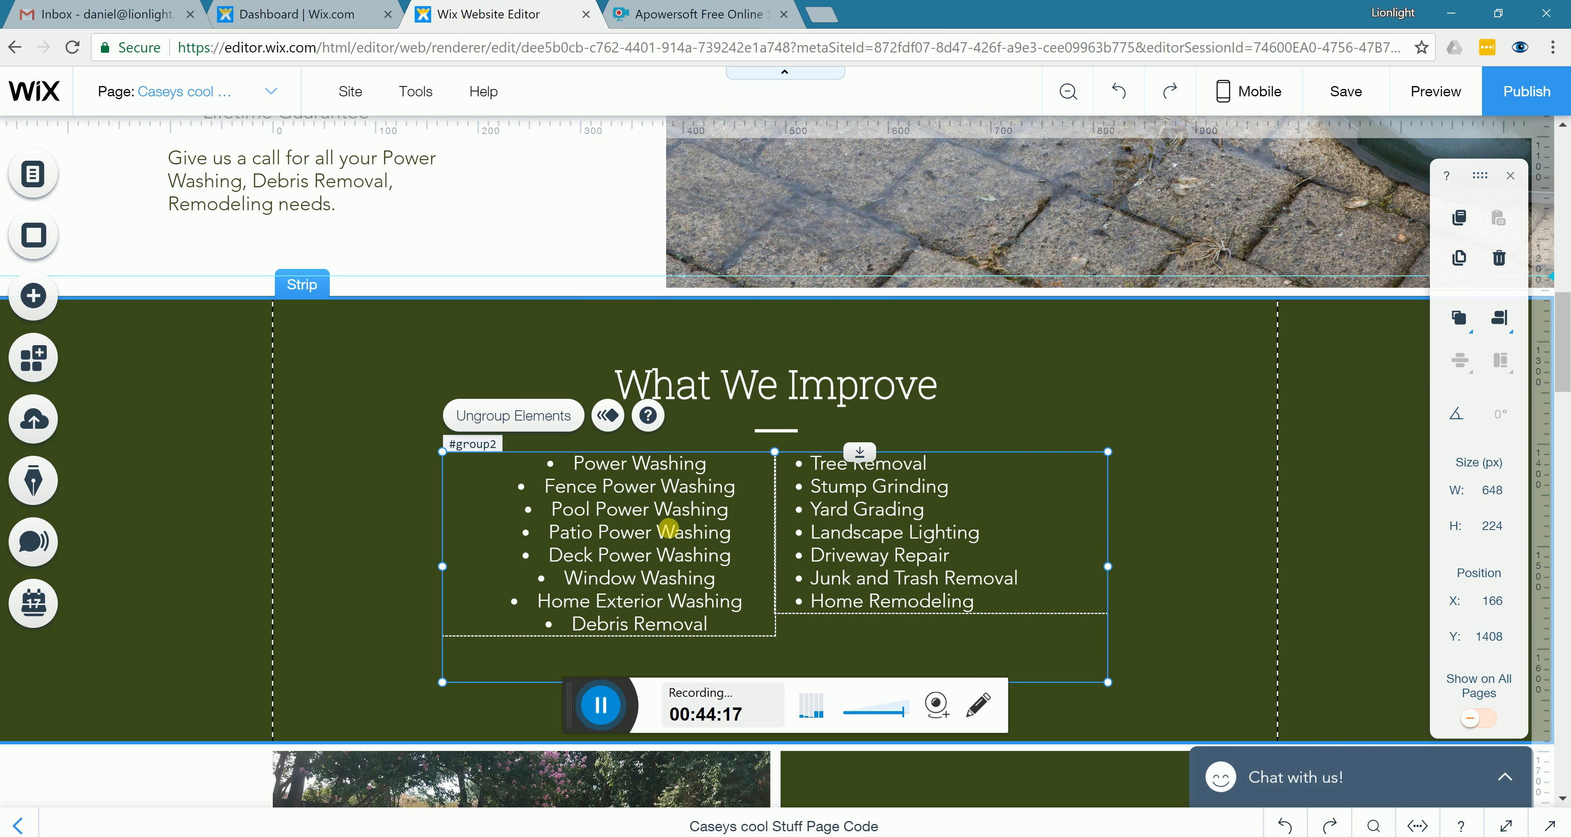
{"action": "left_click", "coordinate": [670, 529]}
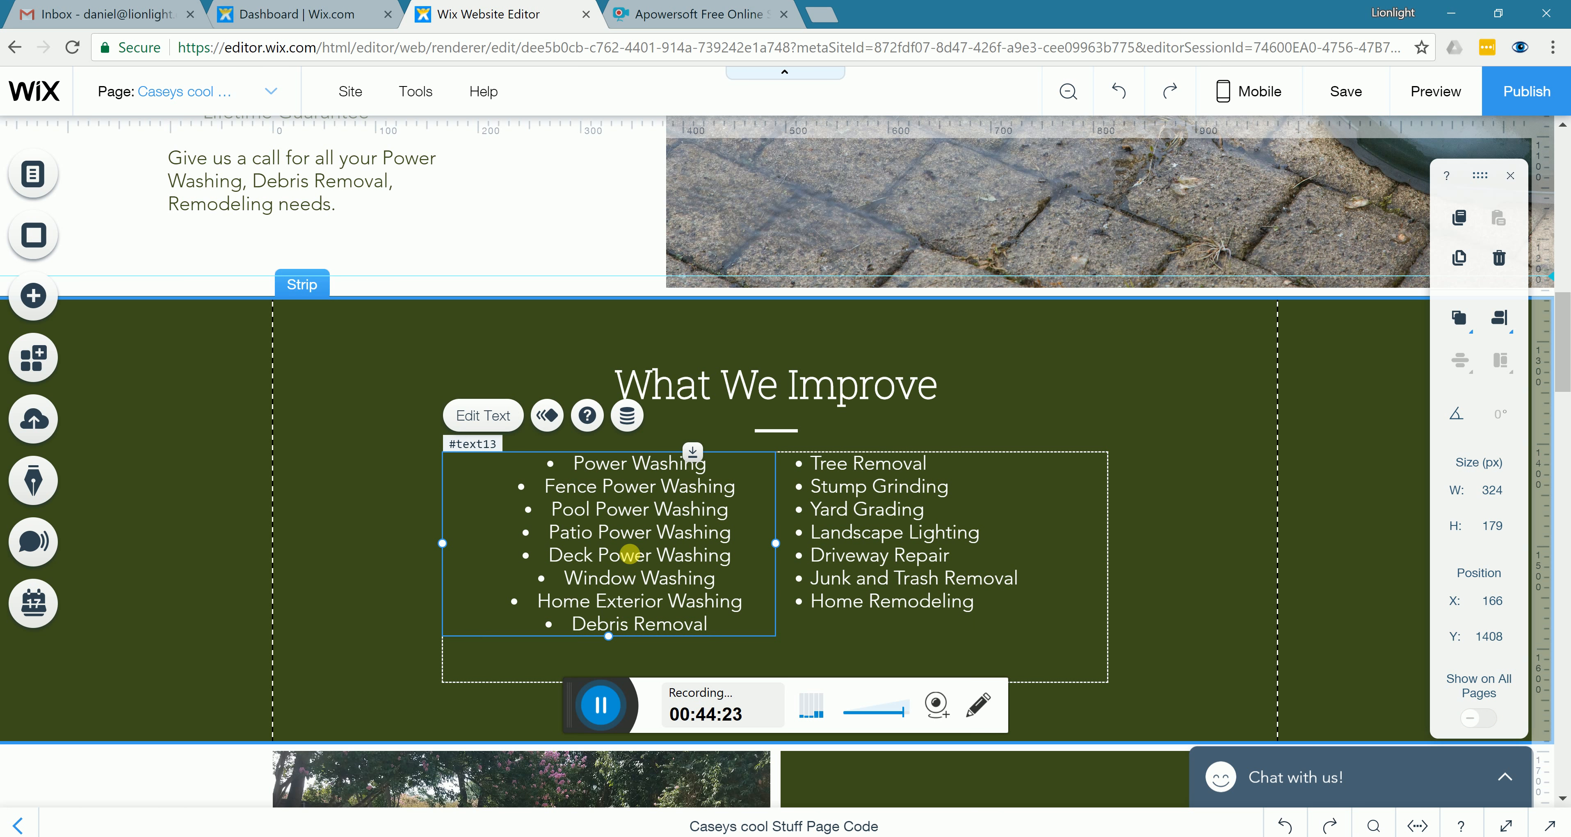
{"action": "double_click", "coordinate": [629, 555]}
{"action": "double_click", "coordinate": [630, 554]}
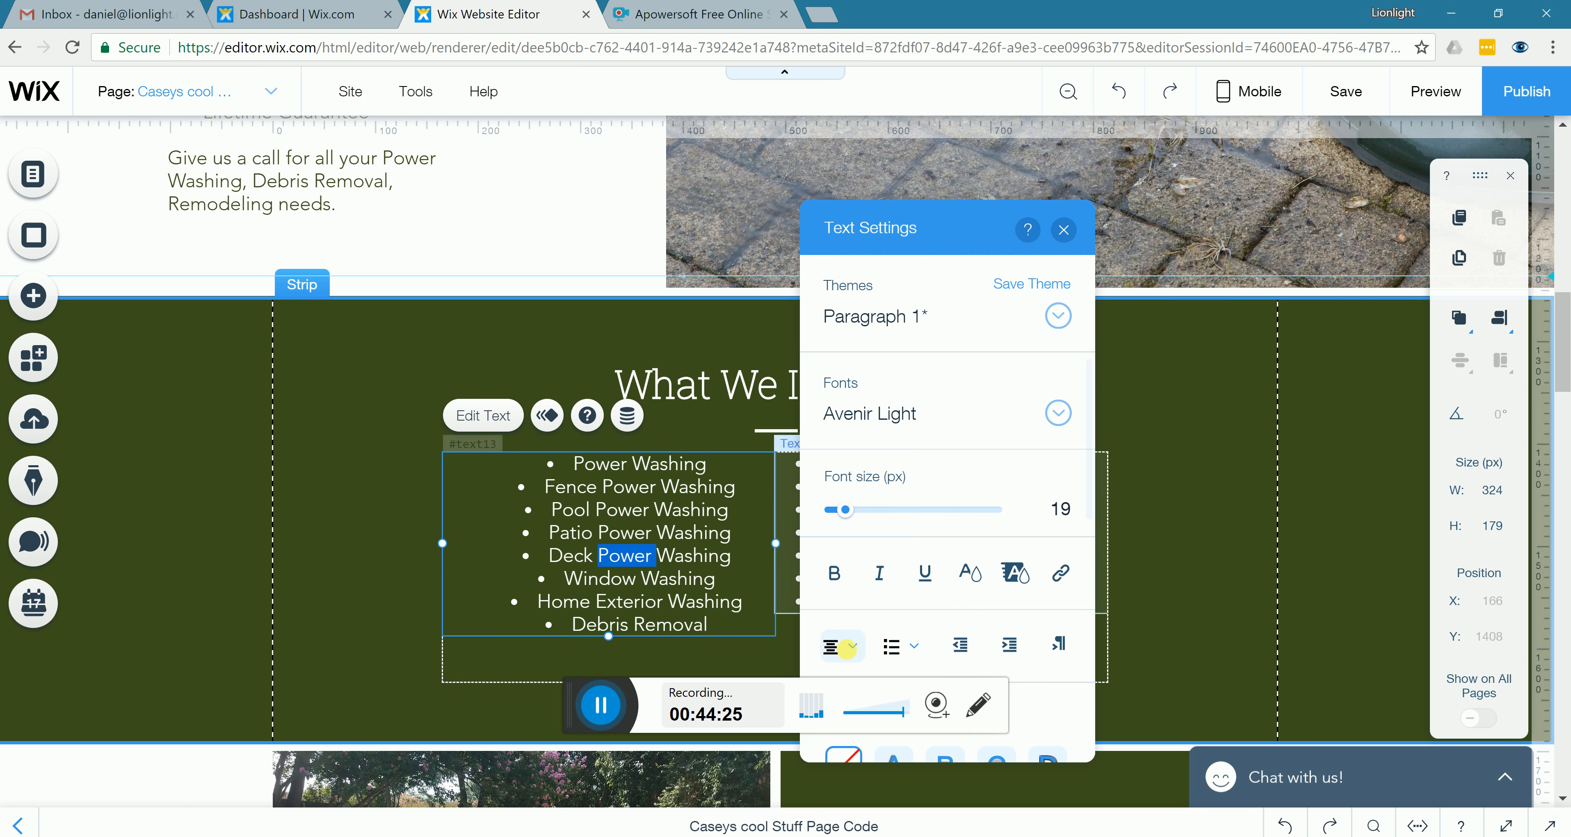
{"action": "left_click", "coordinate": [848, 647]}
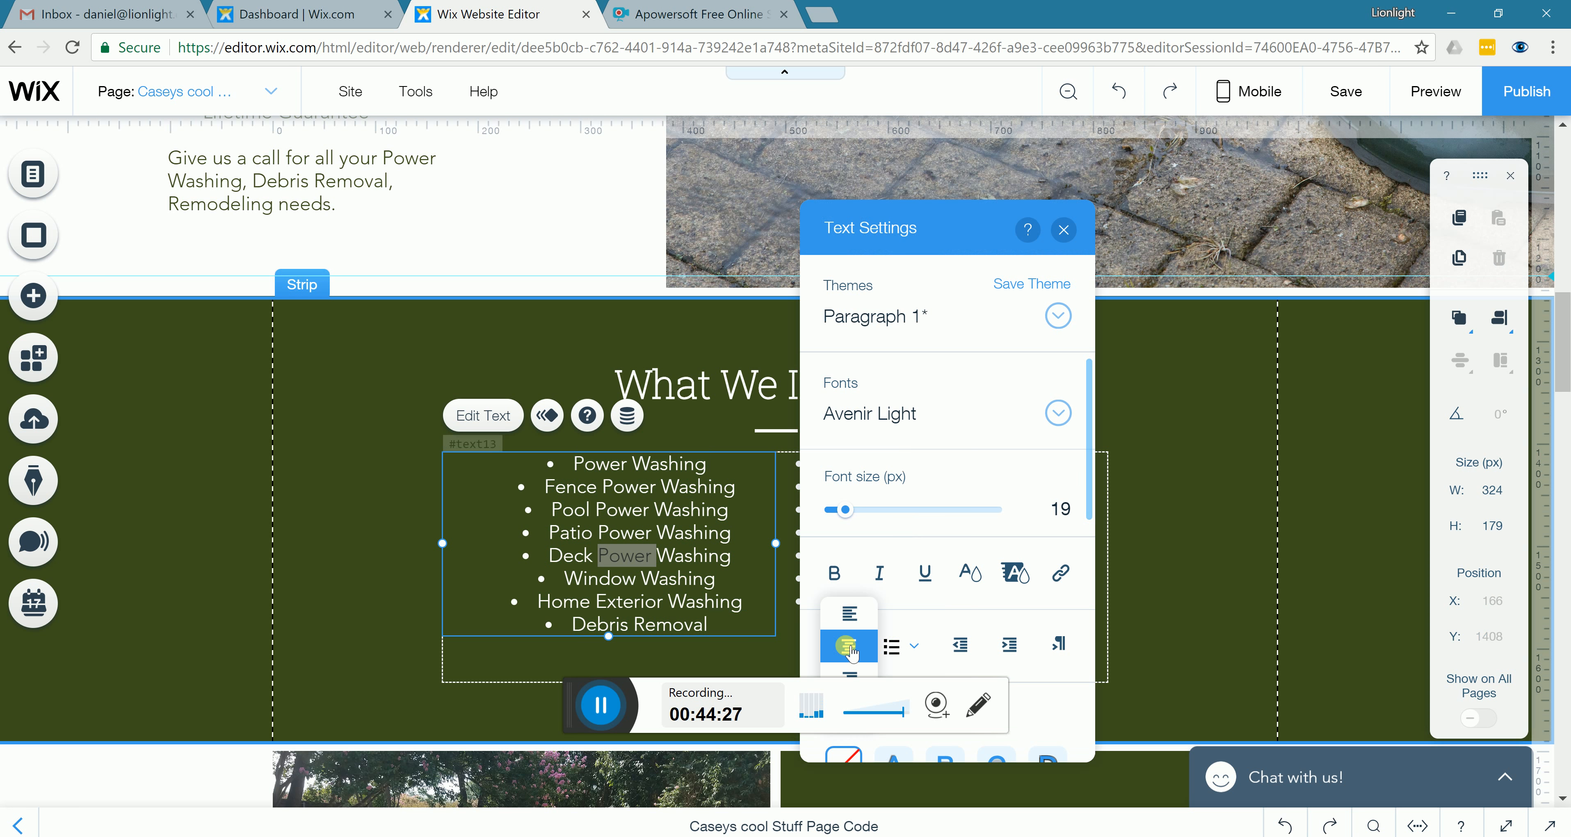
{"action": "left_click", "coordinate": [850, 614]}
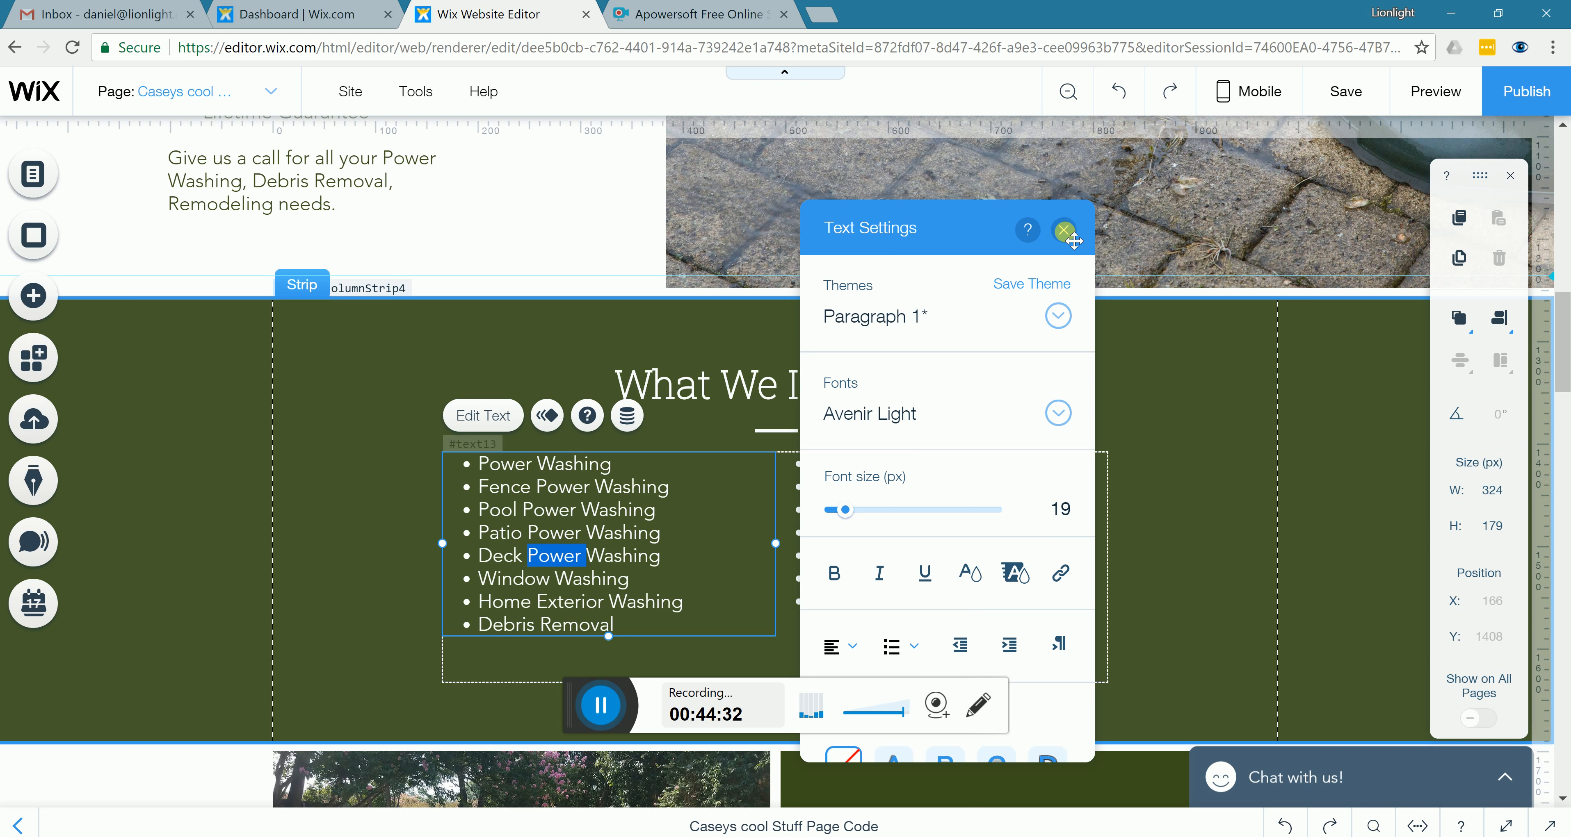
{"action": "left_click", "coordinate": [1061, 231]}
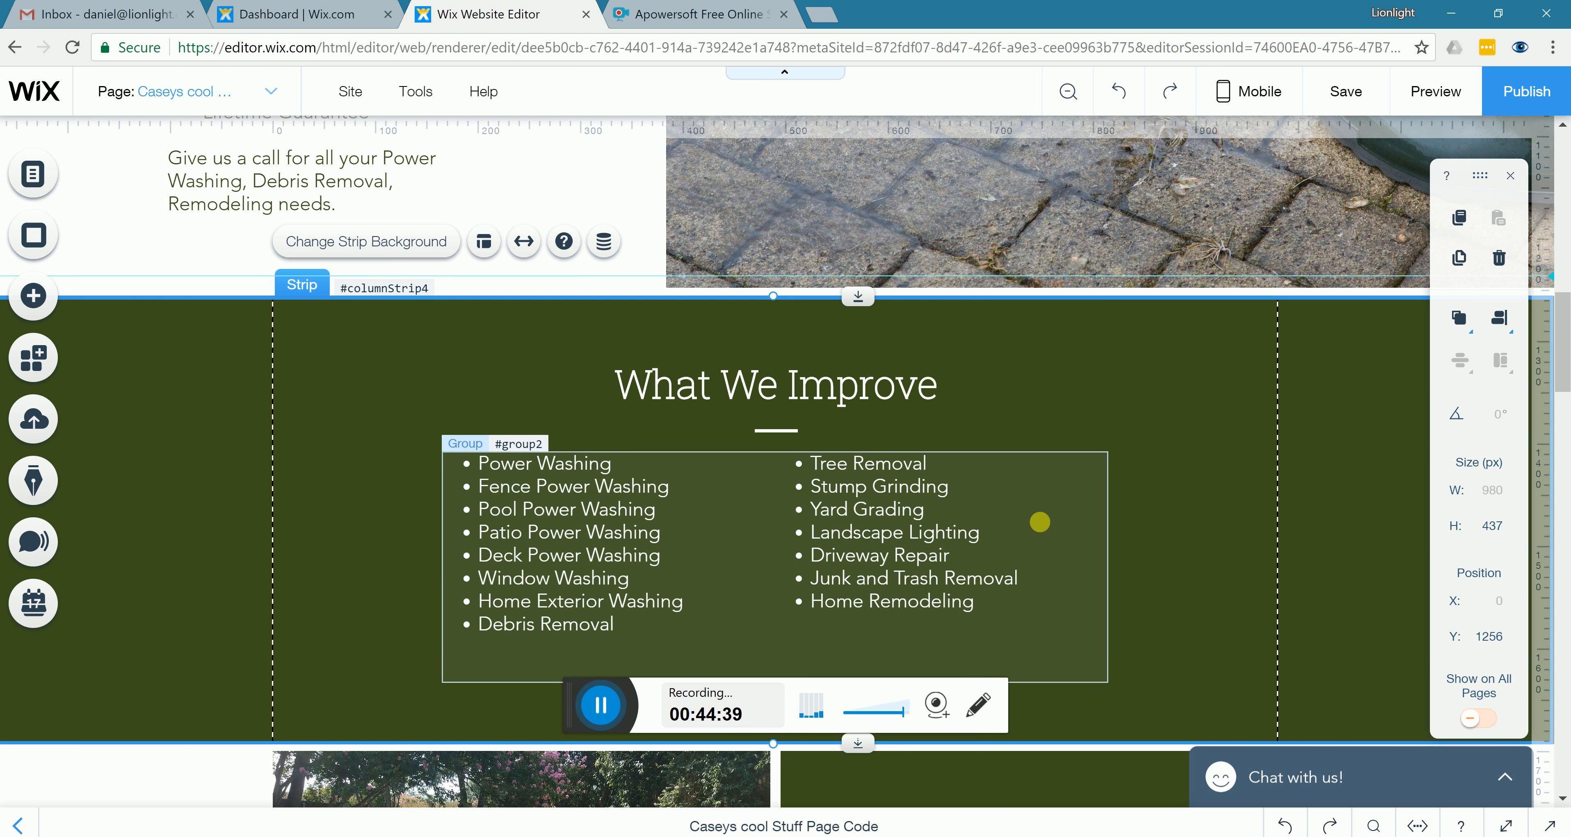
Narrow the grouped "What We Improve" lists to about 532 px and center the group under the heading at about X 225, Y 1418
{"action": "left_click", "coordinate": [1019, 511]}
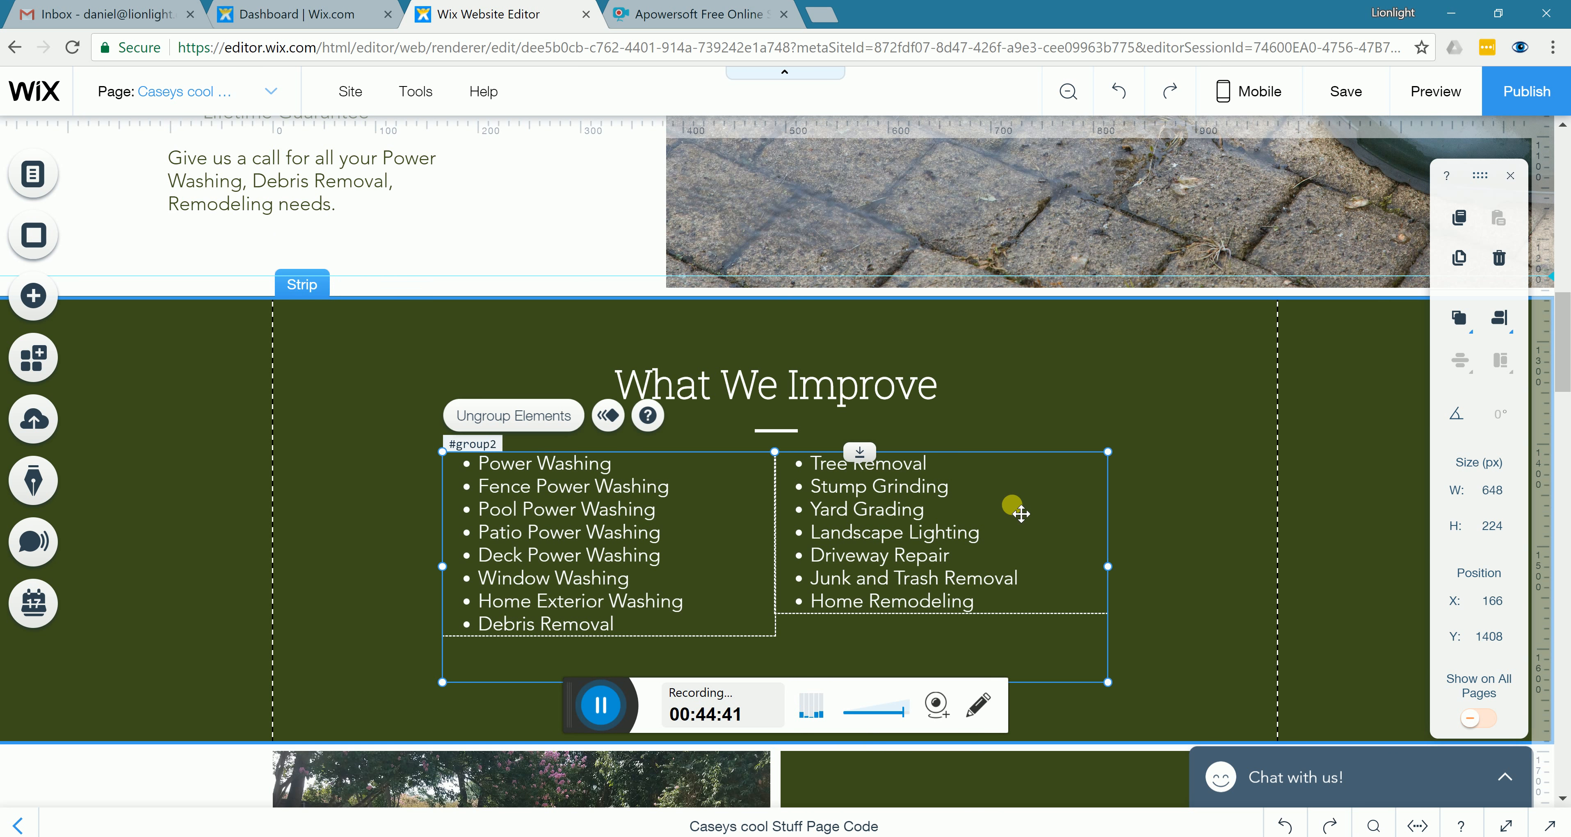
{"action": "left_click_drag", "start_coordinate": [1117, 573], "coordinate": [1048, 564]}
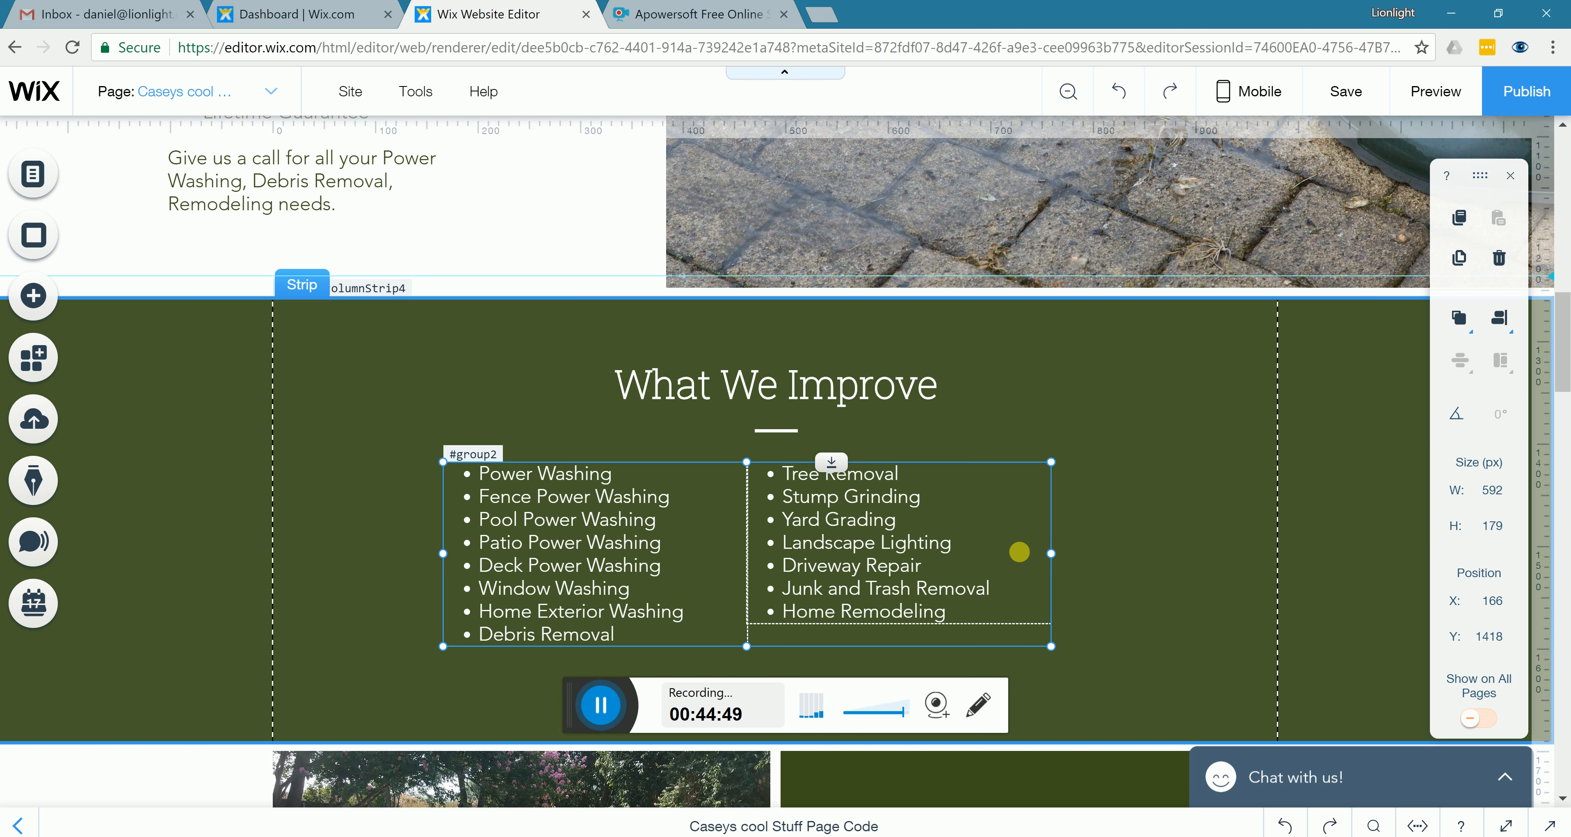
{"action": "left_click_drag", "start_coordinate": [988, 553], "coordinate": [958, 560]}
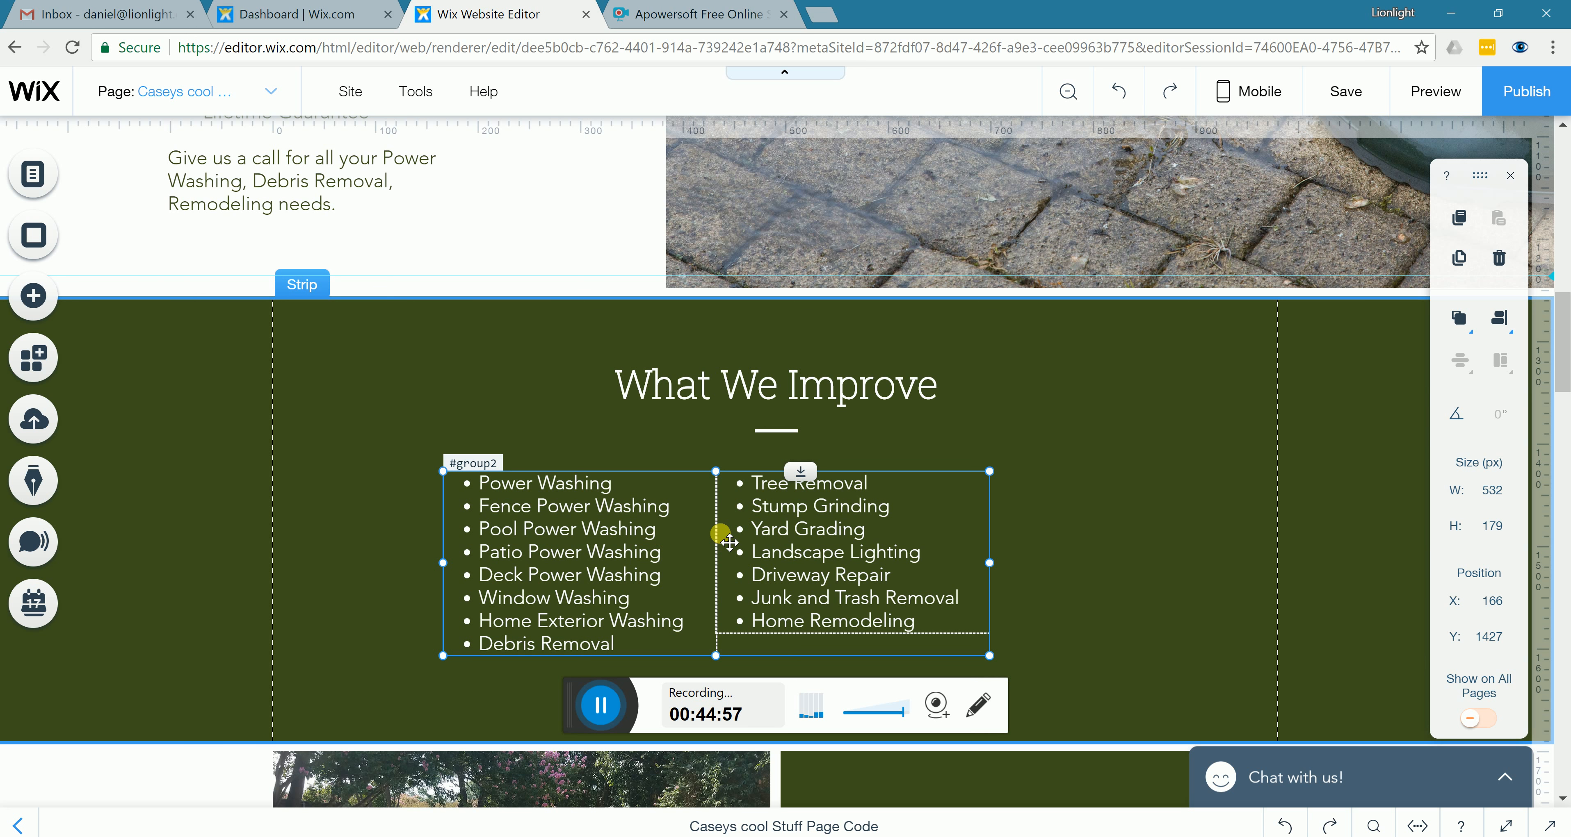
{"action": "mouse_move", "coordinate": [720, 543]}
{"action": "left_mouse_down"}
{"action": "mouse_move", "coordinate": [752, 540]}
{"action": "mouse_move", "coordinate": [698, 531]}
{"action": "left_mouse_up"}
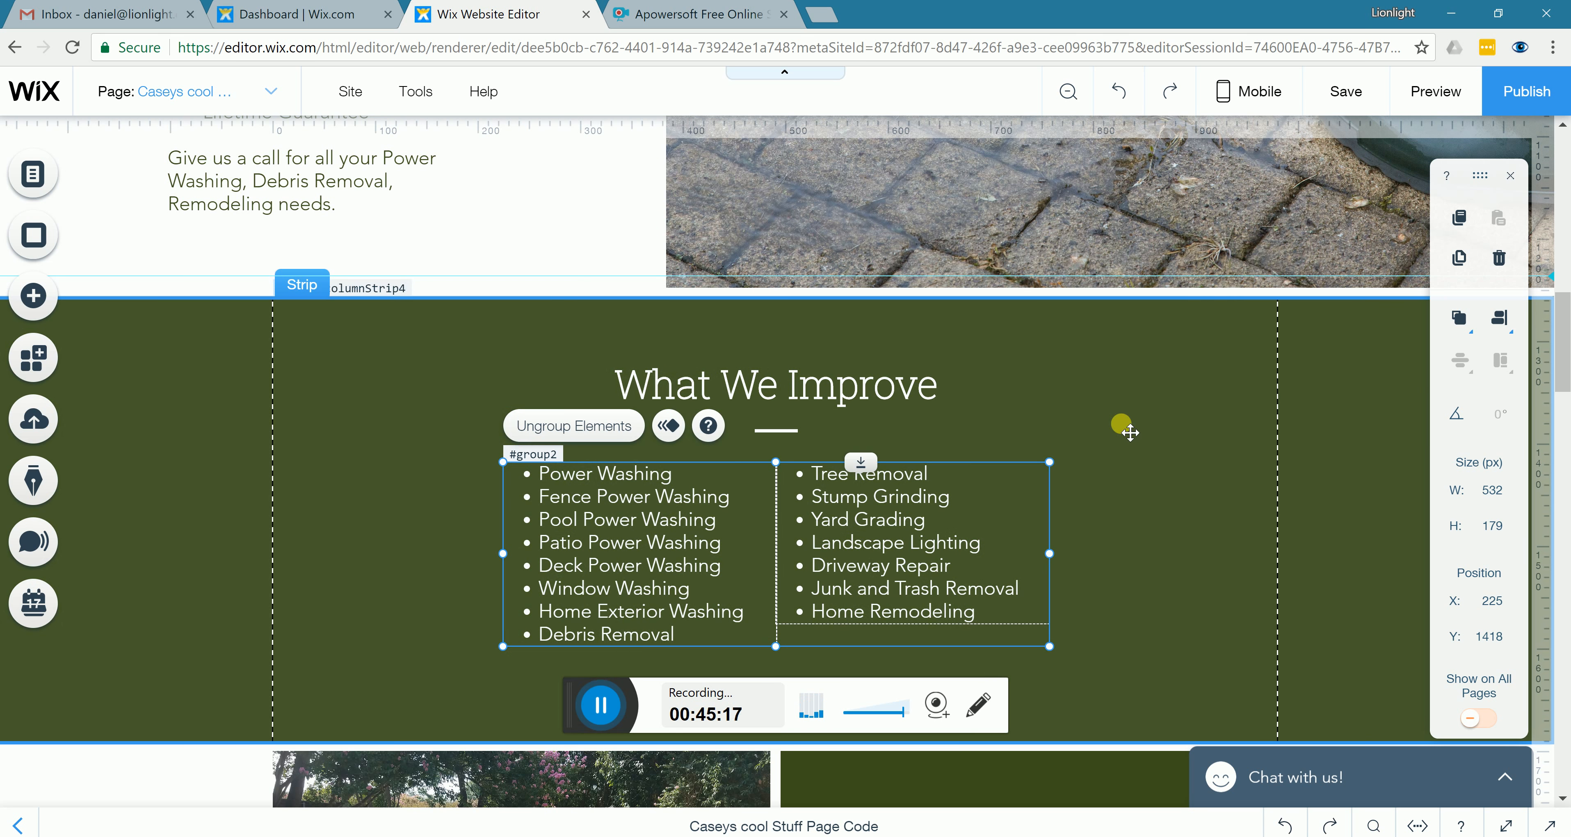
Open the media manager of the photo gallery that contains the "Outdoor Orchestrator Masterpieces" tile
{"action": "scroll", "coordinate": [1146, 442], "scroll_direction": "down", "scroll_amount": 3}
{"action": "scroll", "coordinate": [1156, 463], "scroll_direction": "down", "scroll_amount": 10}
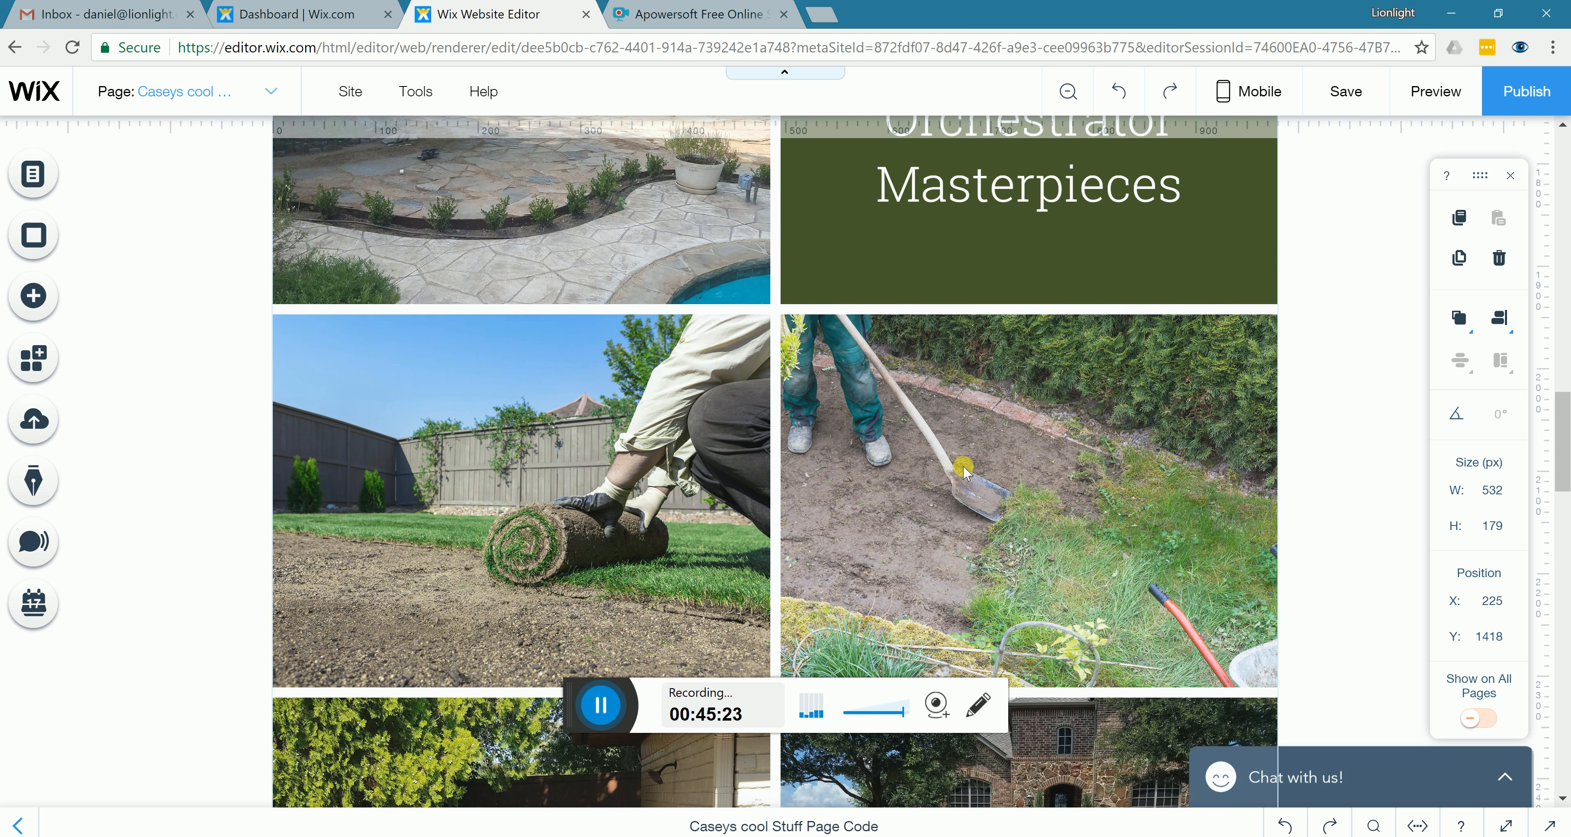
{"action": "scroll", "coordinate": [674, 437], "scroll_direction": "up", "scroll_amount": 2}
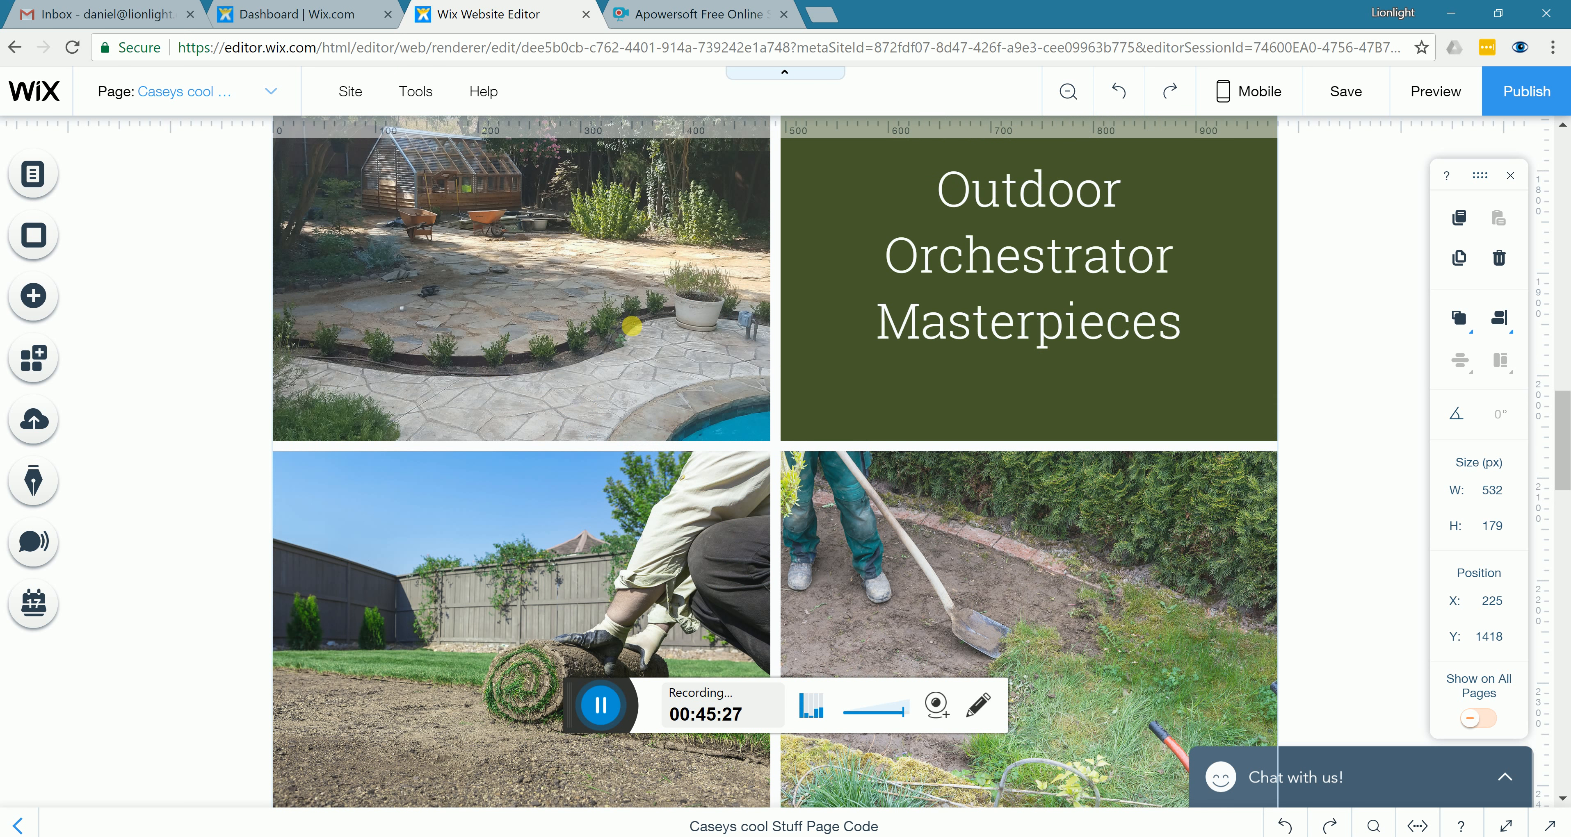
{"action": "left_click", "coordinate": [634, 507]}
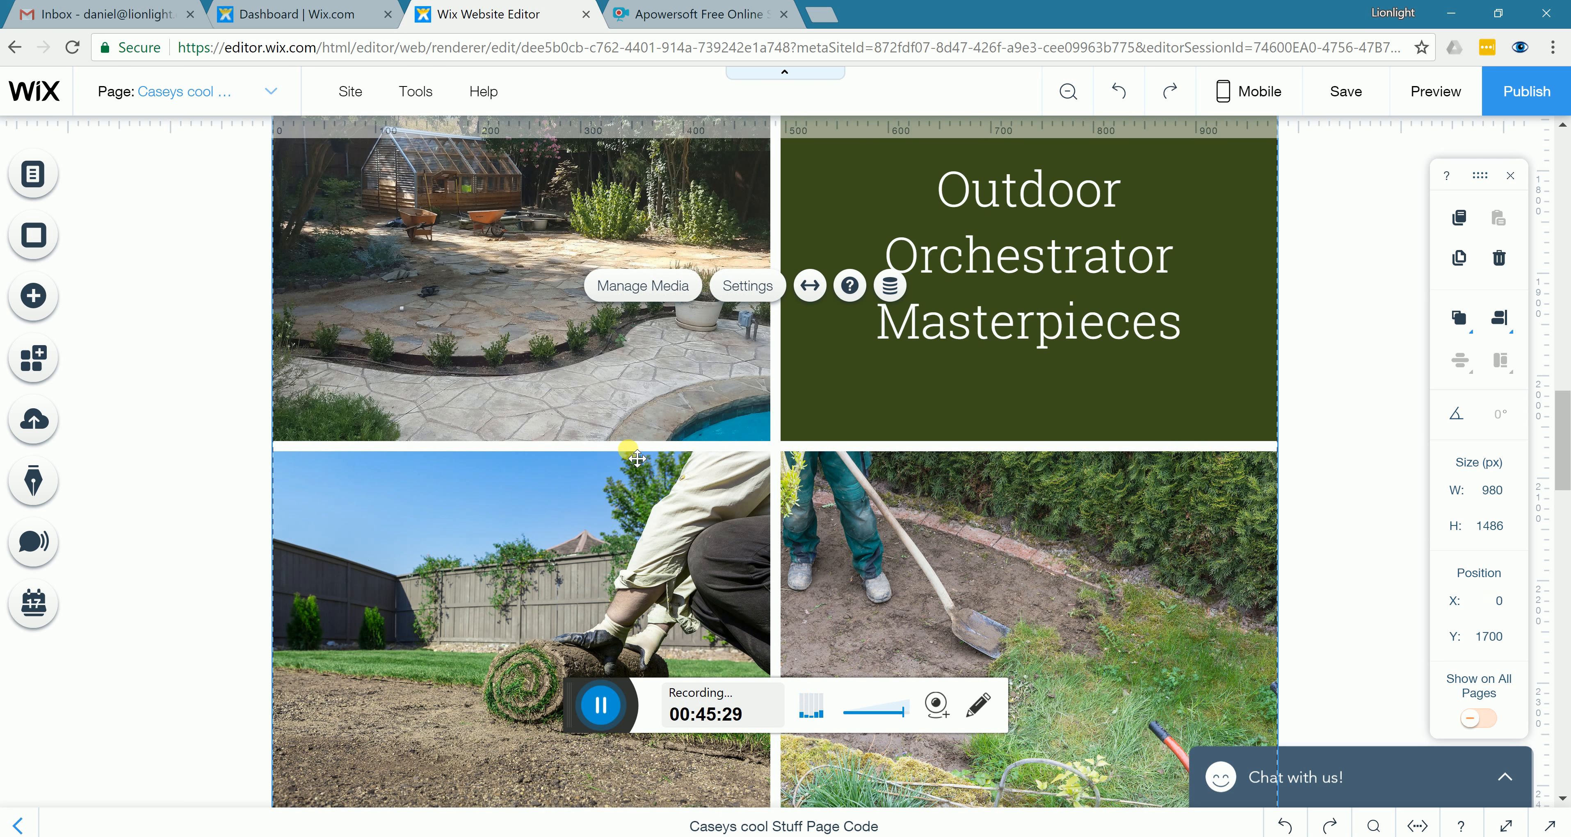
{"action": "left_click", "coordinate": [646, 287]}
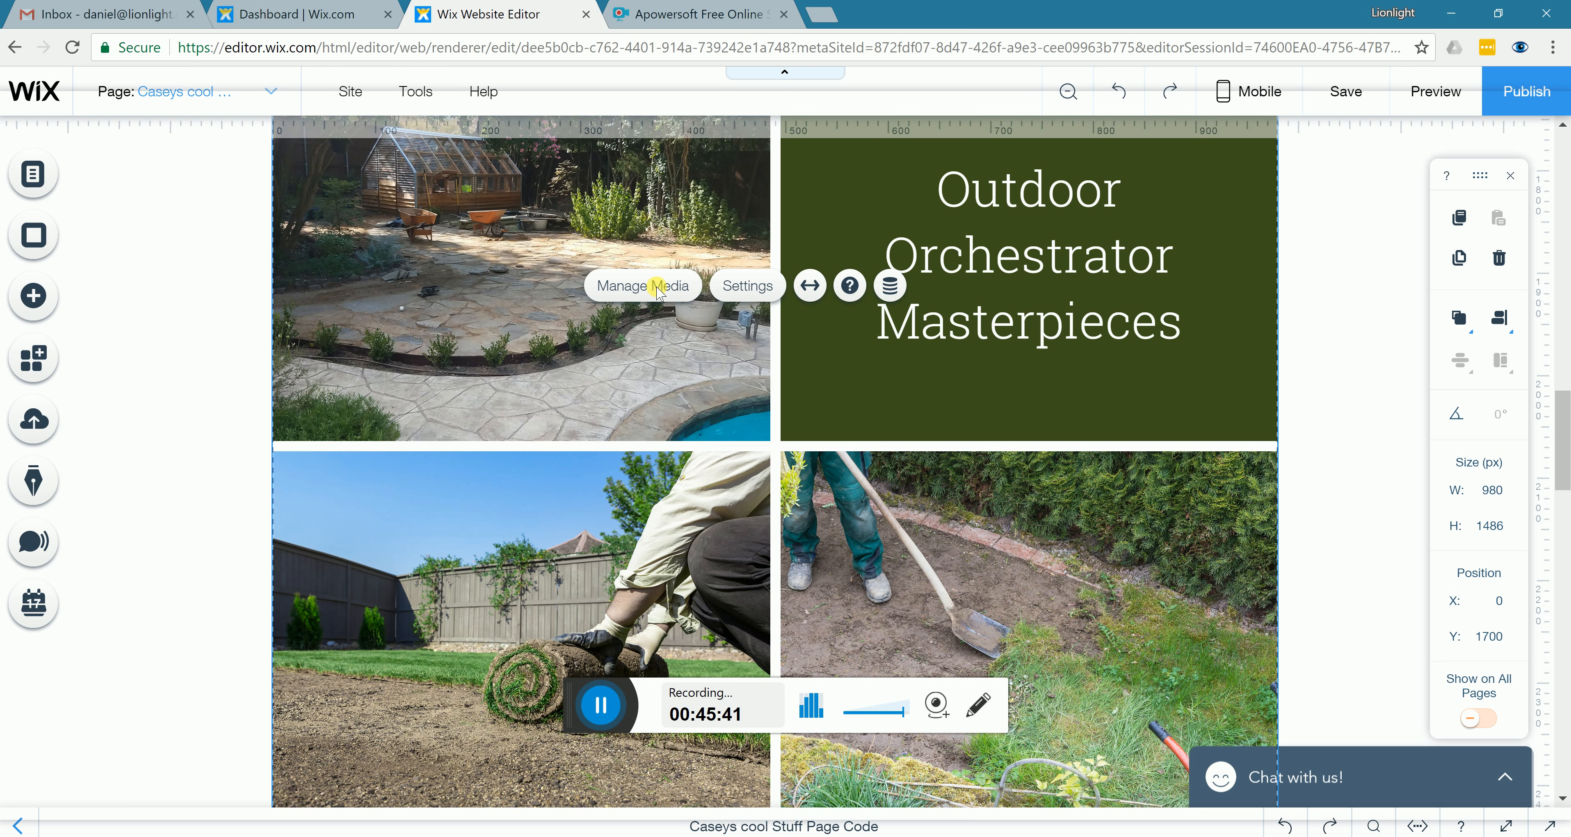
{"action": "left_click", "coordinate": [600, 707]}
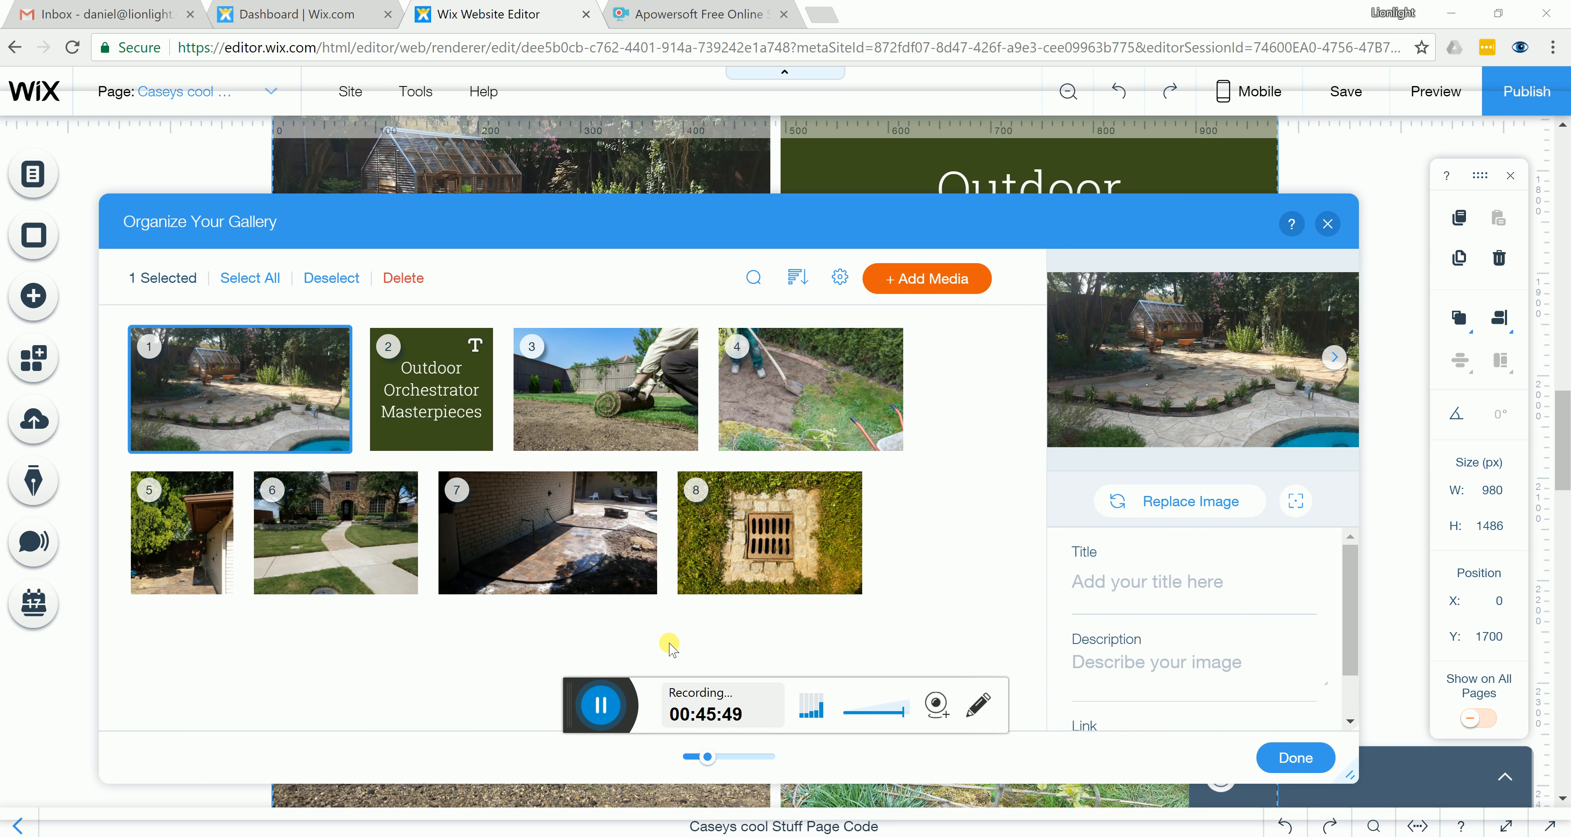
Examine the image library and the computer upload option for adding a gallery image, and close everything without adding any
{"action": "left_click", "coordinate": [947, 281]}
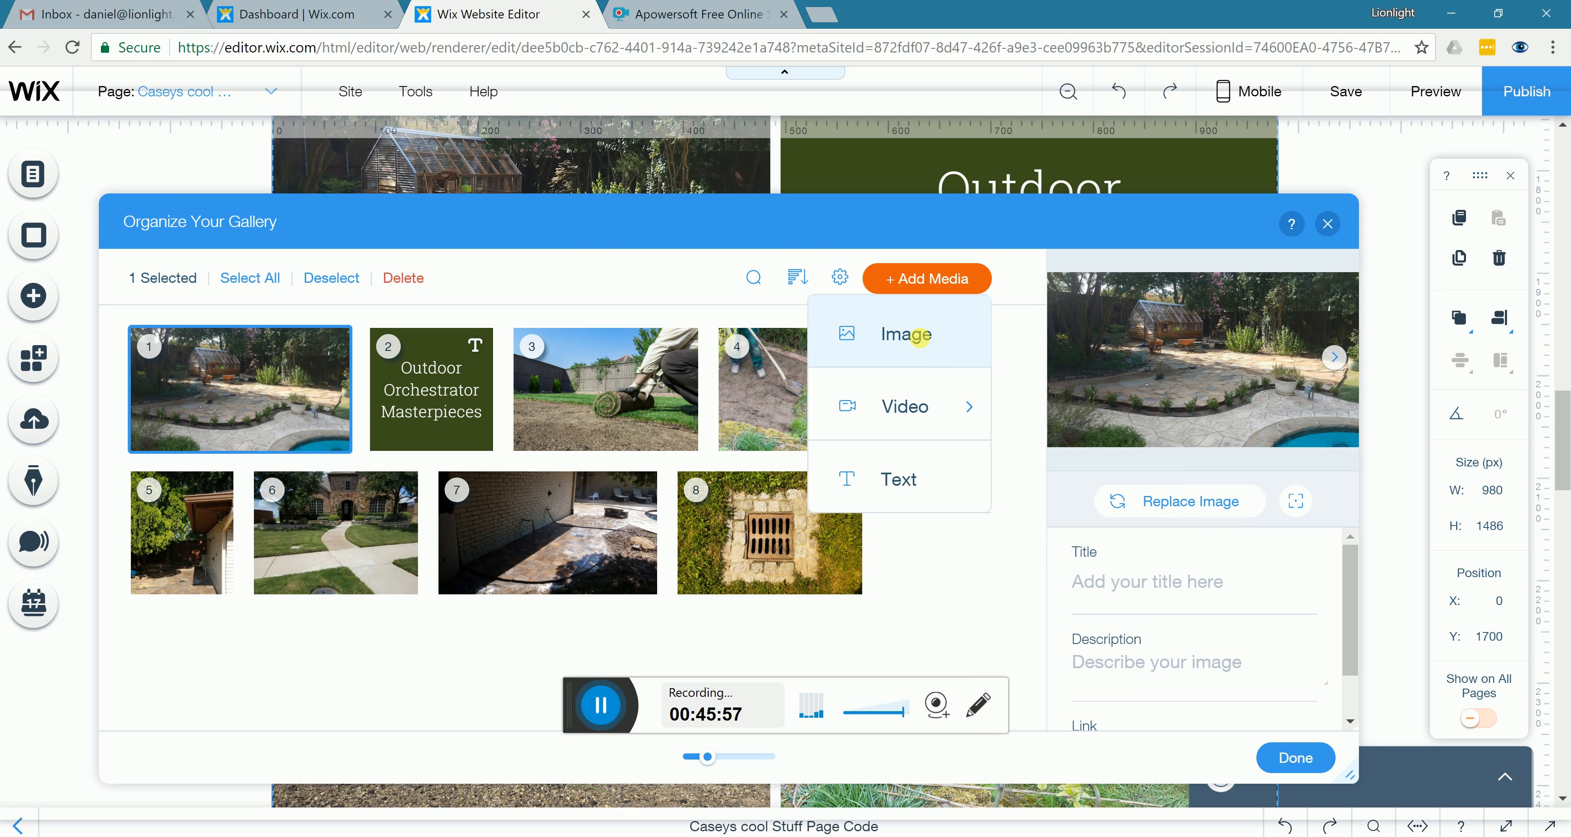
{"action": "left_click", "coordinate": [924, 344]}
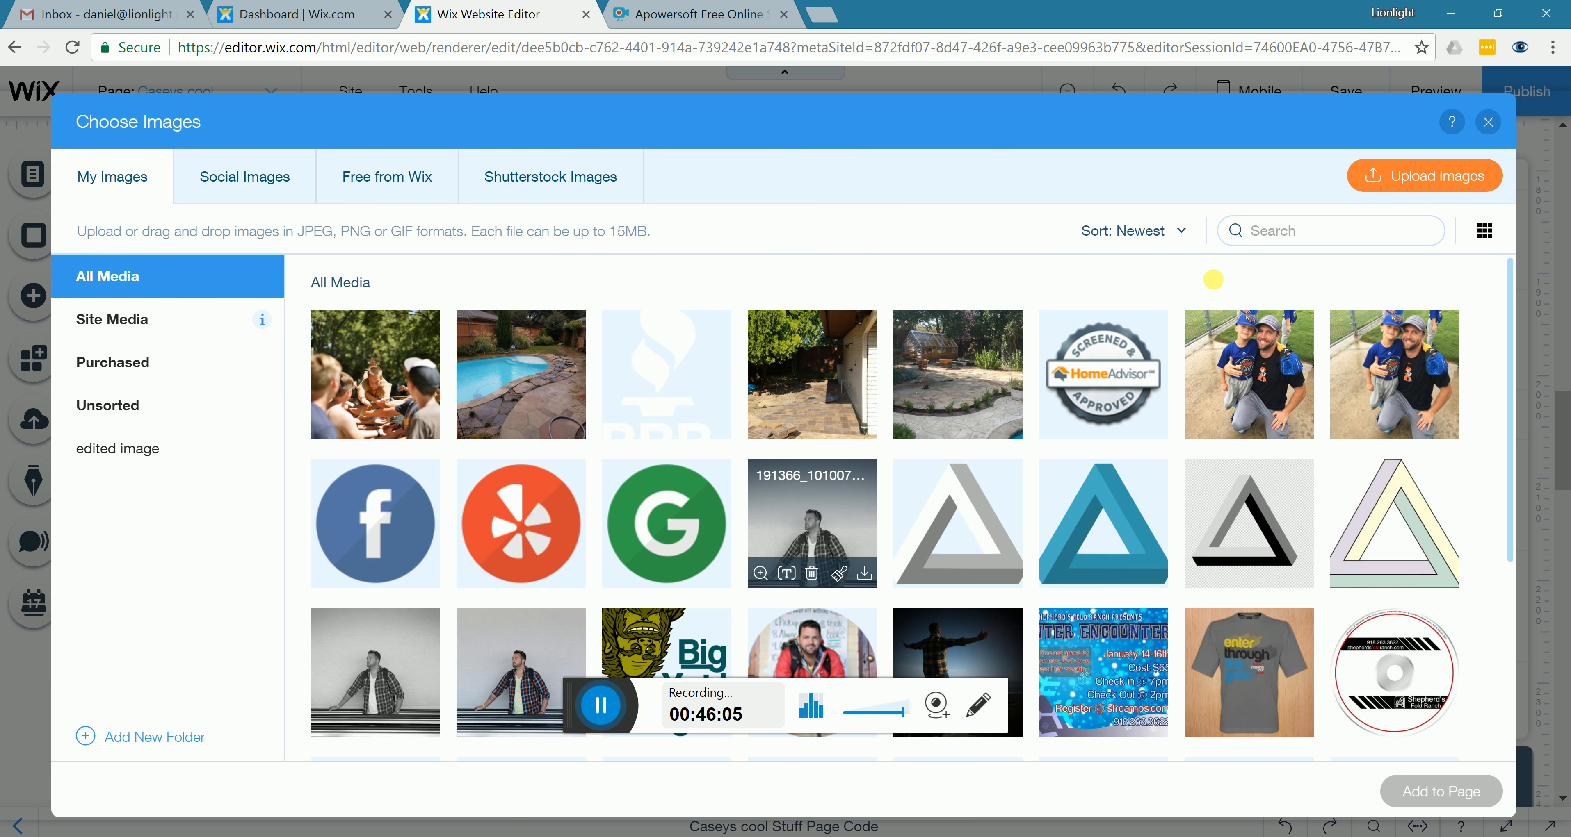
{"action": "left_click", "coordinate": [1439, 176]}
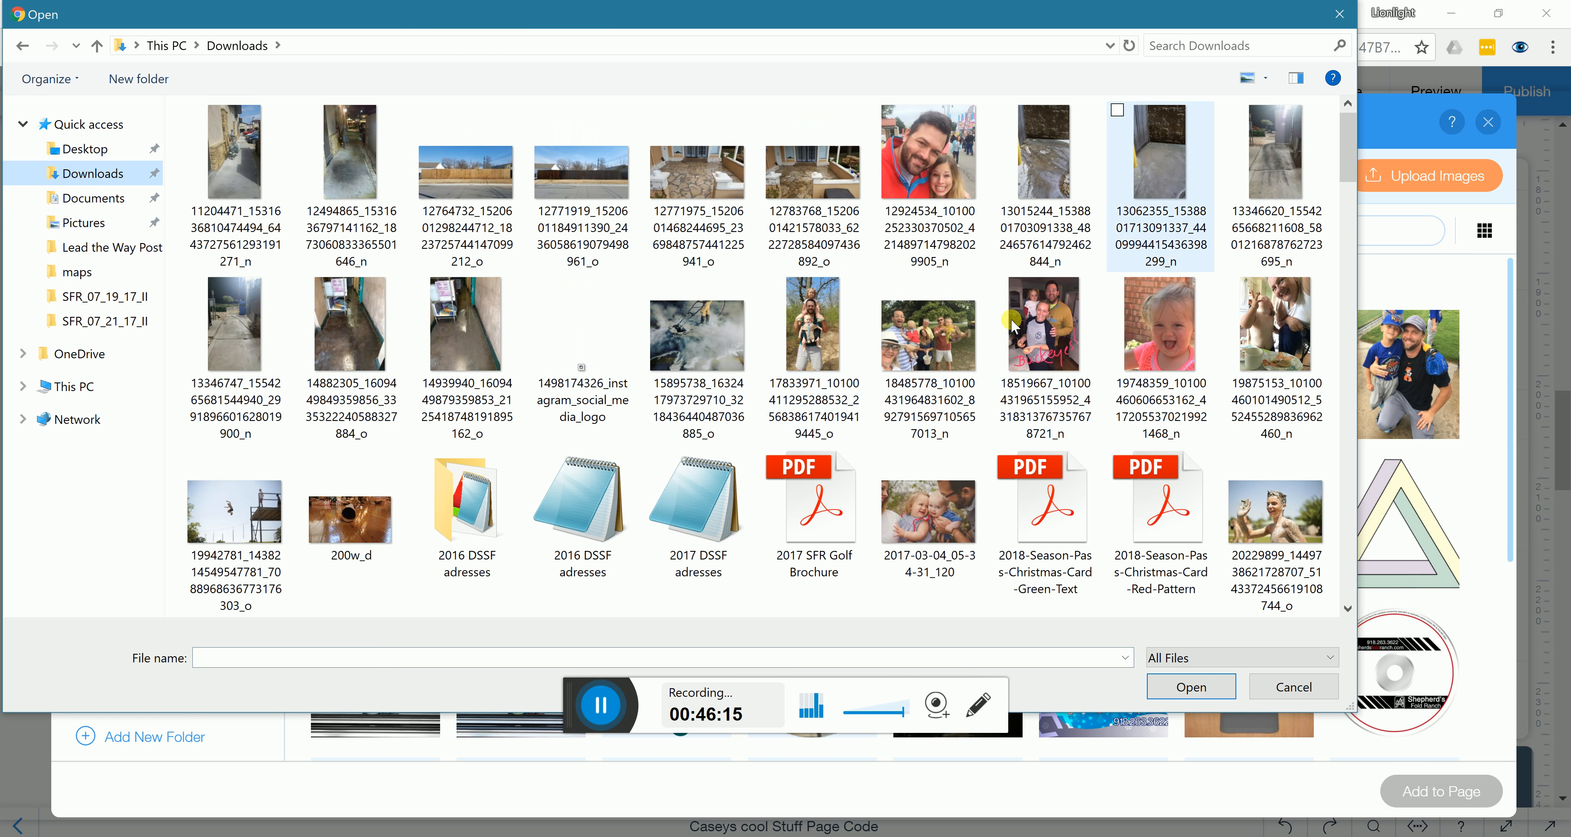
{"action": "left_click", "coordinate": [1341, 15]}
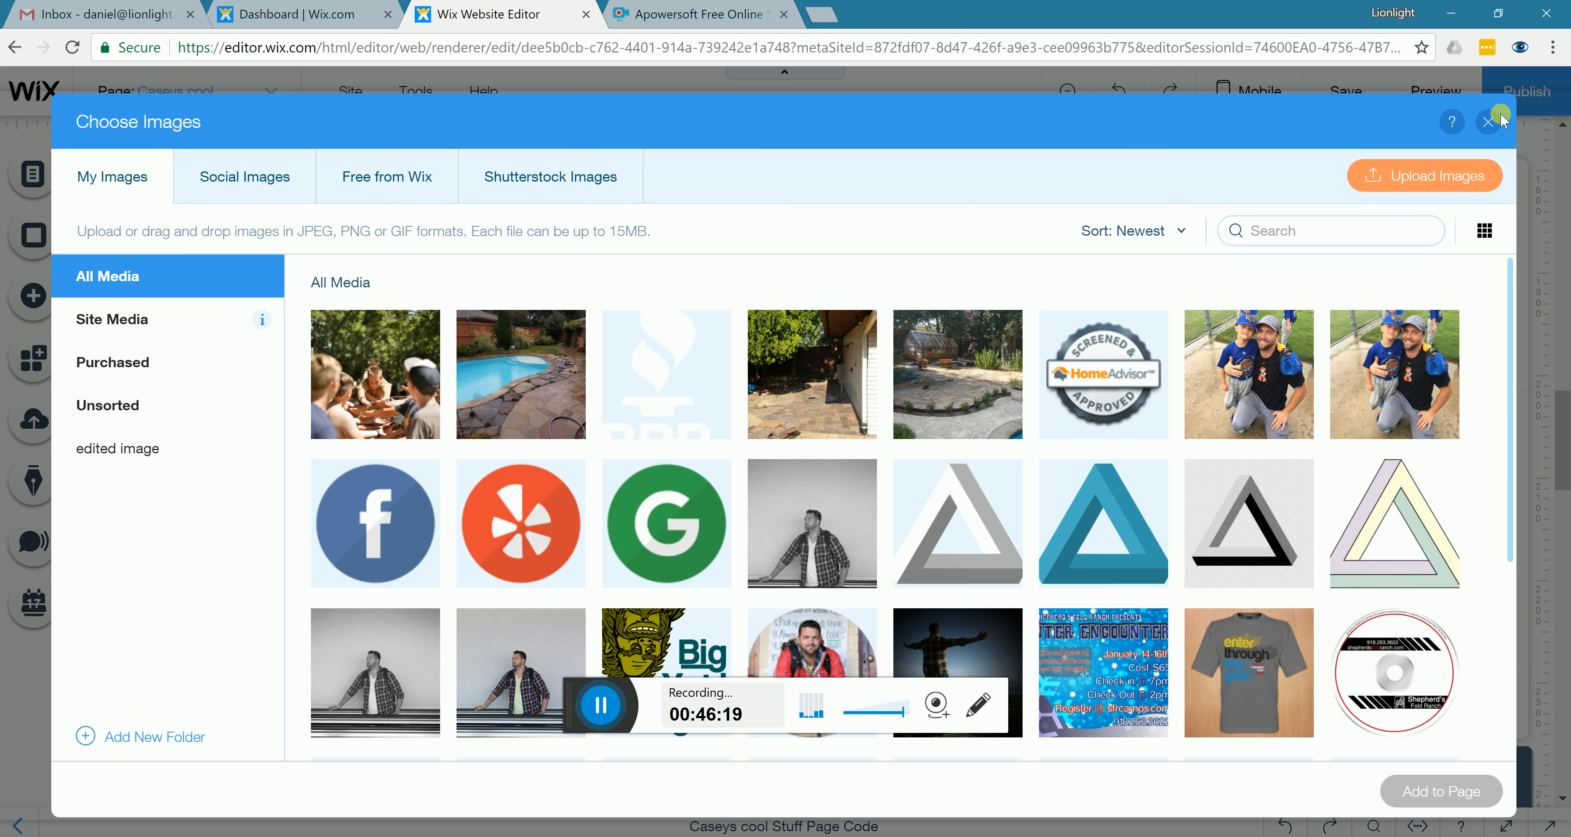
{"action": "left_click", "coordinate": [1488, 124]}
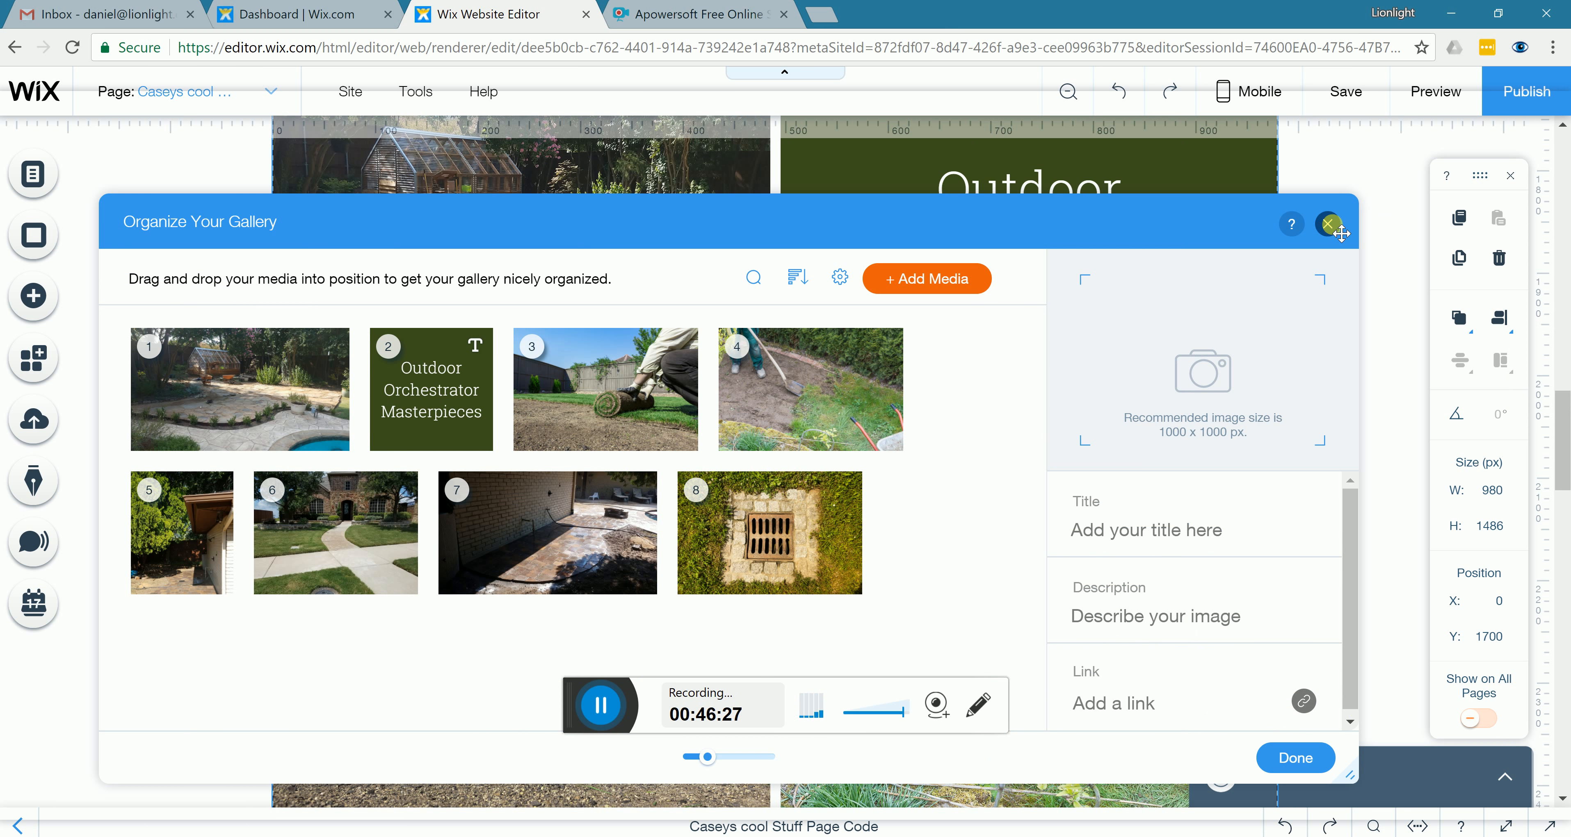
{"action": "left_click_drag", "start_coordinate": [1330, 224], "coordinate": [1332, 224]}
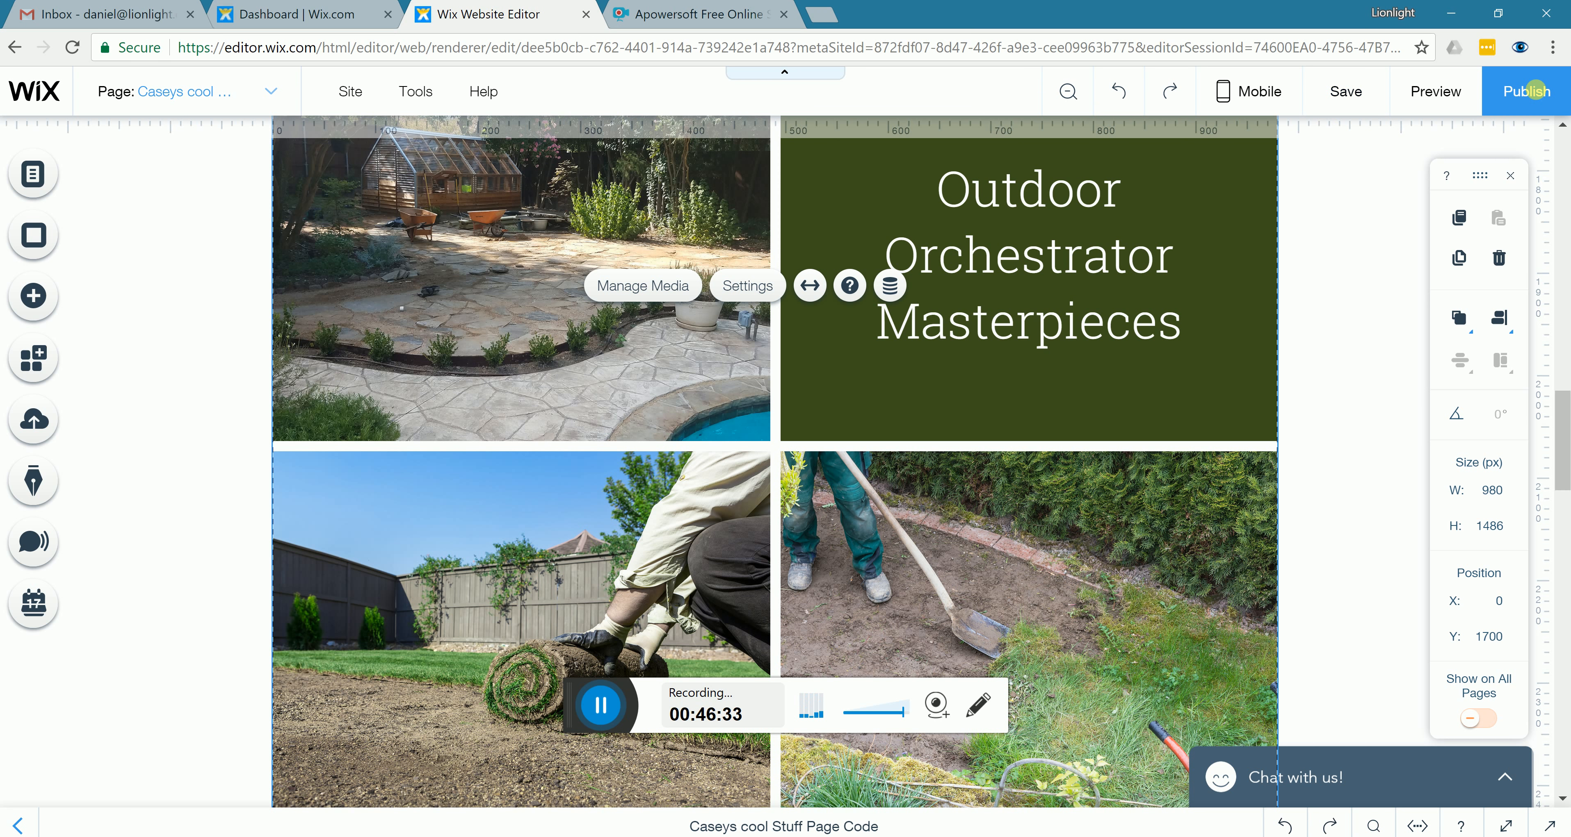
Save and publish the site, and open the live Outdoor Orchestrators website
{"action": "left_click", "coordinate": [1345, 93]}
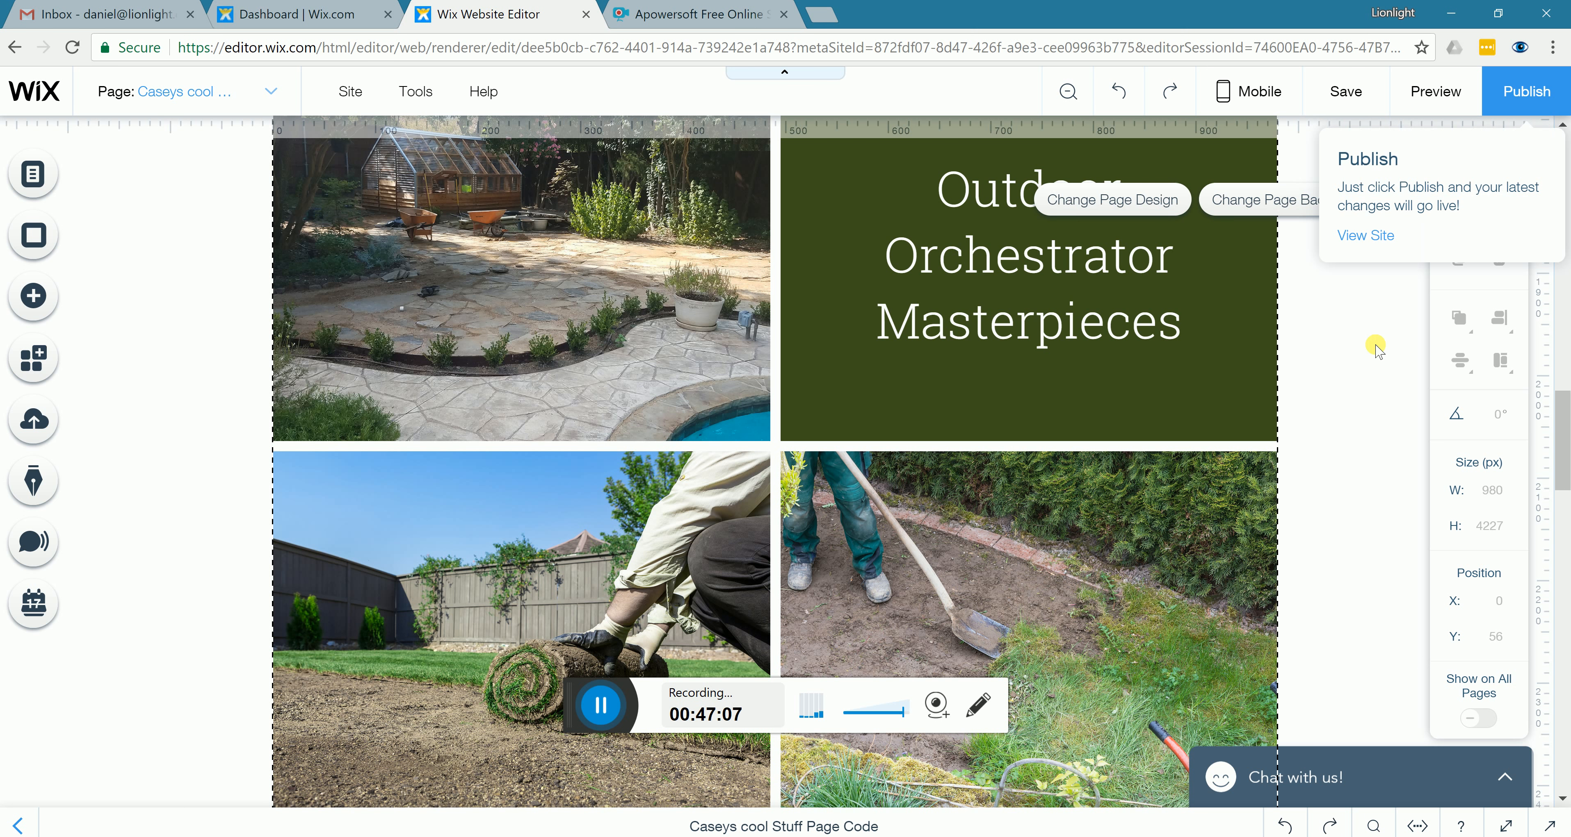
{"action": "left_click", "coordinate": [1524, 85]}
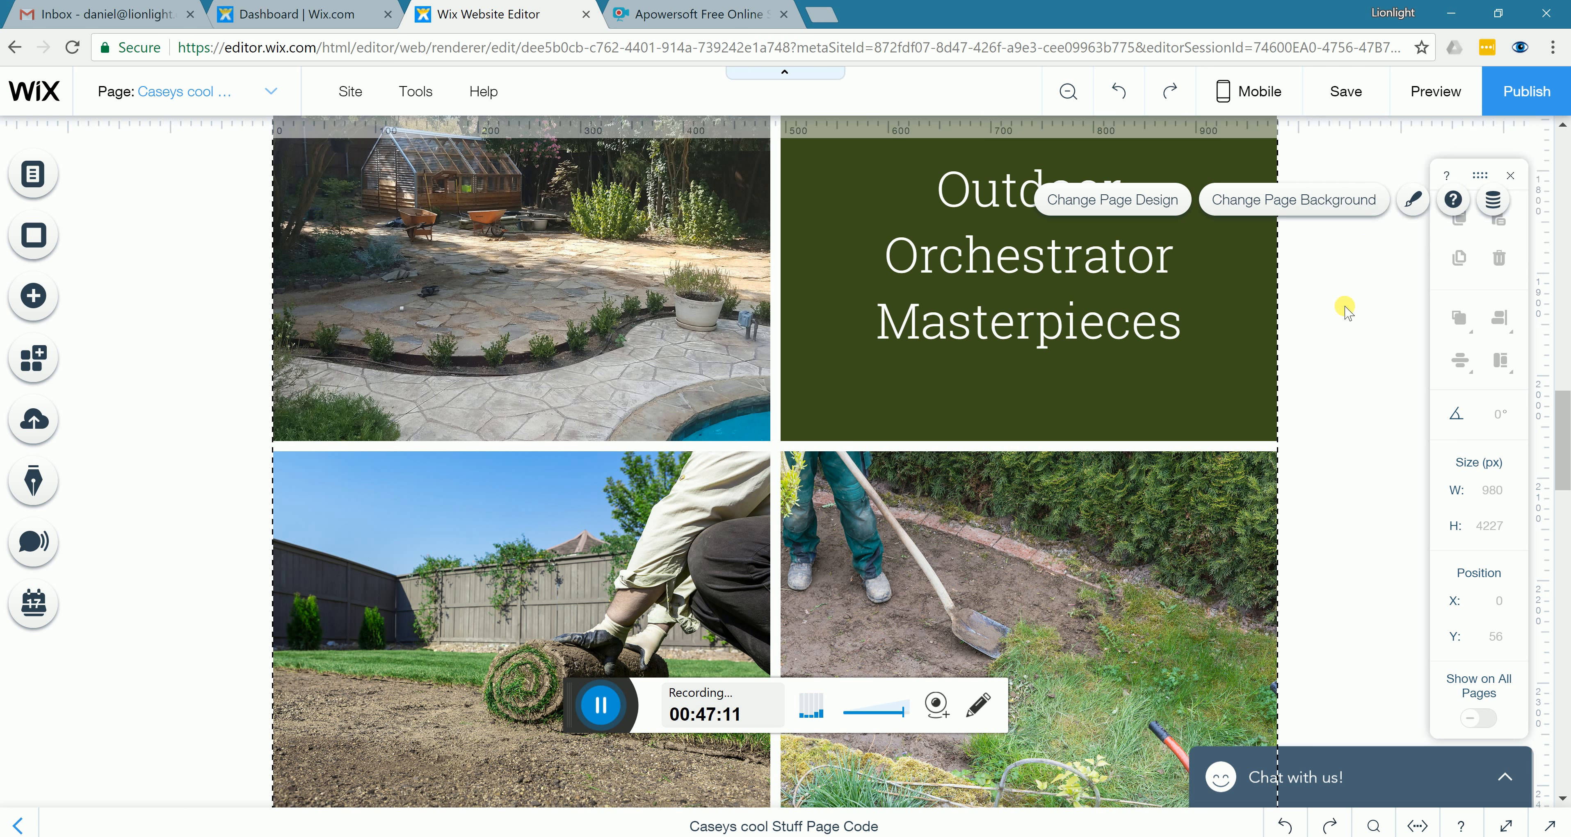
{"action": "mouse_move", "coordinate": [1524, 91]}
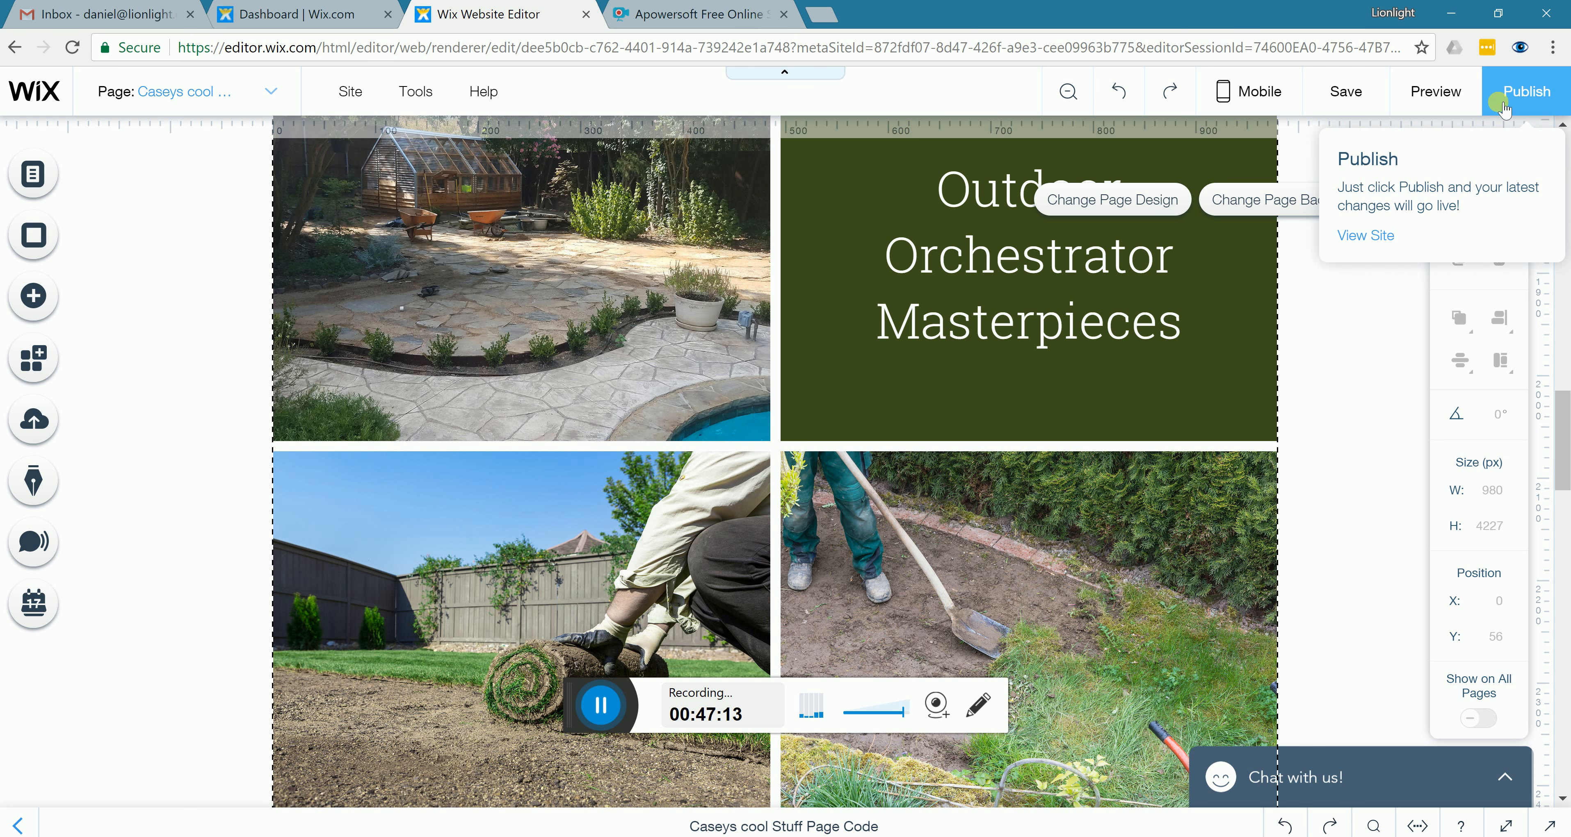
{"action": "left_click", "coordinate": [1362, 238]}
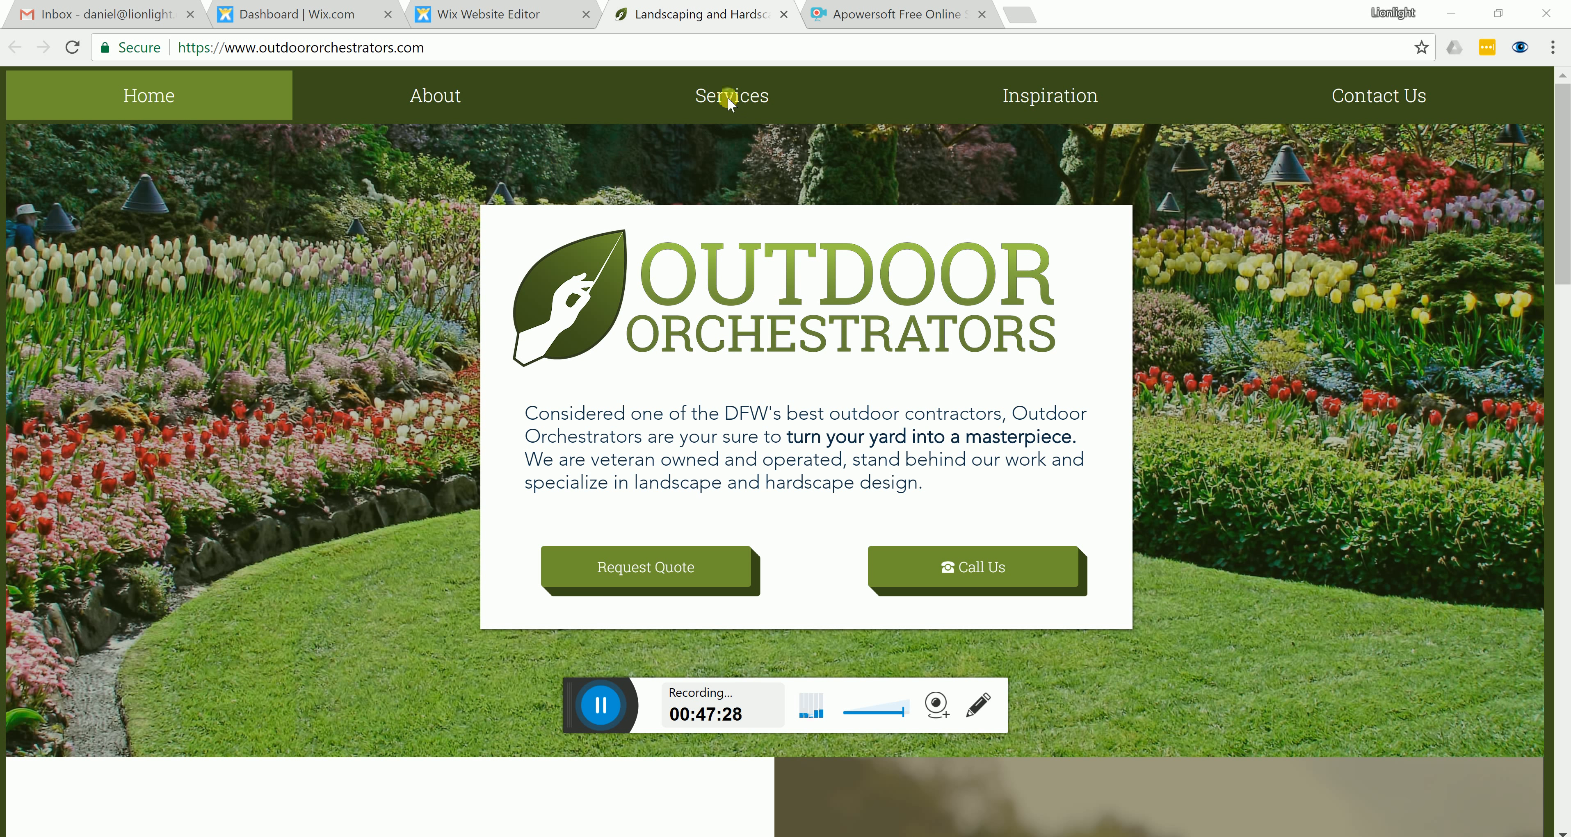
Open the "Caseys cool Stuff" page under Services on the live site and review it down to the "Let Us Help" section
{"action": "mouse_move", "coordinate": [732, 99]}
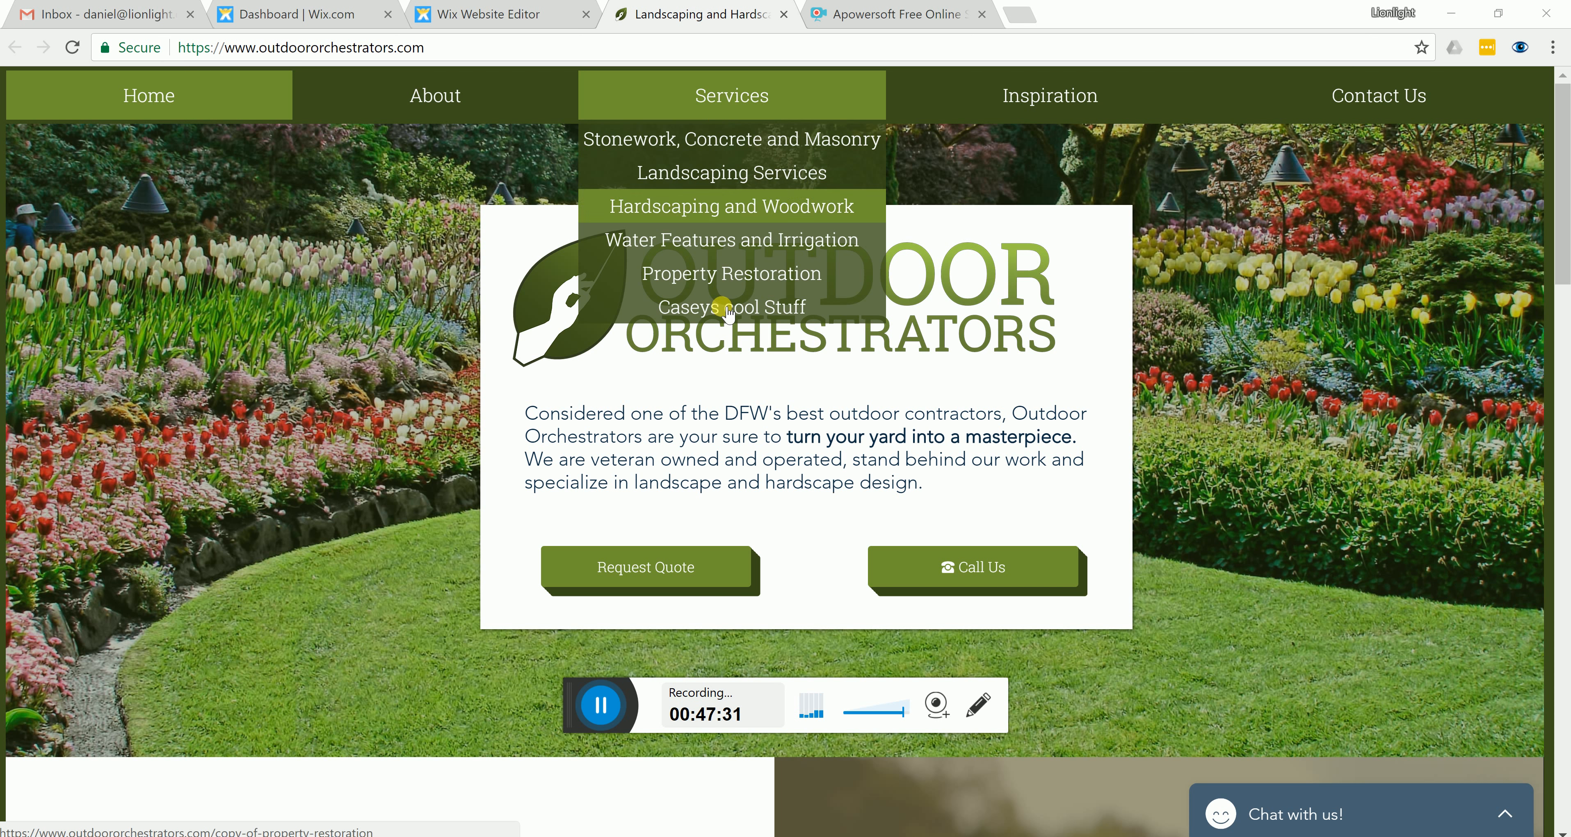
{"action": "left_click", "coordinate": [727, 309]}
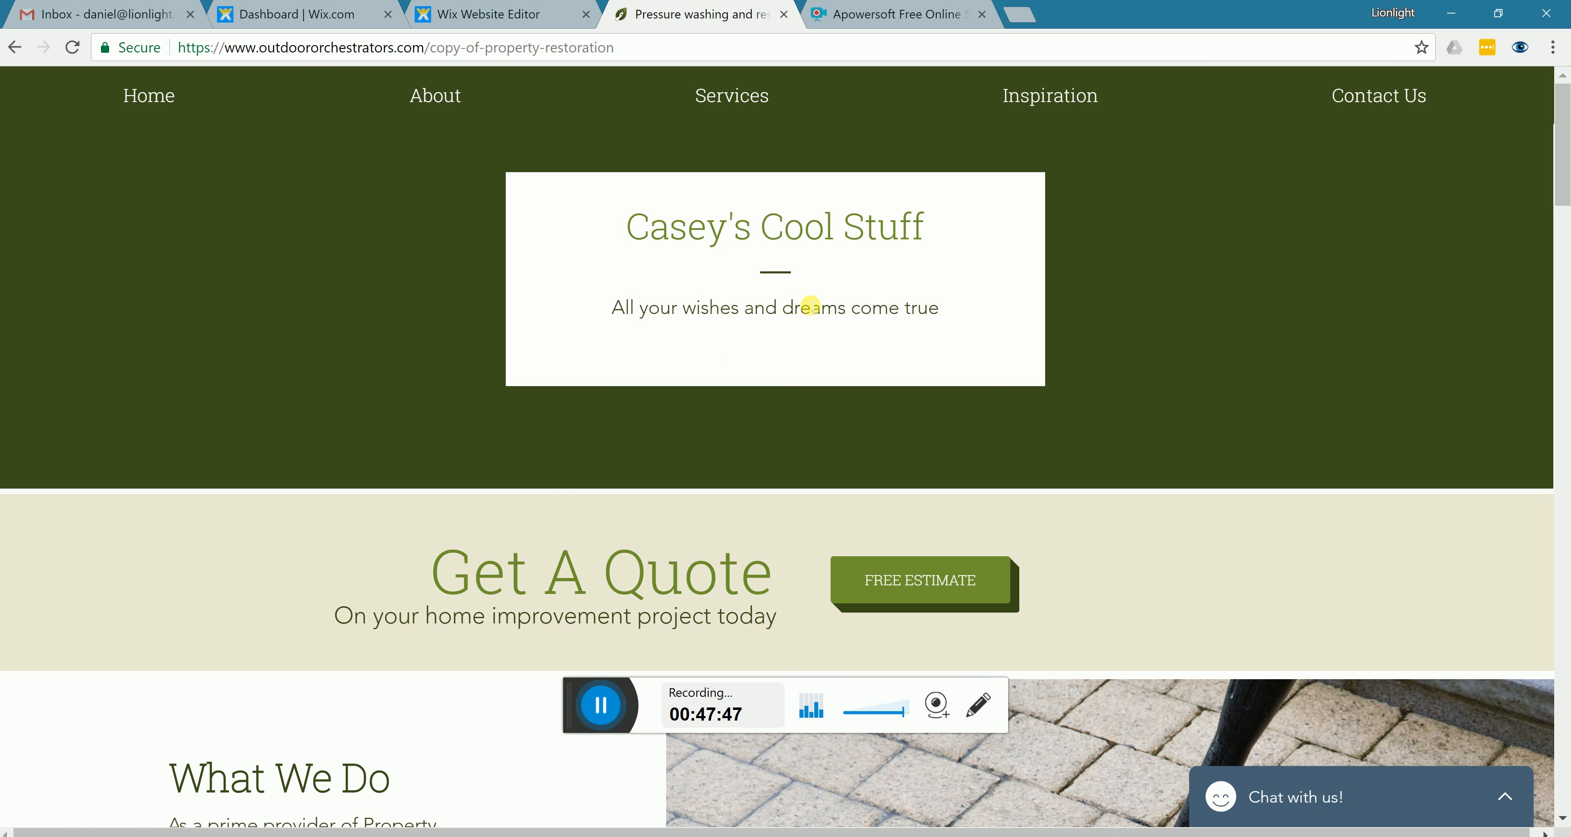
{"action": "scroll", "coordinate": [810, 305], "scroll_direction": "down", "scroll_amount": 10}
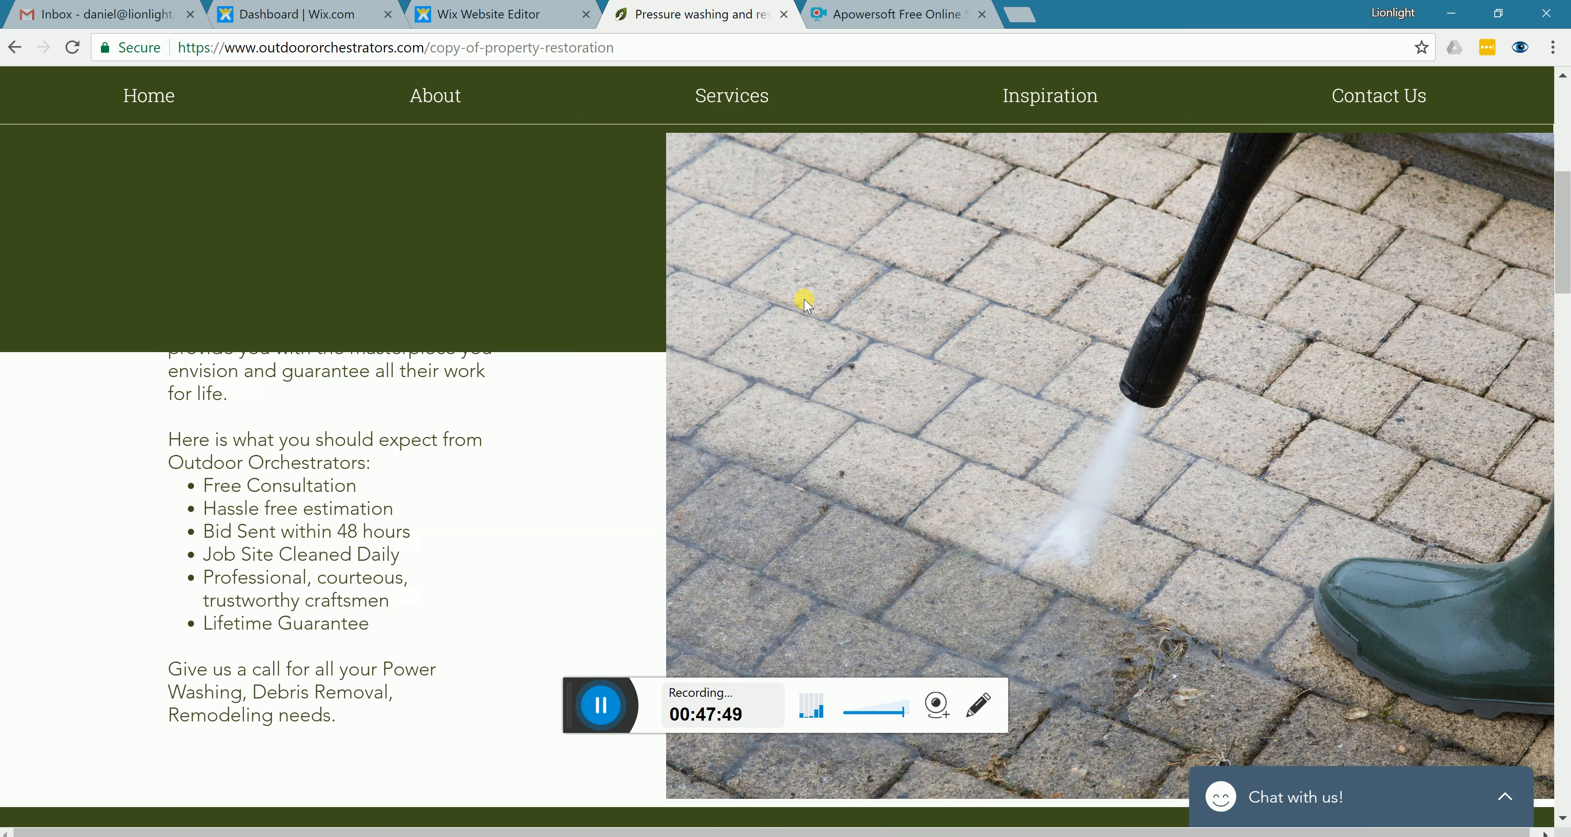
{"action": "scroll", "coordinate": [803, 302], "scroll_direction": "down", "scroll_amount": 10}
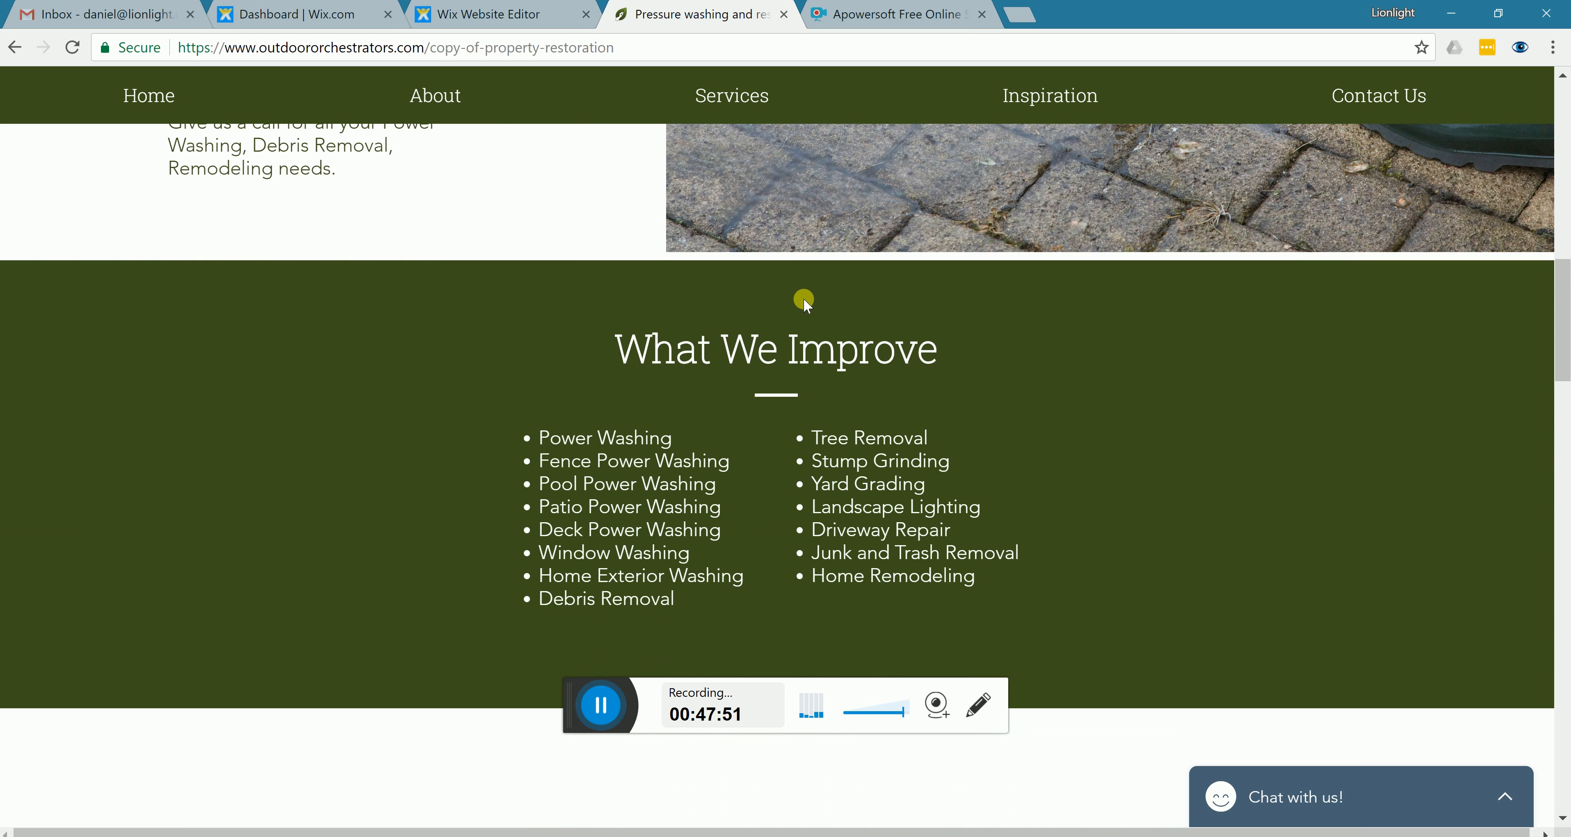
{"action": "scroll", "coordinate": [803, 300], "scroll_direction": "down", "scroll_amount": 7}
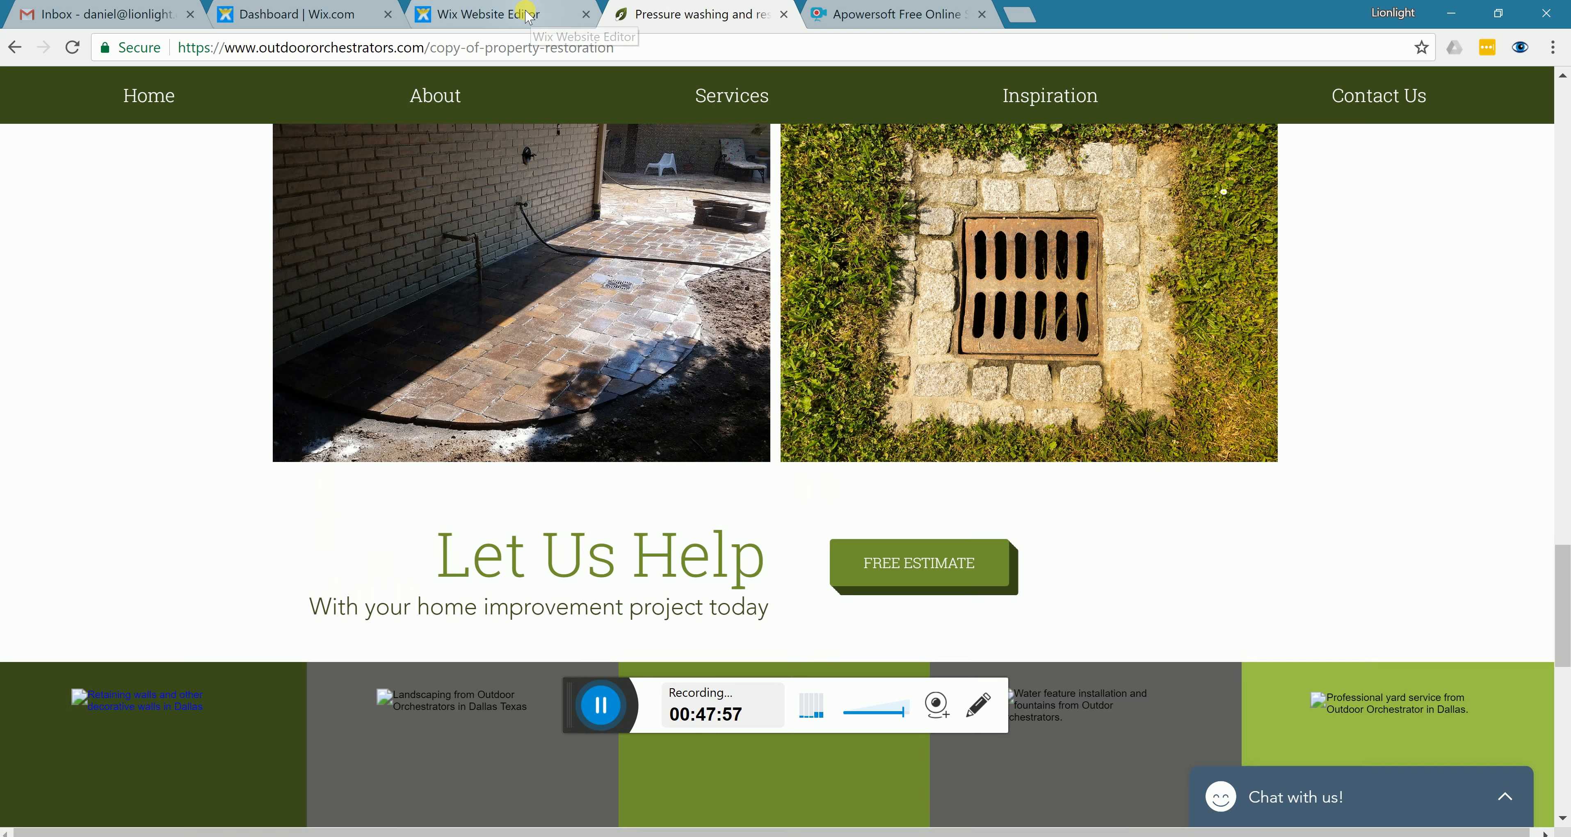
Return to the website editor, delete the "Caseys cool Stuff" page and publish the site again
{"action": "left_click", "coordinate": [529, 17]}
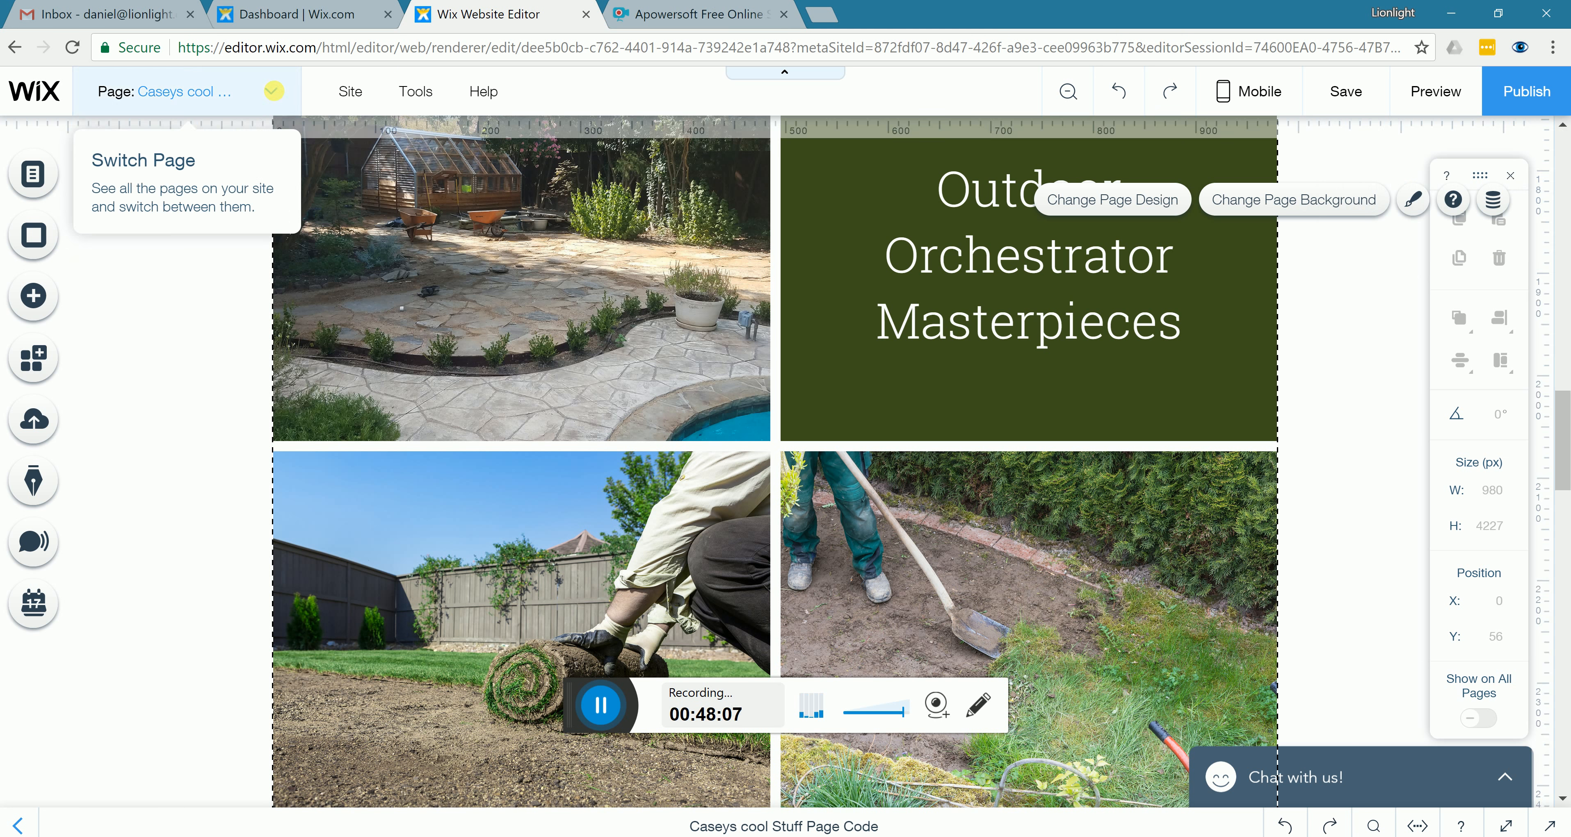
{"action": "left_click", "coordinate": [274, 97]}
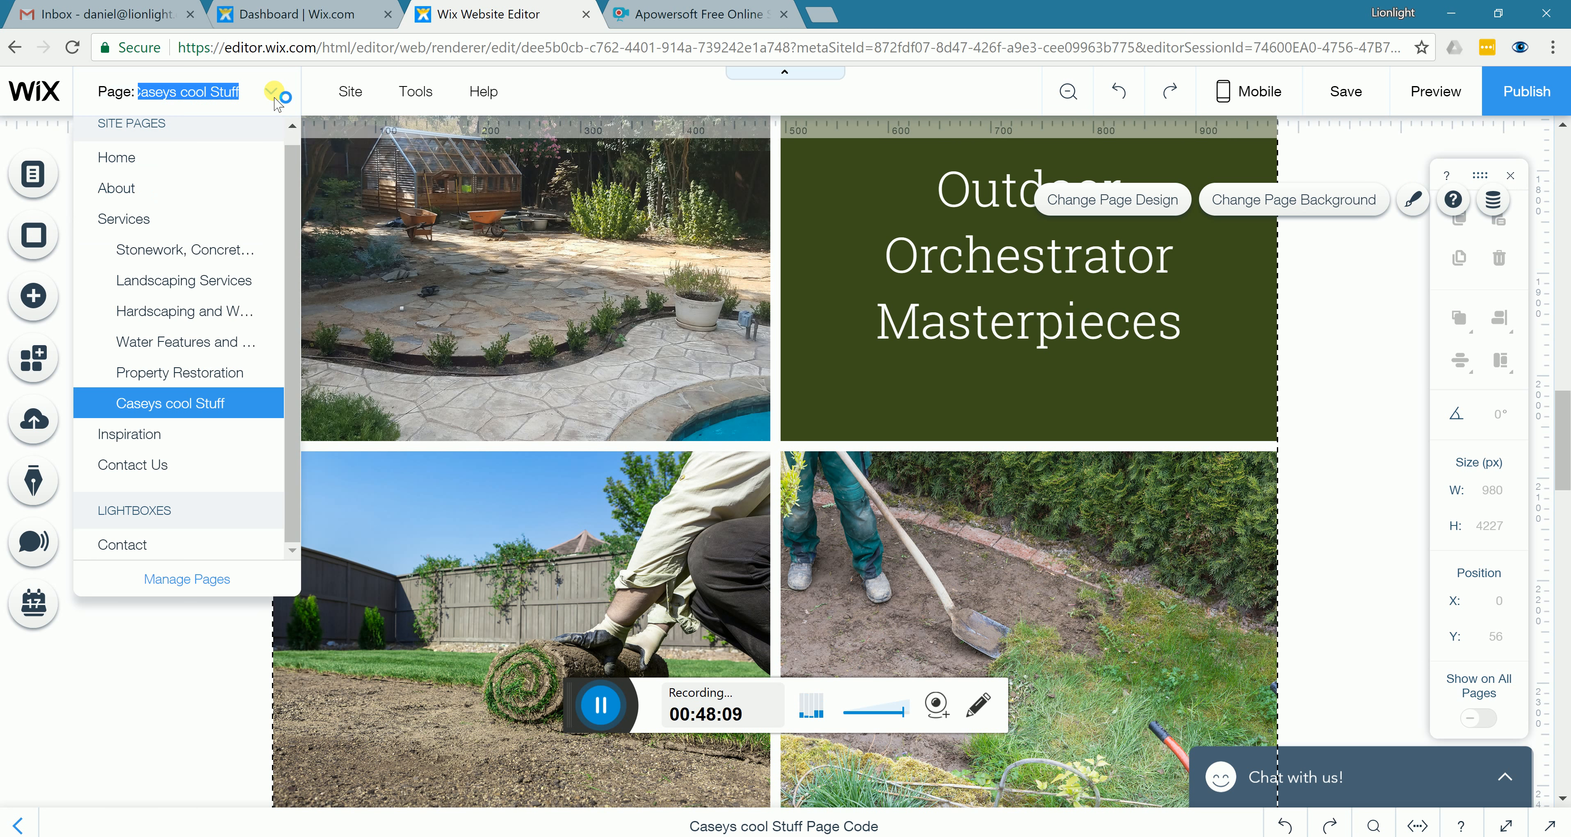
{"action": "left_click", "coordinate": [177, 580]}
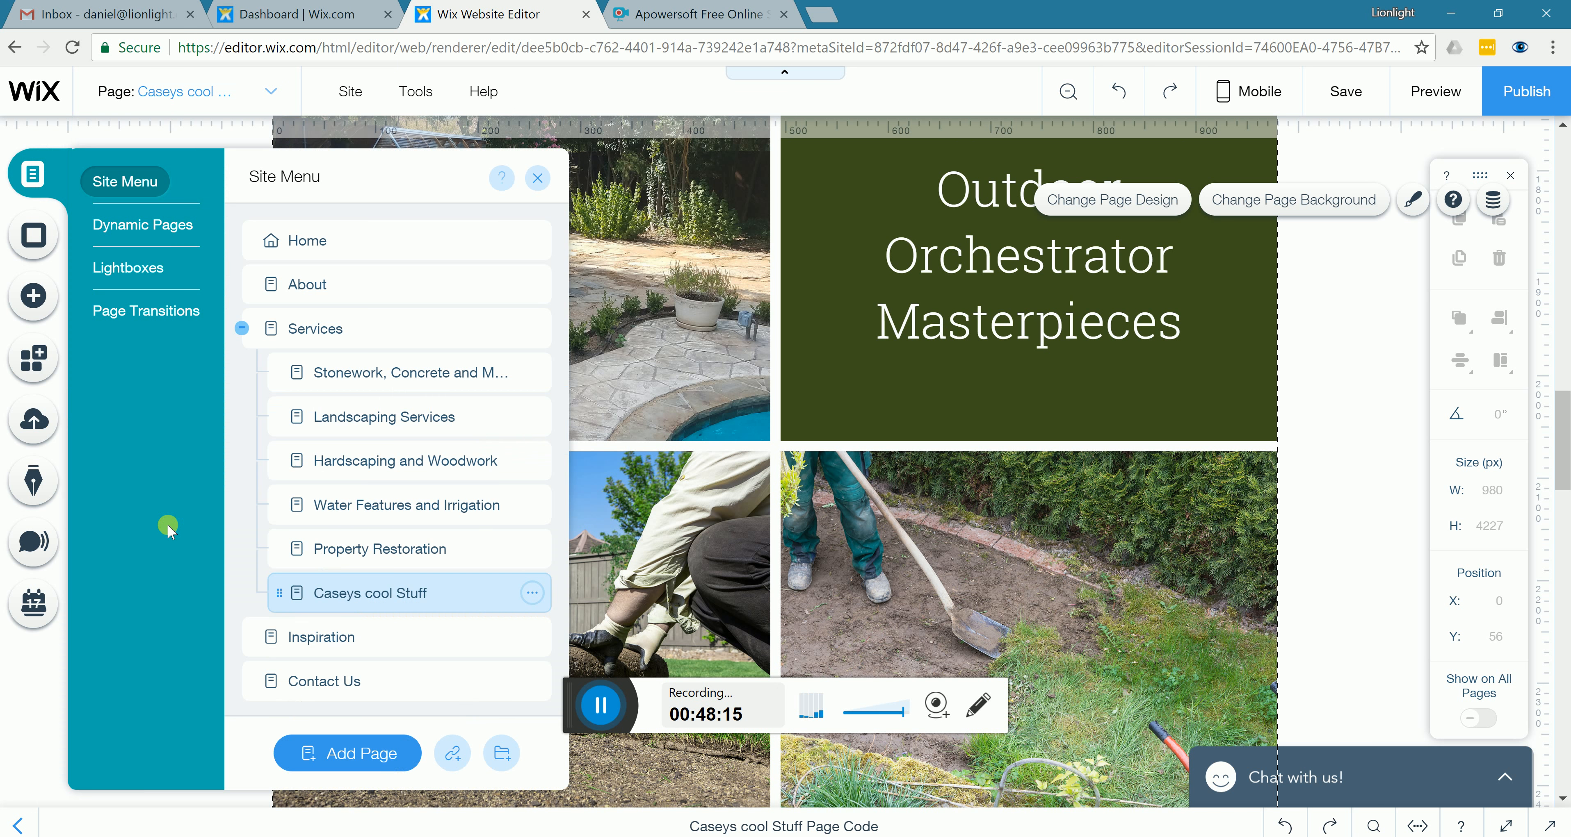
{"action": "left_click", "coordinate": [534, 594]}
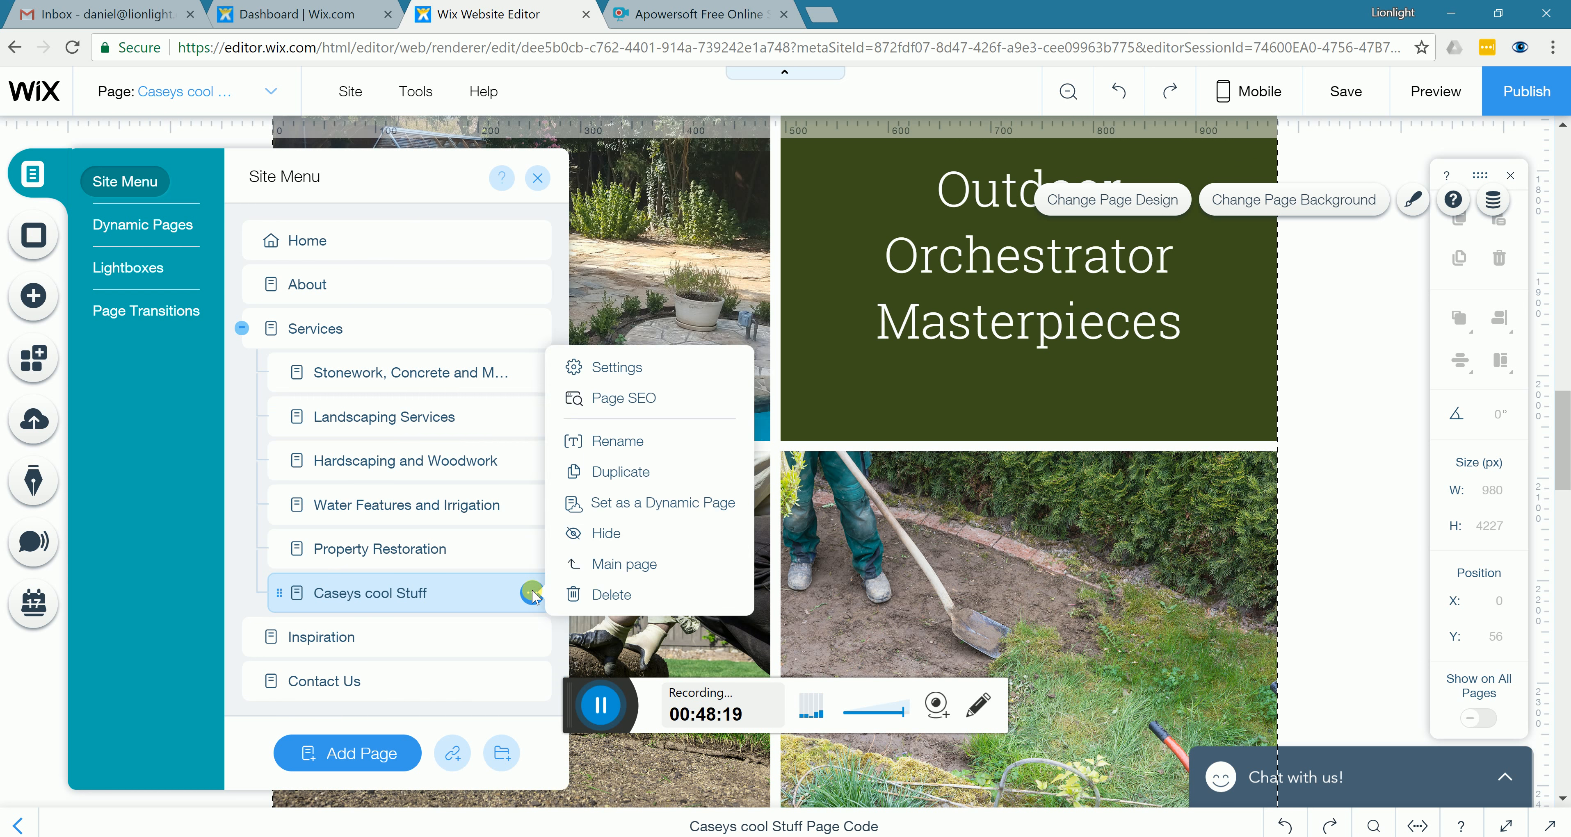
{"action": "left_click", "coordinate": [611, 595]}
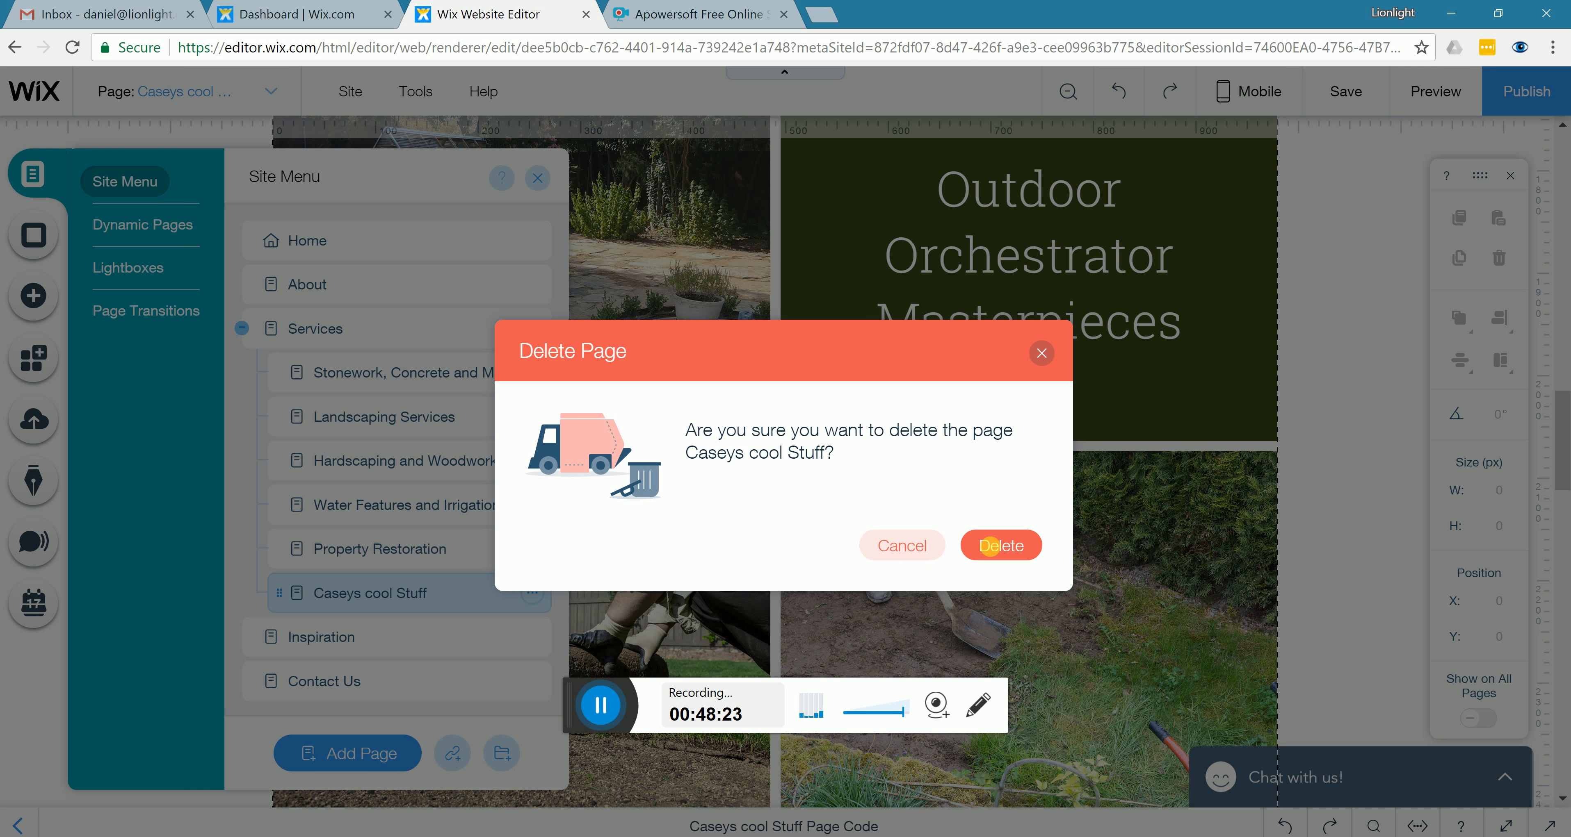
{"action": "left_click", "coordinate": [1000, 546]}
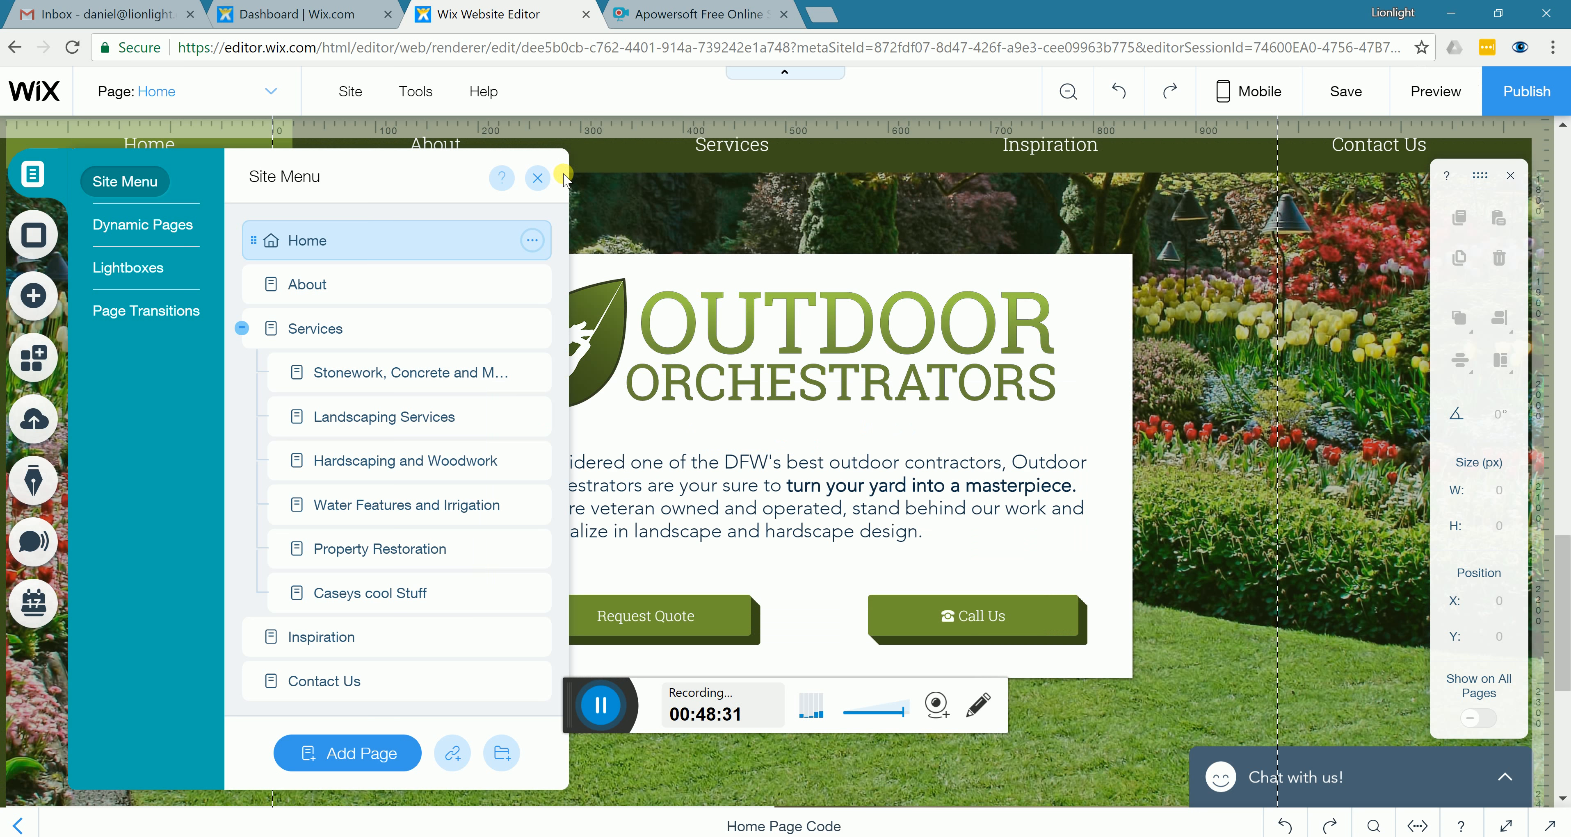
{"action": "left_click", "coordinate": [539, 180]}
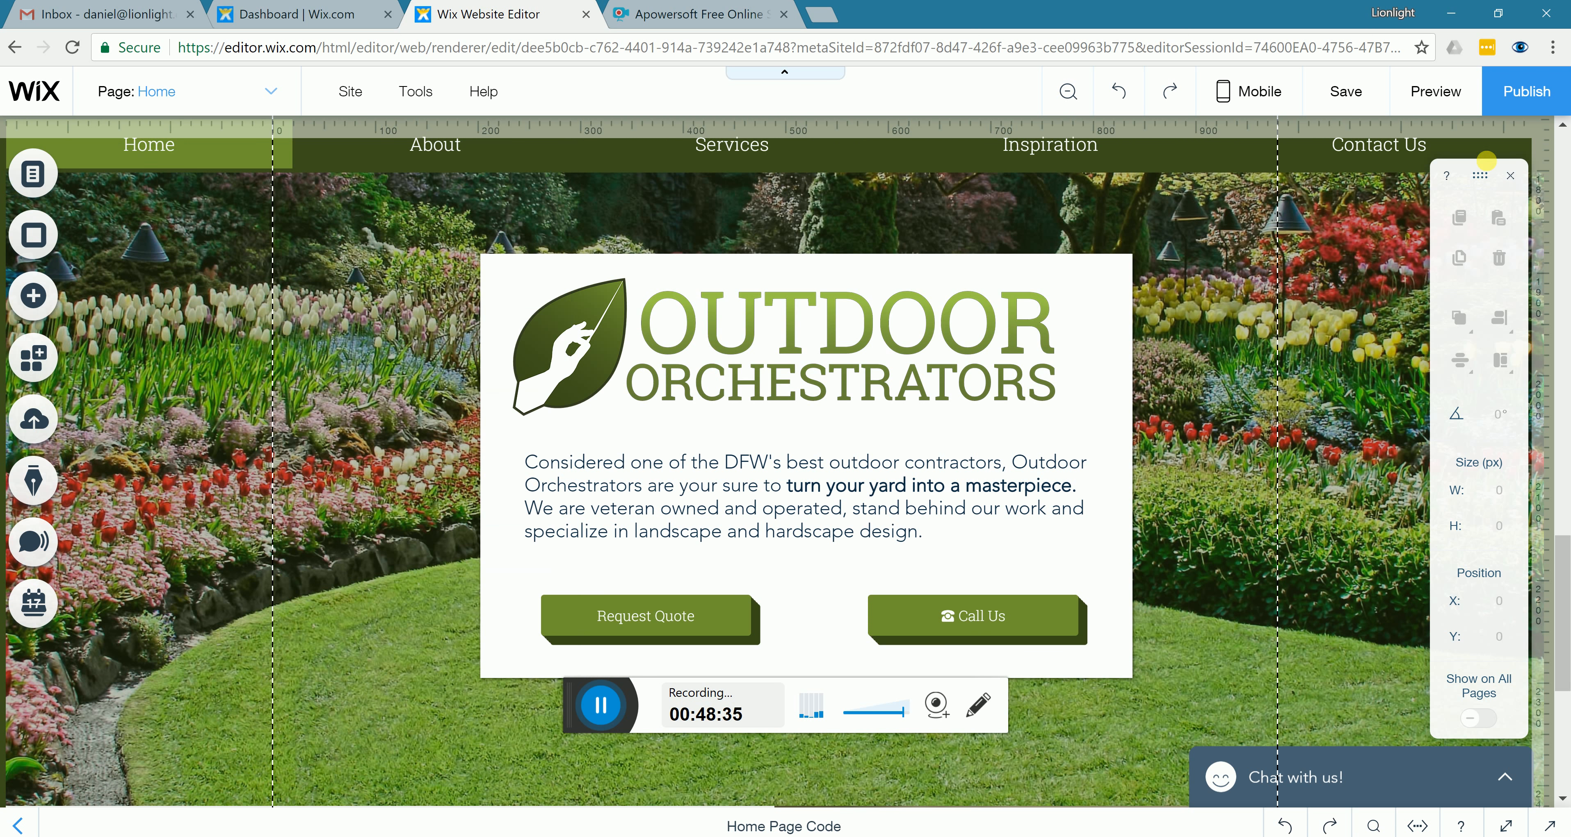
{"action": "left_click", "coordinate": [1528, 100]}
Examine the Home page in the editor, from the flower-garden strip down to the "Some of Our Masterpieces" gallery and back up
{"action": "left_click", "coordinate": [386, 314]}
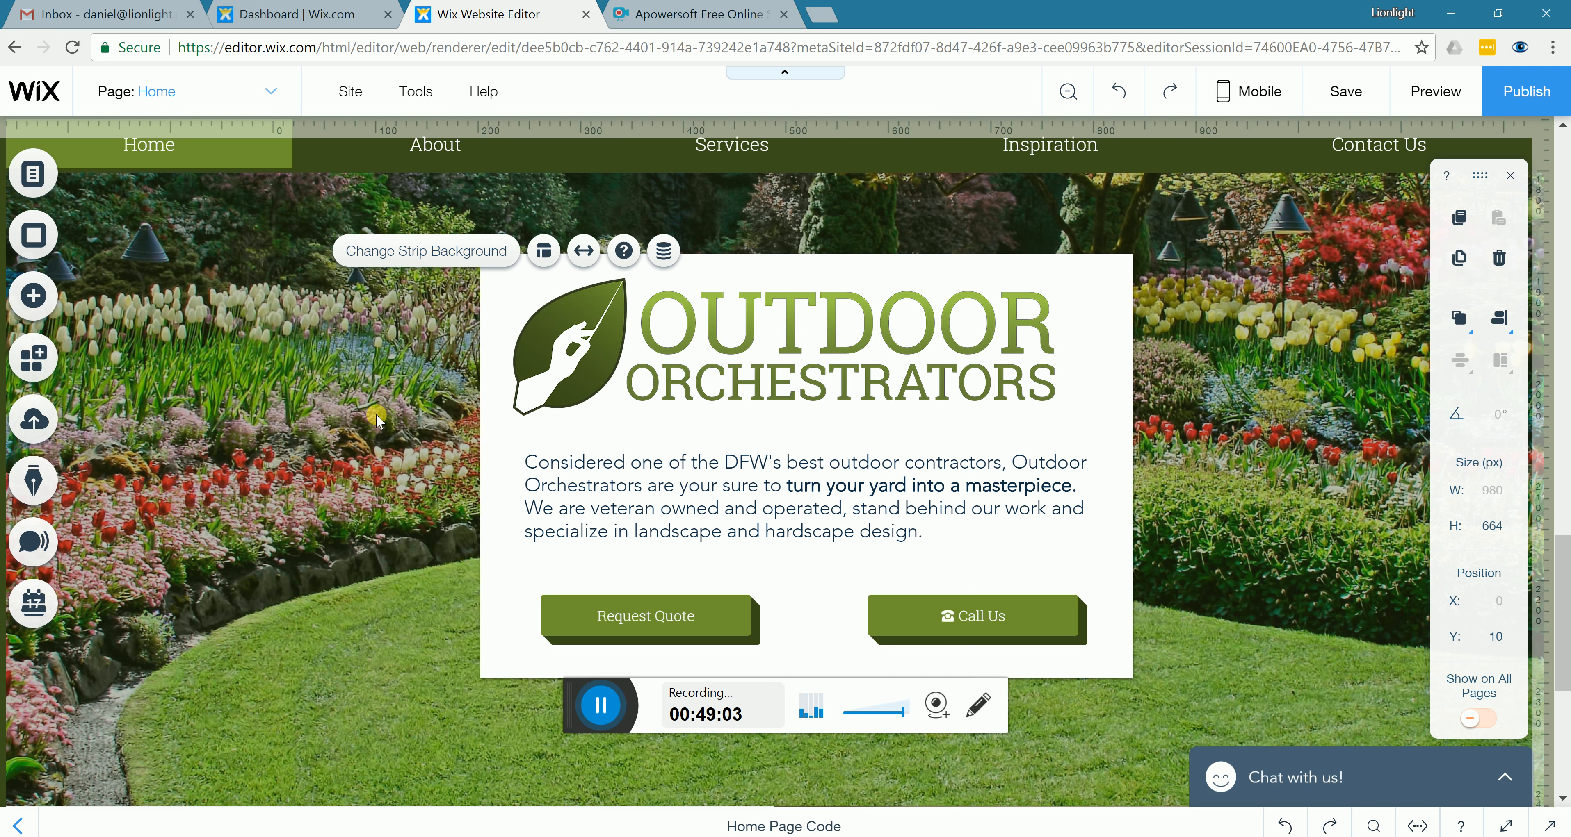
{"action": "scroll", "coordinate": [457, 475], "scroll_direction": "down", "scroll_amount": 2}
{"action": "scroll", "coordinate": [459, 478], "scroll_direction": "down", "scroll_amount": 1}
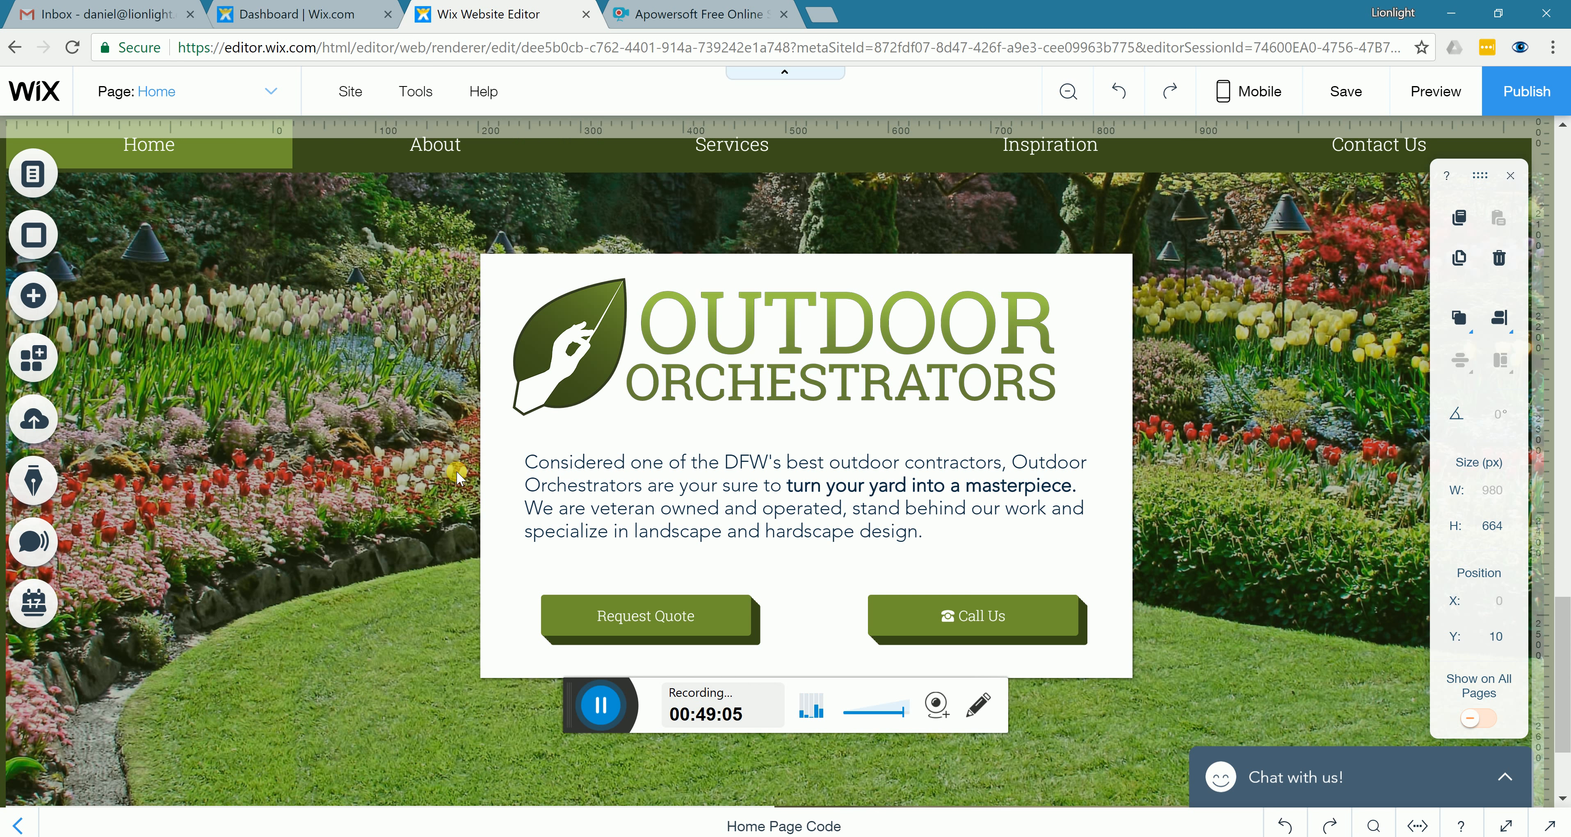
{"action": "scroll", "coordinate": [744, 417], "scroll_direction": "down", "scroll_amount": 10}
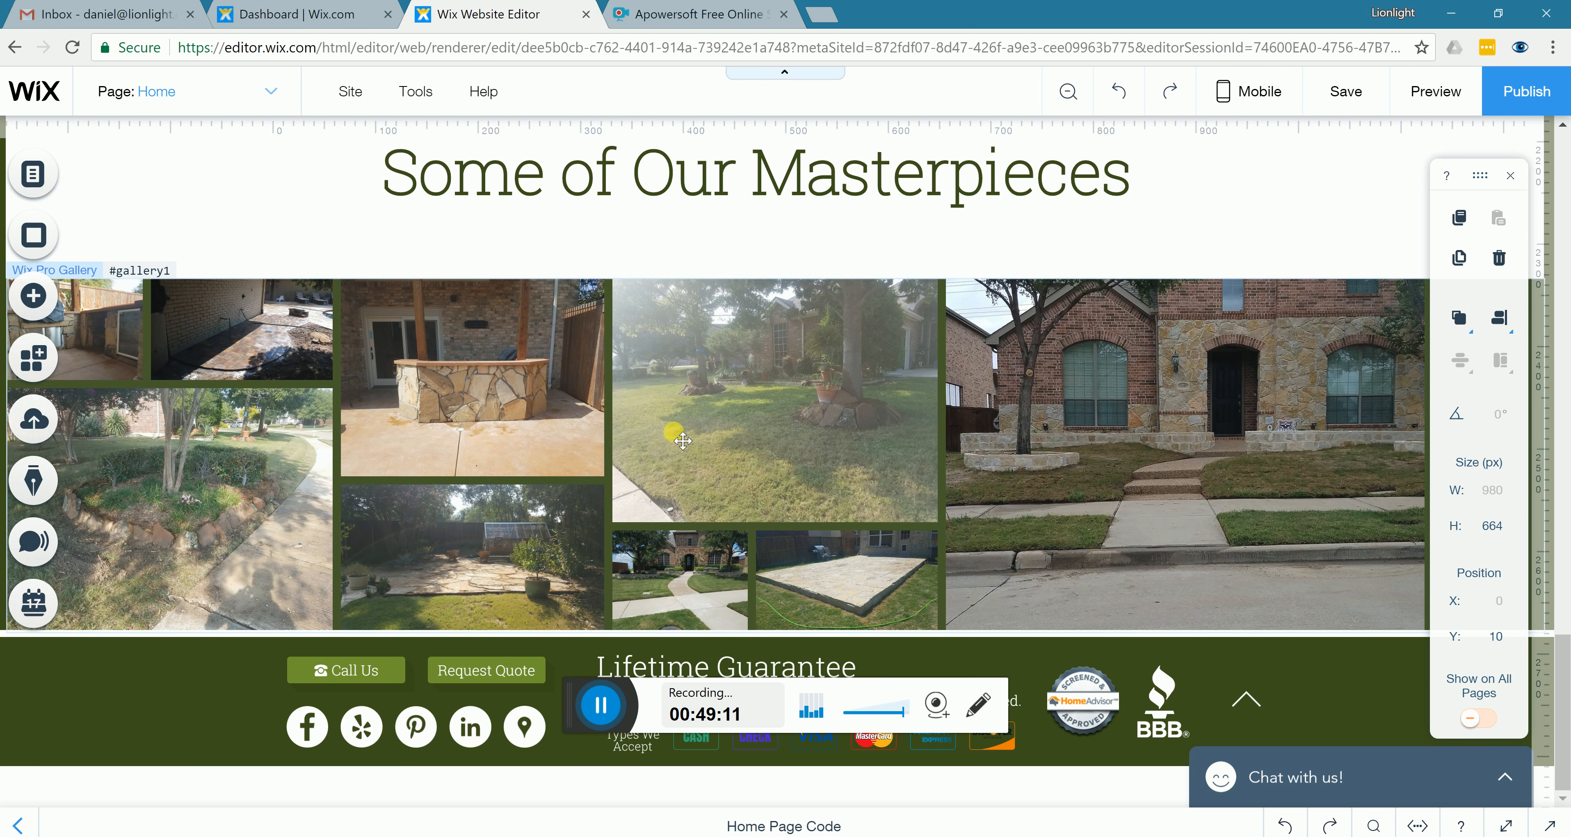
{"action": "left_click", "coordinate": [628, 402]}
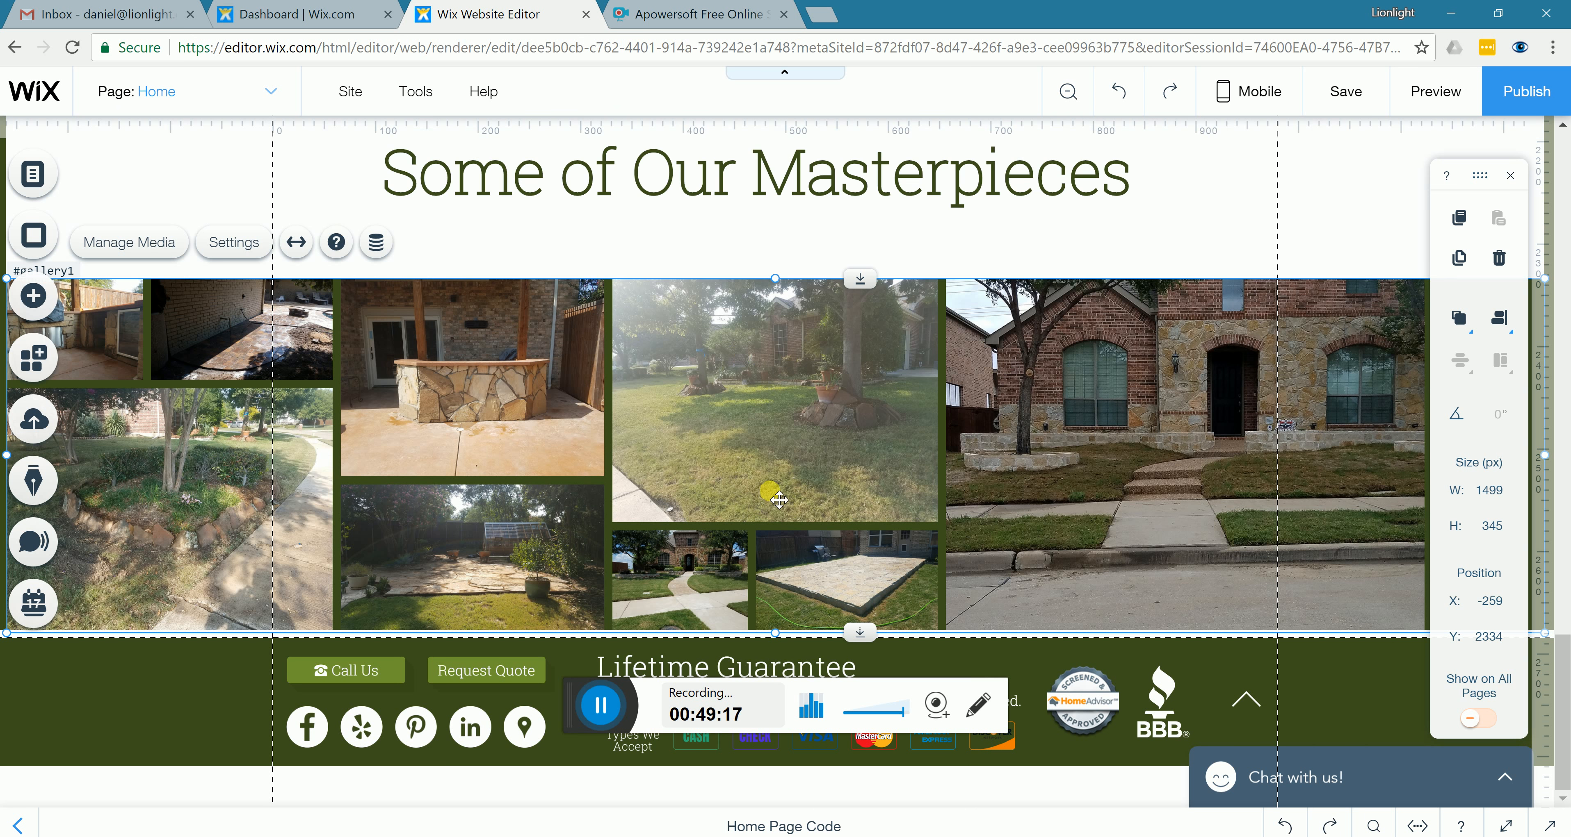
{"action": "scroll", "coordinate": [774, 499], "scroll_direction": "up", "scroll_amount": 10}
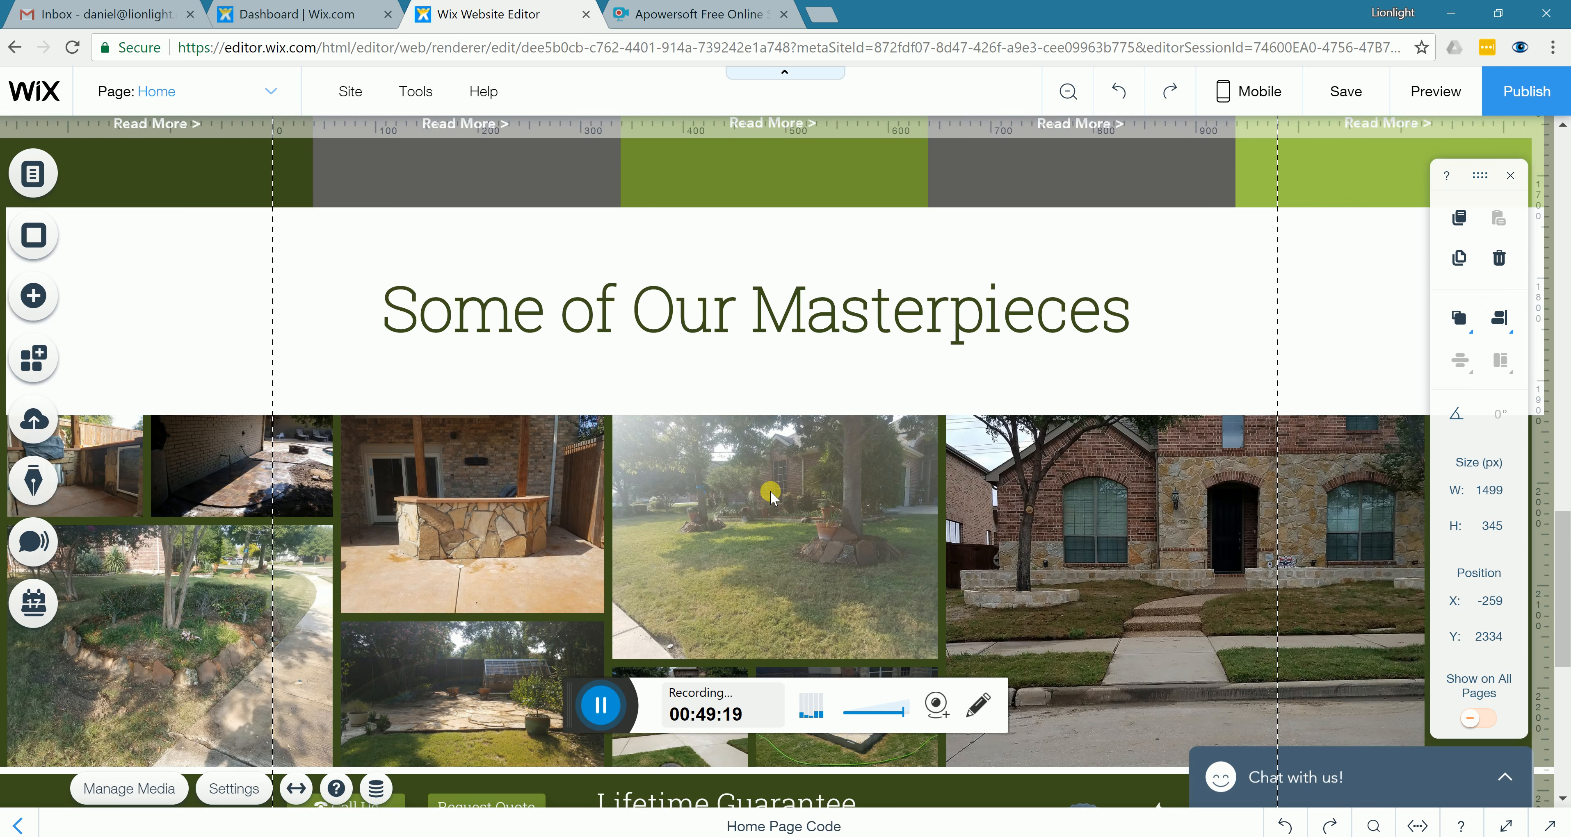
{"action": "scroll", "coordinate": [769, 491], "scroll_direction": "up", "scroll_amount": 8}
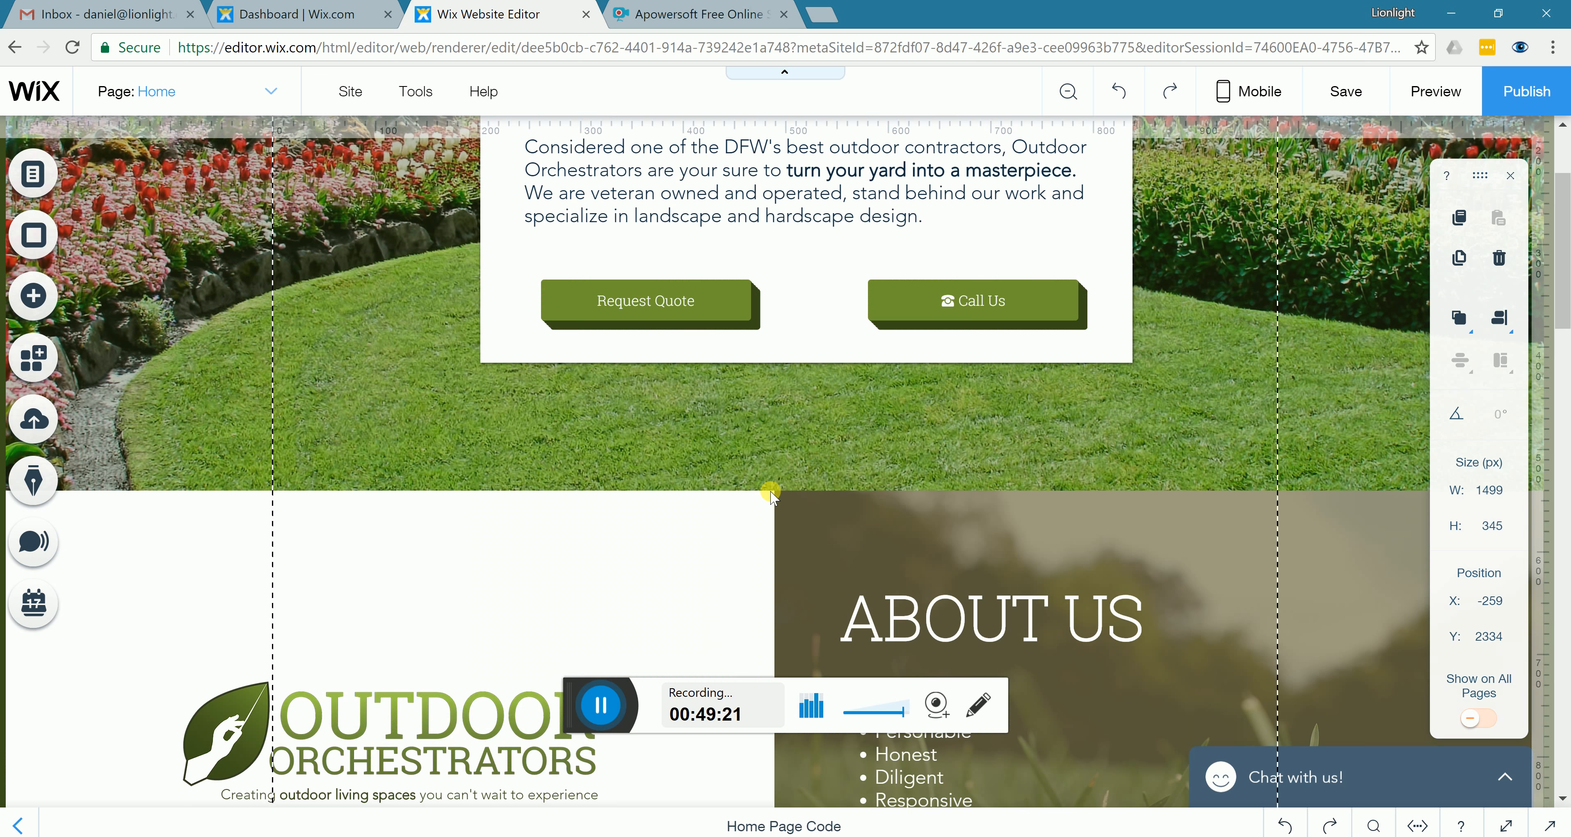
{"action": "scroll", "coordinate": [773, 495], "scroll_direction": "up", "scroll_amount": 3}
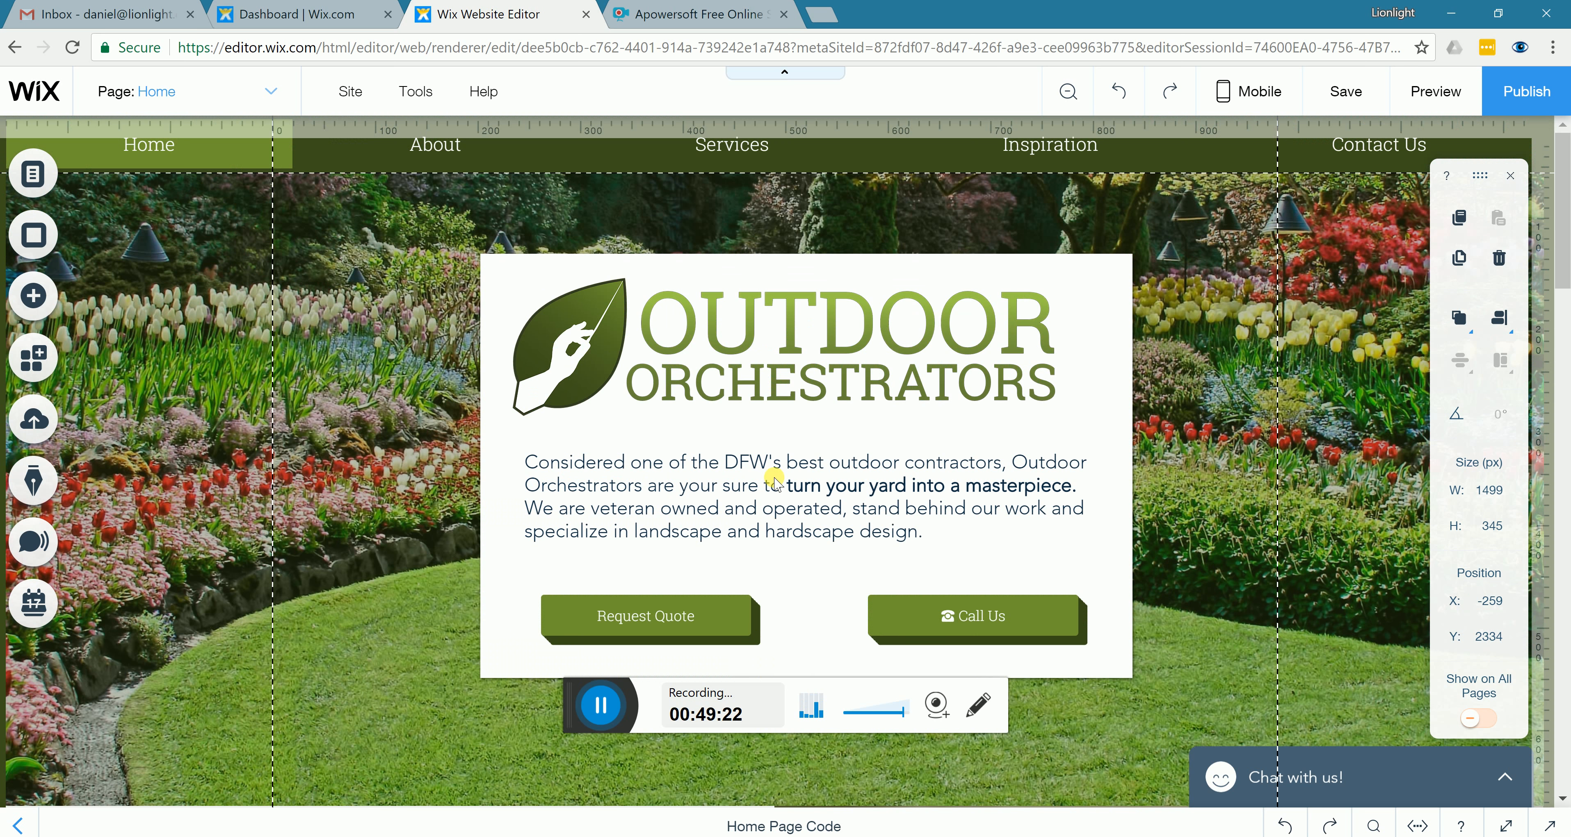
Select the grouped welcome box on the Home page and inspect its Outdoor Orchestrators logo image and introductory text individually
{"action": "left_click", "coordinate": [757, 370]}
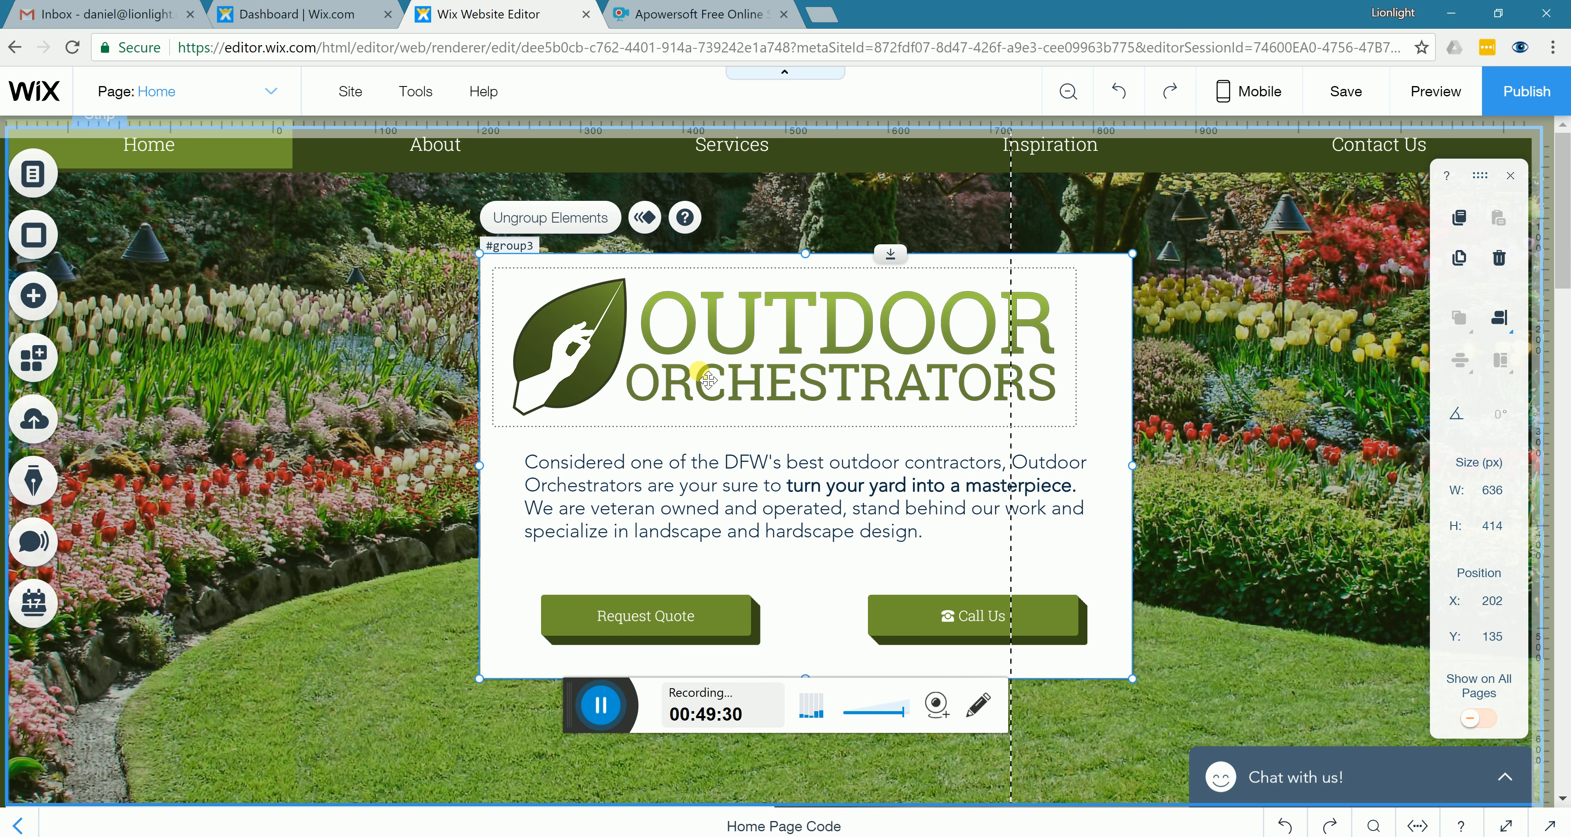
{"action": "left_click", "coordinate": [681, 364]}
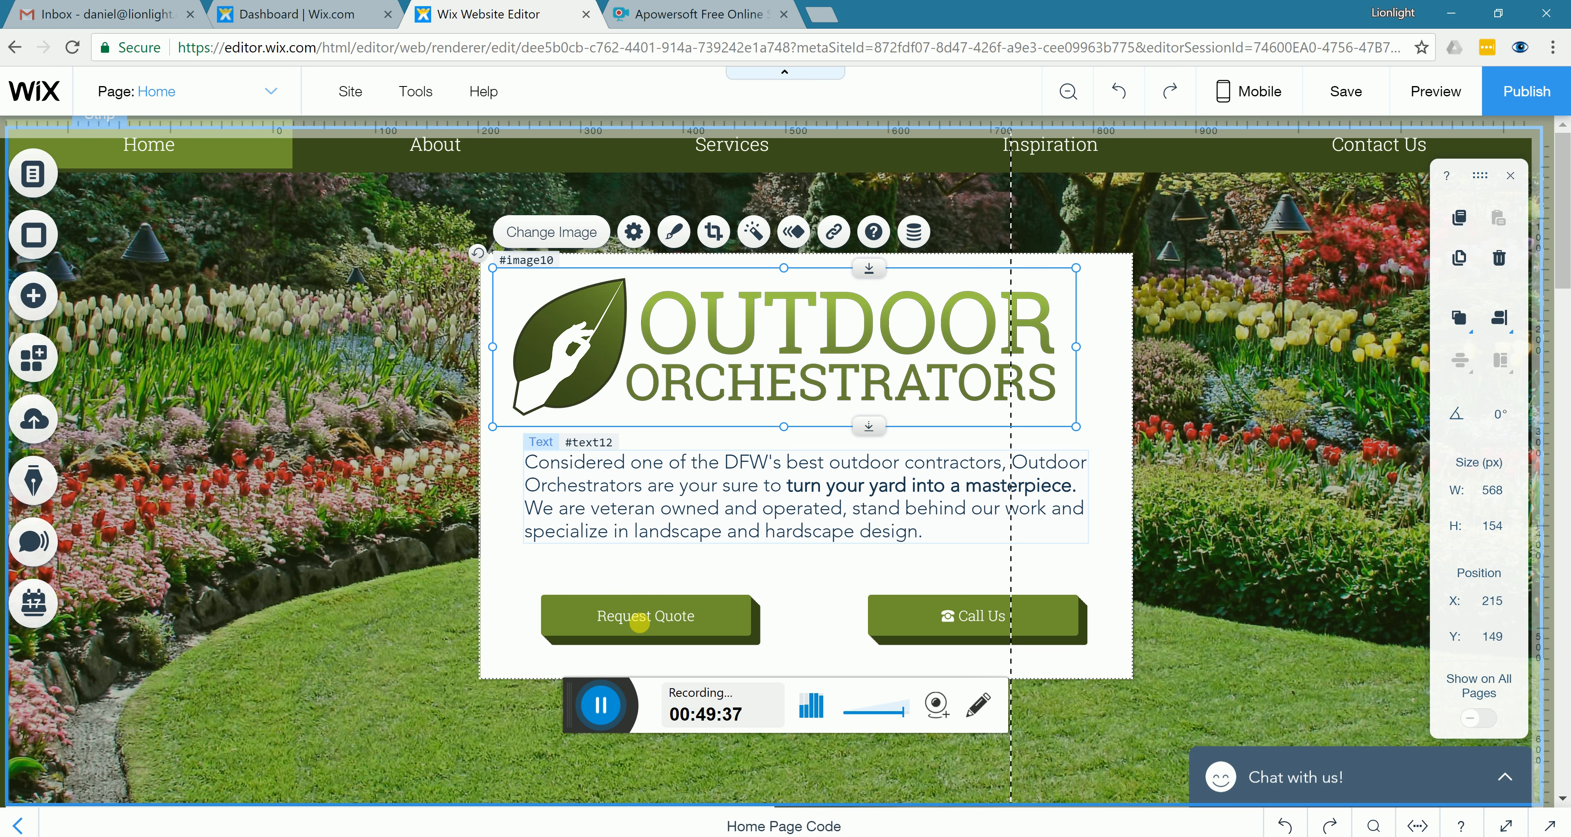
{"action": "left_click", "coordinate": [646, 509]}
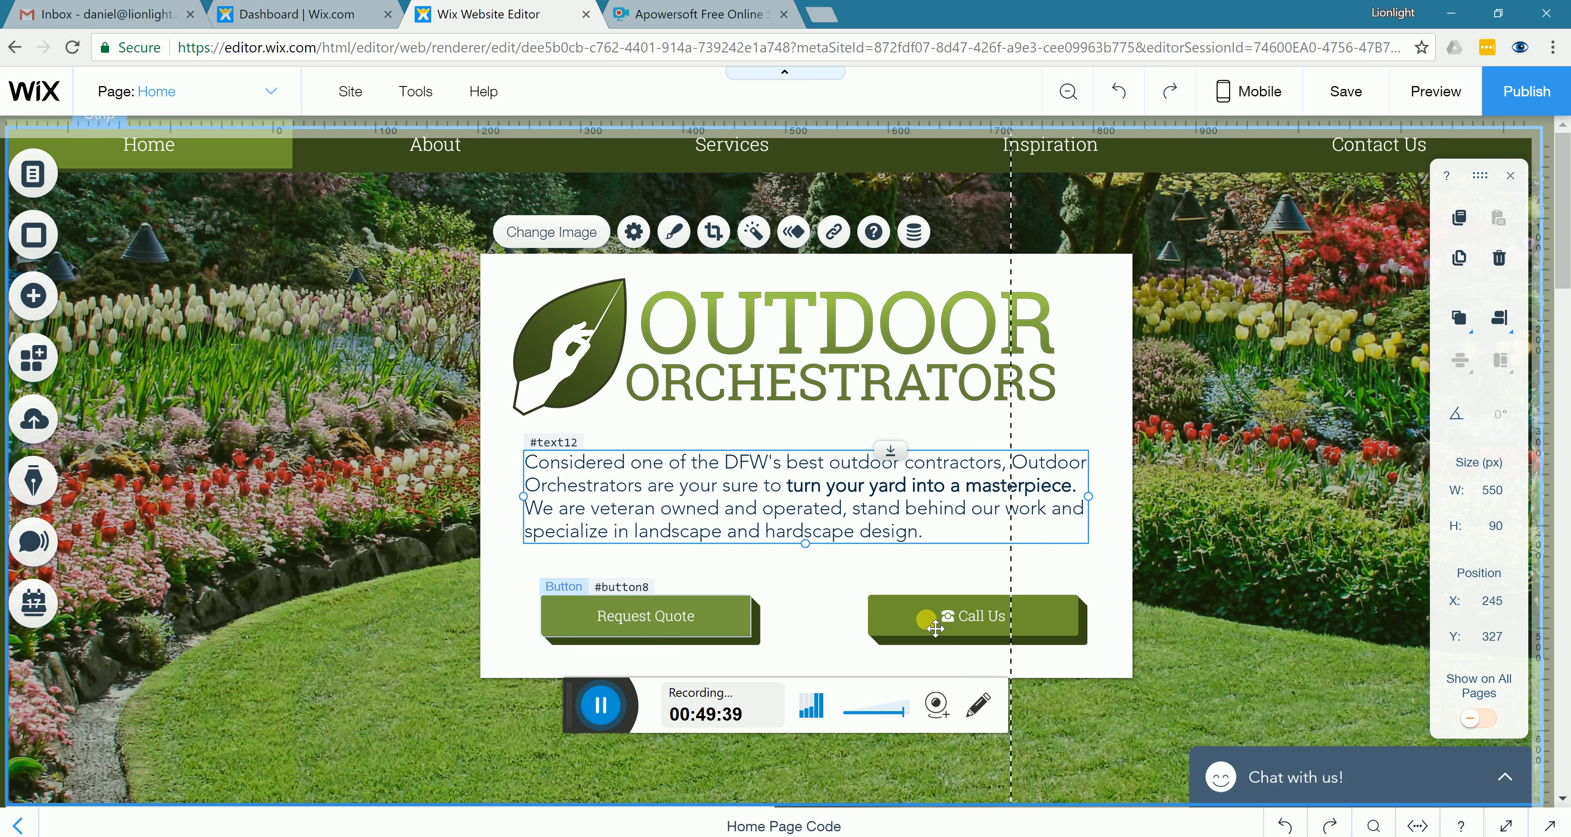